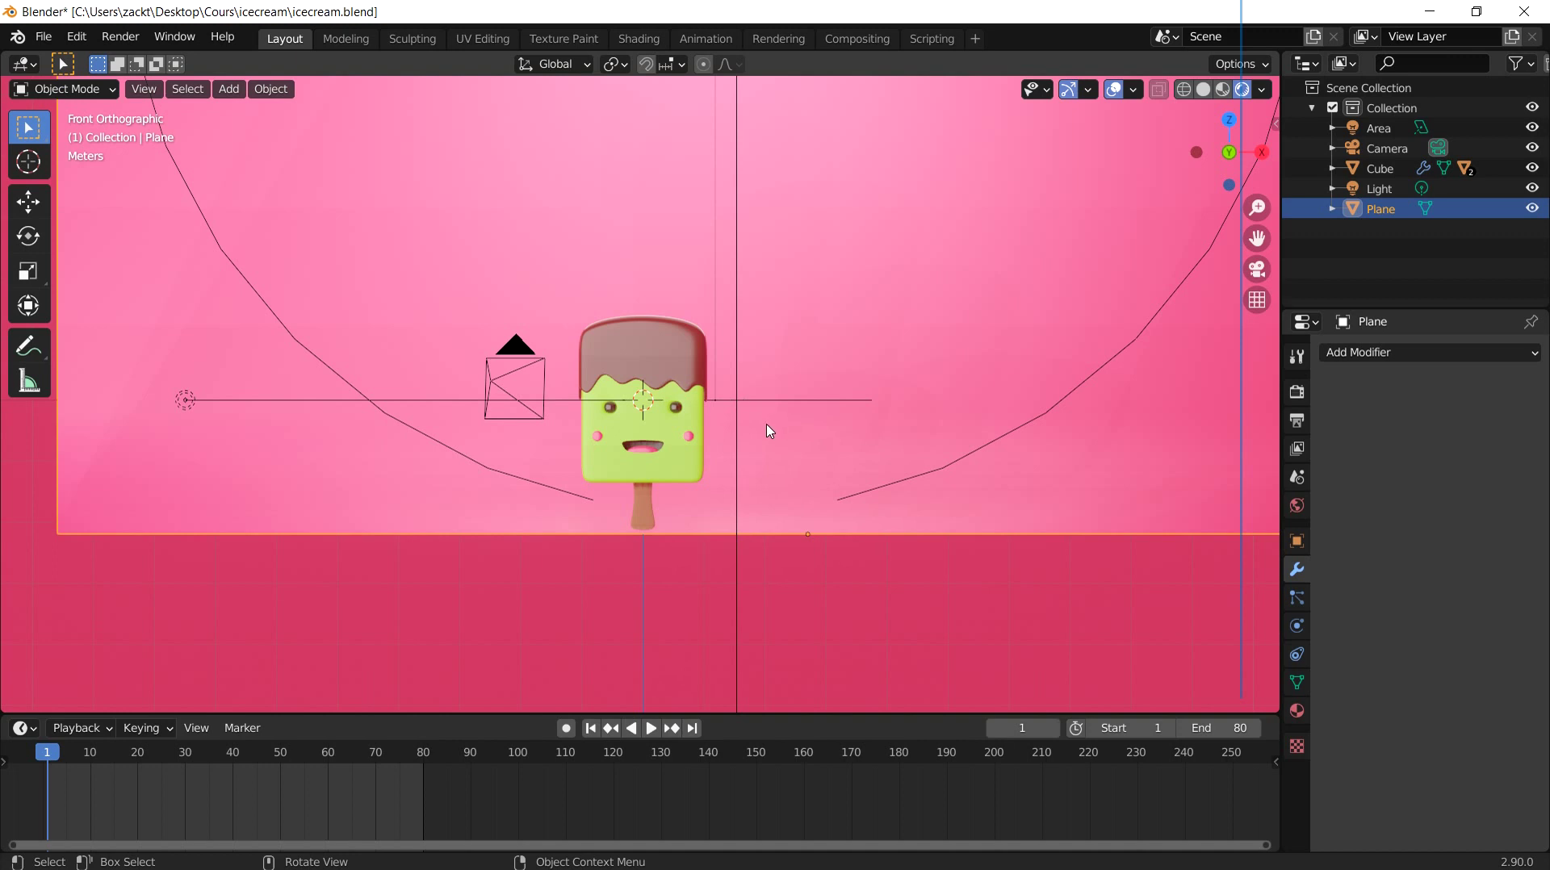
# Step: Frame the popsicle higher in the viewport and click through the coating and body
pyautogui.scroll(2, 749, 443)
pyautogui.moveTo(760, 449)
pyautogui.keyDown('shift'); pyautogui.mouseDown(button='middle')
pyautogui.moveTo(781, 343)
pyautogui.moveTo(768, 485)
pyautogui.mouseUp(button='middle'); pyautogui.keyUp('shift')
pyautogui.scroll(2, 781, 343)
pyautogui.click(709, 313)
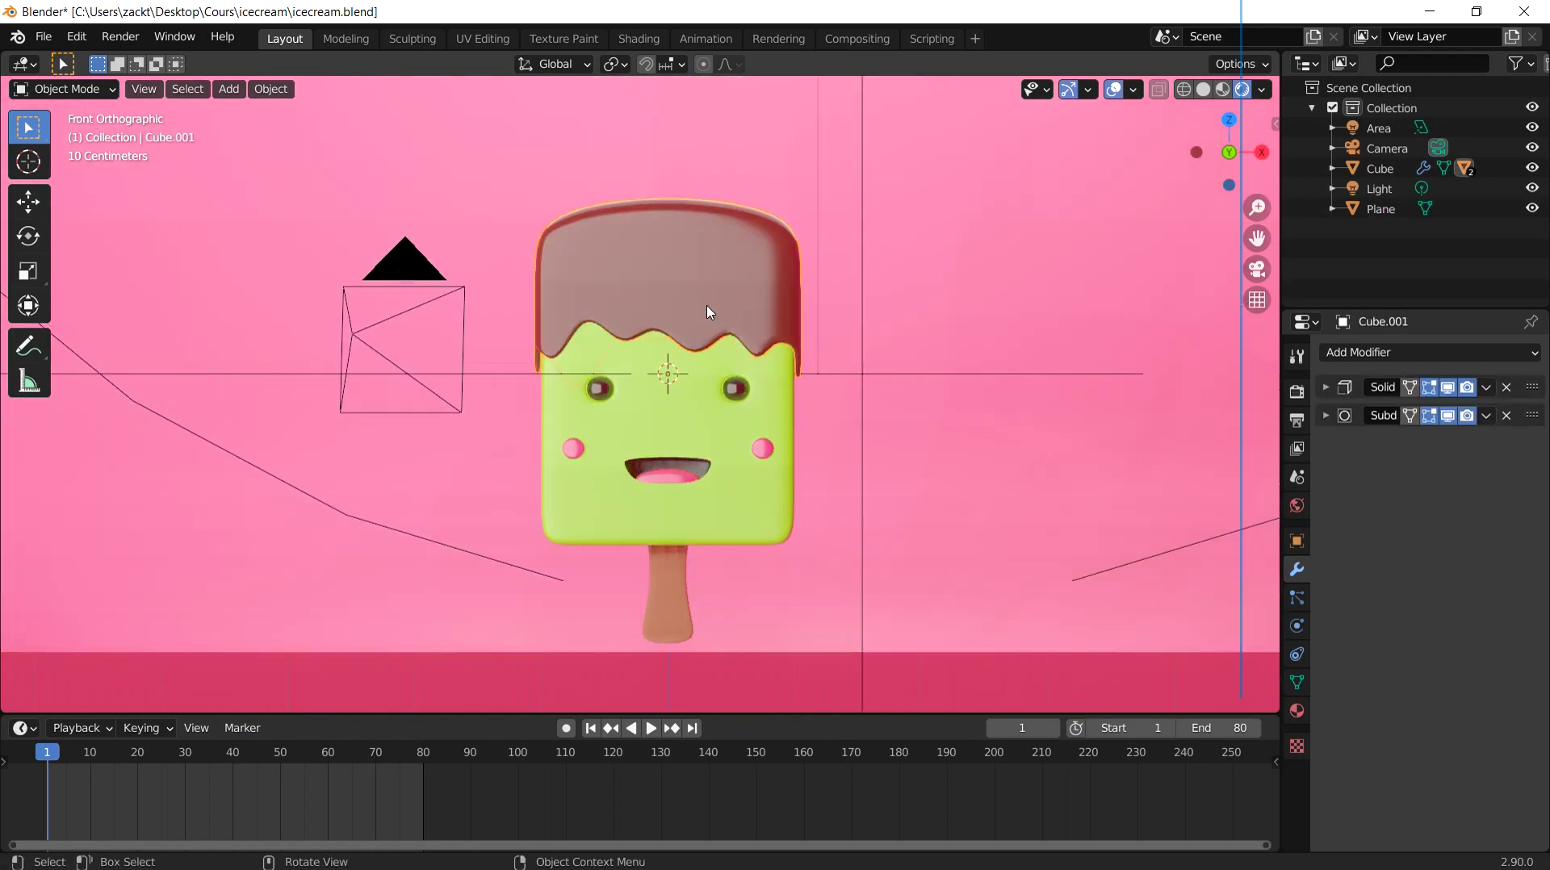
pyautogui.scroll(2, 709, 313)
pyautogui.click(775, 509)
pyautogui.scroll(-1, 836, 497)
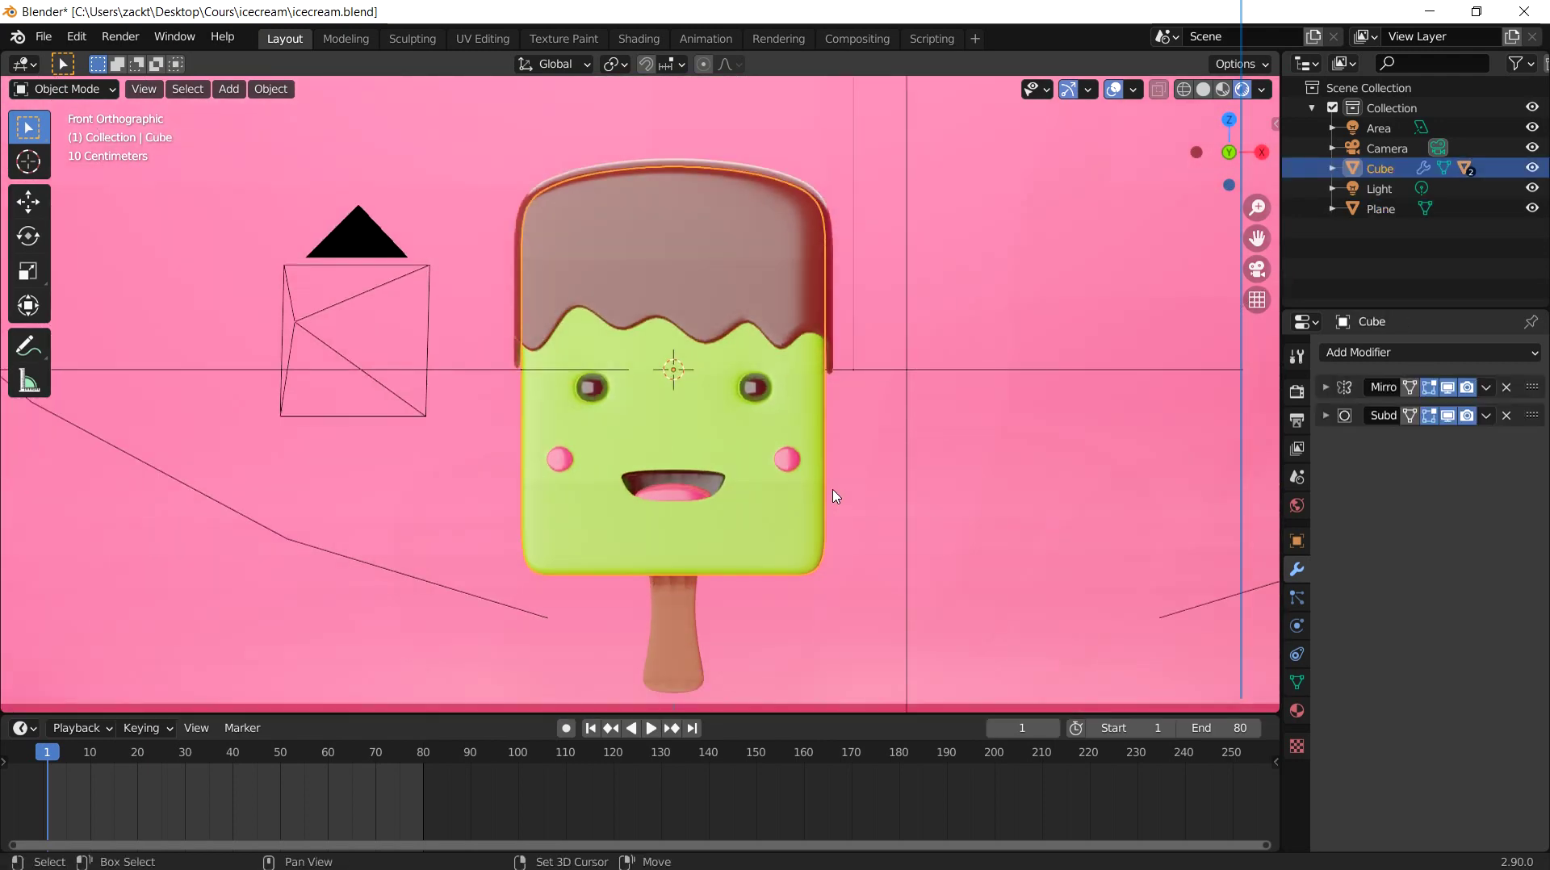
pyautogui.keyDown('shift'); pyautogui.moveTo(836, 496); pyautogui.dragTo(829, 401, button='middle'); pyautogui.keyUp('shift')
pyautogui.click(737, 174)
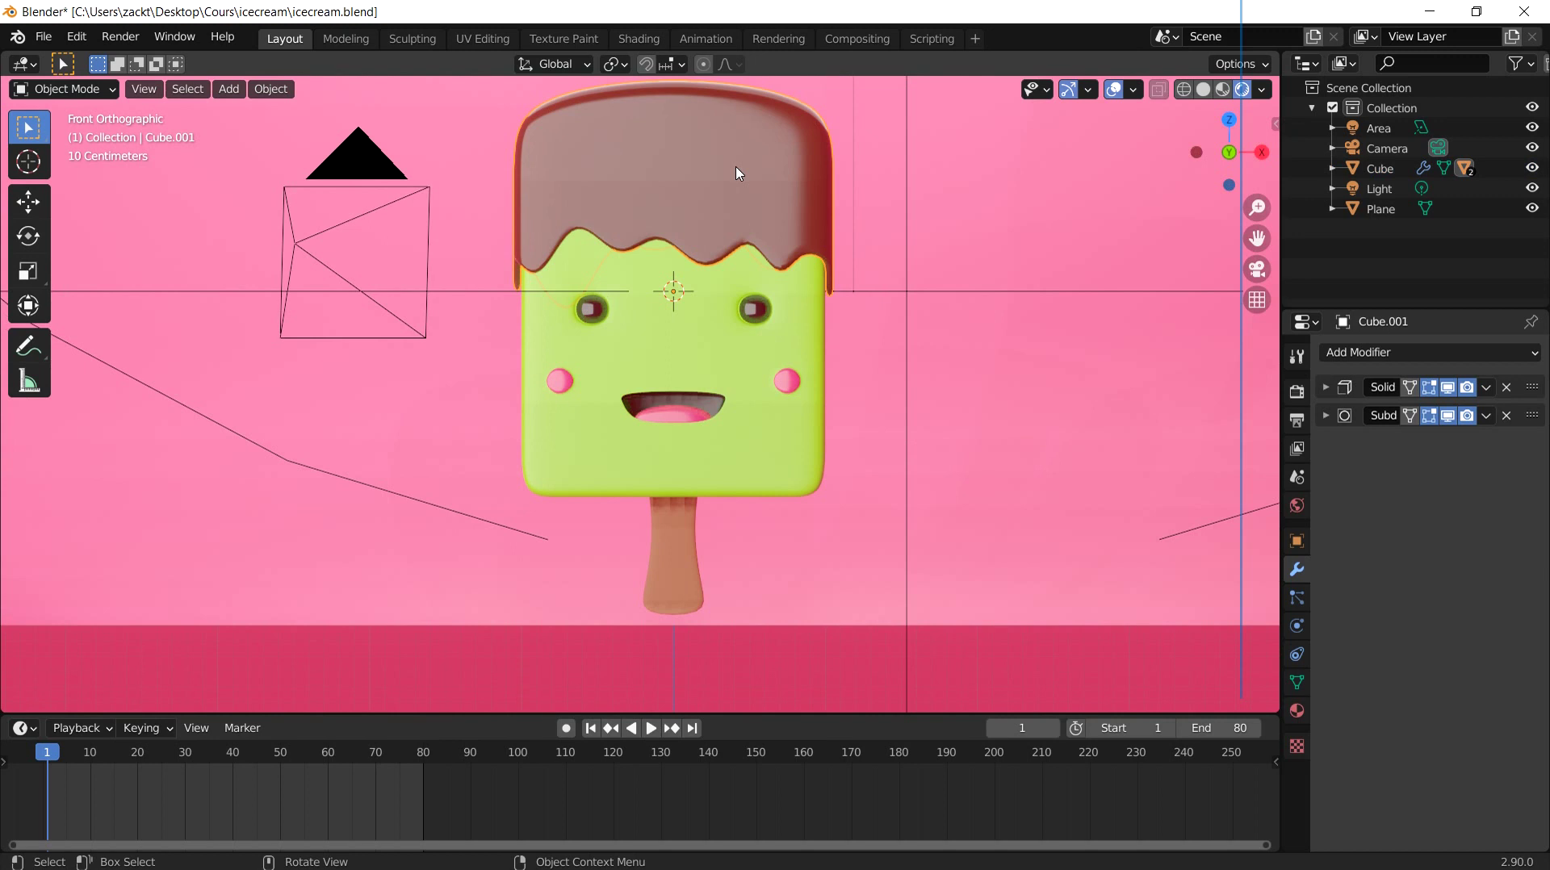
# Step: Parent the stick (Cube.002) to the green body with Object (Keep Transform)
pyautogui.click(672, 571)
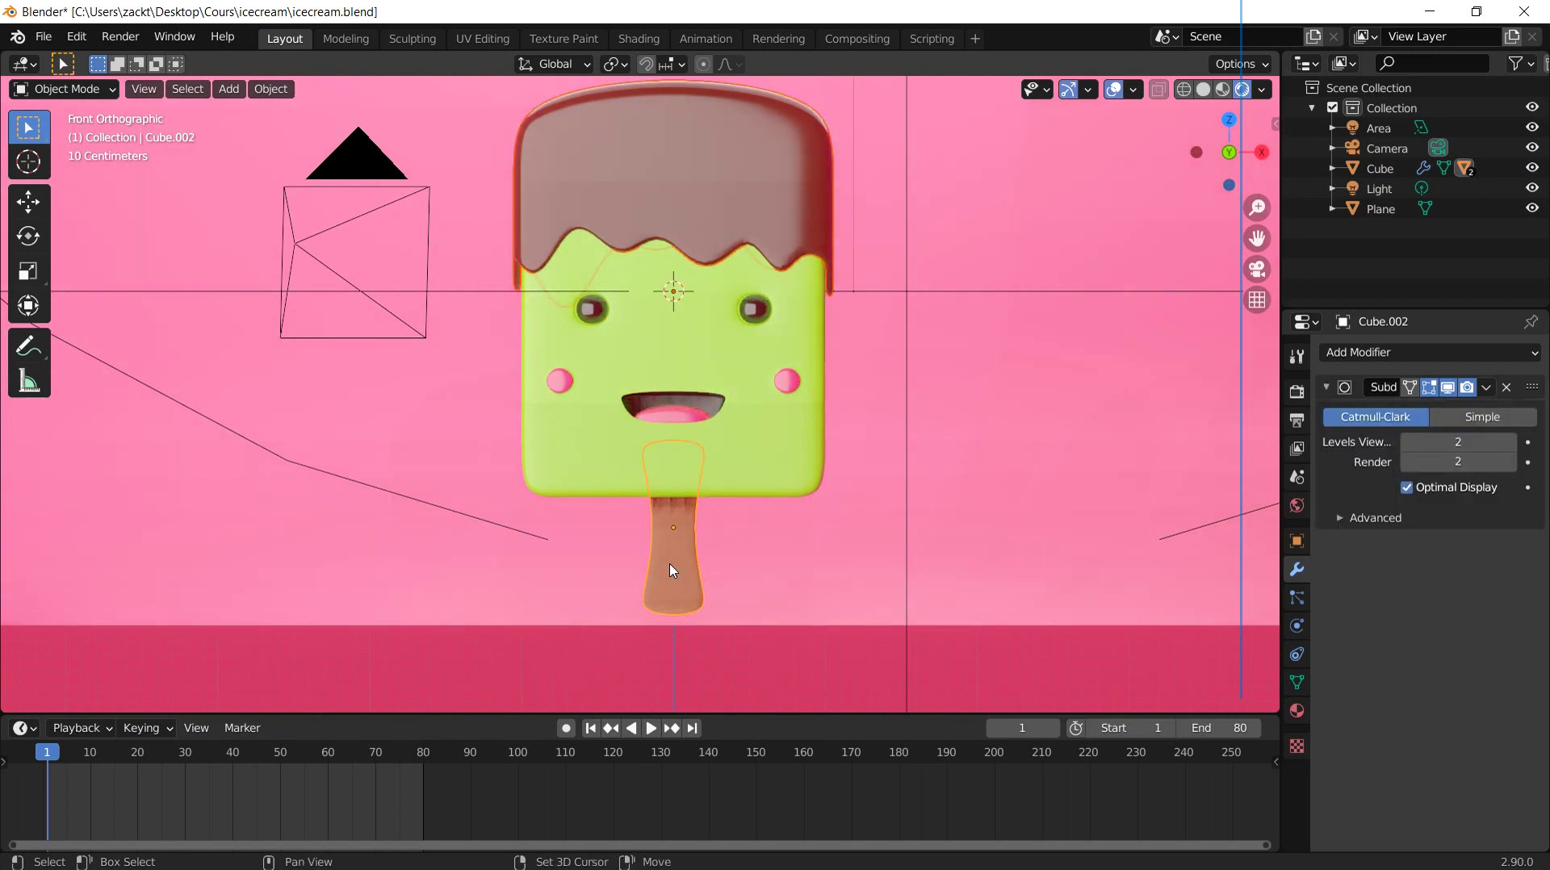
pyautogui.click(795, 450)
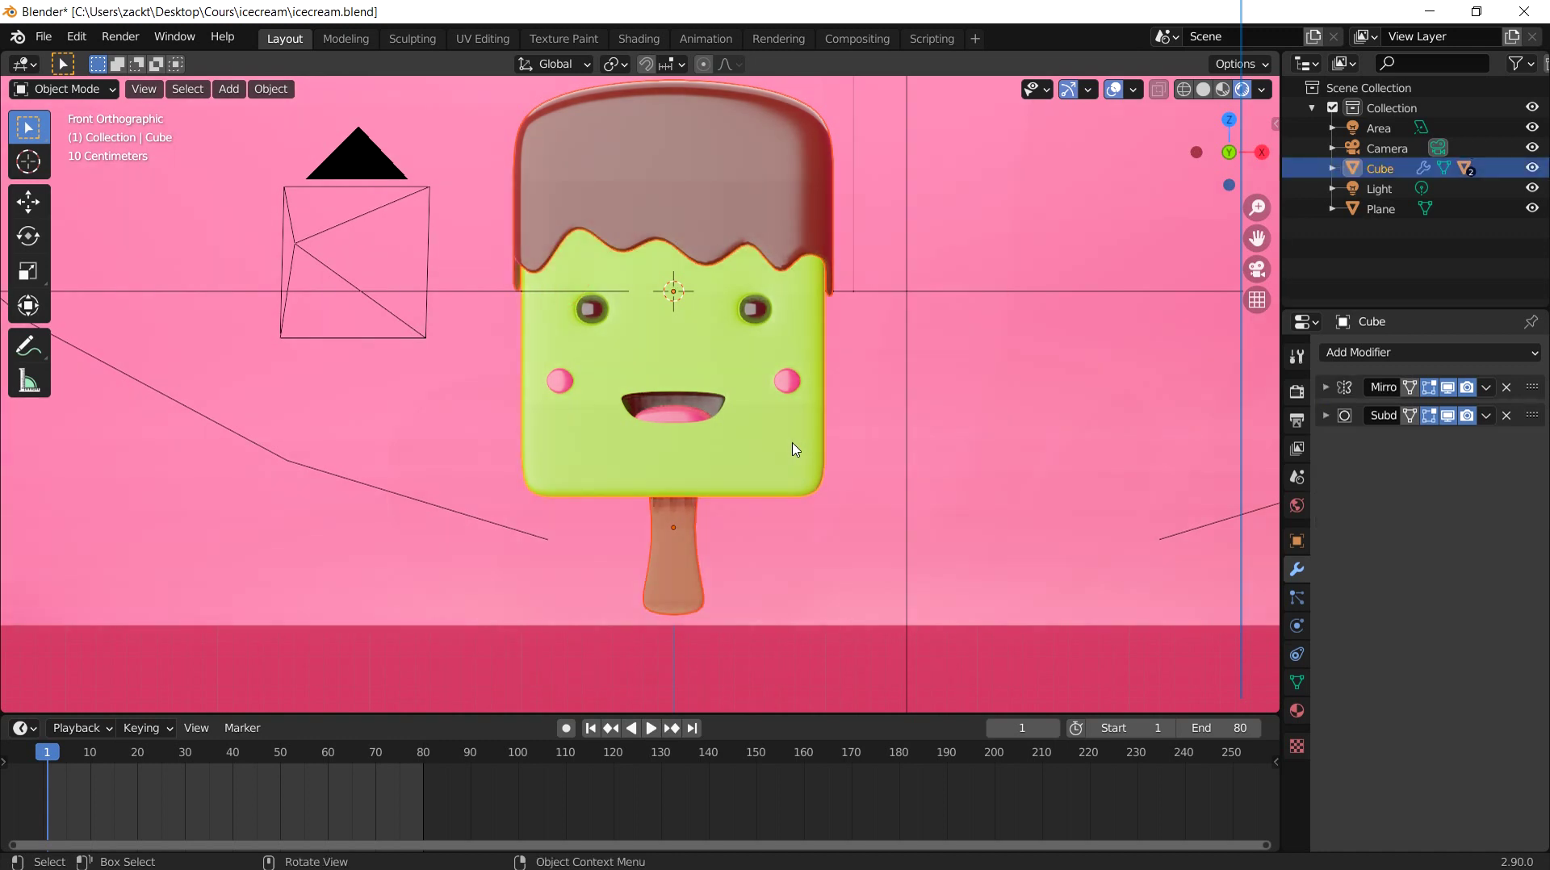
pyautogui.hotkey('ctrl', 'p')
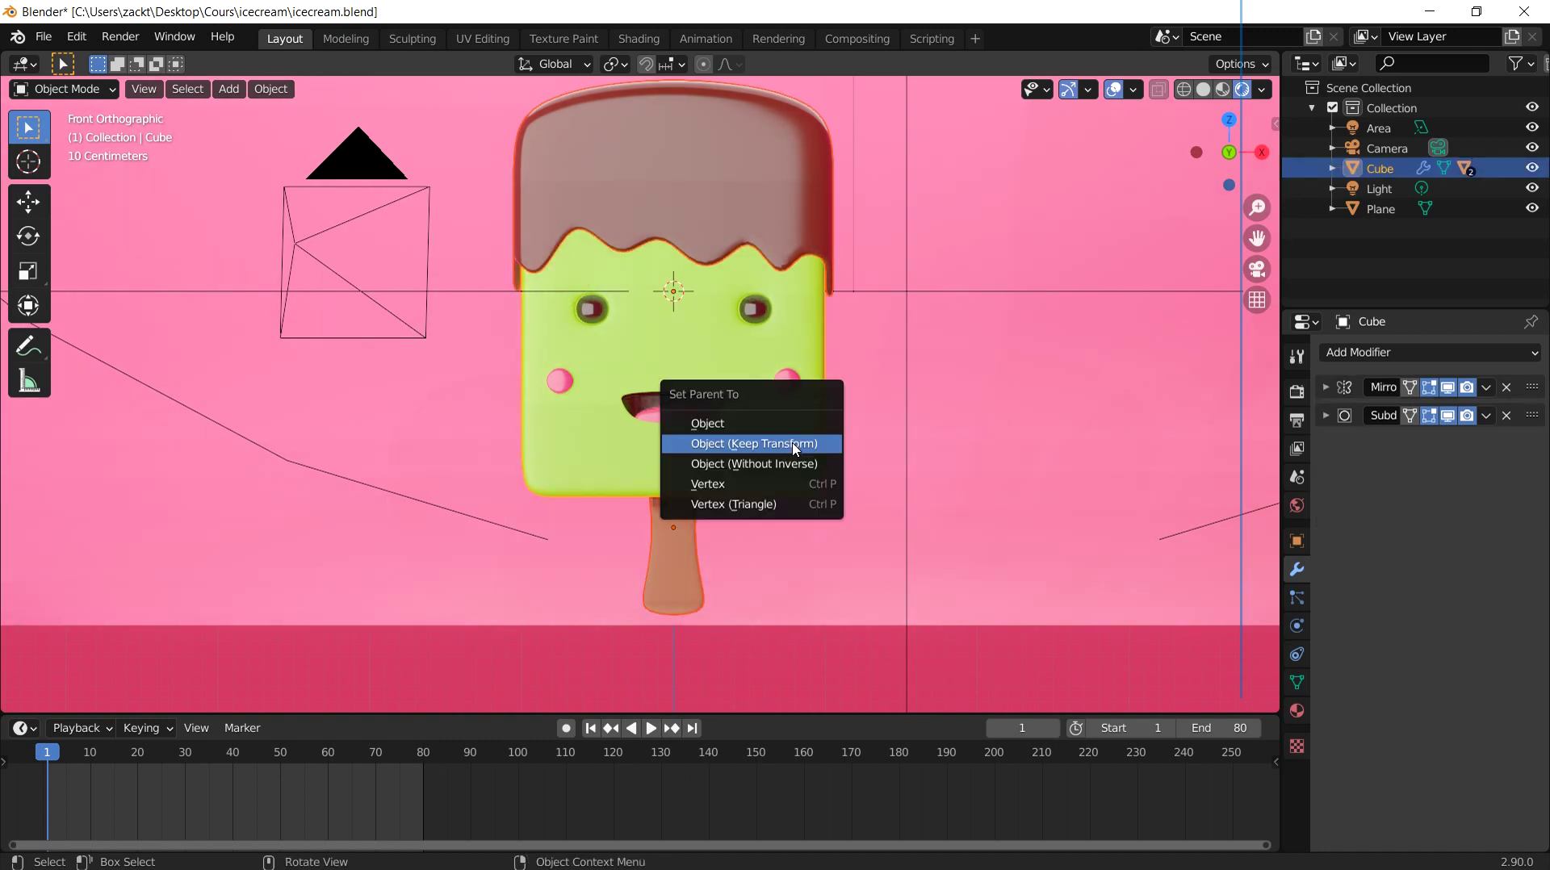
pyautogui.click(795, 450)
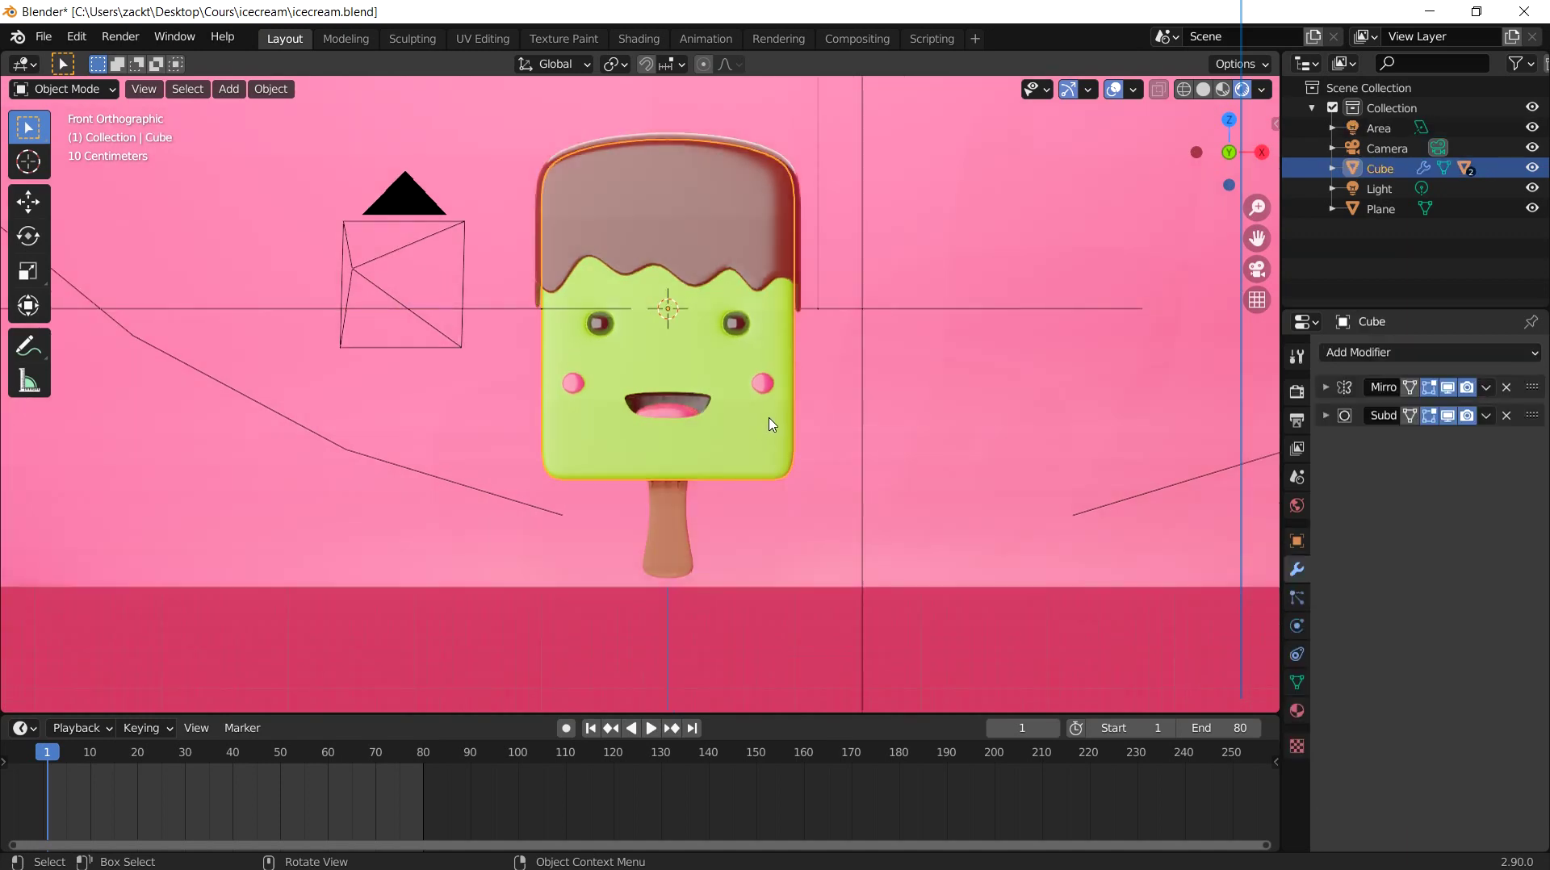
# Step: Test-move the popsicle body with G to confirm the stick follows it
pyautogui.scroll(-1, 768, 418)
pyautogui.press('g')
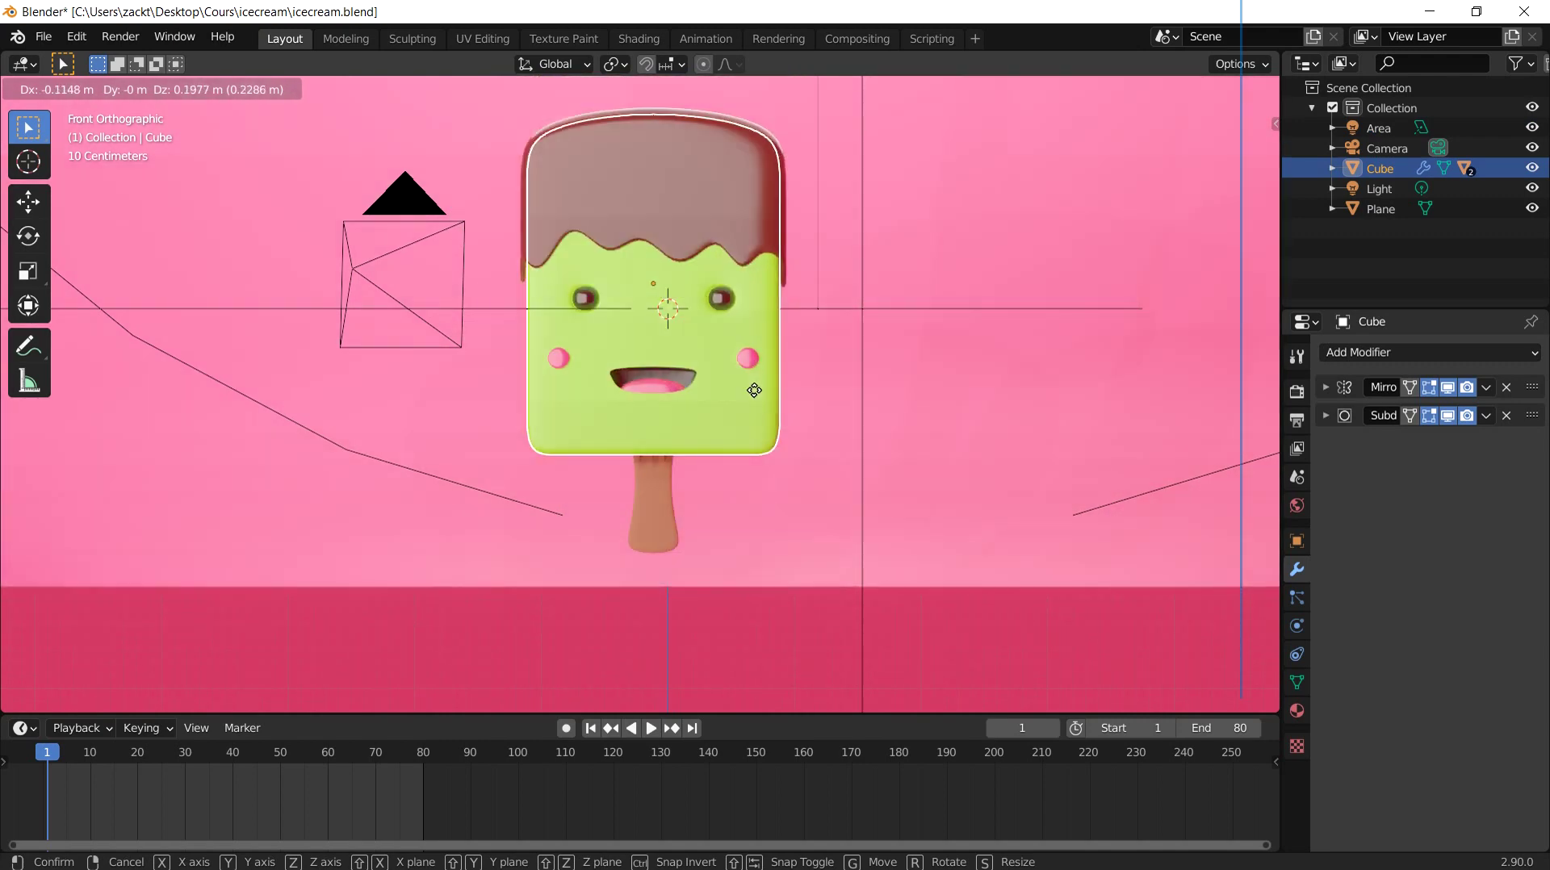
pyautogui.click(758, 398)
# Step: Make the timeline area taller and reselect the popsicle body
pyautogui.moveTo(781, 717); pyautogui.dragTo(817, 582)
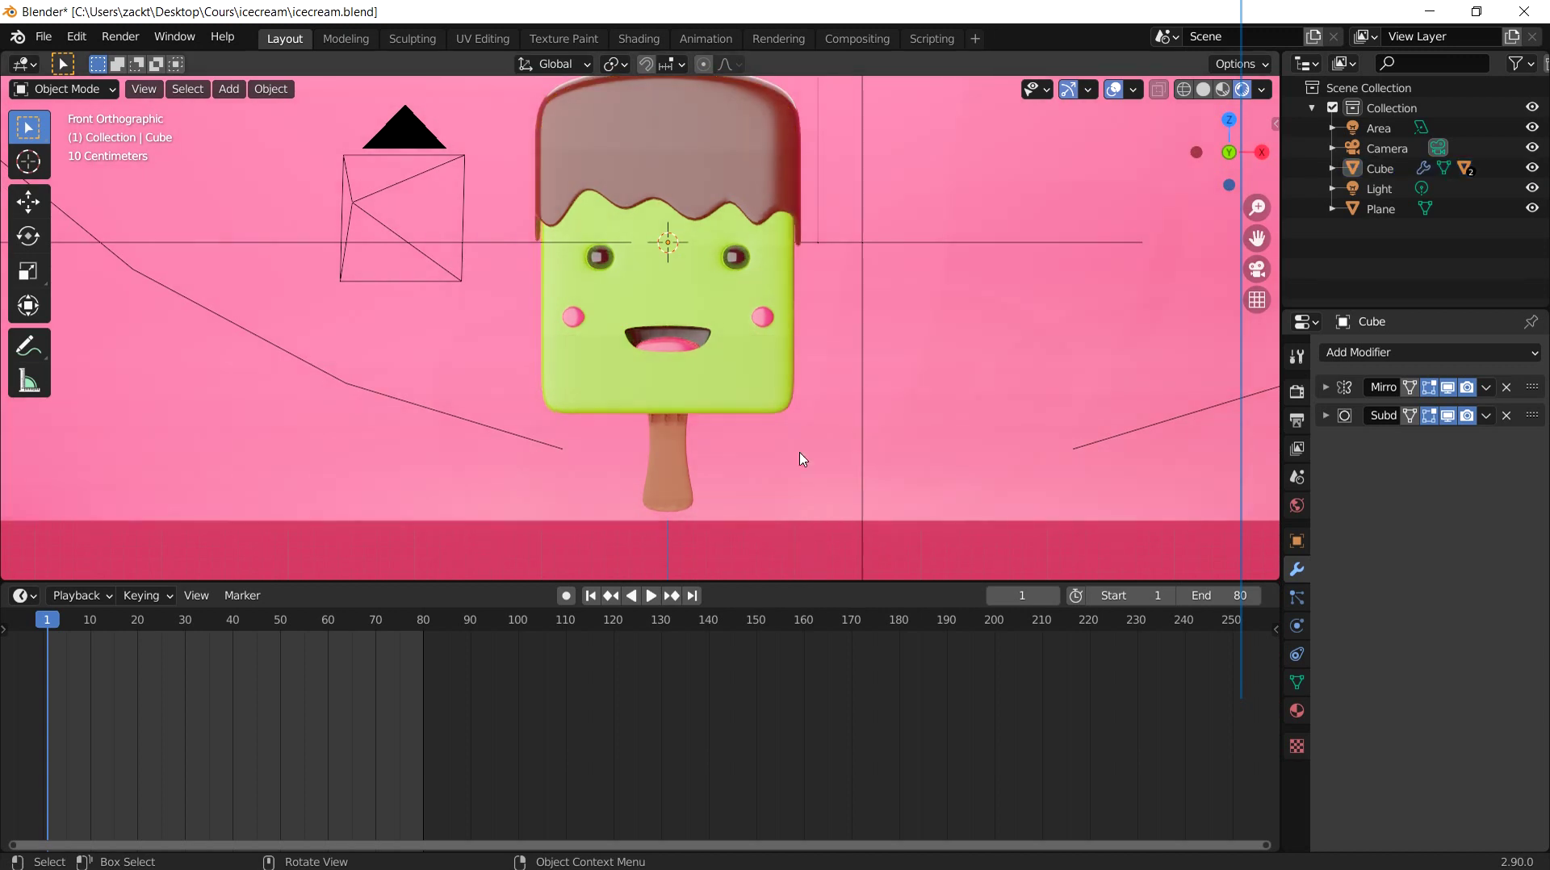
pyautogui.click(781, 397)
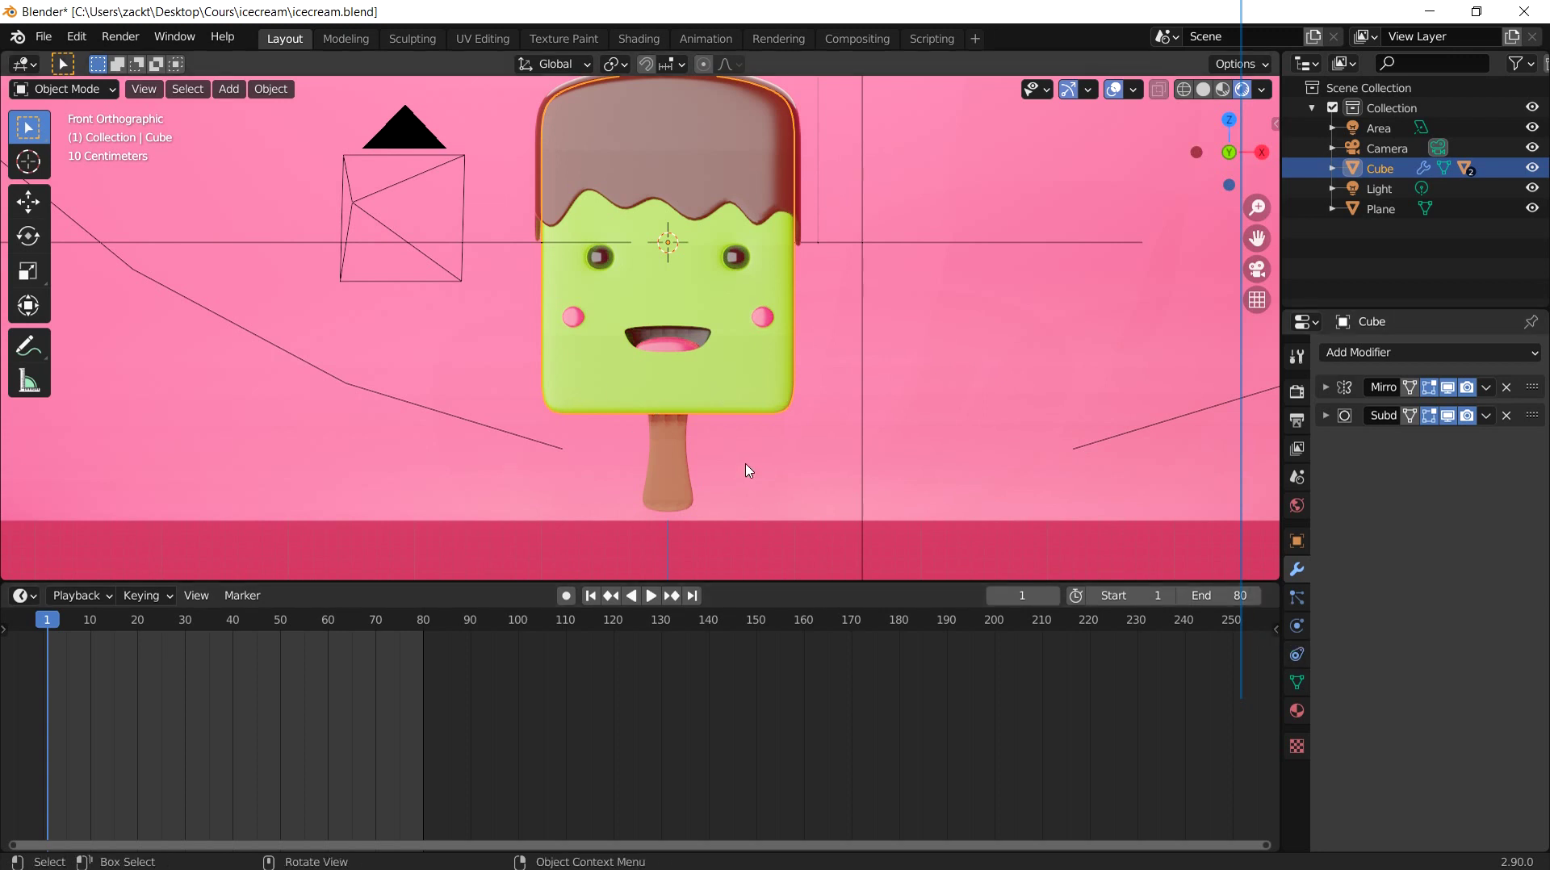
pyautogui.click(767, 420)
pyautogui.click(763, 405)
# Step: Add the base shape key in Object Data properties and rename it 'normal'
pyautogui.click(1296, 684)
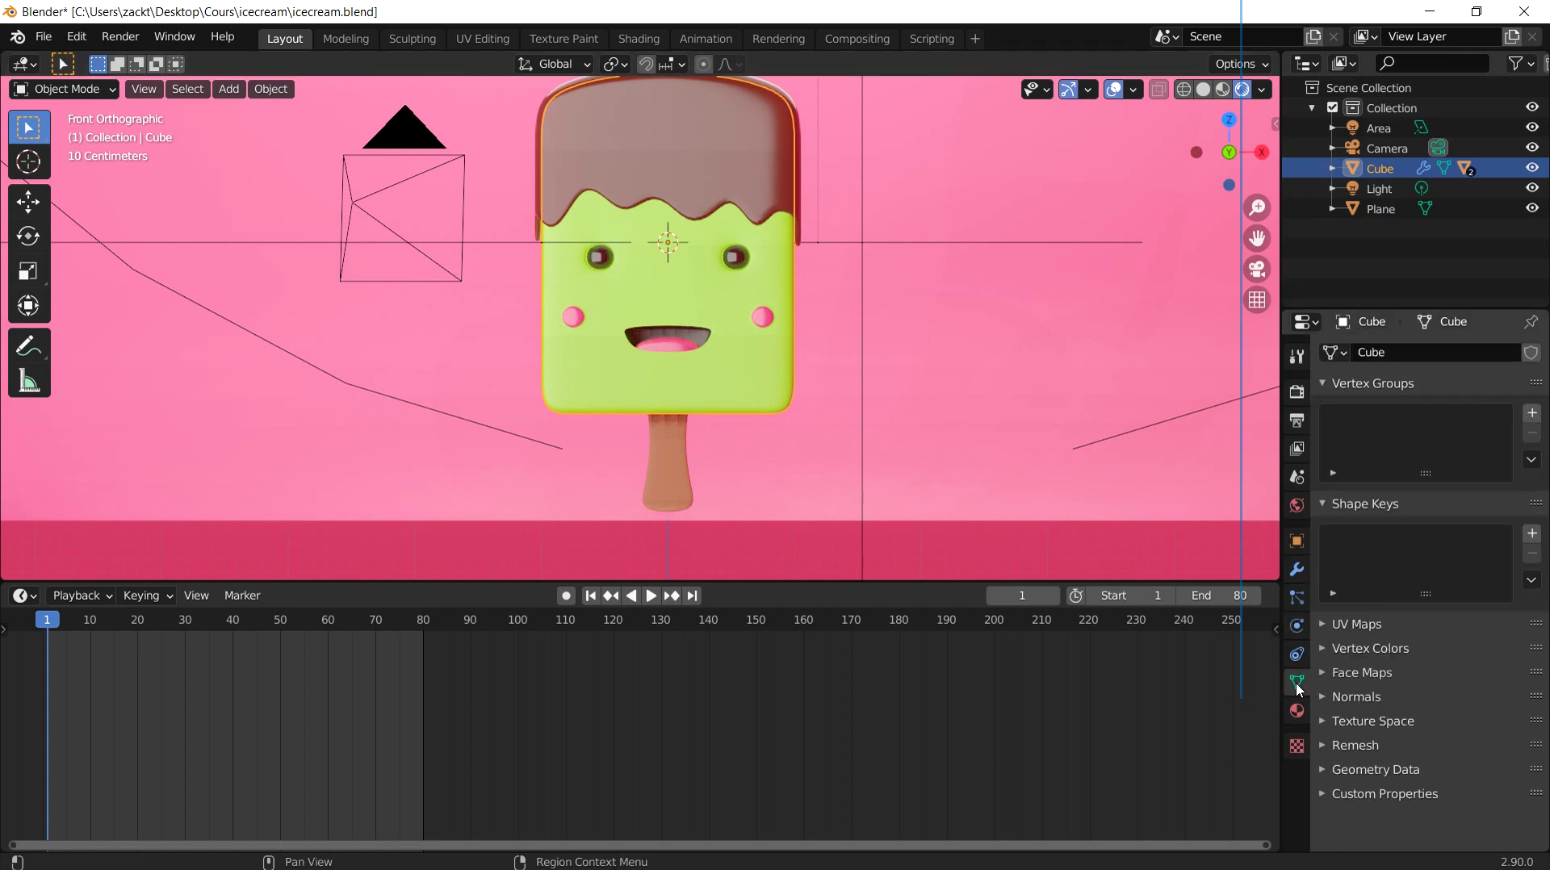
pyautogui.click(1531, 533)
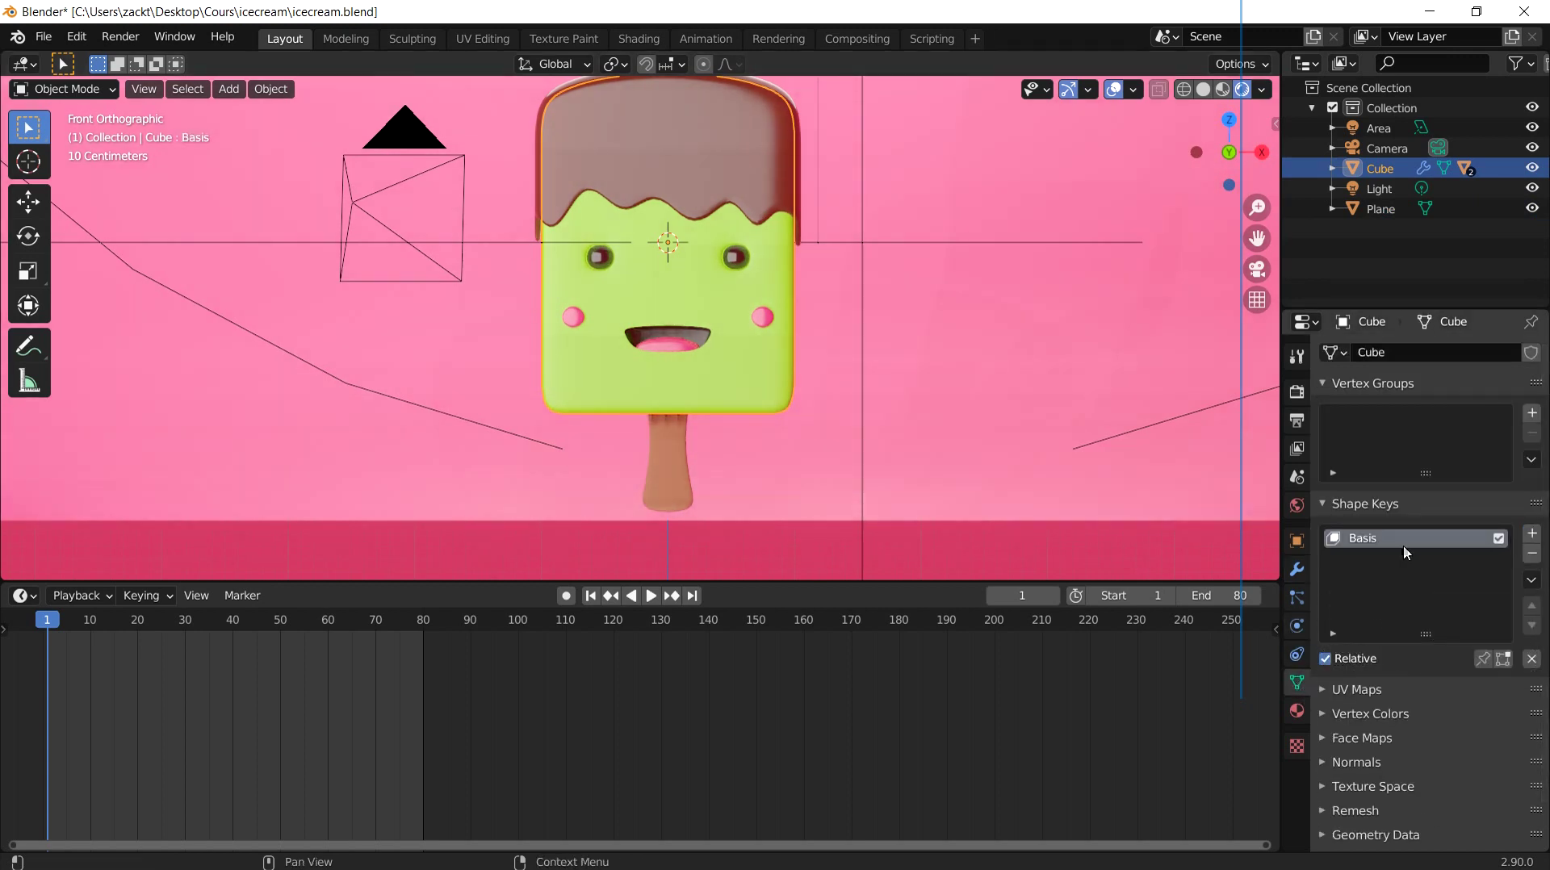
pyautogui.doubleClick(1389, 539)
pyautogui.write('normal')
pyautogui.press('Return')
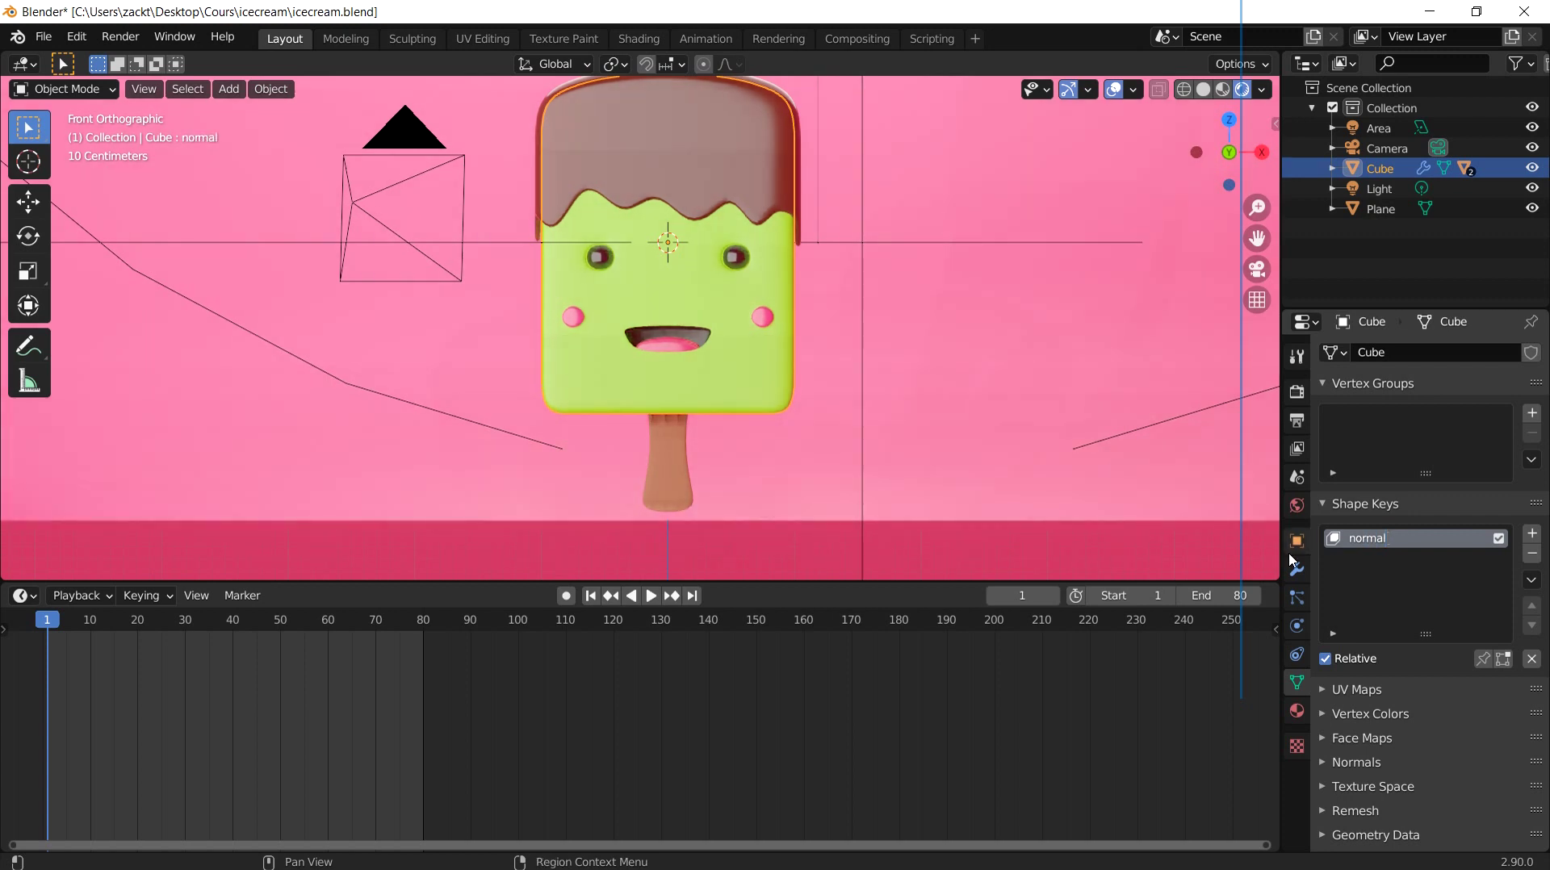
# Step: Add a second shape key named 'sad' and enter Edit Mode on the body
pyautogui.scroll(2, 695, 359)
pyautogui.scroll(3, 730, 359)
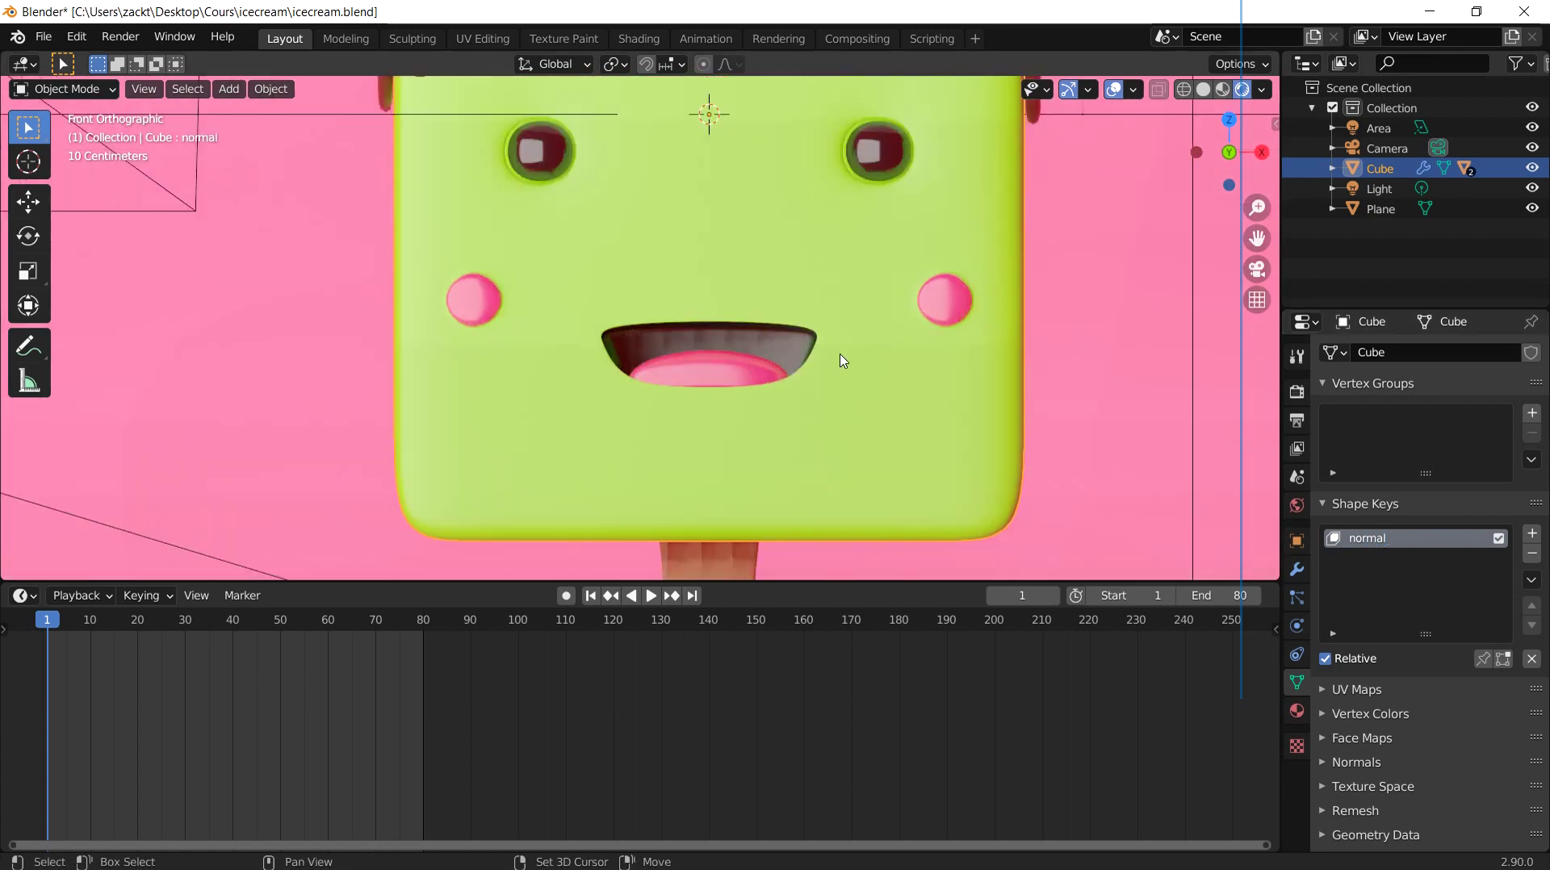
pyautogui.click(852, 370)
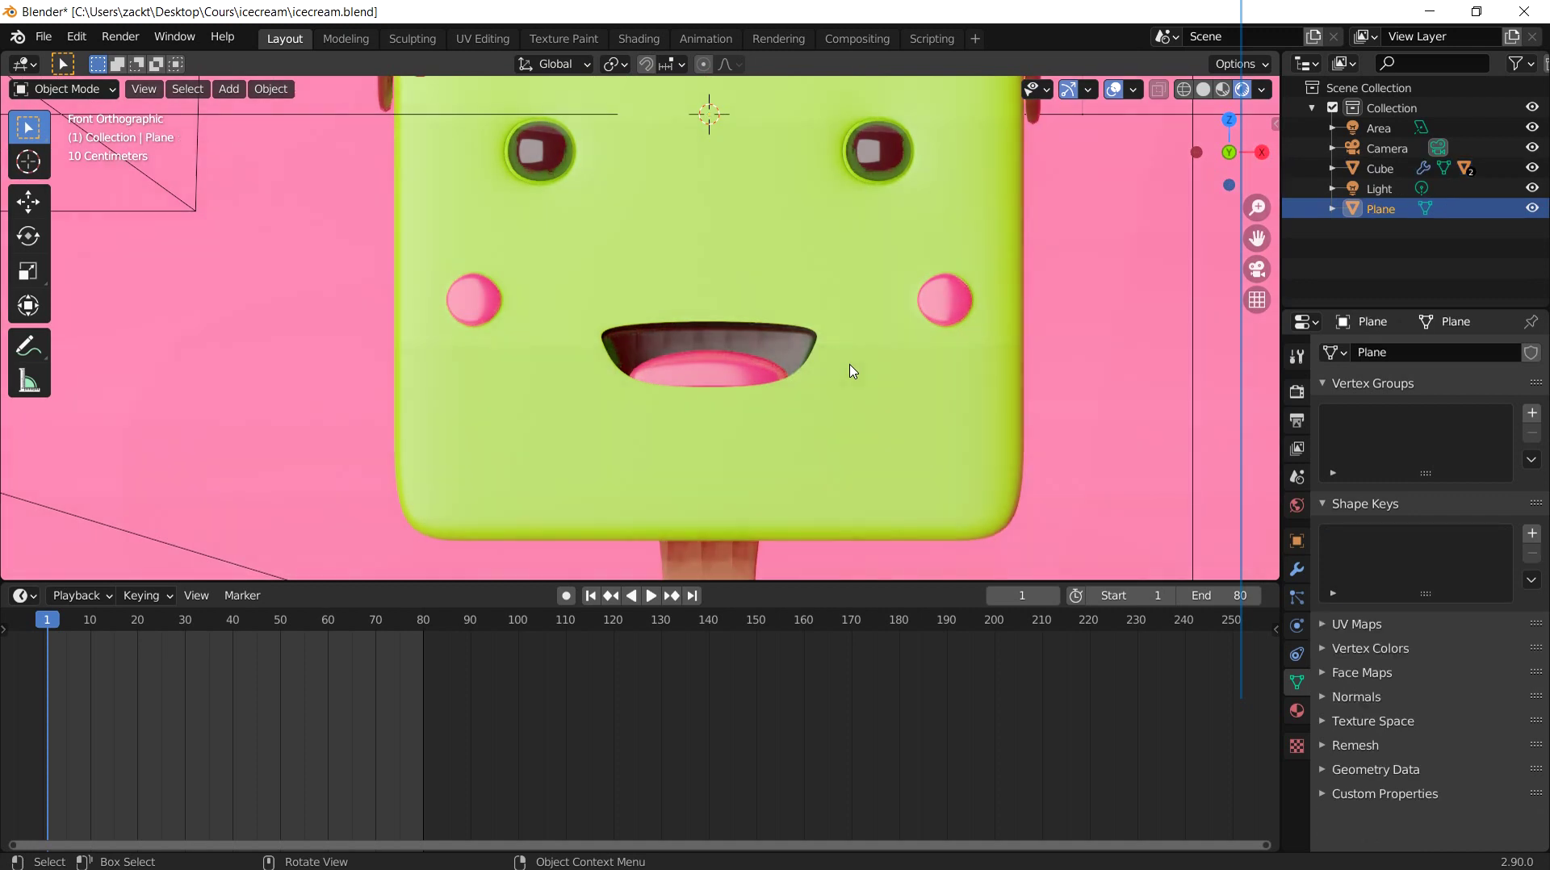
pyautogui.scroll(-3, 791, 351)
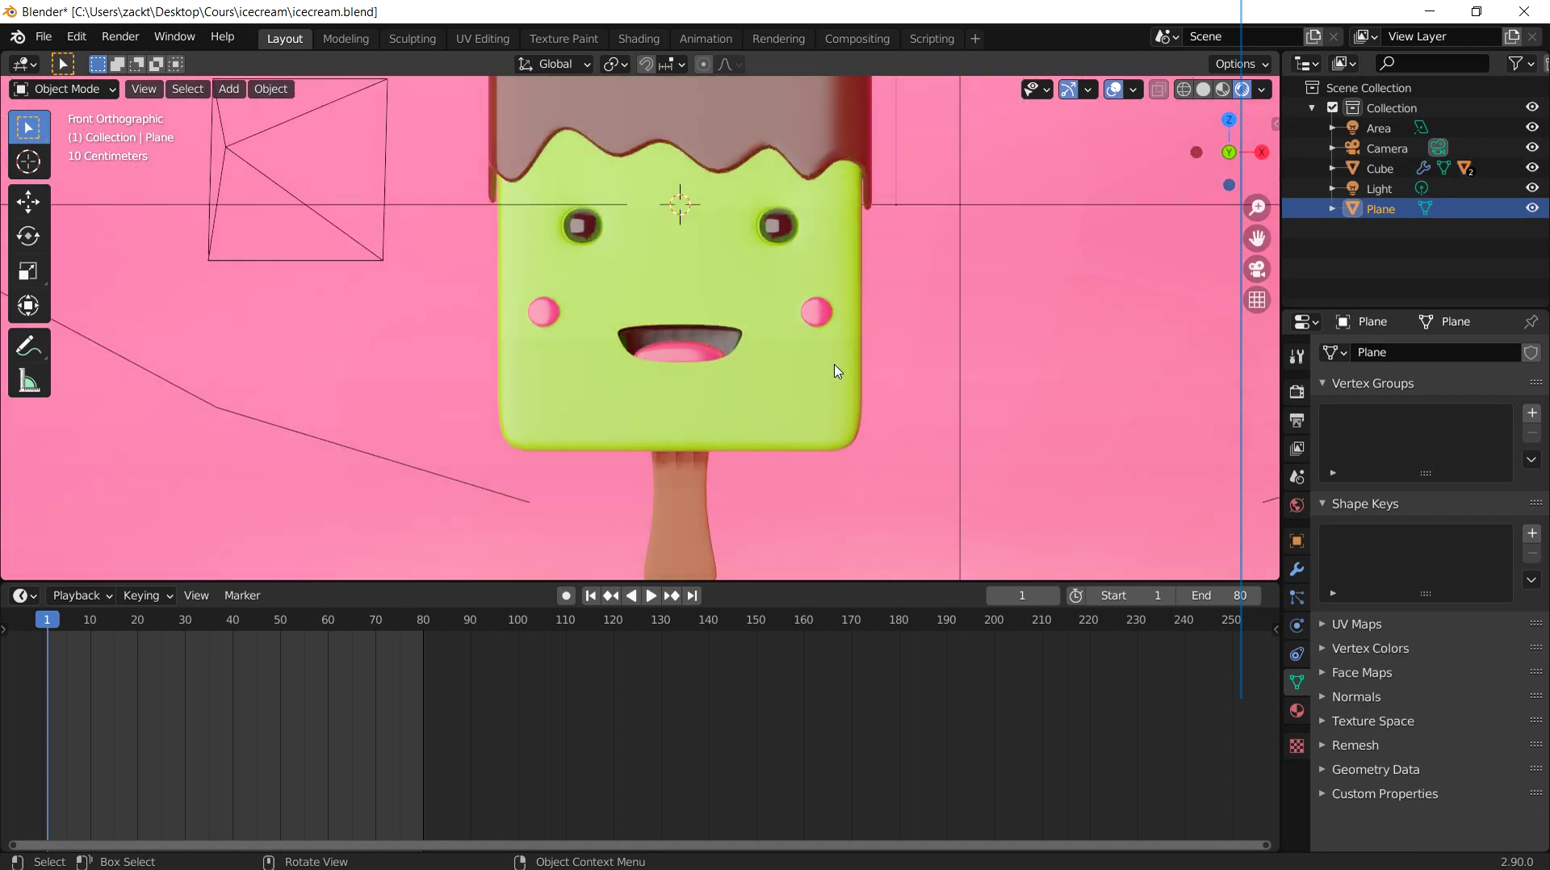
pyautogui.click(833, 371)
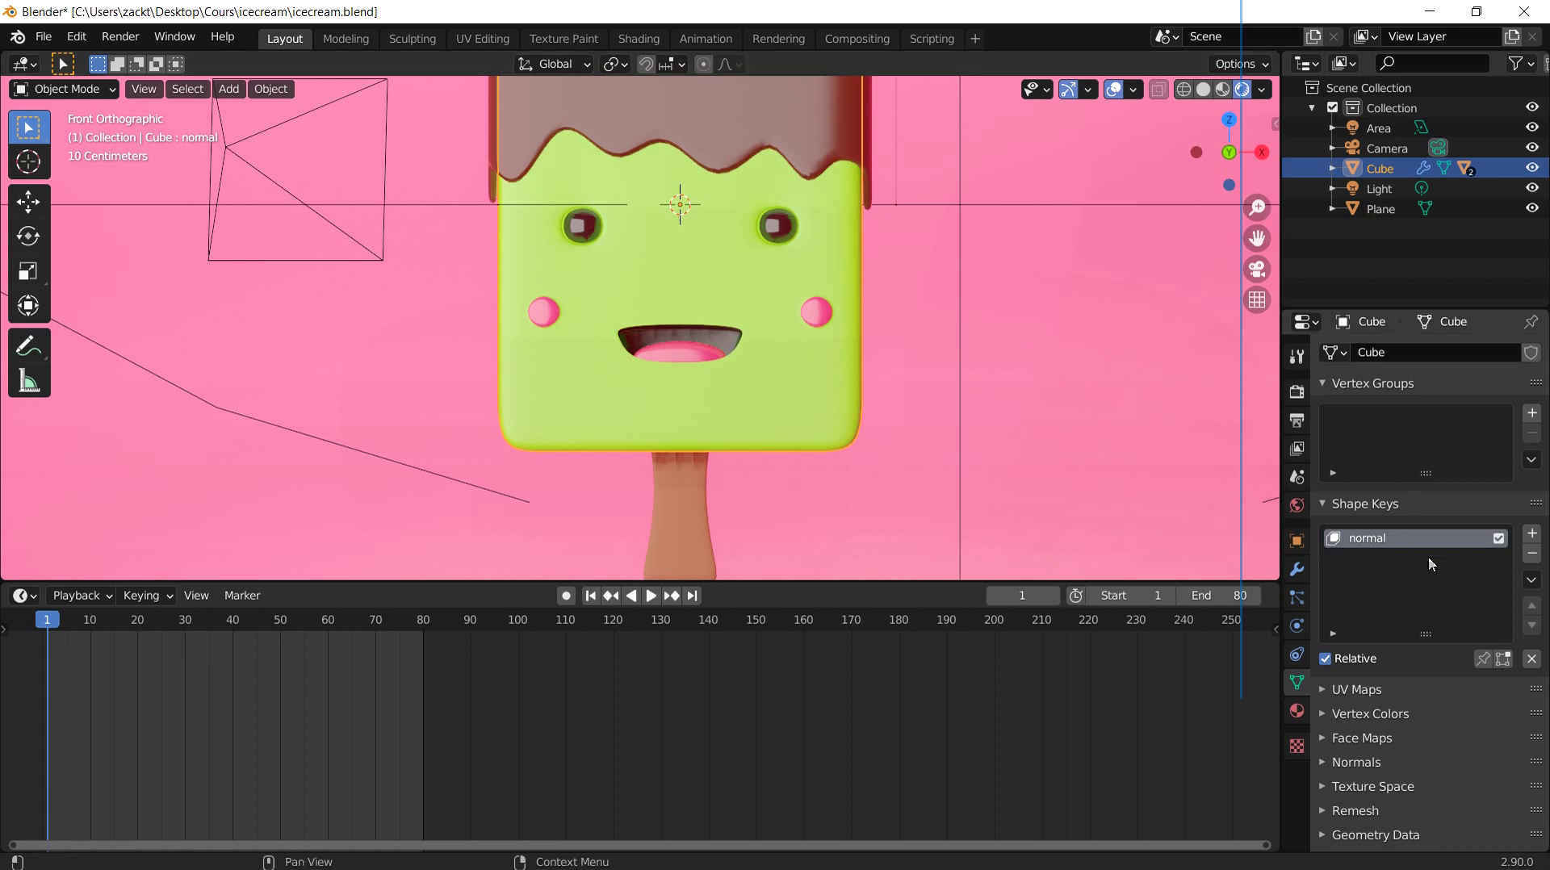
pyautogui.click(1532, 535)
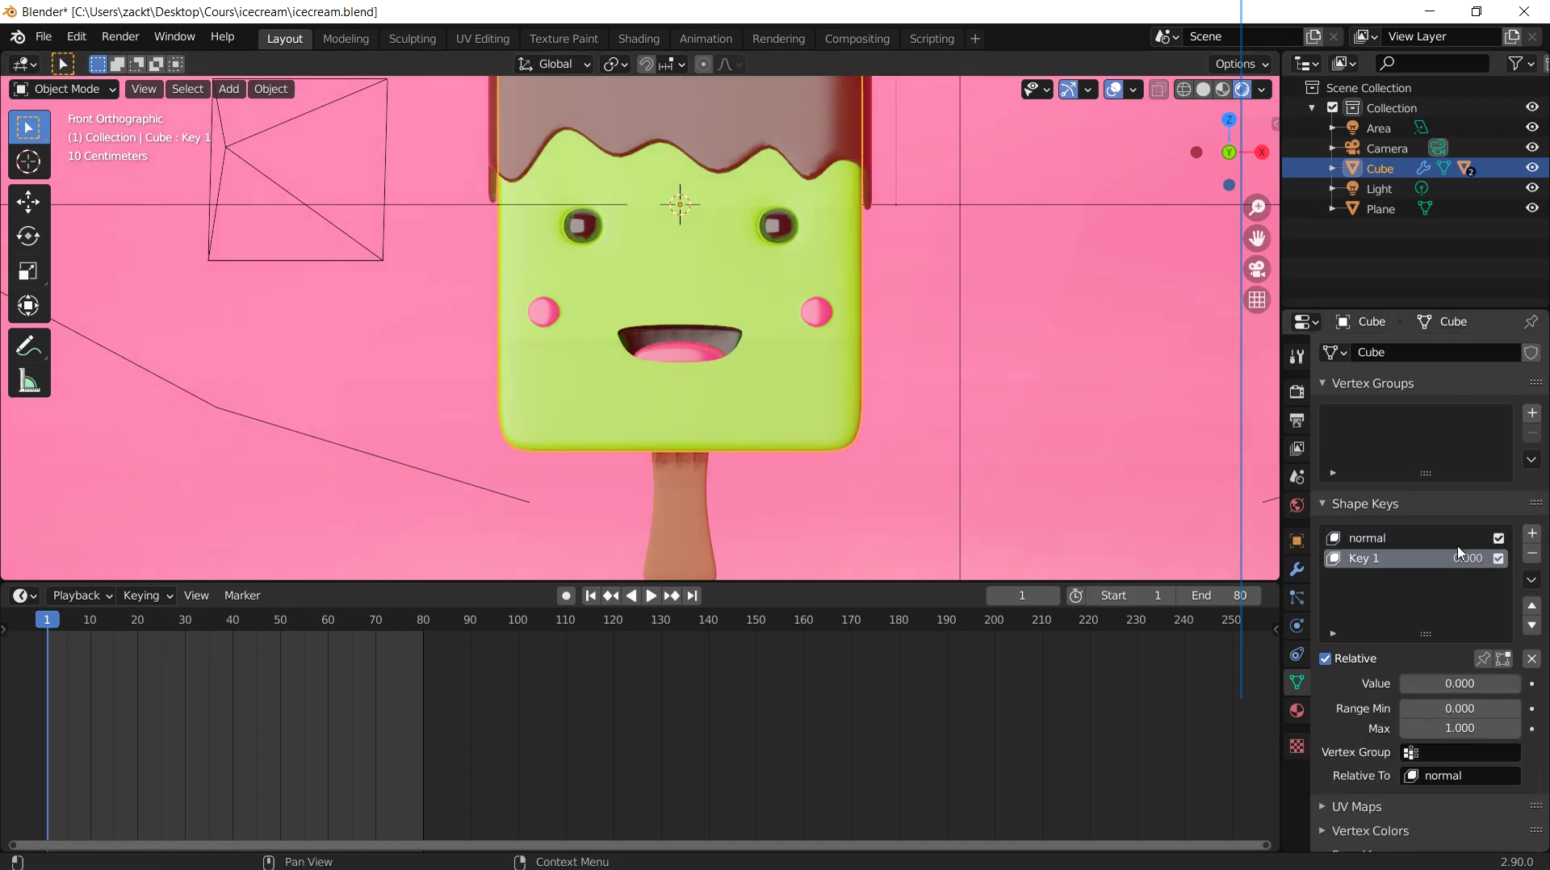
pyautogui.doubleClick(1372, 559)
pyautogui.write('sad')
pyautogui.press('Return')
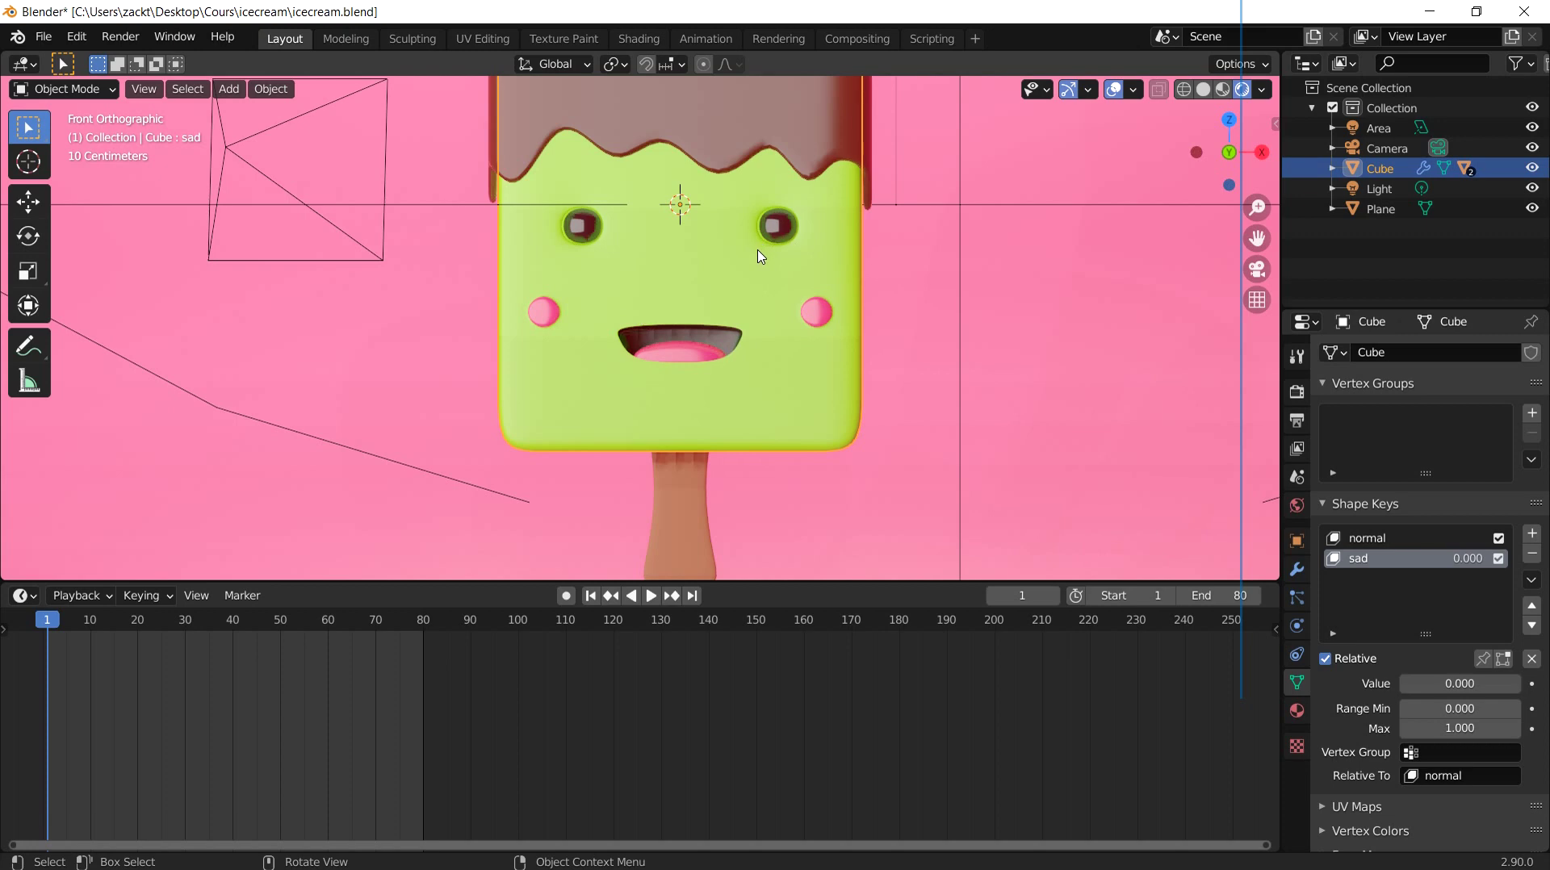
pyautogui.press('Tab')
# Step: Make the 'sad' shape key active and re-enter Edit Mode for it
pyautogui.scroll(3, 728, 240)
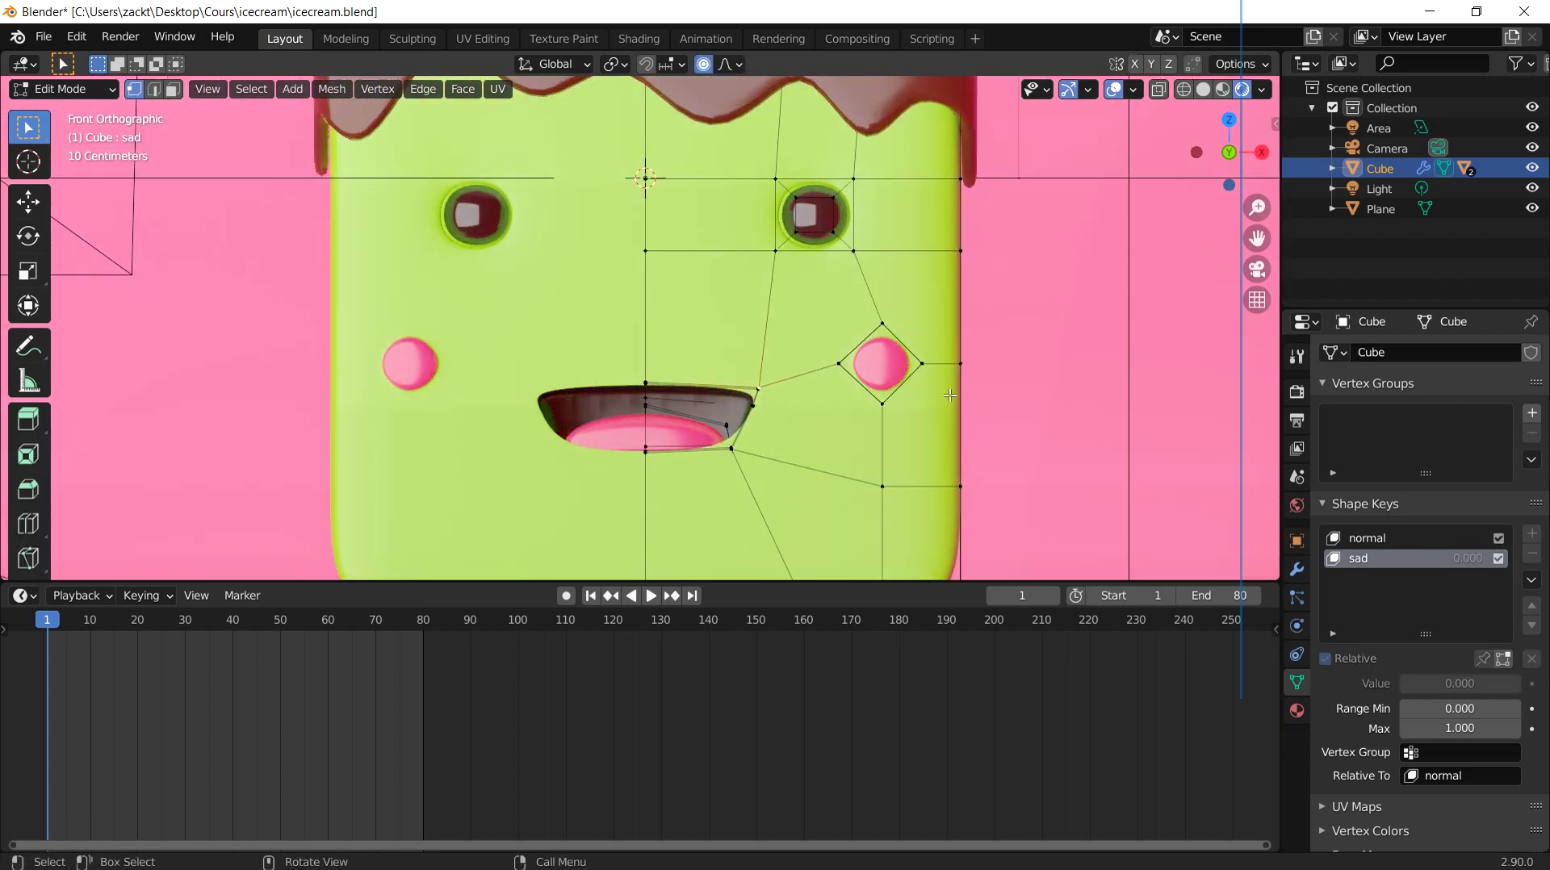
pyautogui.press('Tab')
pyautogui.click(1382, 539)
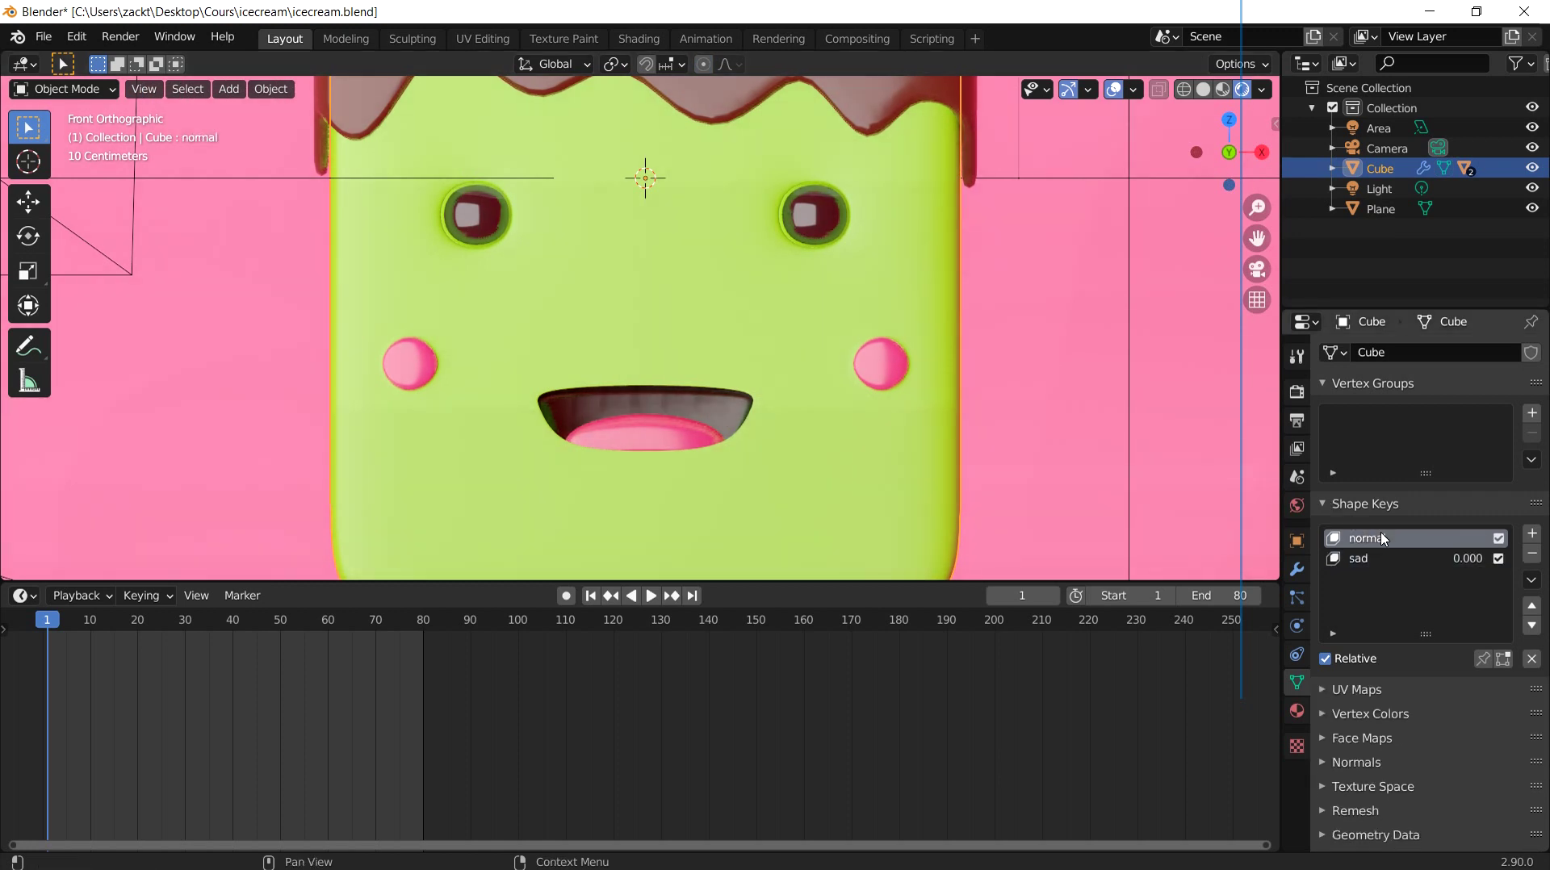
pyautogui.click(1396, 559)
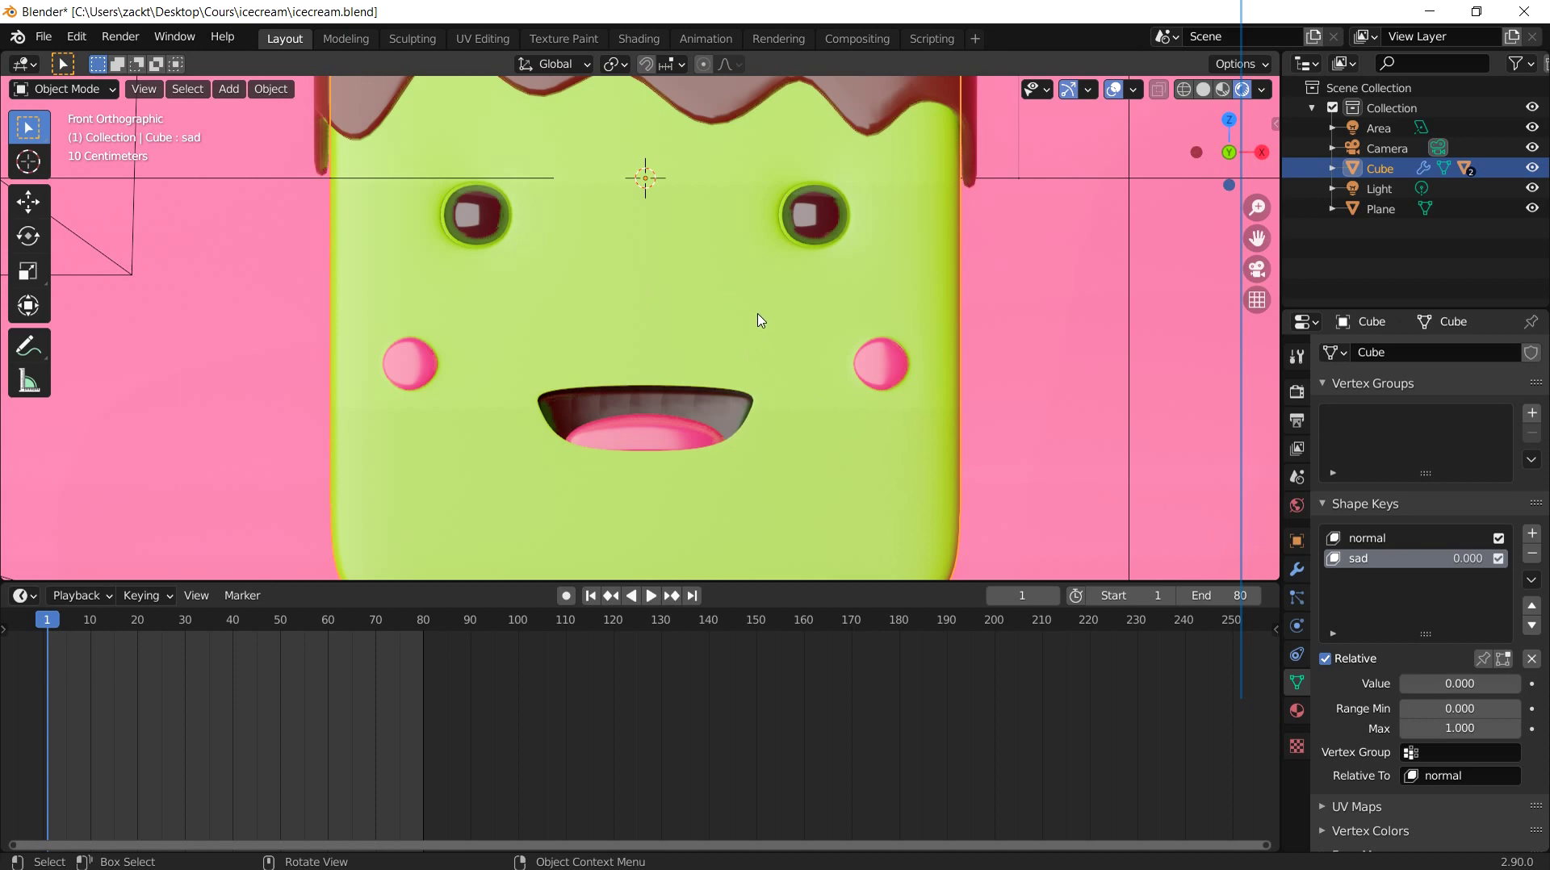
pyautogui.press('Tab')
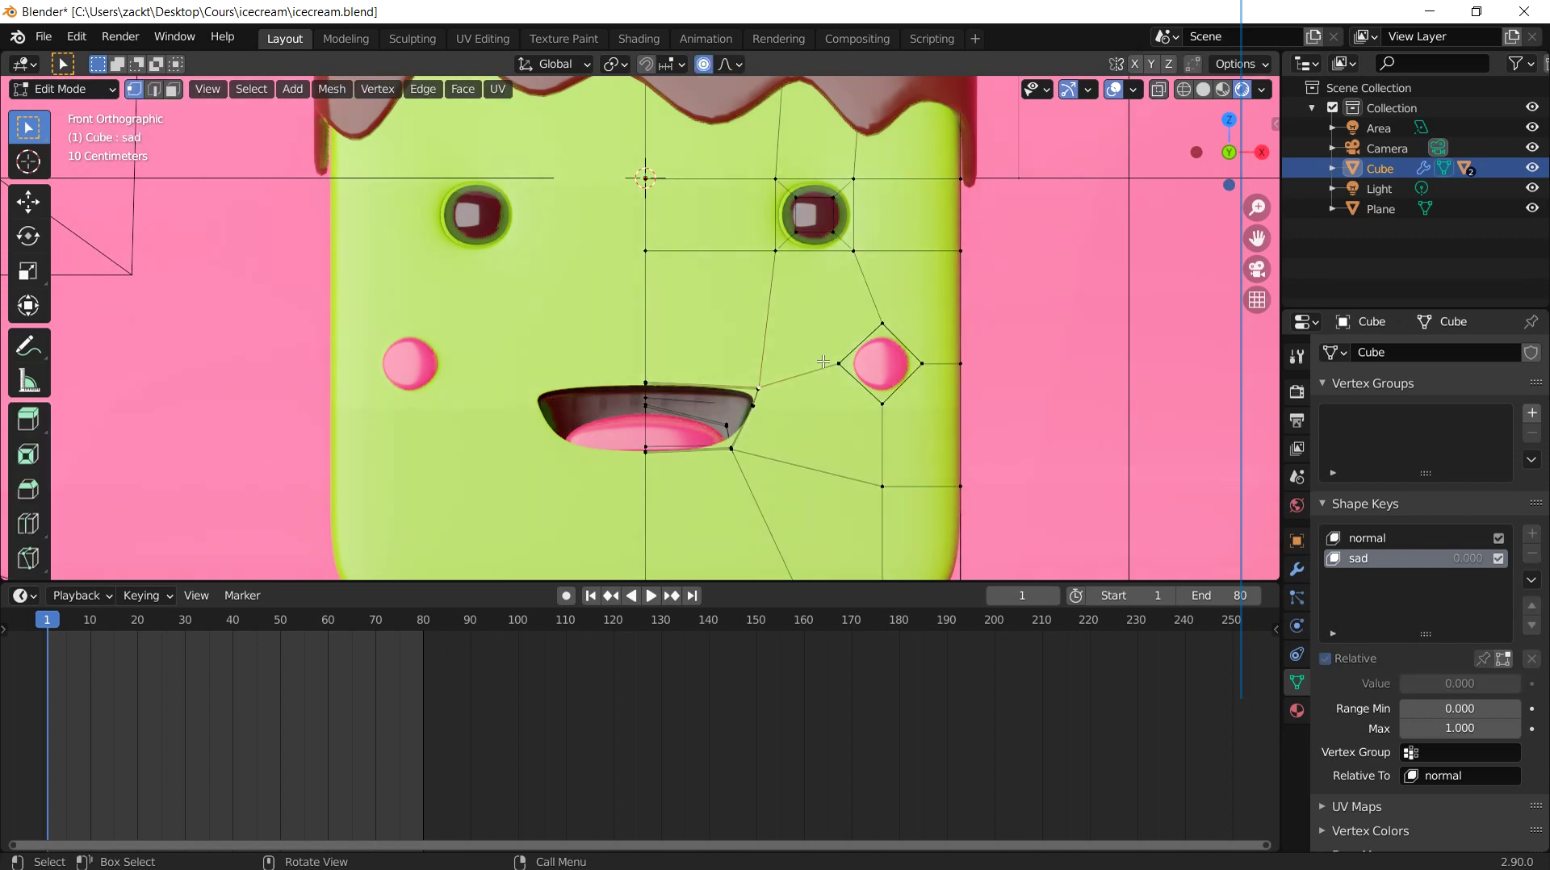
# Step: Select the right-side face vertices in see-through wireframe, then return to front solid view
pyautogui.press('z')
pyautogui.click(681, 367)
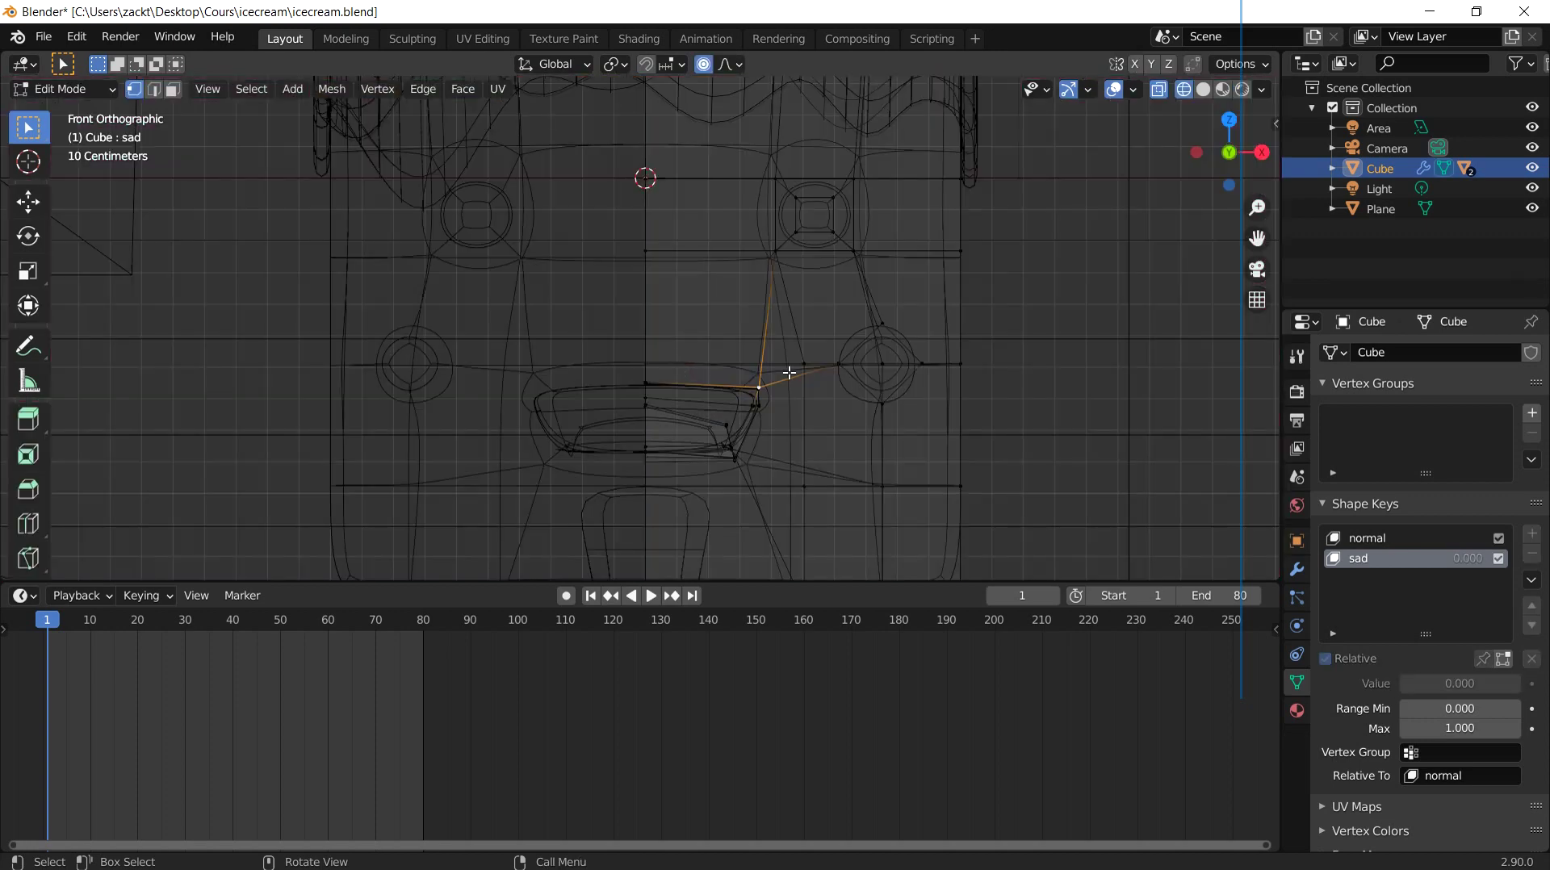
pyautogui.press('z')
pyautogui.click(900, 376)
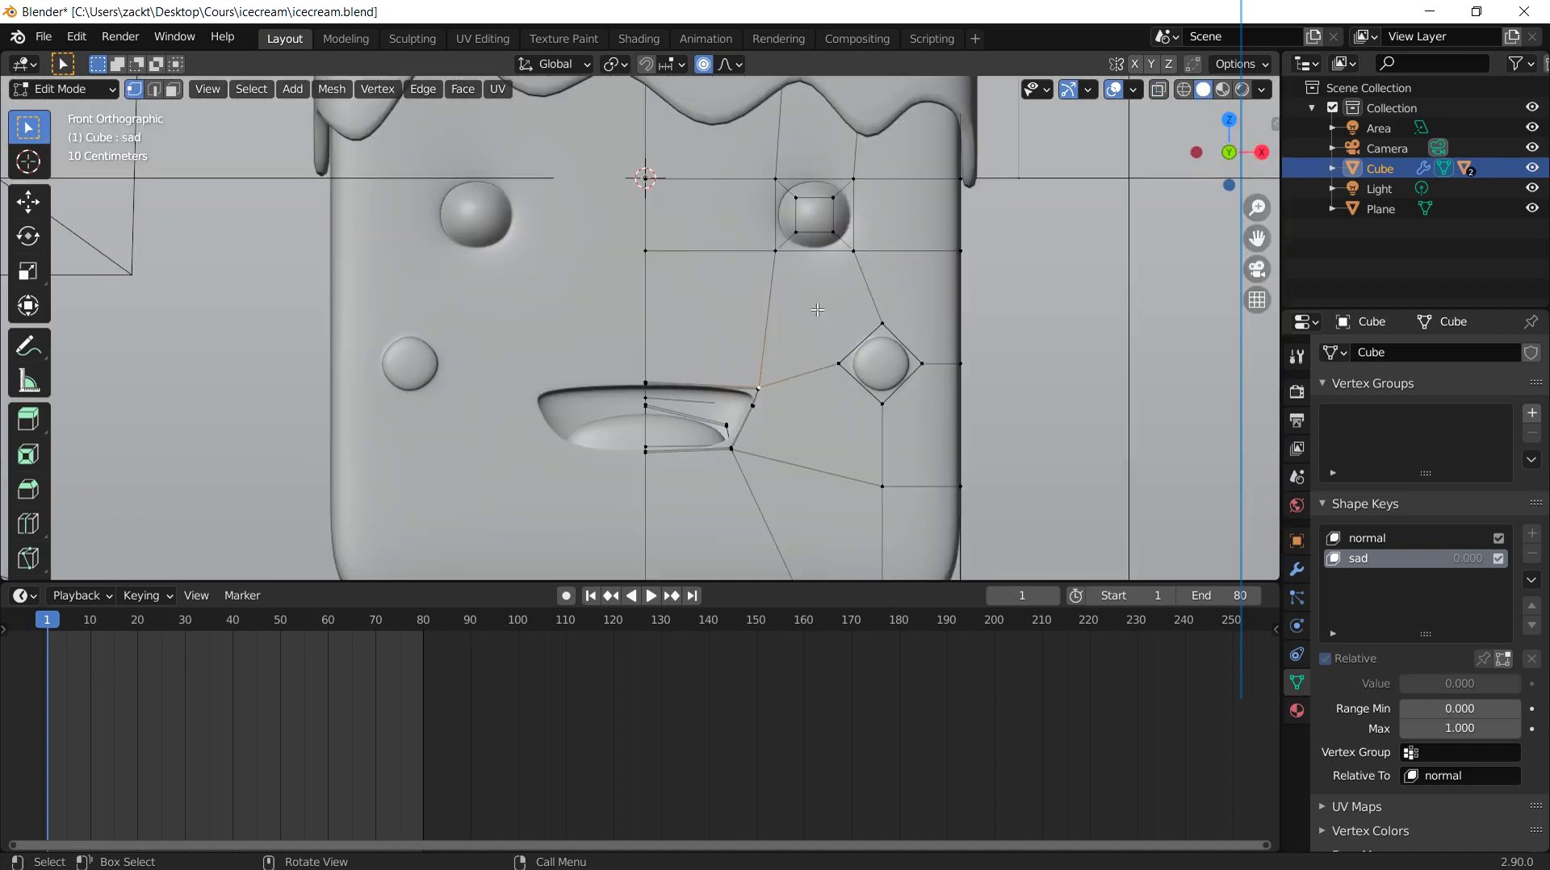
pyautogui.press('z')
pyautogui.click(751, 318)
pyautogui.moveTo(817, 302); pyautogui.dragTo(934, 426)
pyautogui.moveTo(934, 426)
pyautogui.mouseDown(button='middle')
pyautogui.moveTo(958, 366)
pyautogui.moveTo(768, 372)
pyautogui.moveTo(809, 377)
pyautogui.moveTo(812, 353)
pyautogui.moveTo(823, 360)
pyautogui.mouseUp(button='middle')
pyautogui.press('c')
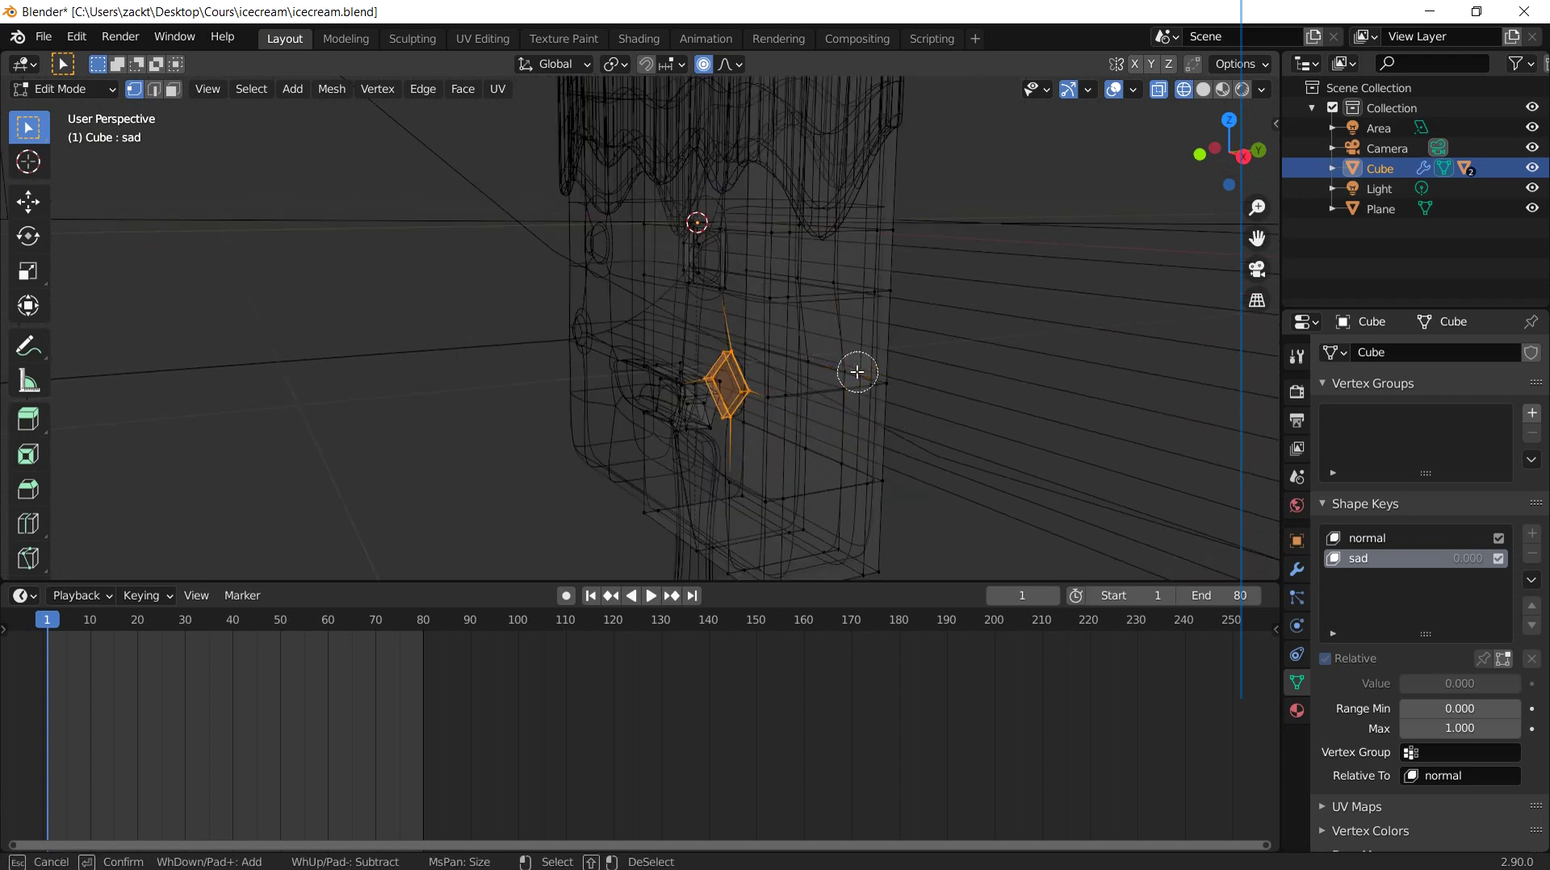
pyautogui.press('Escape')
pyautogui.press('Num_Lock')
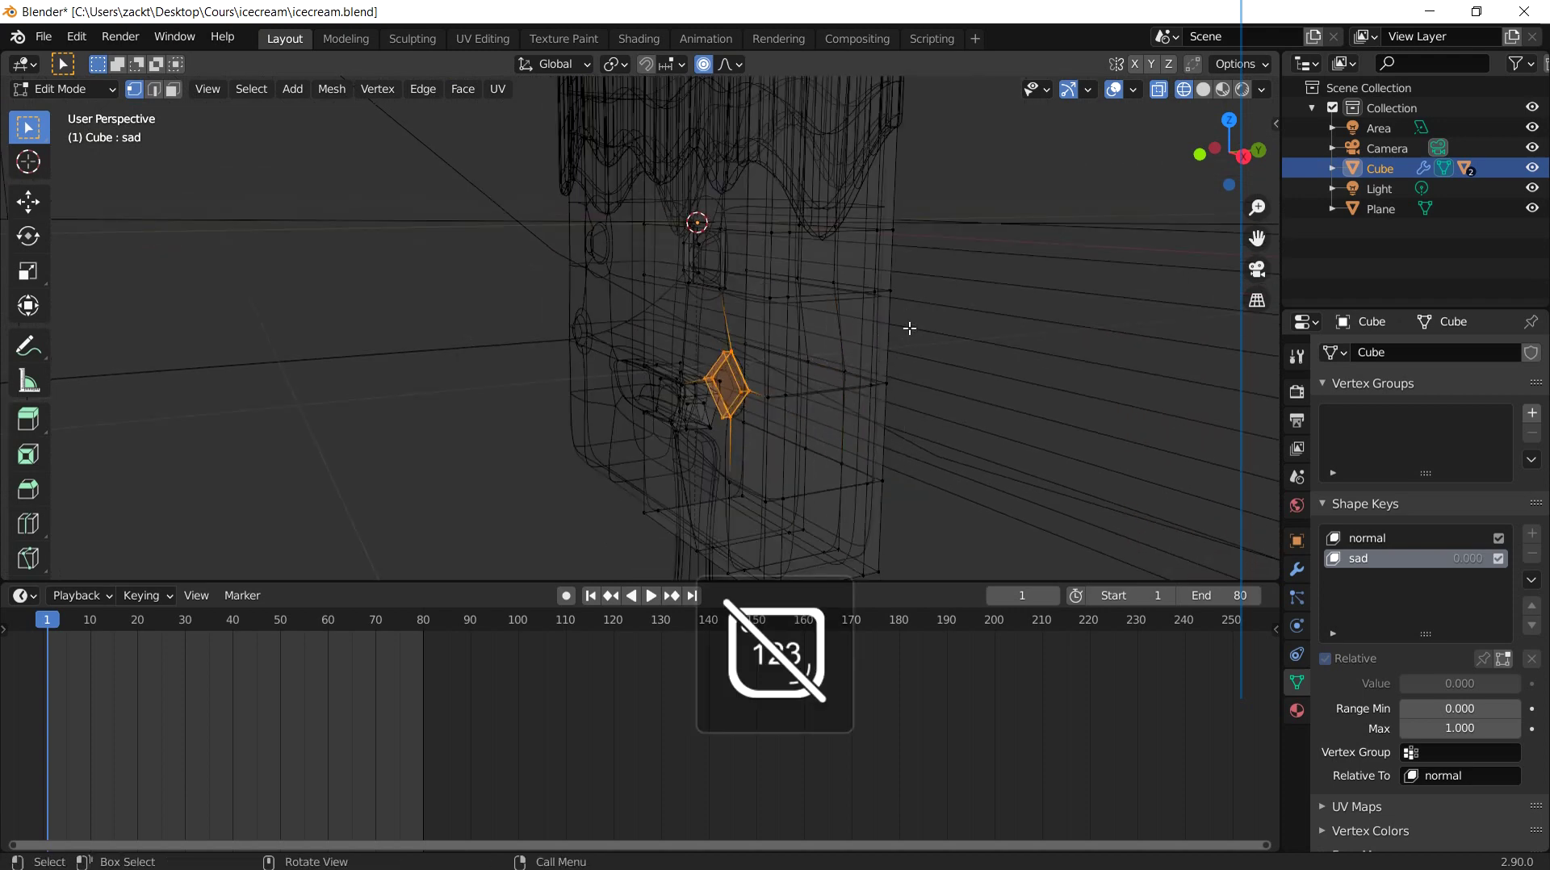
pyautogui.press('Num_Lock')
pyautogui.press('KP_1')
pyautogui.press('z')
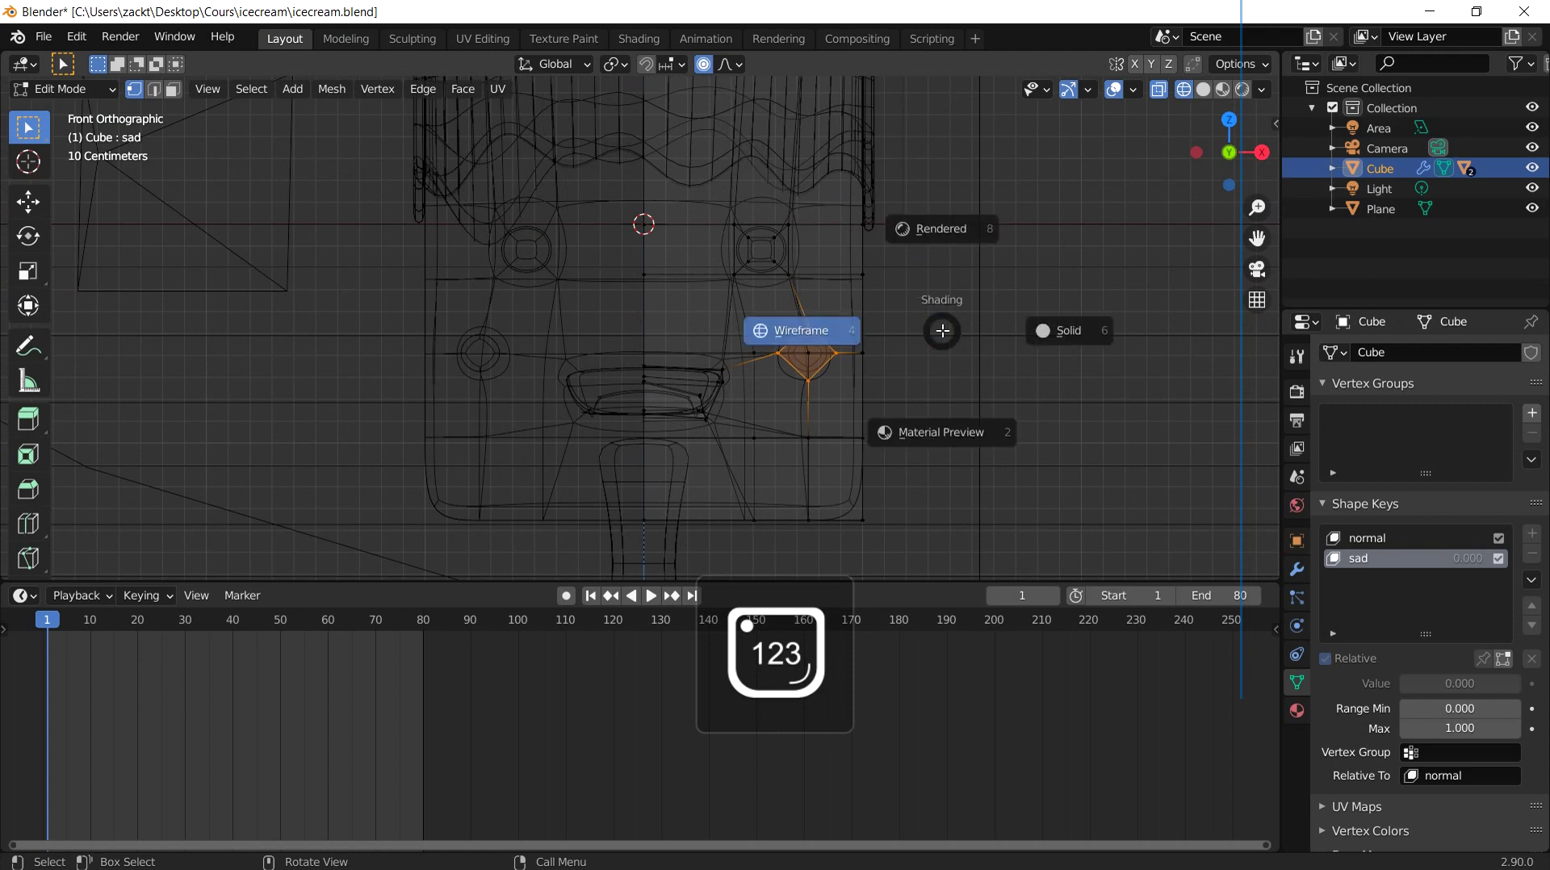
pyautogui.click(1057, 338)
pyautogui.scroll(2, 893, 358)
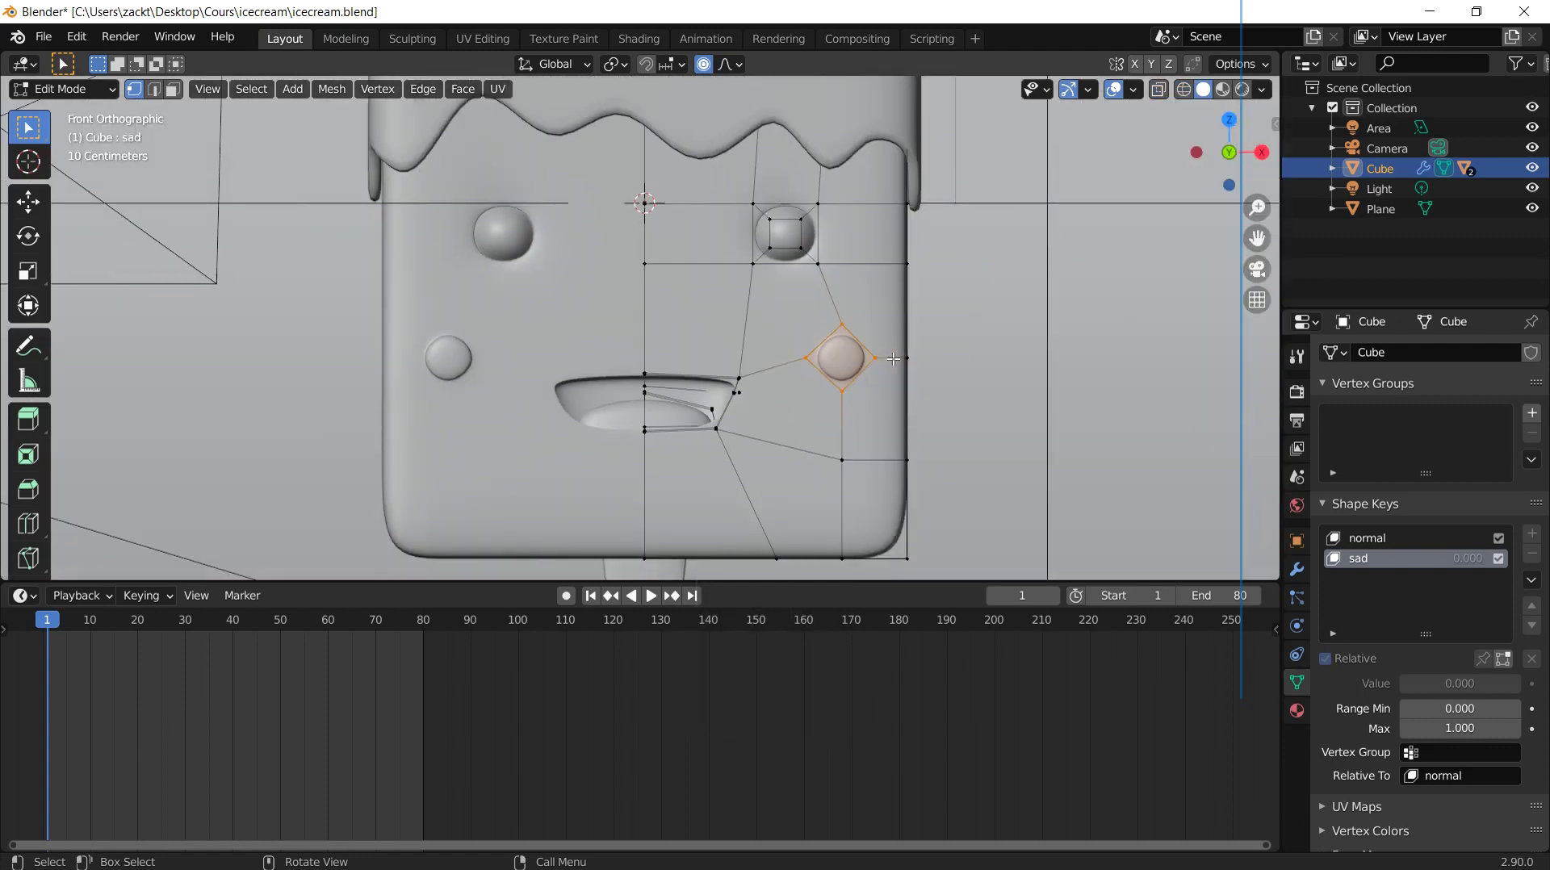
# Step: Move the cheek vertices along Z with proportional editing falloff
pyautogui.press('g')
pyautogui.press('z')
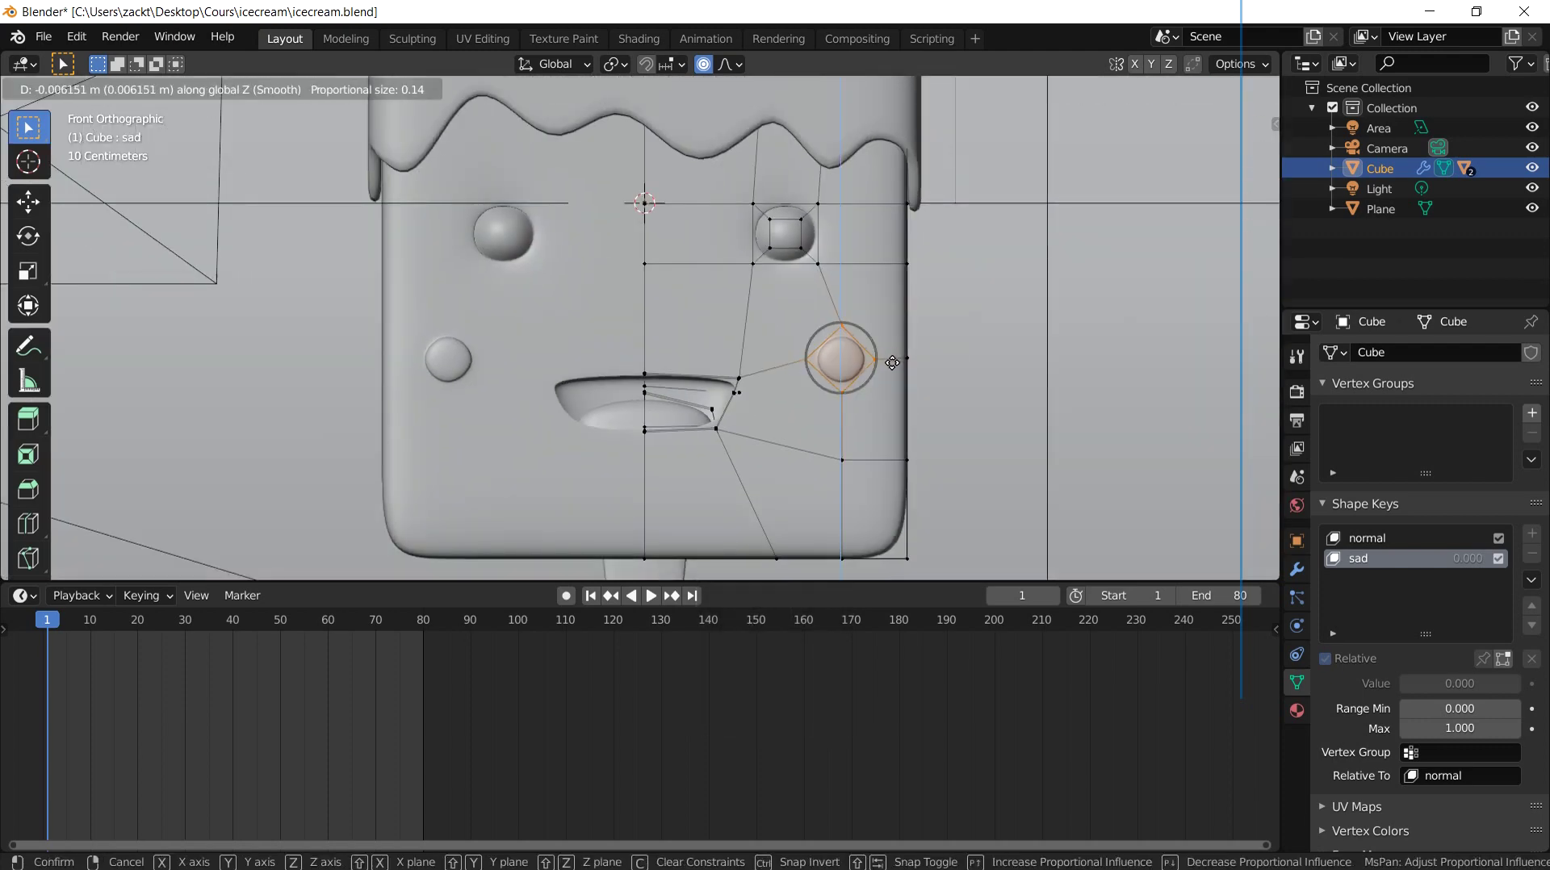
pyautogui.rightClick(891, 378)
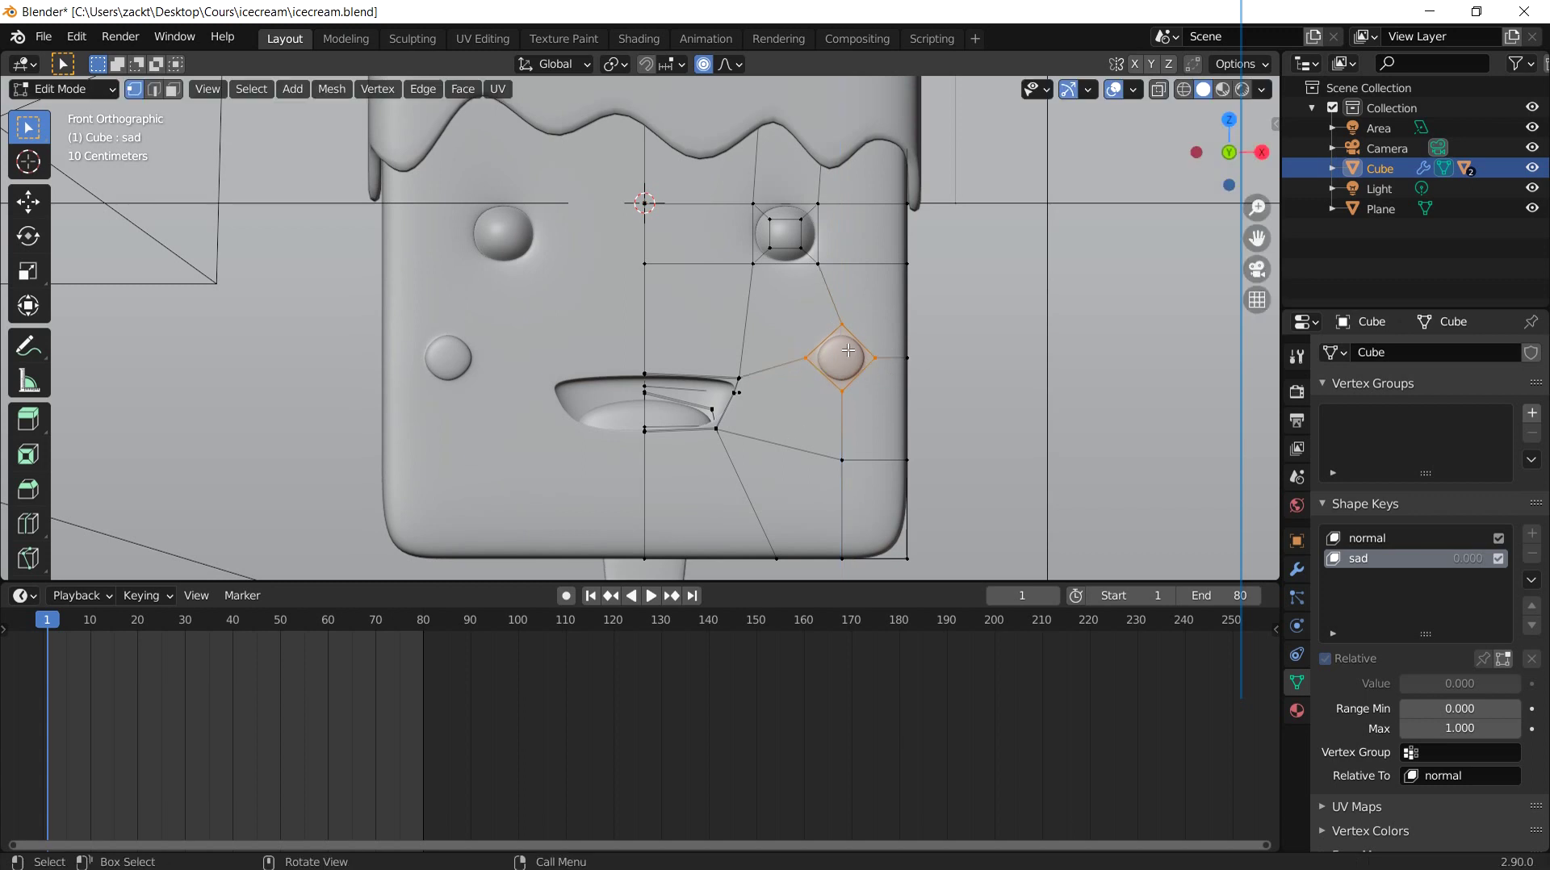
pyautogui.press('g')
pyautogui.press('z')
pyautogui.scroll(-2, 847, 349)
pyautogui.scroll(-2, 848, 350)
pyautogui.scroll(-2, 847, 349)
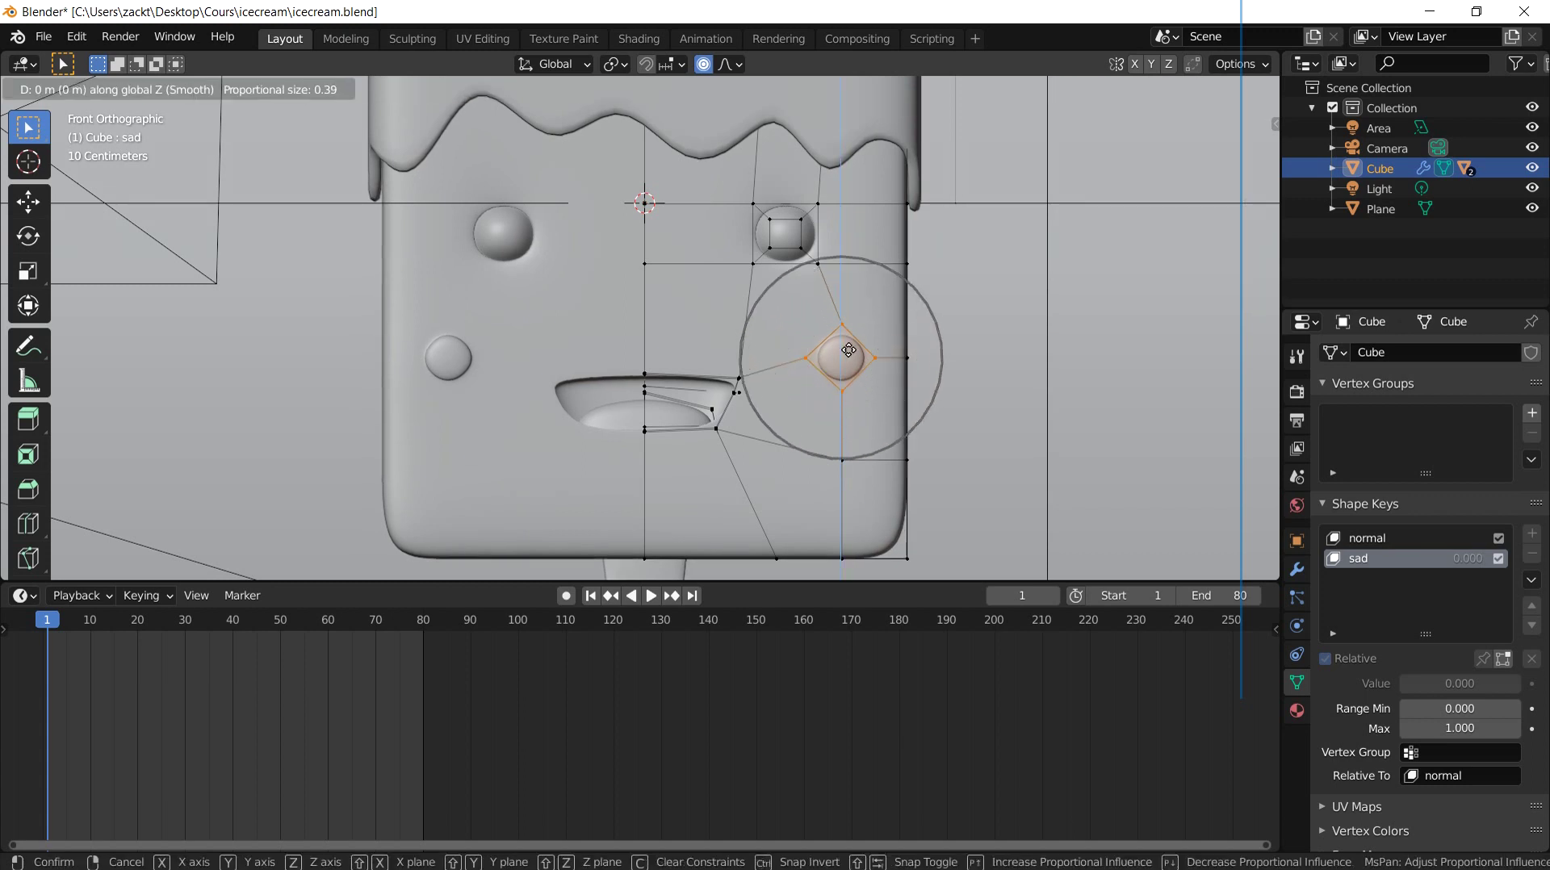
pyautogui.scroll(-1, 847, 350)
pyautogui.scroll(-3, 847, 350)
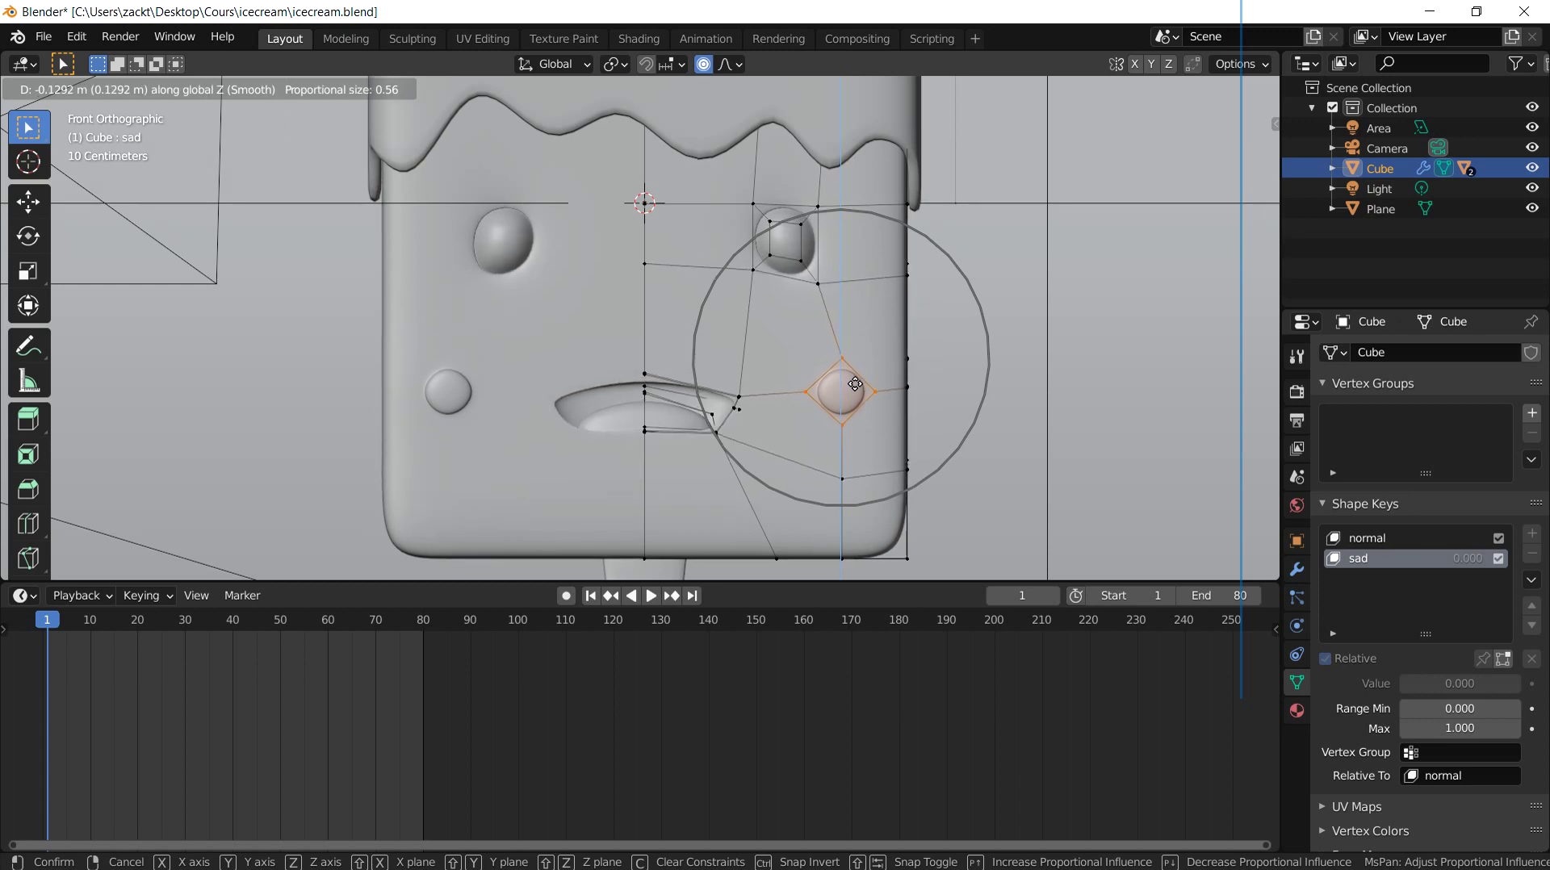
pyautogui.click(854, 384)
pyautogui.scroll(-1, 940, 352)
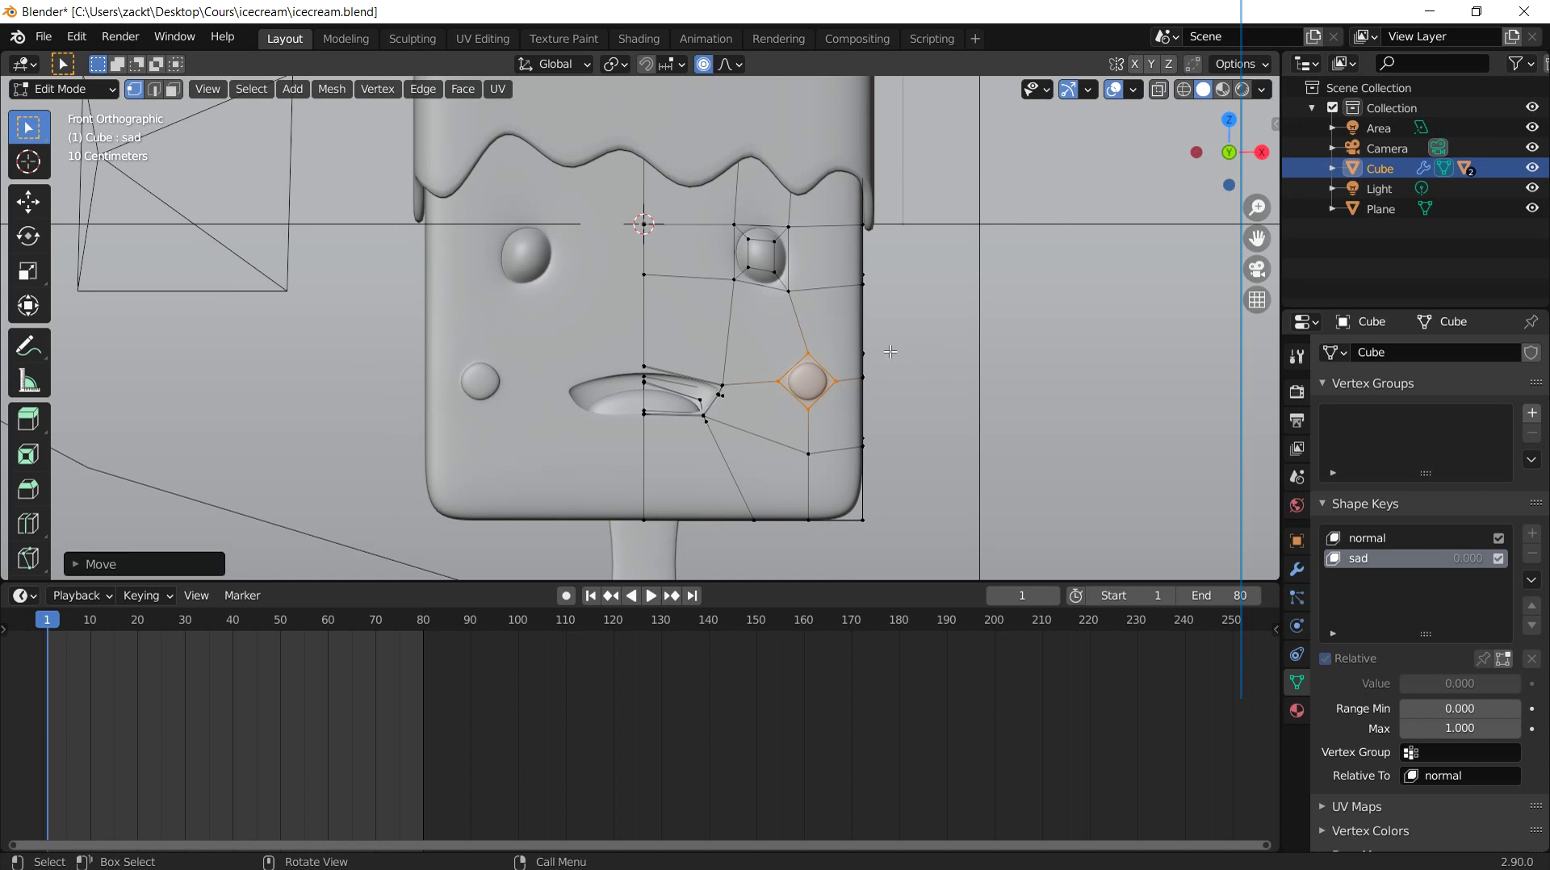
# Step: Raise the vertex above the eye along Z, then set 'sad' to 1.000 in Object Mode
pyautogui.click(694, 234)
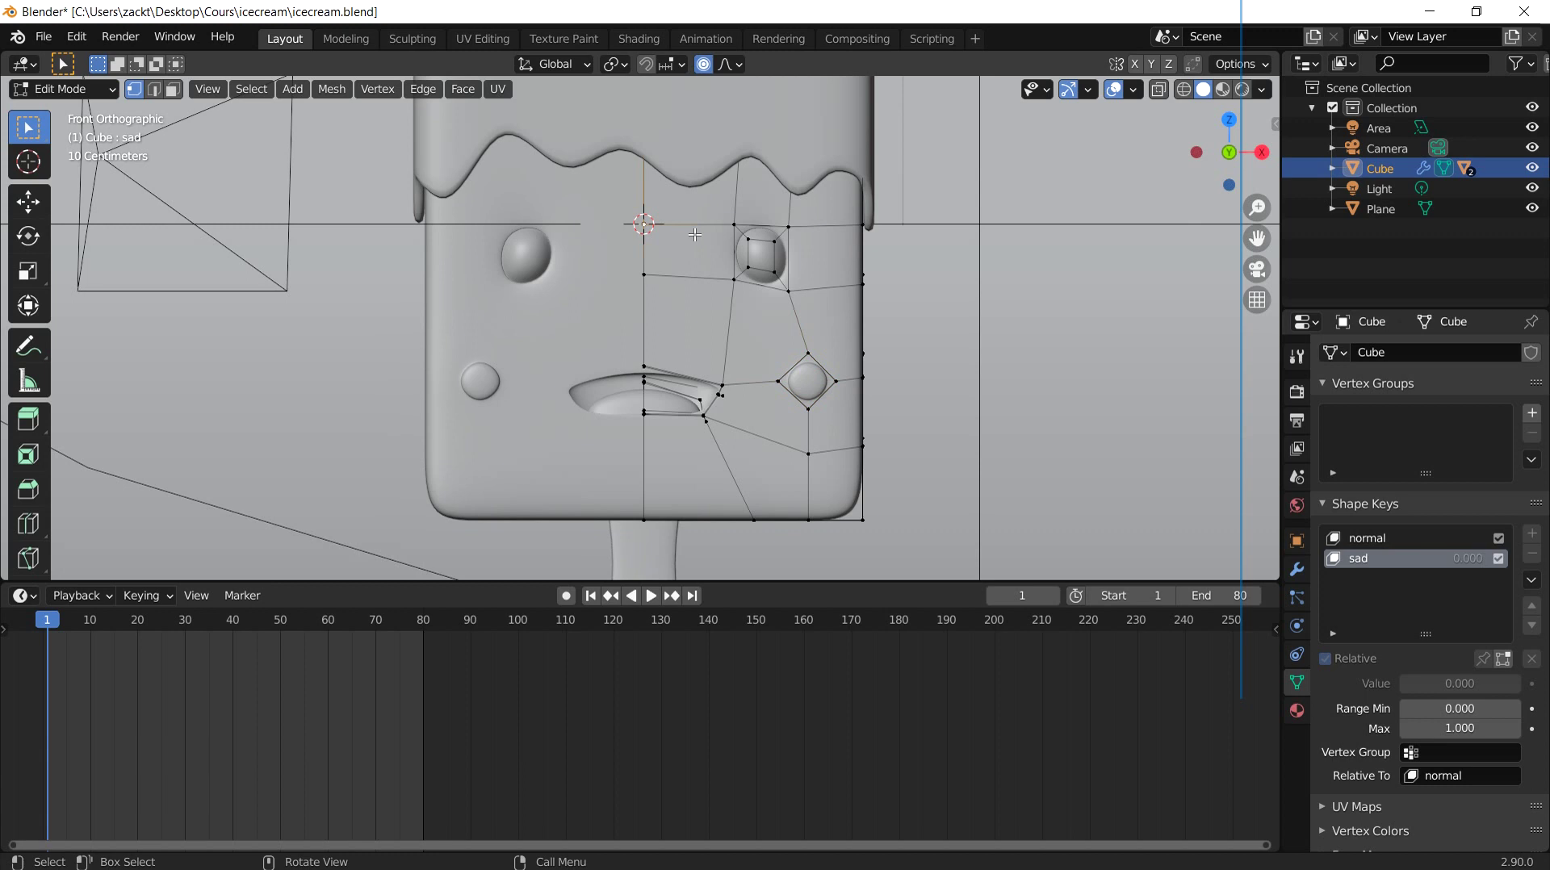
pyautogui.press('g')
pyautogui.press('z')
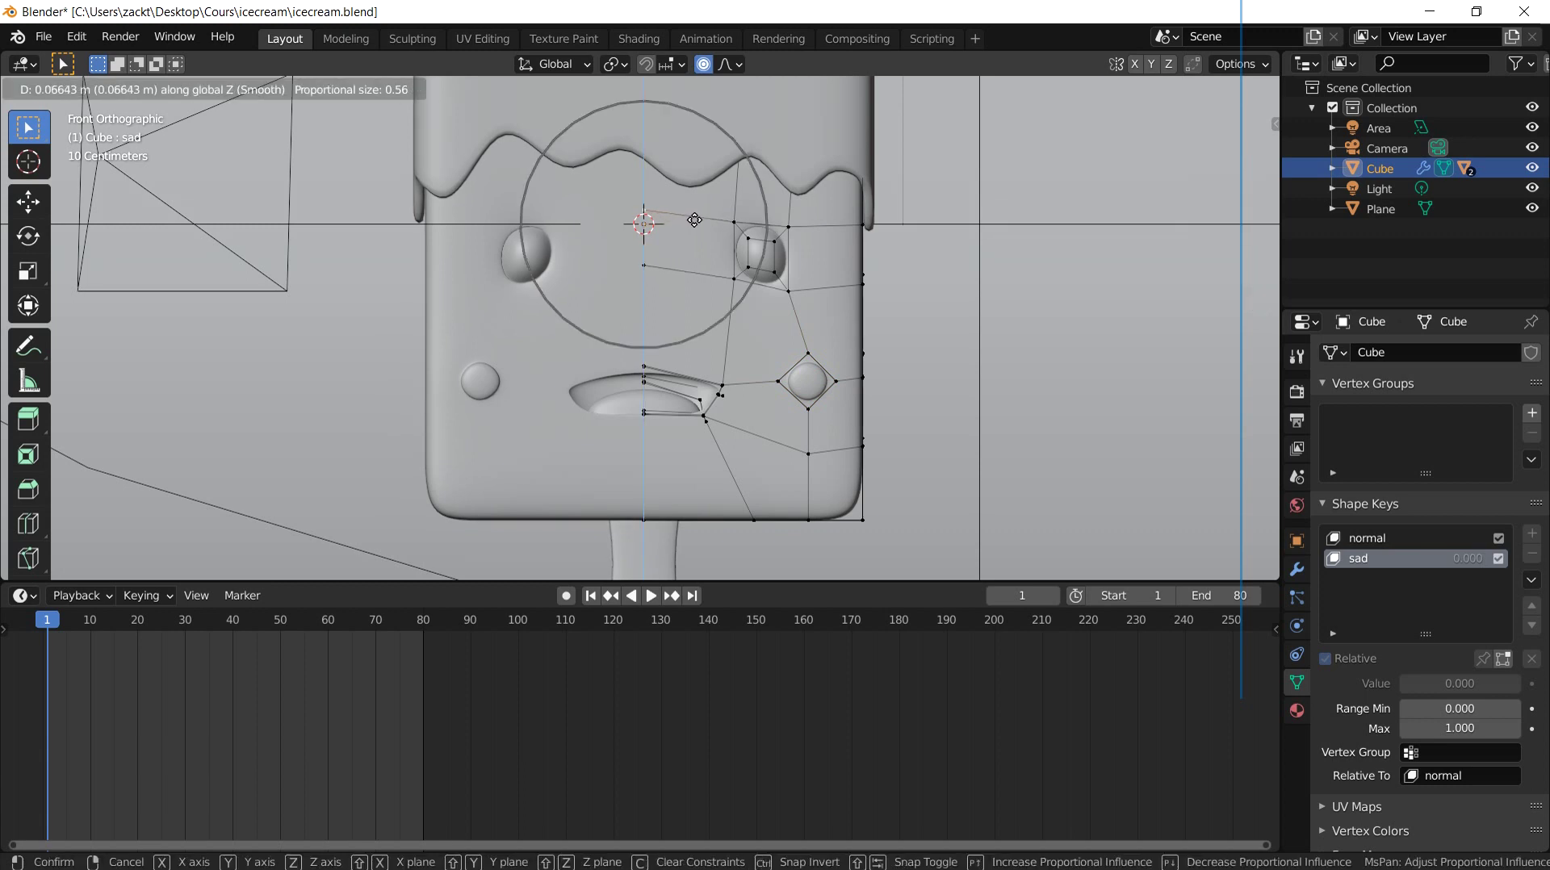
pyautogui.click(695, 210)
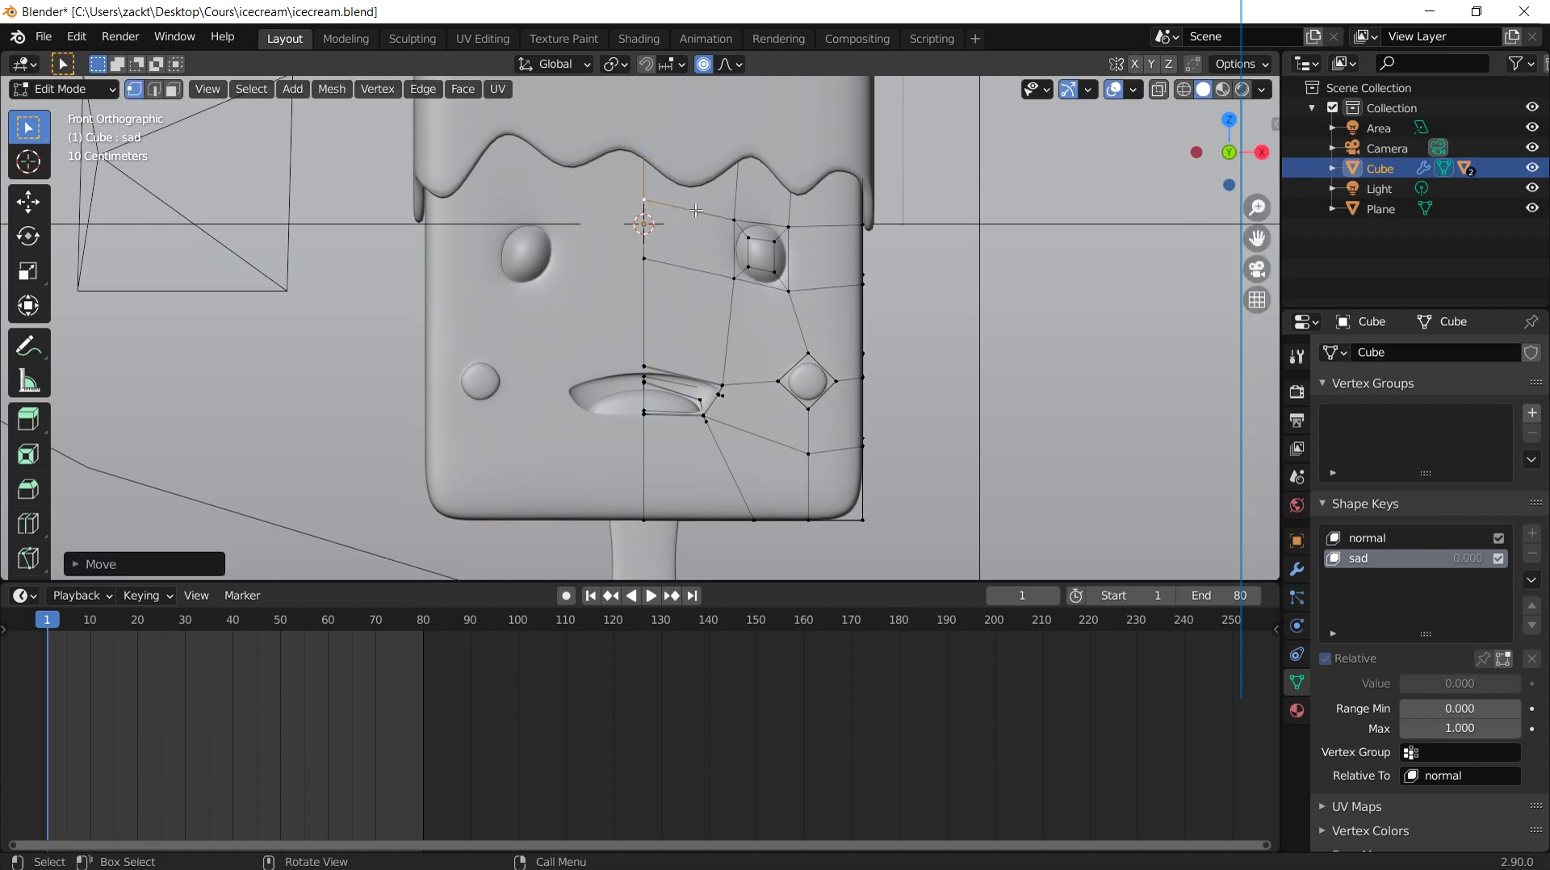
pyautogui.press('Tab')
pyautogui.moveTo(1428, 695)
pyautogui.mouseDown()
pyautogui.moveTo(1489, 681)
pyautogui.moveTo(60, 675)
pyautogui.mouseUp()
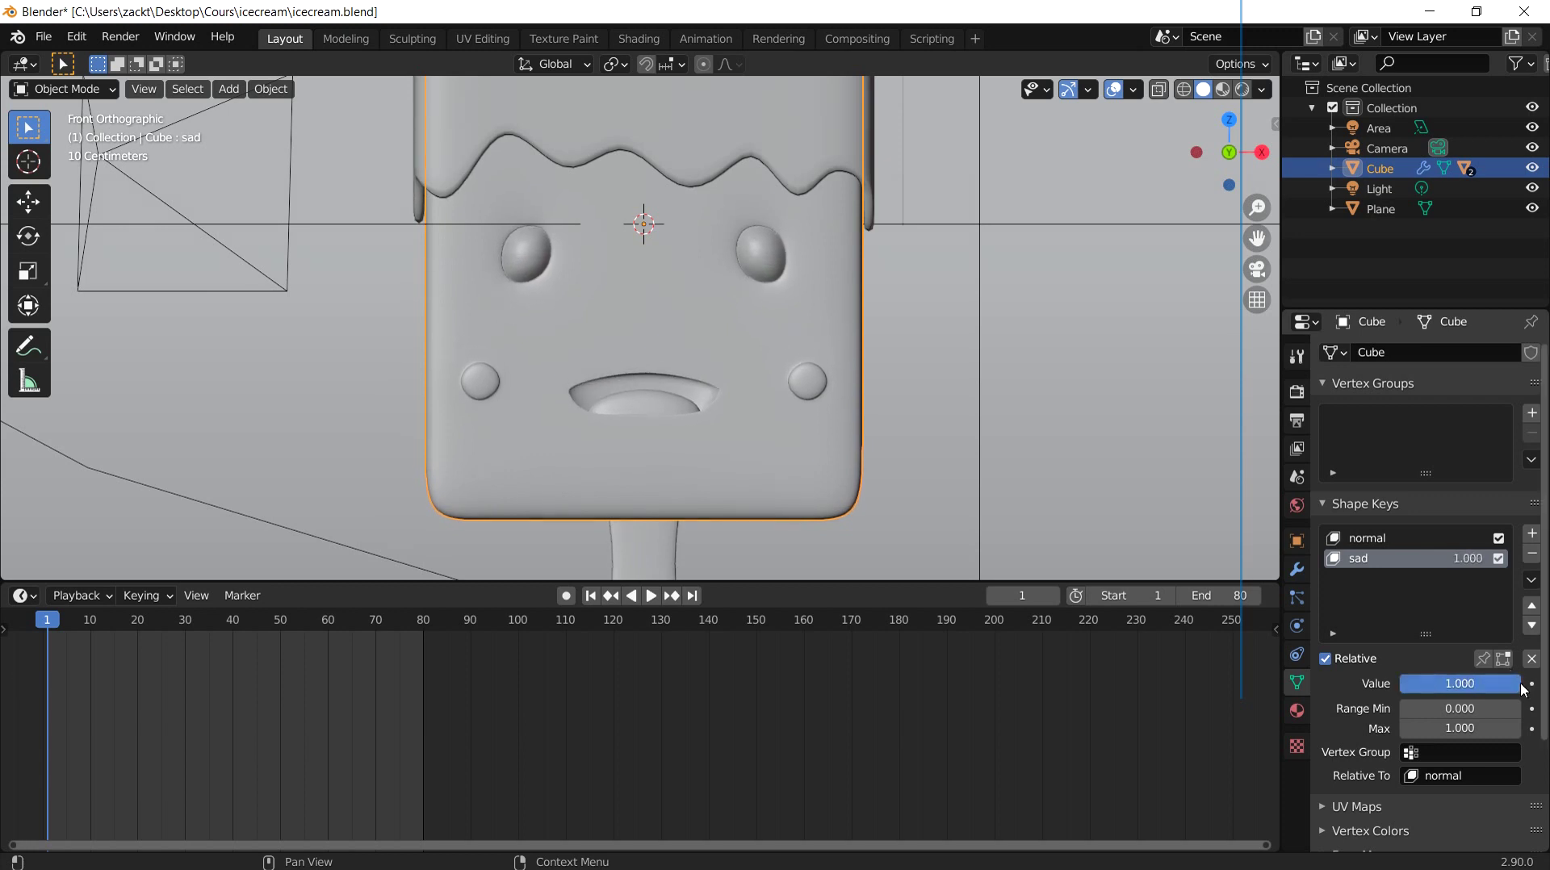
# Step: Add a third shape key named 'happy' and enter Edit Mode for it
pyautogui.click(1531, 535)
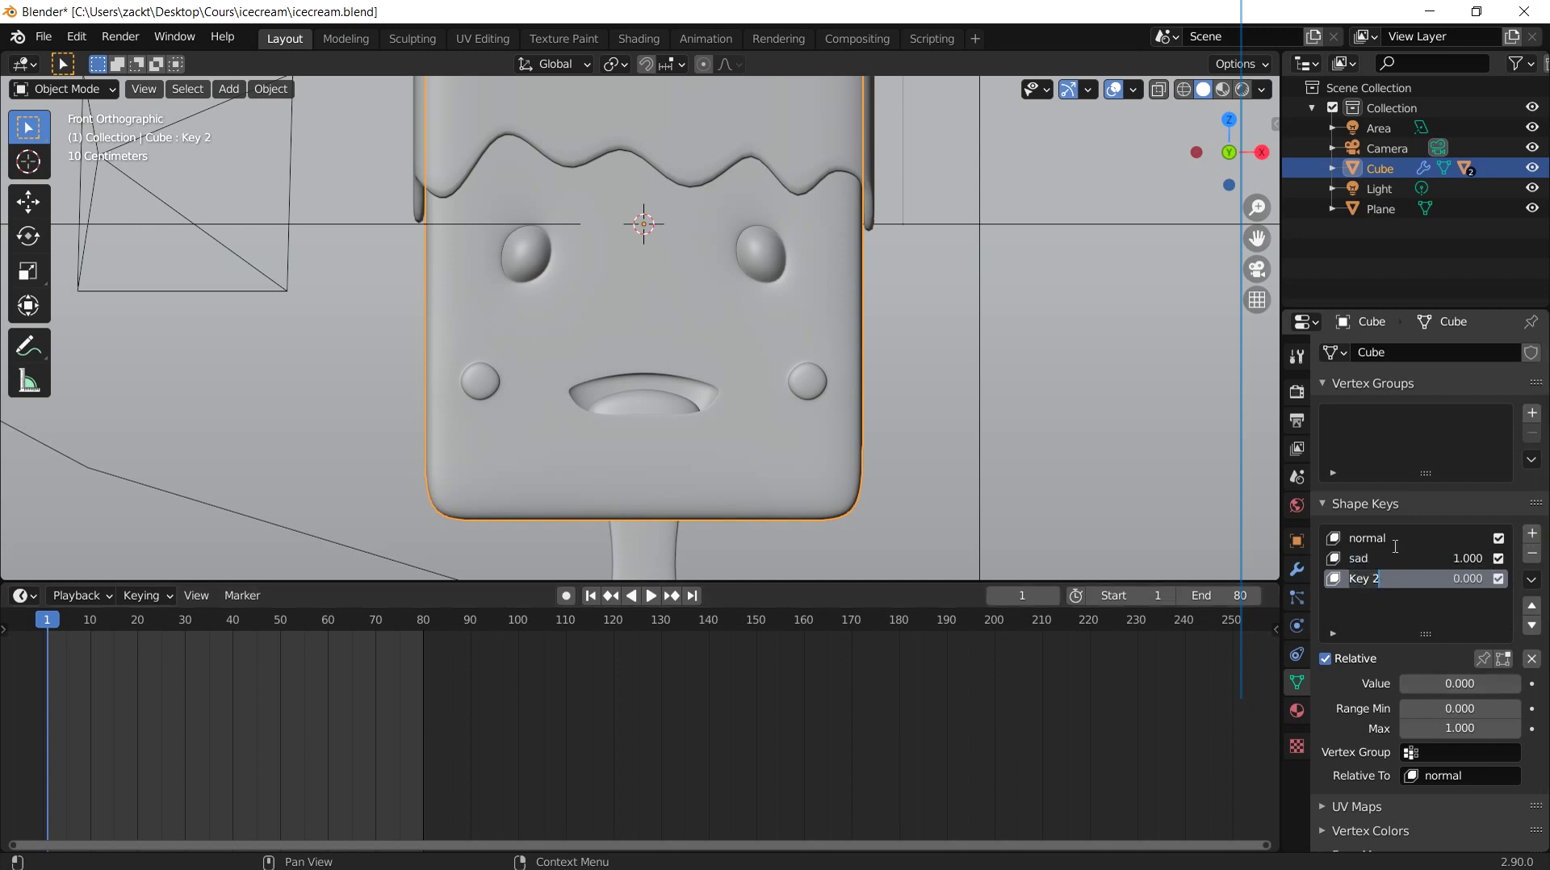
pyautogui.write('happy')
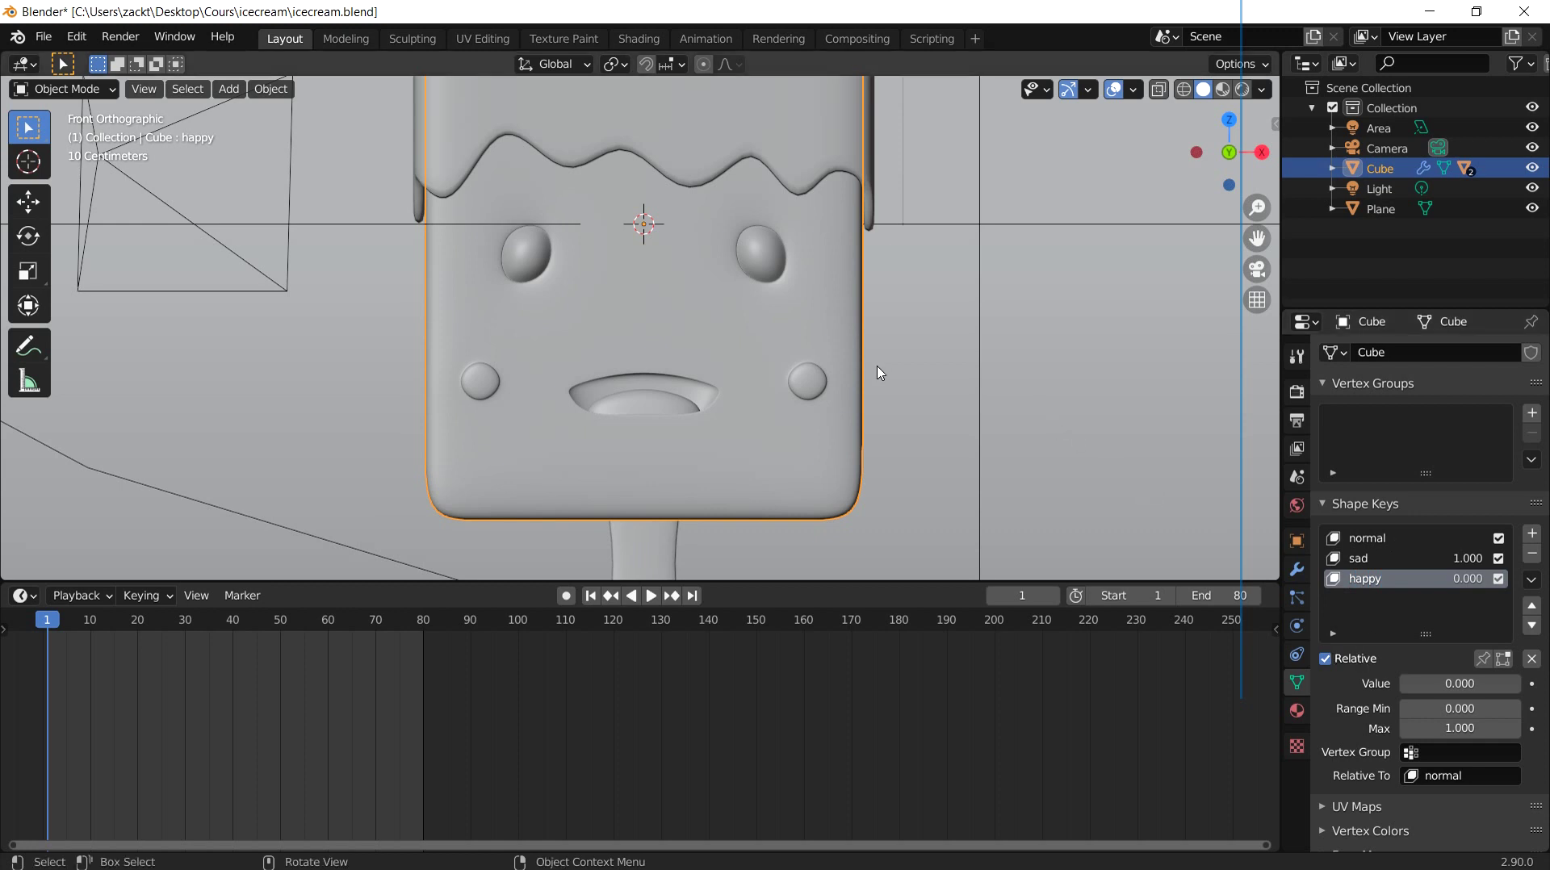
pyautogui.press('Tab')
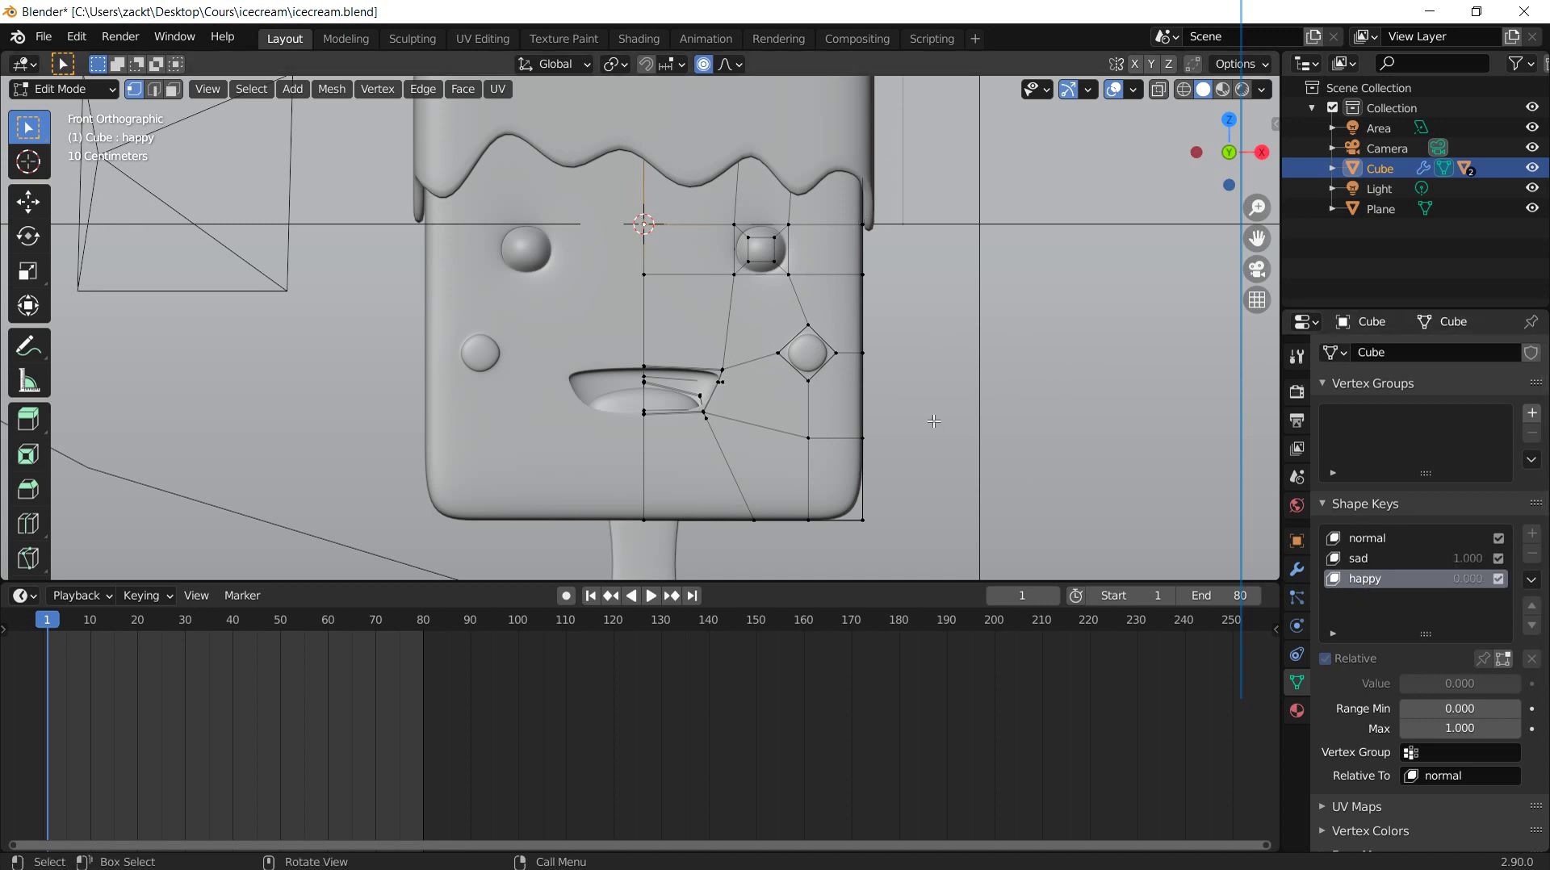
# Step: Box-select the cheek vertices in wireframe, then return to front solid view
pyautogui.press('Tab')
pyautogui.press('Tab')
pyautogui.press('z')
pyautogui.click(691, 398)
pyautogui.scroll(1, 798, 371)
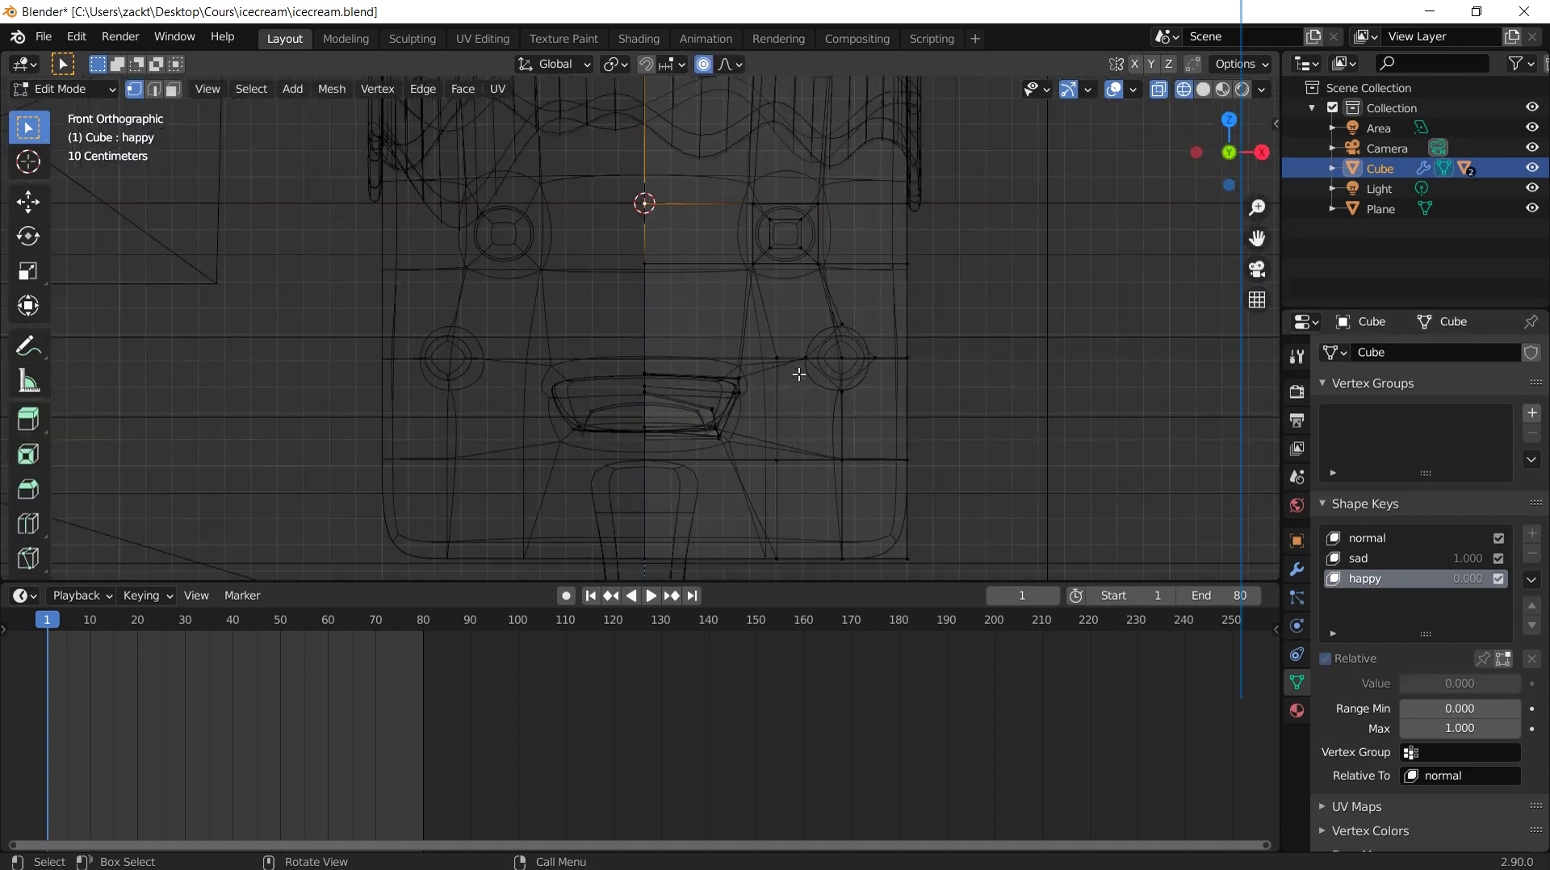
pyautogui.scroll(1, 798, 371)
pyautogui.press('z')
pyautogui.click(795, 378)
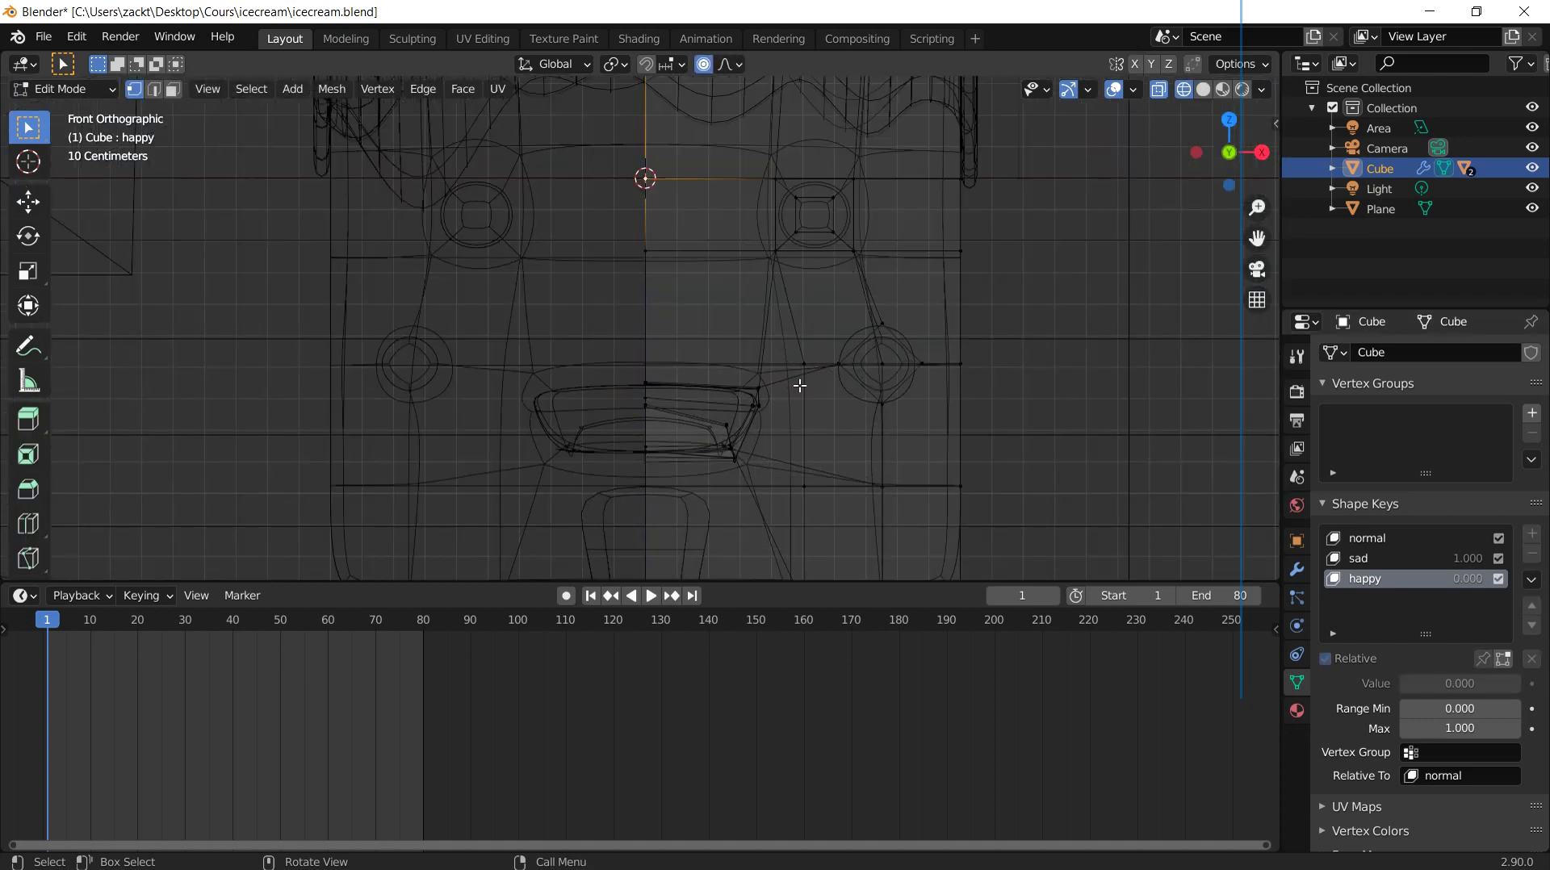
pyautogui.press('b')
pyautogui.moveTo(818, 304); pyautogui.dragTo(918, 438)
pyautogui.moveTo(930, 433); pyautogui.dragTo(962, 374, button='middle')
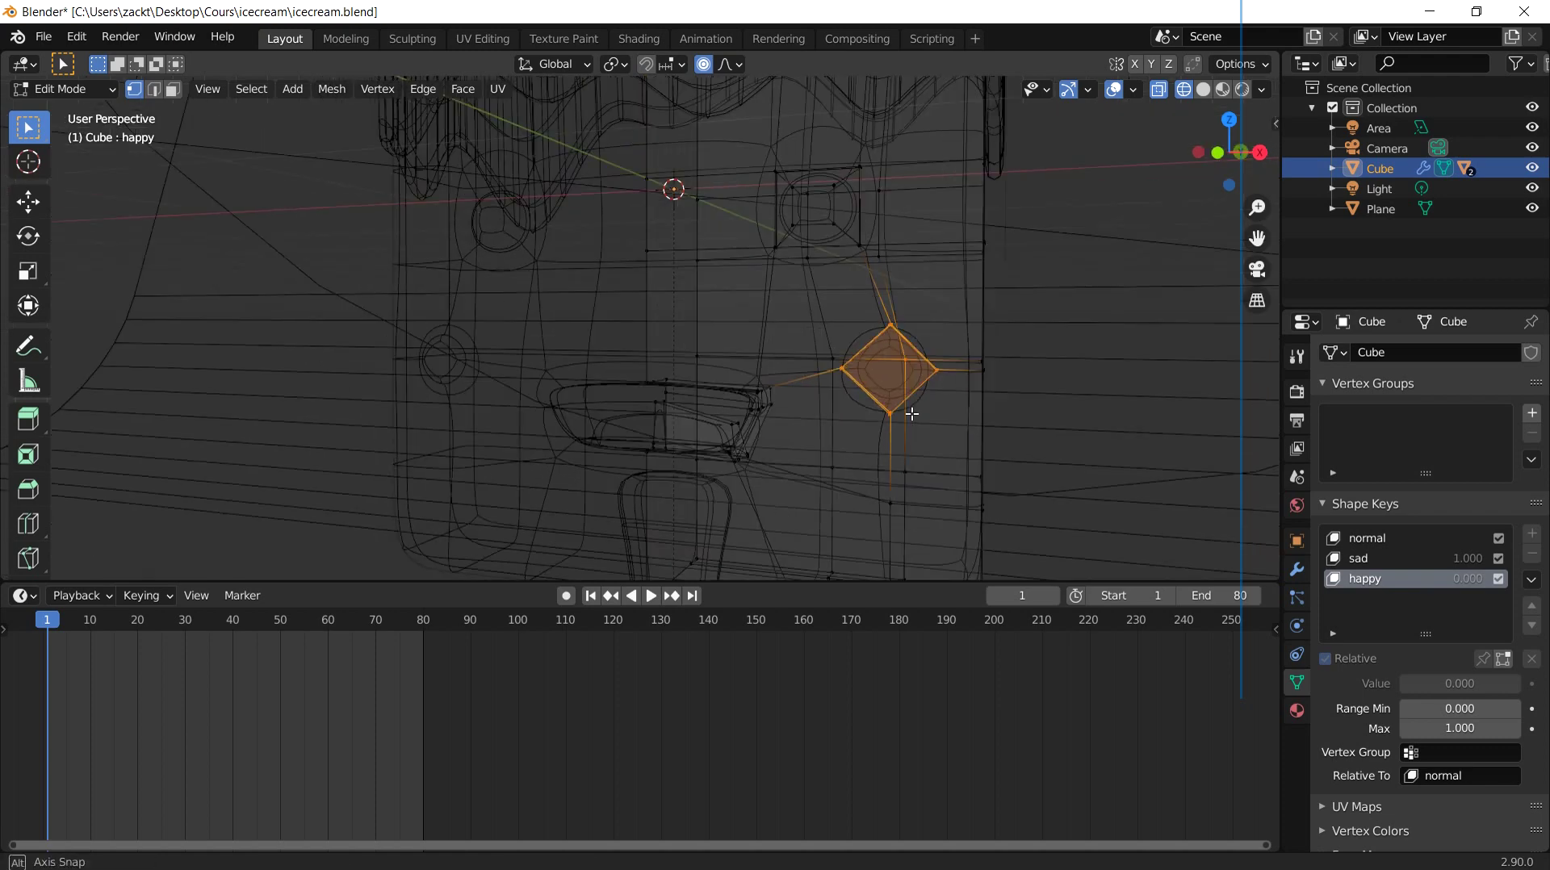
pyautogui.keyDown('shift'); pyautogui.click(960, 375); pyautogui.keyUp('shift')
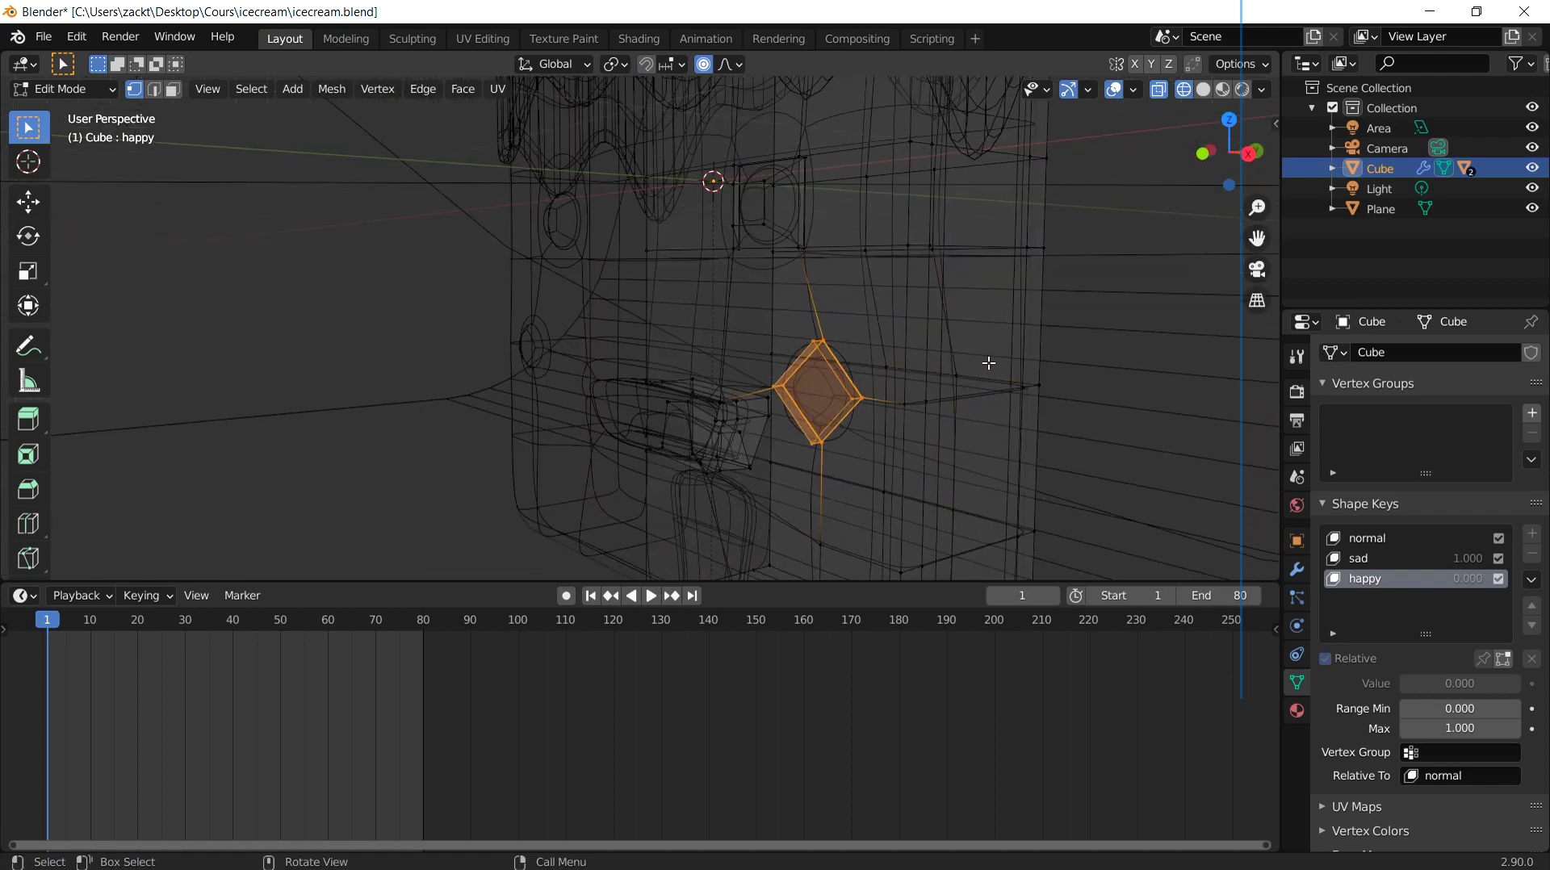
pyautogui.press('KP_1')
pyautogui.press('z')
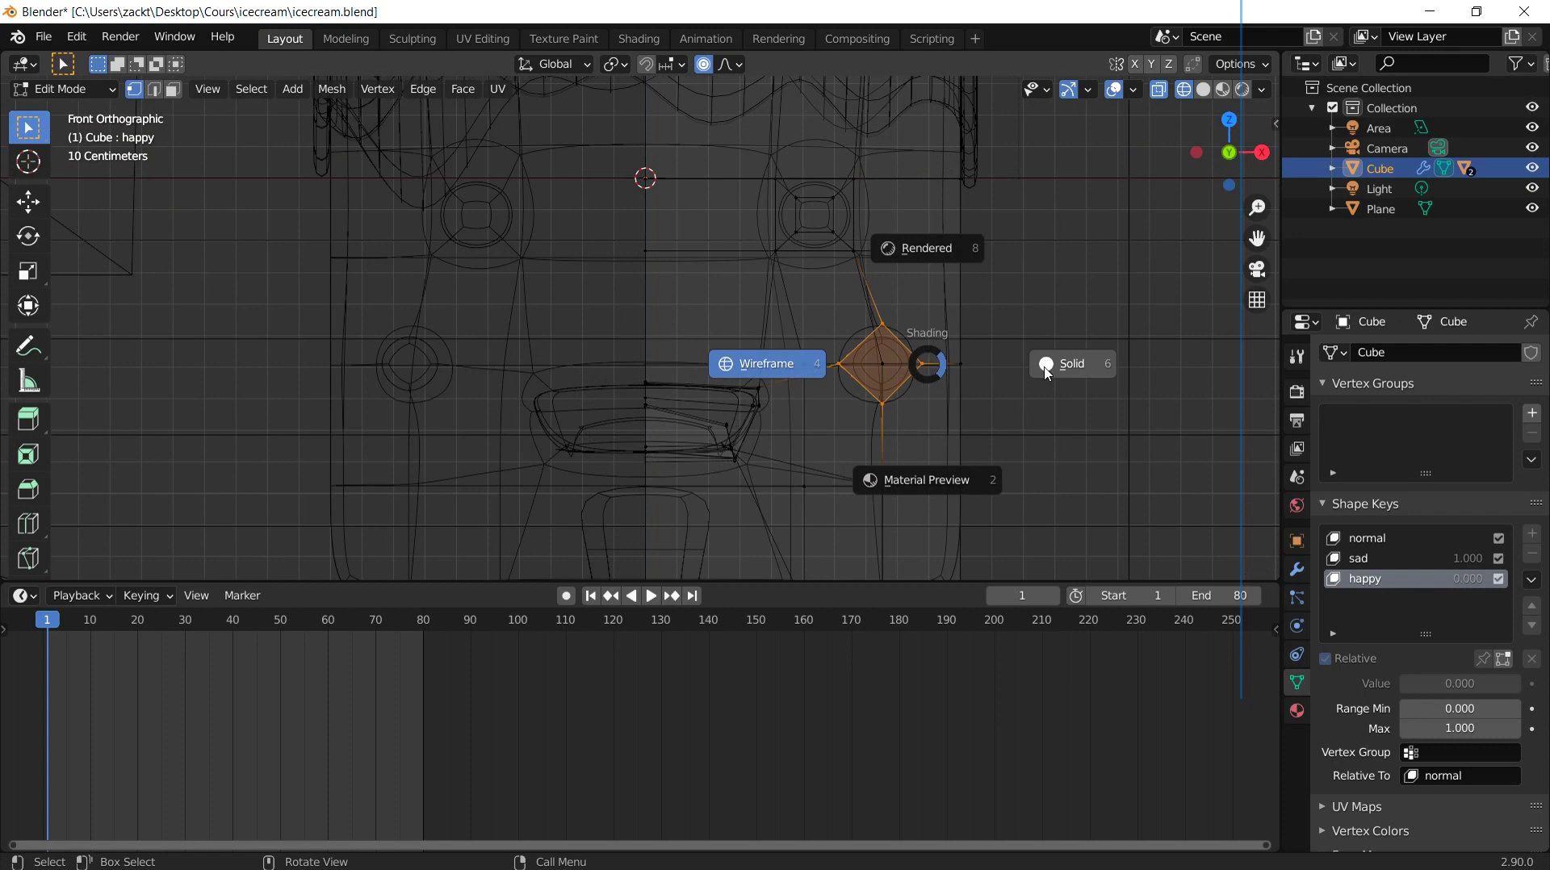
pyautogui.click(1049, 371)
# Step: Raise the cheek and the vertex above the right eye along Z with proportional falloff
pyautogui.press('g')
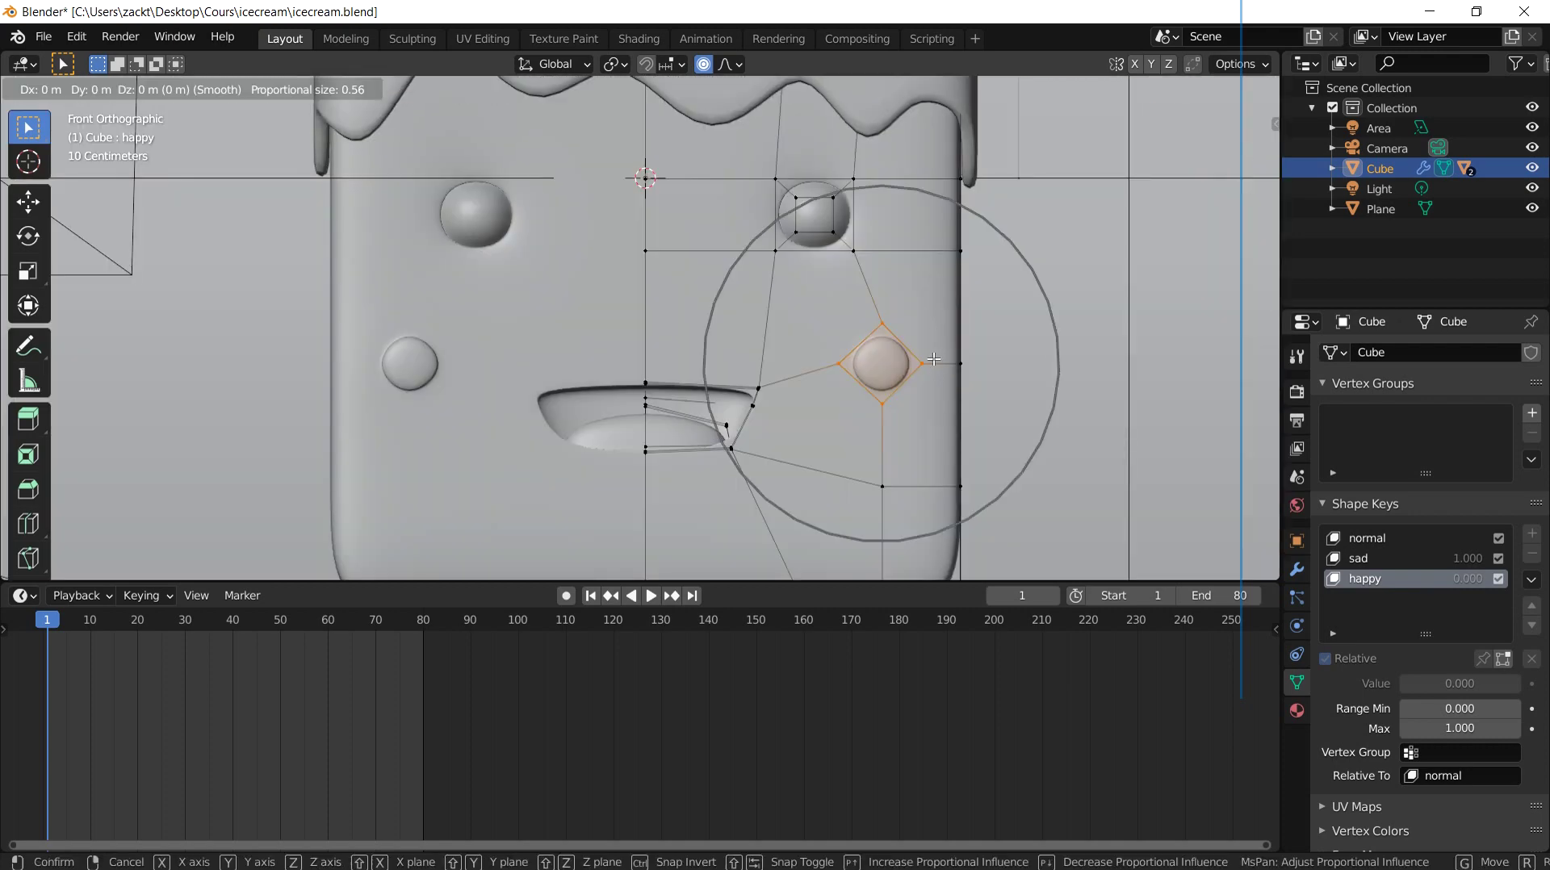
pyautogui.press('z')
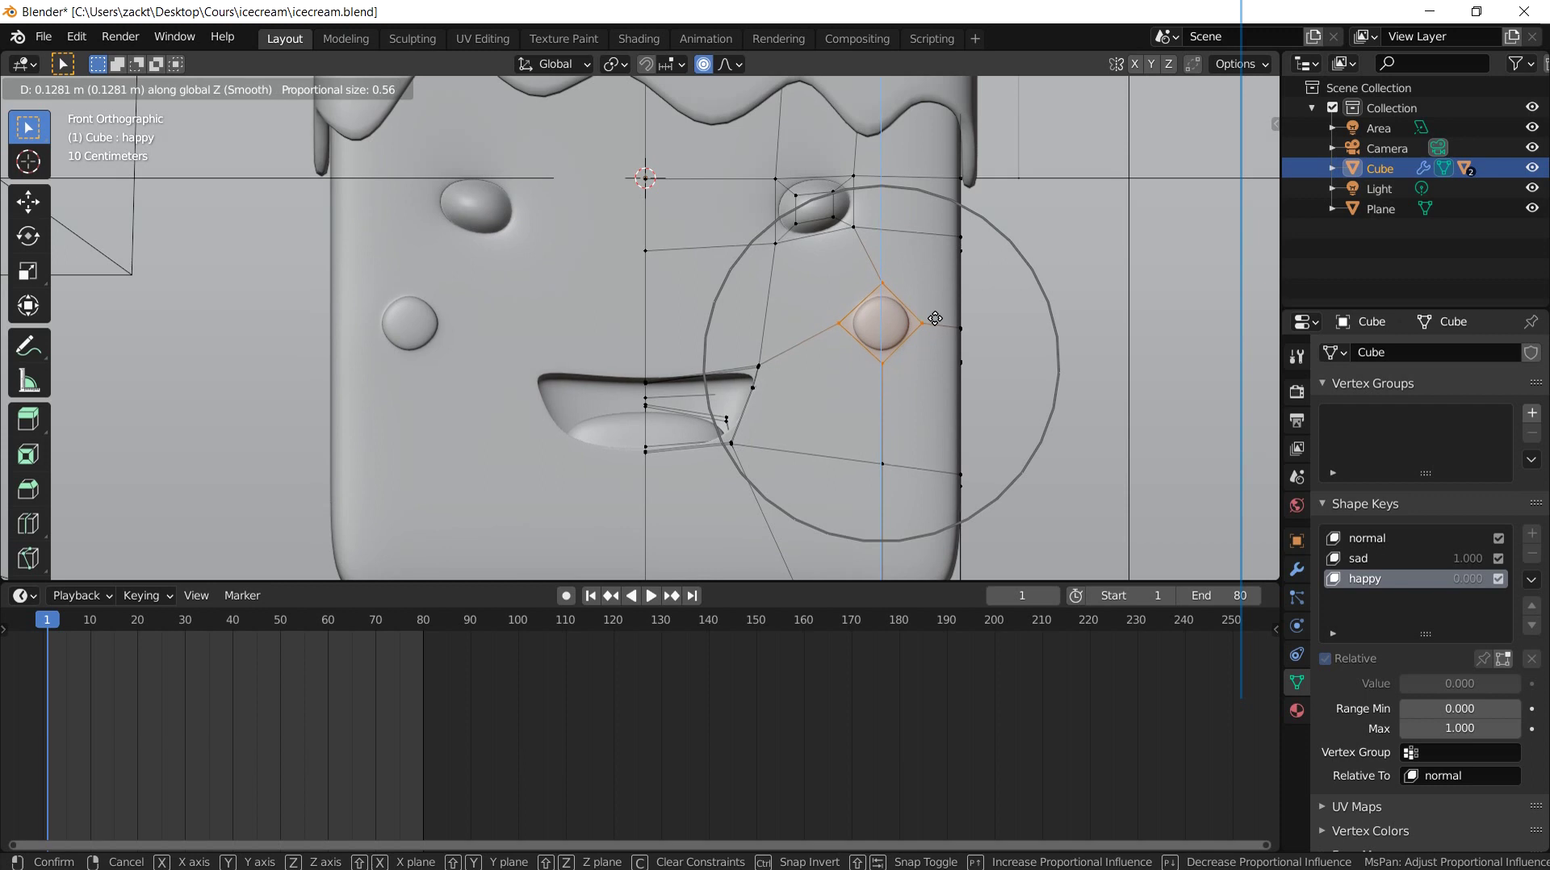
pyautogui.click(935, 319)
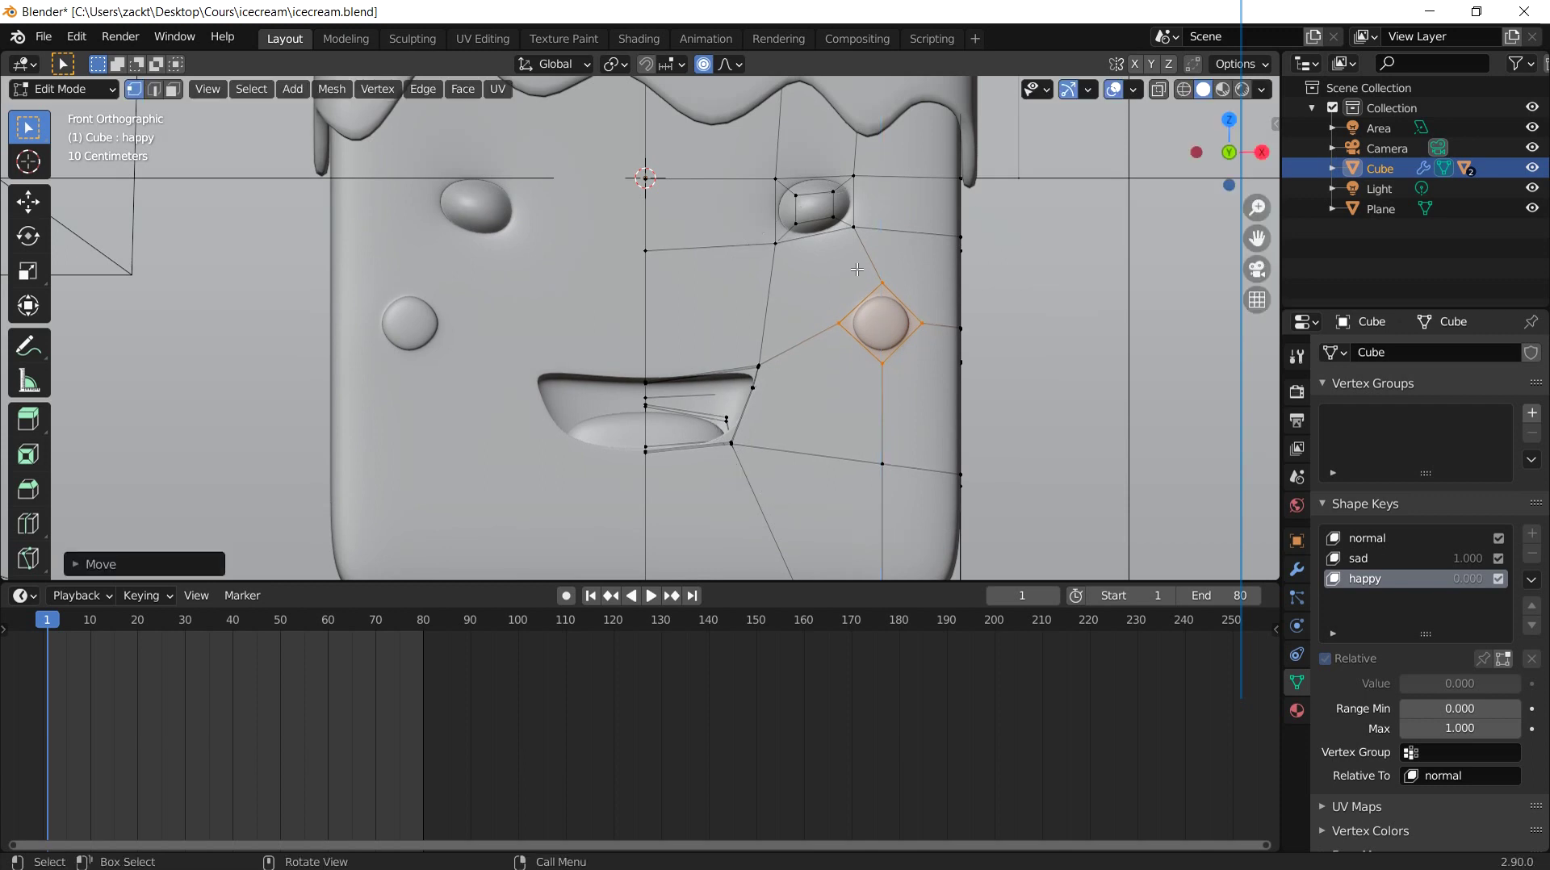
pyautogui.click(775, 178)
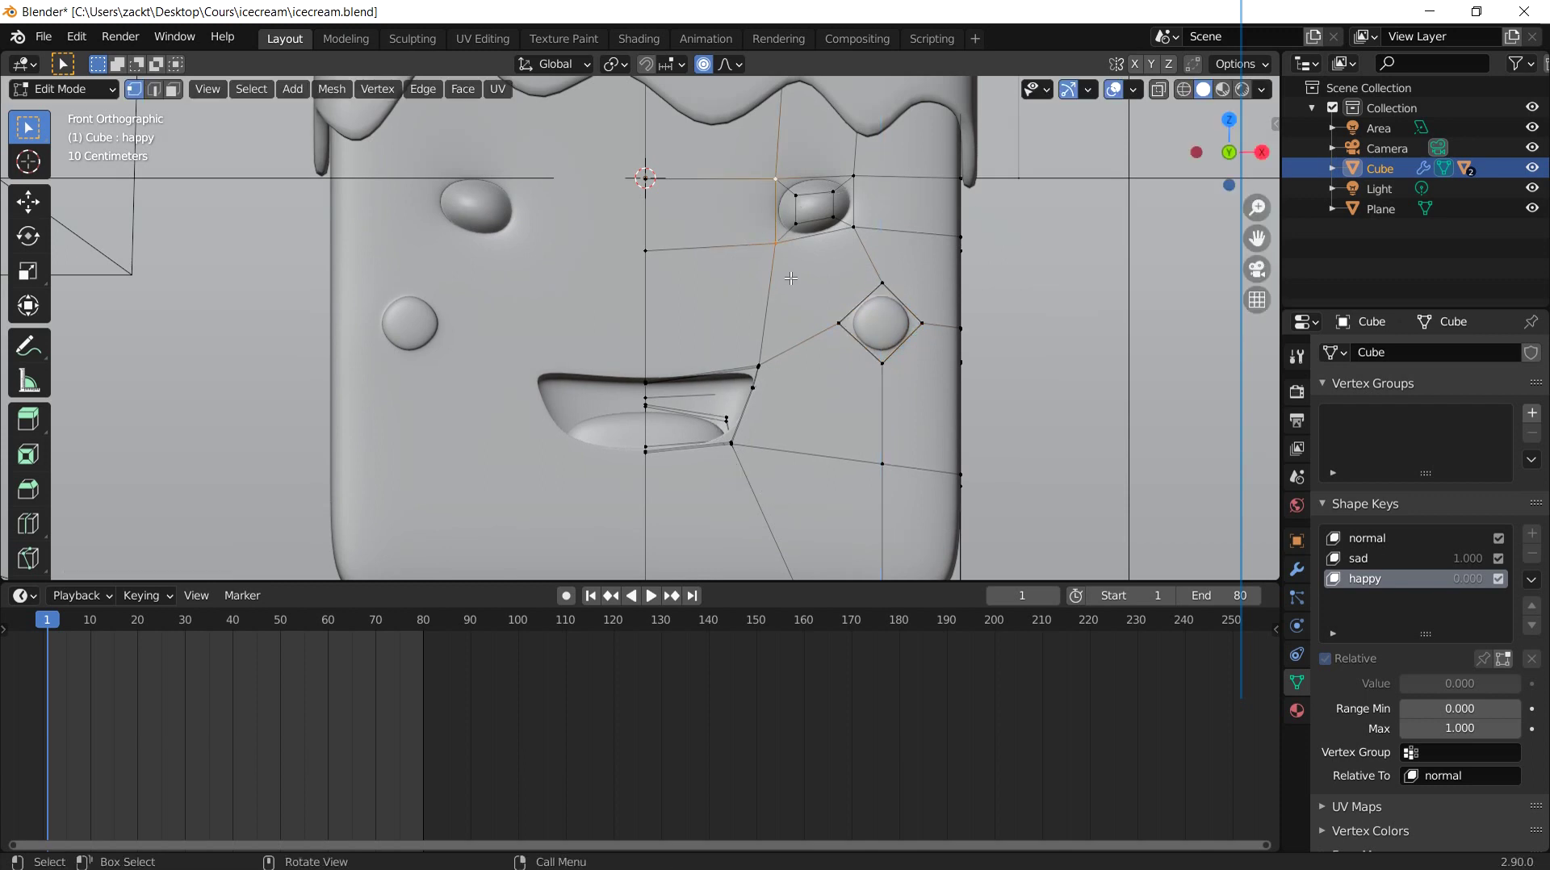
pyautogui.press('g')
pyautogui.press('z')
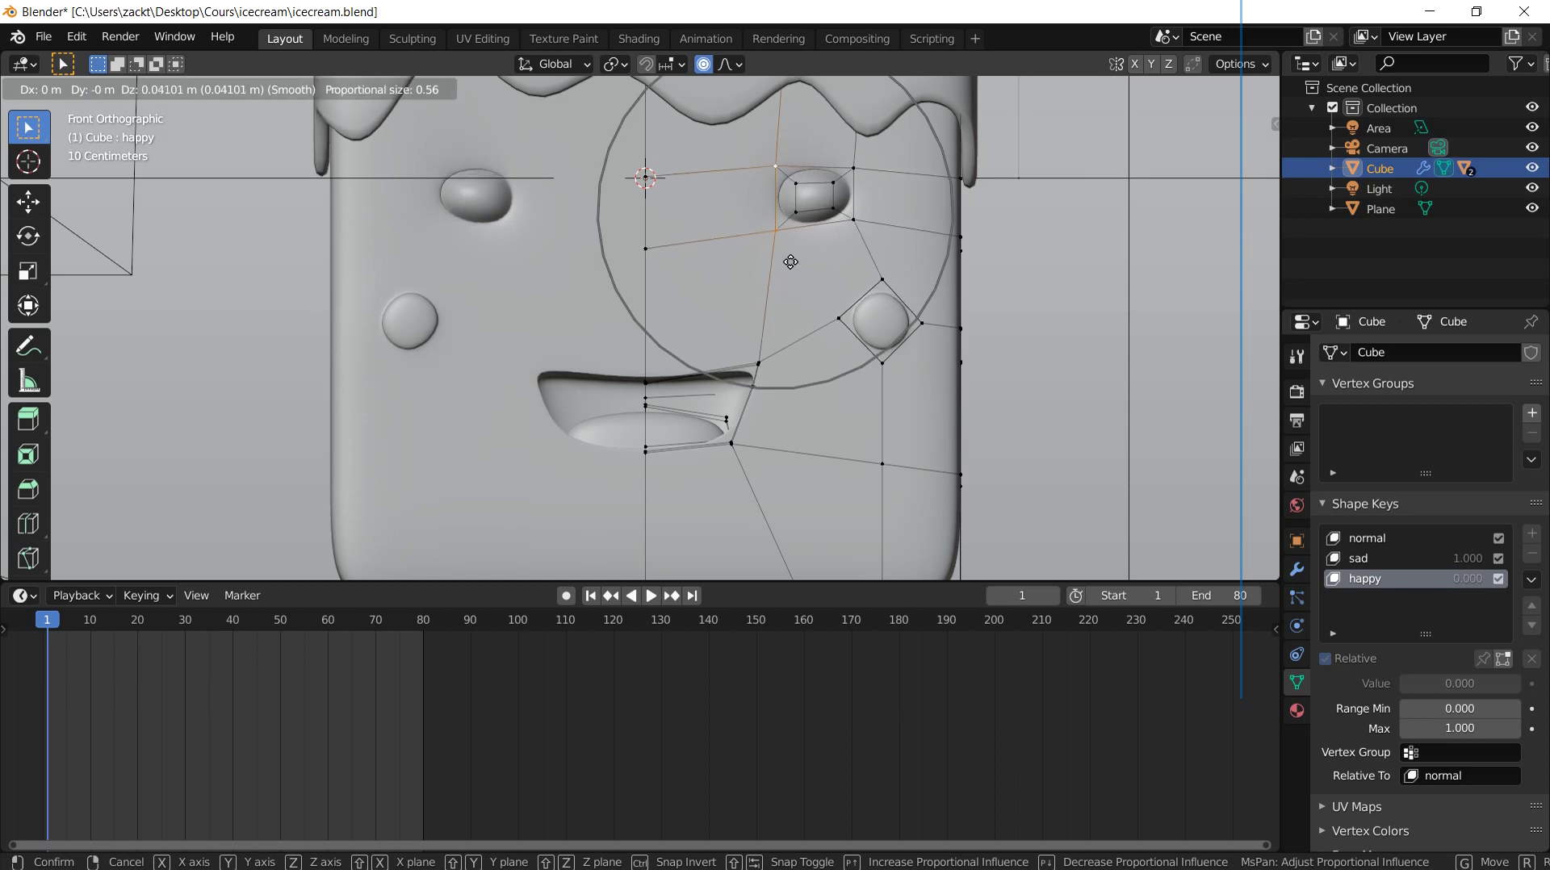
pyautogui.click(790, 261)
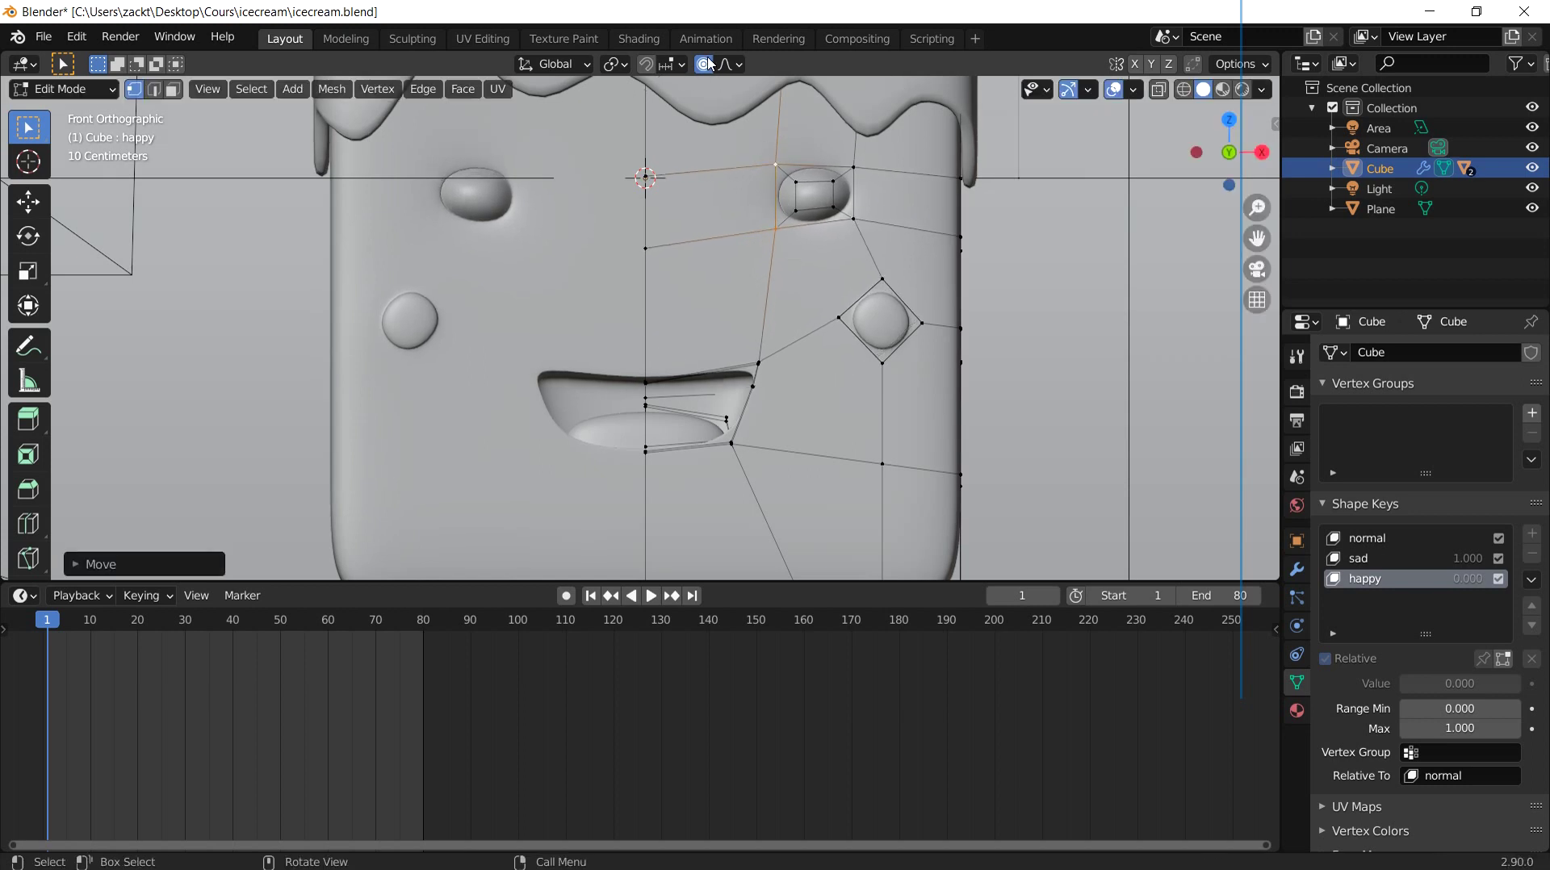
# Step: Select and lift the right mouth corner with proportional falloff, then return to Object Mode
pyautogui.press('z')
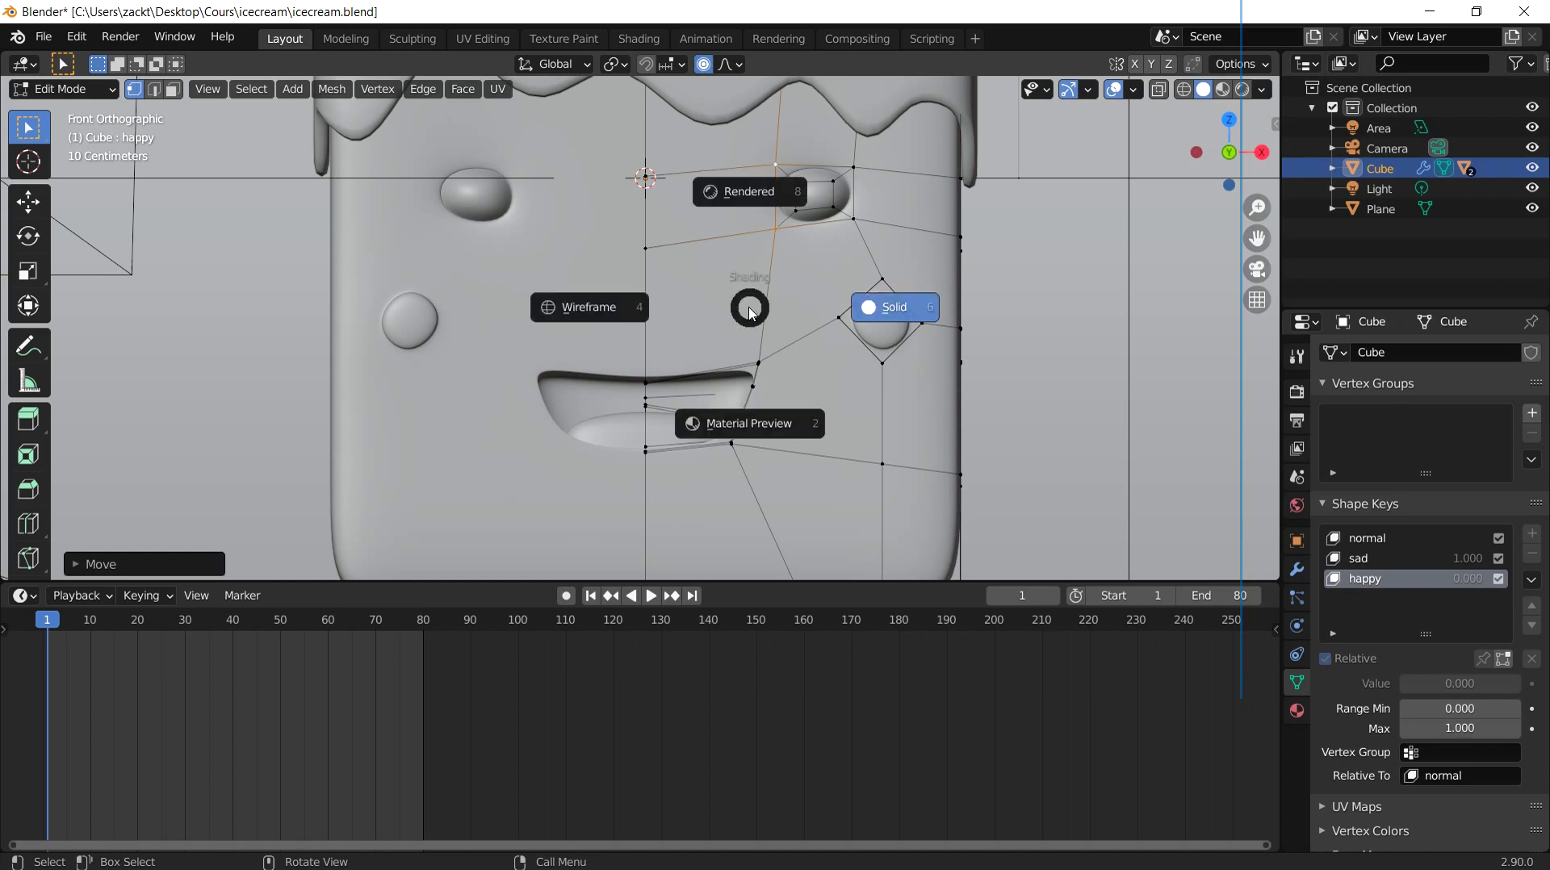
pyautogui.click(645, 310)
pyautogui.moveTo(738, 350)
pyautogui.mouseDown()
pyautogui.moveTo(780, 378)
pyautogui.moveTo(786, 405)
pyautogui.mouseUp()
pyautogui.moveTo(787, 405); pyautogui.dragTo(812, 425, button='middle')
pyautogui.press('KP_1')
pyautogui.press('z')
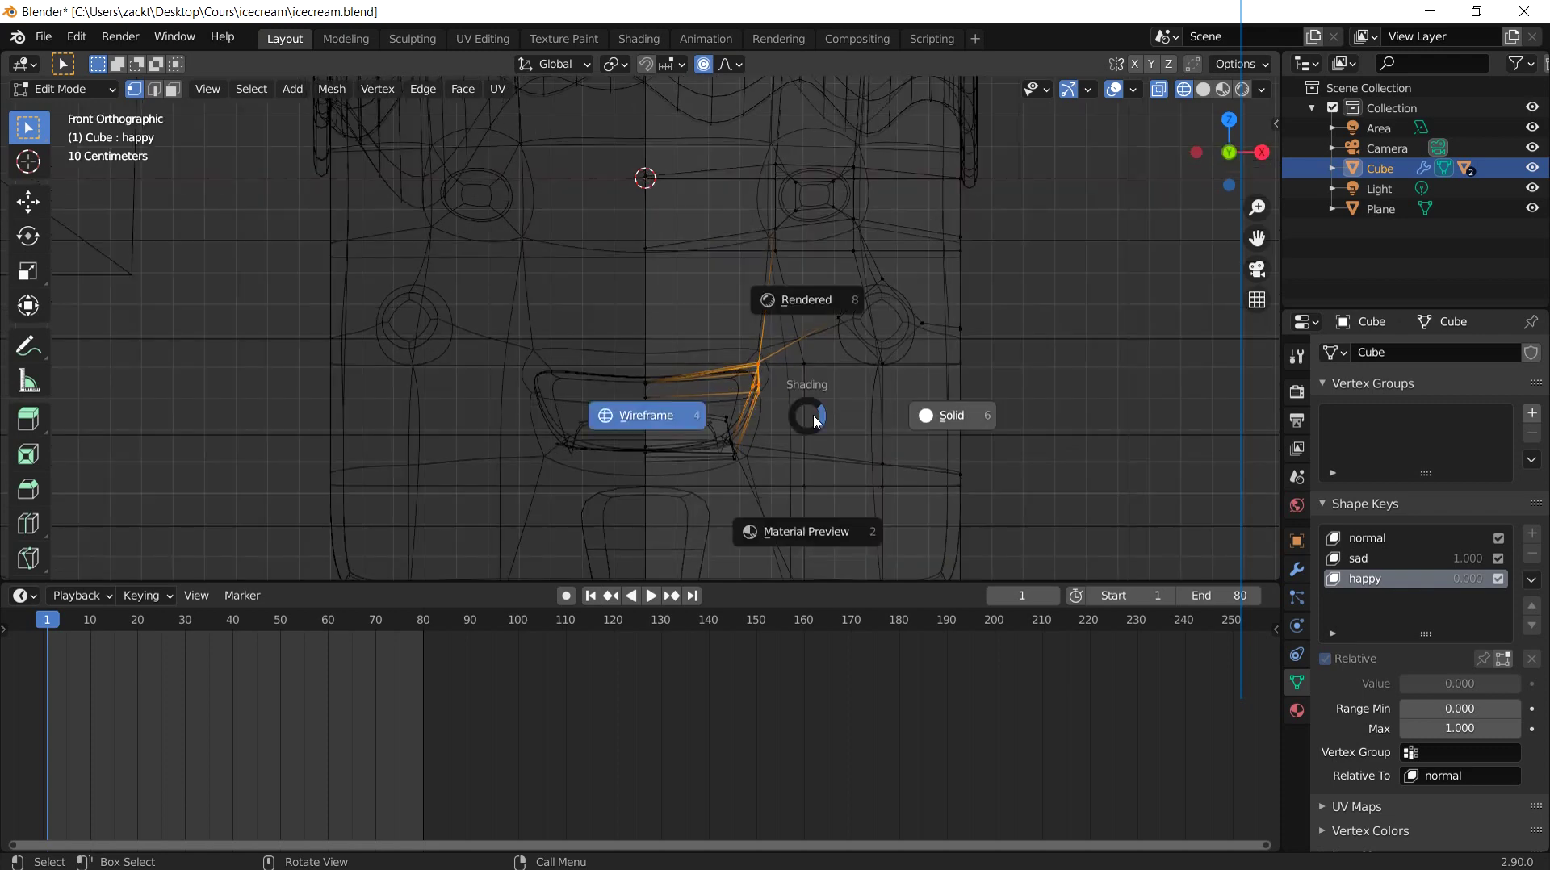
pyautogui.click(940, 421)
pyautogui.press('g')
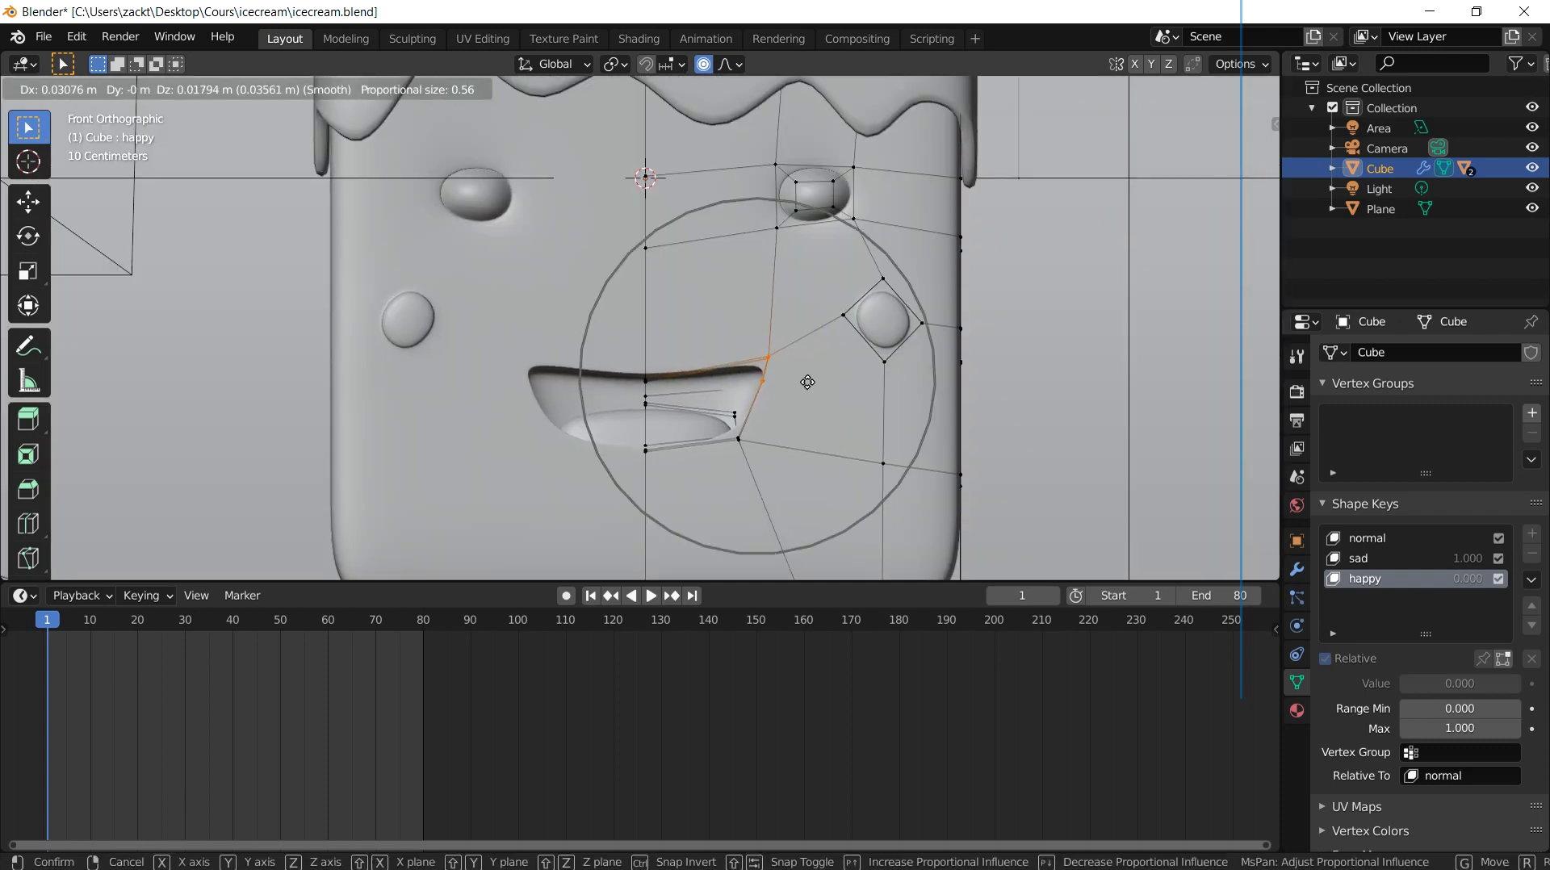
pyautogui.click(807, 382)
pyautogui.scroll(-2, 807, 385)
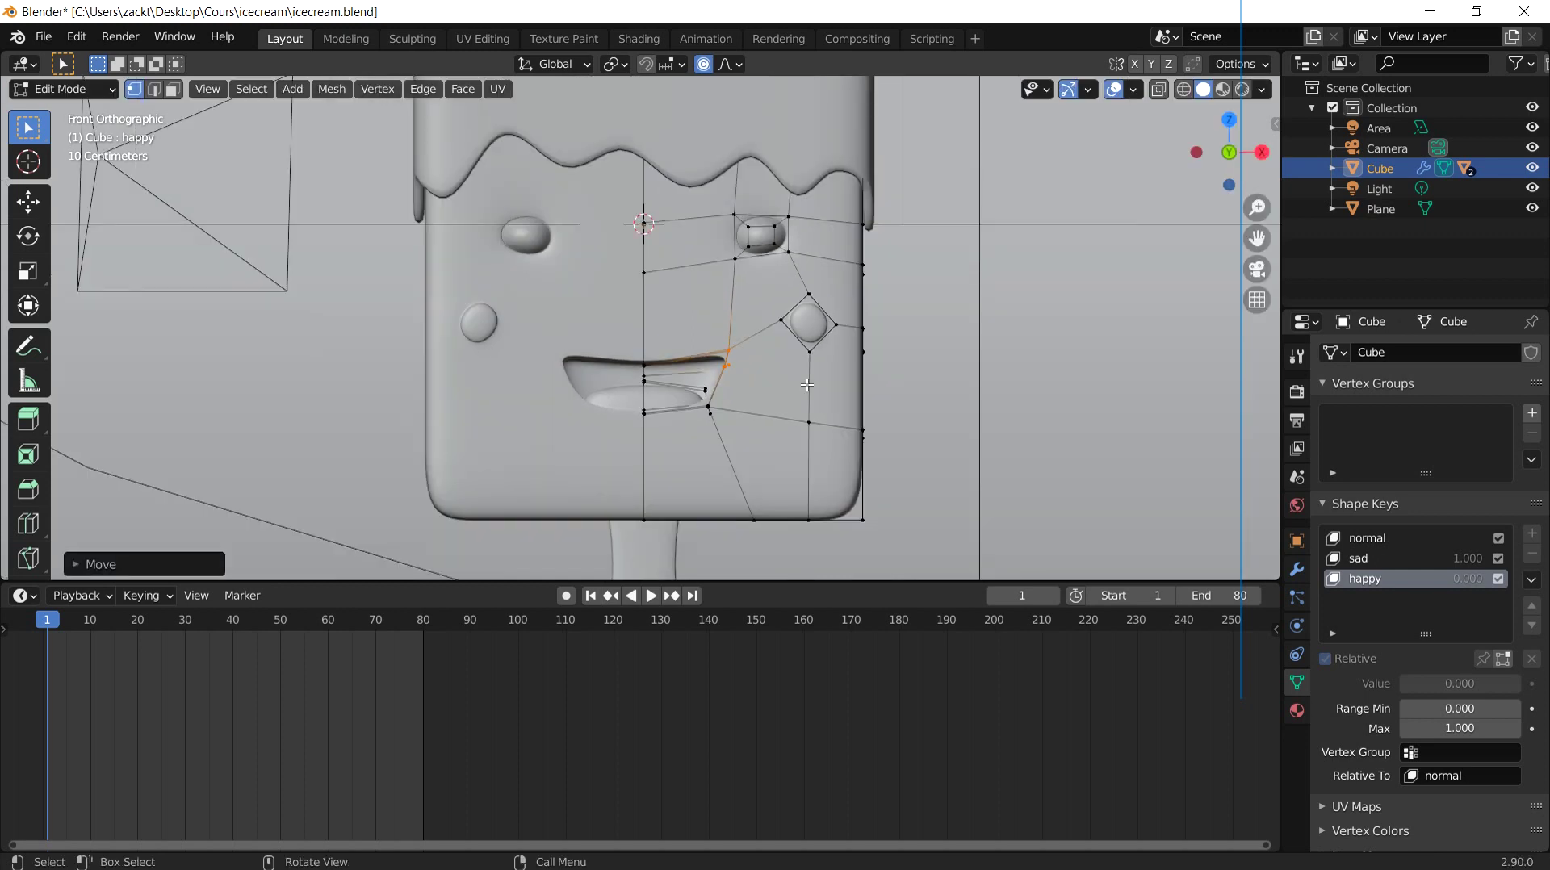
pyautogui.press('Tab')
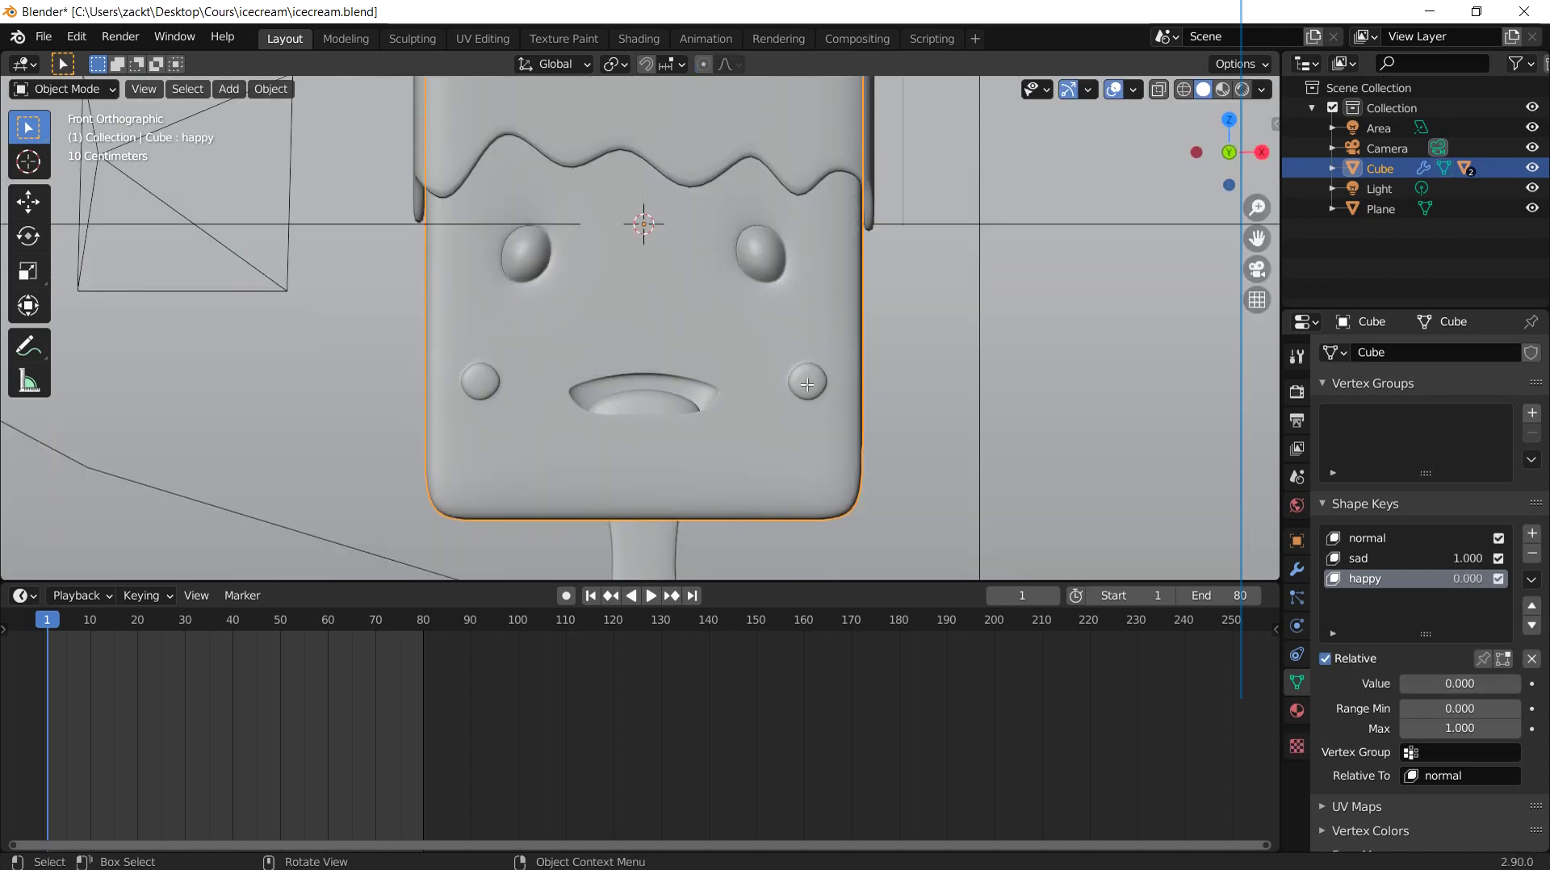
# Step: Preview 'happy', then reset both 'sad' and 'happy' to 0.000 and select 'normal'
pyautogui.moveTo(1430, 685)
pyautogui.mouseDown()
pyautogui.moveTo(1520, 686)
pyautogui.moveTo(1404, 674)
pyautogui.mouseUp()
pyautogui.click(1372, 558)
pyautogui.click(1356, 578)
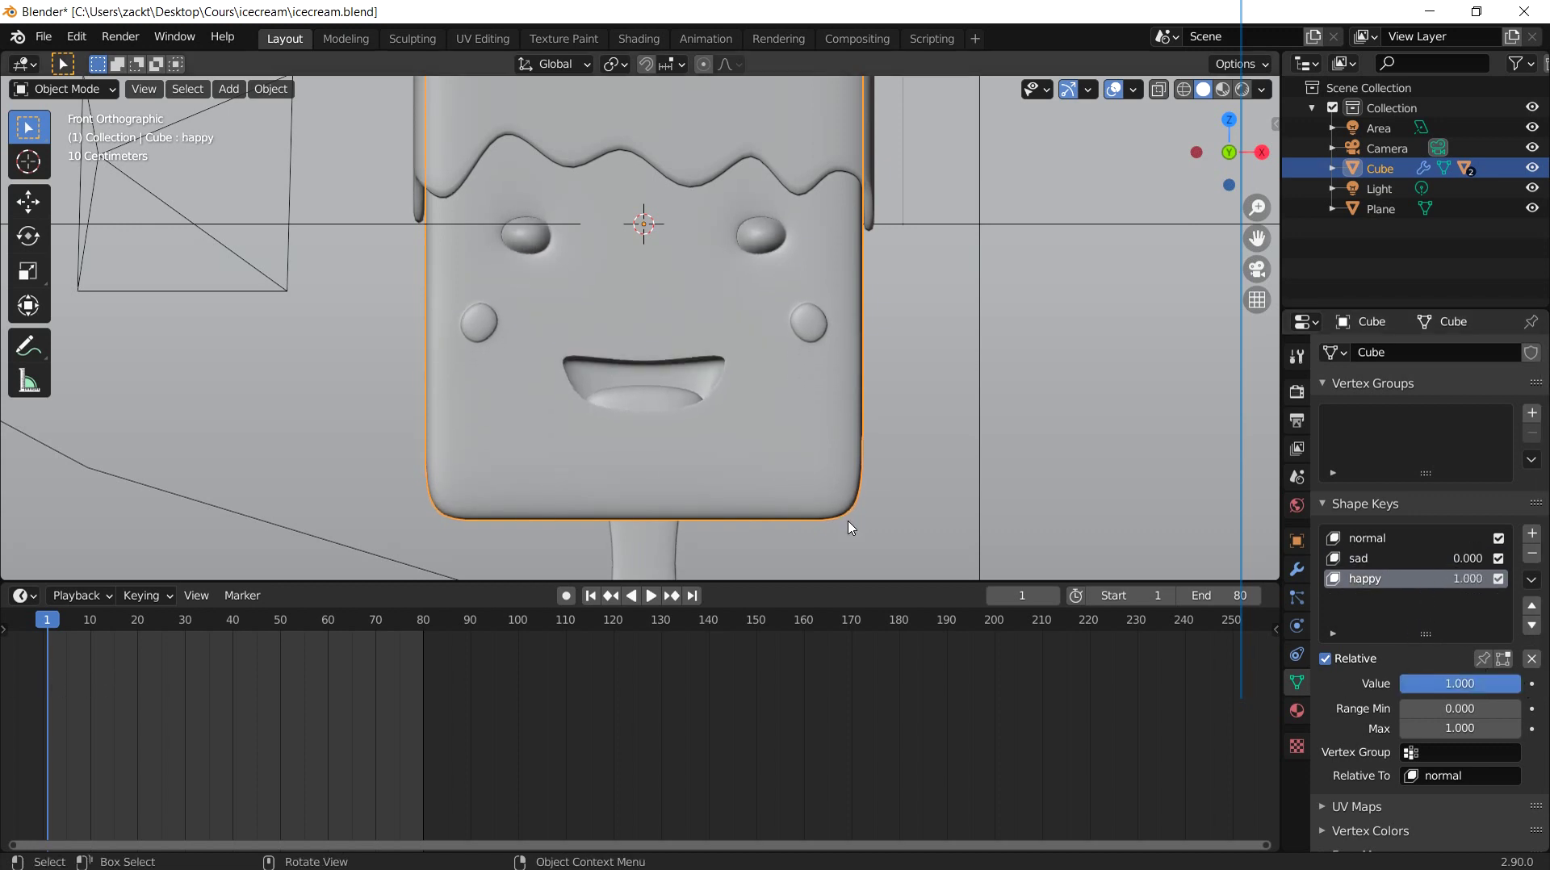
pyautogui.moveTo(1524, 683); pyautogui.dragTo(1411, 671)
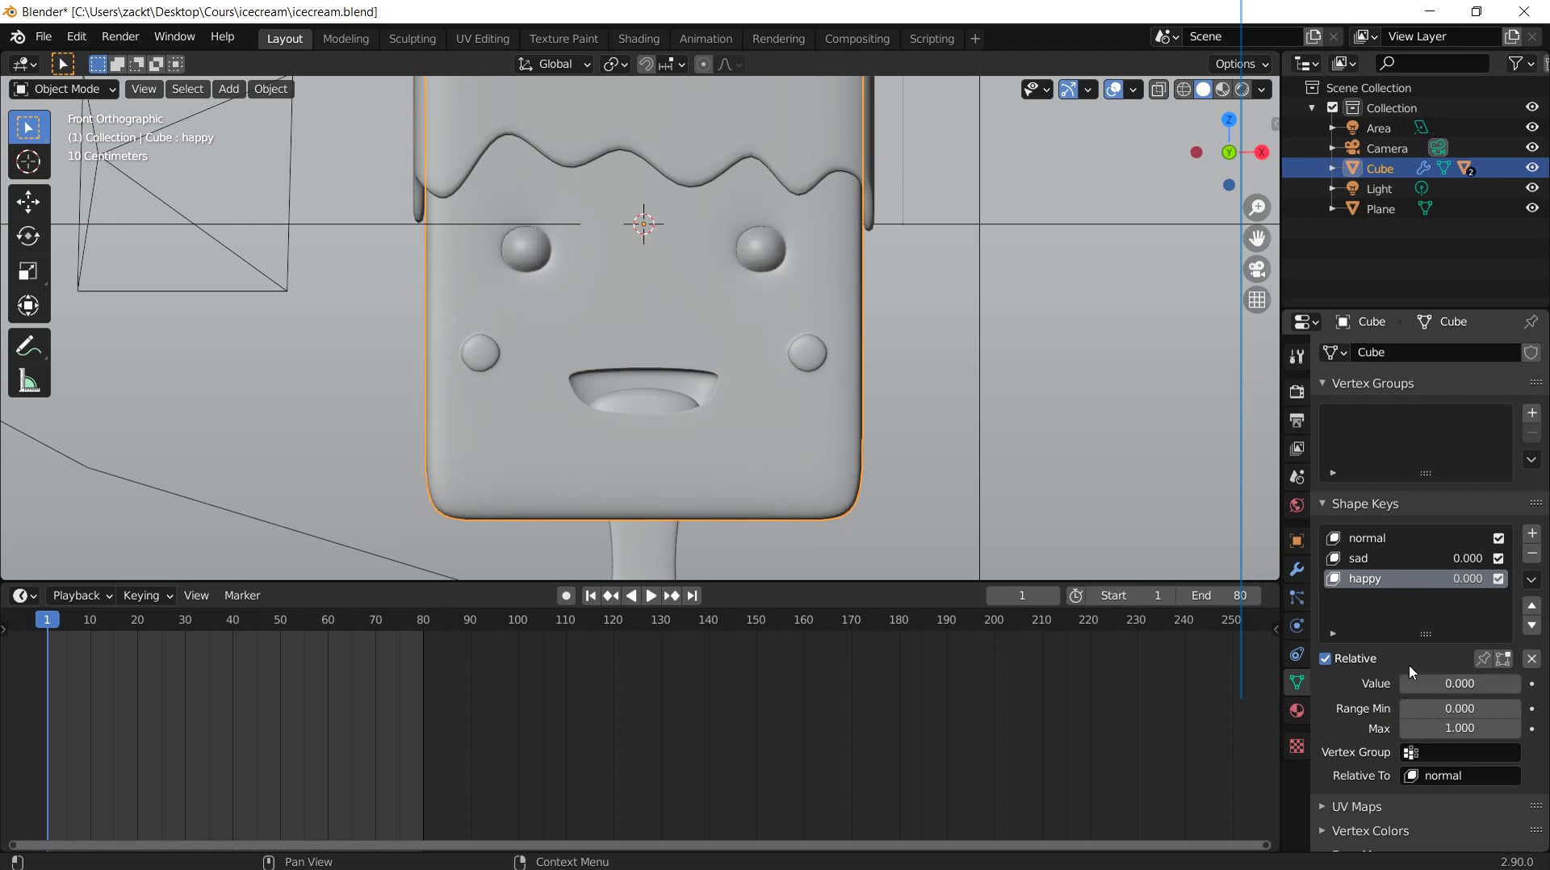
pyautogui.click(1364, 538)
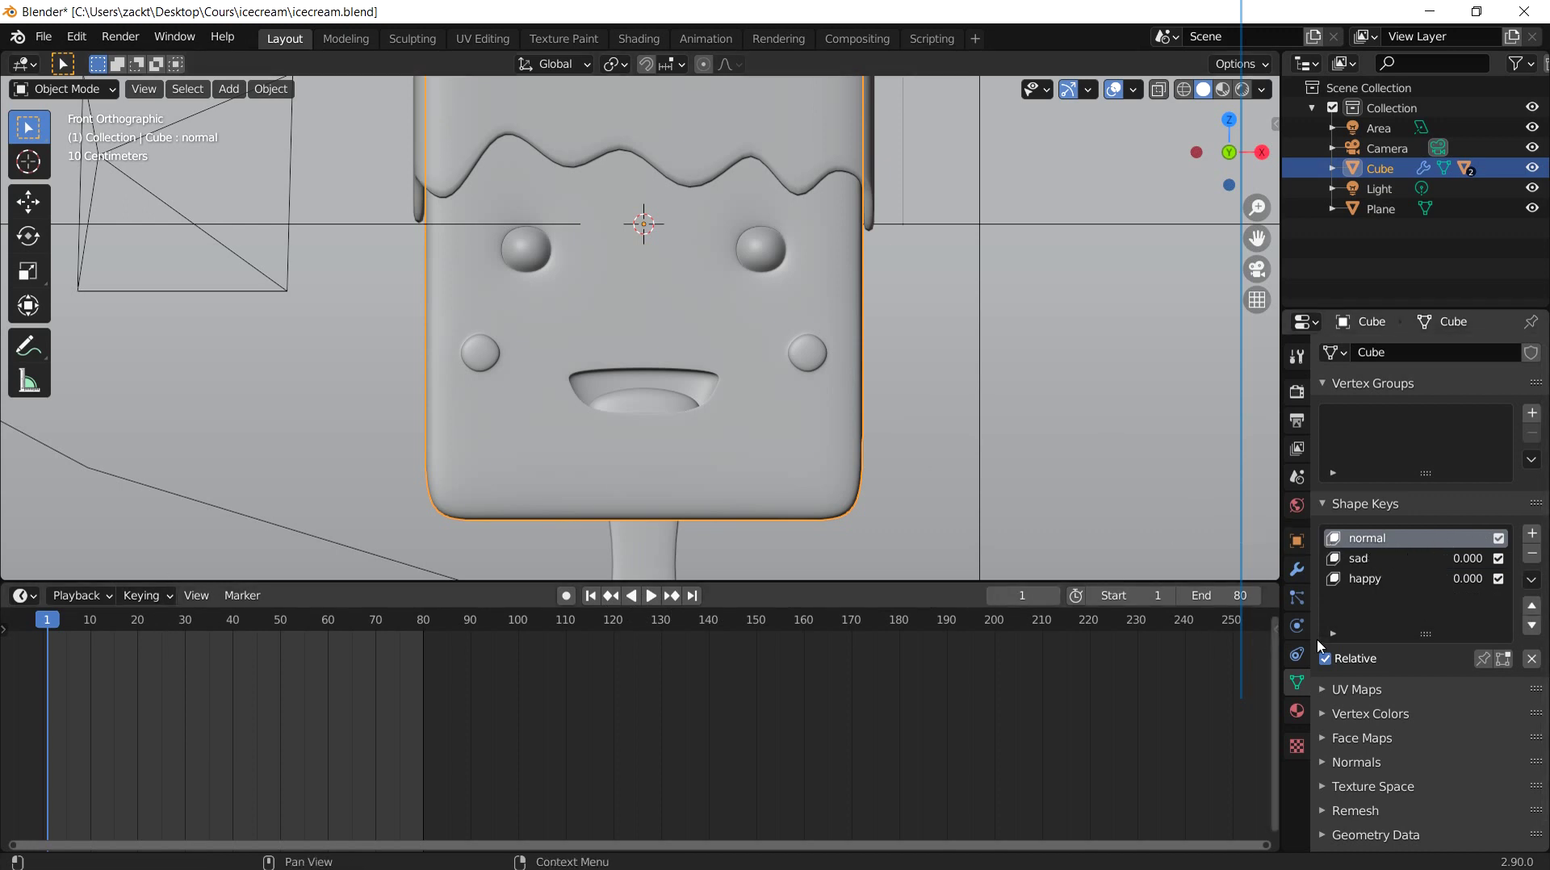
# Step: Keyframe the 'sad' and 'happy' shape-key values at frame 1
pyautogui.click(1377, 558)
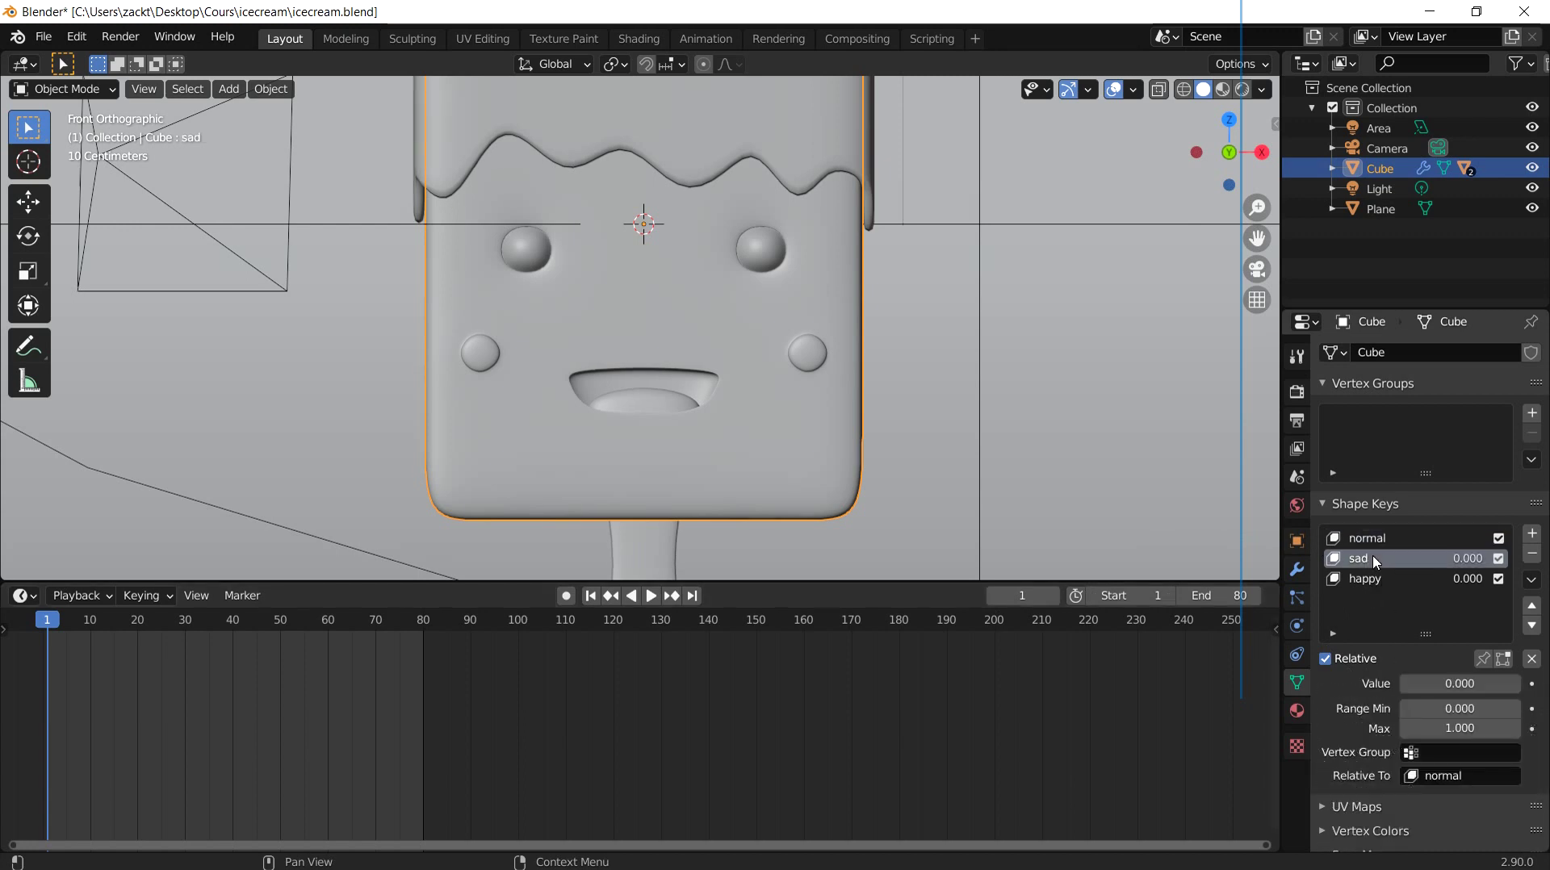
pyautogui.click(1384, 579)
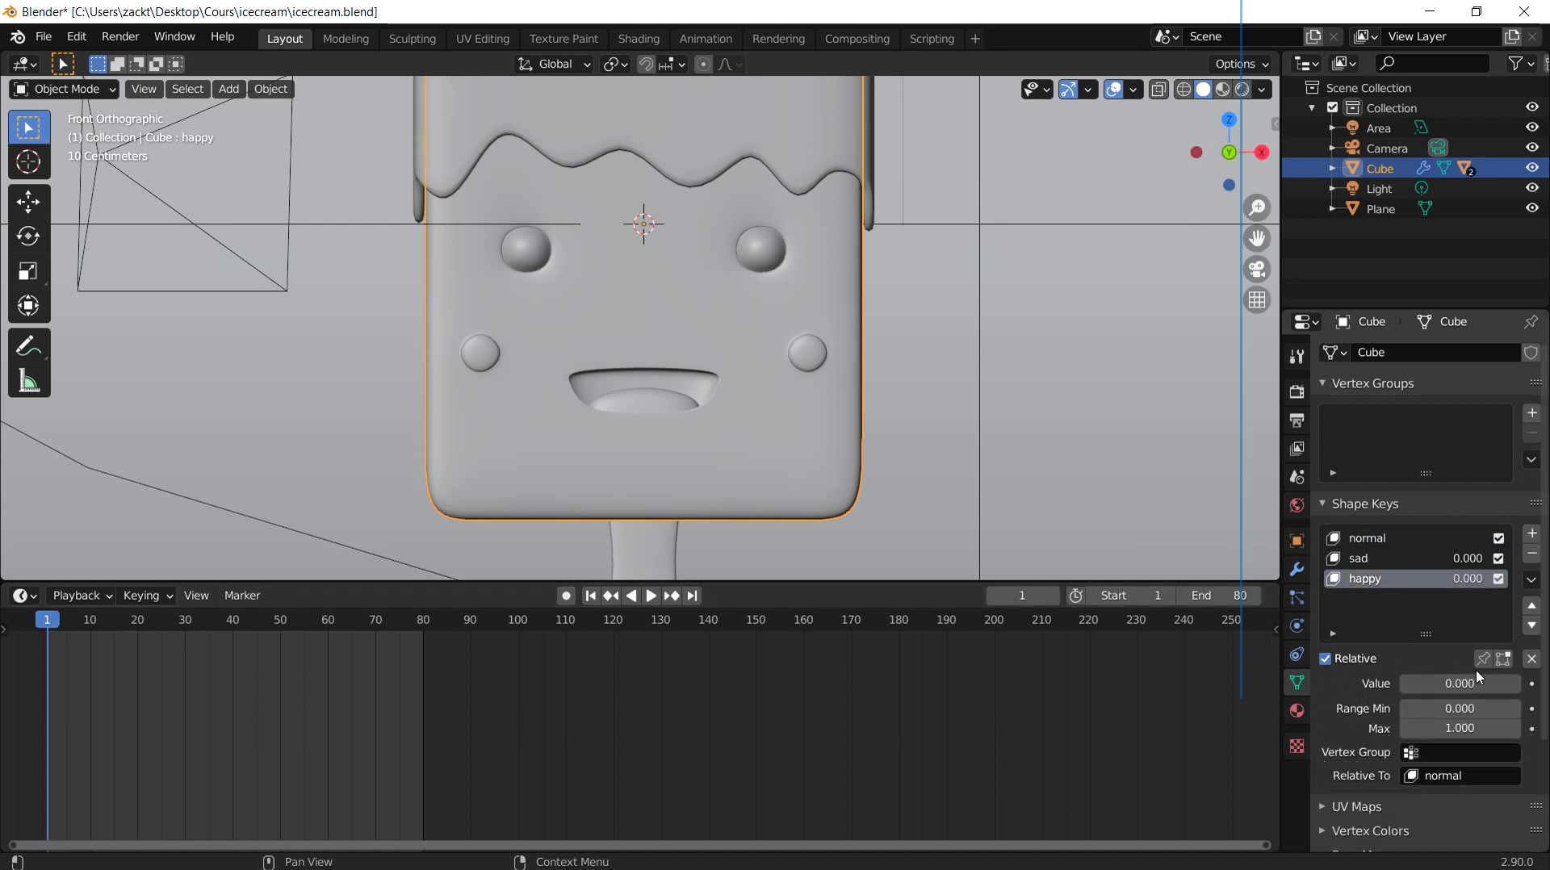
pyautogui.click(1397, 552)
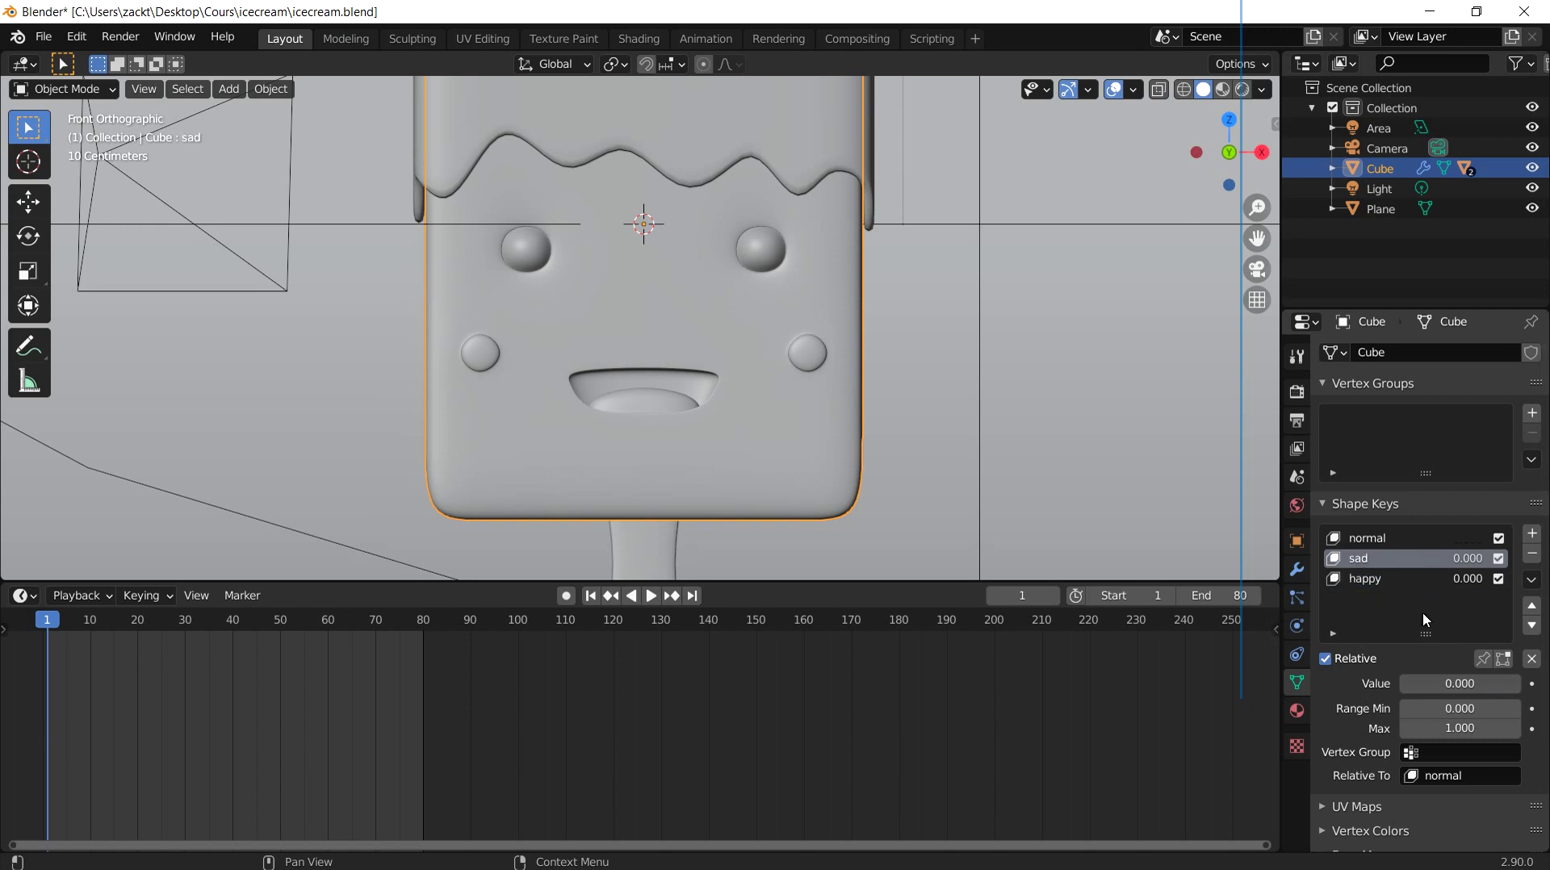
pyautogui.click(1531, 684)
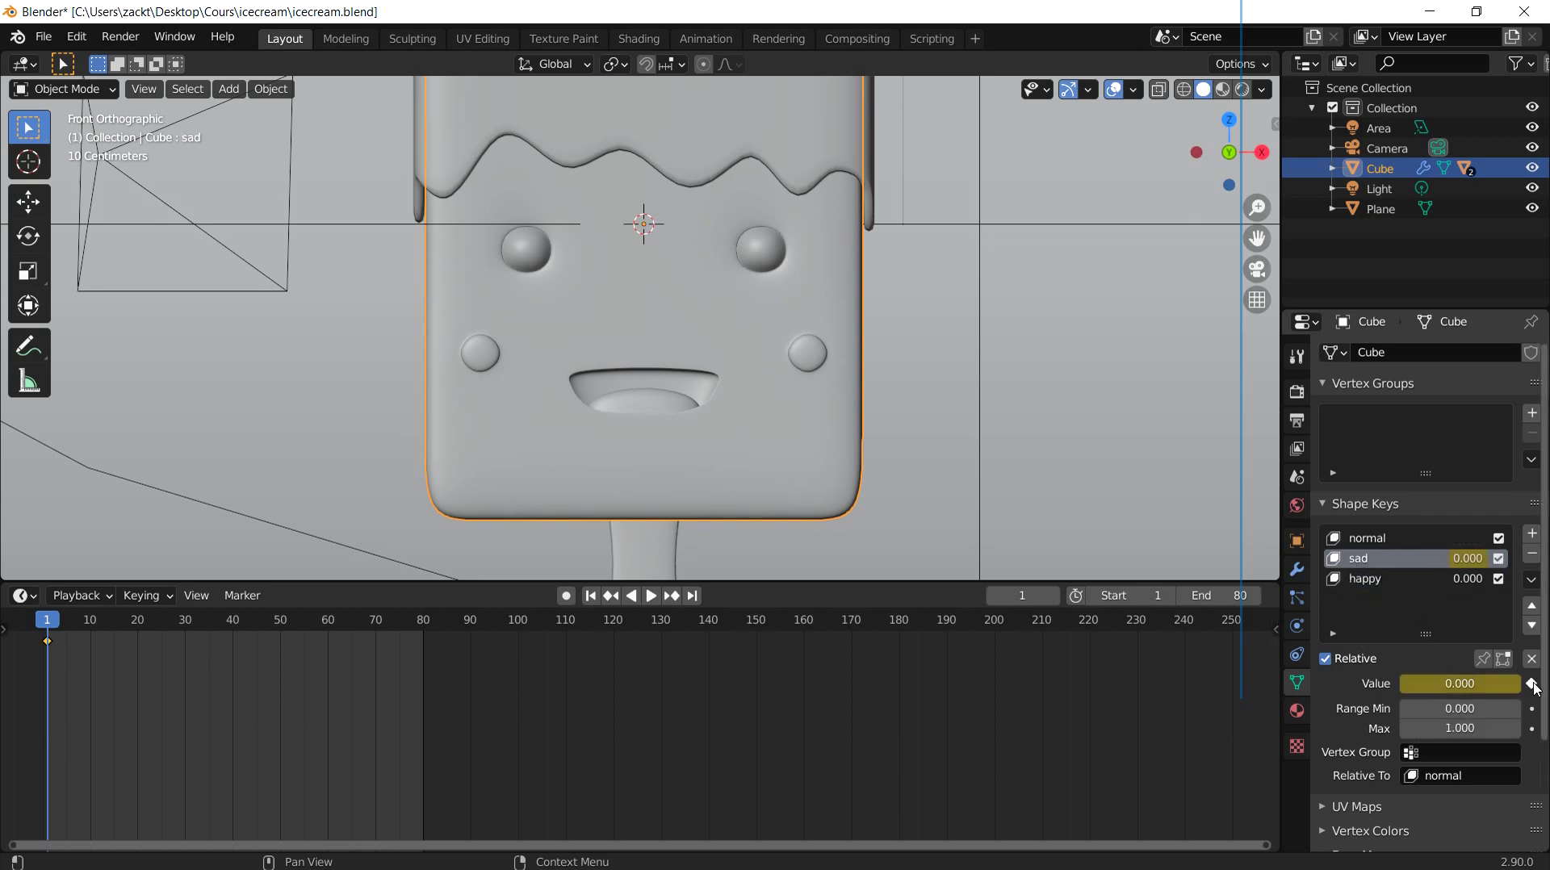
pyautogui.click(1392, 579)
pyautogui.click(1532, 685)
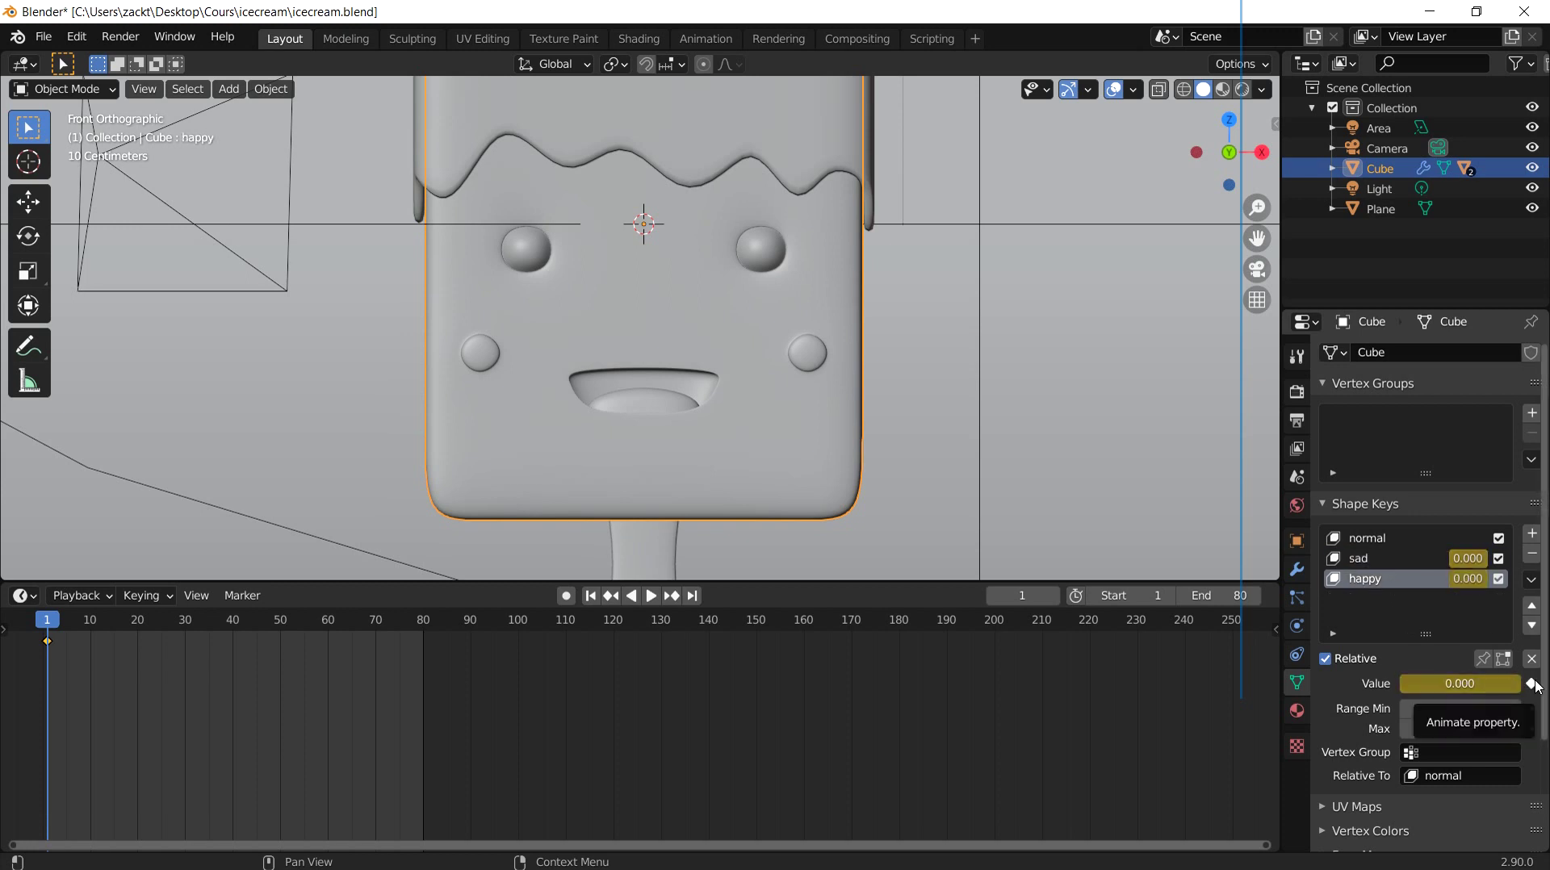
pyautogui.rightClick(1443, 683)
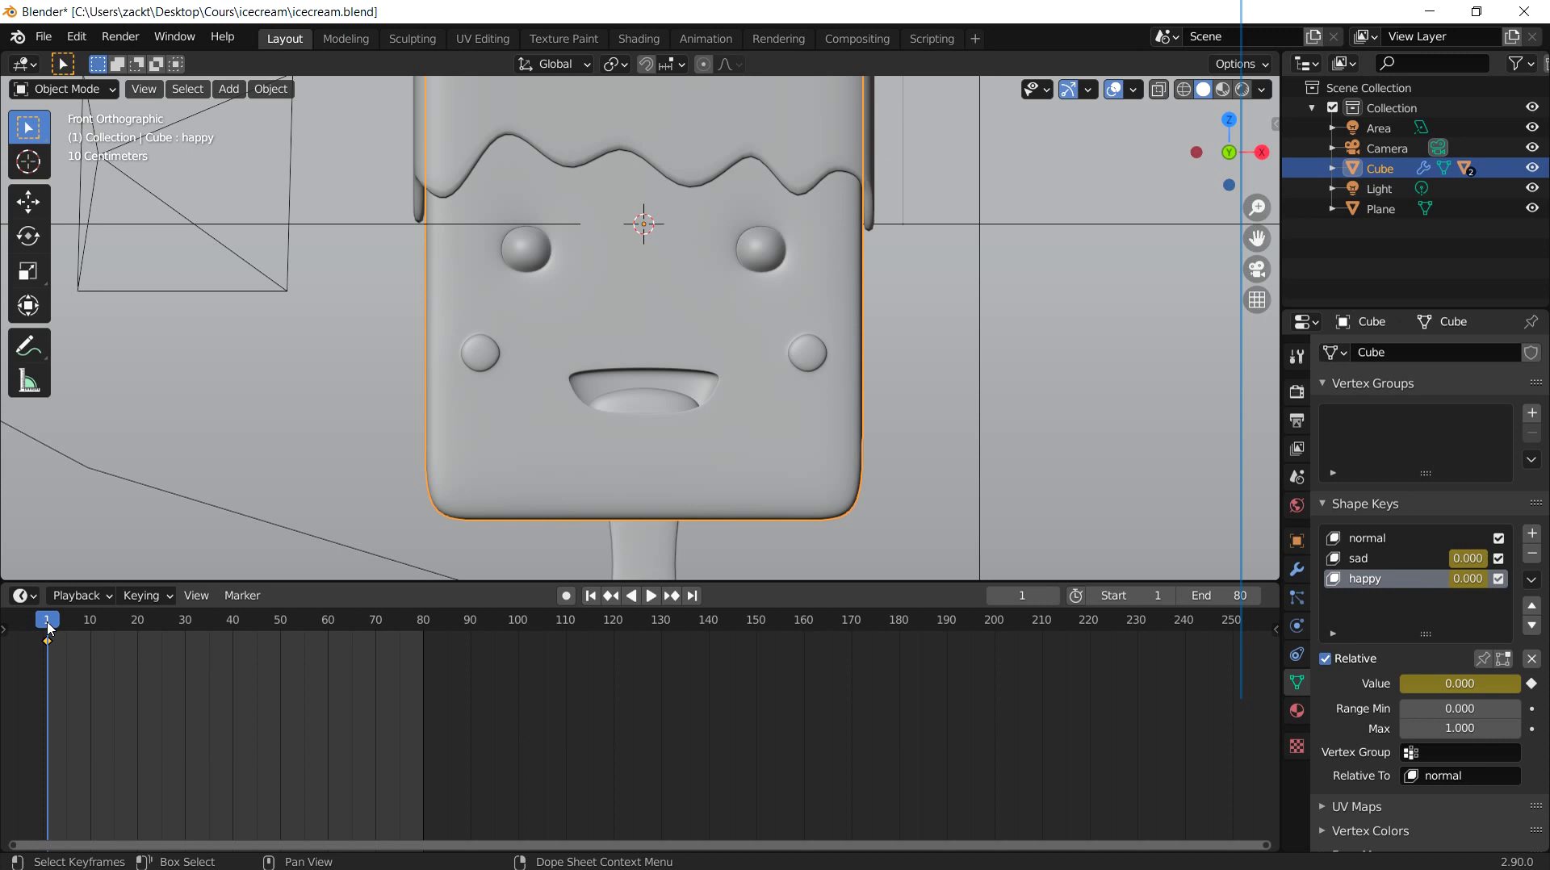
# Step: Move to frame 18 and keyframe both 'sad' and 'happy' values again
pyautogui.moveTo(50, 629); pyautogui.dragTo(134, 635)
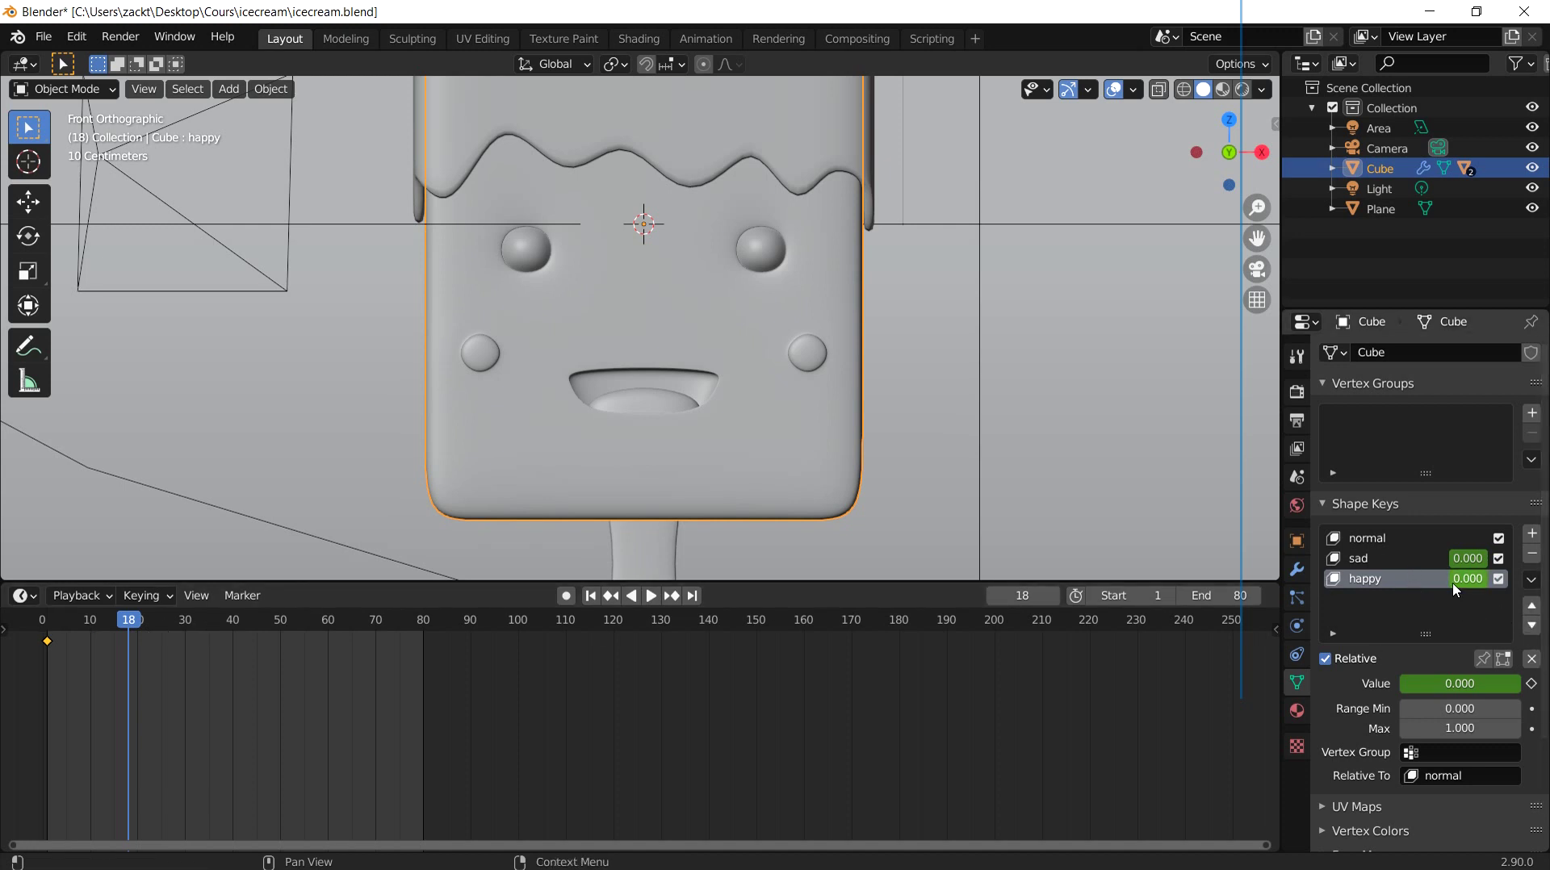
pyautogui.click(1417, 559)
pyautogui.click(1531, 684)
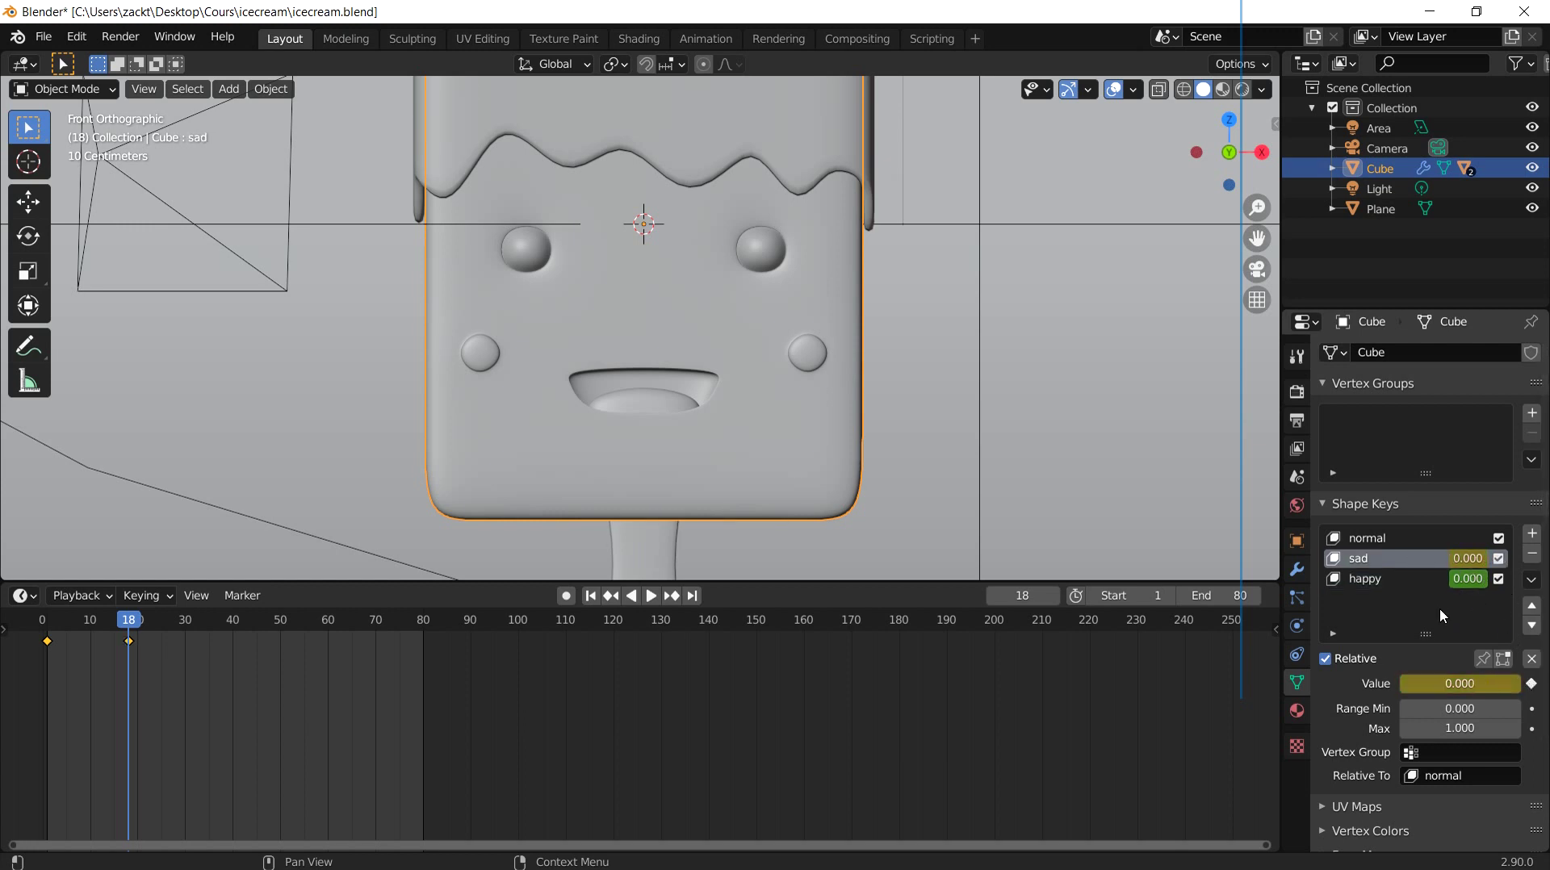
pyautogui.click(1425, 583)
pyautogui.click(1531, 684)
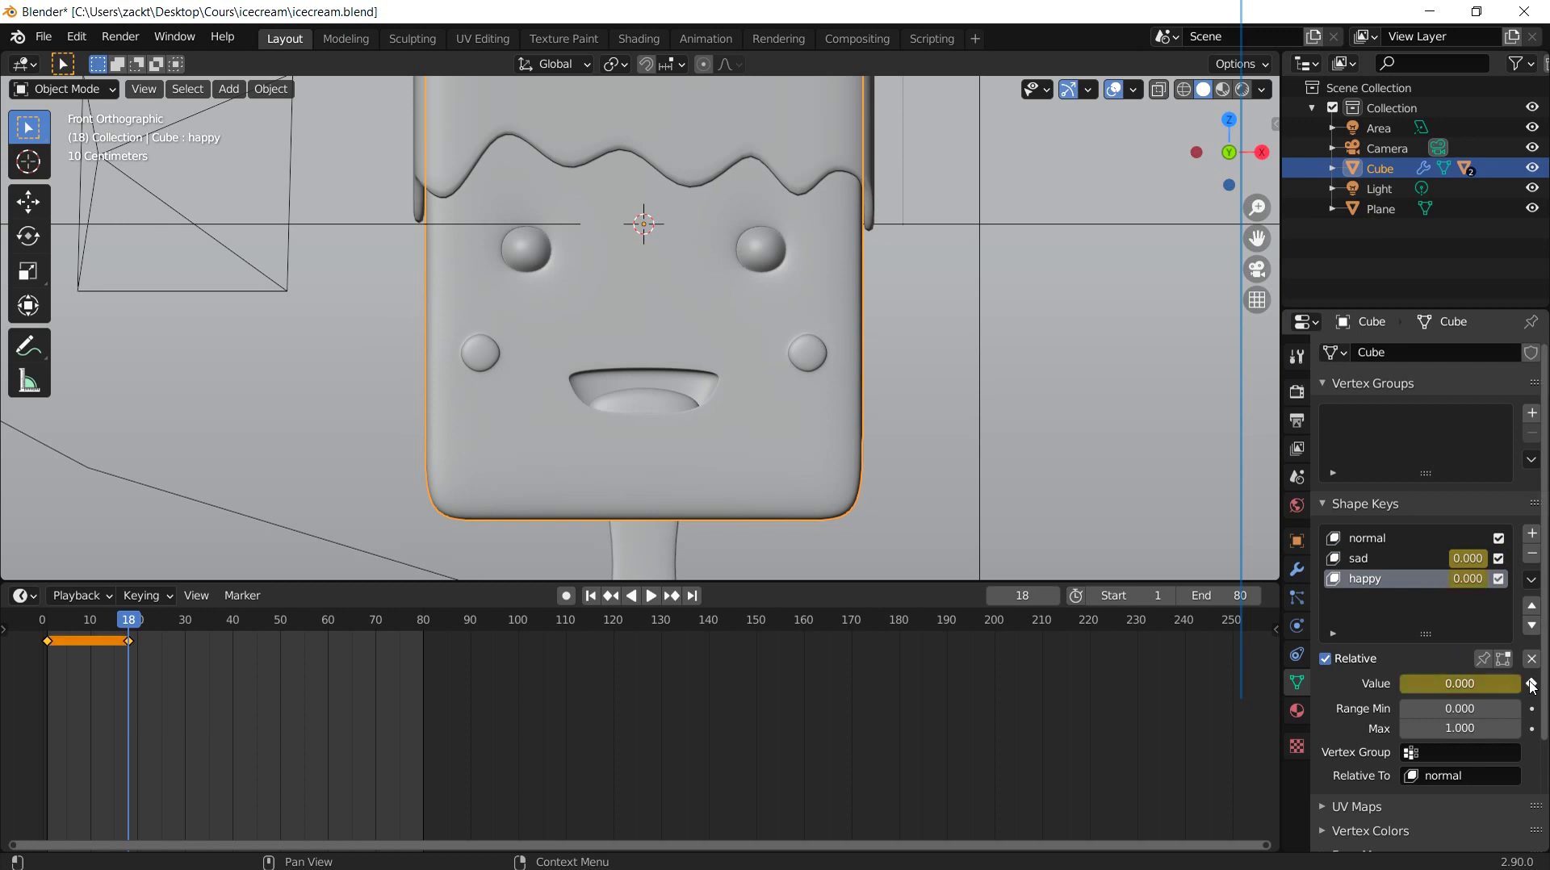
# Step: Play the animation from frame 1 to preview the face, stopping at frame 18
pyautogui.click(590, 595)
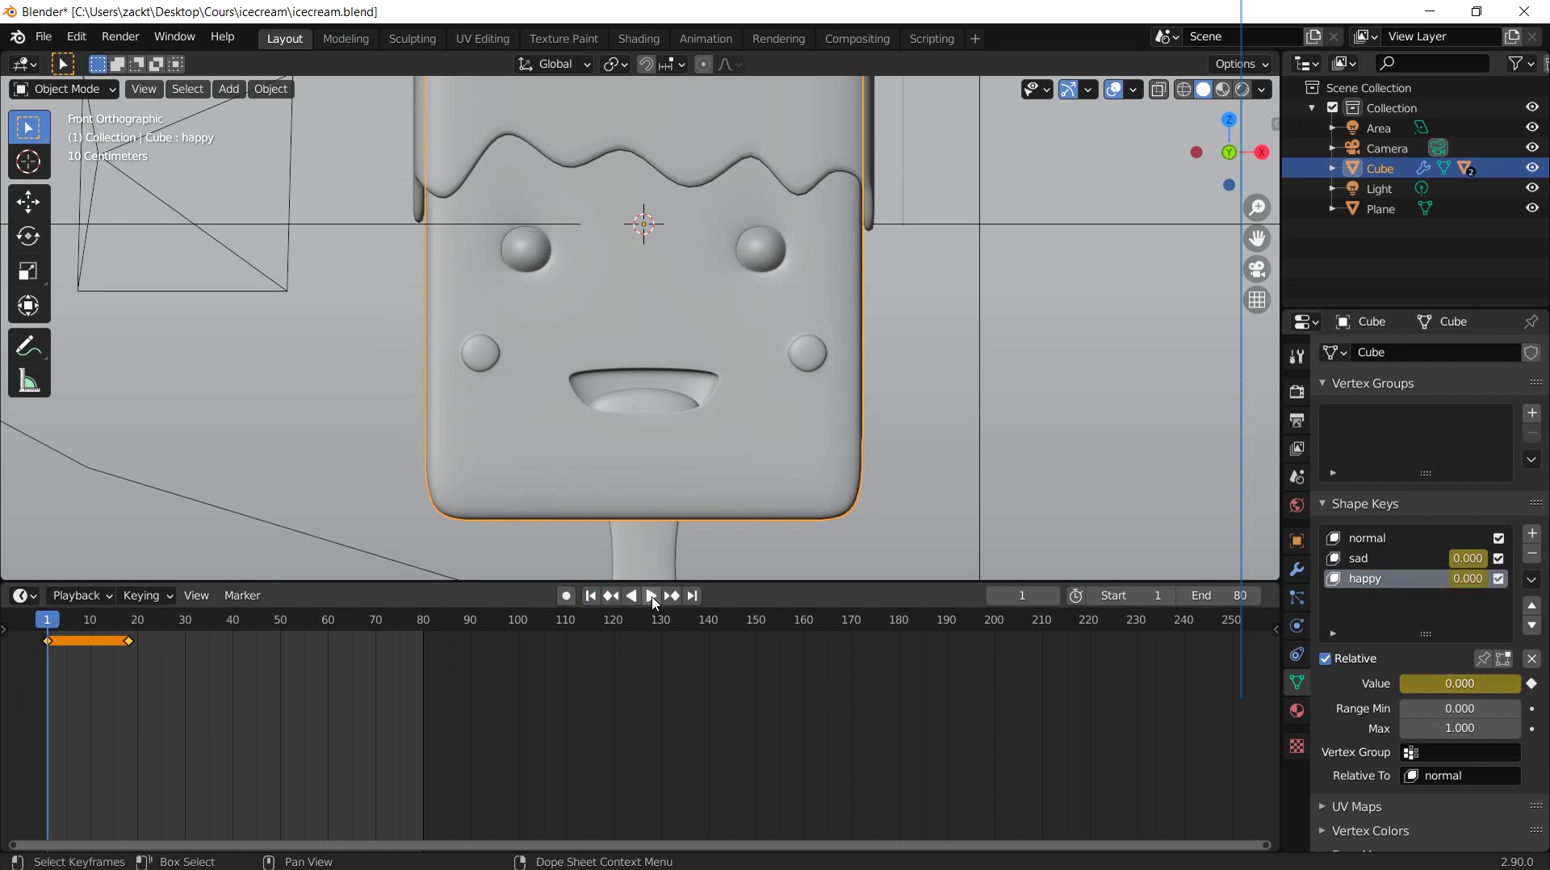
pyautogui.click(650, 595)
pyautogui.click(642, 596)
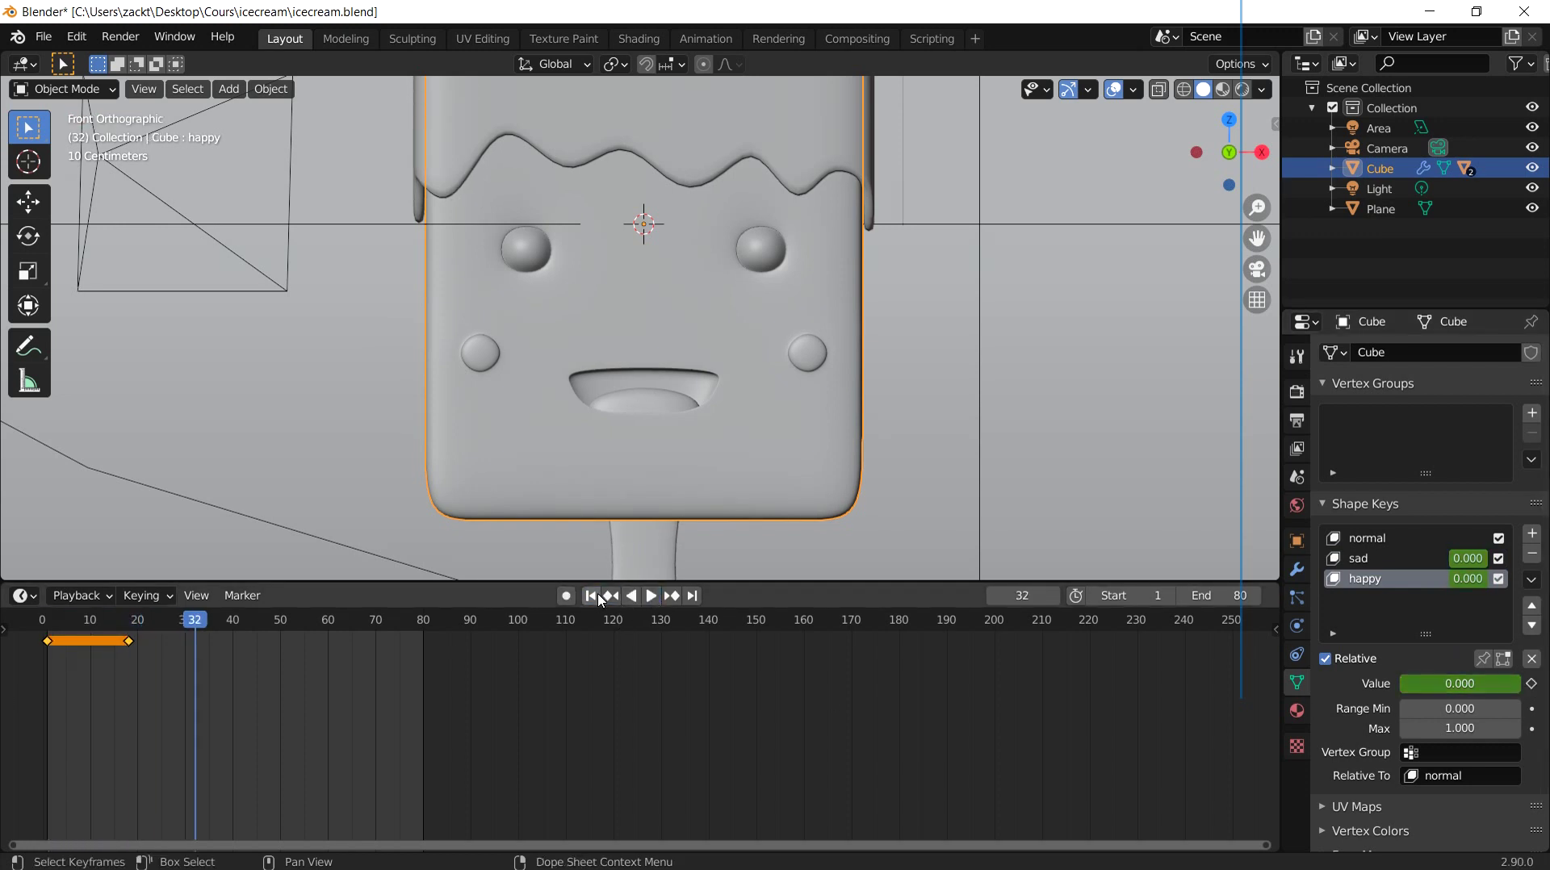
pyautogui.click(592, 595)
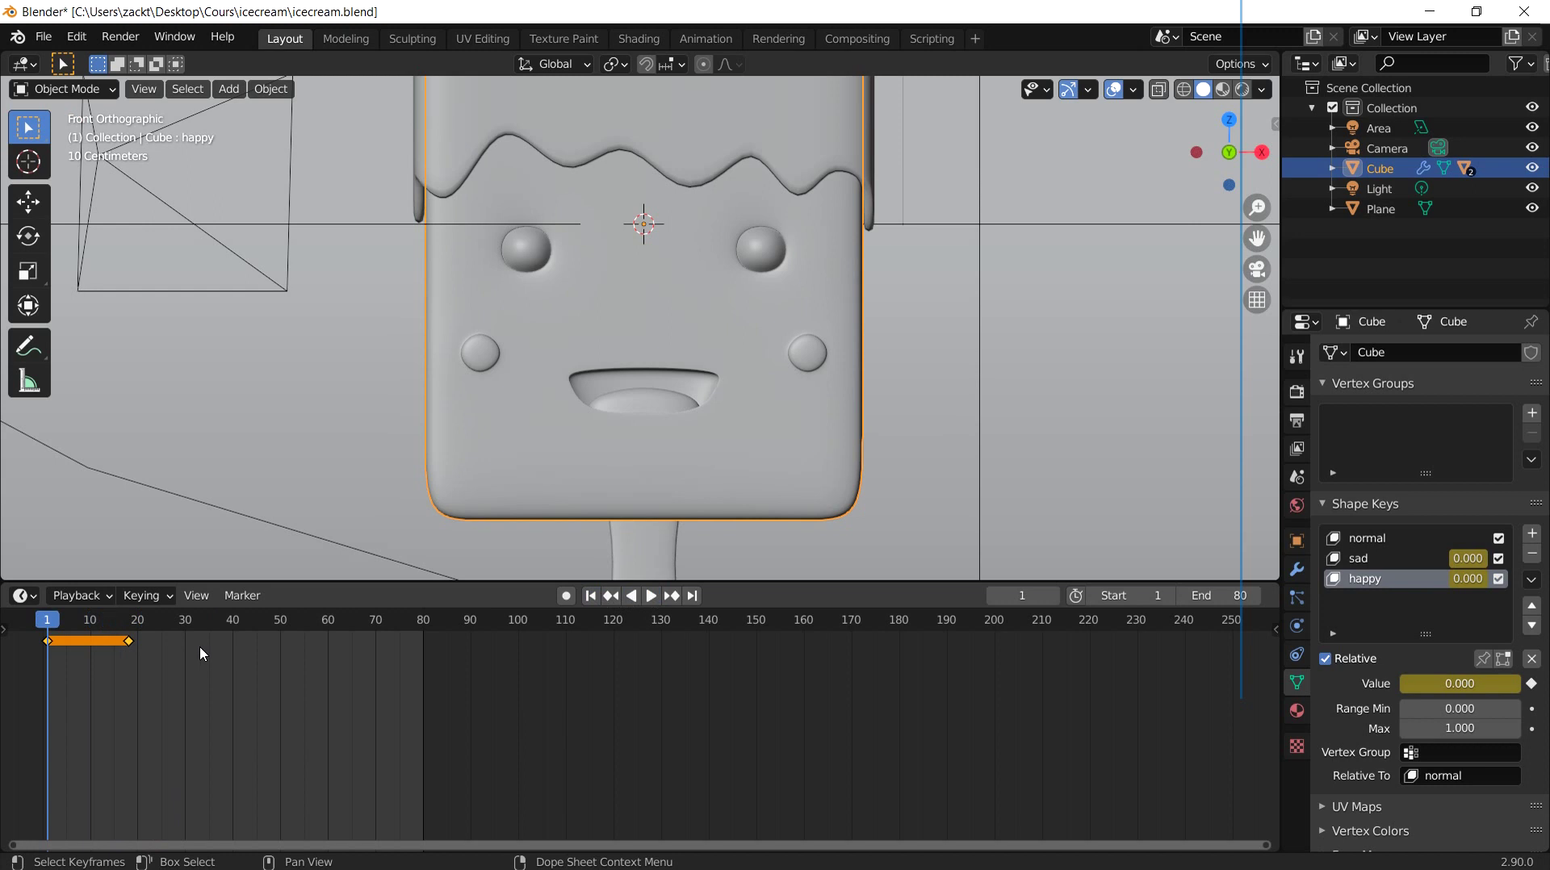
pyautogui.press('space')
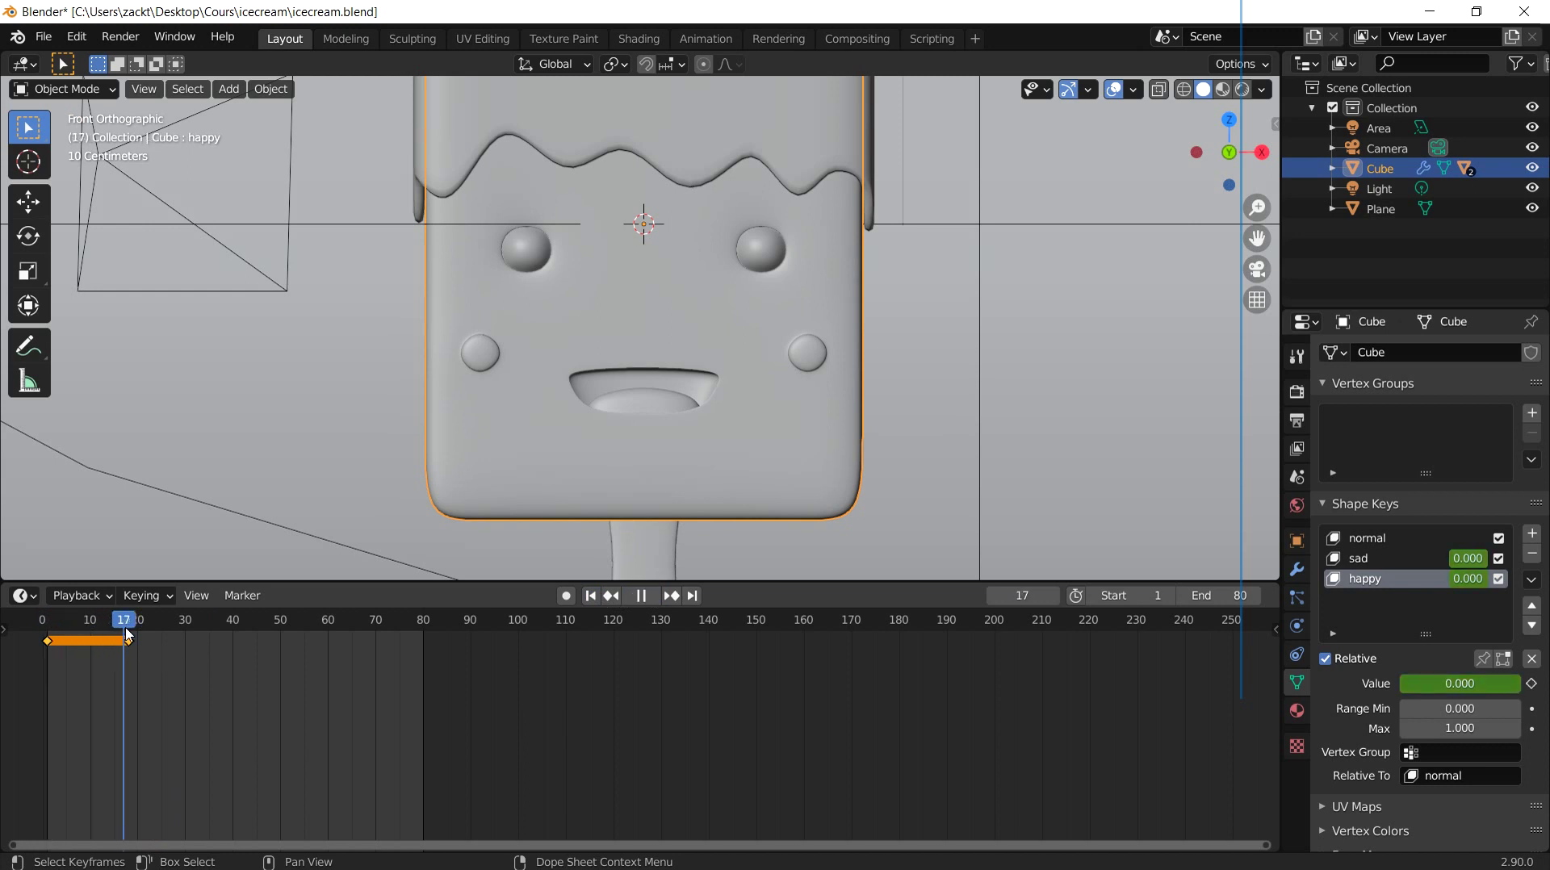
pyautogui.press('space')
# Step: Go to frame 20 and bring up the Insert Keyframe menu for the popsicle
pyautogui.scroll(-2, 875, 448)
pyautogui.scroll(-1, 803, 450)
pyautogui.click(803, 451)
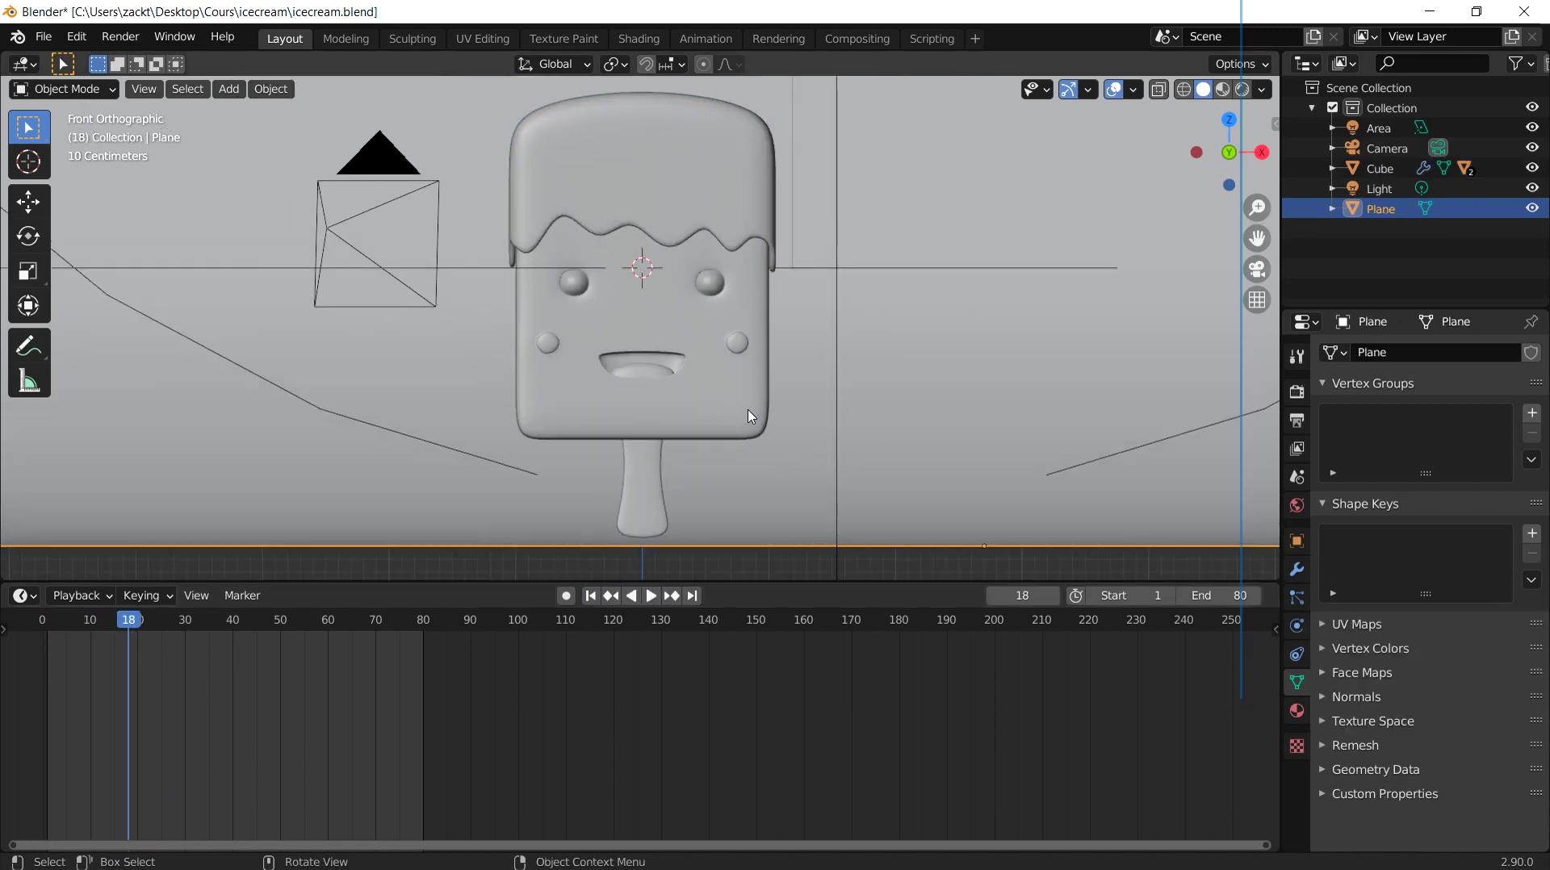
pyautogui.hotkey('ctrl', 'z')
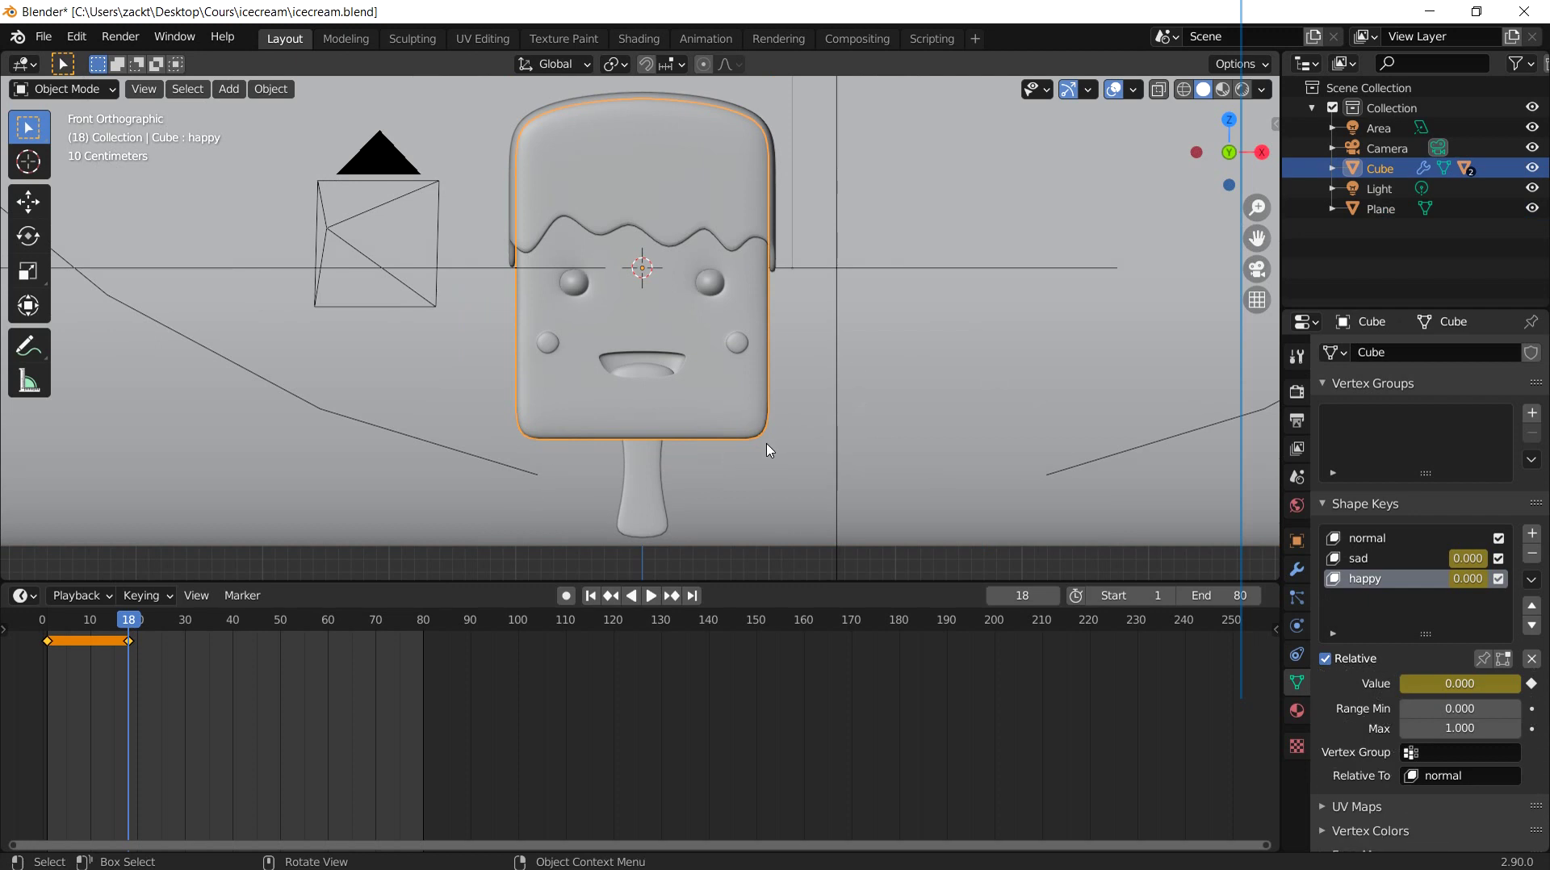
pyautogui.click(136, 632)
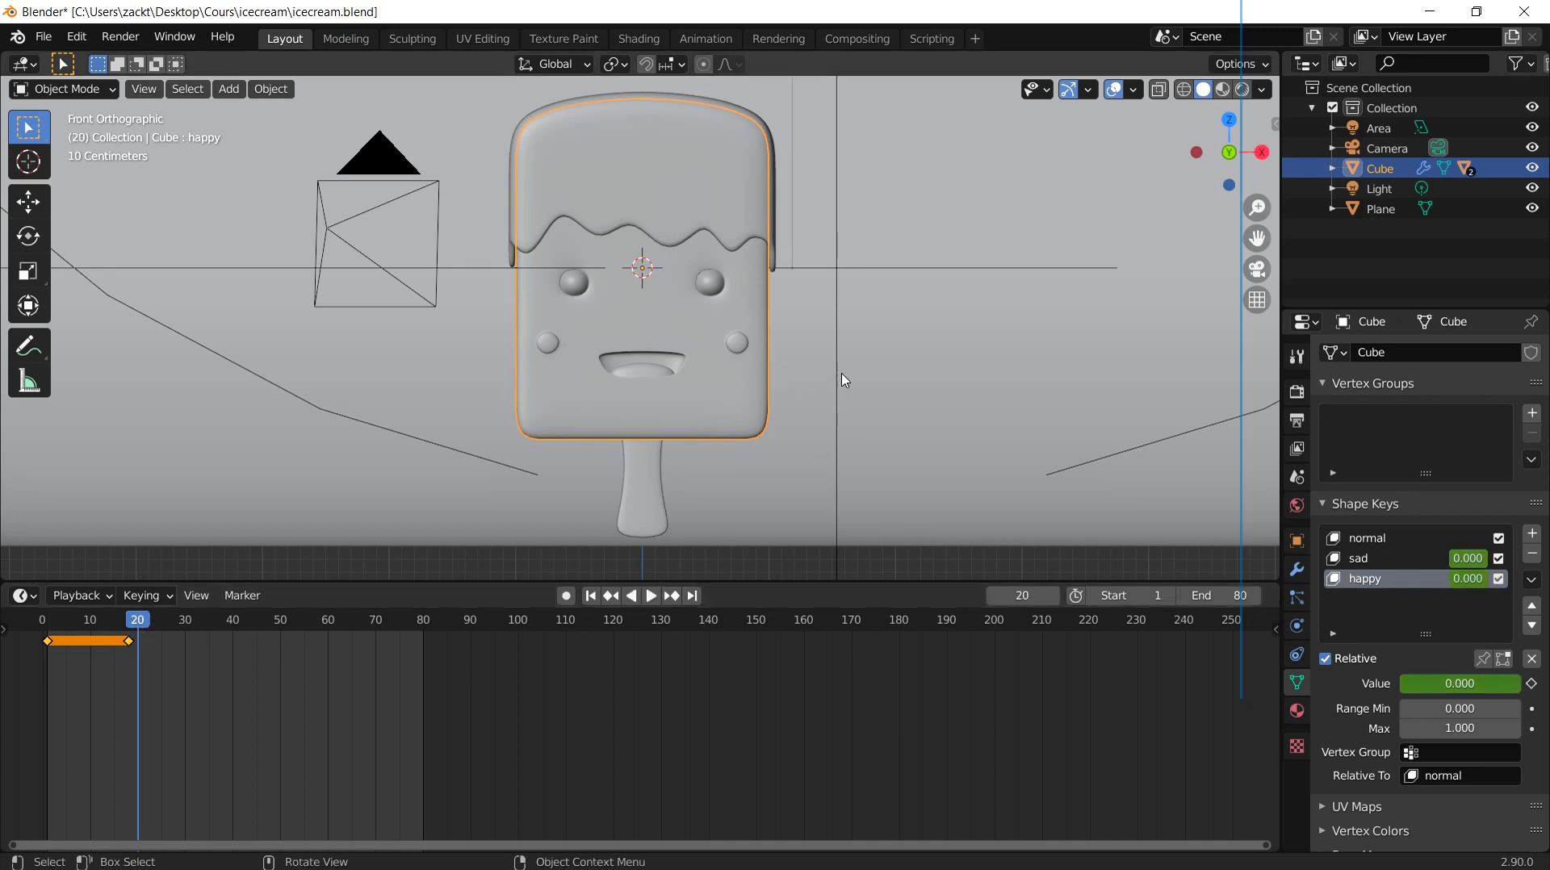
pyautogui.press('i')
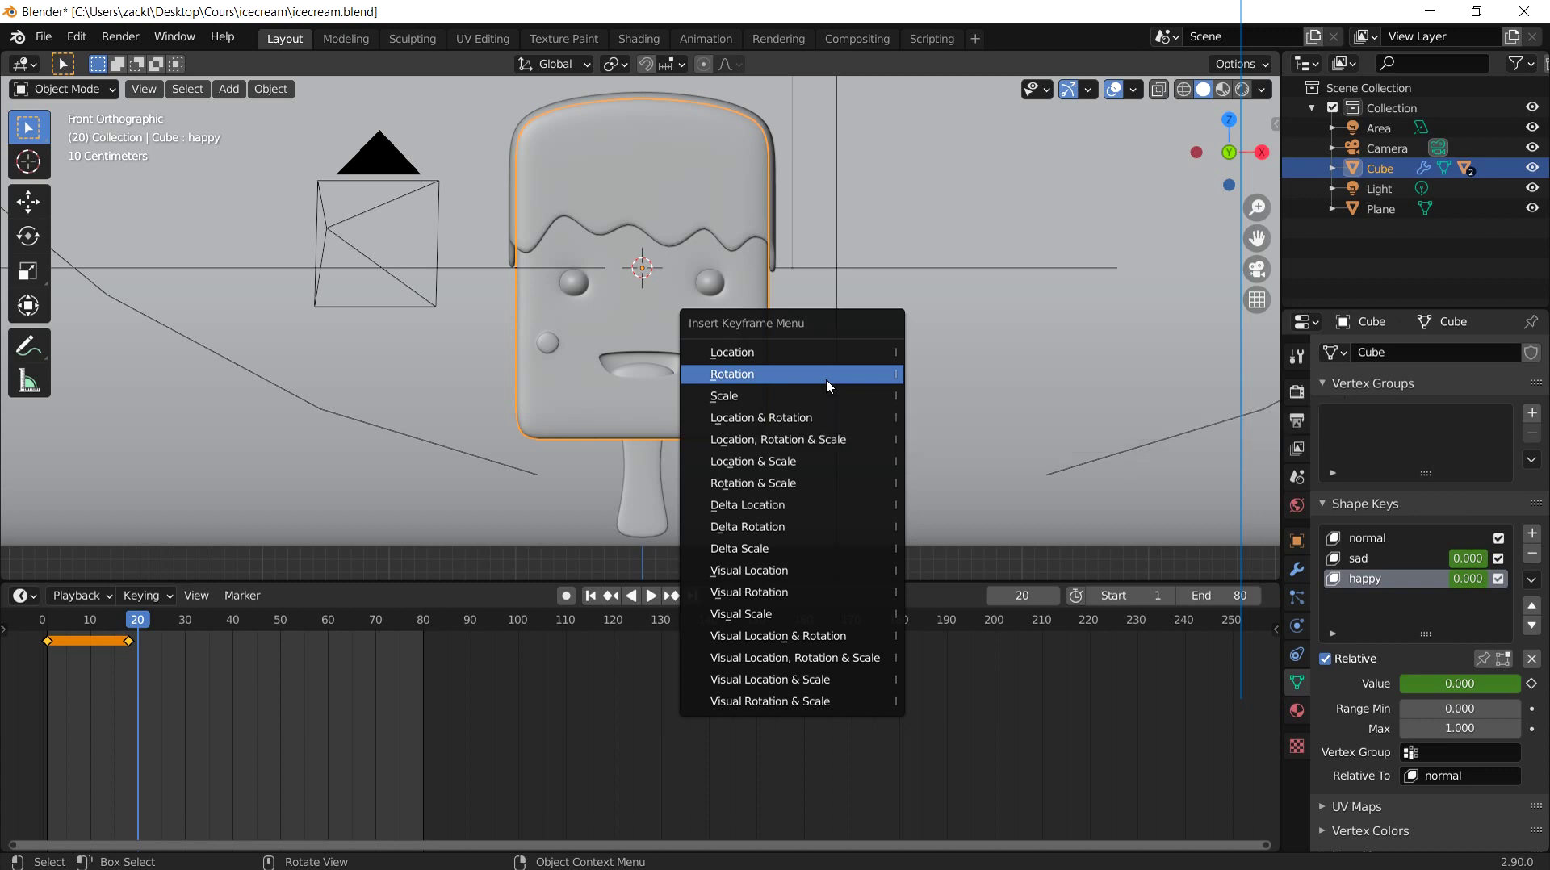
# Step: Keyframe the popsicle's rotation at frame 20, then turn it 180° on Z and key it at frame 30
pyautogui.click(828, 386)
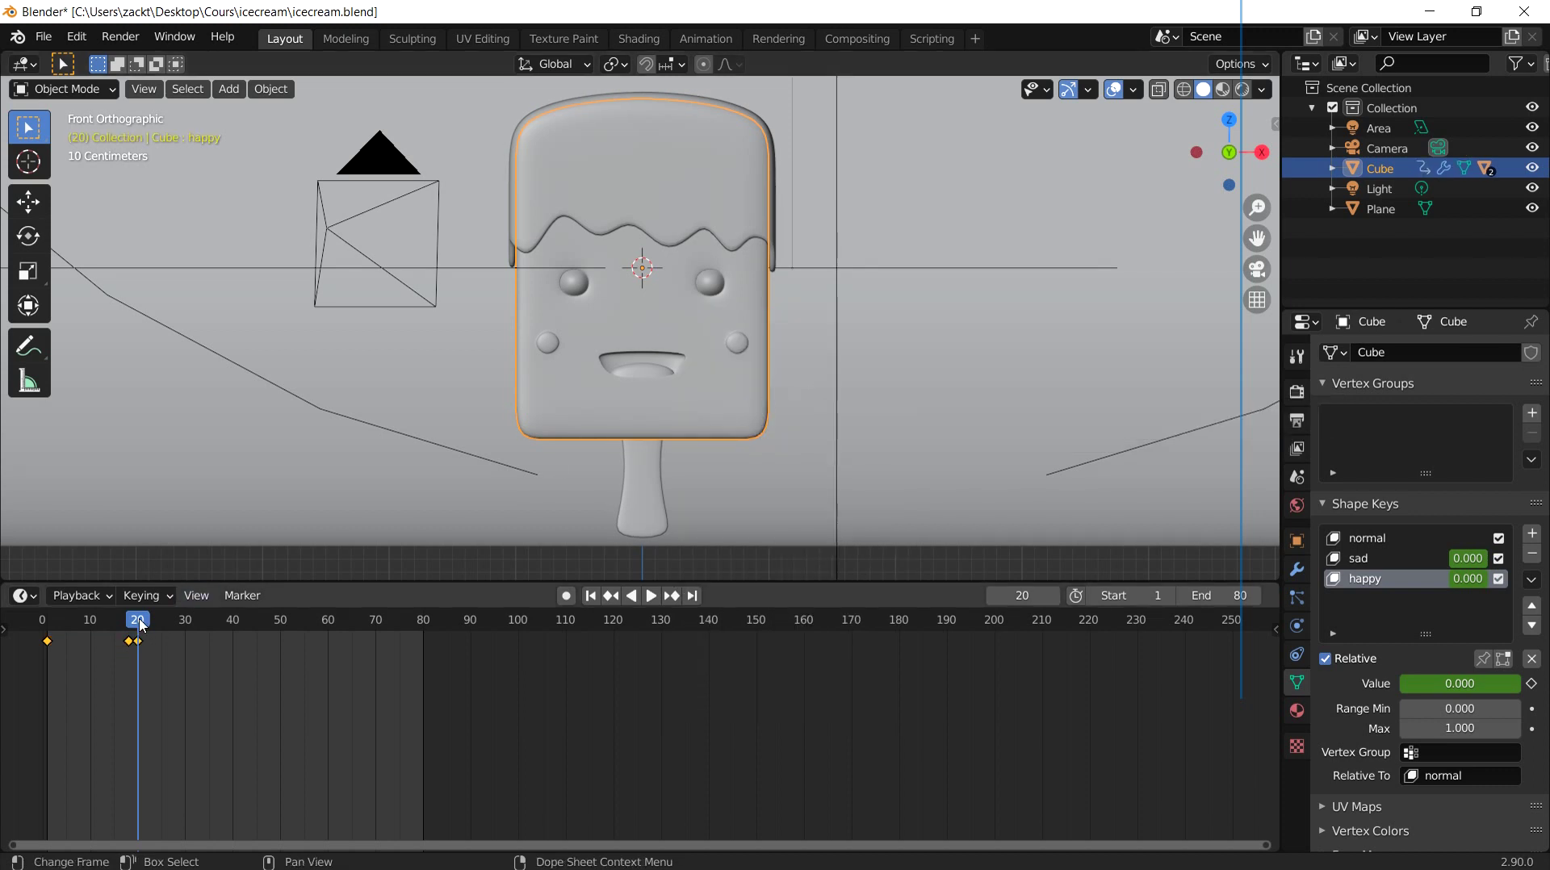
pyautogui.moveTo(141, 626); pyautogui.dragTo(185, 627)
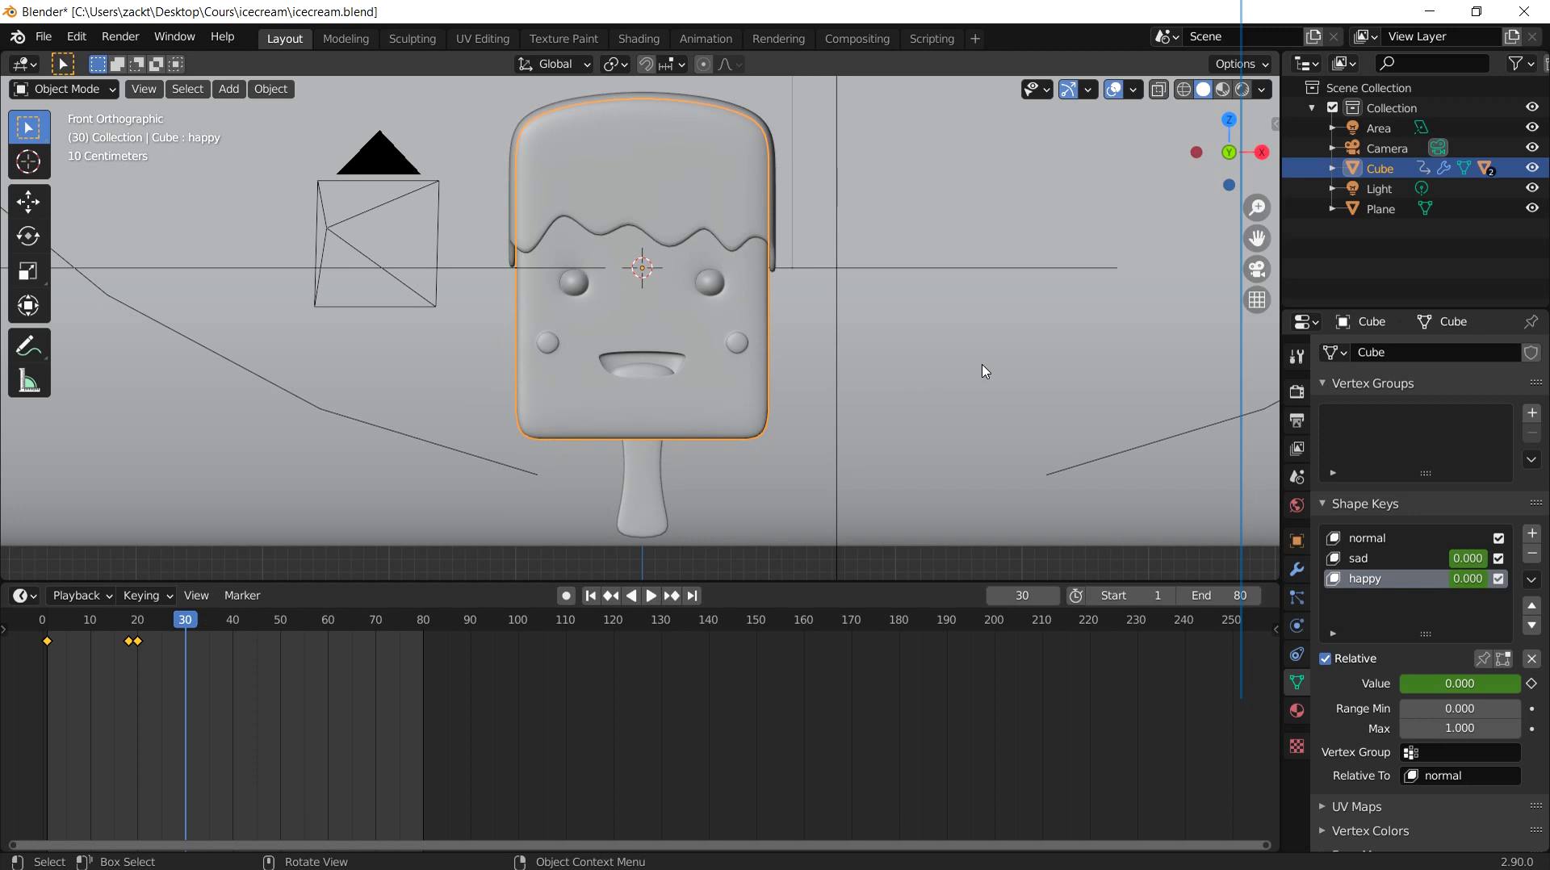
pyautogui.press('r')
pyautogui.press('z')
pyautogui.press('1')
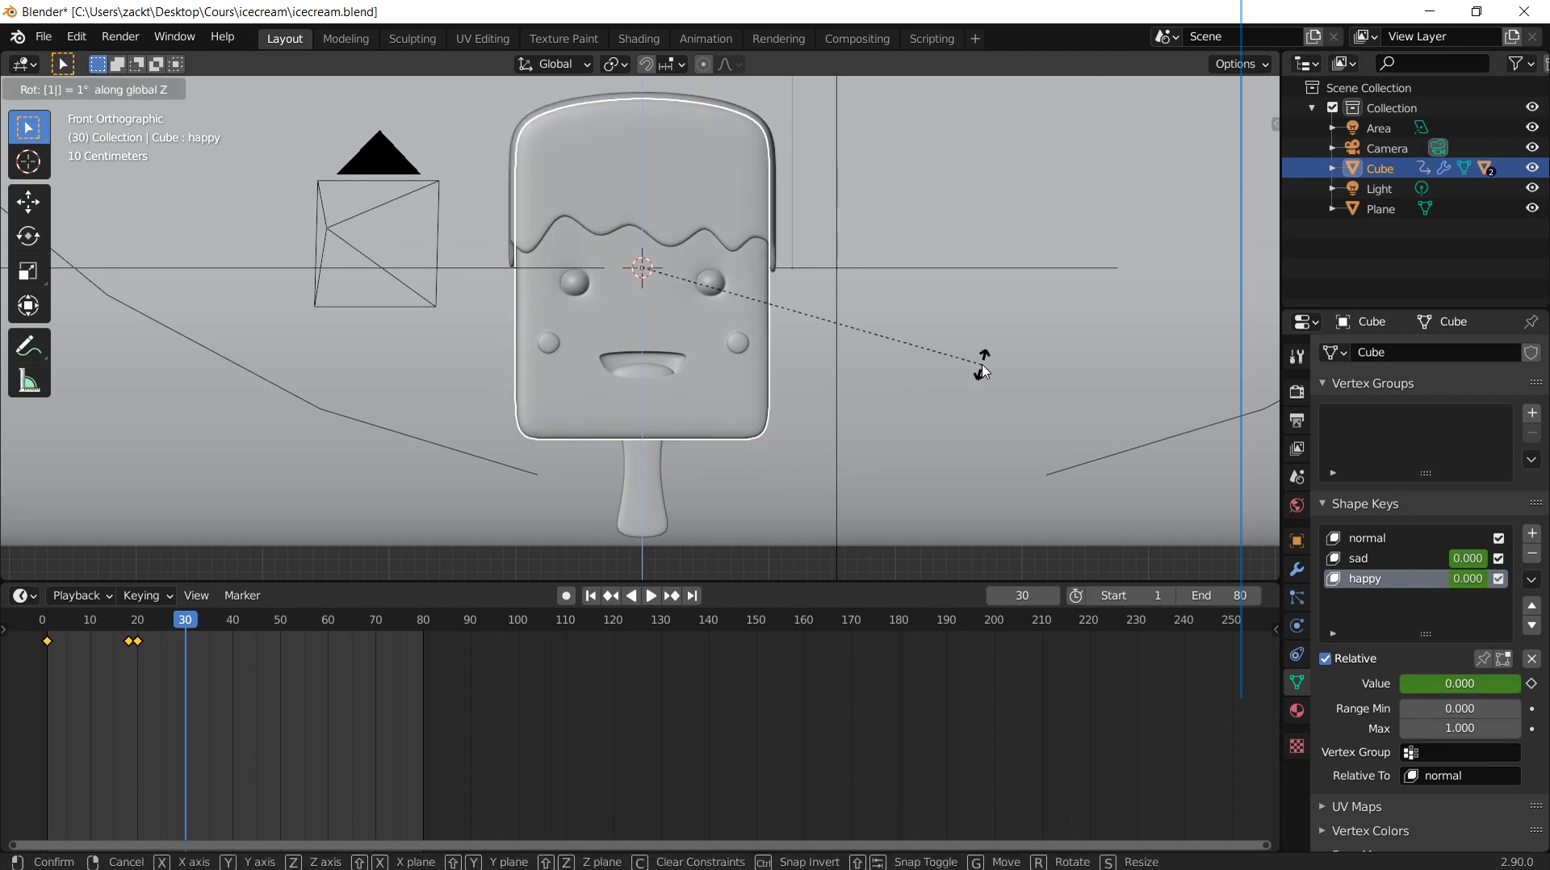
pyautogui.press('8')
pyautogui.press('0')
pyautogui.press('Return')
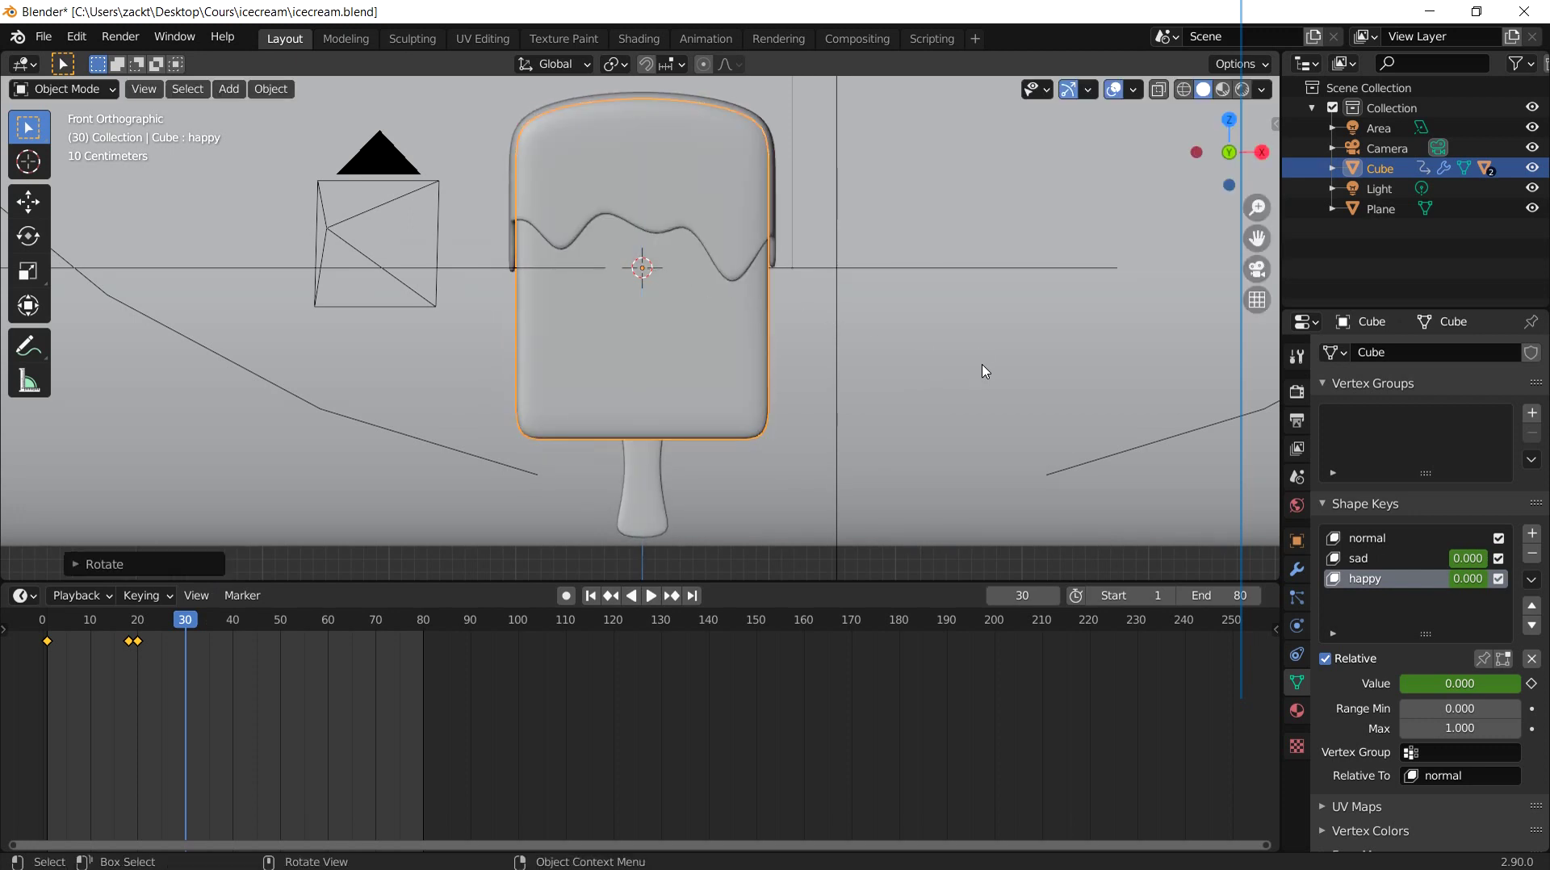
pyautogui.press('i')
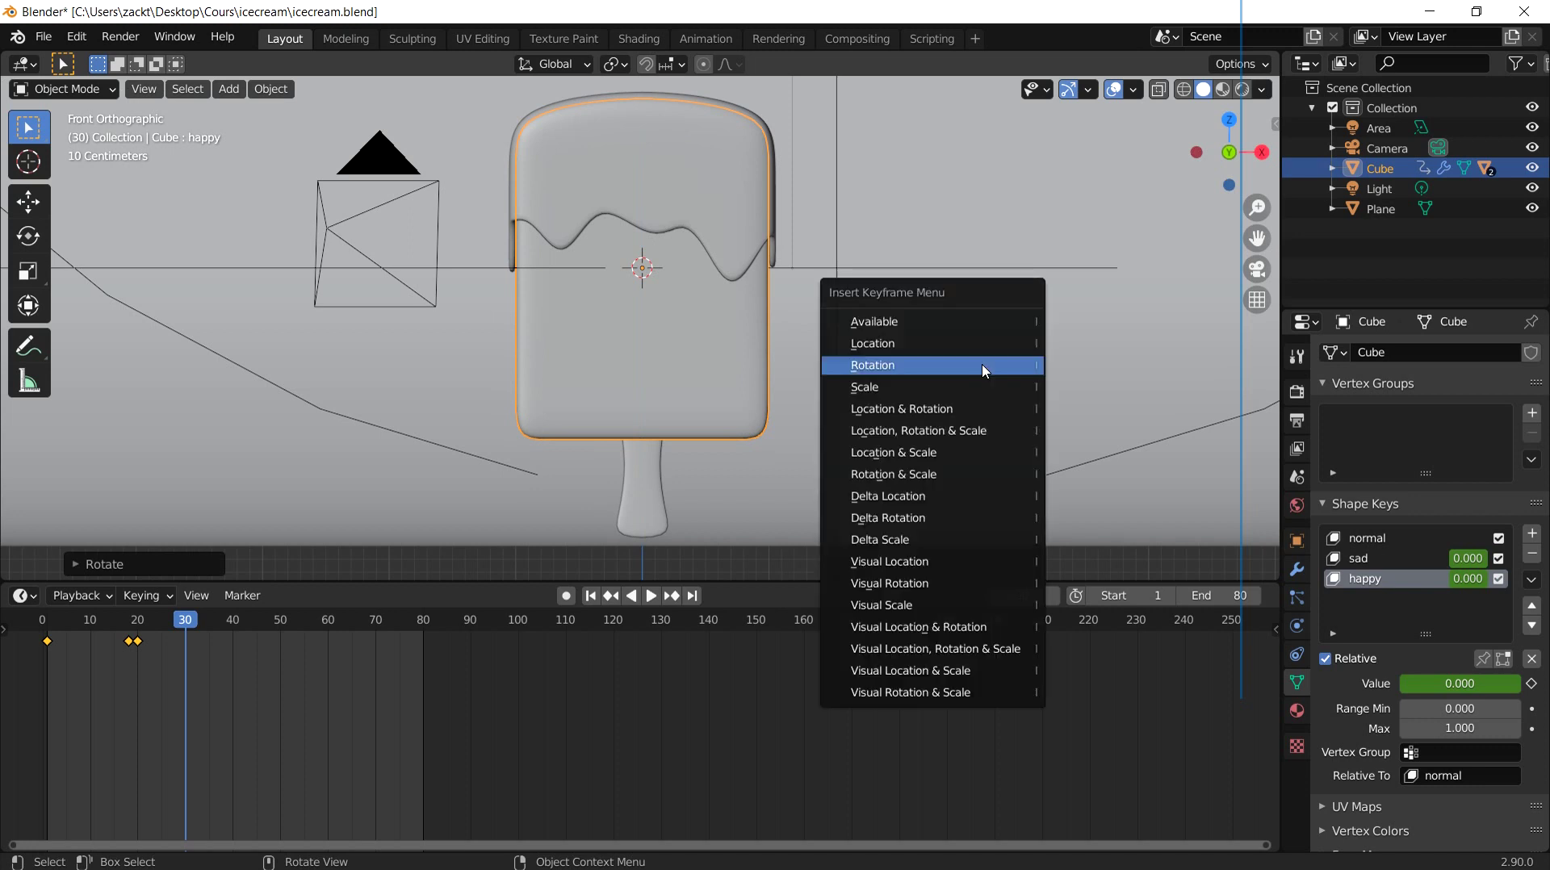
pyautogui.click(985, 370)
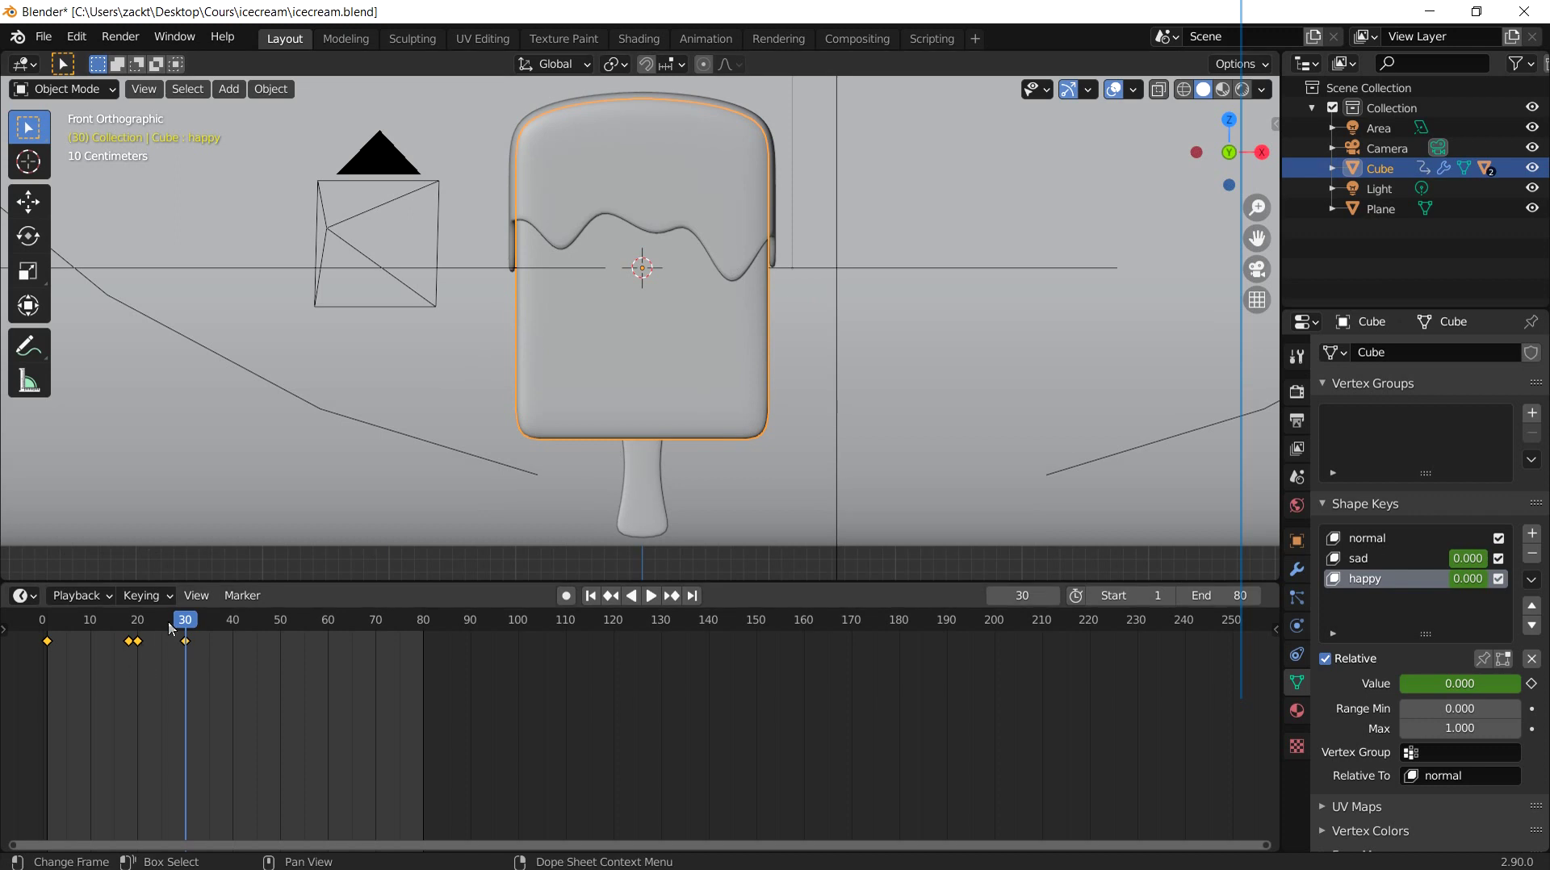
# Step: At frame 40, turn the popsicle another 180° on Z to face front and key its rotation
pyautogui.moveTo(190, 629); pyautogui.dragTo(232, 629)
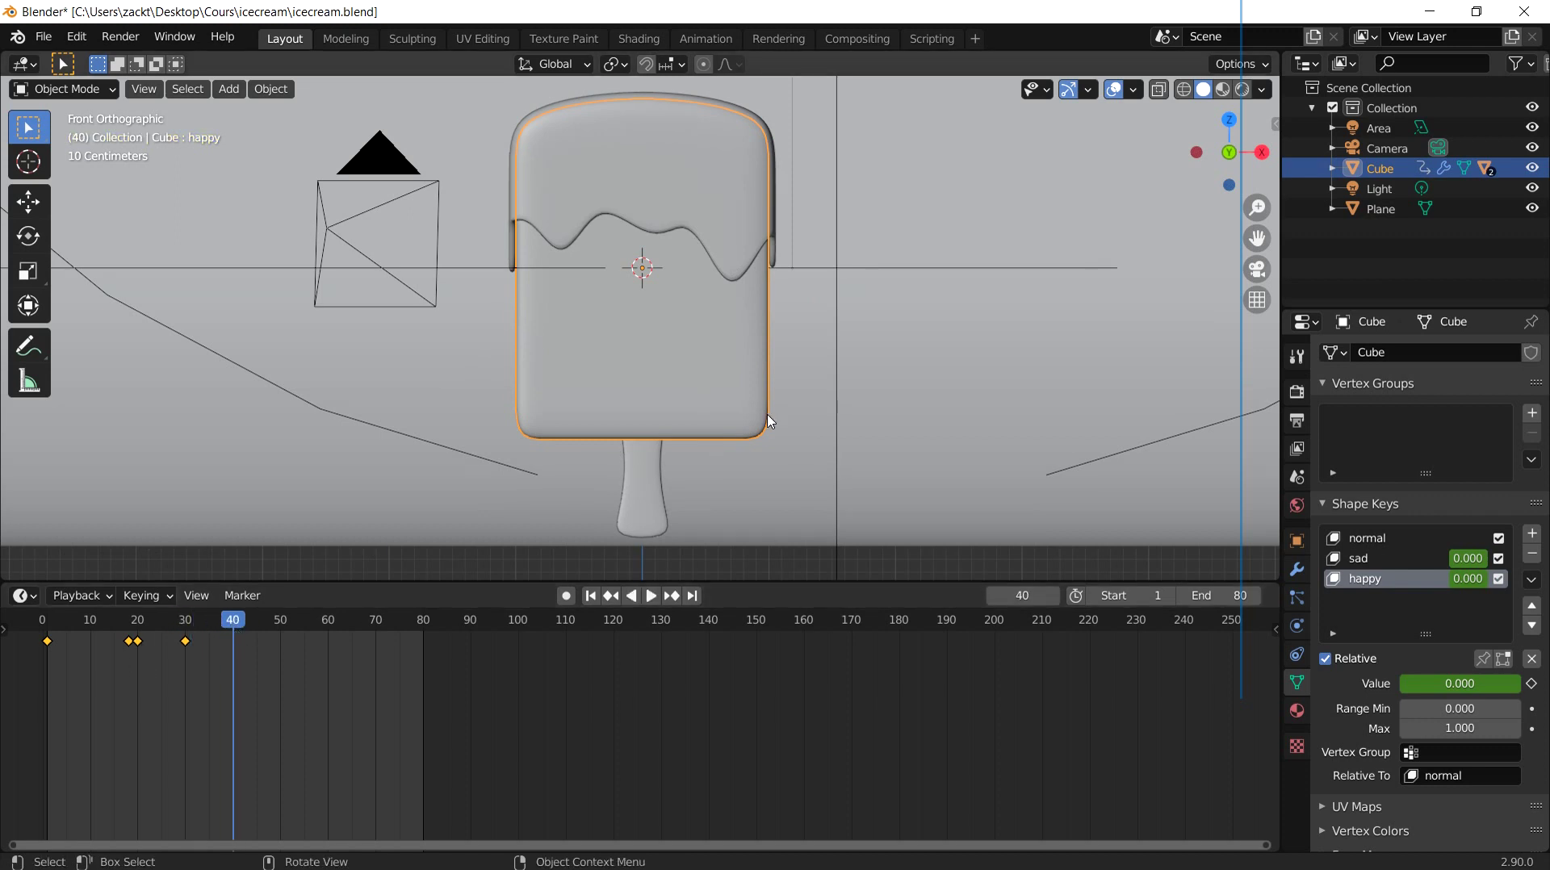
pyautogui.press('r')
pyautogui.press('z')
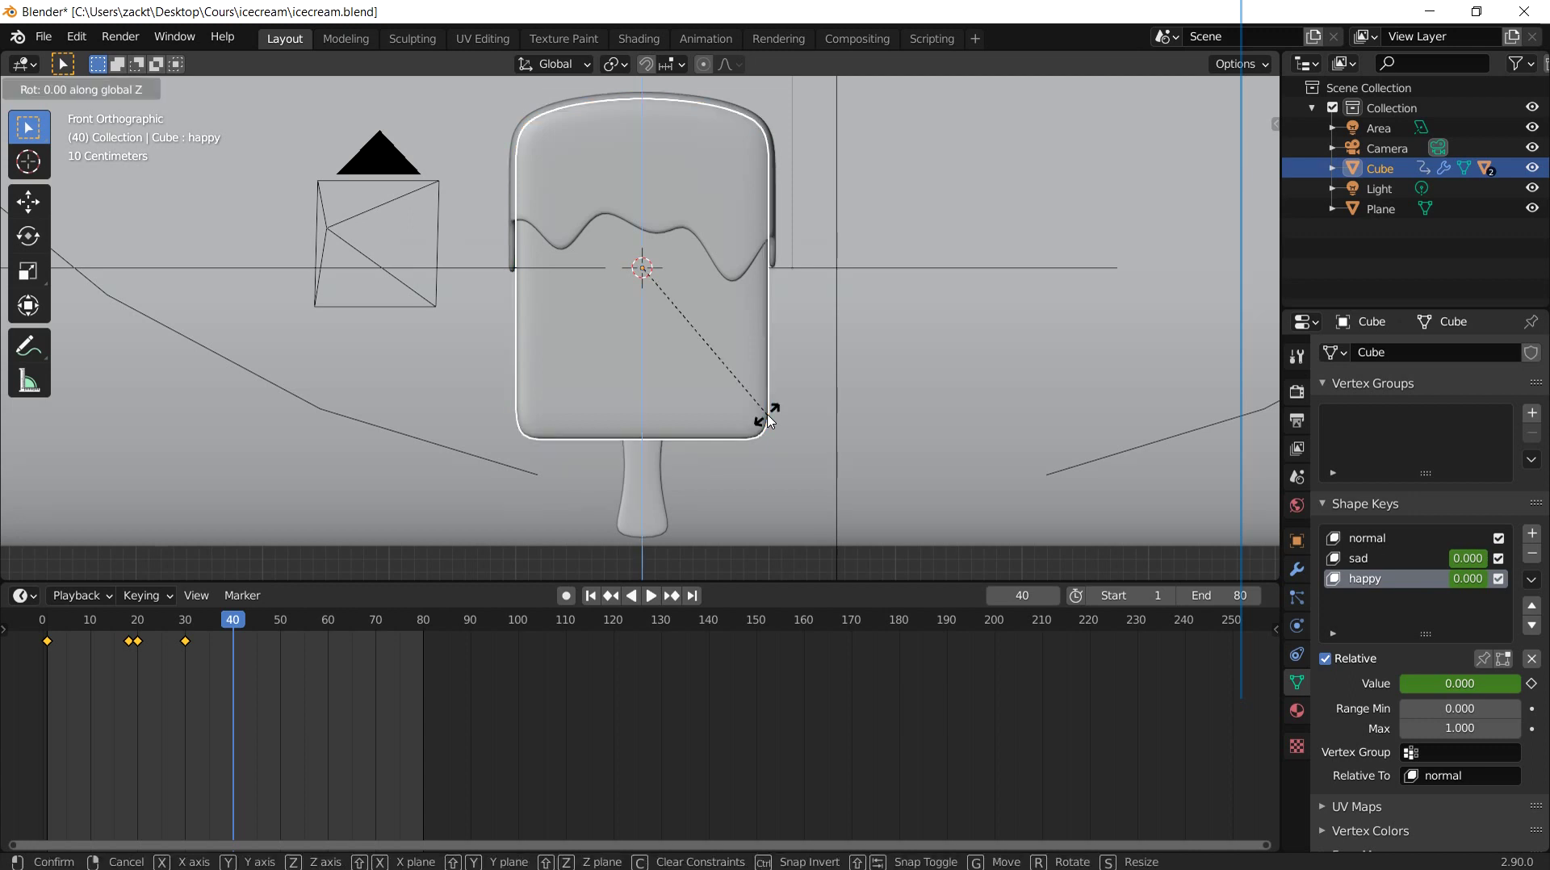
pyautogui.press('1')
pyautogui.press('8')
pyautogui.press('0')
pyautogui.press('Return')
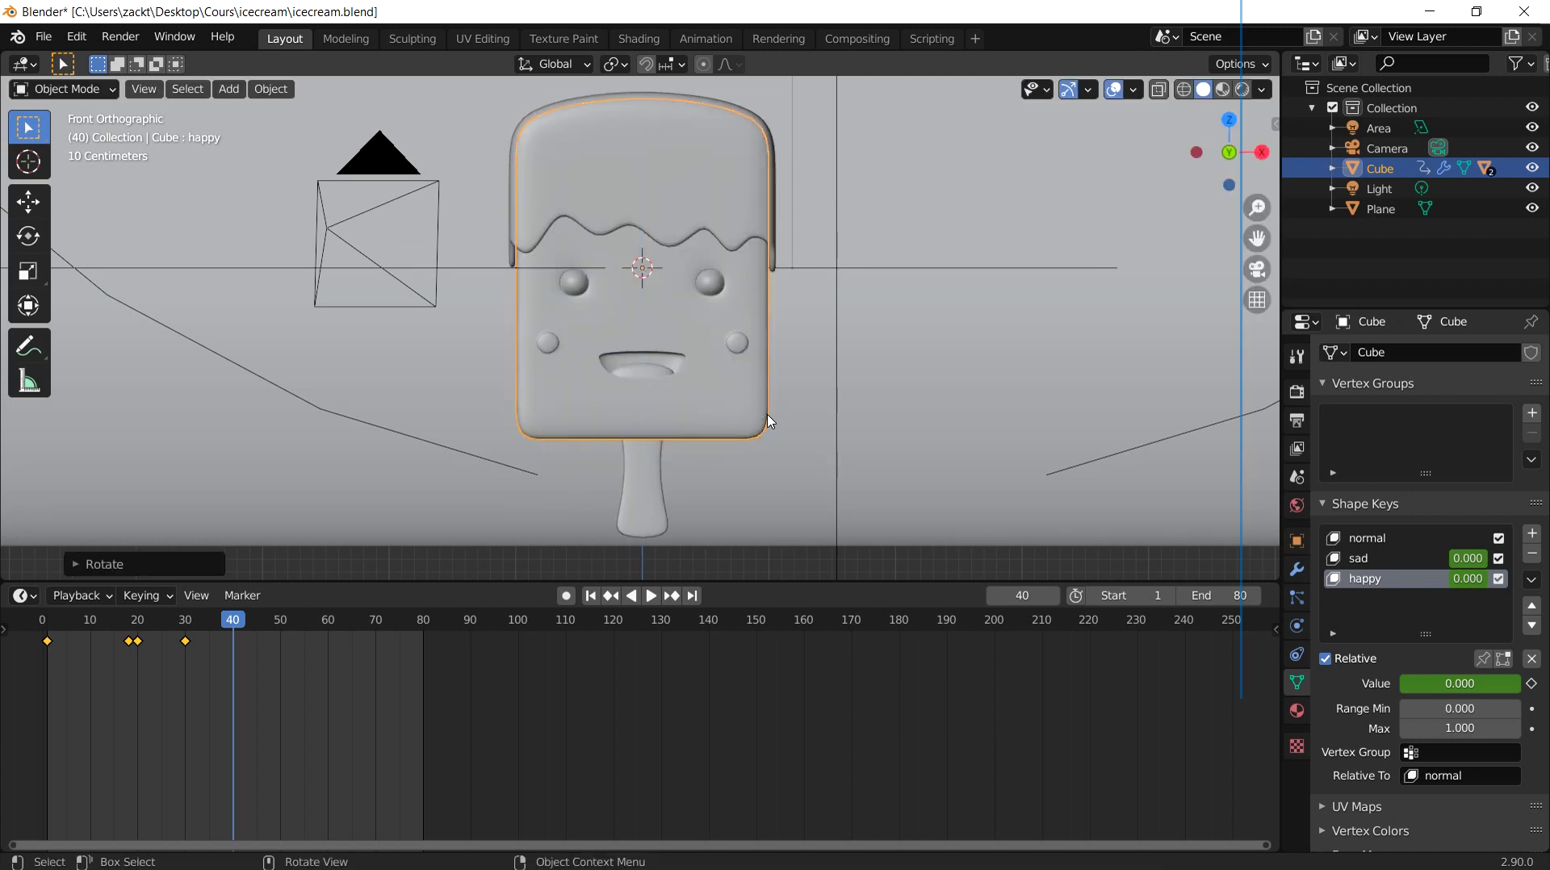
pyautogui.press('i')
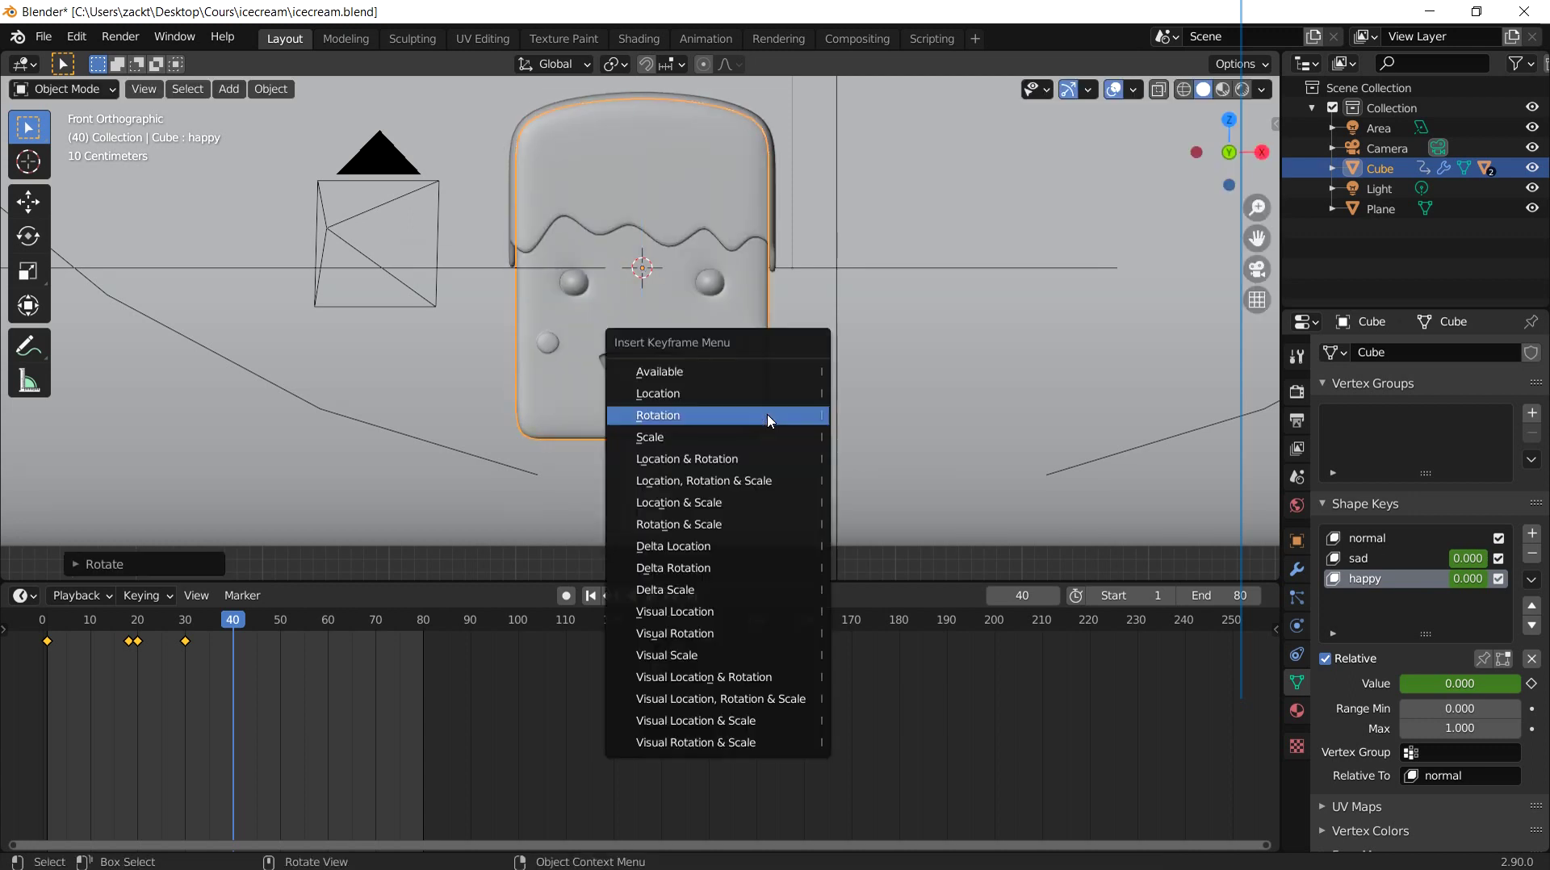
pyautogui.click(768, 415)
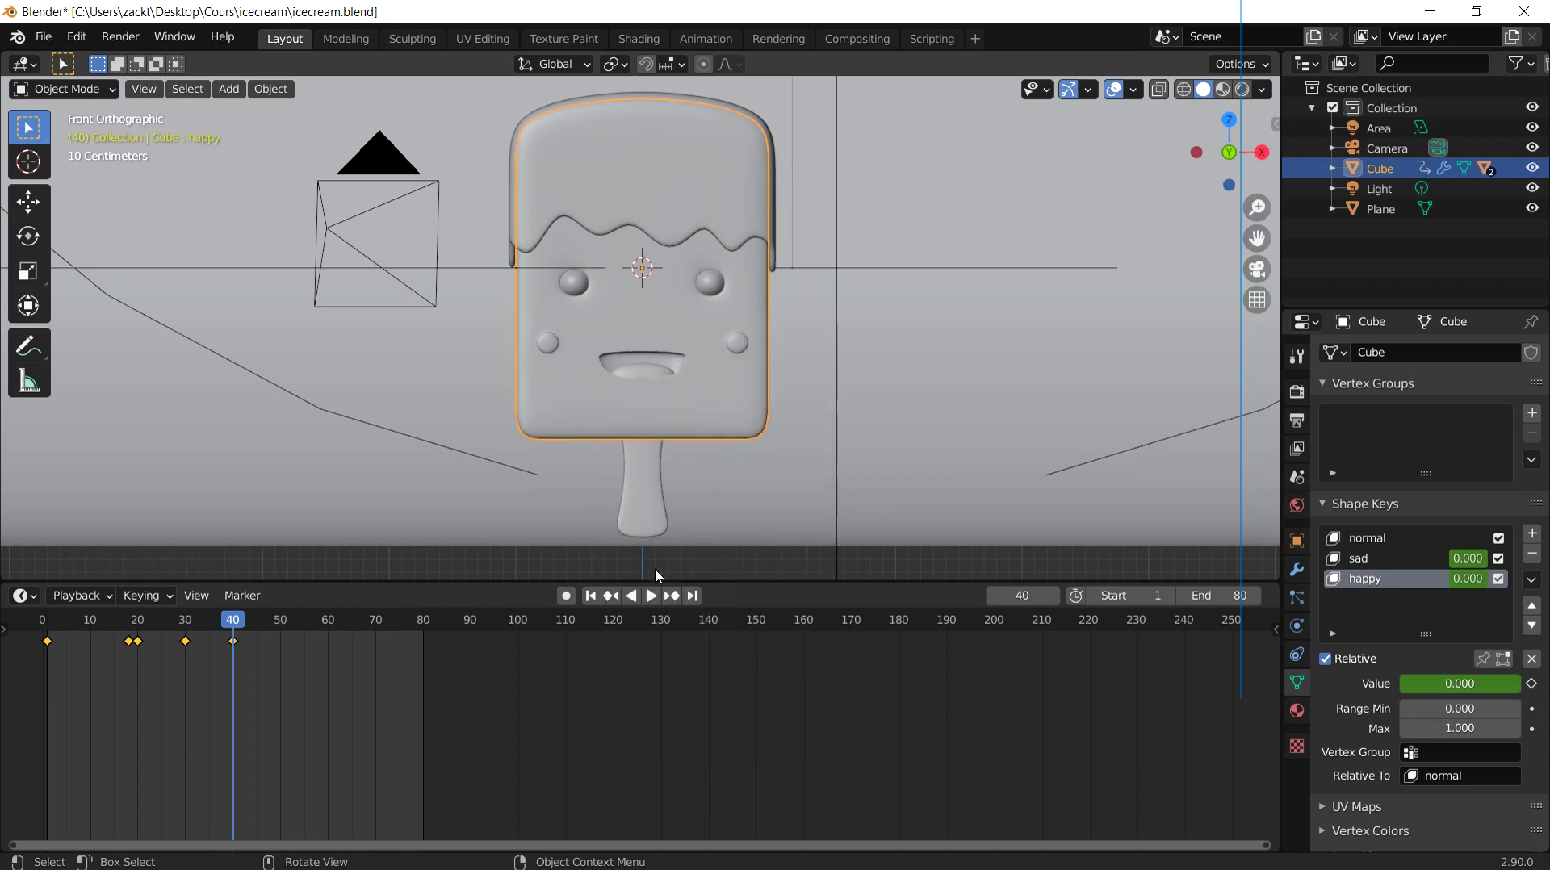
pyautogui.click(590, 595)
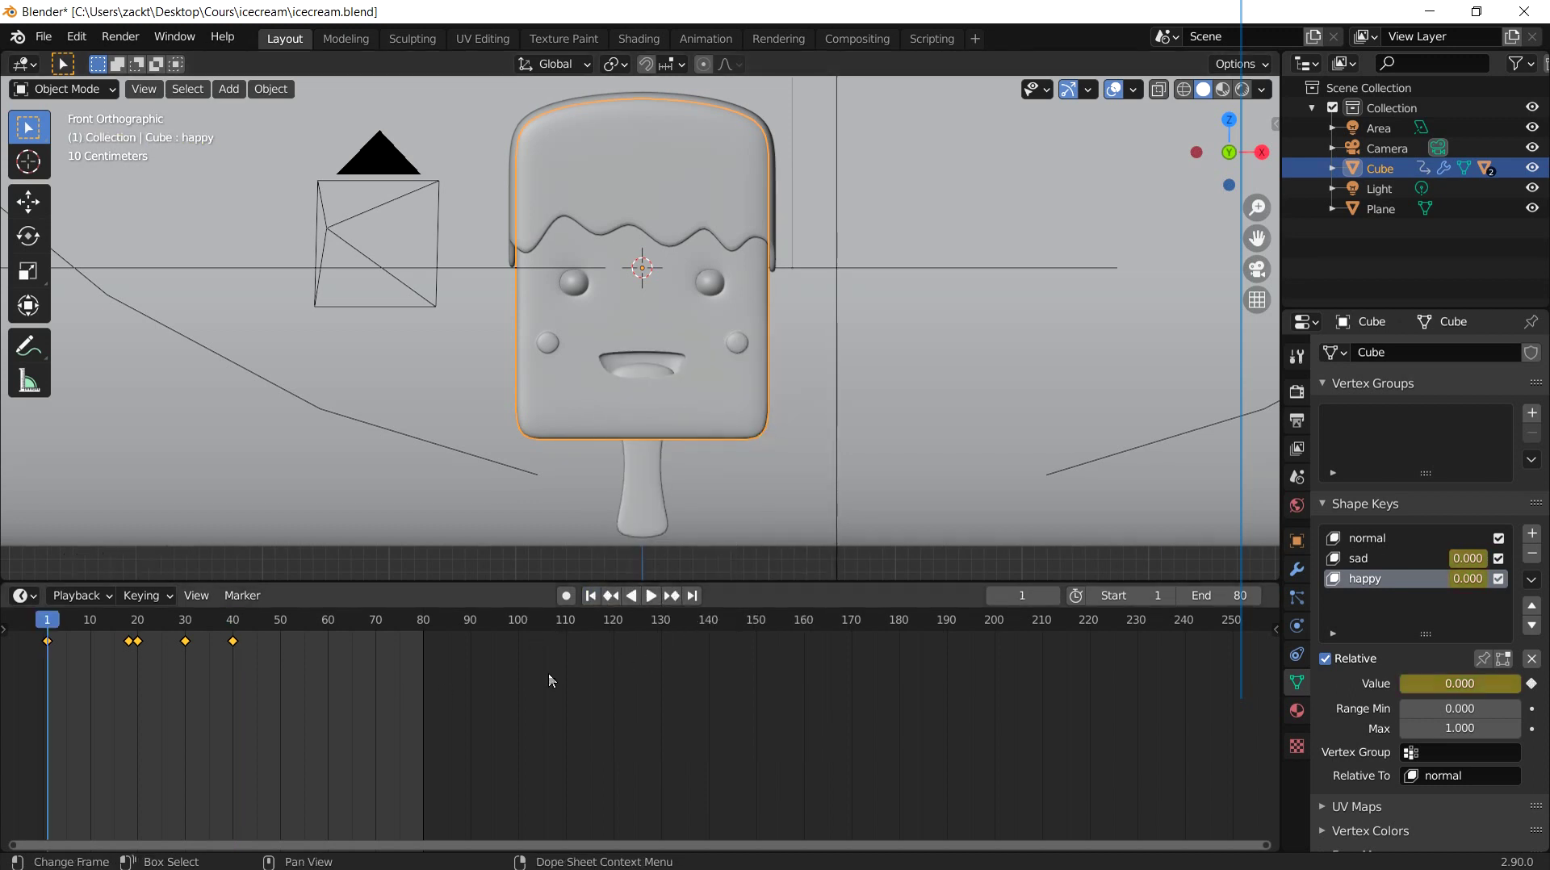
pyautogui.moveTo(678, 468)
pyautogui.mouseDown(button='middle')
pyautogui.moveTo(709, 439)
pyautogui.moveTo(757, 448)
pyautogui.moveTo(700, 482)
pyautogui.mouseUp(button='middle')
pyautogui.click(651, 597)
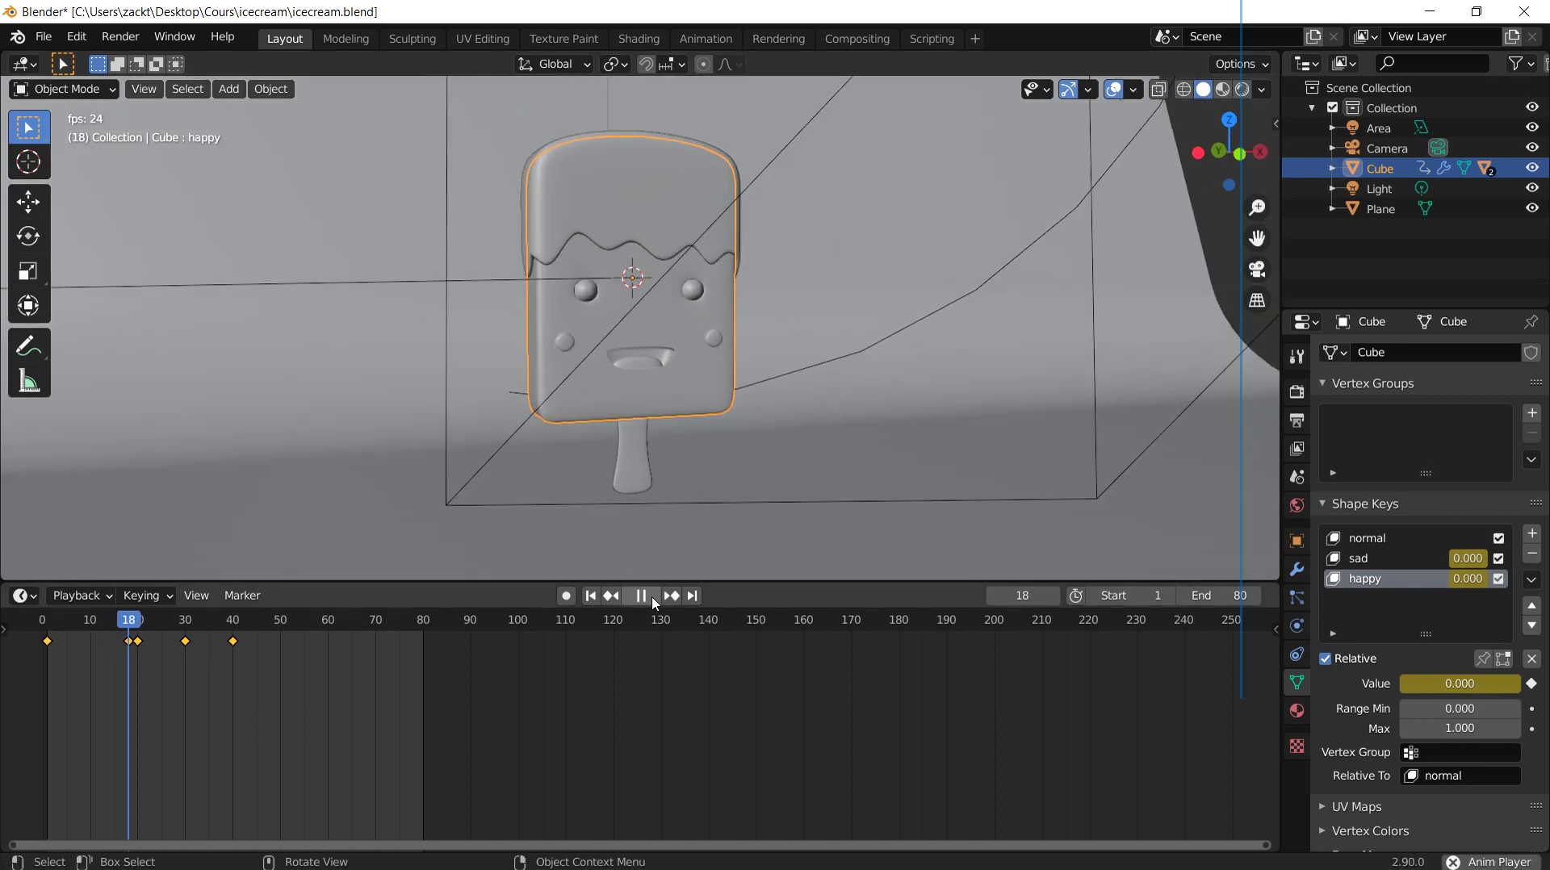
pyautogui.press('space')
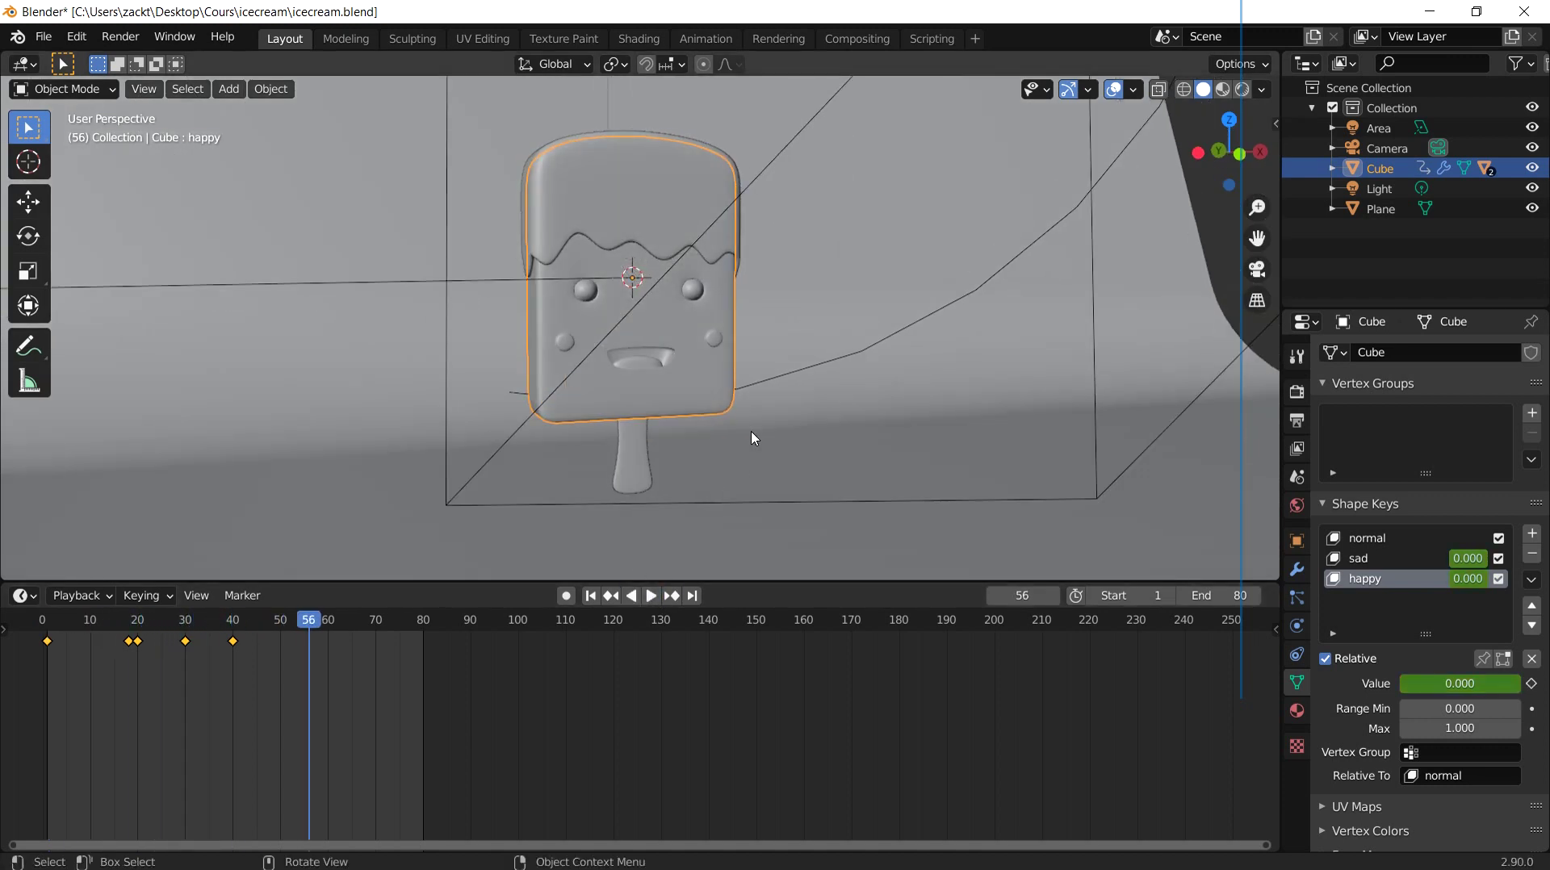
pyautogui.press('KP_1')
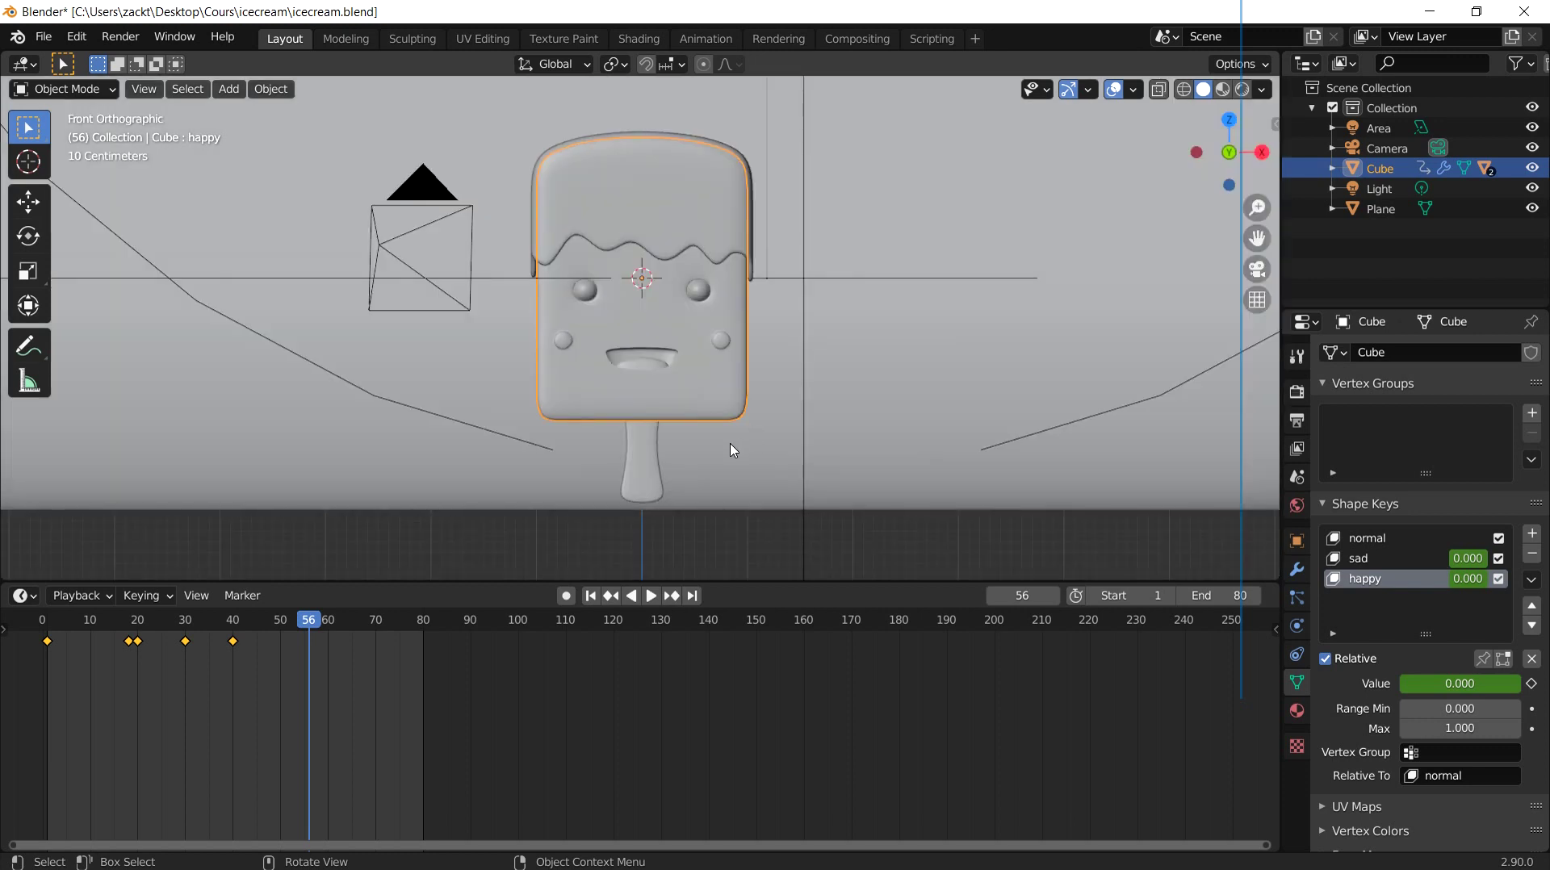
pyautogui.scroll(3, 554, 487)
pyautogui.moveTo(310, 625); pyautogui.dragTo(137, 642)
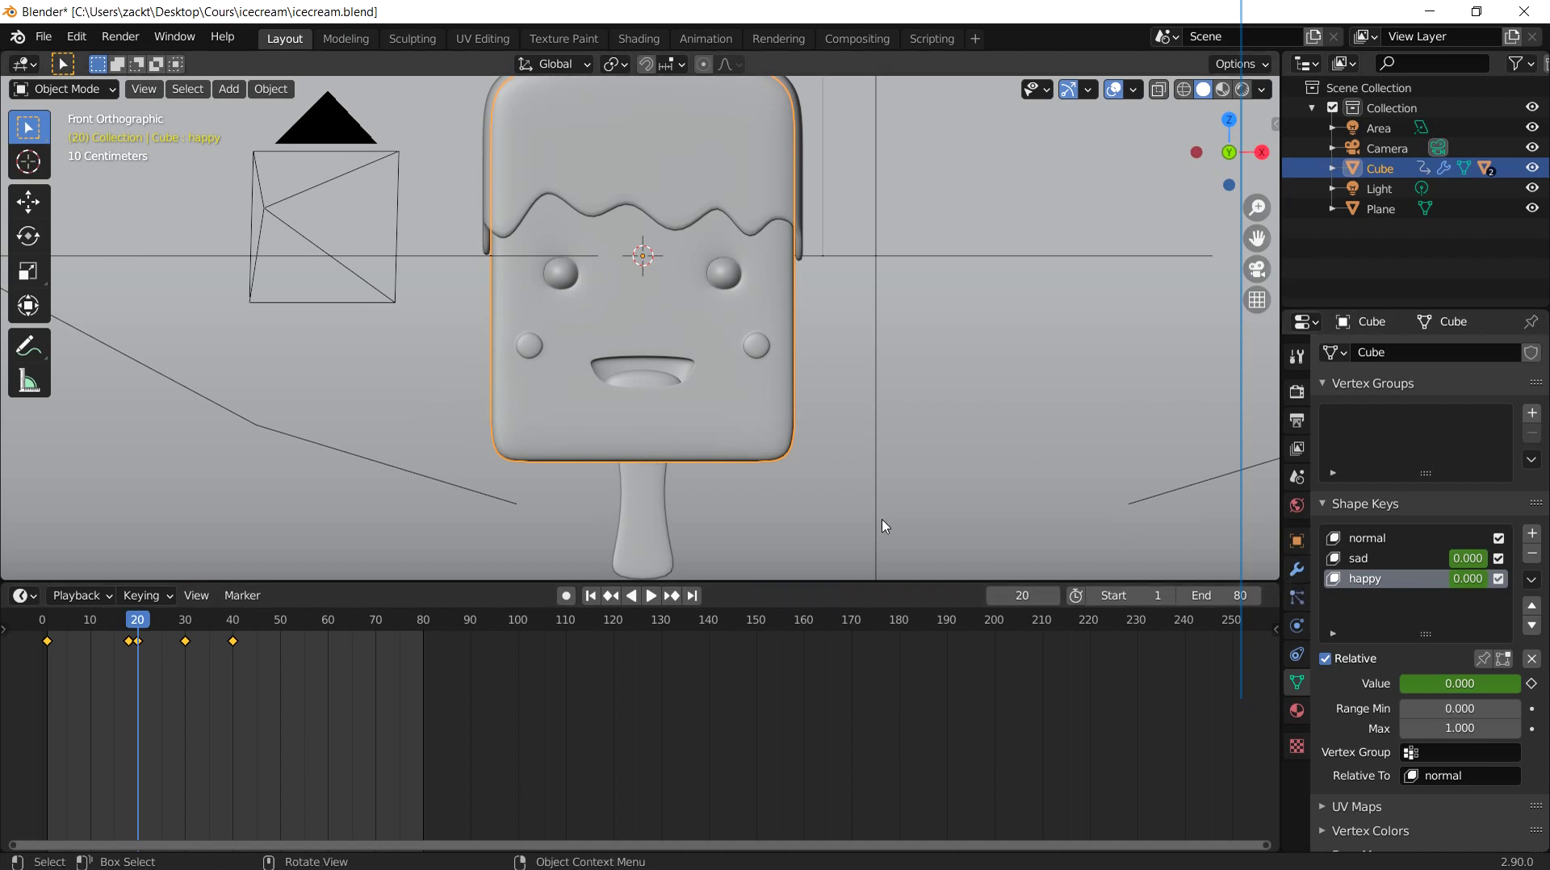
# Step: Add a Simple Deform twist modifier to the popsicle body
pyautogui.click(1296, 569)
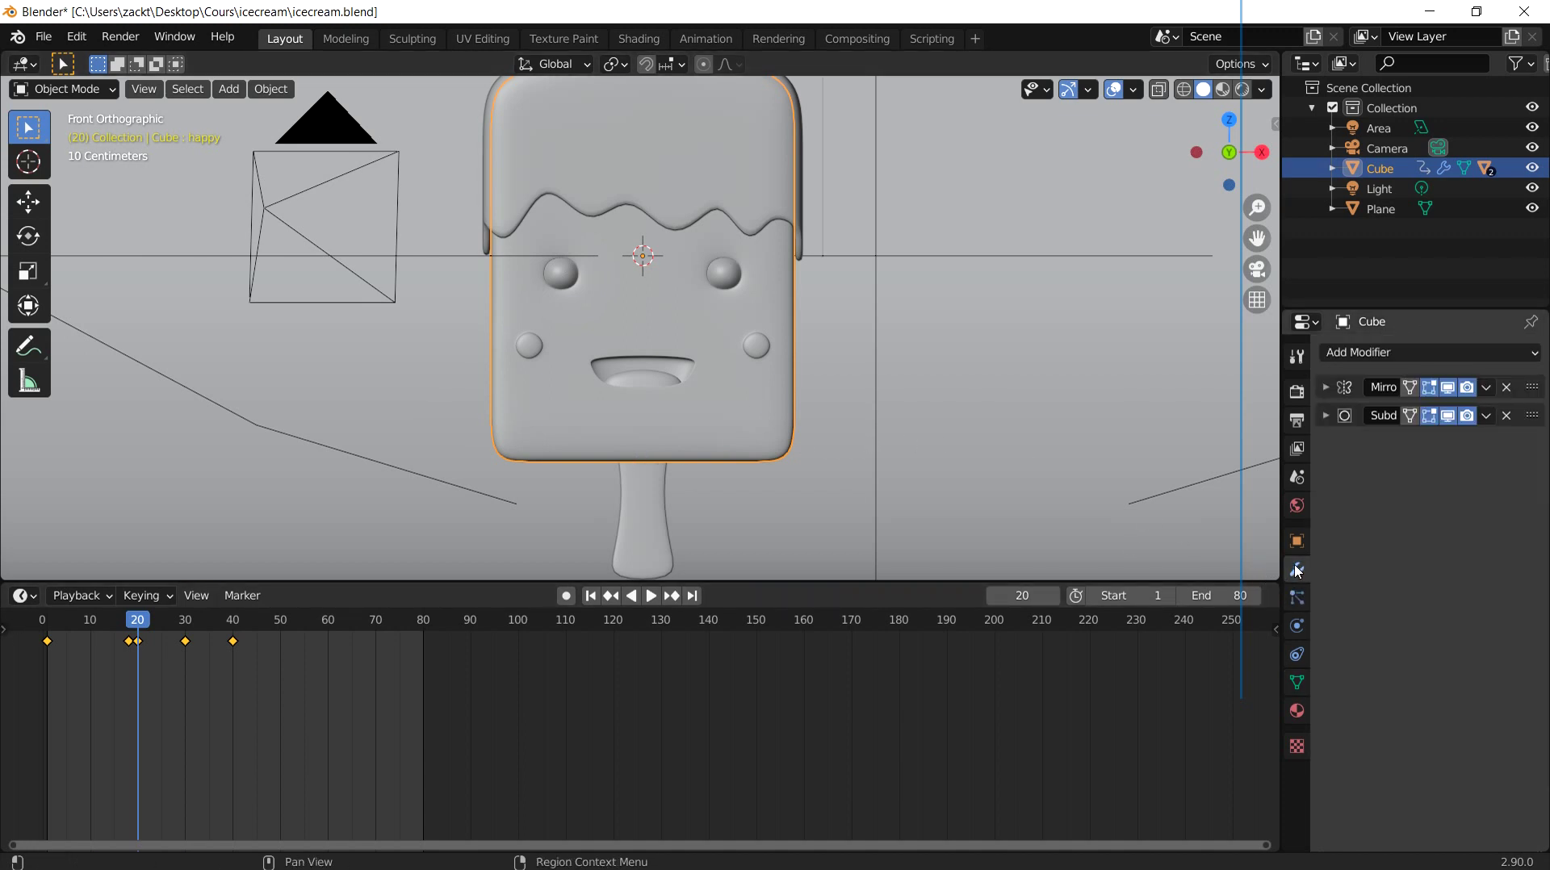
pyautogui.click(1528, 355)
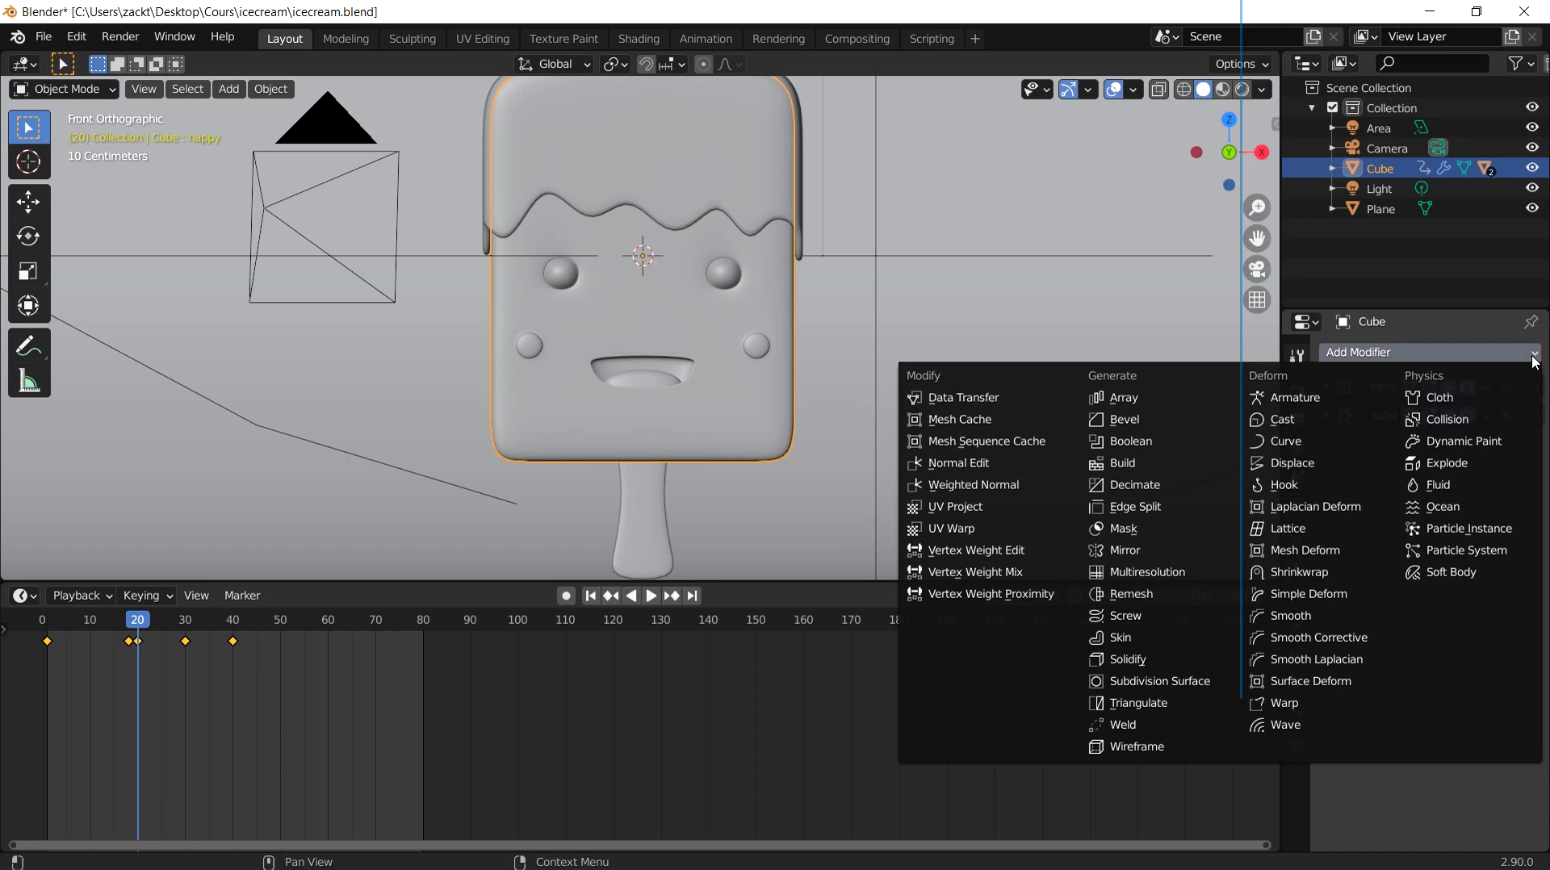
pyautogui.click(1313, 600)
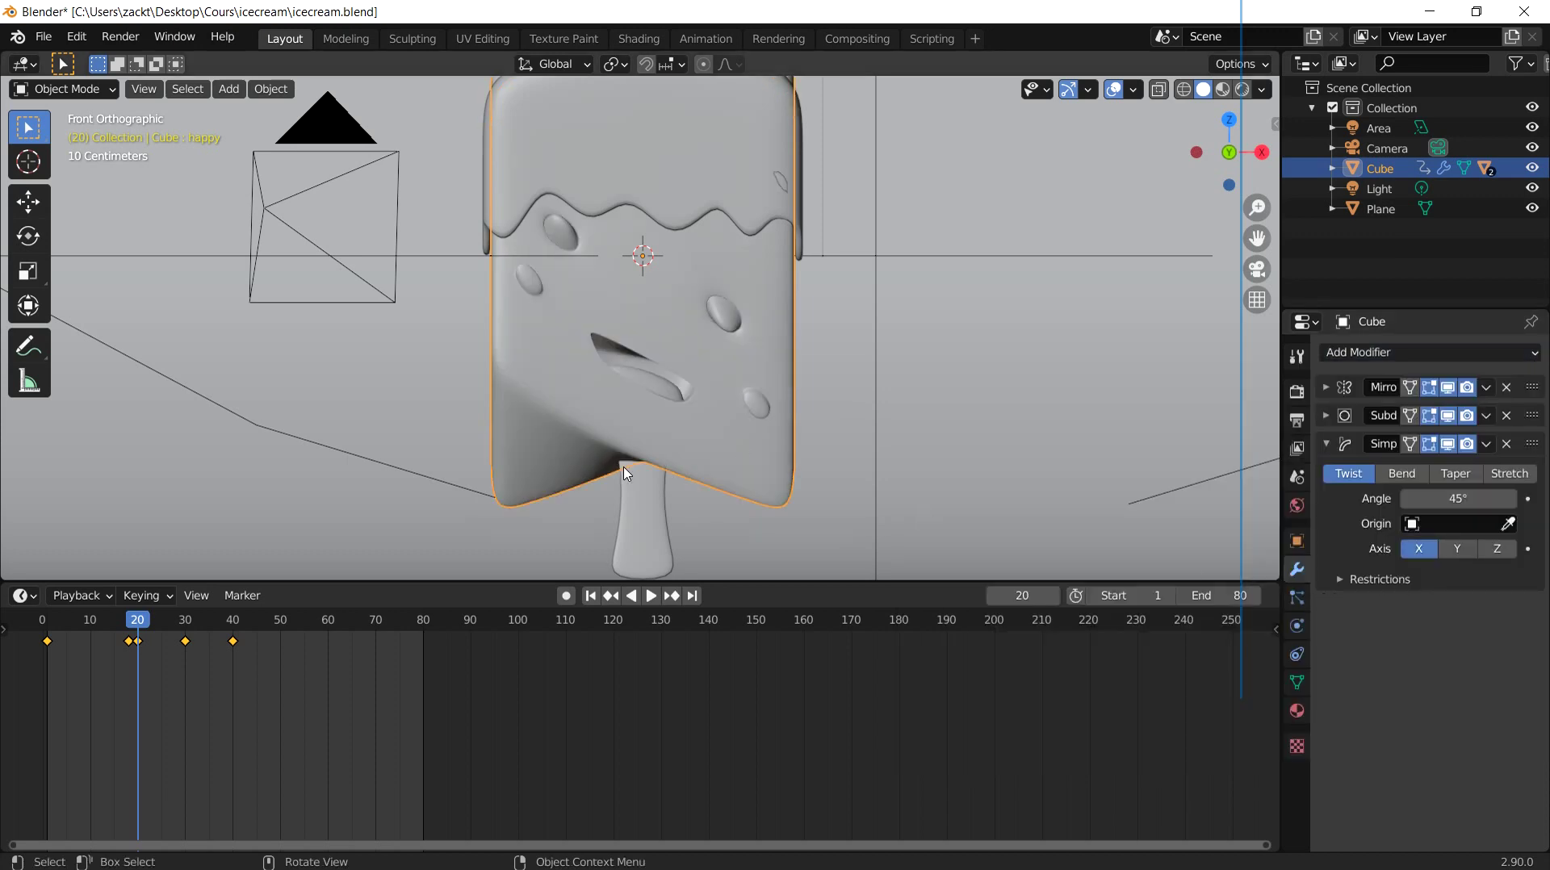
pyautogui.moveTo(512, 398)
pyautogui.mouseDown(button='middle')
pyautogui.moveTo(702, 397)
pyautogui.moveTo(662, 408)
pyautogui.mouseUp(button='middle')
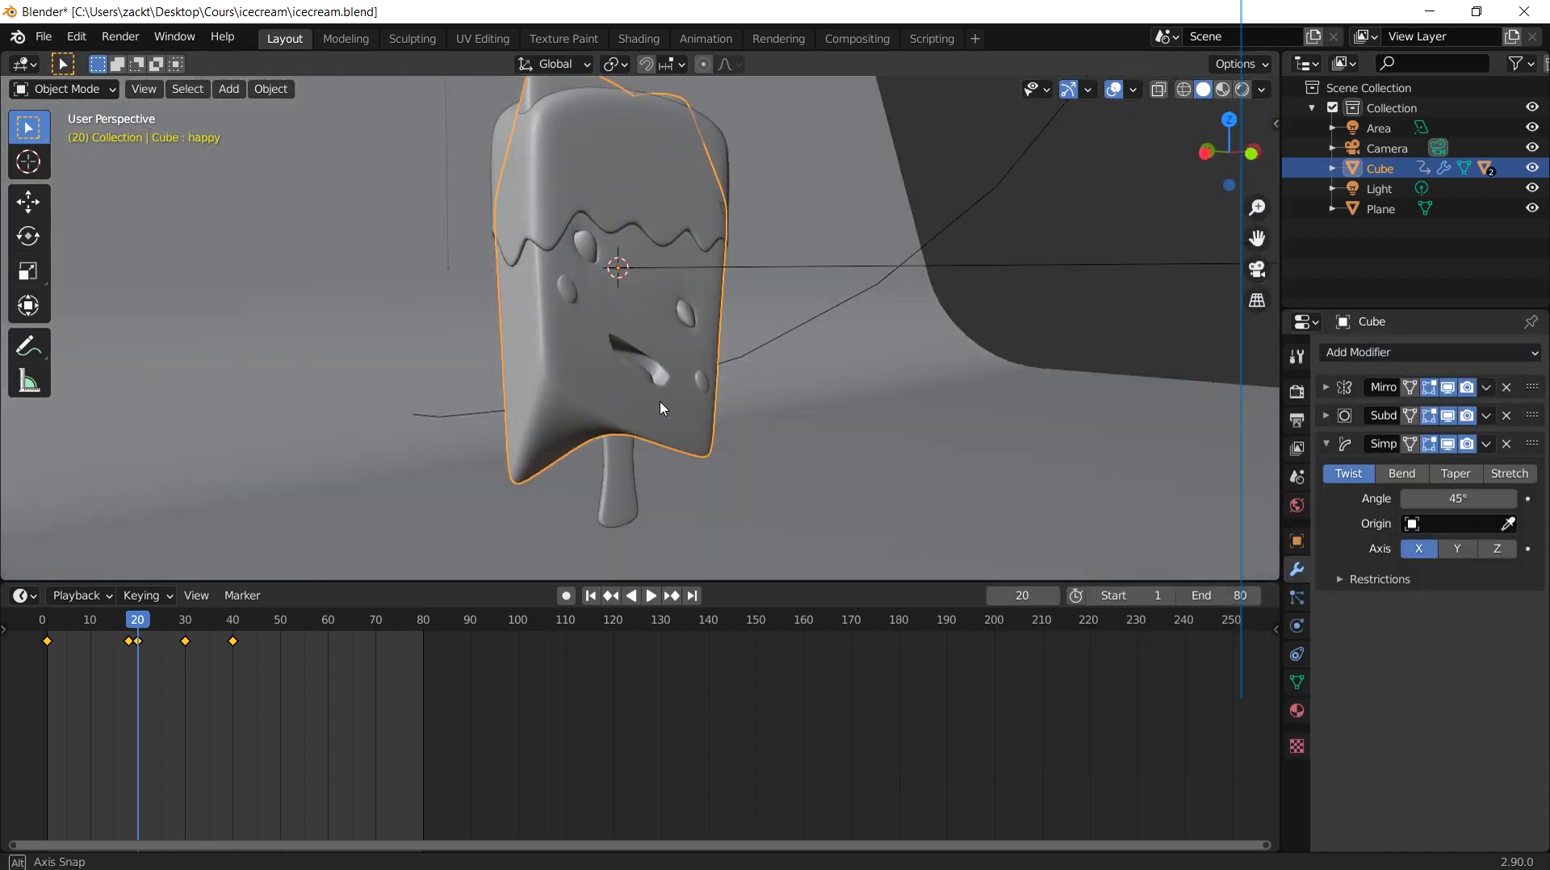
pyautogui.press('KP_1')
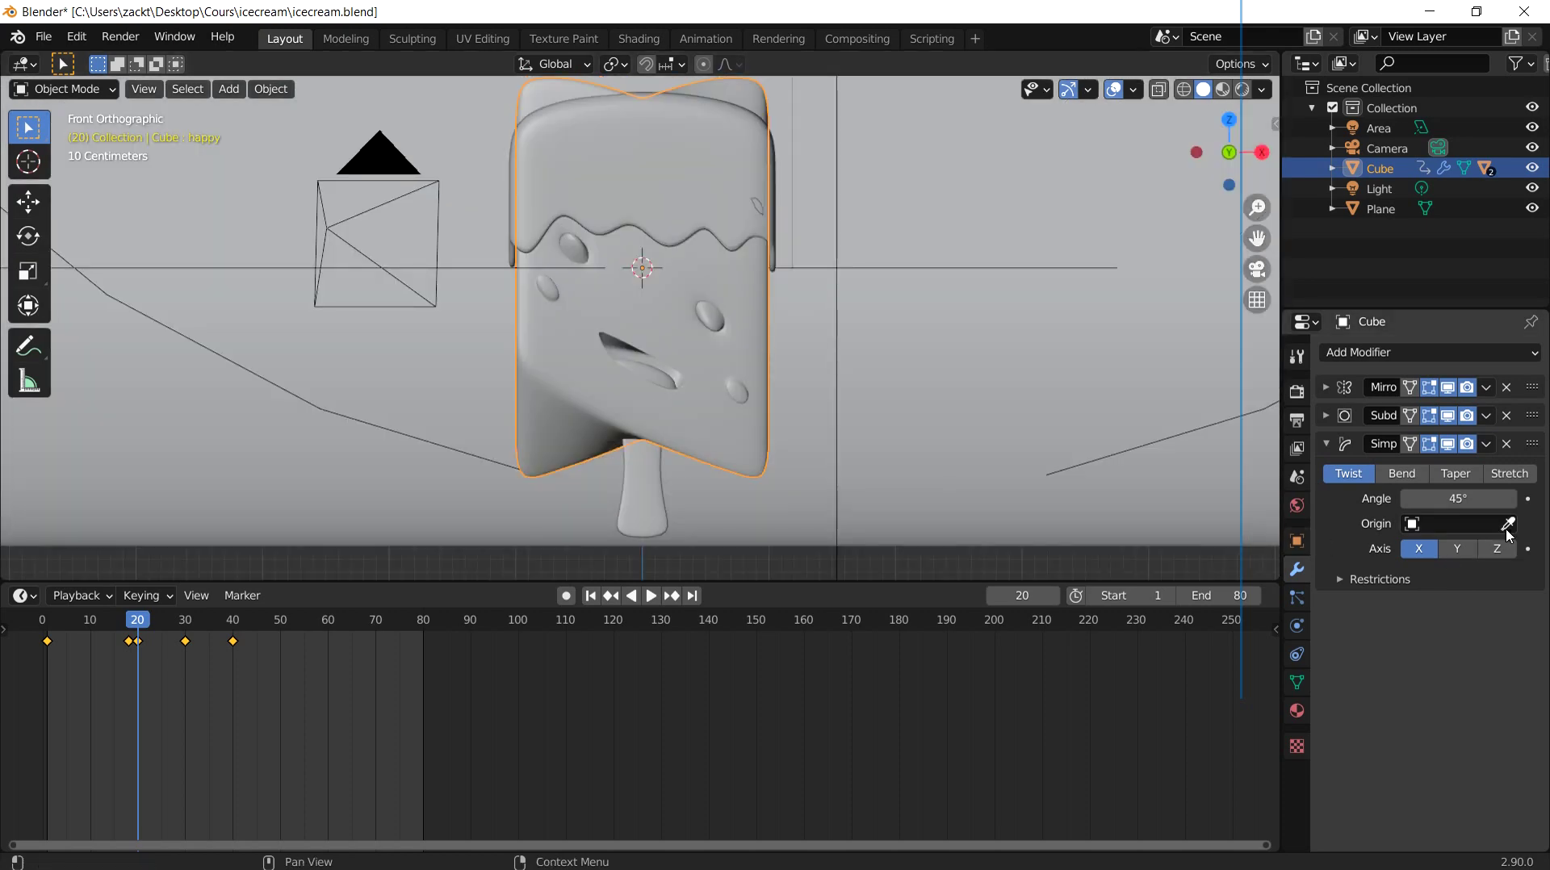
# Step: Set the twist to run around the Z axis with an angle of 0°
pyautogui.click(1497, 549)
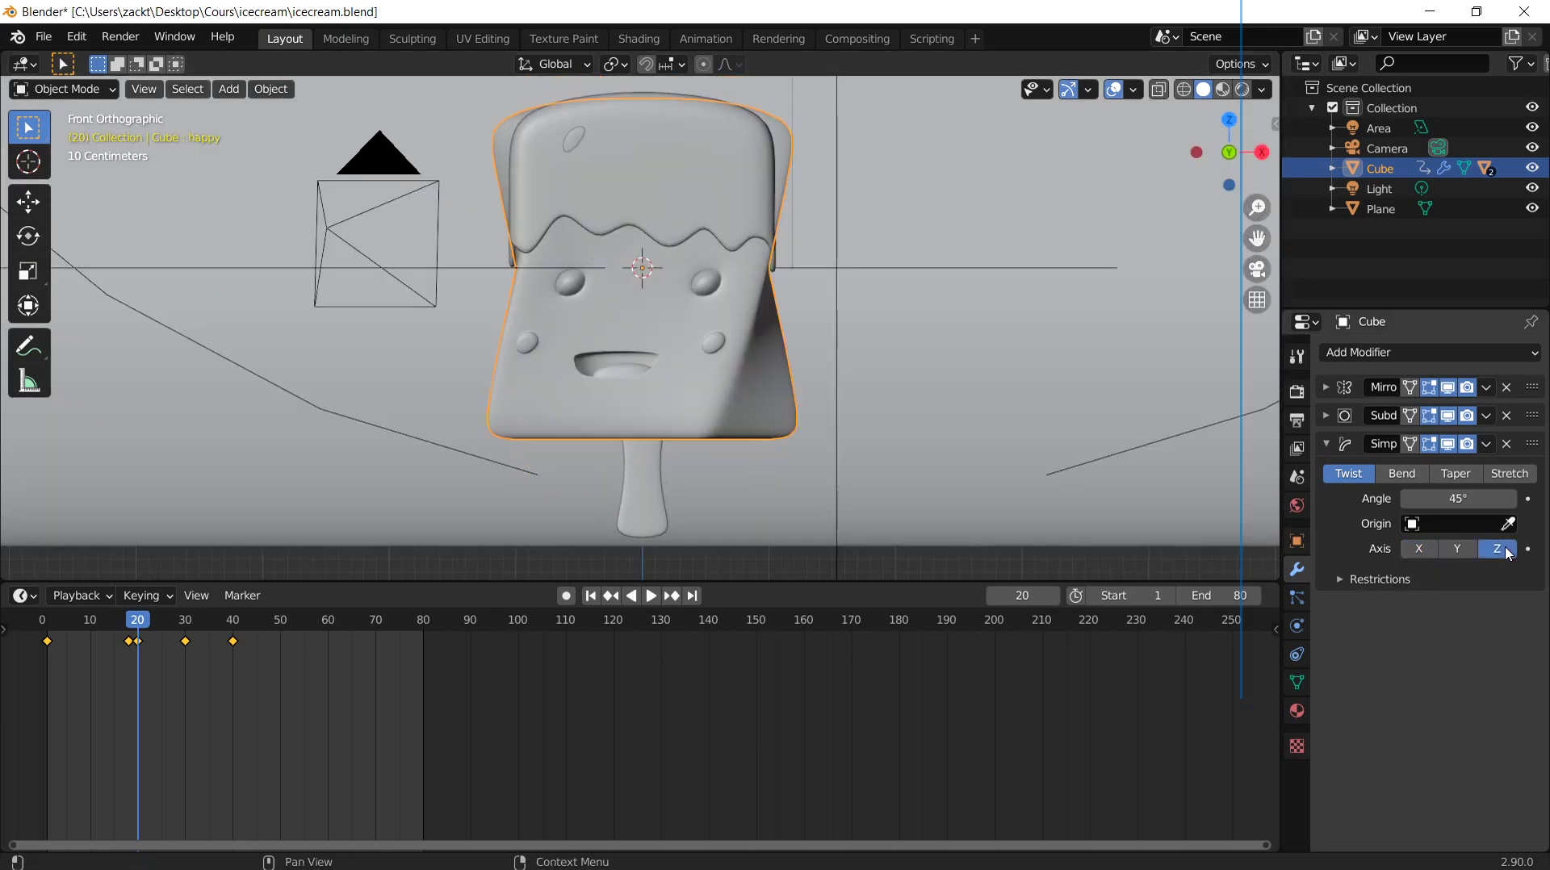
pyautogui.moveTo(594, 387)
pyautogui.mouseDown(button='middle')
pyautogui.moveTo(817, 397)
pyautogui.moveTo(626, 353)
pyautogui.moveTo(844, 331)
pyautogui.moveTo(668, 337)
pyautogui.mouseUp(button='middle')
pyautogui.press('KP_1')
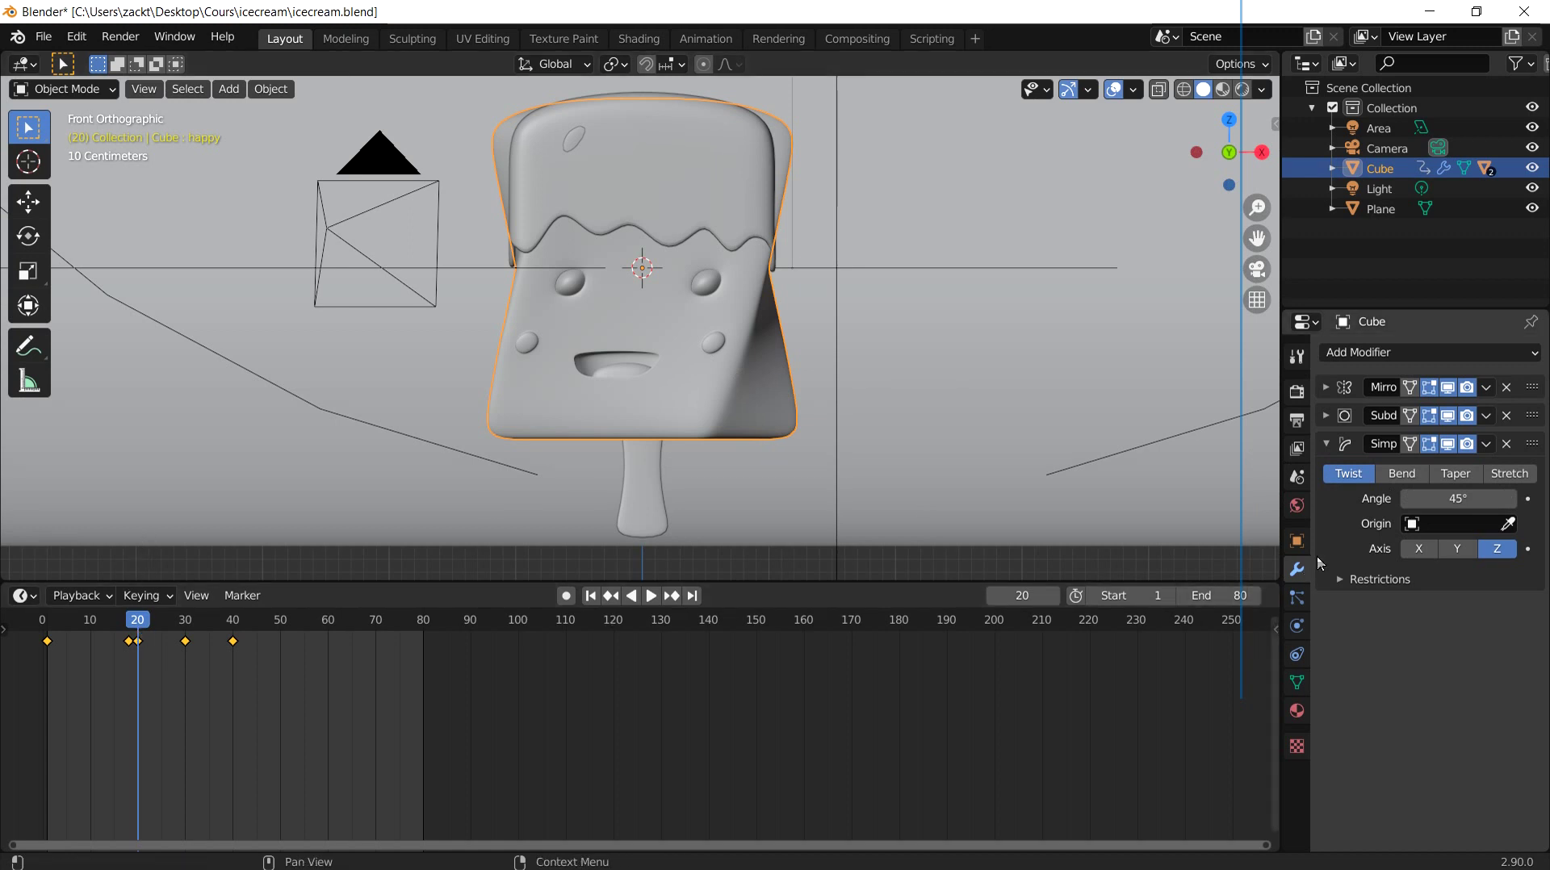
pyautogui.click(1471, 499)
pyautogui.write('0')
pyautogui.press('Return')
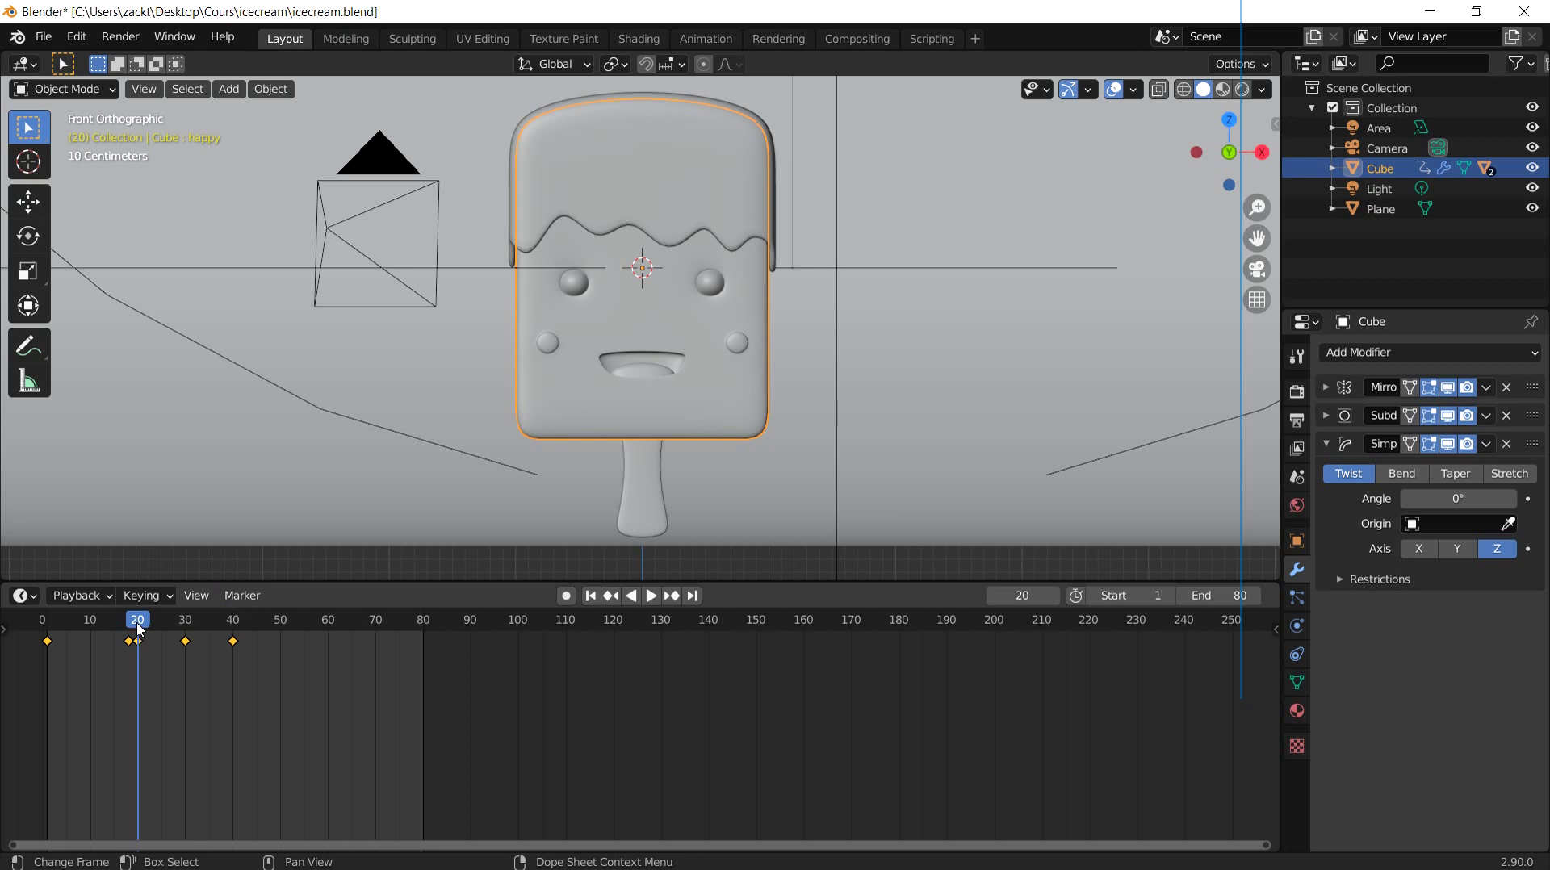
# Step: Try a 90° twist angle at frame 30 and preview it, scrubbing back to frame 20
pyautogui.hotkey('shift', 'ctrl', 'space')
pyautogui.moveTo(138, 632); pyautogui.dragTo(141, 632)
pyautogui.moveTo(139, 634); pyautogui.dragTo(188, 638)
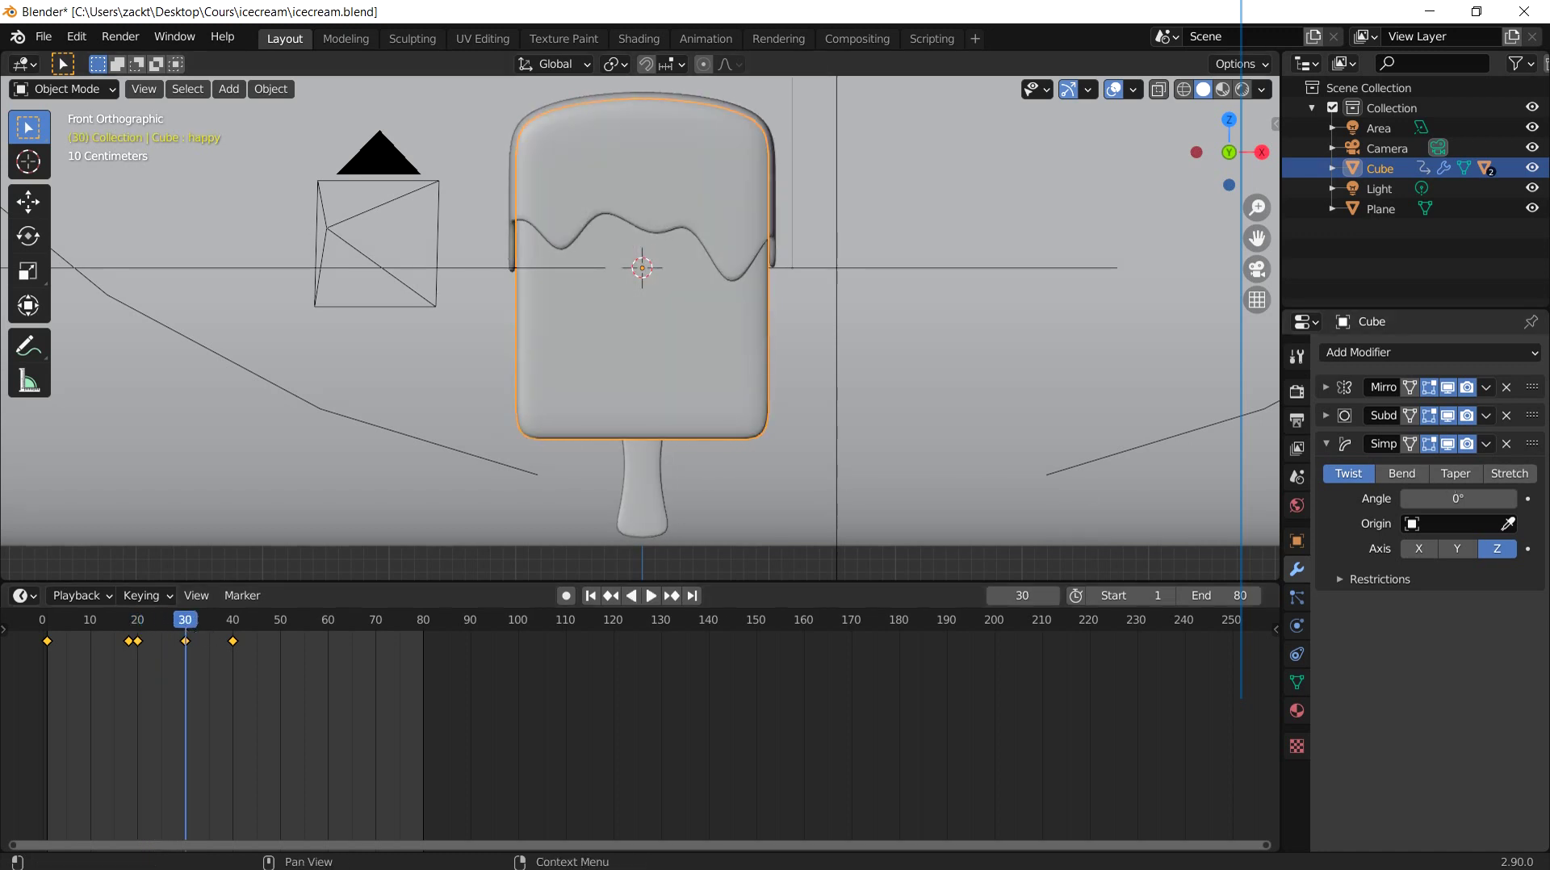
pyautogui.click(1483, 498)
pyautogui.write('0')
pyautogui.press('Return')
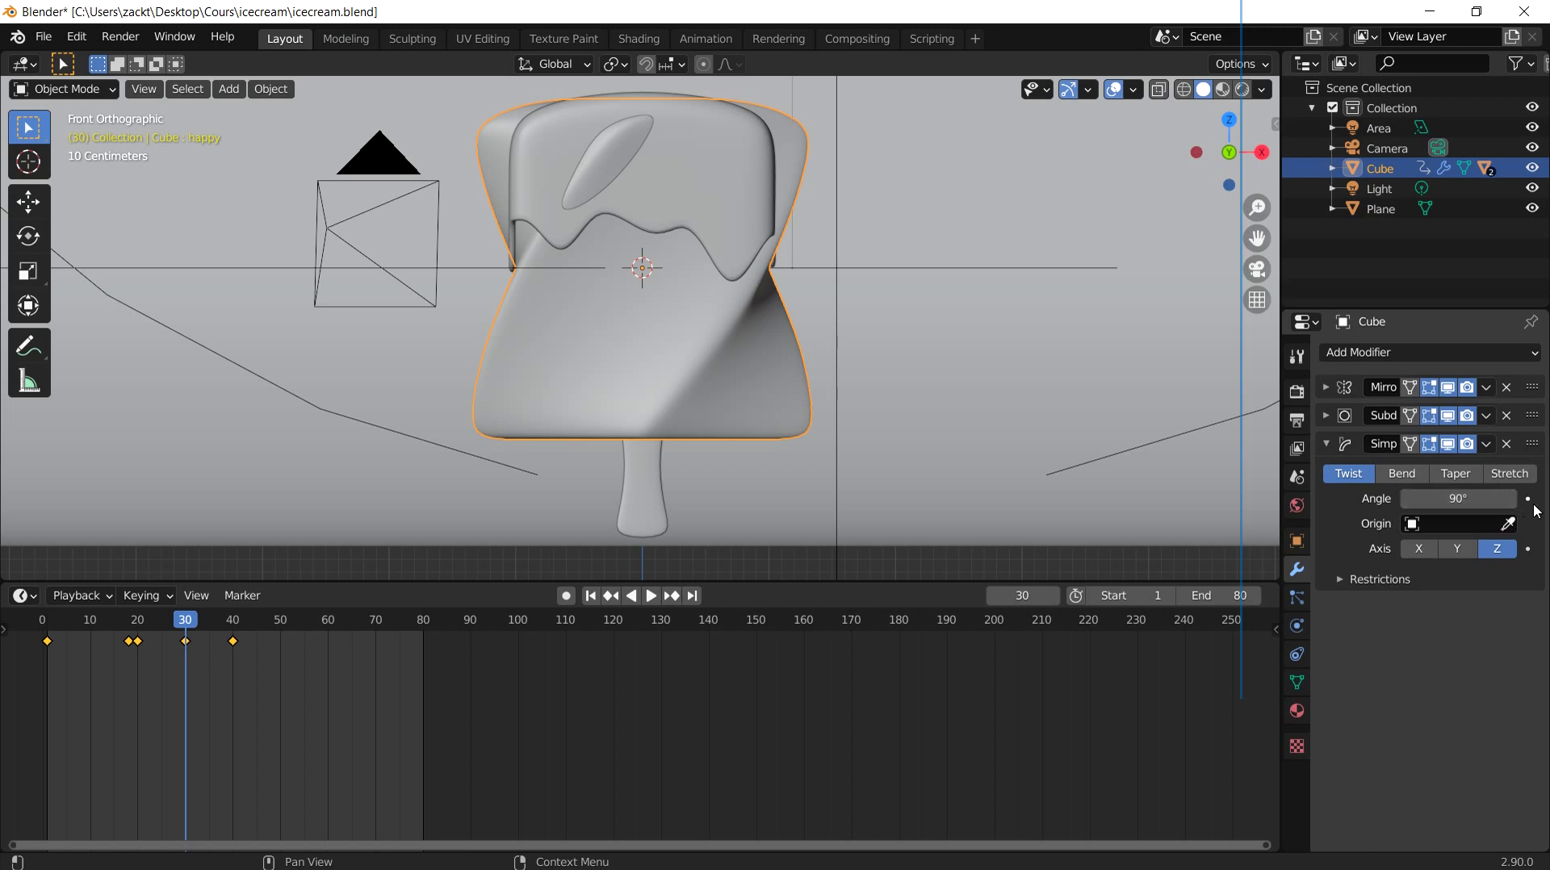
pyautogui.click(172, 629)
pyautogui.press('space')
pyautogui.moveTo(173, 628); pyautogui.dragTo(138, 629)
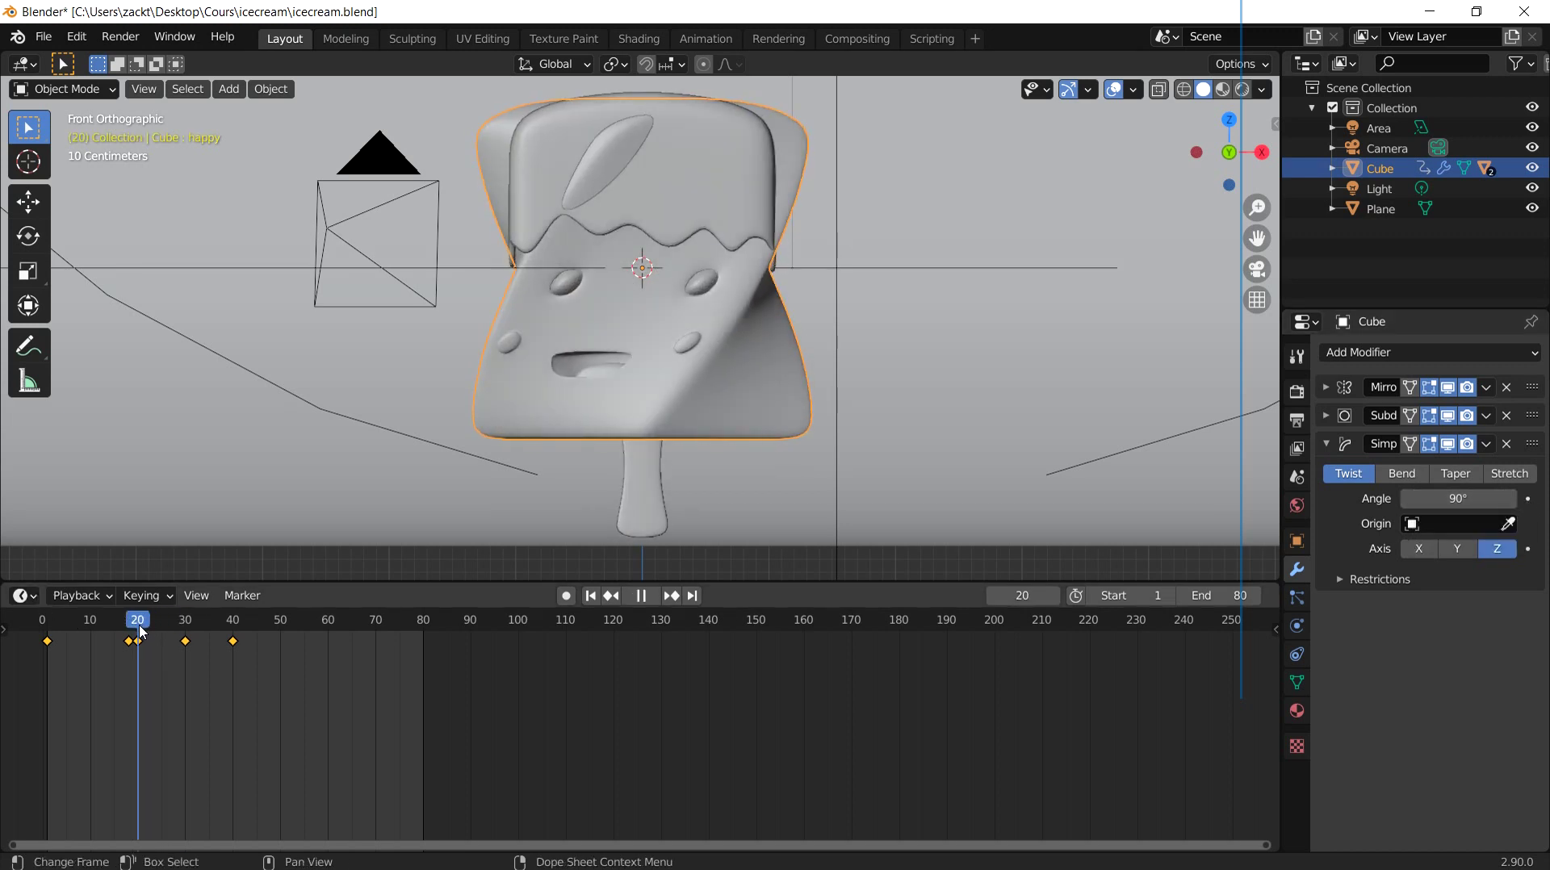
pyautogui.press('space')
# Step: Keyframe the body's twist angle at 0° on frame 20
pyautogui.click(1457, 503)
pyautogui.write('0')
pyautogui.press('Return')
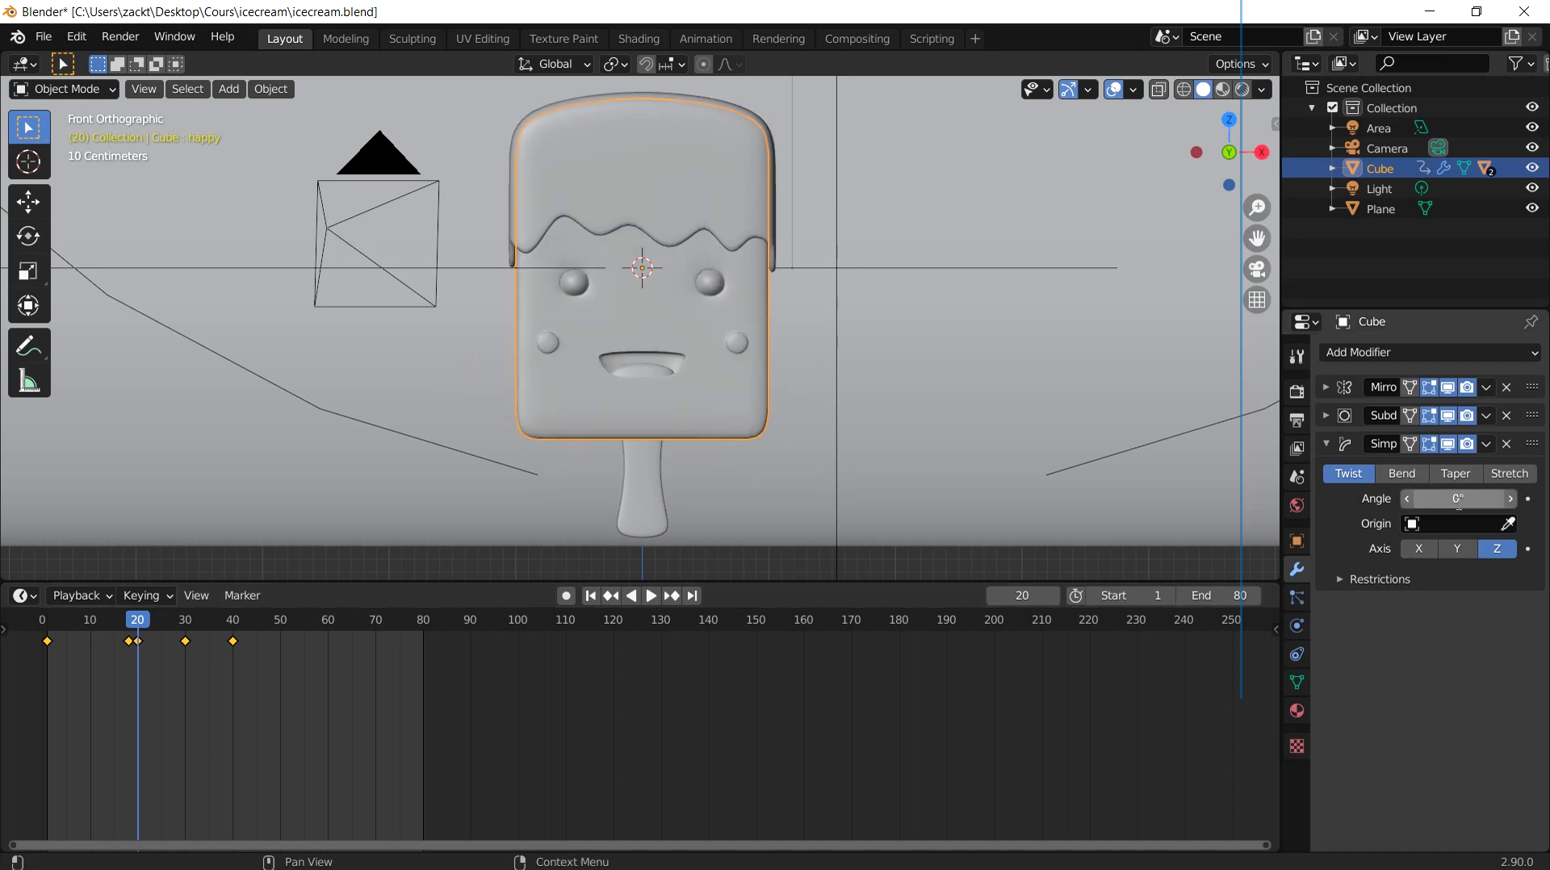
pyautogui.click(1527, 499)
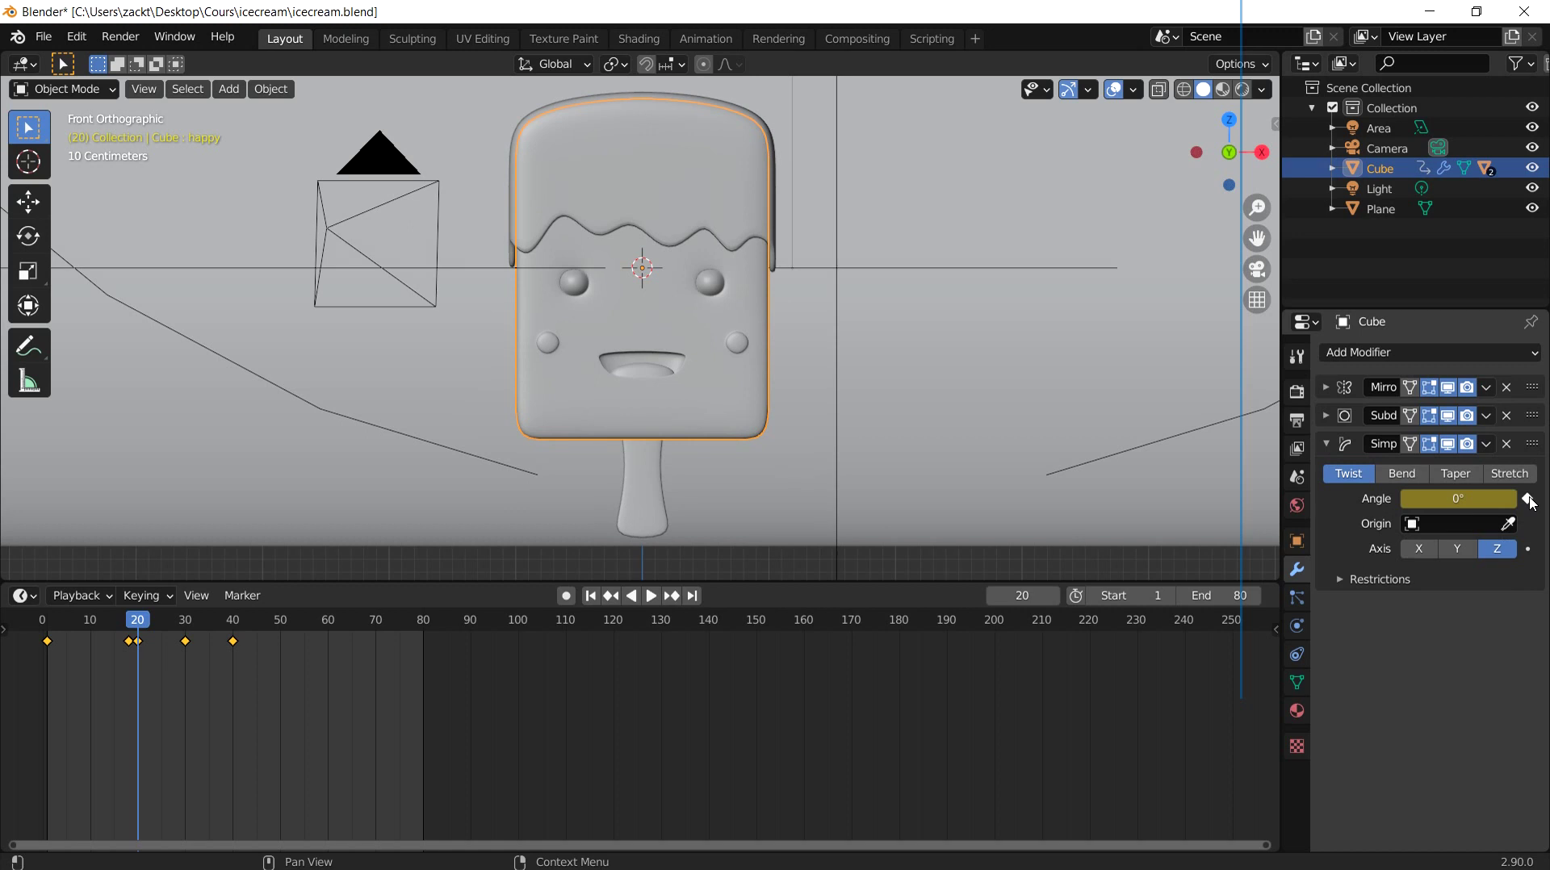
# Step: Keyframe the twist angle at 90° on frame 30
pyautogui.press('space')
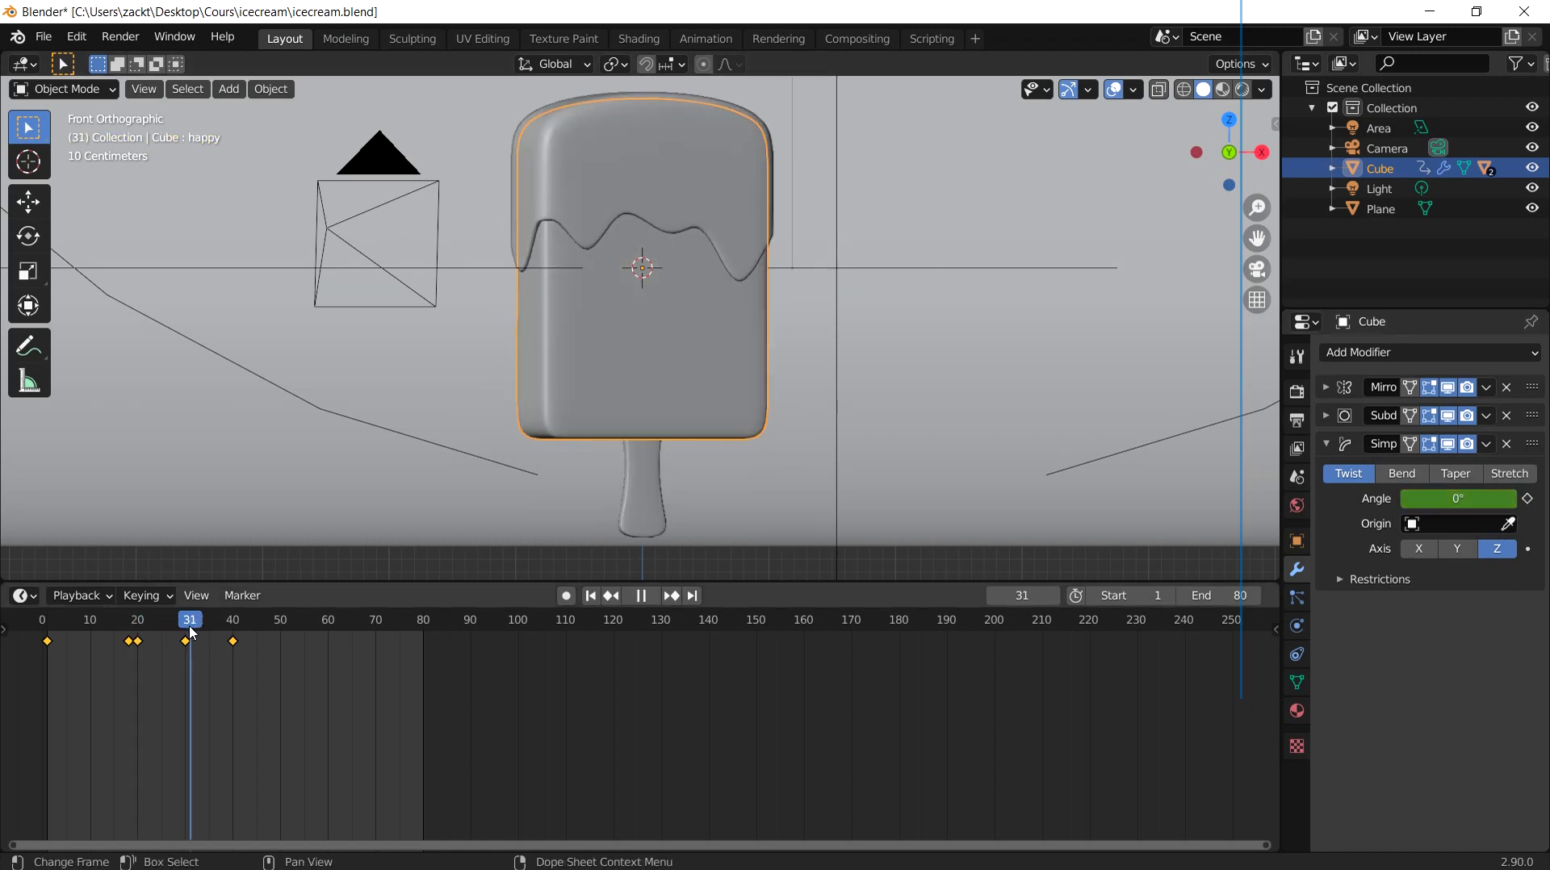
pyautogui.press('space')
pyautogui.click(1466, 498)
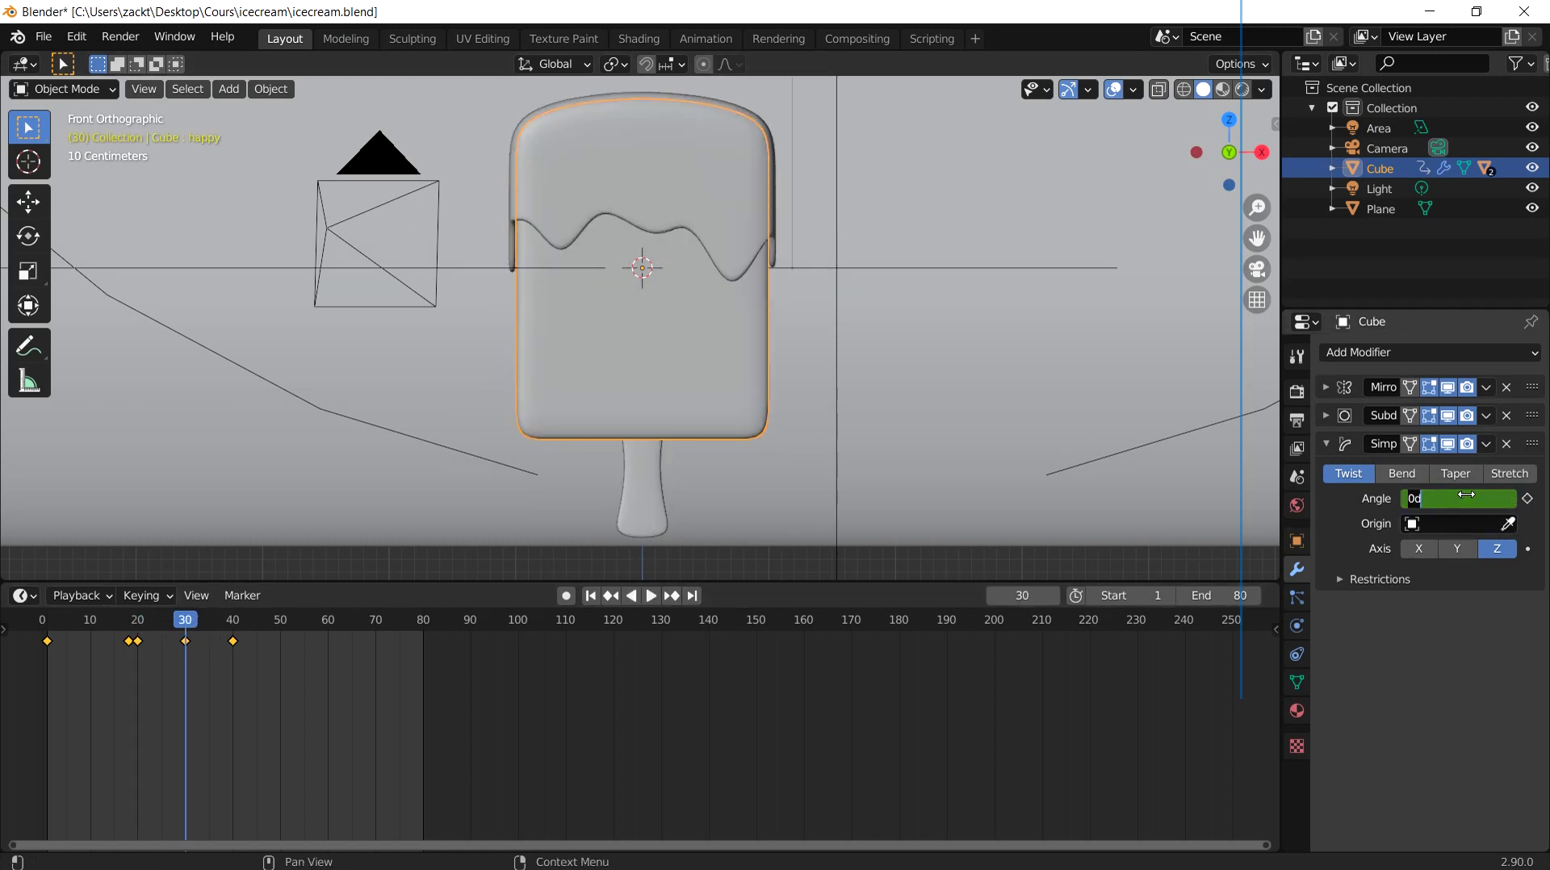
pyautogui.write('90')
pyautogui.press('Return')
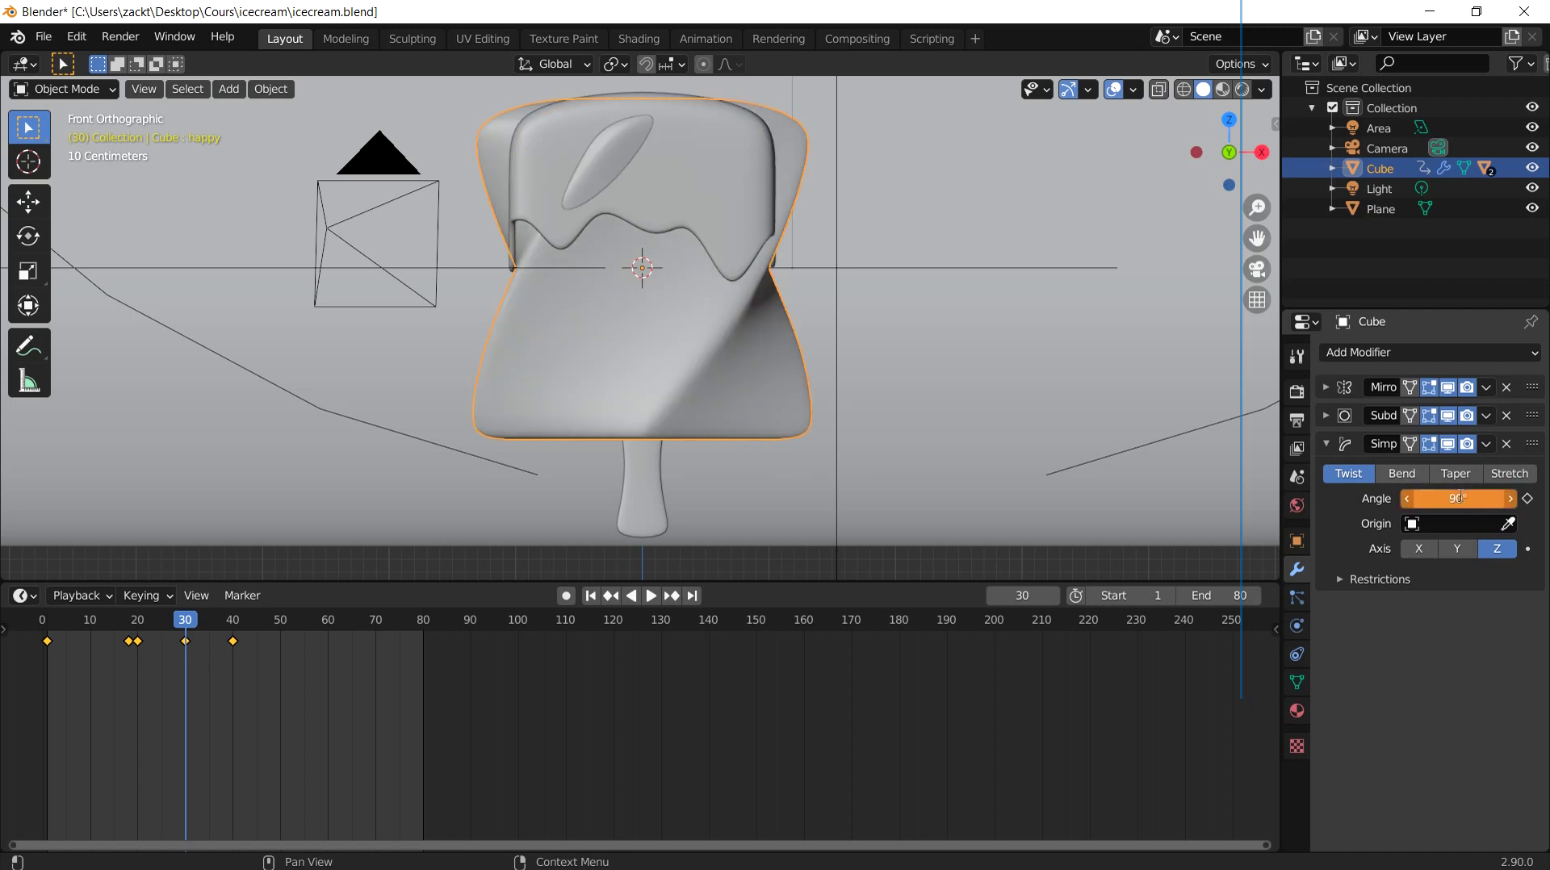
pyautogui.click(1529, 499)
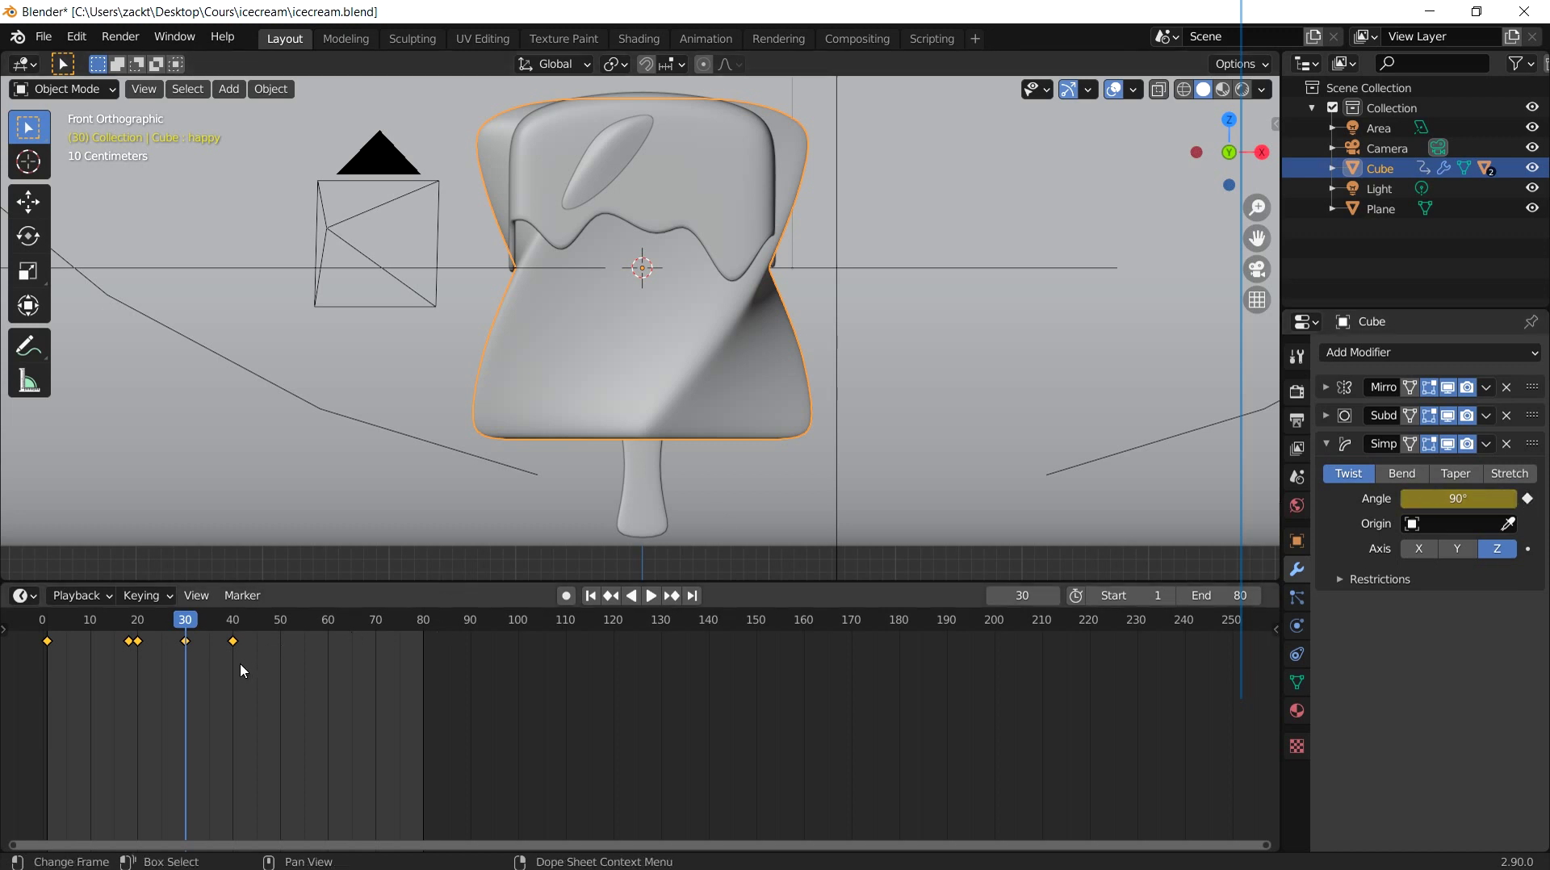
# Step: Keyframe the twist angle back at 0° on frame 40
pyautogui.moveTo(202, 634); pyautogui.dragTo(233, 634)
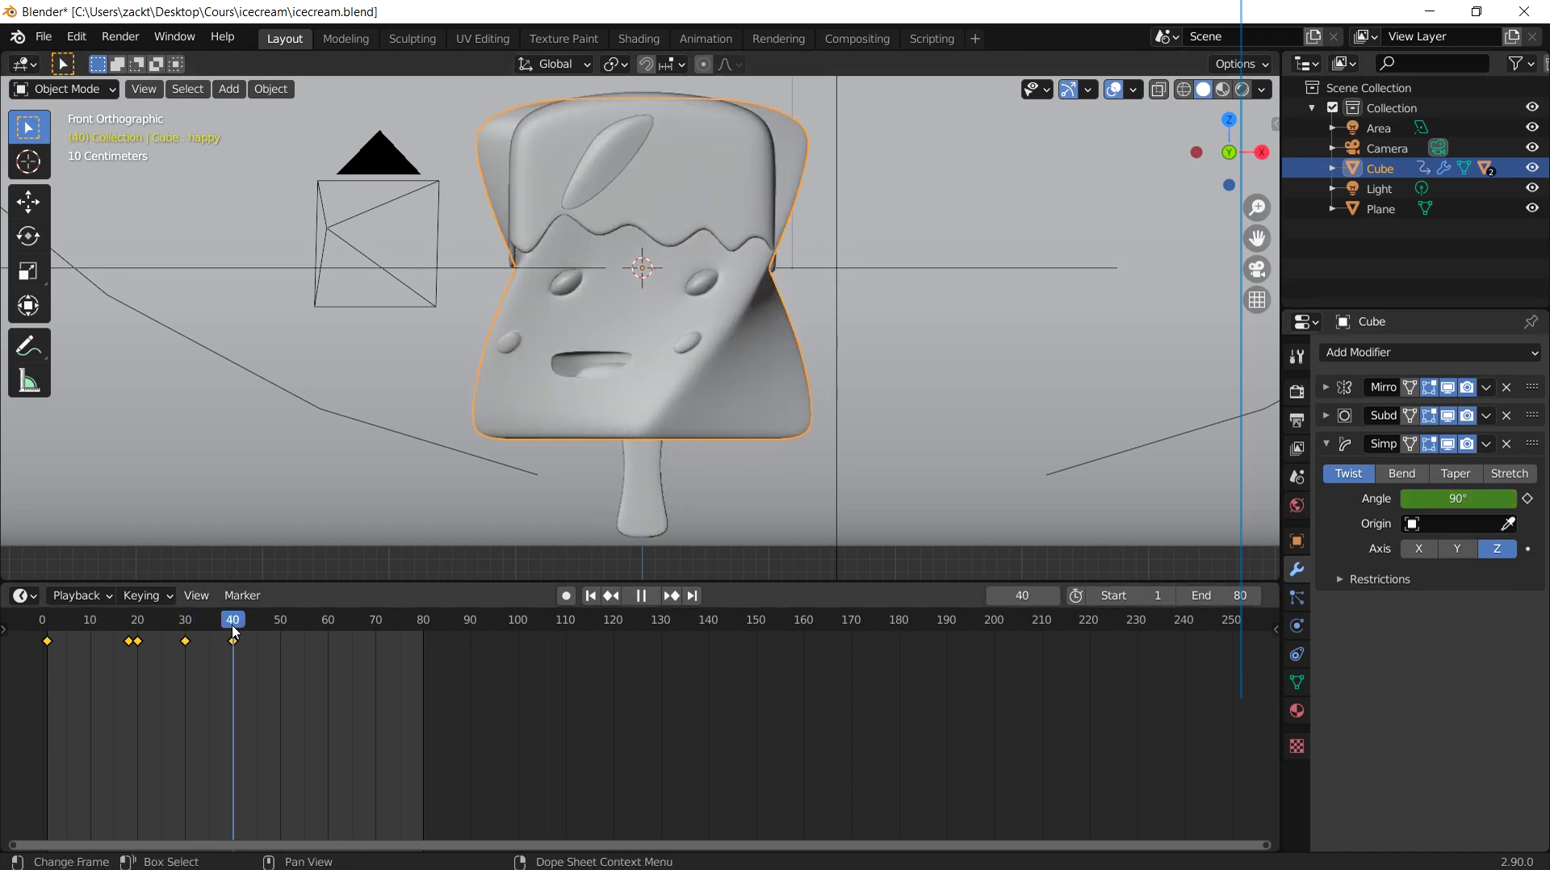
pyautogui.click(1465, 497)
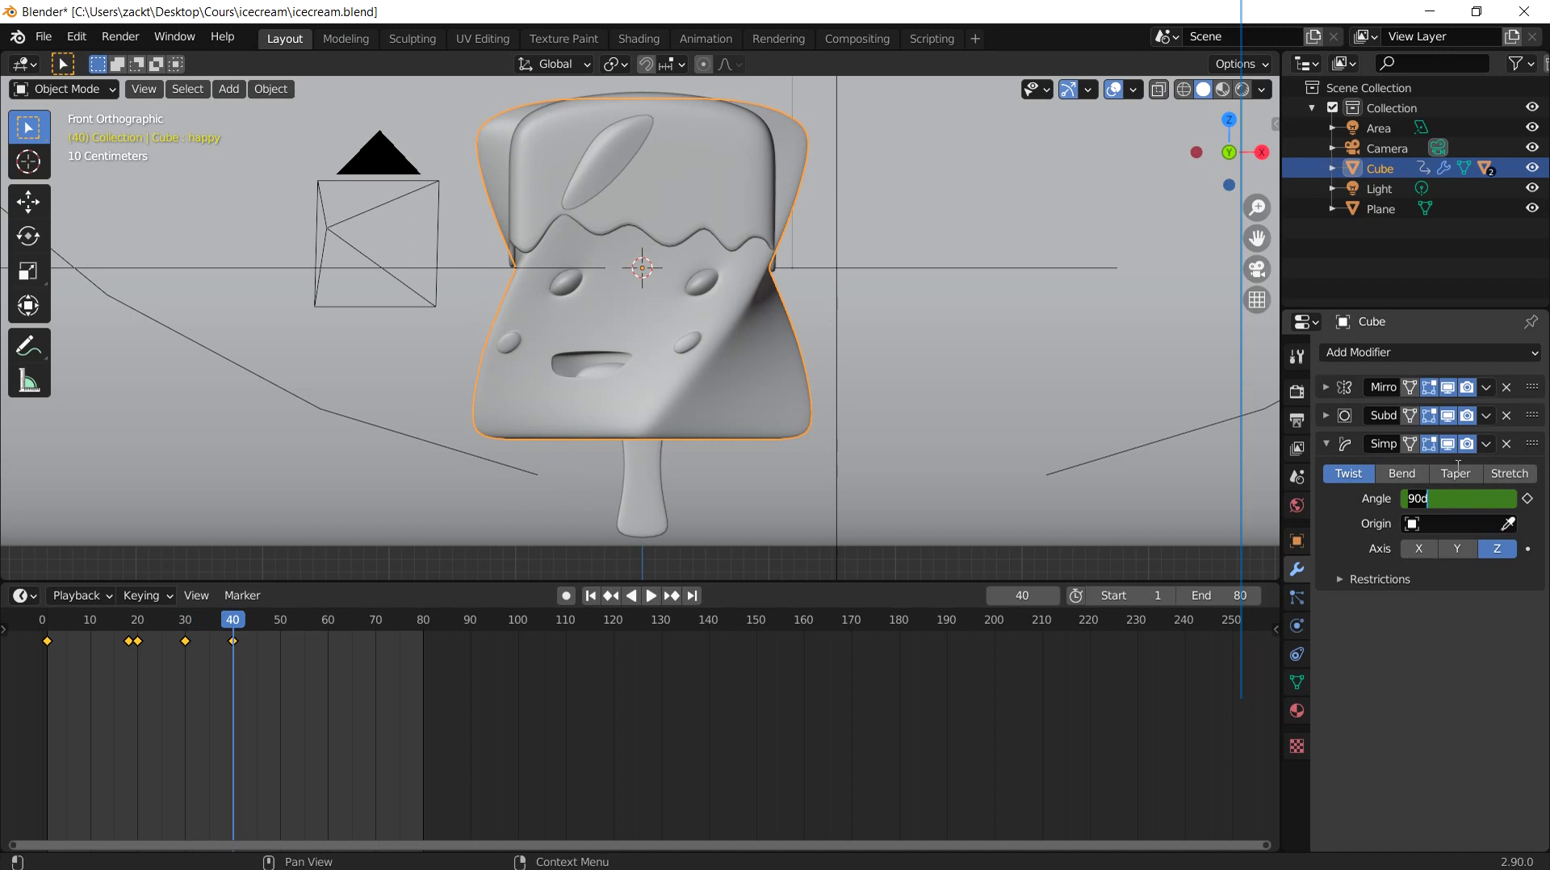
pyautogui.write('0')
pyautogui.press('Return')
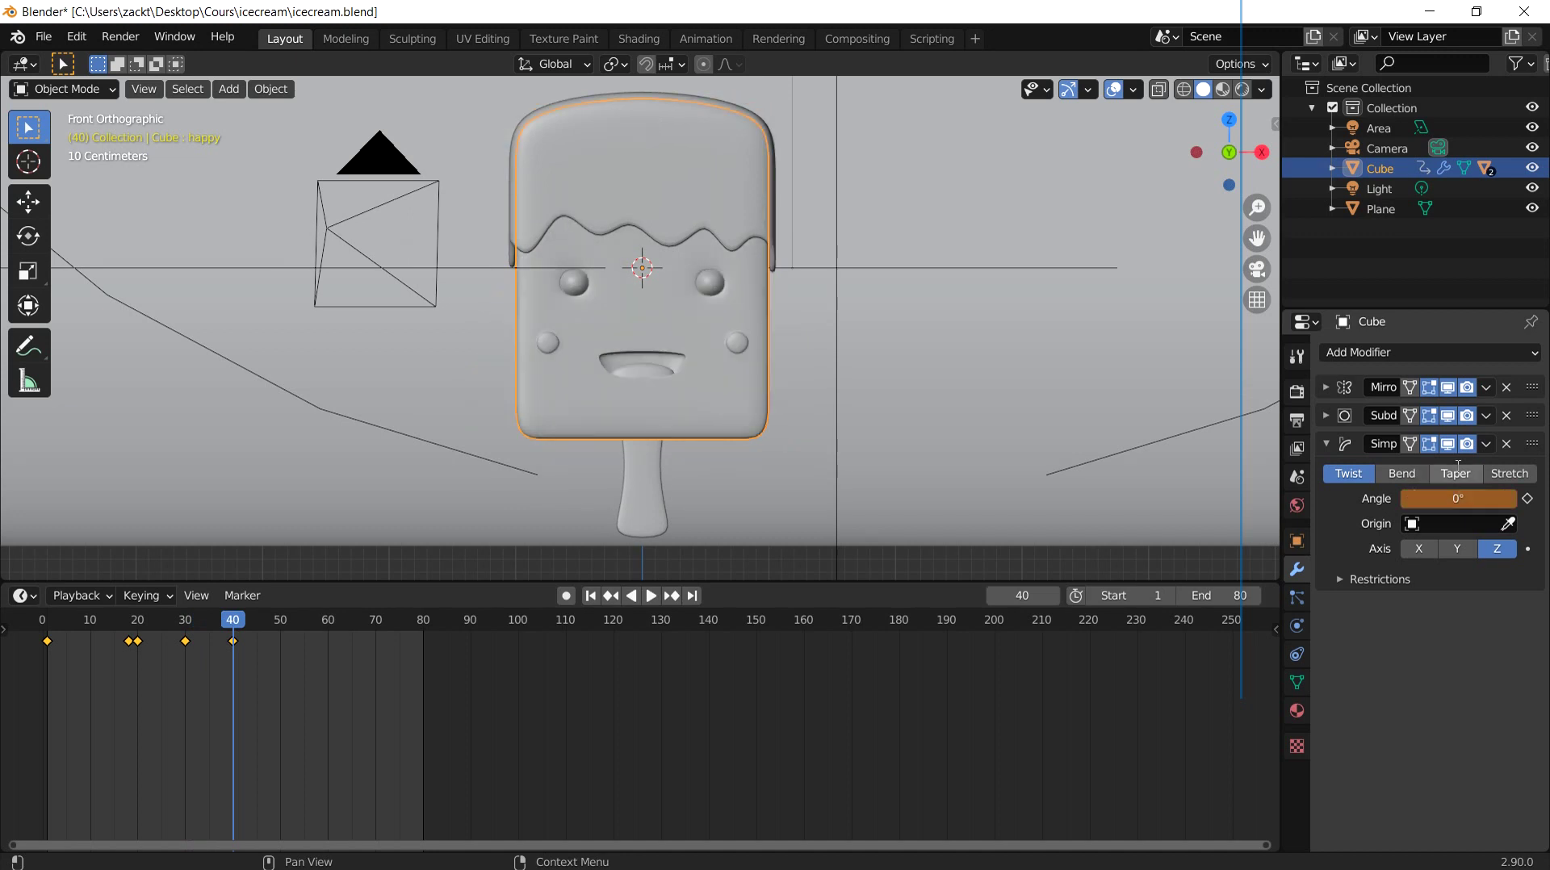
pyautogui.click(1527, 498)
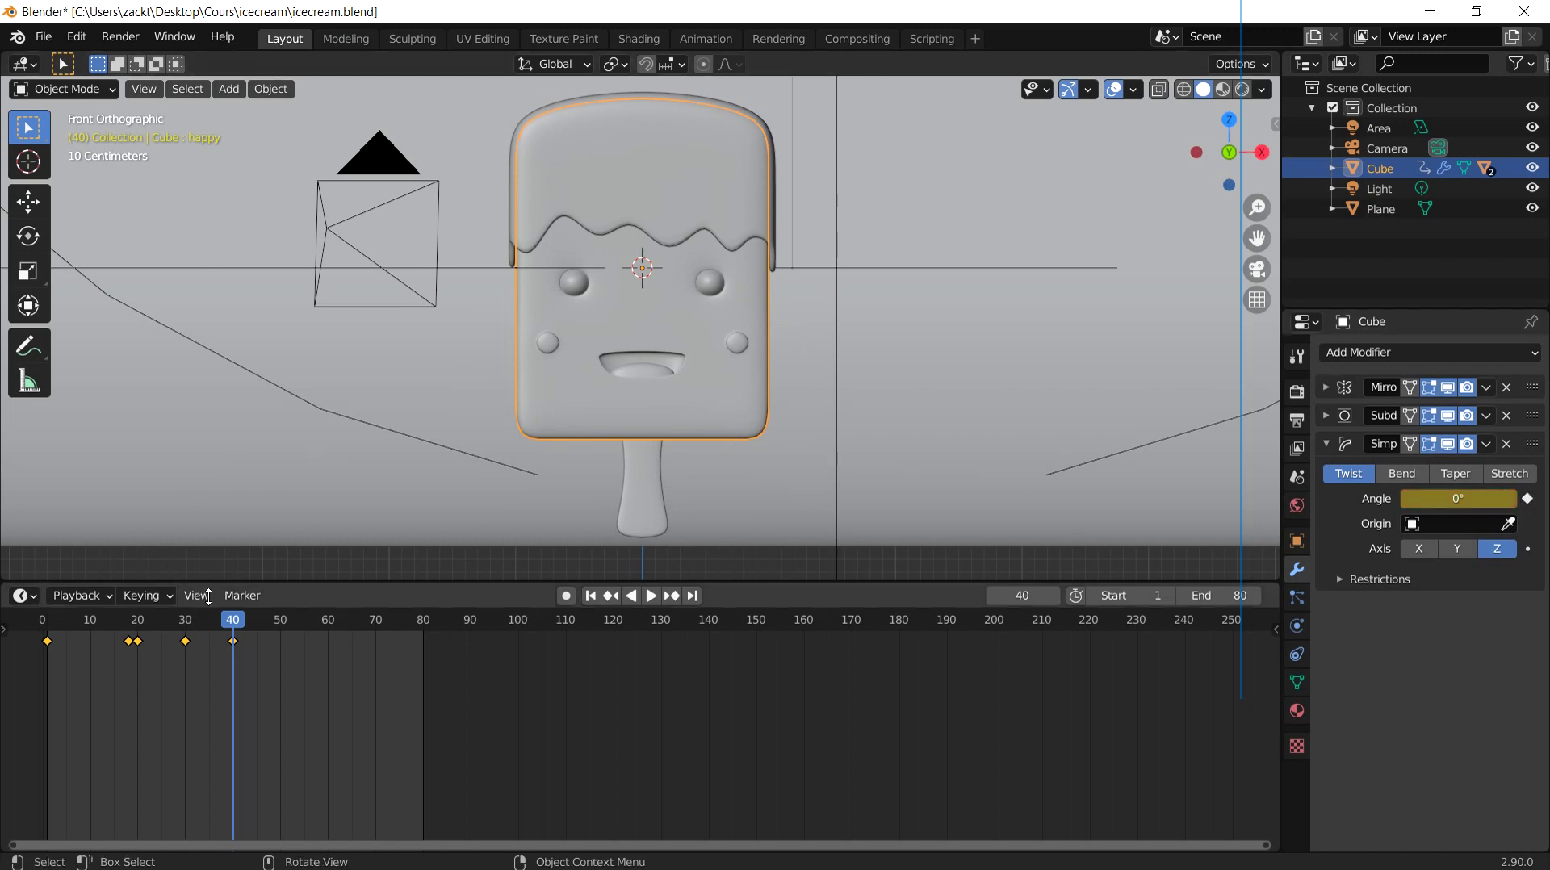
pyautogui.moveTo(231, 624); pyautogui.dragTo(99, 620)
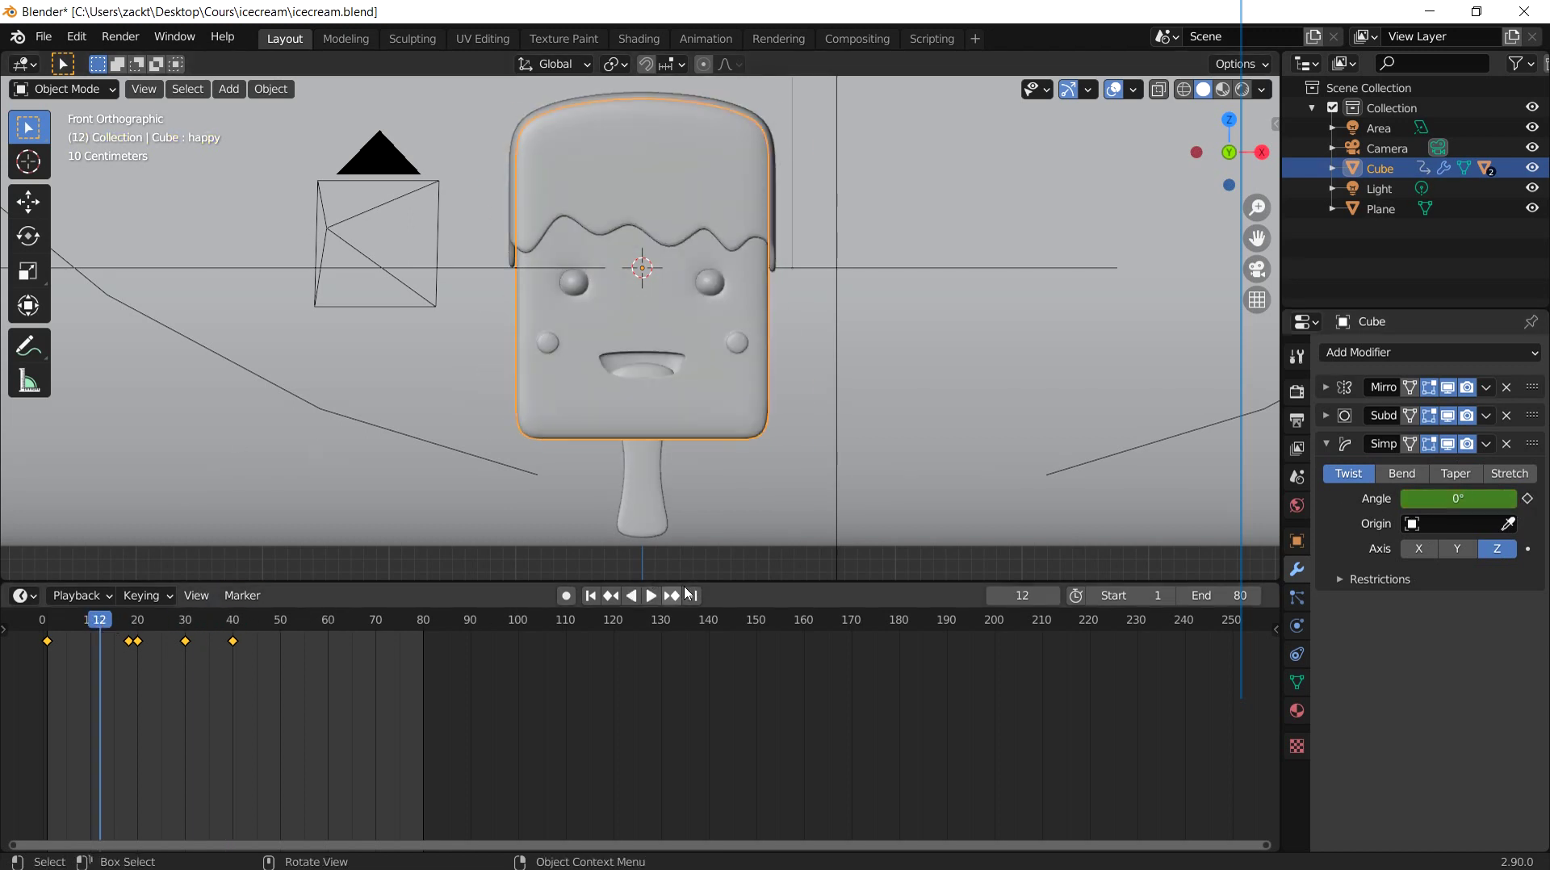
# Step: Replay the body twist, stop untwisted at frame 20, and select the icing top Cube.001
pyautogui.click(652, 597)
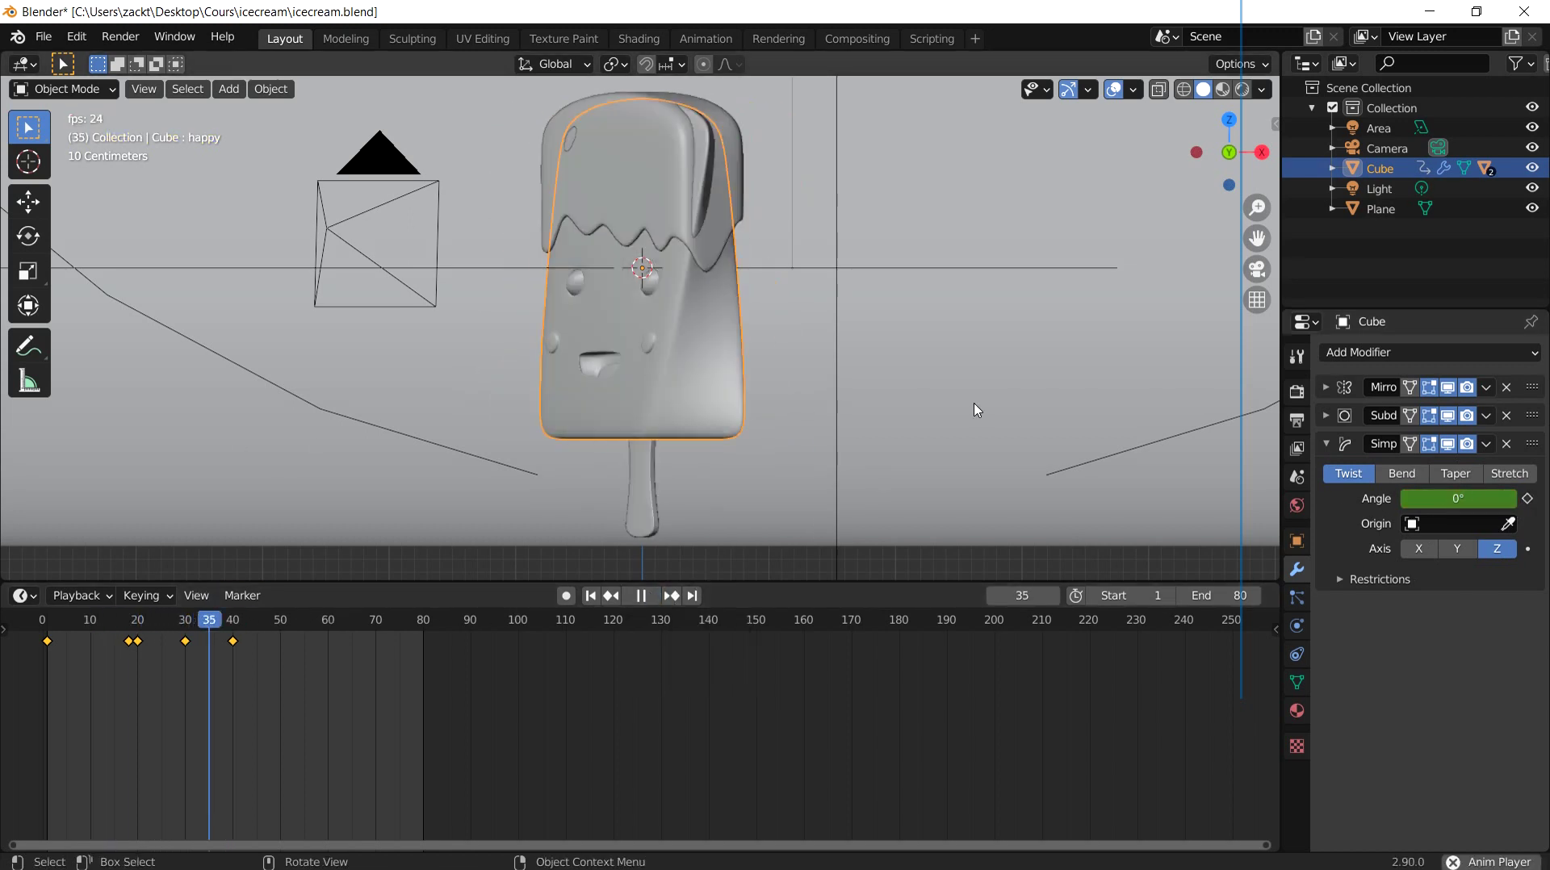
pyautogui.click(642, 599)
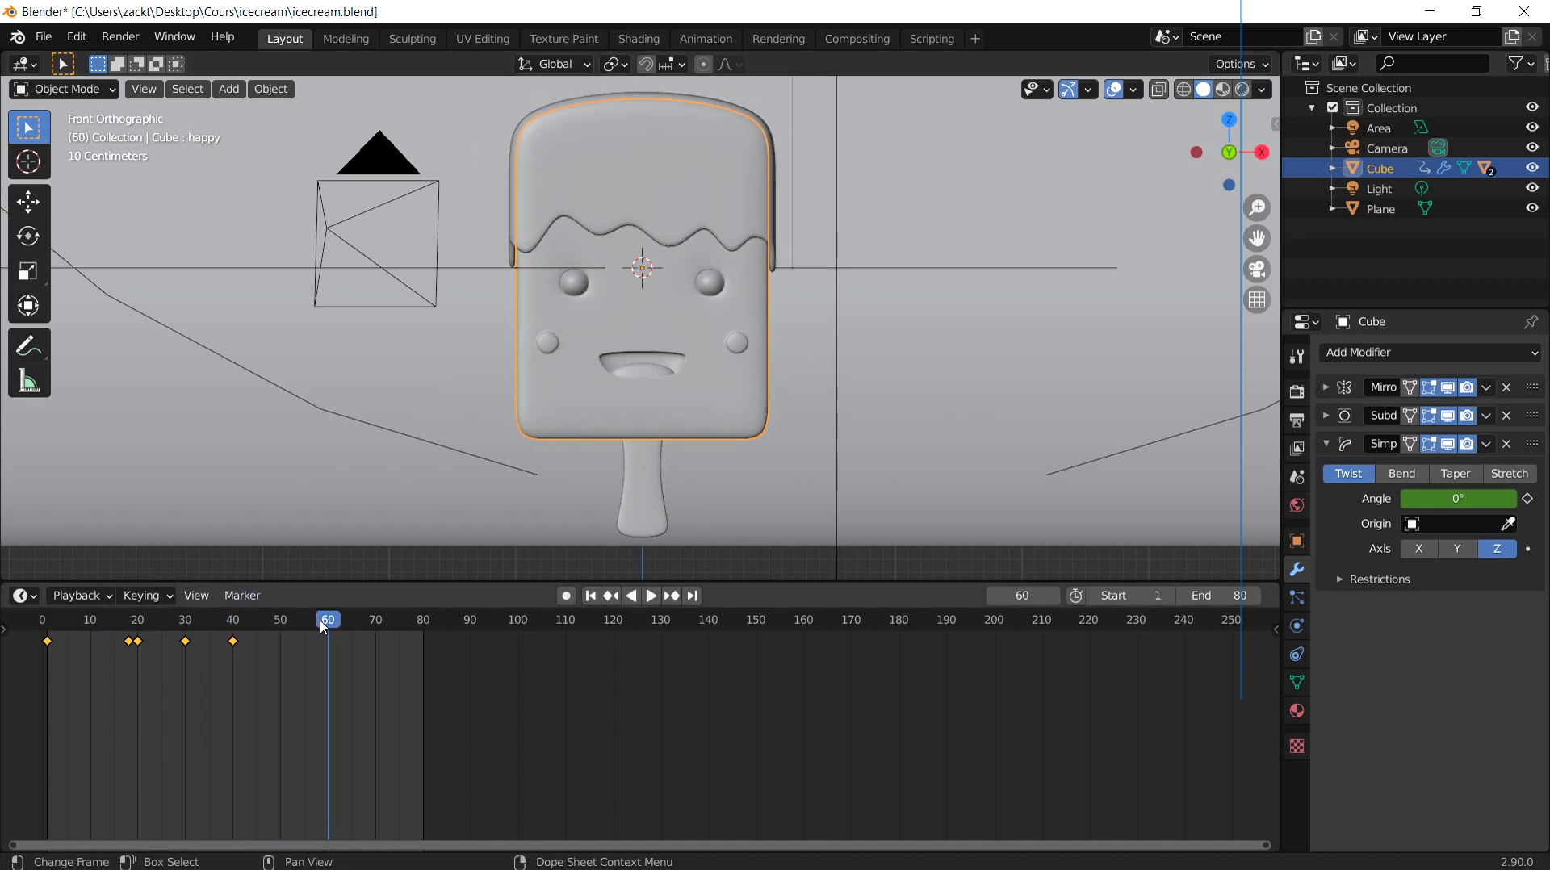
pyautogui.moveTo(323, 627); pyautogui.dragTo(98, 638)
pyautogui.press('space')
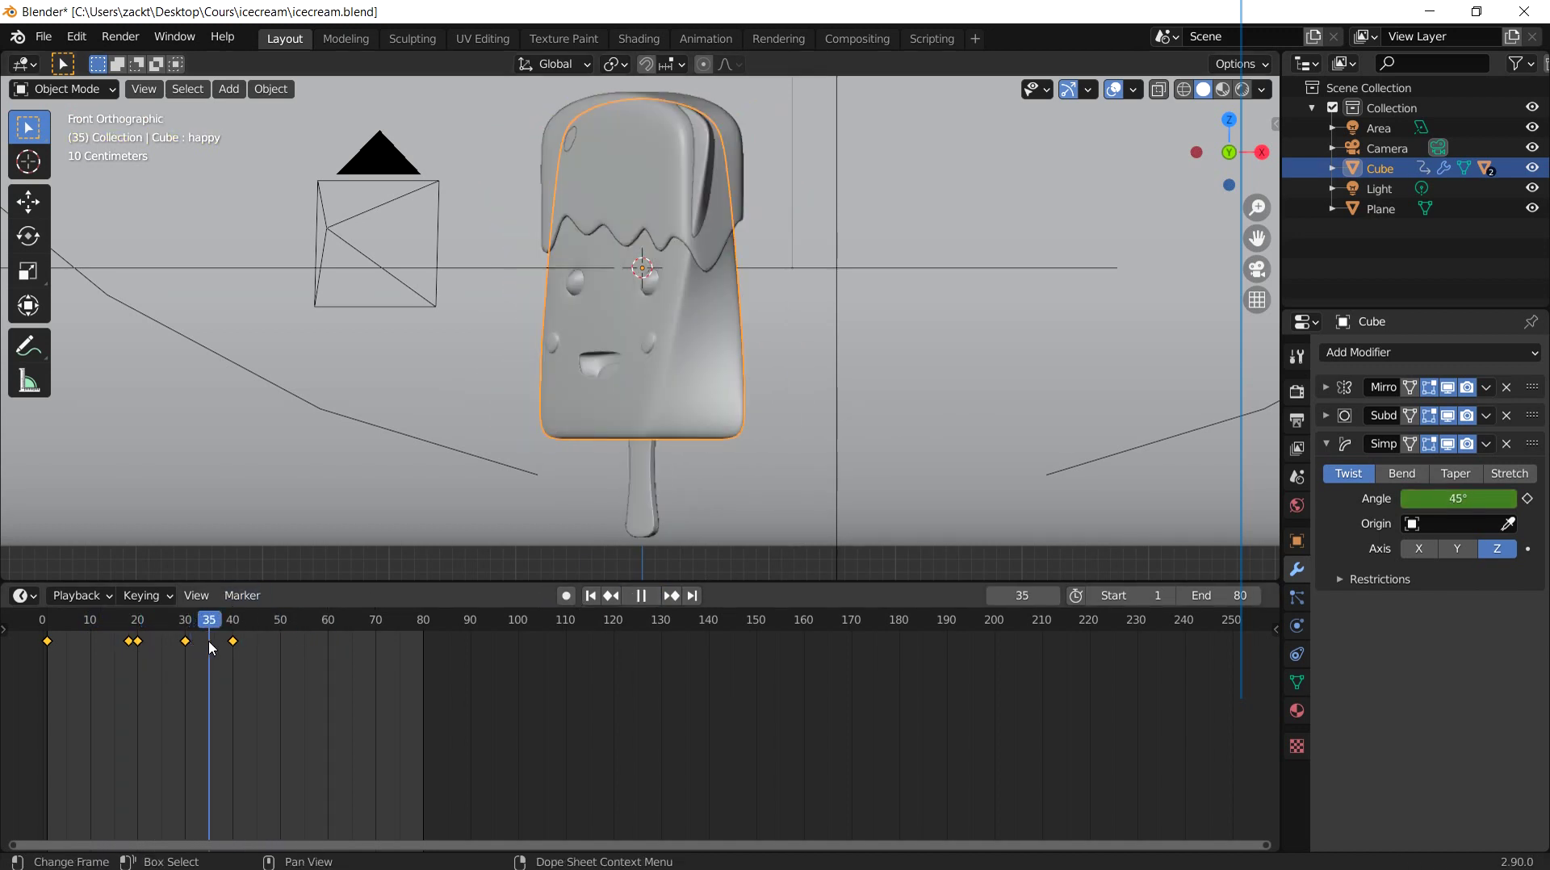
pyautogui.moveTo(211, 648); pyautogui.dragTo(138, 649)
pyautogui.click(641, 595)
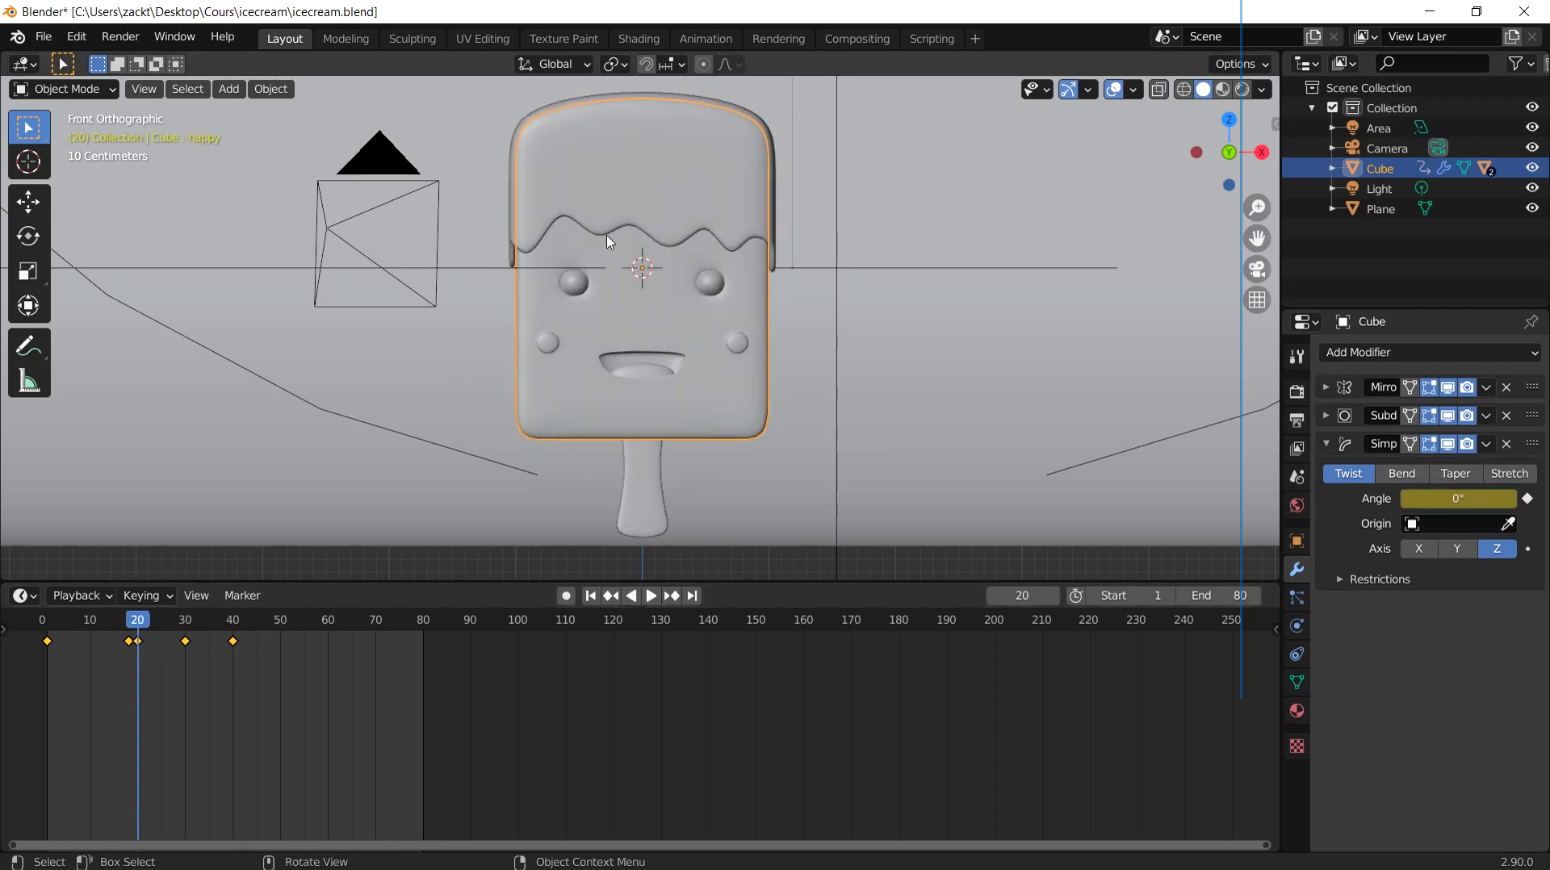
pyautogui.click(609, 242)
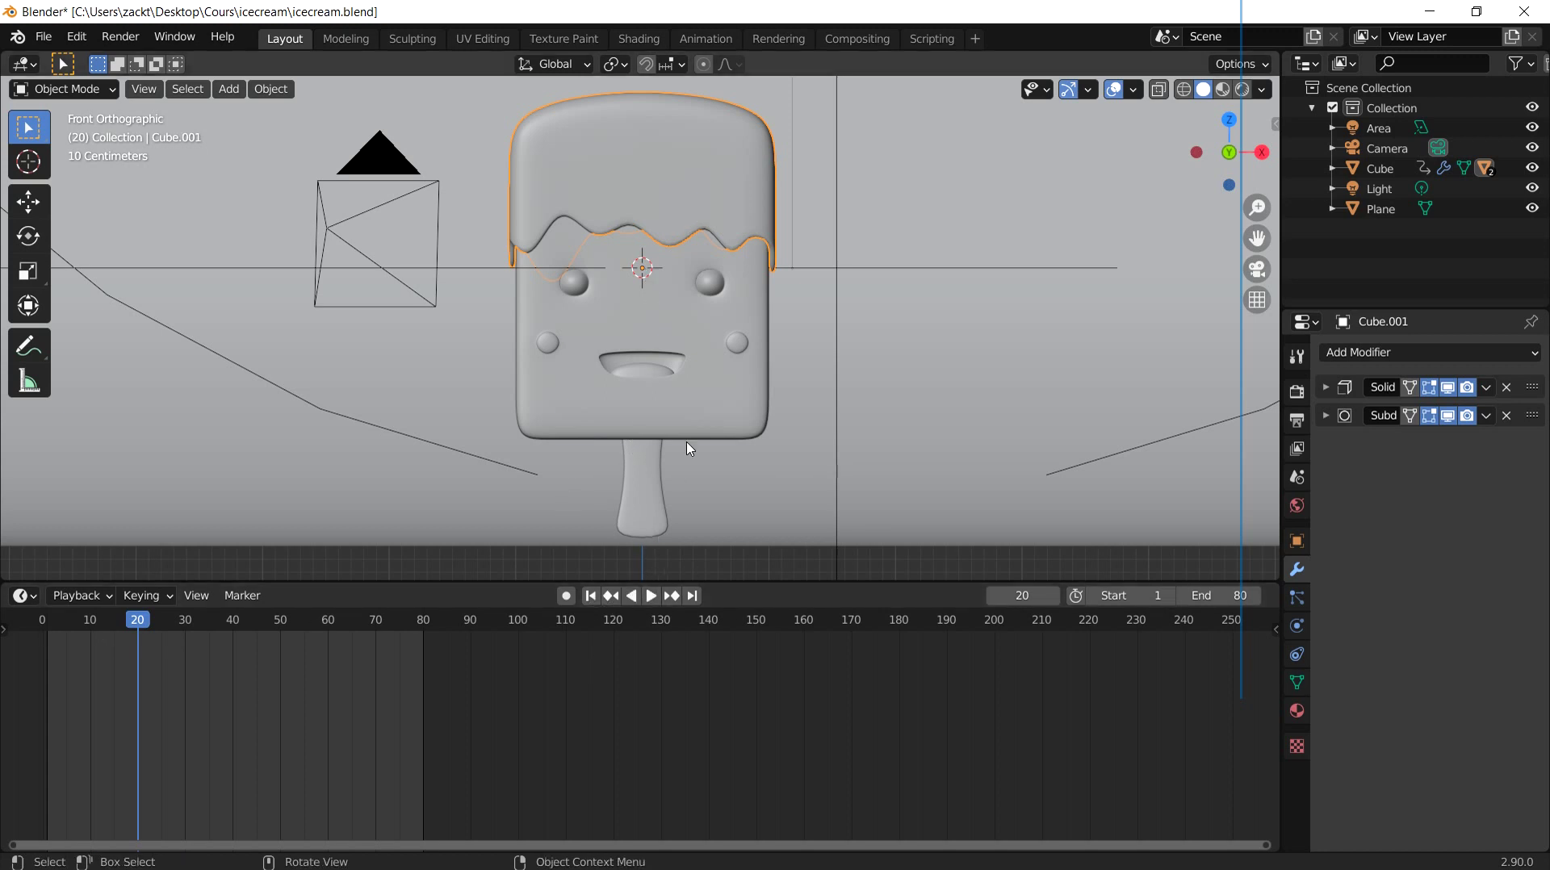
# Step: Switch selection between the popsicle body and the icing drip top, ending on the drip top
pyautogui.click(698, 333)
pyautogui.click(709, 208)
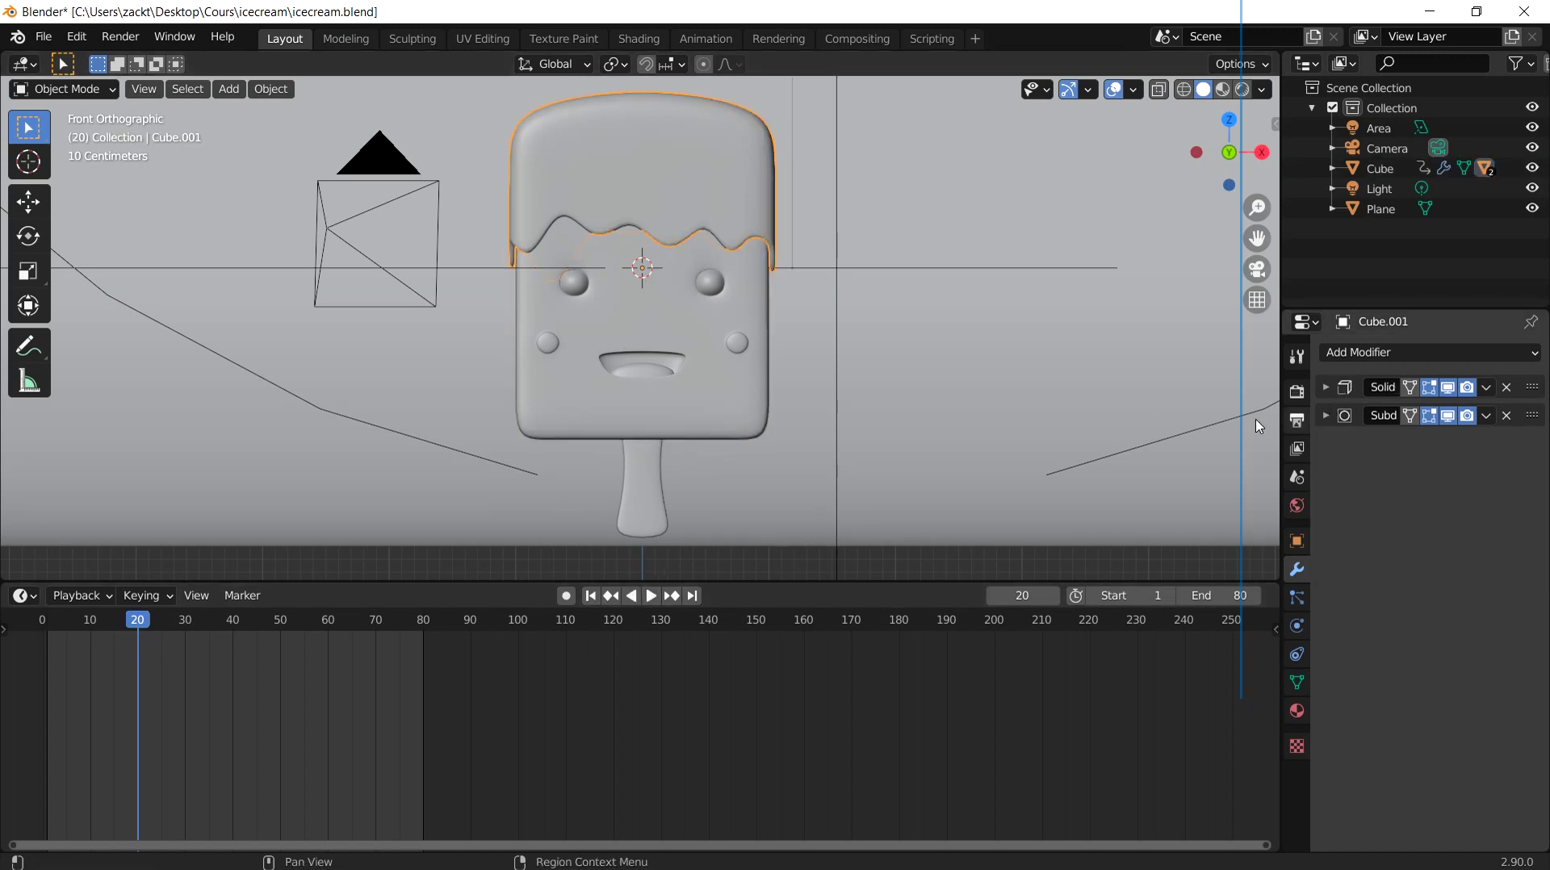
pyautogui.click(652, 236)
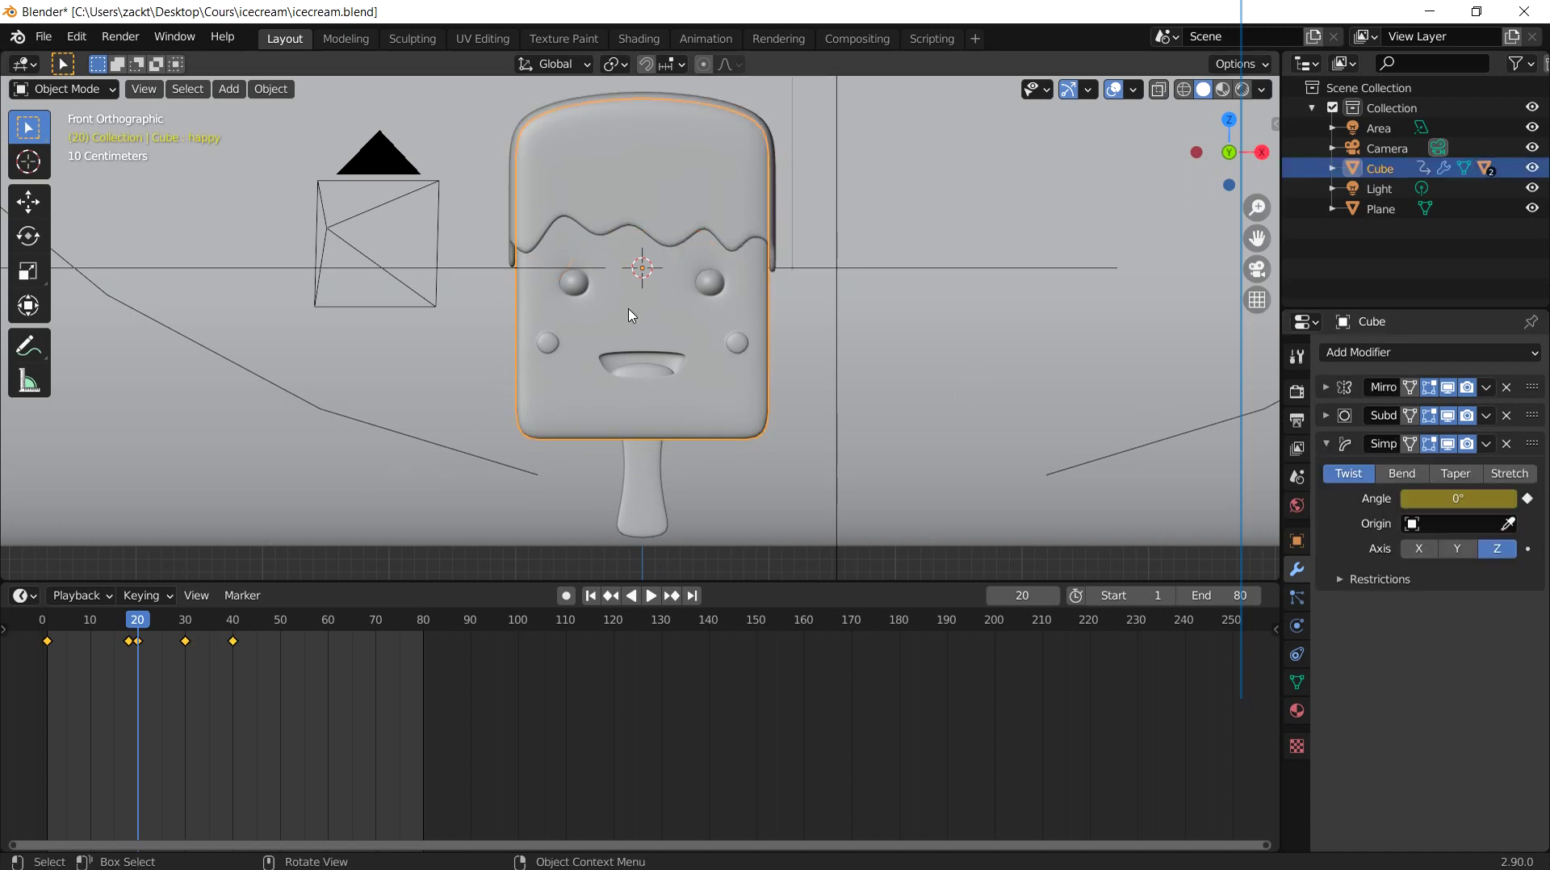
pyautogui.click(696, 214)
pyautogui.click(694, 414)
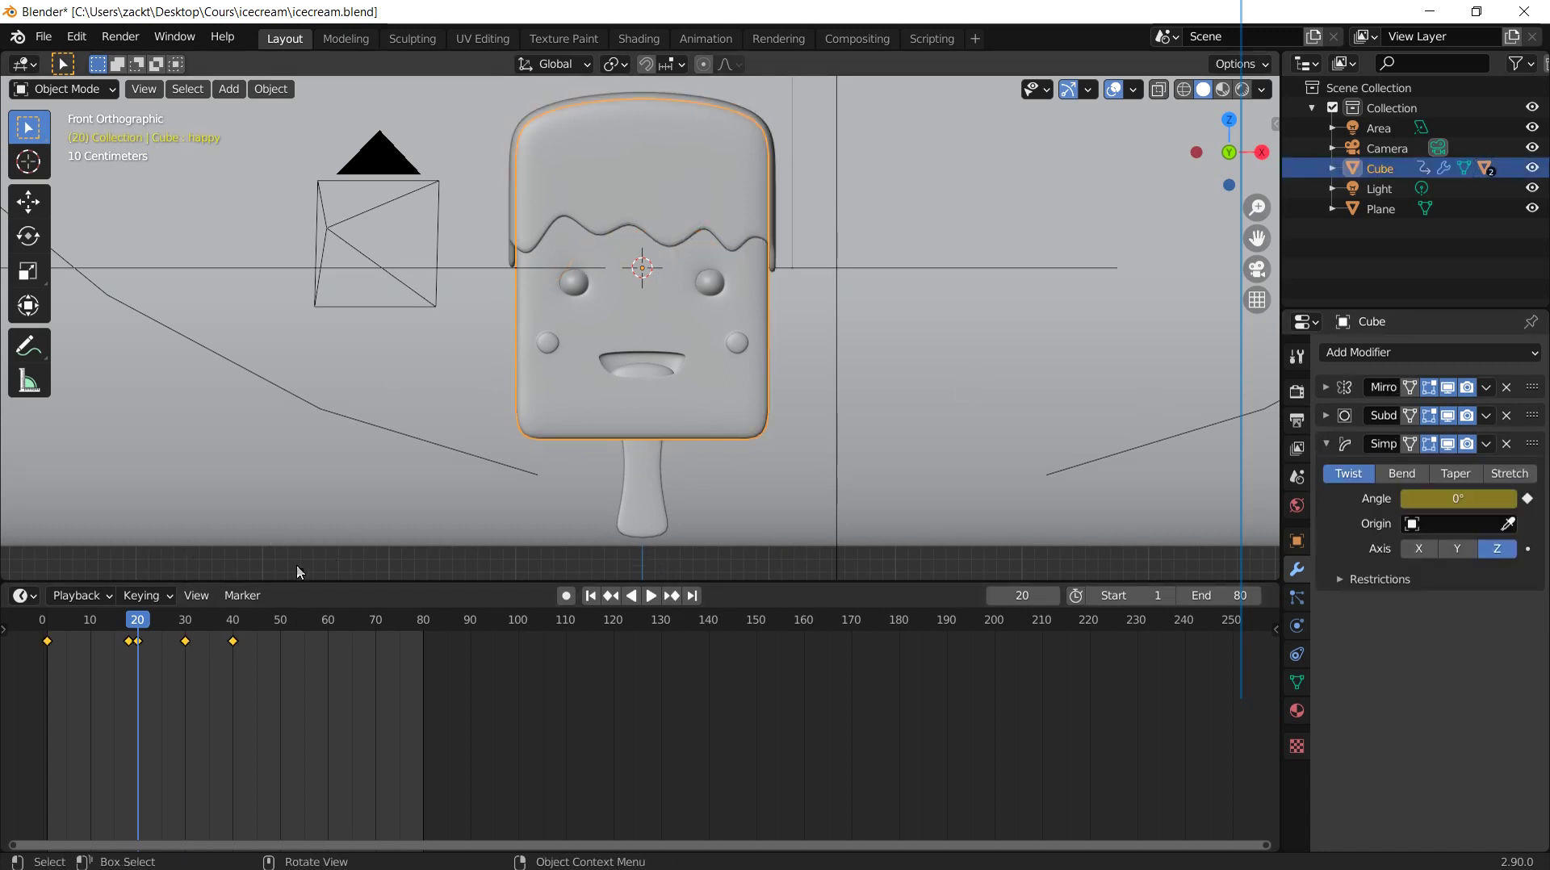
pyautogui.click(702, 201)
# Step: Add a Simple Deform twist to the drip top and keyframe its 0° angle at frame 20
pyautogui.click(1487, 356)
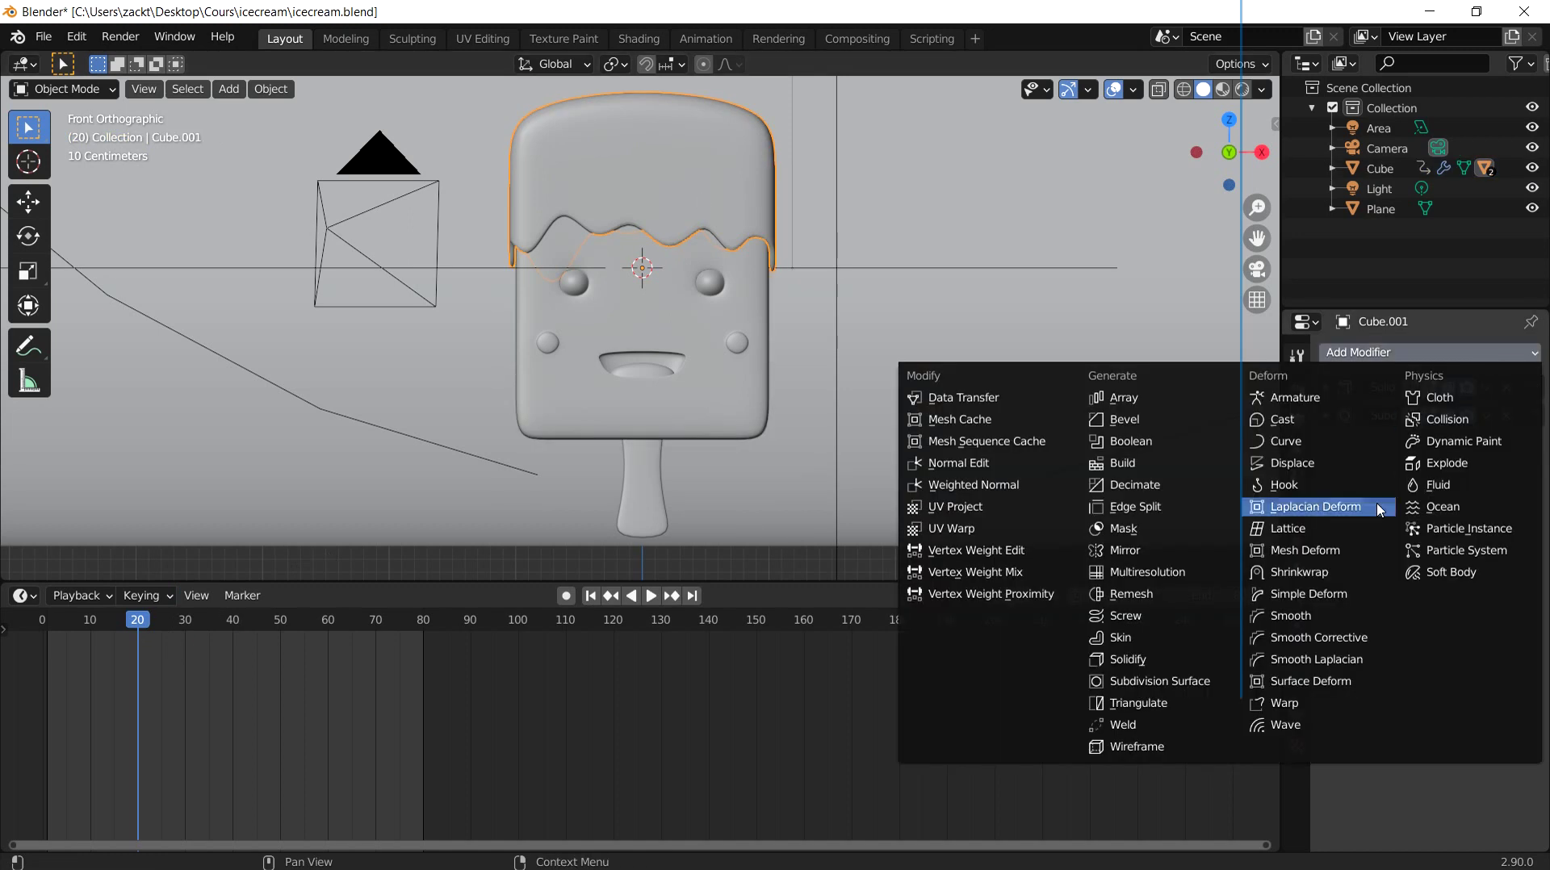
pyautogui.click(1327, 602)
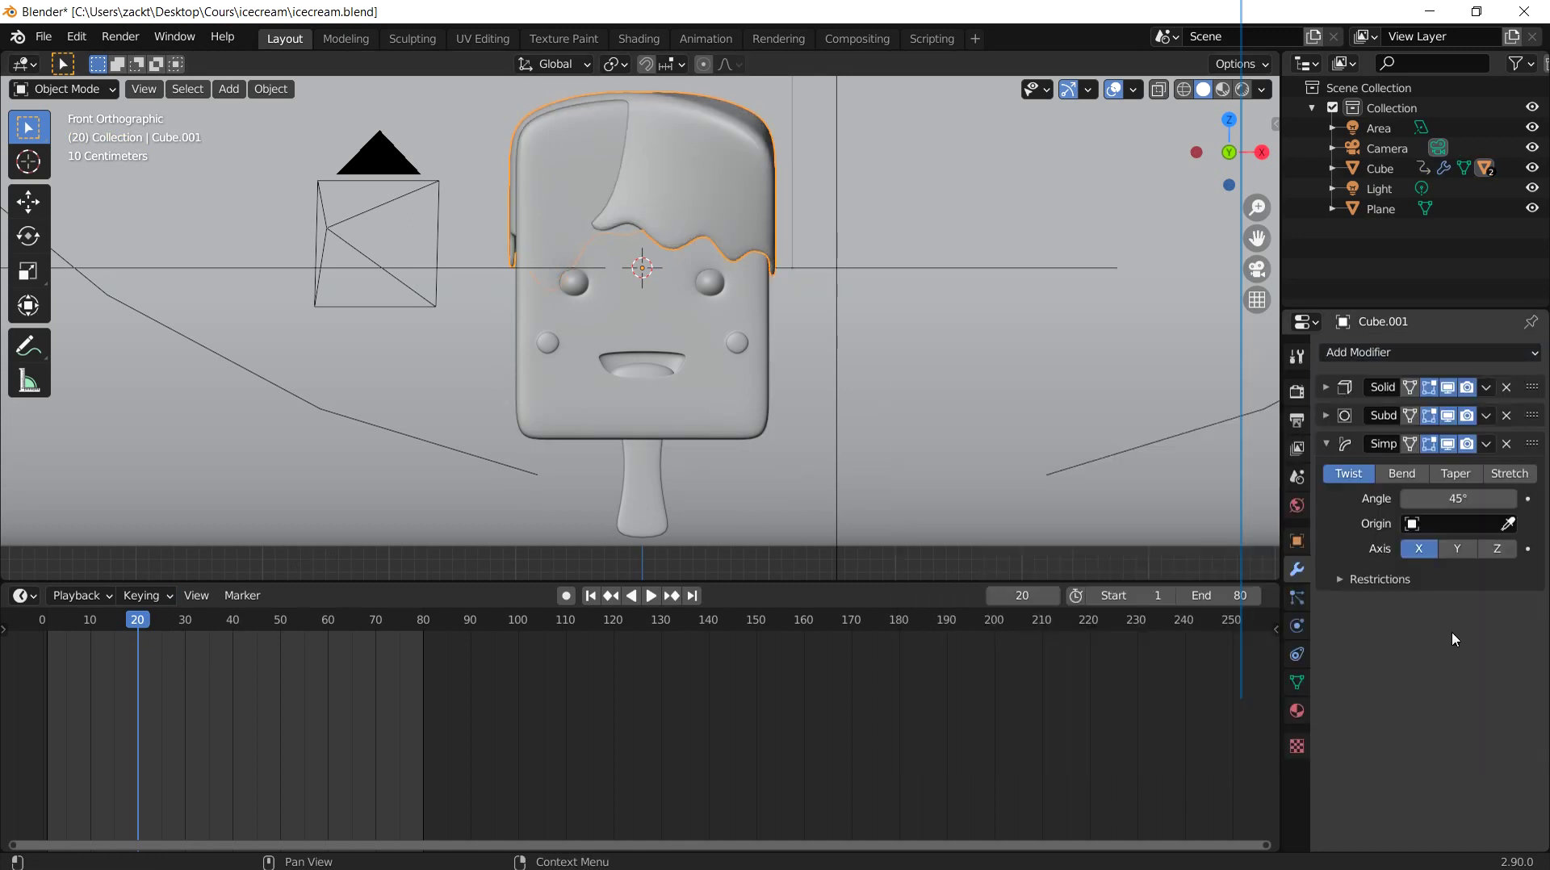
pyautogui.click(1468, 500)
pyautogui.write('0')
pyautogui.press('Return')
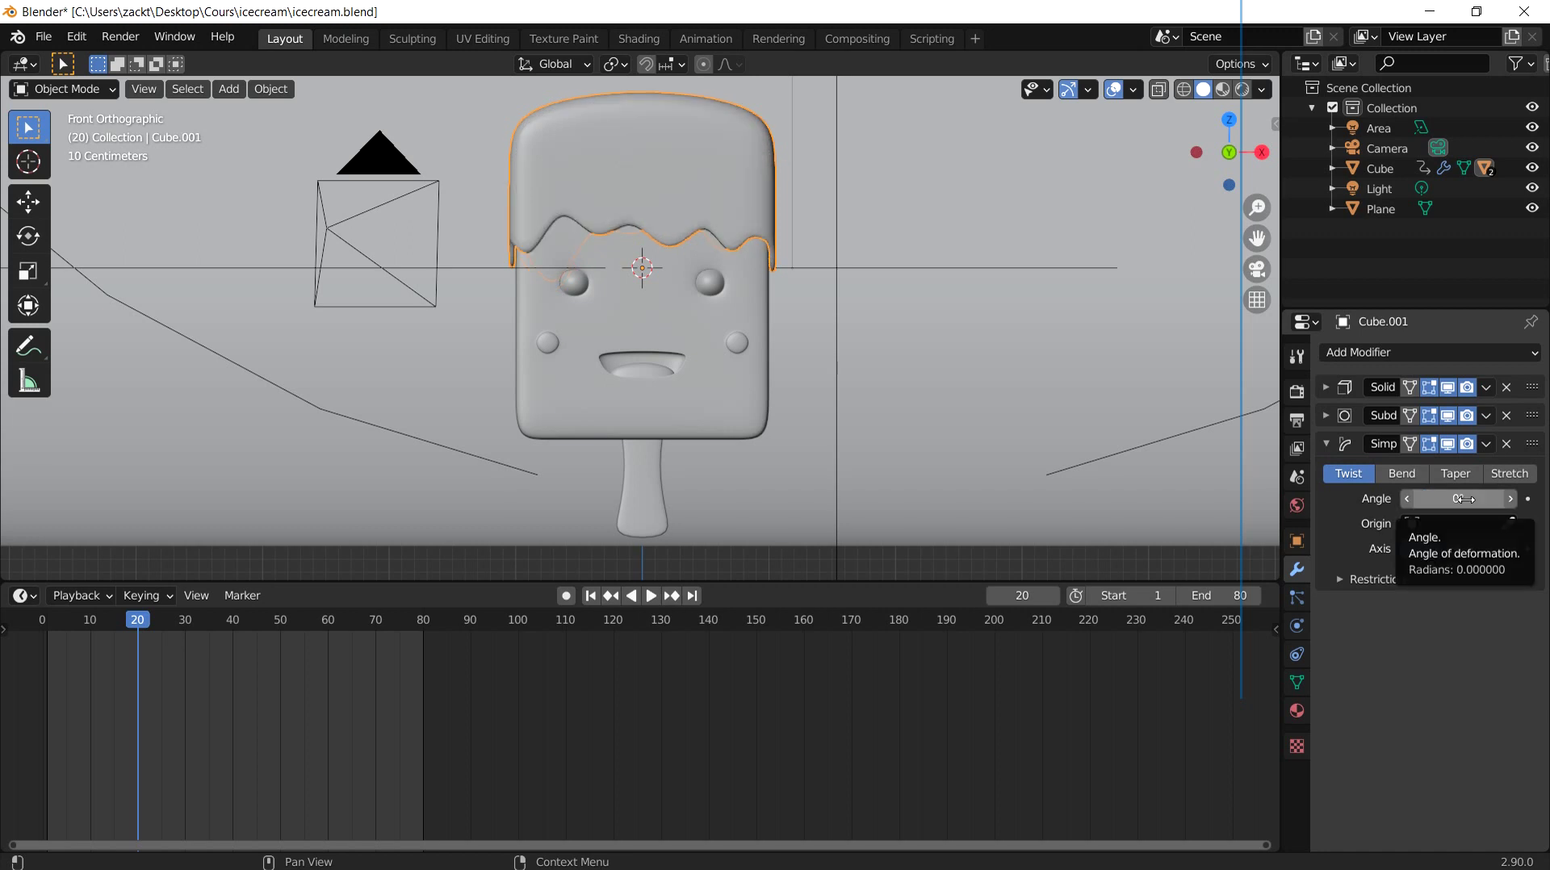
pyautogui.click(1527, 500)
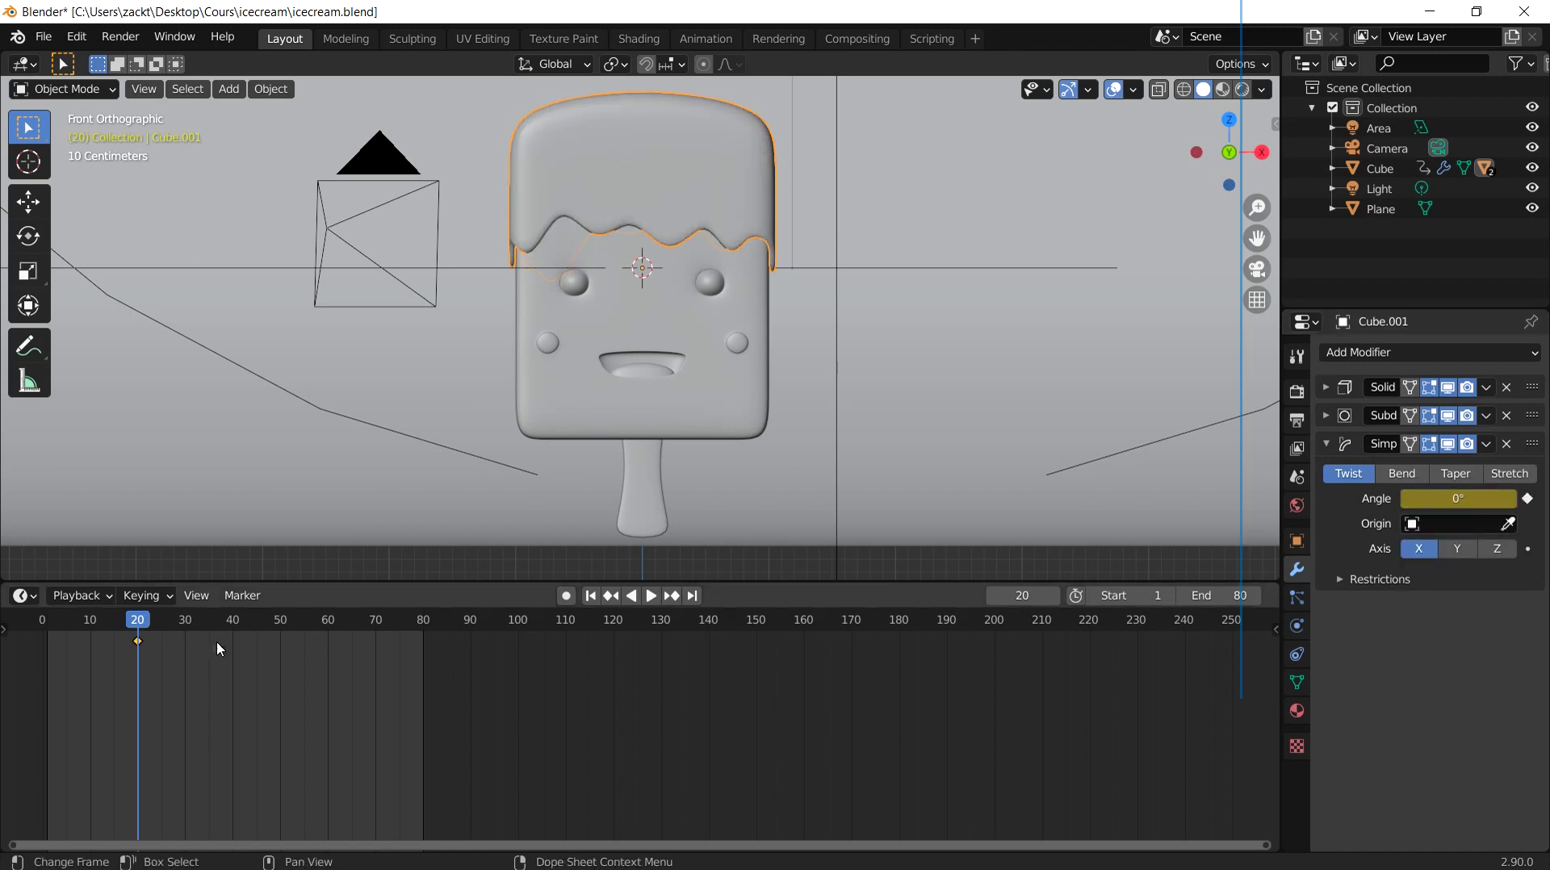
pyautogui.press('space')
pyautogui.press('space')
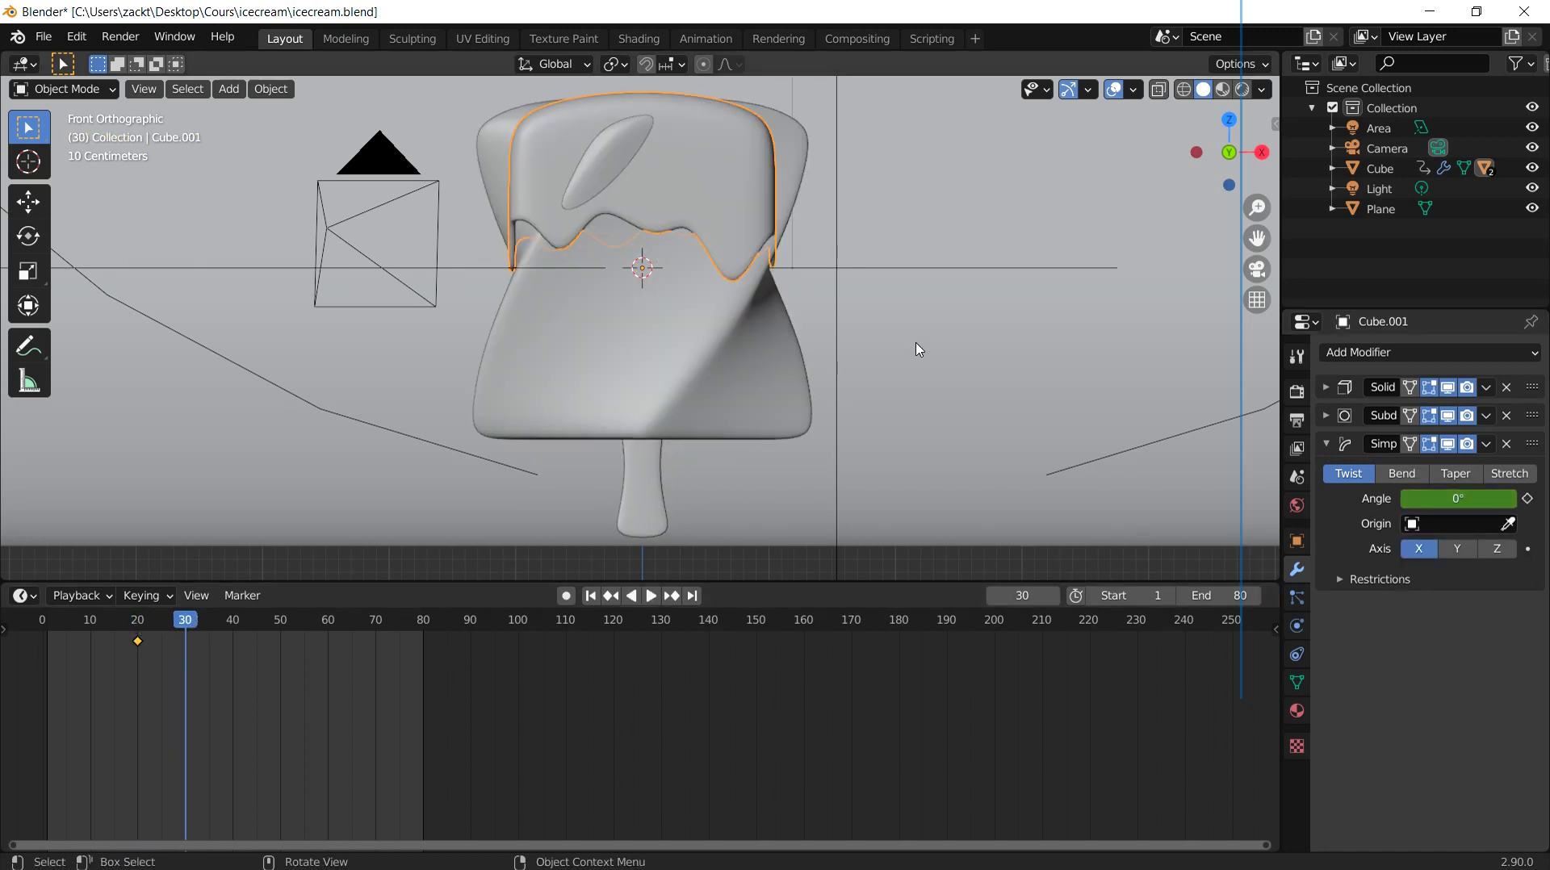
# Step: Set the drip top's twist angle to 50° with the Cube picked as its origin
pyautogui.moveTo(917, 345); pyautogui.dragTo(497, 427, button='middle')
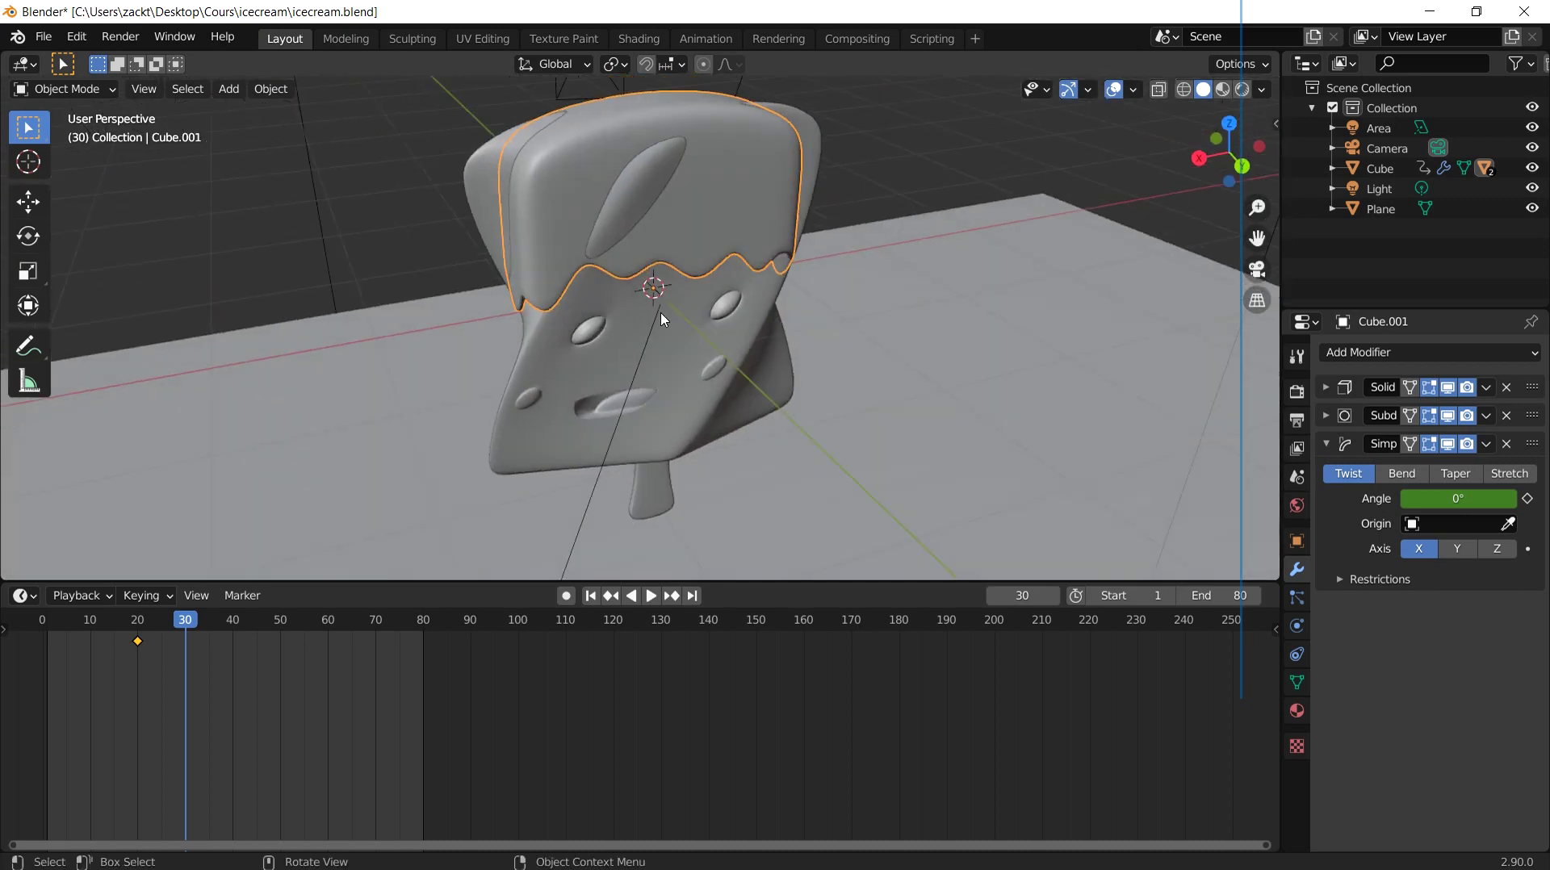
pyautogui.click(1455, 500)
pyautogui.write('50')
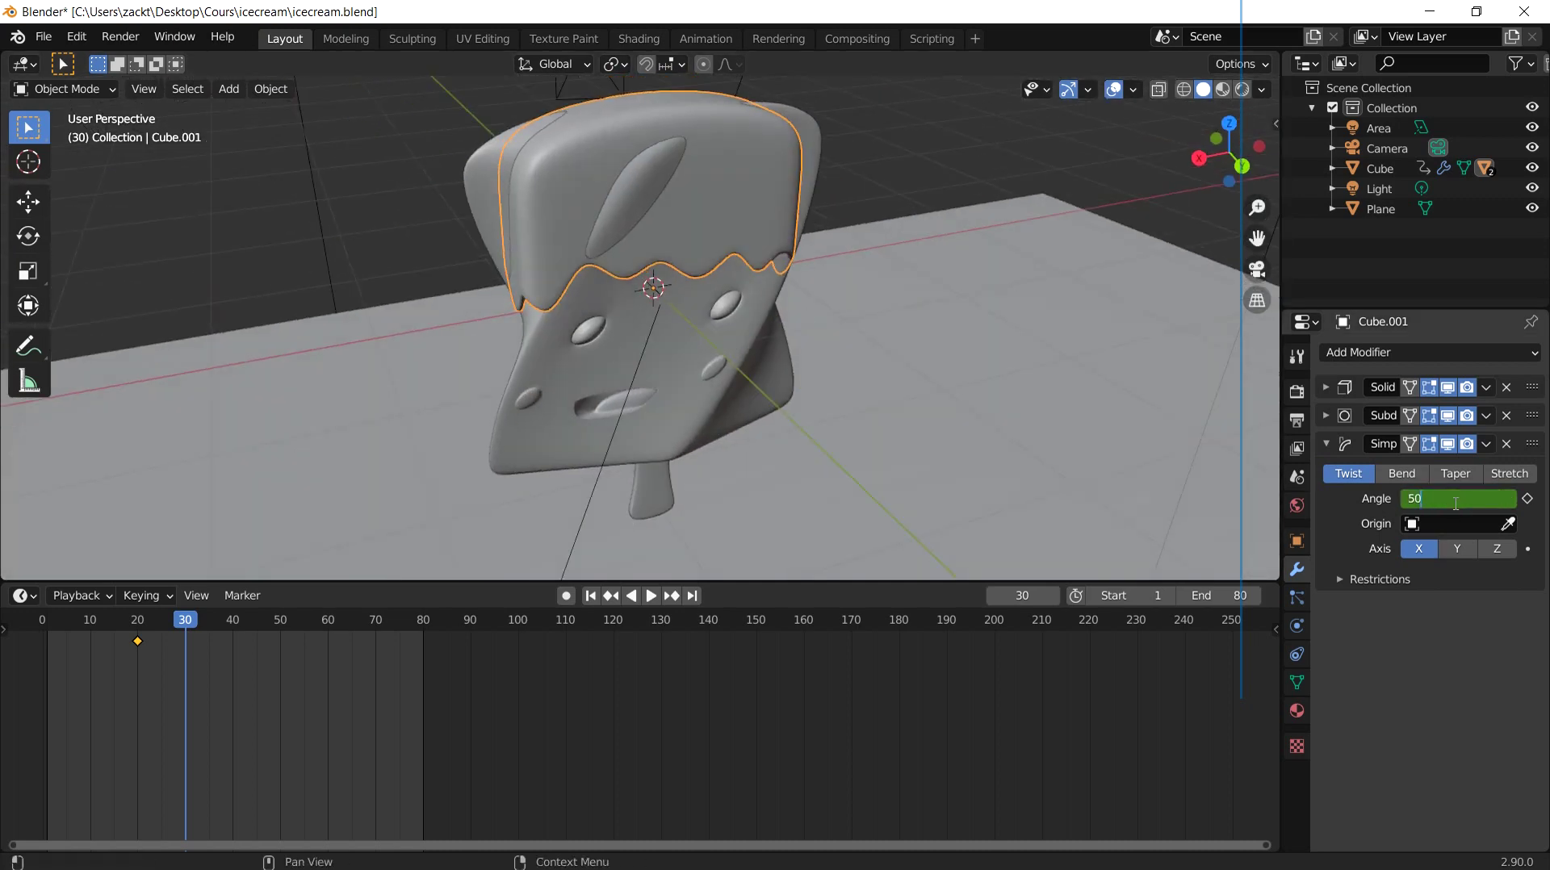
pyautogui.press('Return')
pyautogui.moveTo(847, 253); pyautogui.dragTo(820, 283, button='middle')
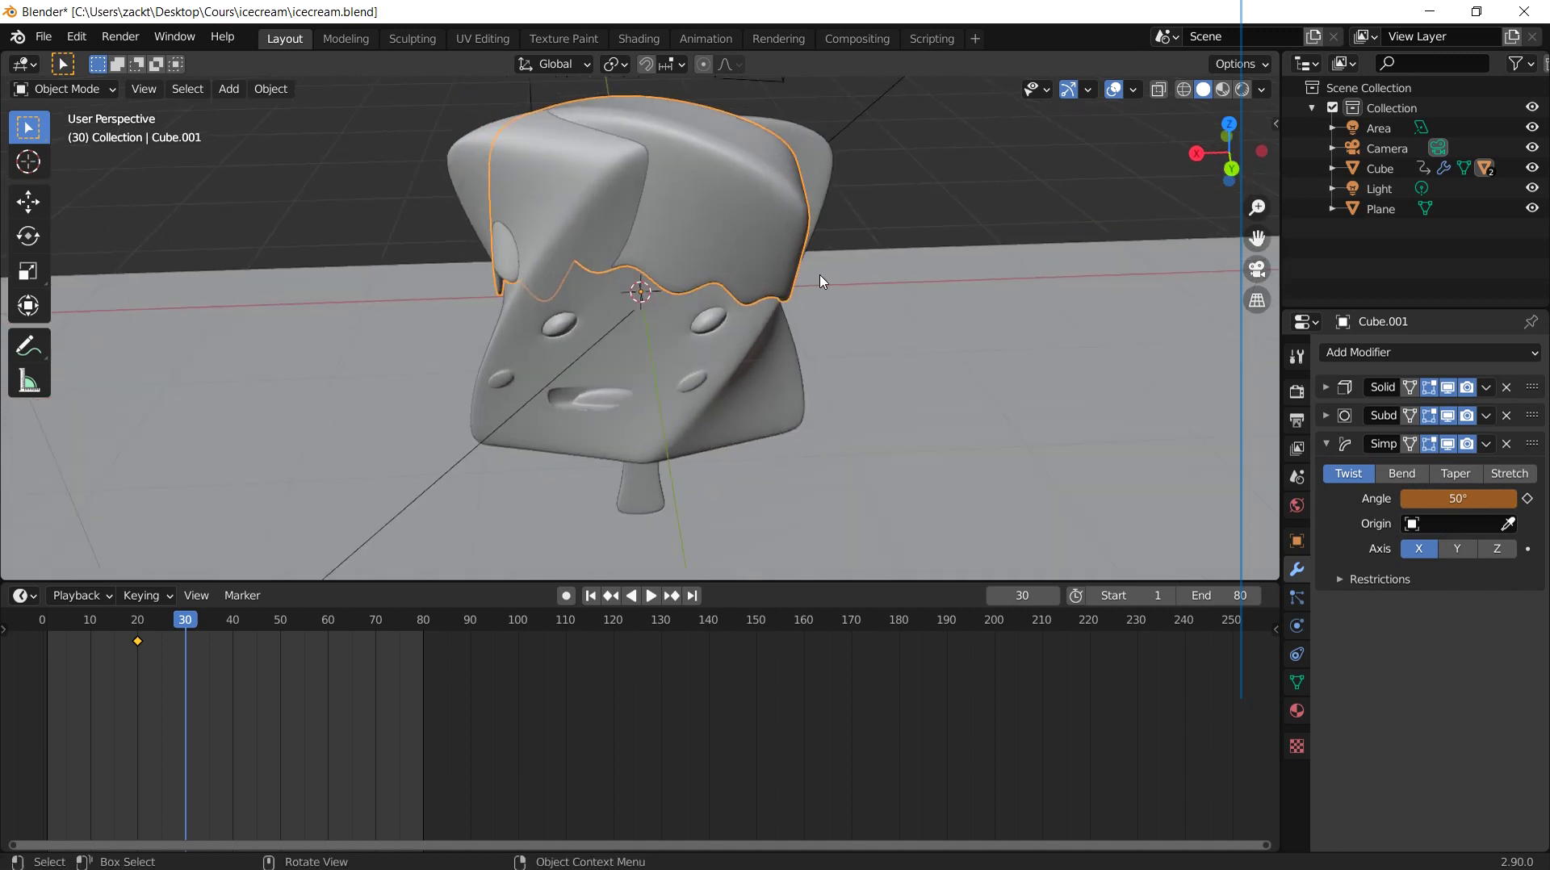
pyautogui.click(1446, 523)
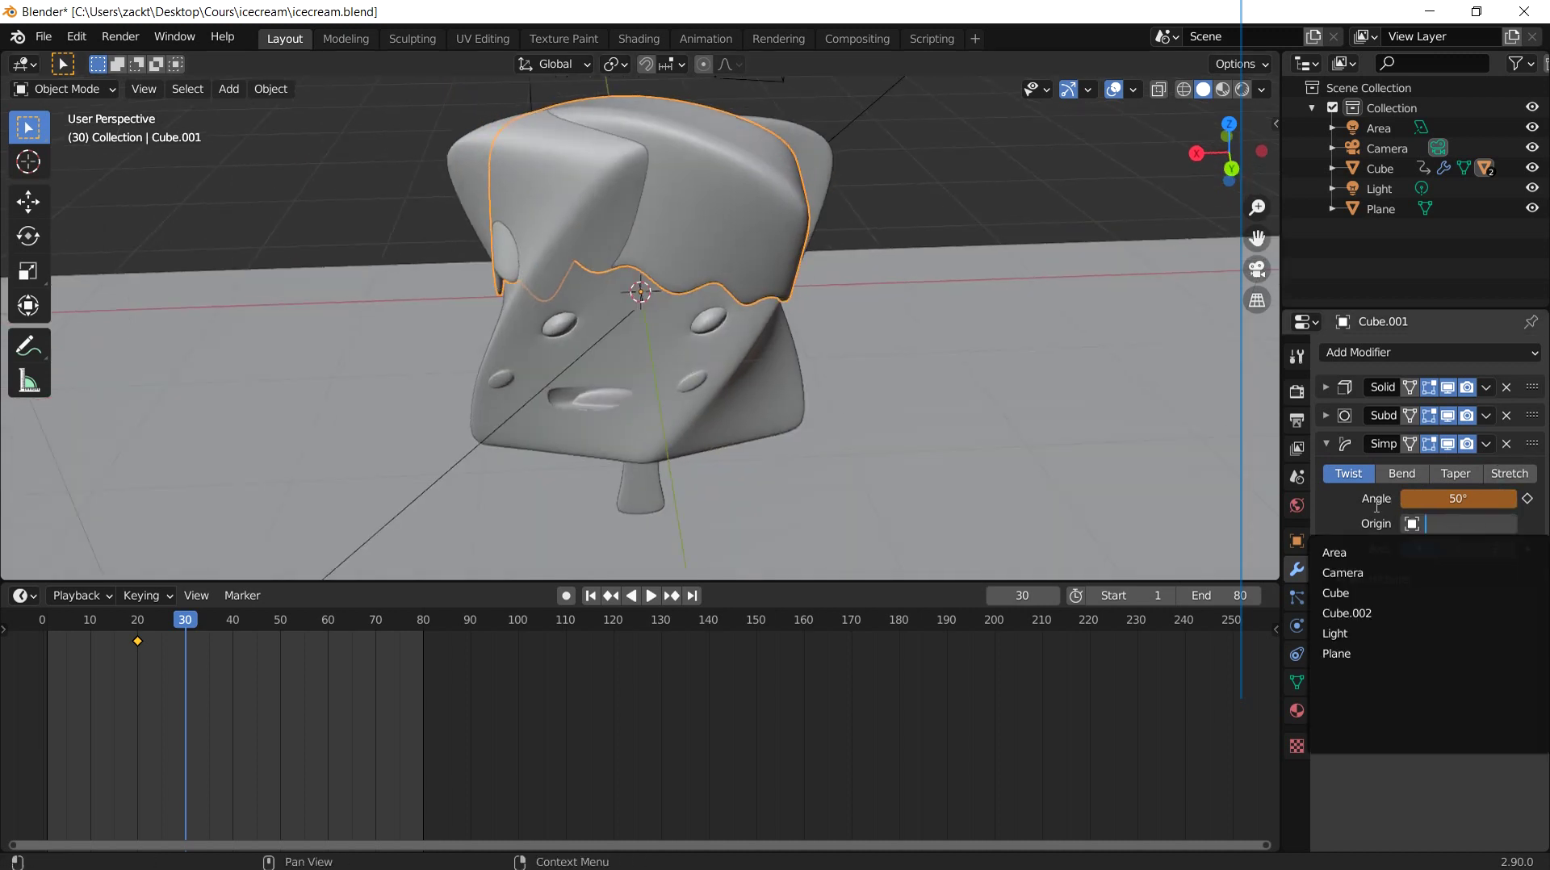
pyautogui.click(1507, 524)
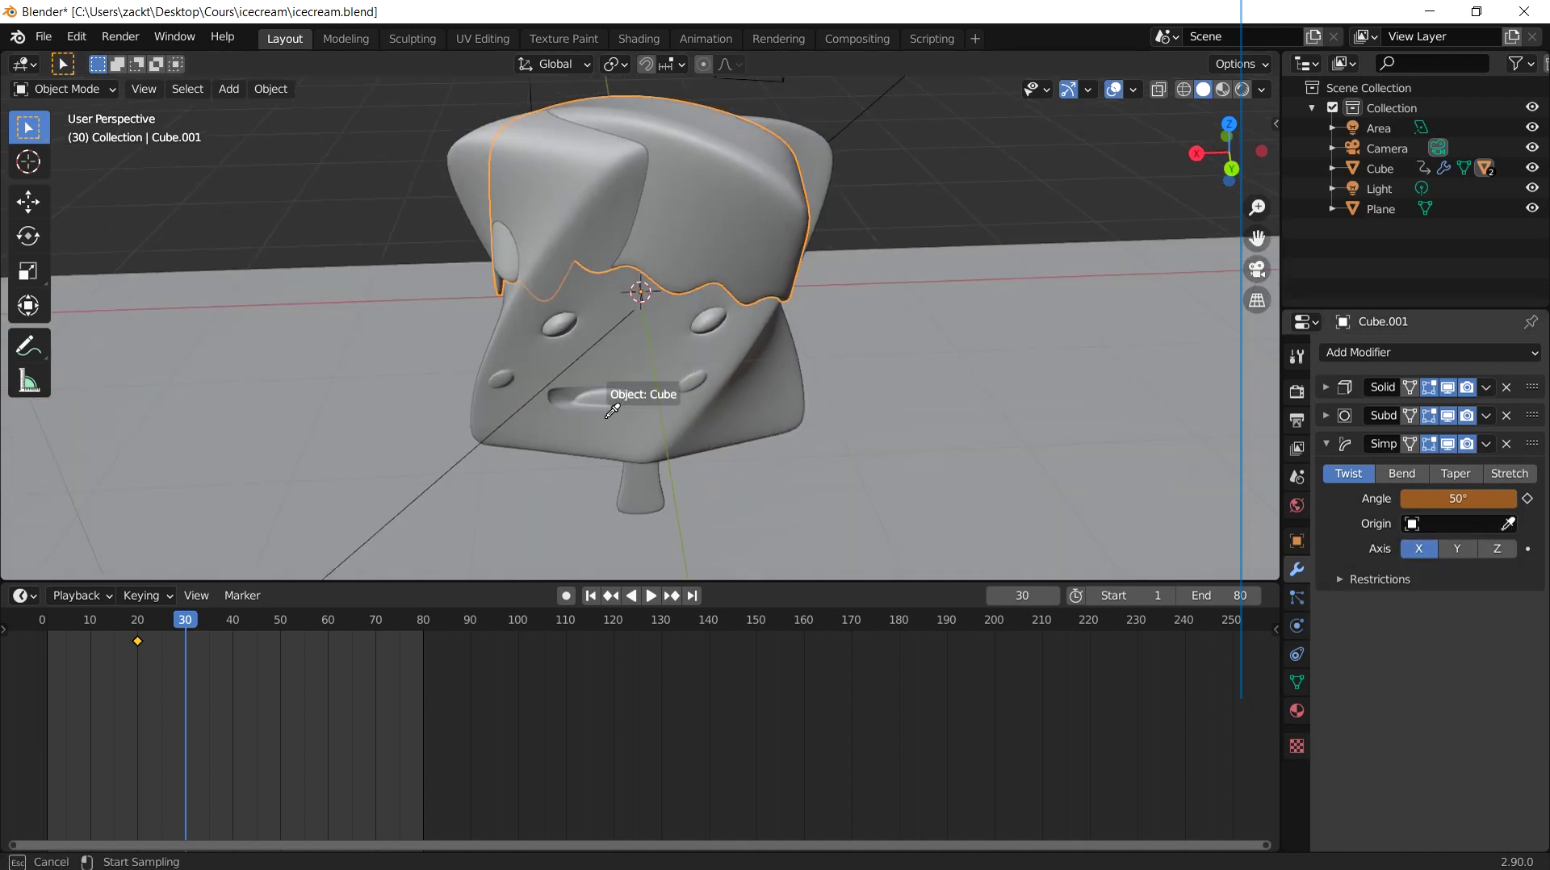
pyautogui.click(611, 411)
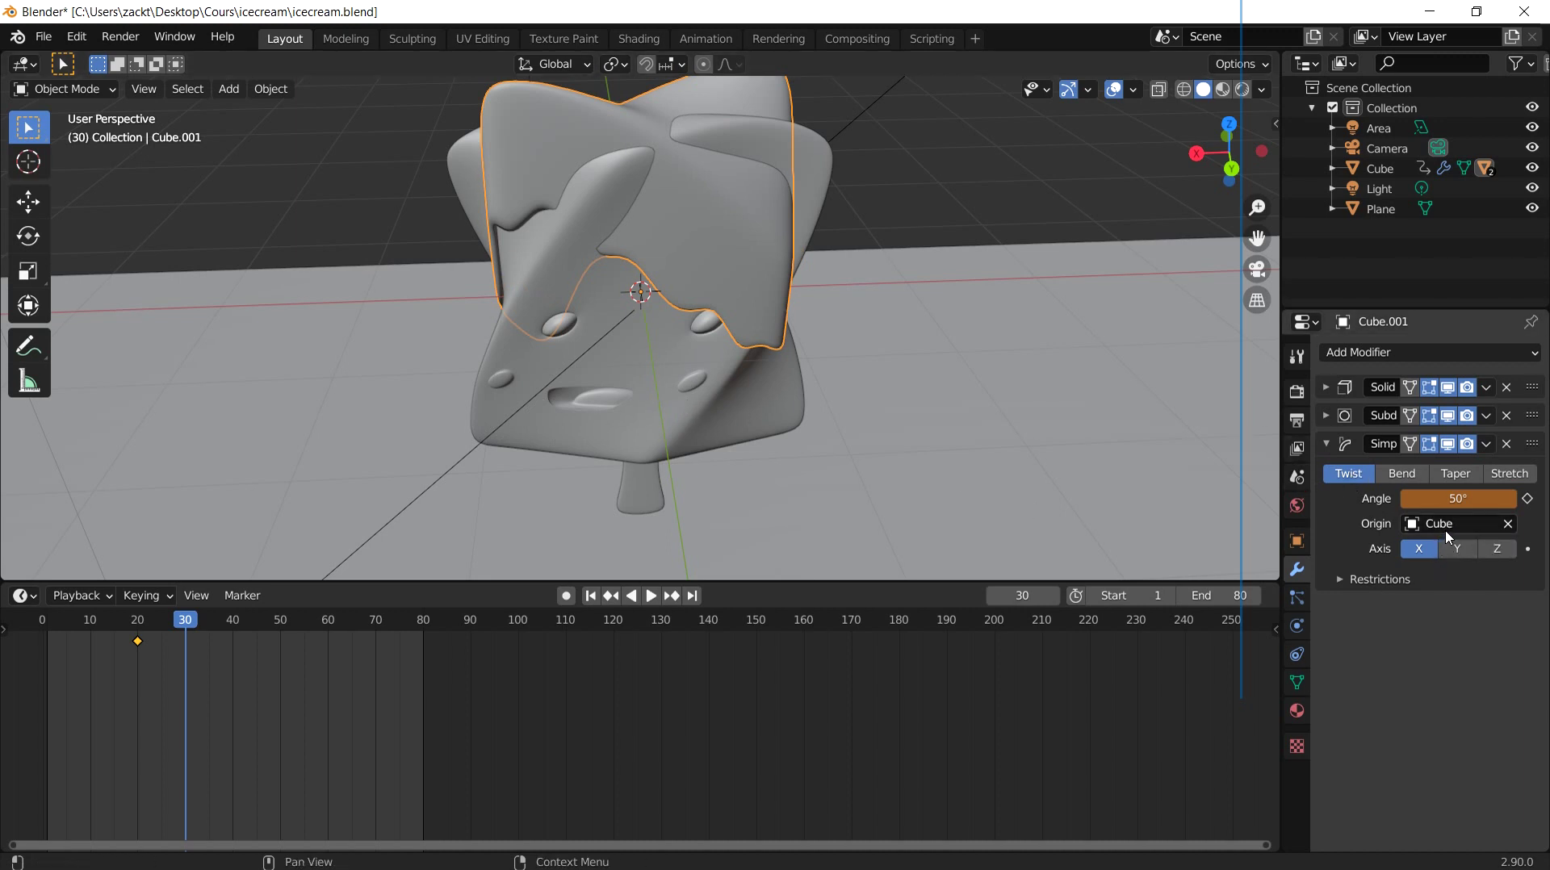
# Step: Set the drip top's twist axis to Z and keyframe the 50° angle at frame 30
pyautogui.click(1497, 549)
pyautogui.moveTo(855, 267); pyautogui.dragTo(443, 242, button='middle')
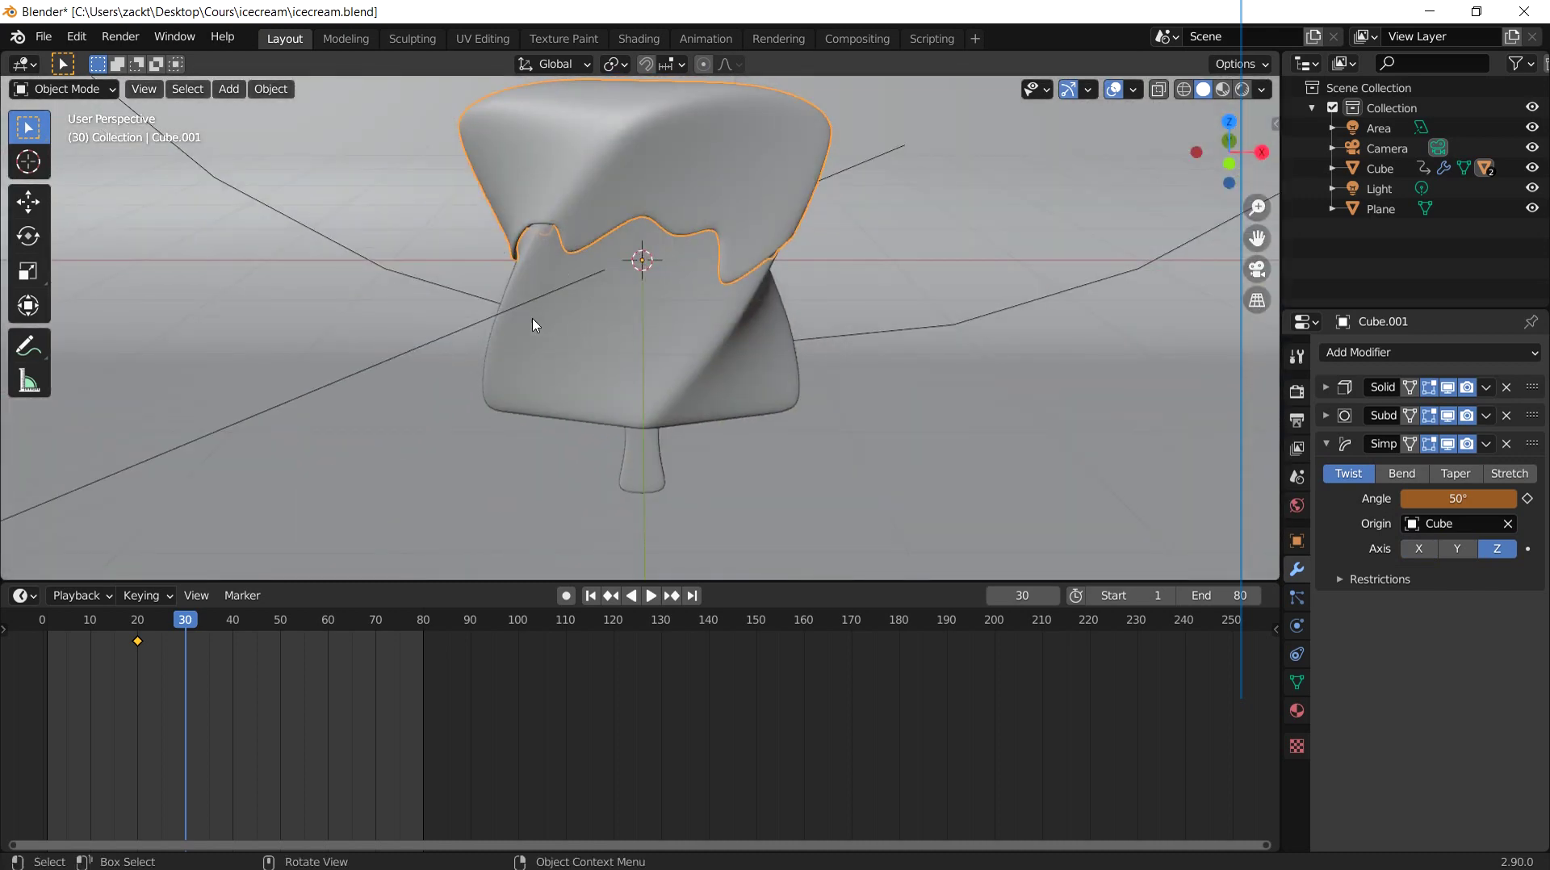
pyautogui.moveTo(540, 325); pyautogui.dragTo(879, 318, button='middle')
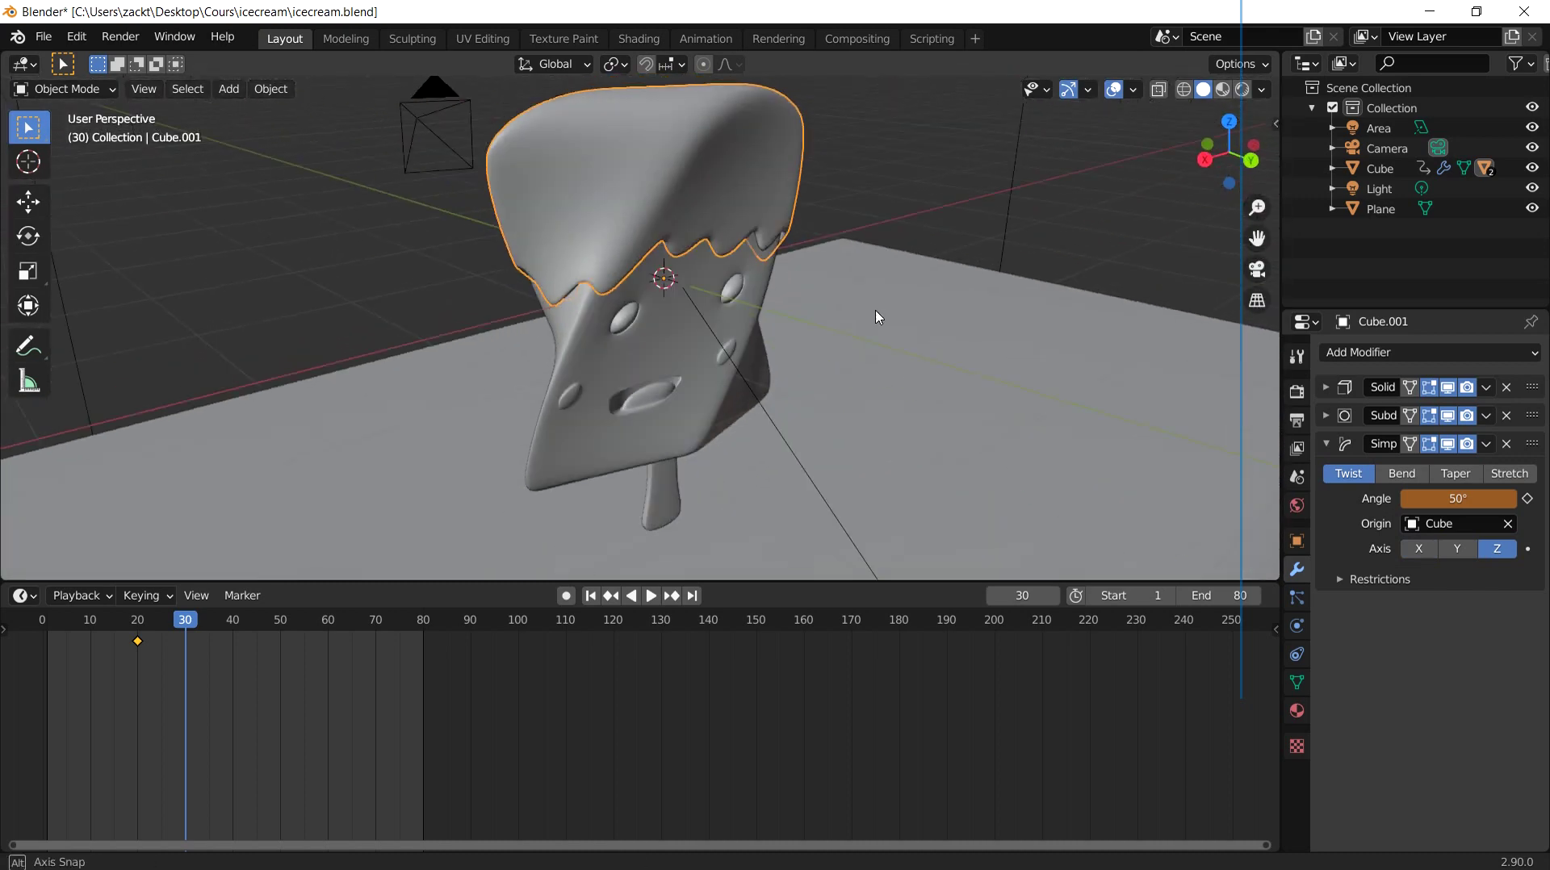
pyautogui.moveTo(751, 166); pyautogui.dragTo(582, 214, button='middle')
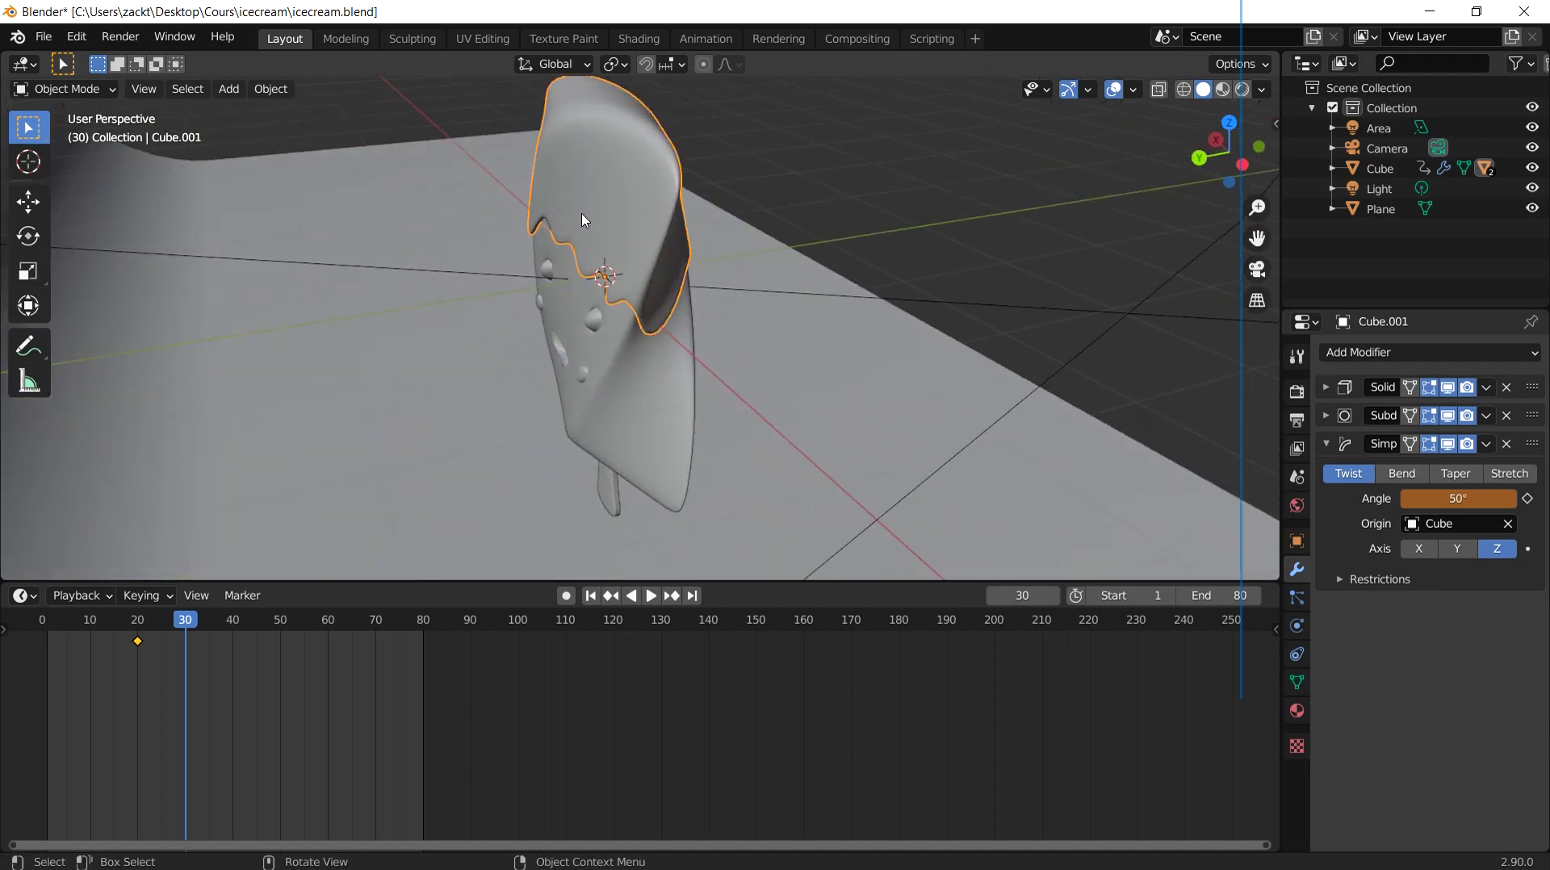
pyautogui.moveTo(736, 284); pyautogui.dragTo(580, 279, button='middle')
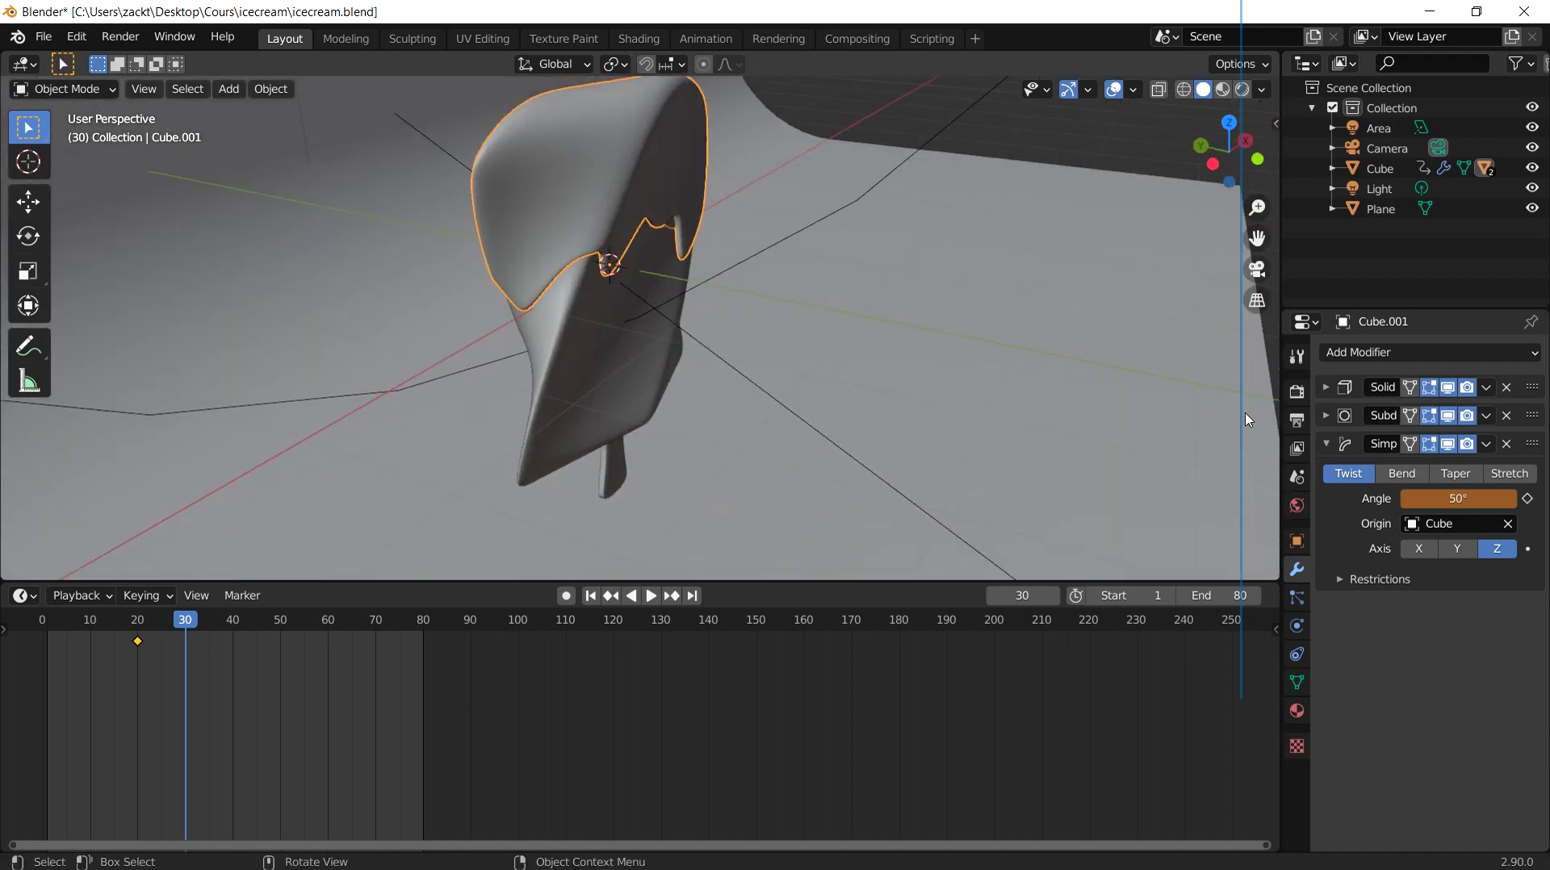
pyautogui.click(1528, 499)
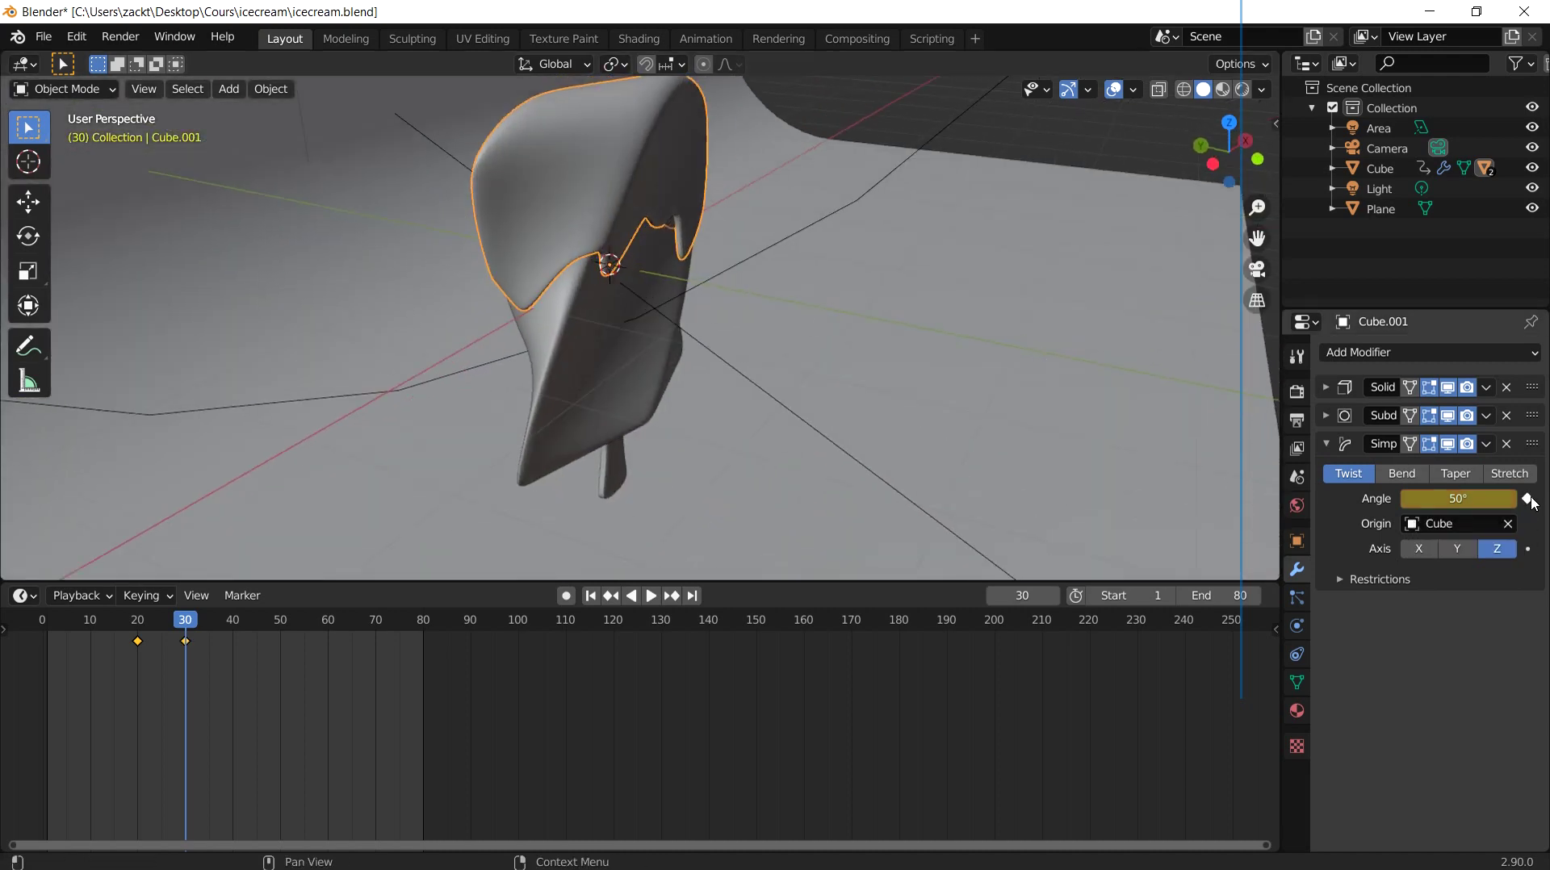
# Step: Keyframe the drip top's twist back to 0° at frame 40, then return to frame 1
pyautogui.click(232, 623)
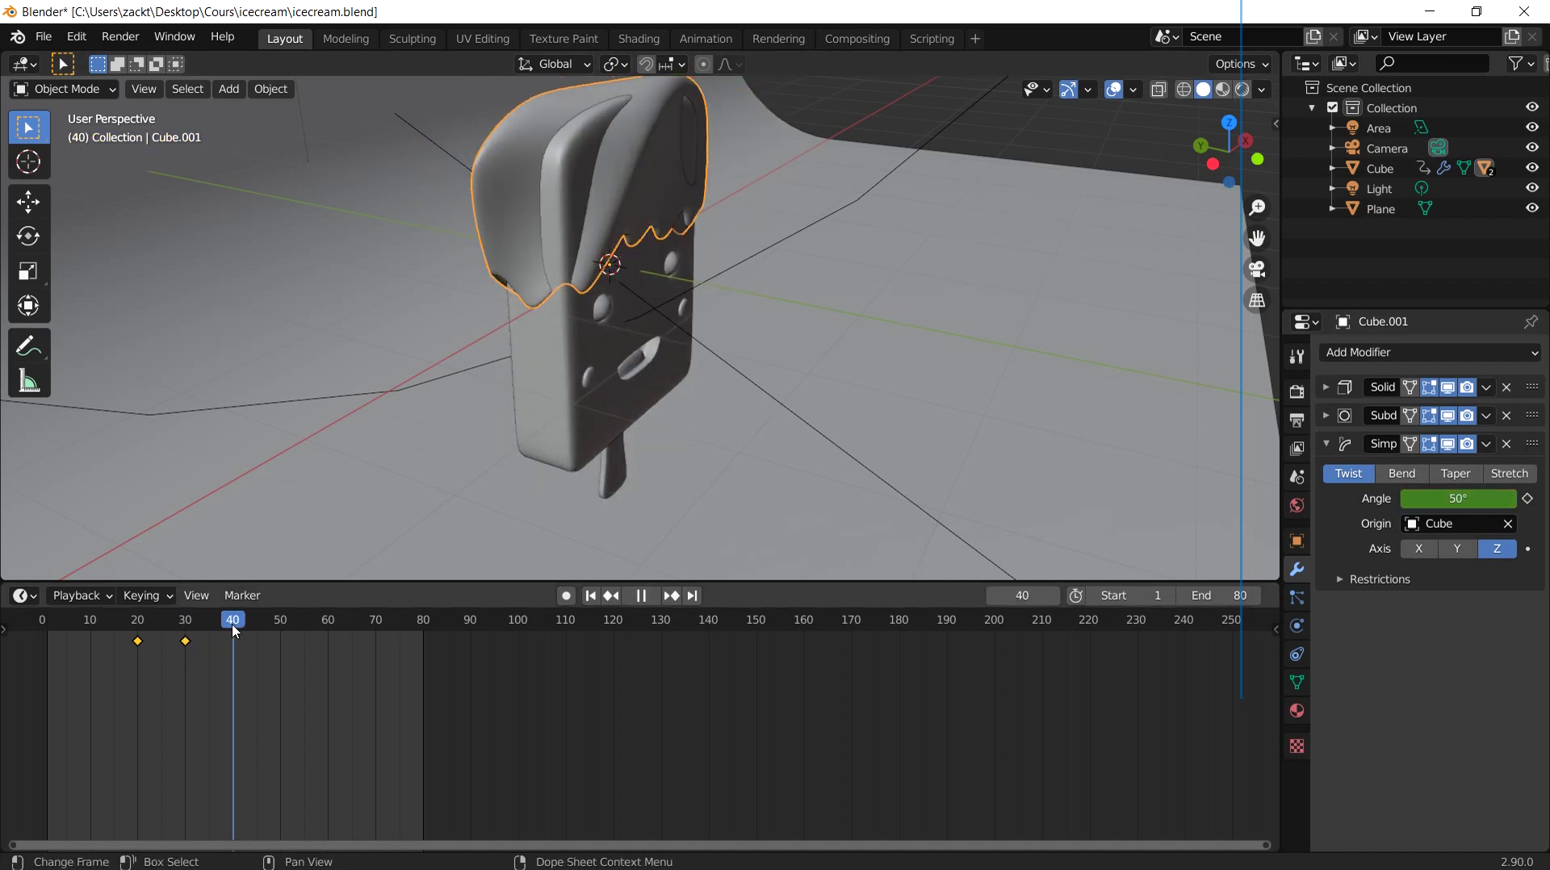
pyautogui.click(1478, 502)
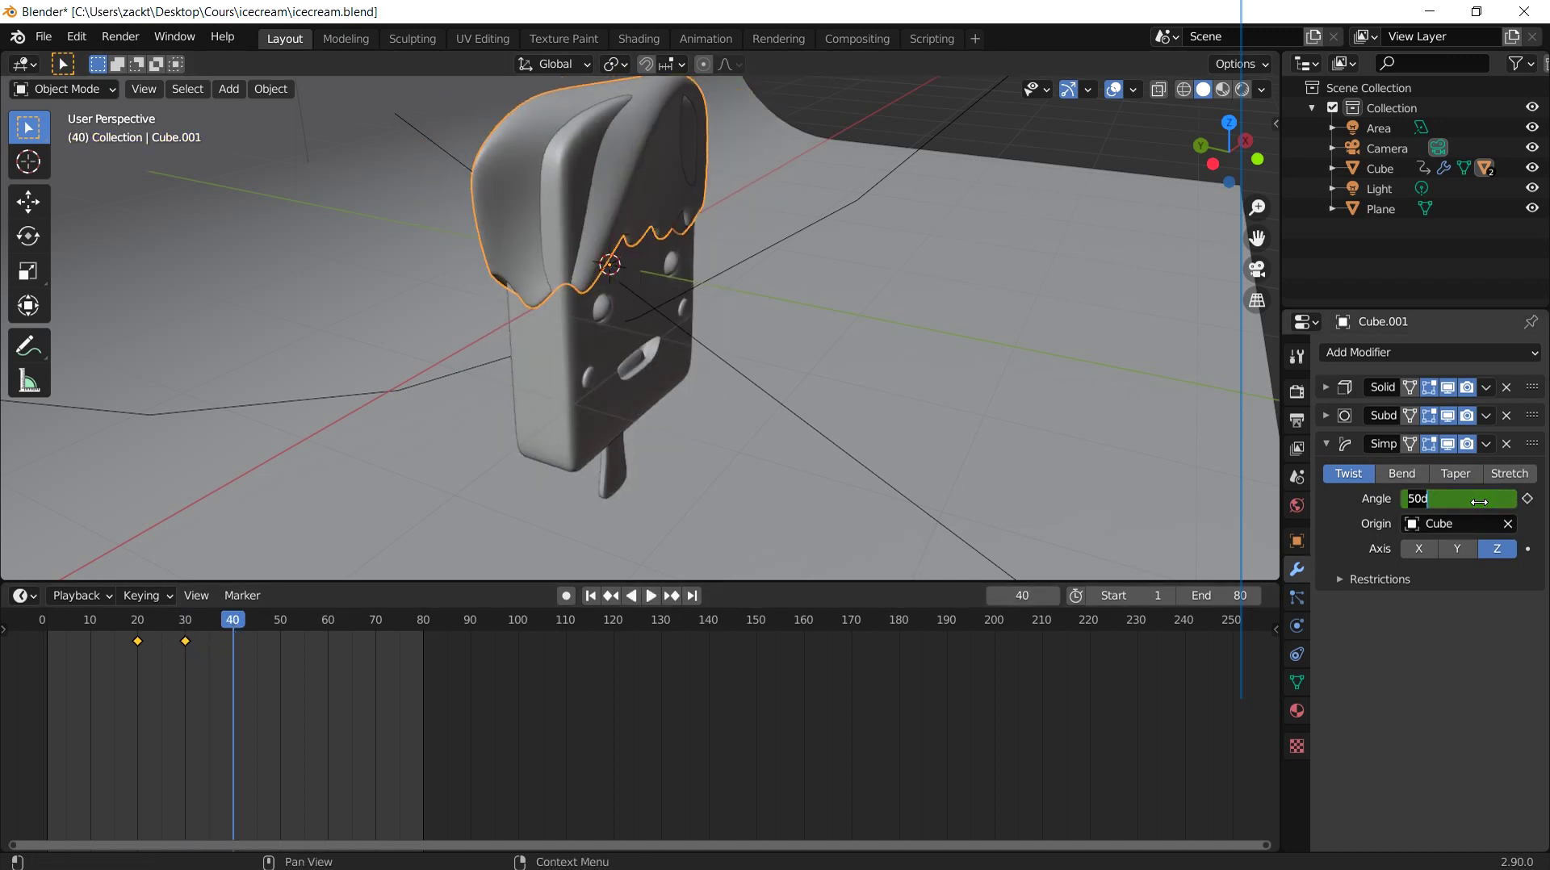
pyautogui.write('0')
pyautogui.press('Return')
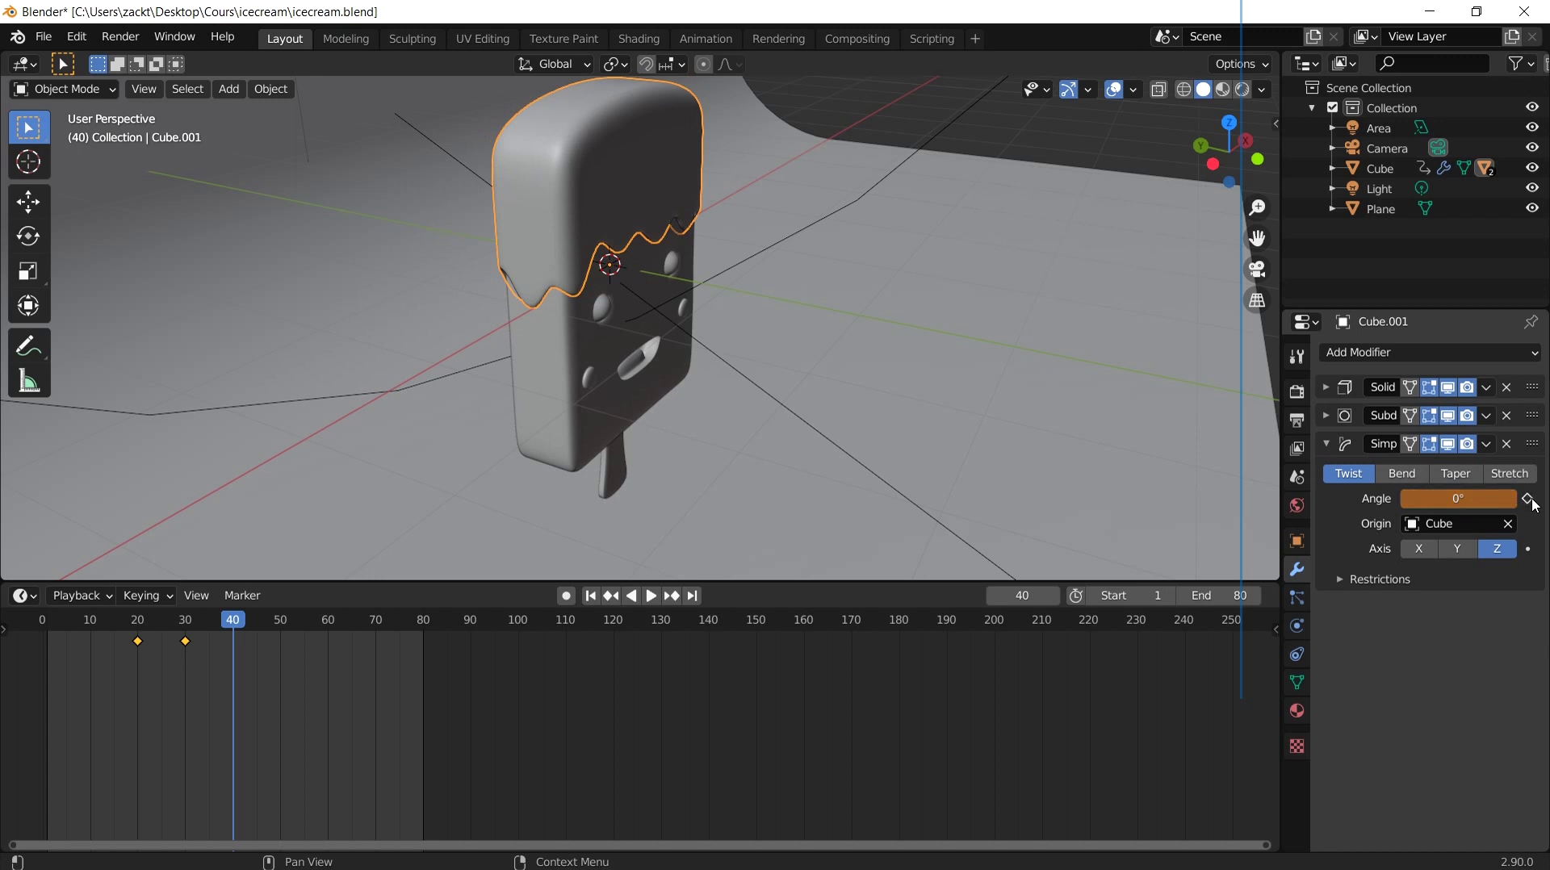
pyautogui.click(1527, 498)
pyautogui.hotkey('shift', 'Left')
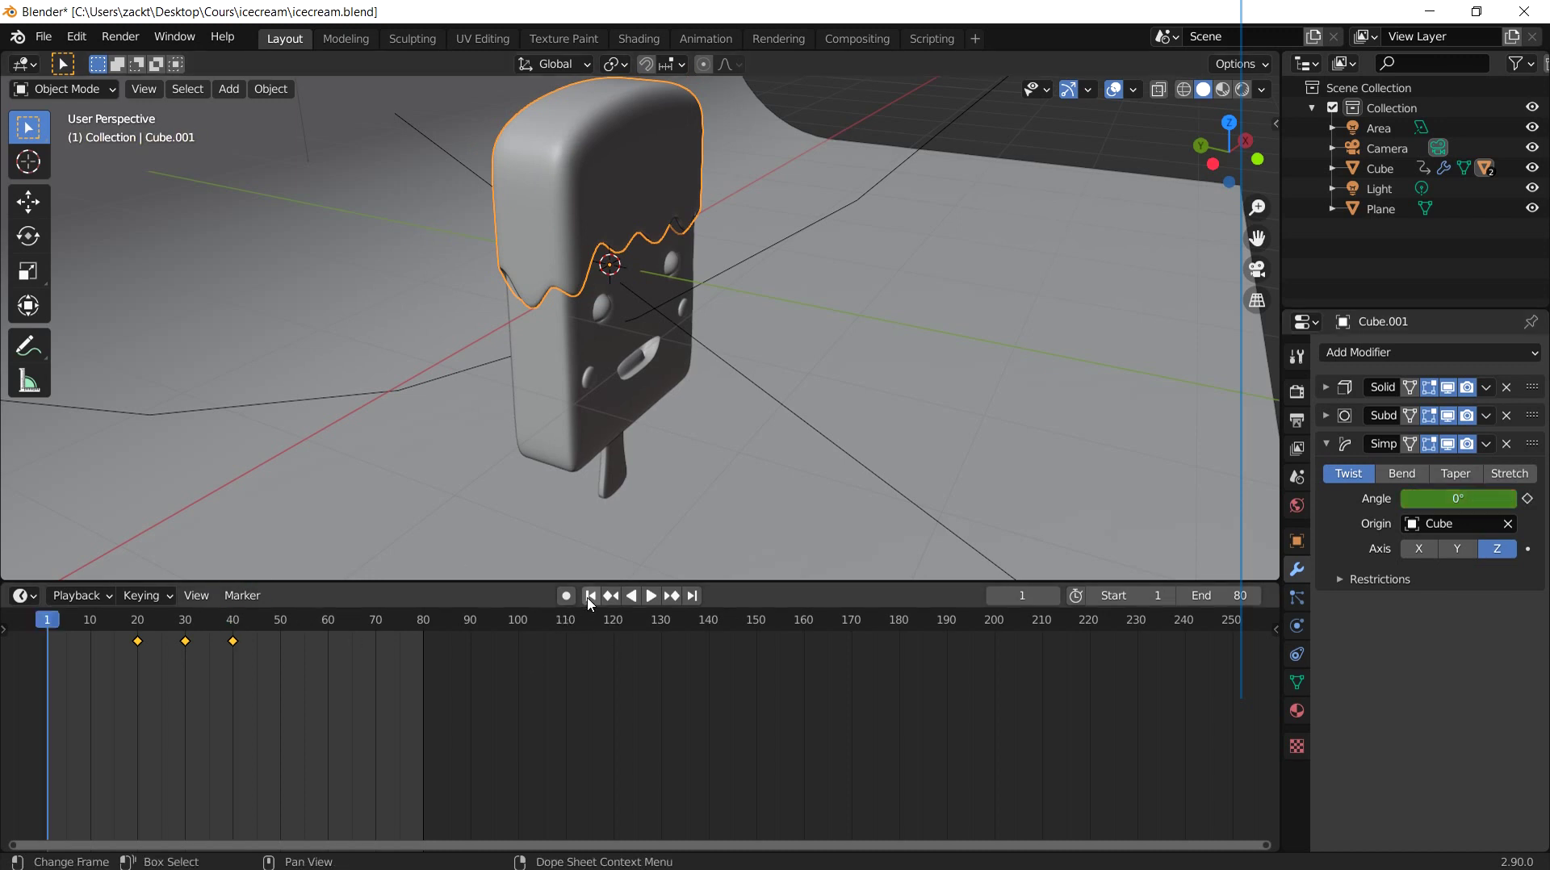
pyautogui.moveTo(637, 356); pyautogui.dragTo(460, 305, button='middle')
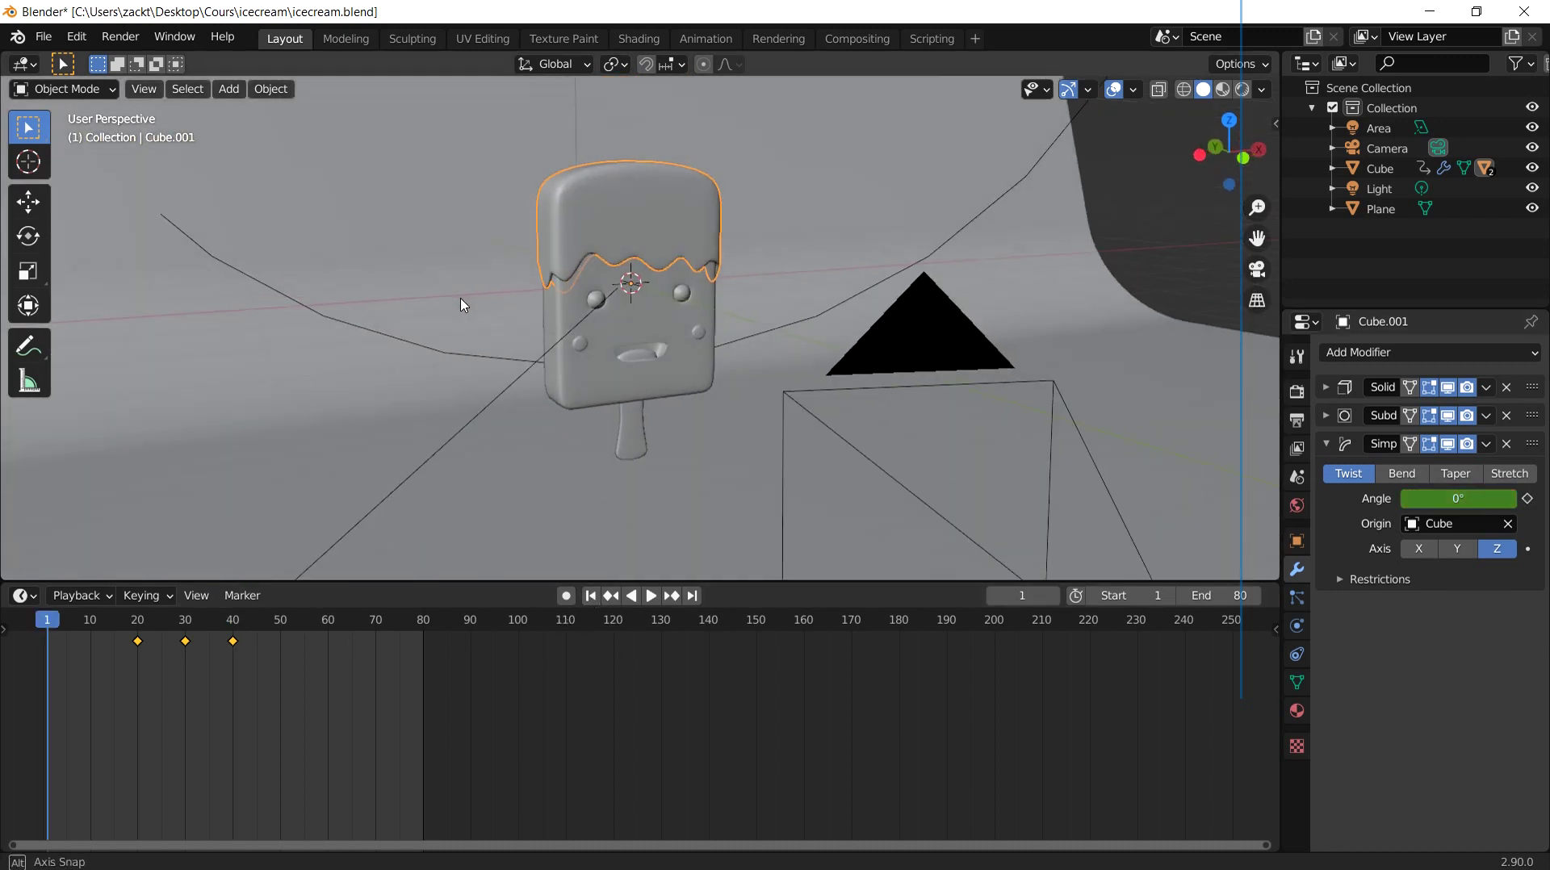
# Step: Switch the viewport to Rendered shading and play the animation from the first frame
pyautogui.click(1242, 89)
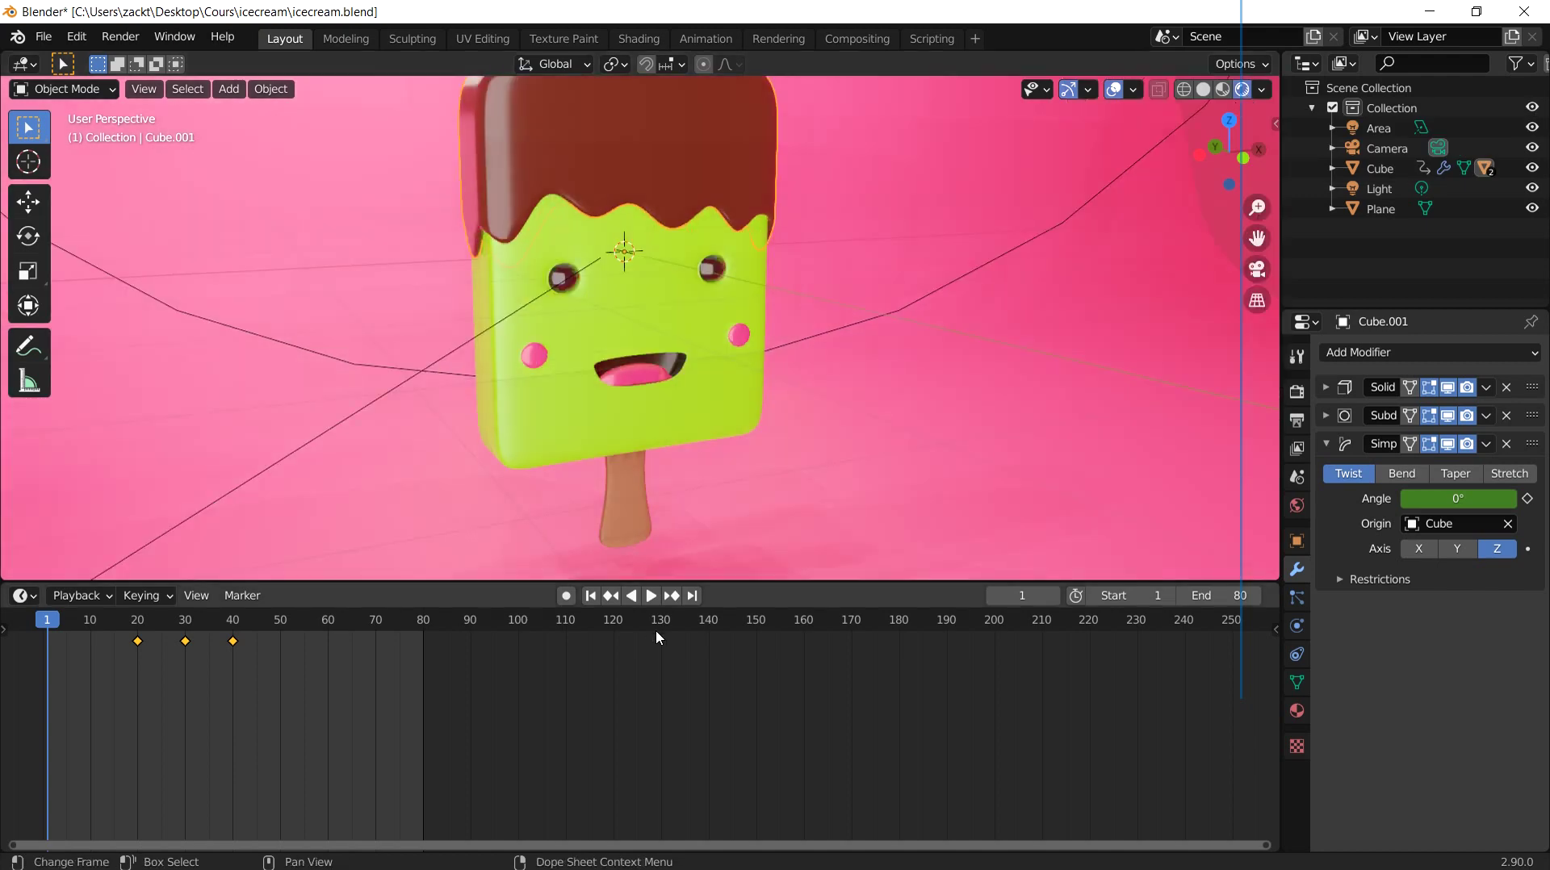
pyautogui.press('space')
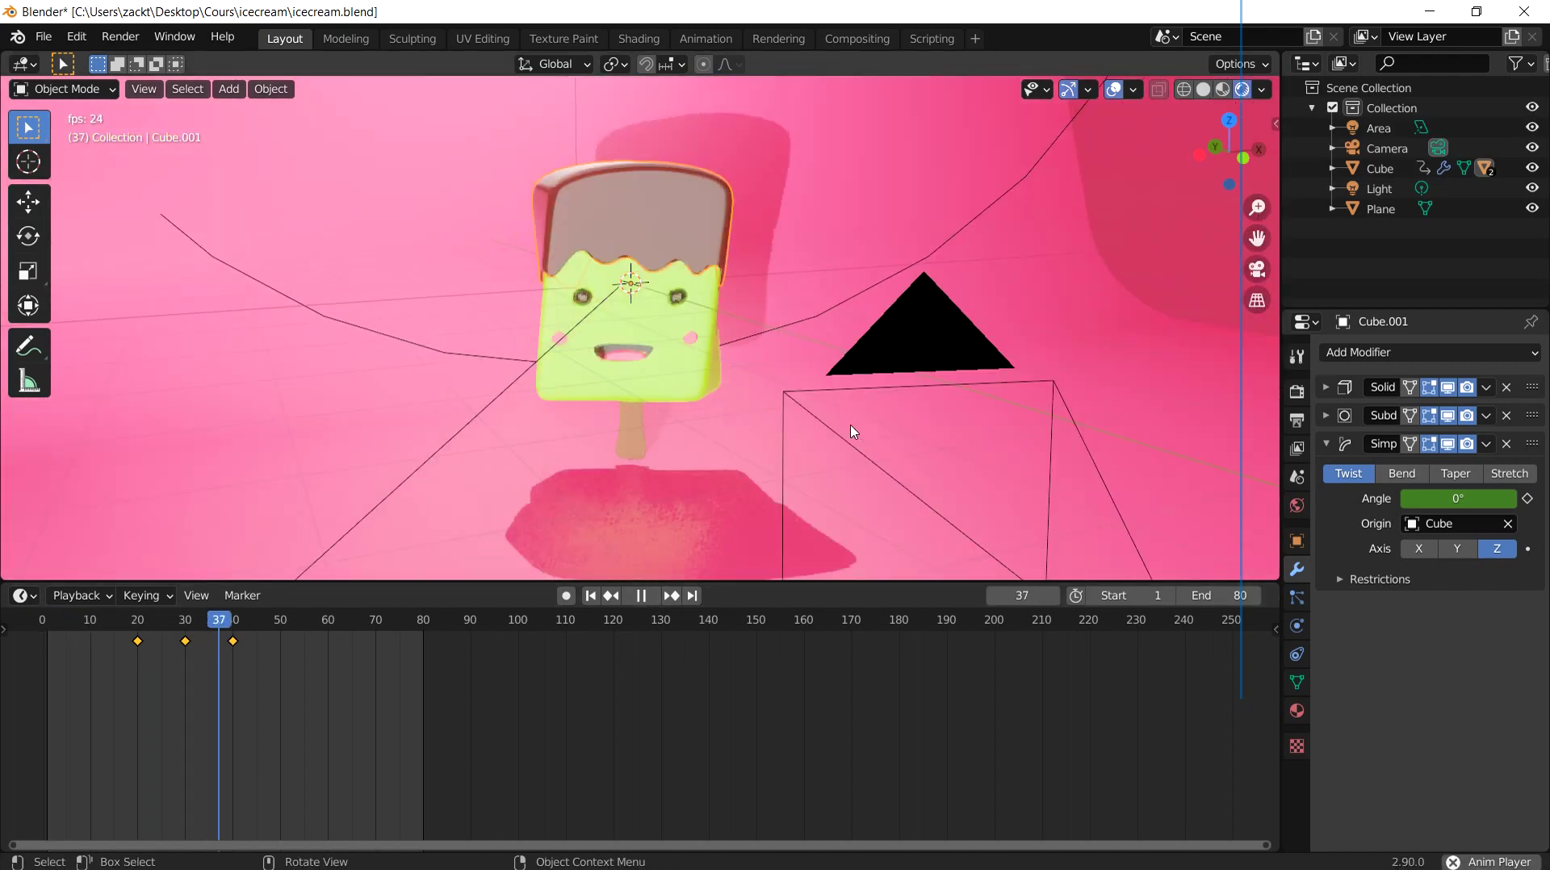
pyautogui.click(640, 595)
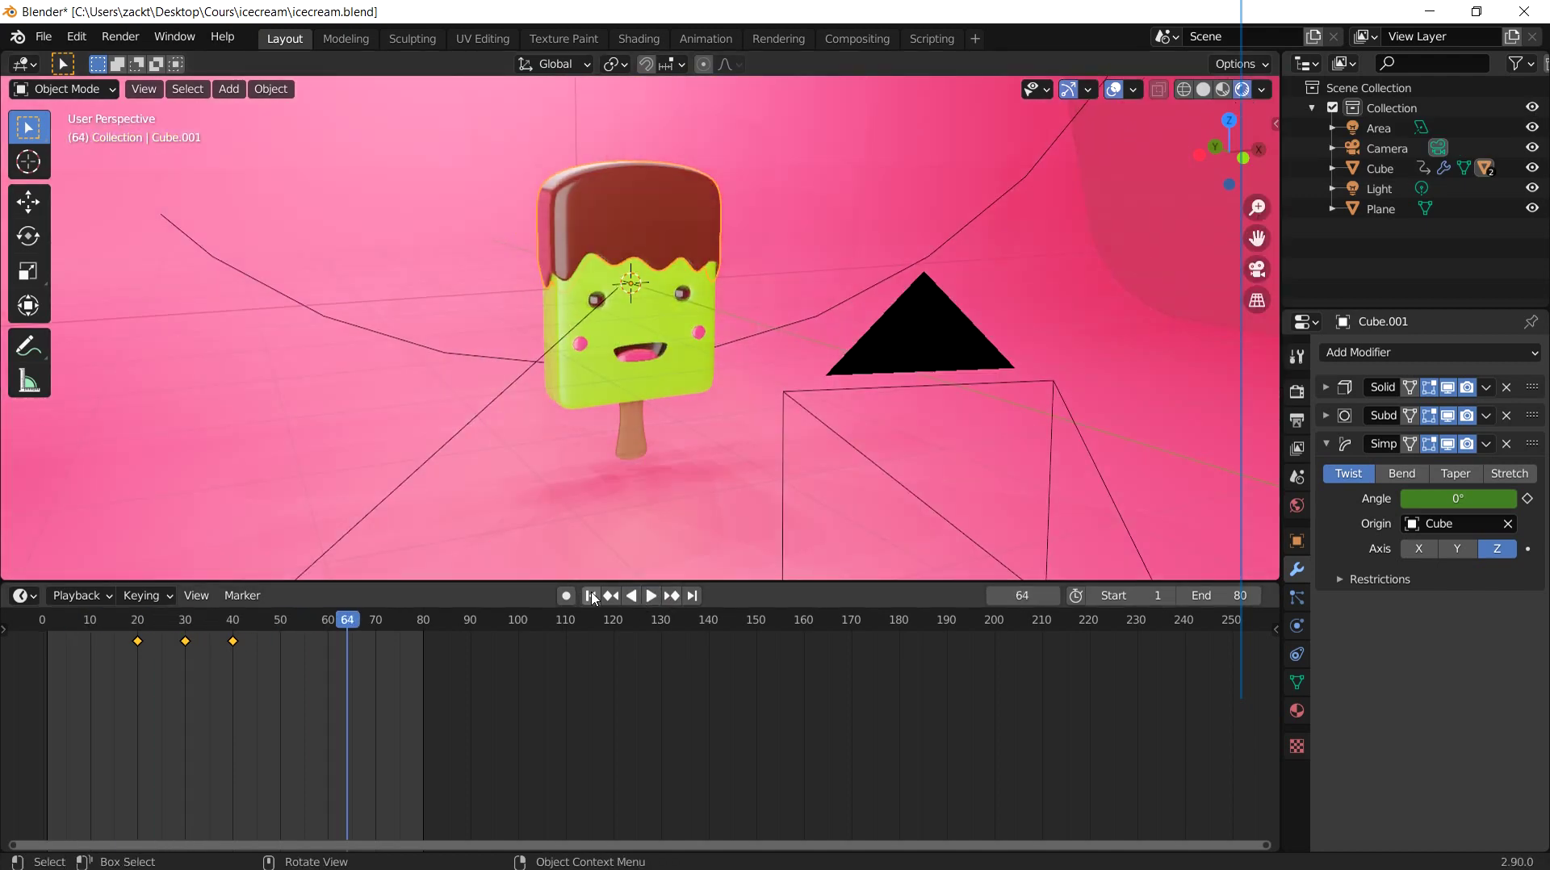
pyautogui.click(589, 594)
pyautogui.click(651, 595)
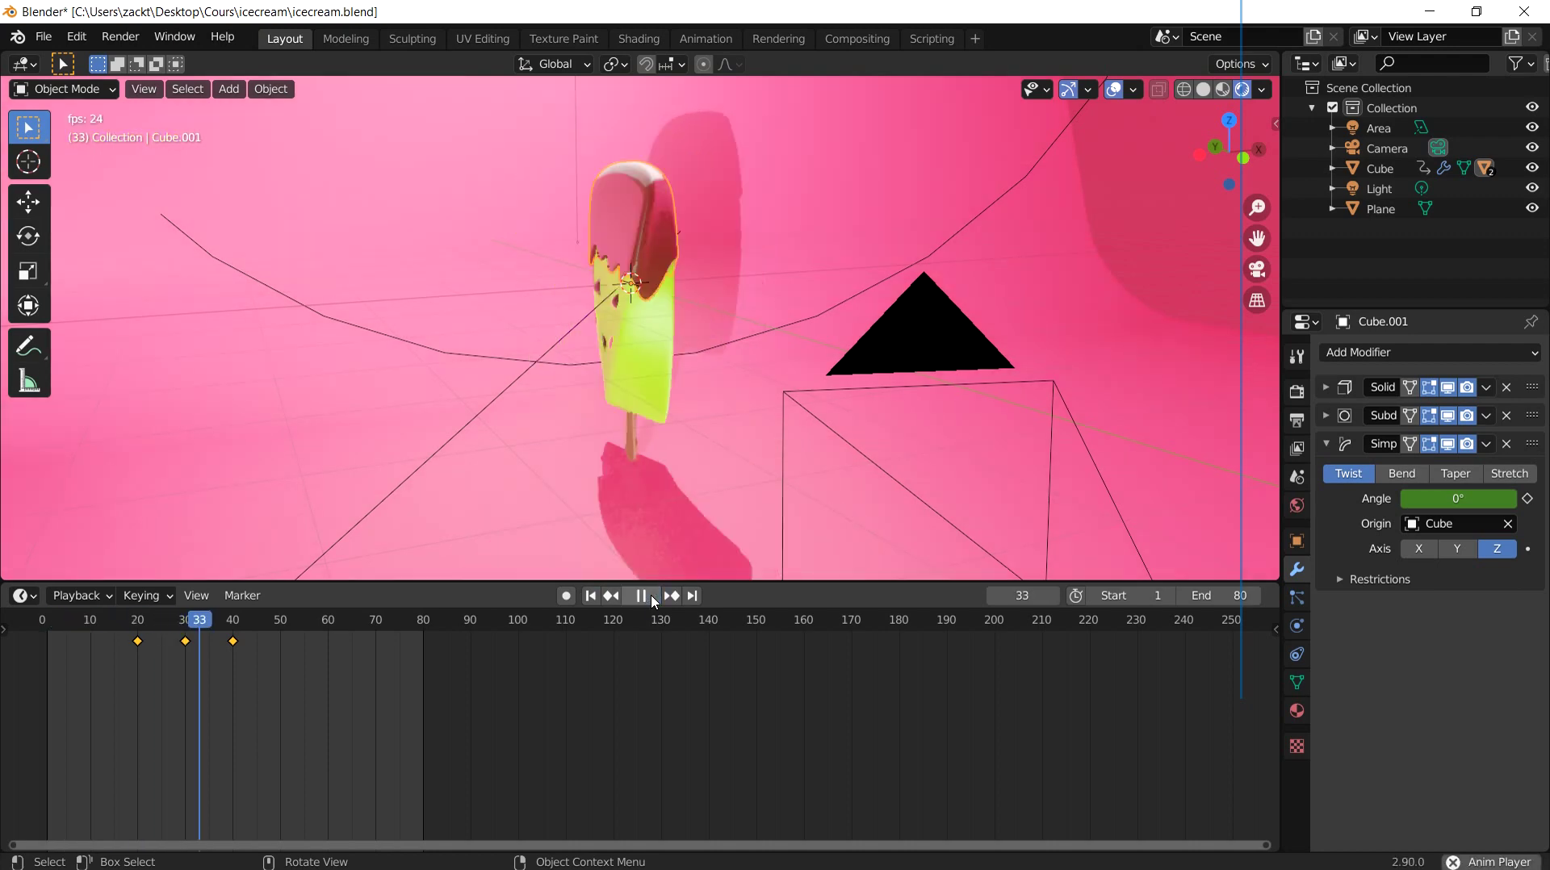
pyautogui.click(651, 597)
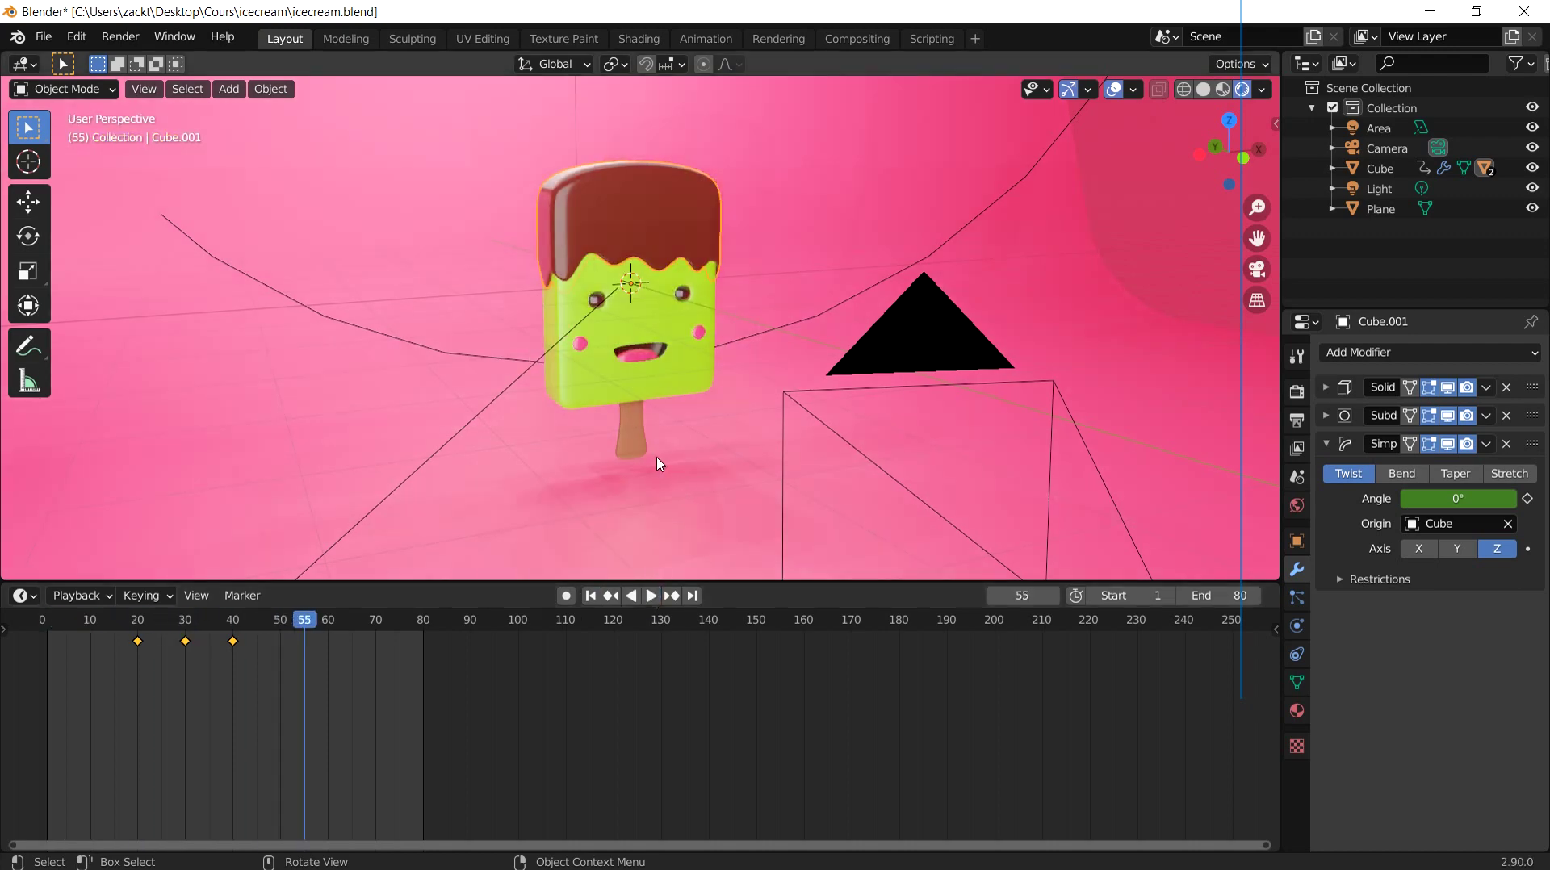
# Step: Scrub the Cube's keyframes from frame 1 to 40 in front view, then reselect the chocolate top
pyautogui.press('KP_1')
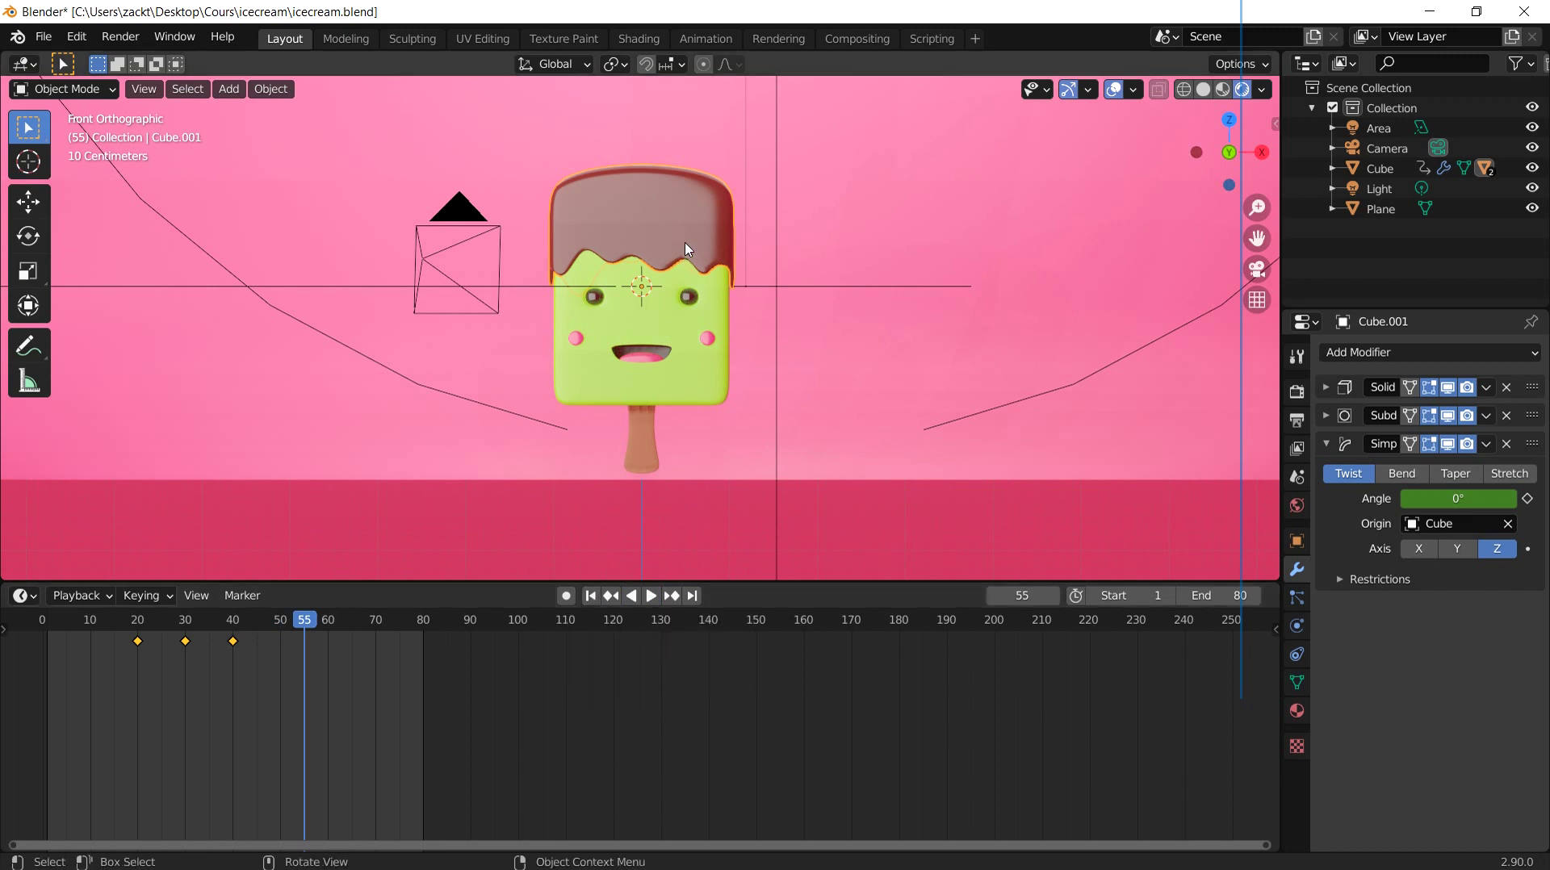
pyautogui.scroll(2, 665, 228)
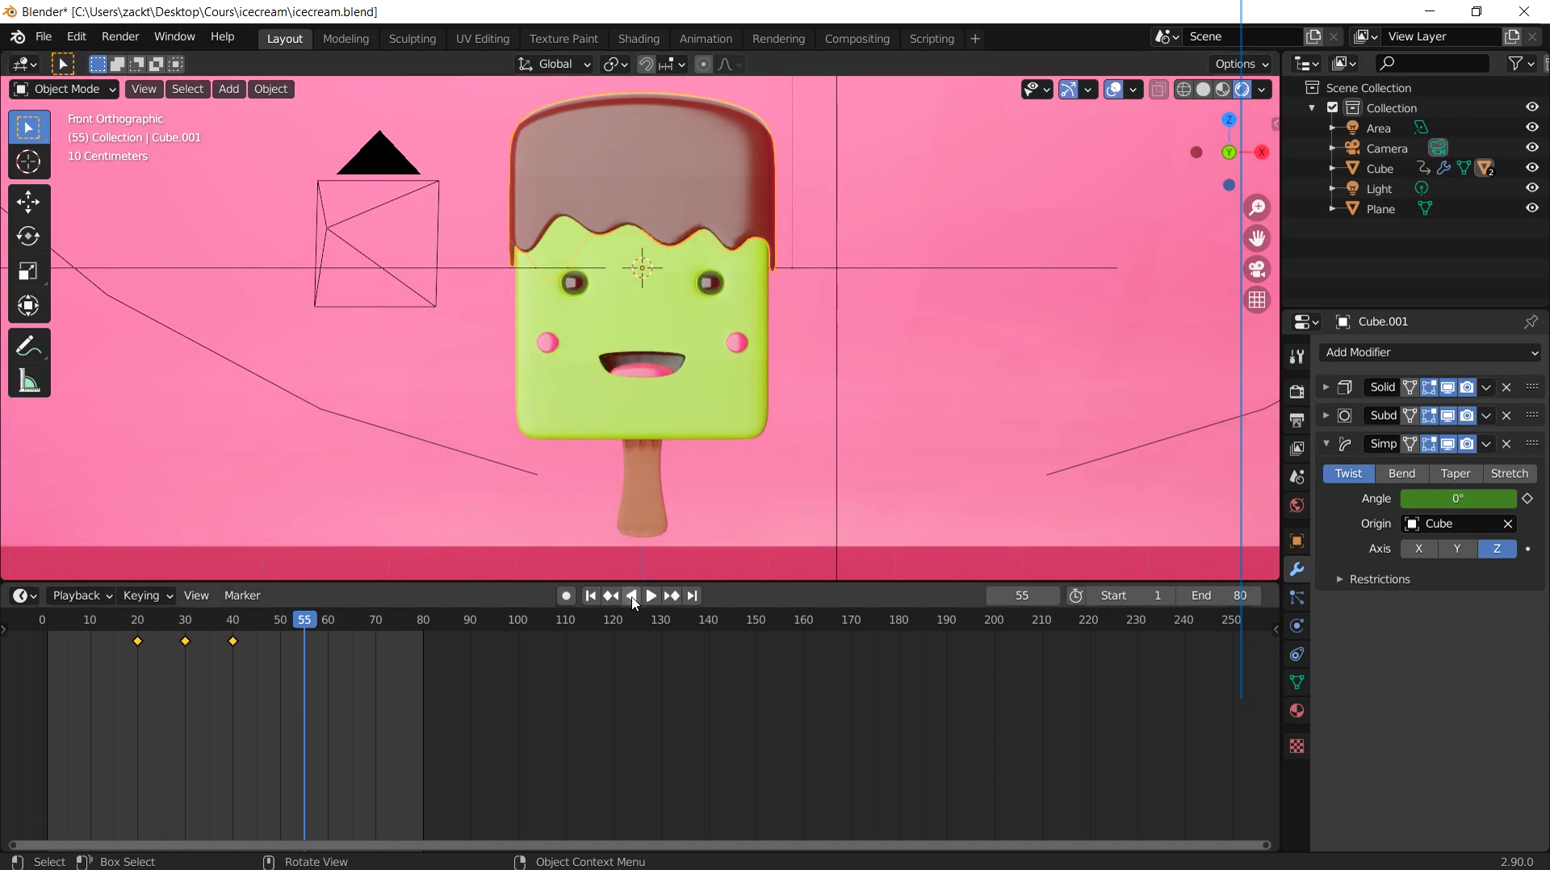
pyautogui.hotkey('shift', 'Left')
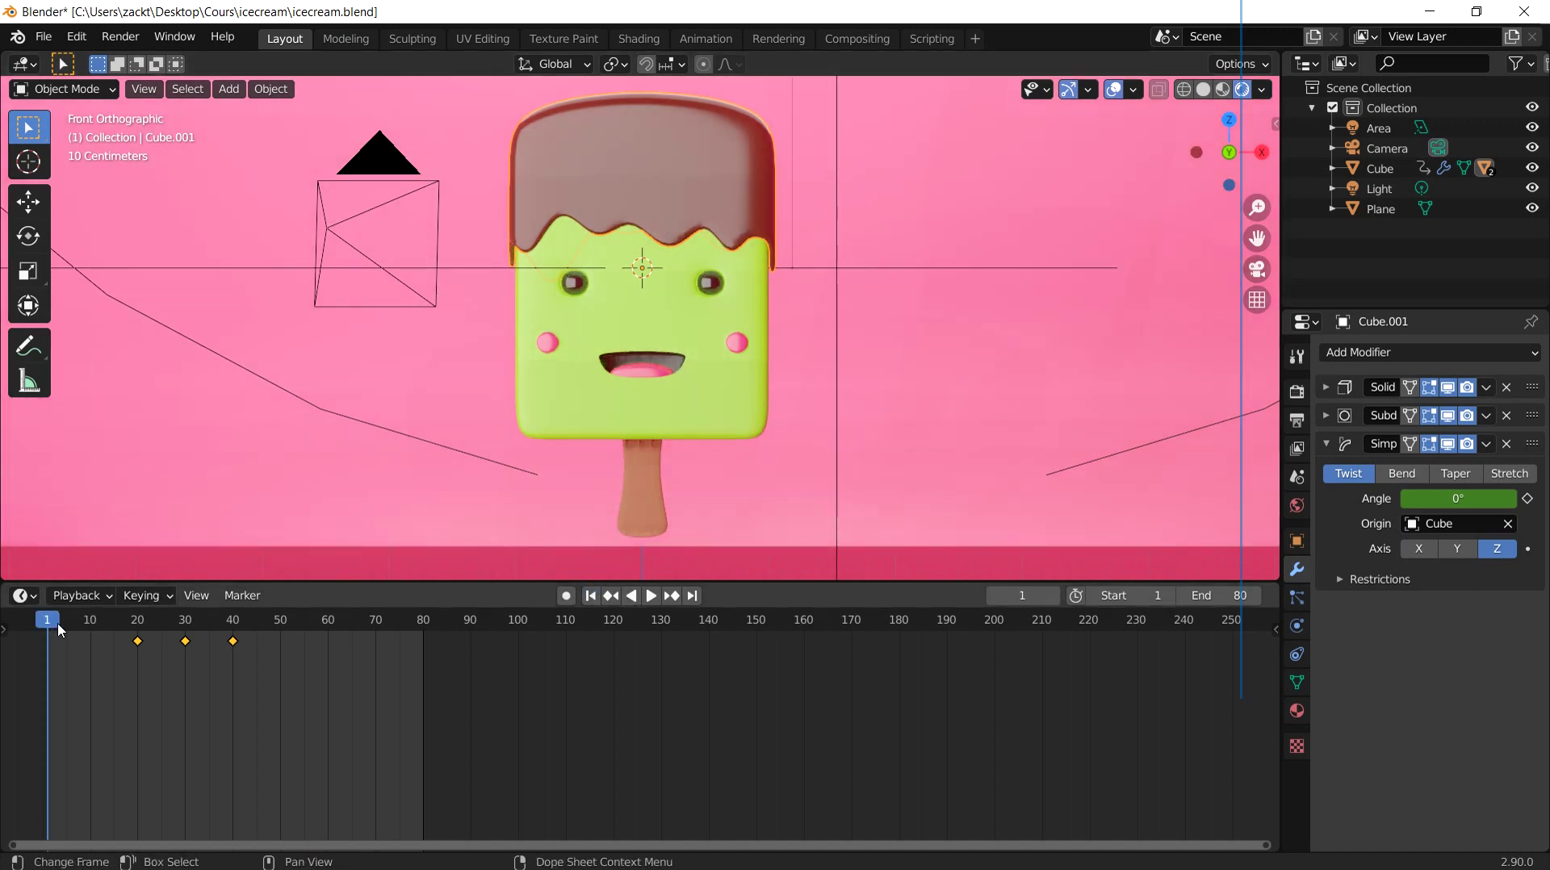
pyautogui.click(735, 214)
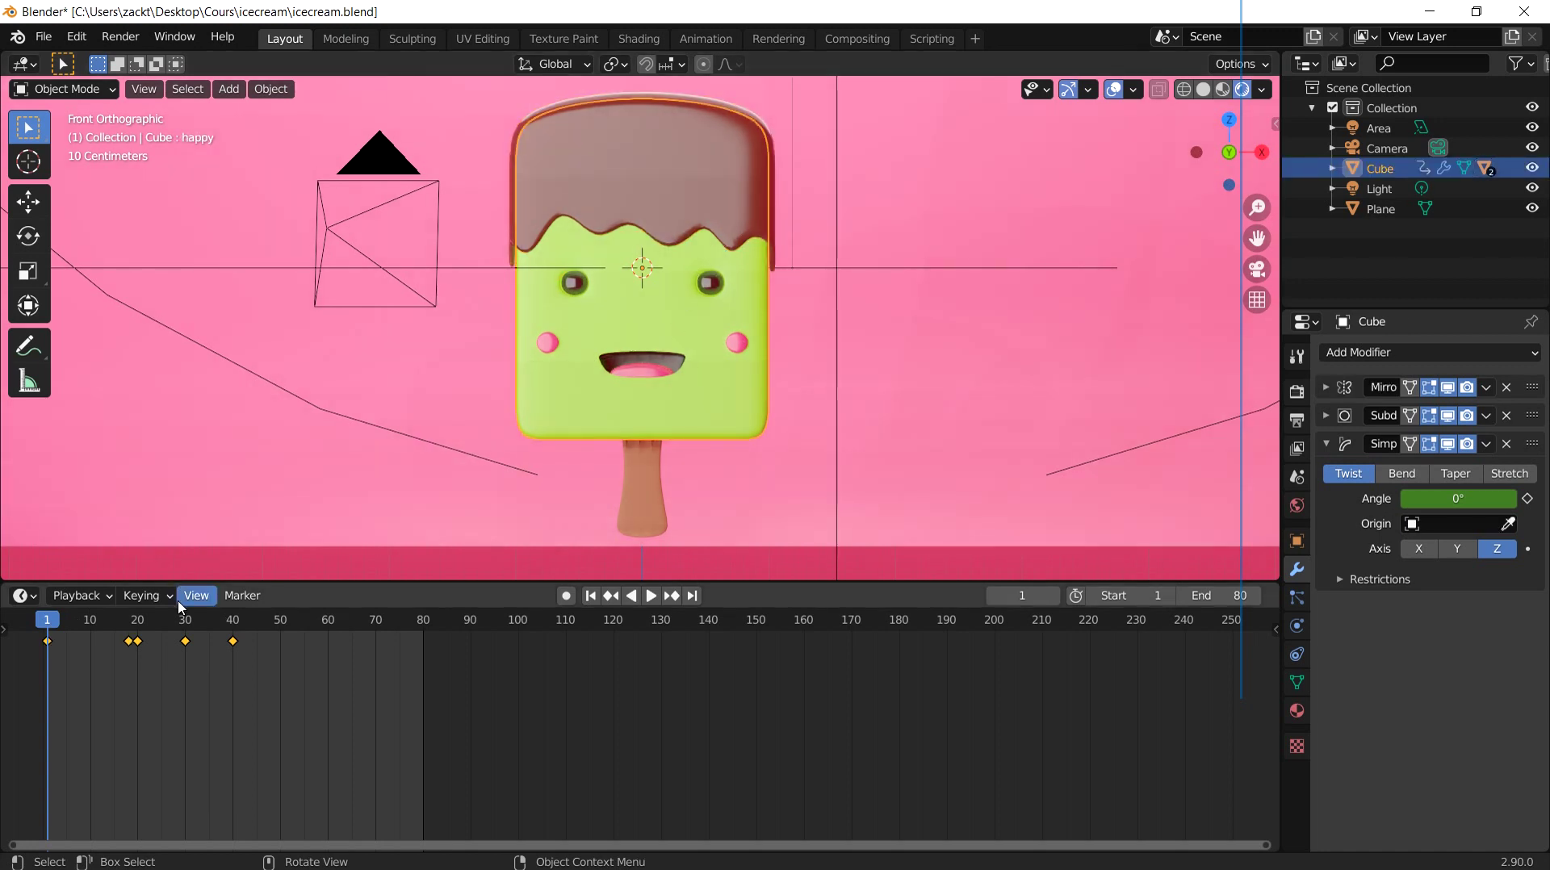
pyautogui.moveTo(48, 630); pyautogui.dragTo(234, 646)
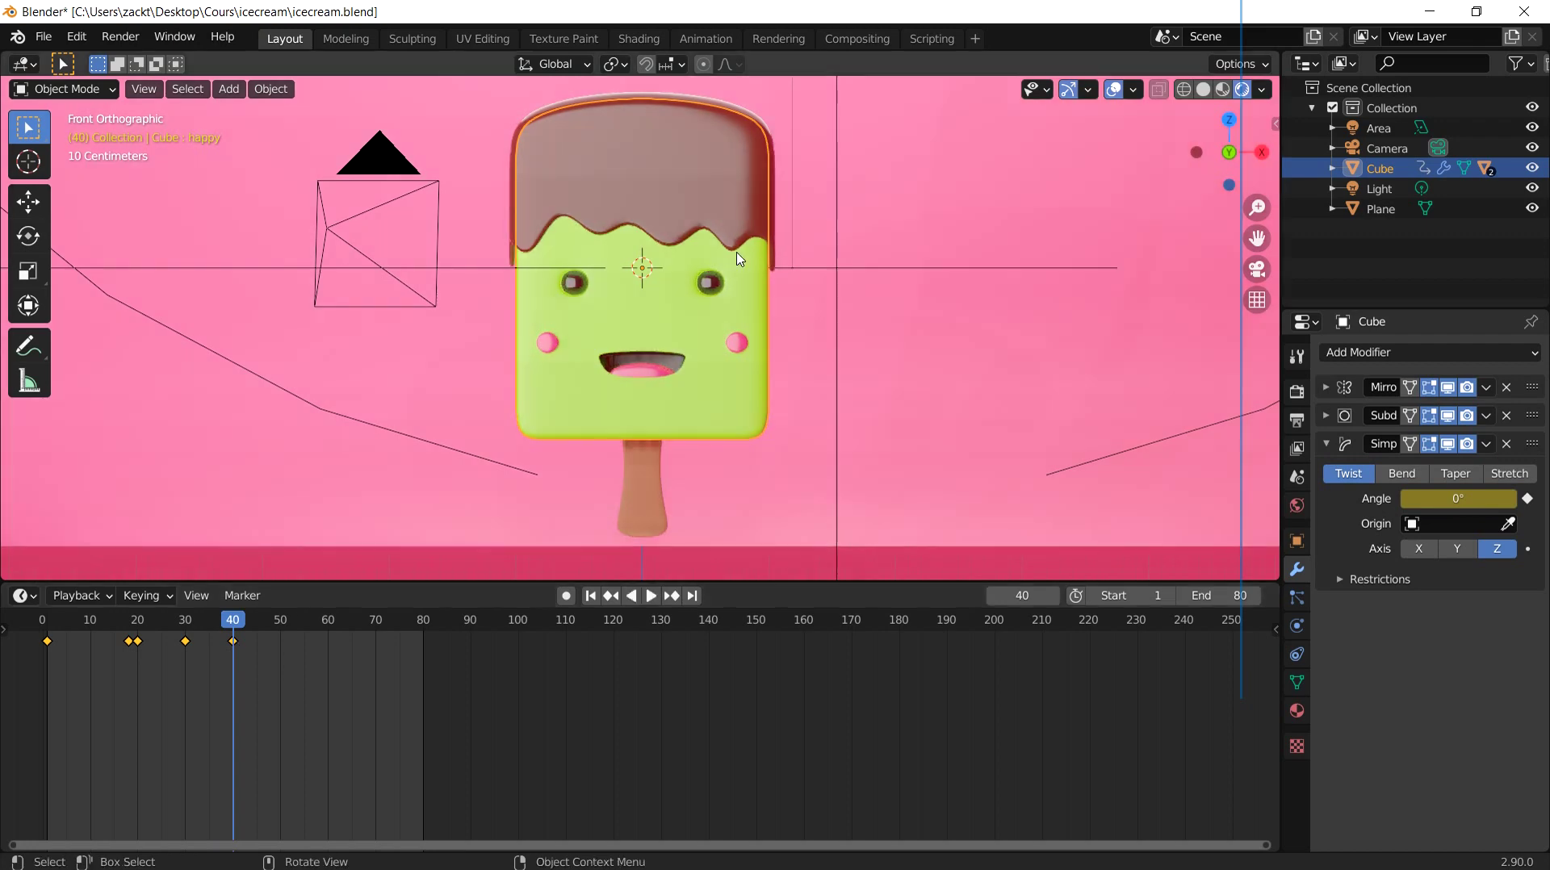
pyautogui.click(754, 189)
pyautogui.moveTo(775, 192); pyautogui.dragTo(813, 244, button='middle')
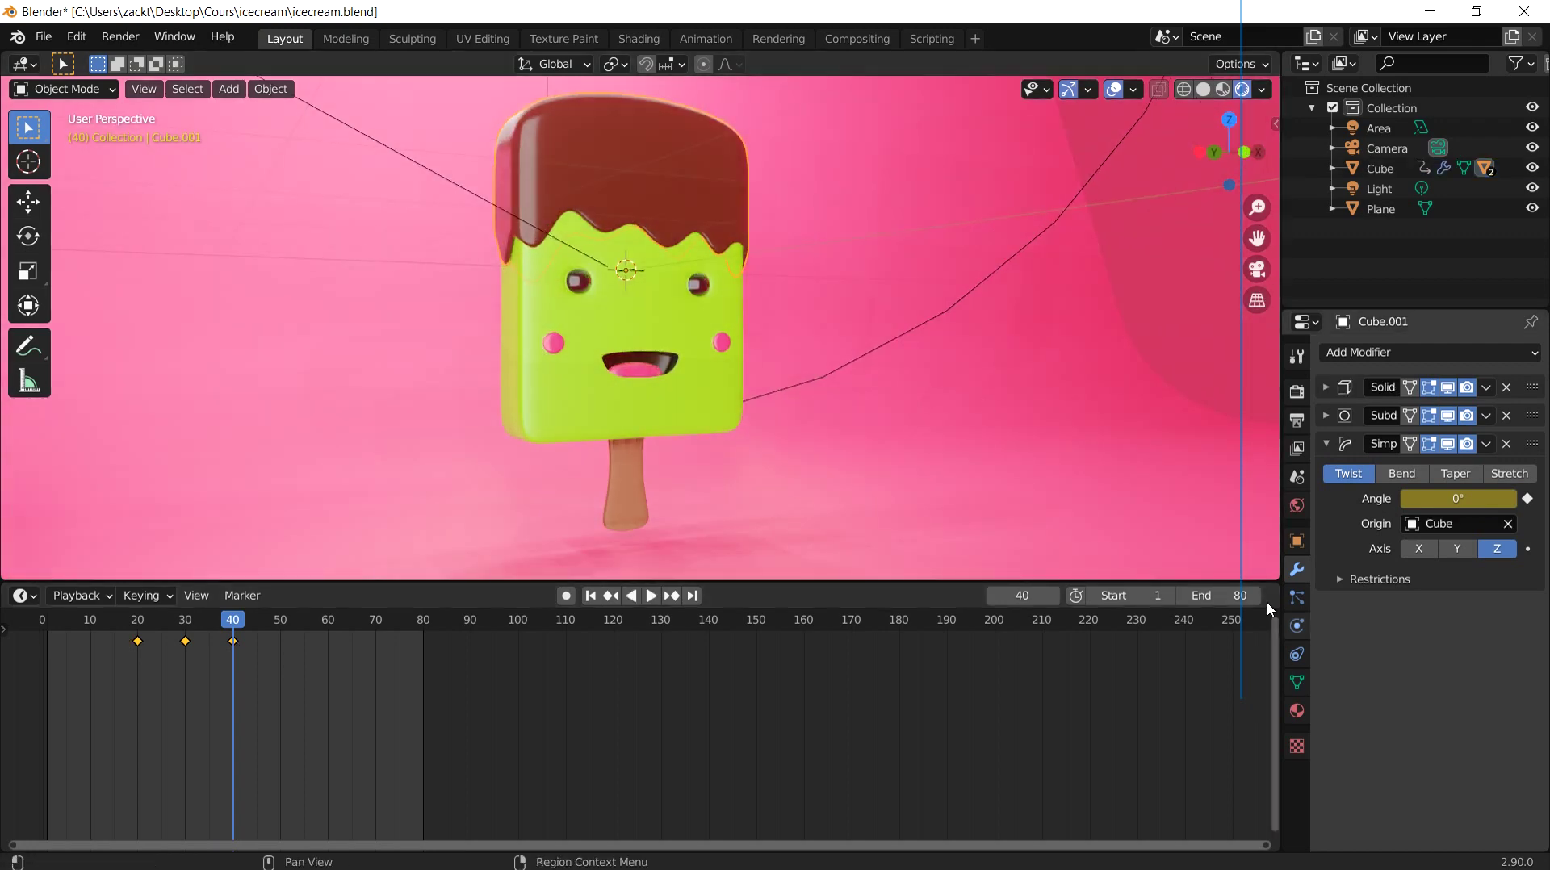
# Step: Add a base shape key named normal to the chocolate top
pyautogui.click(1296, 682)
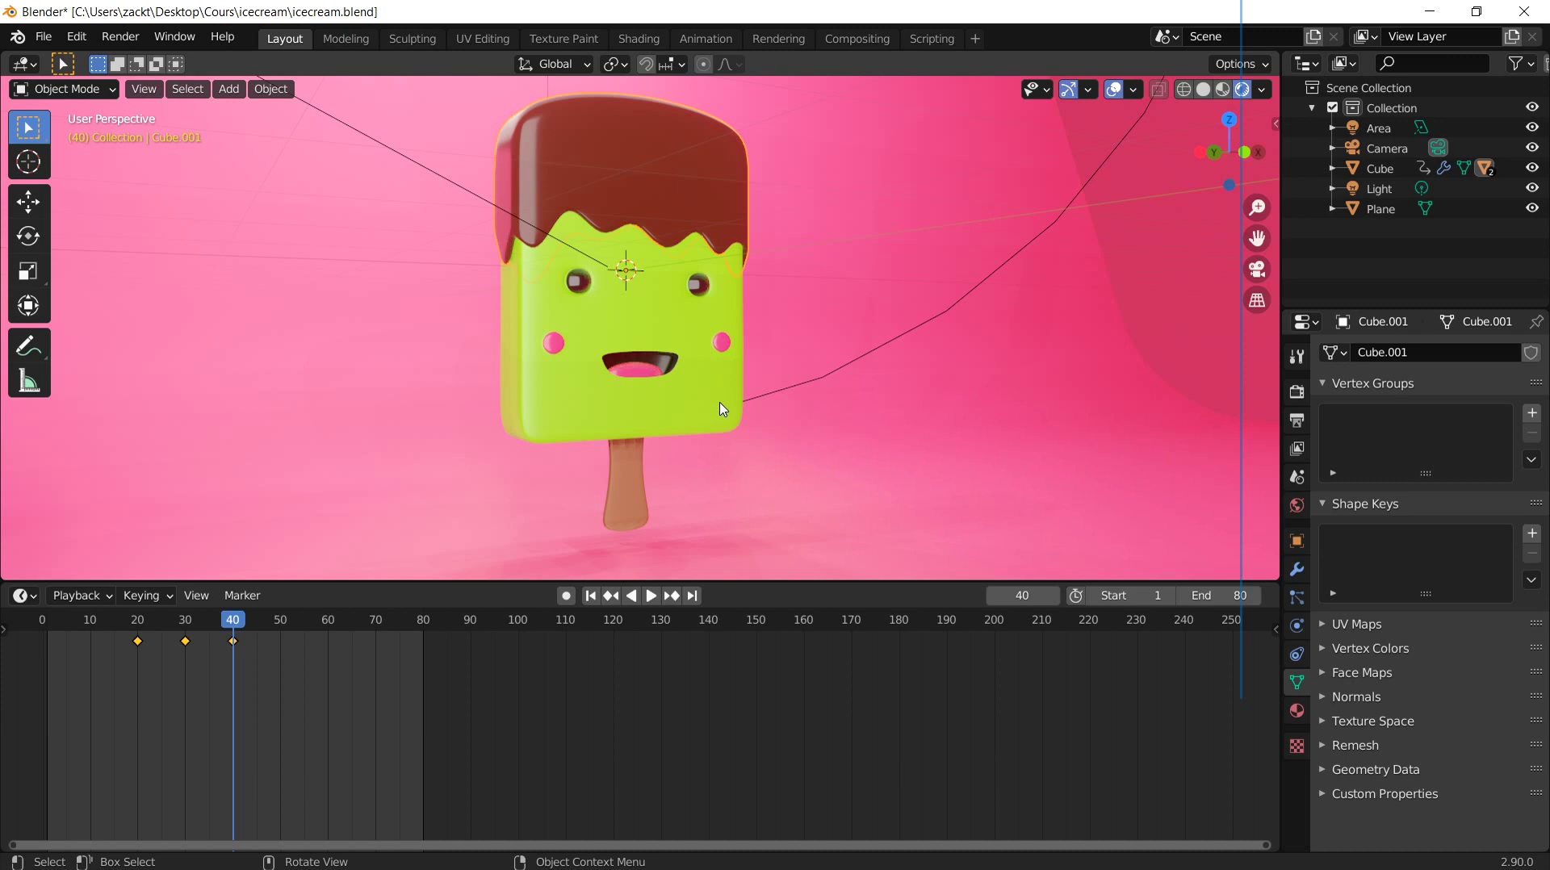
pyautogui.press('KP_1')
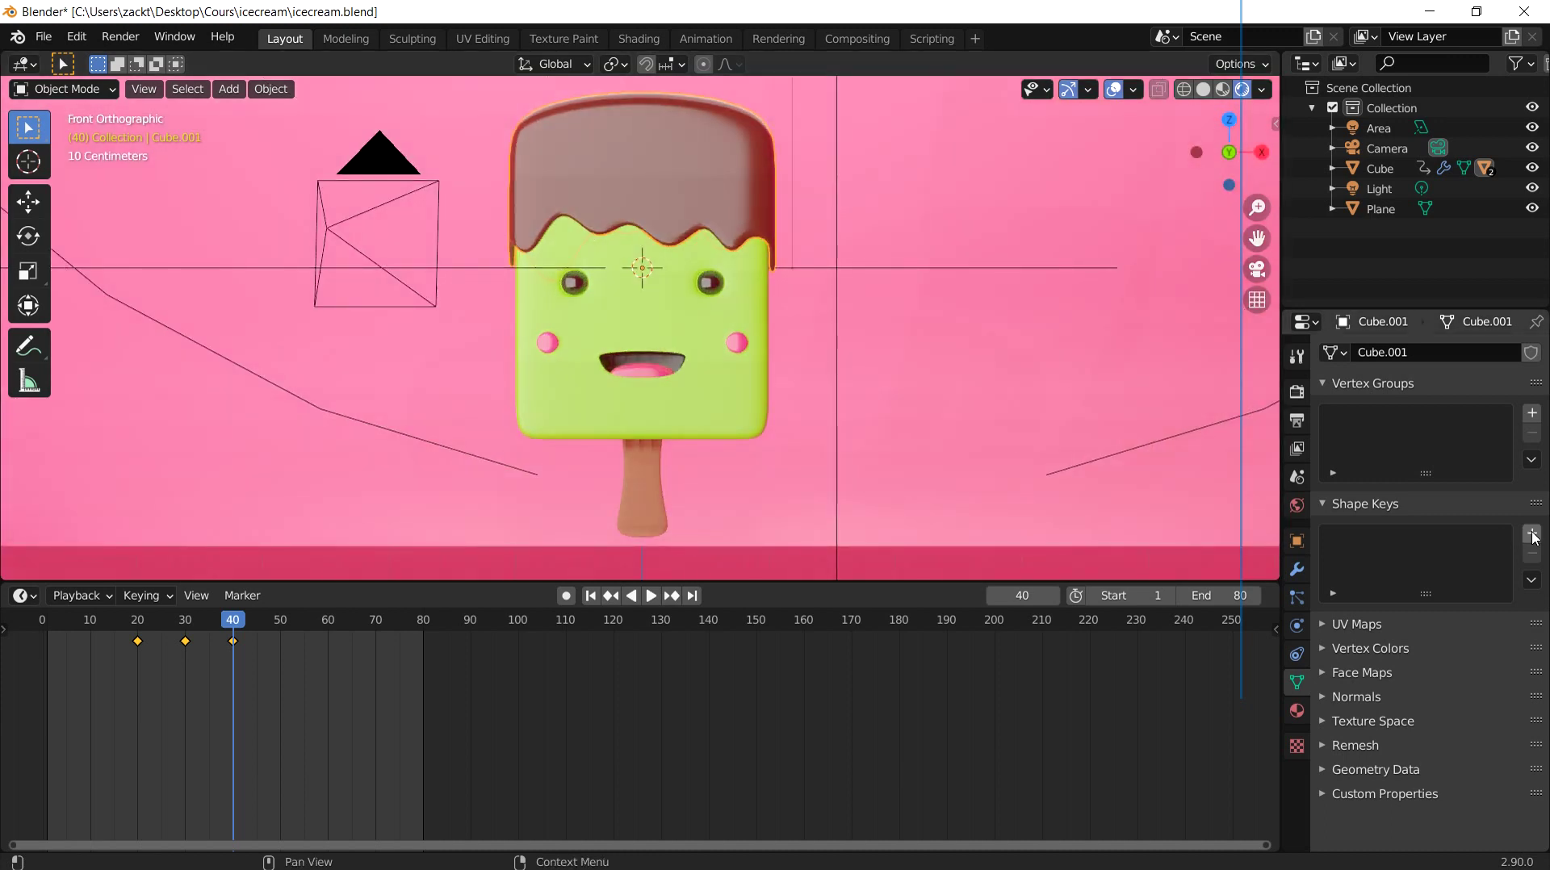
pyautogui.click(1532, 534)
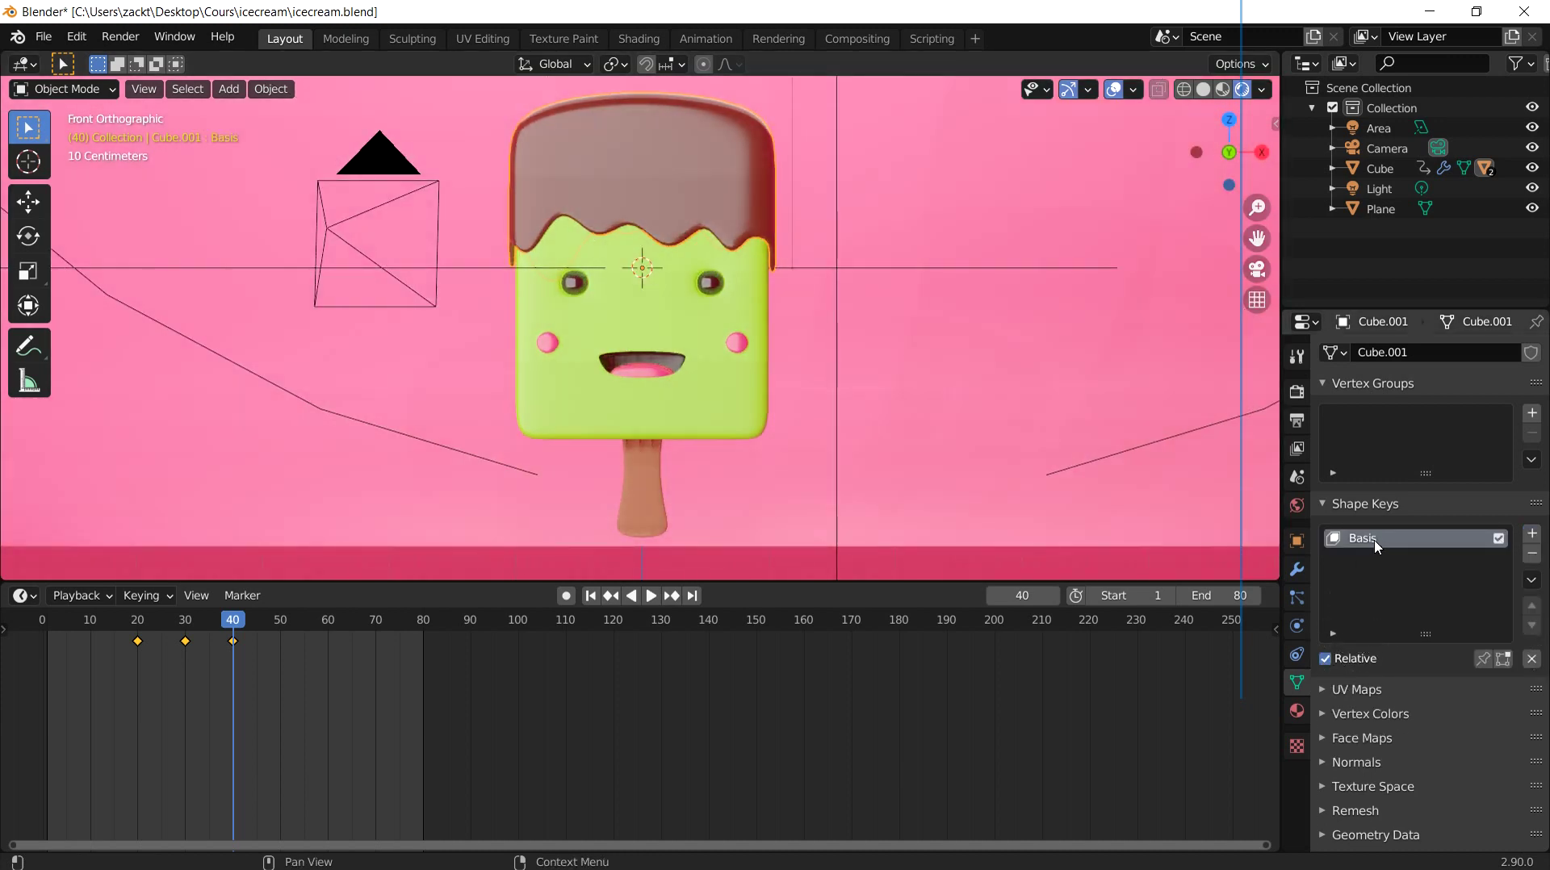
pyautogui.write('normal')
pyautogui.press('Return')
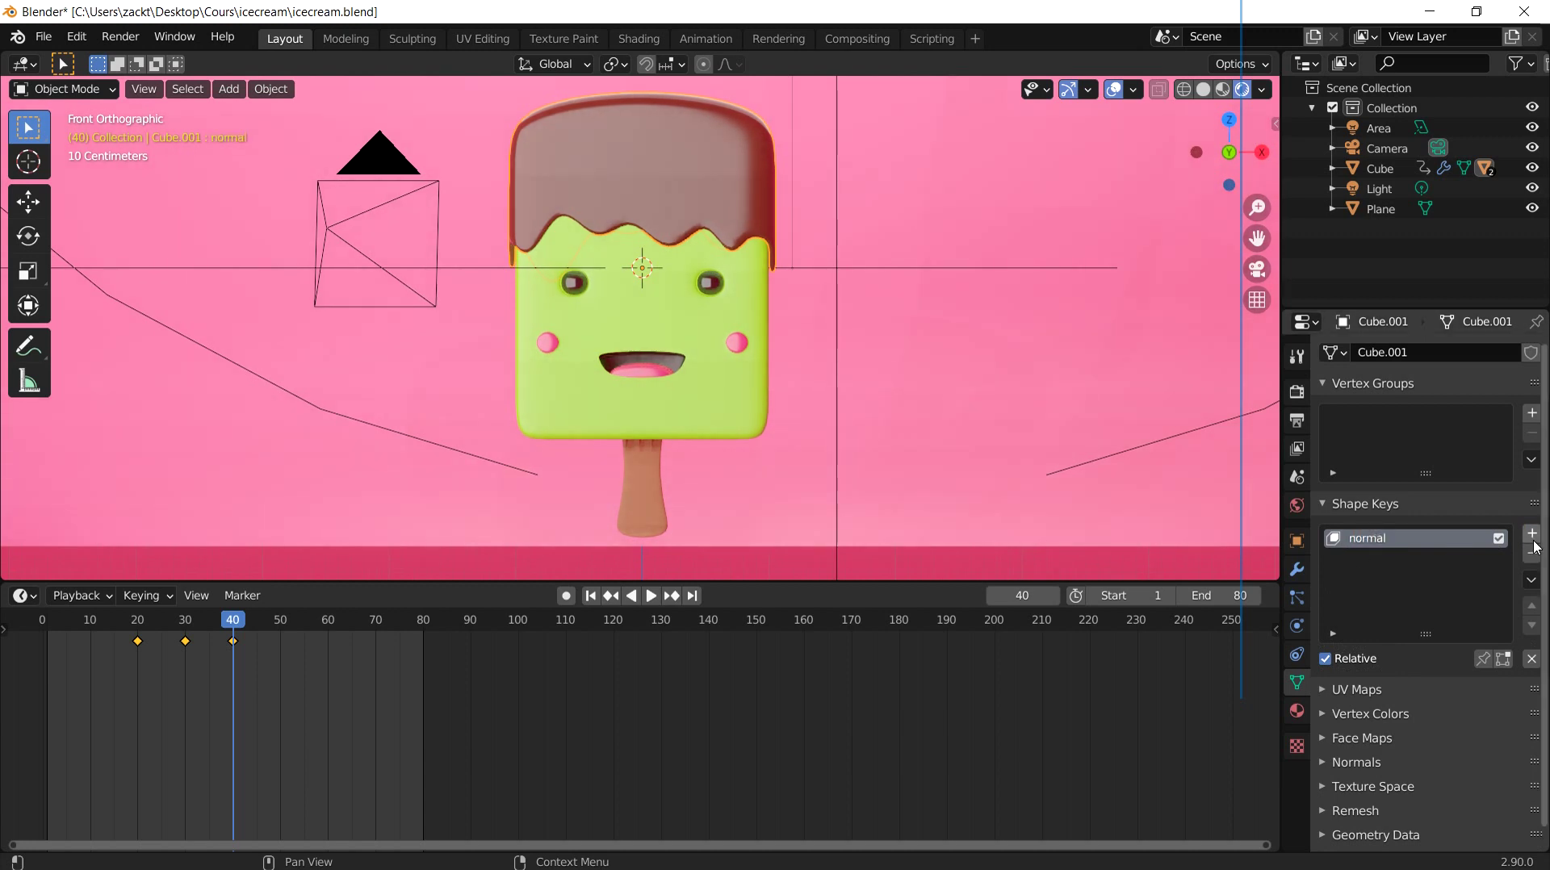
# Step: Add a second shape key named dessolve and isolate the topping in Local view
pyautogui.click(1532, 534)
pyautogui.doubleClick(1382, 559)
pyautogui.write('dessolve')
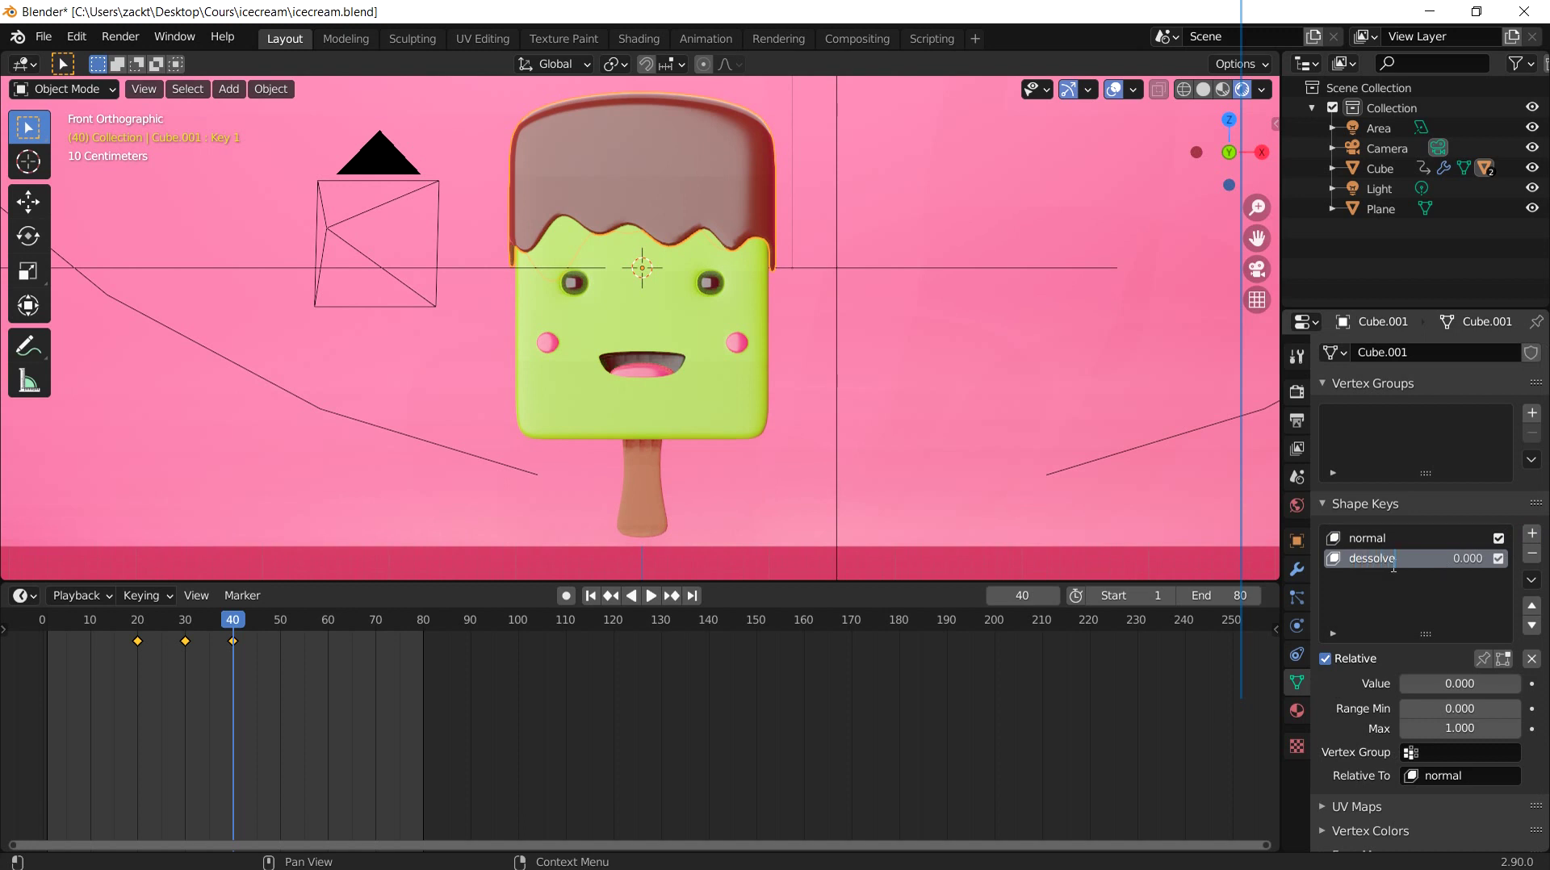
pyautogui.press('Return')
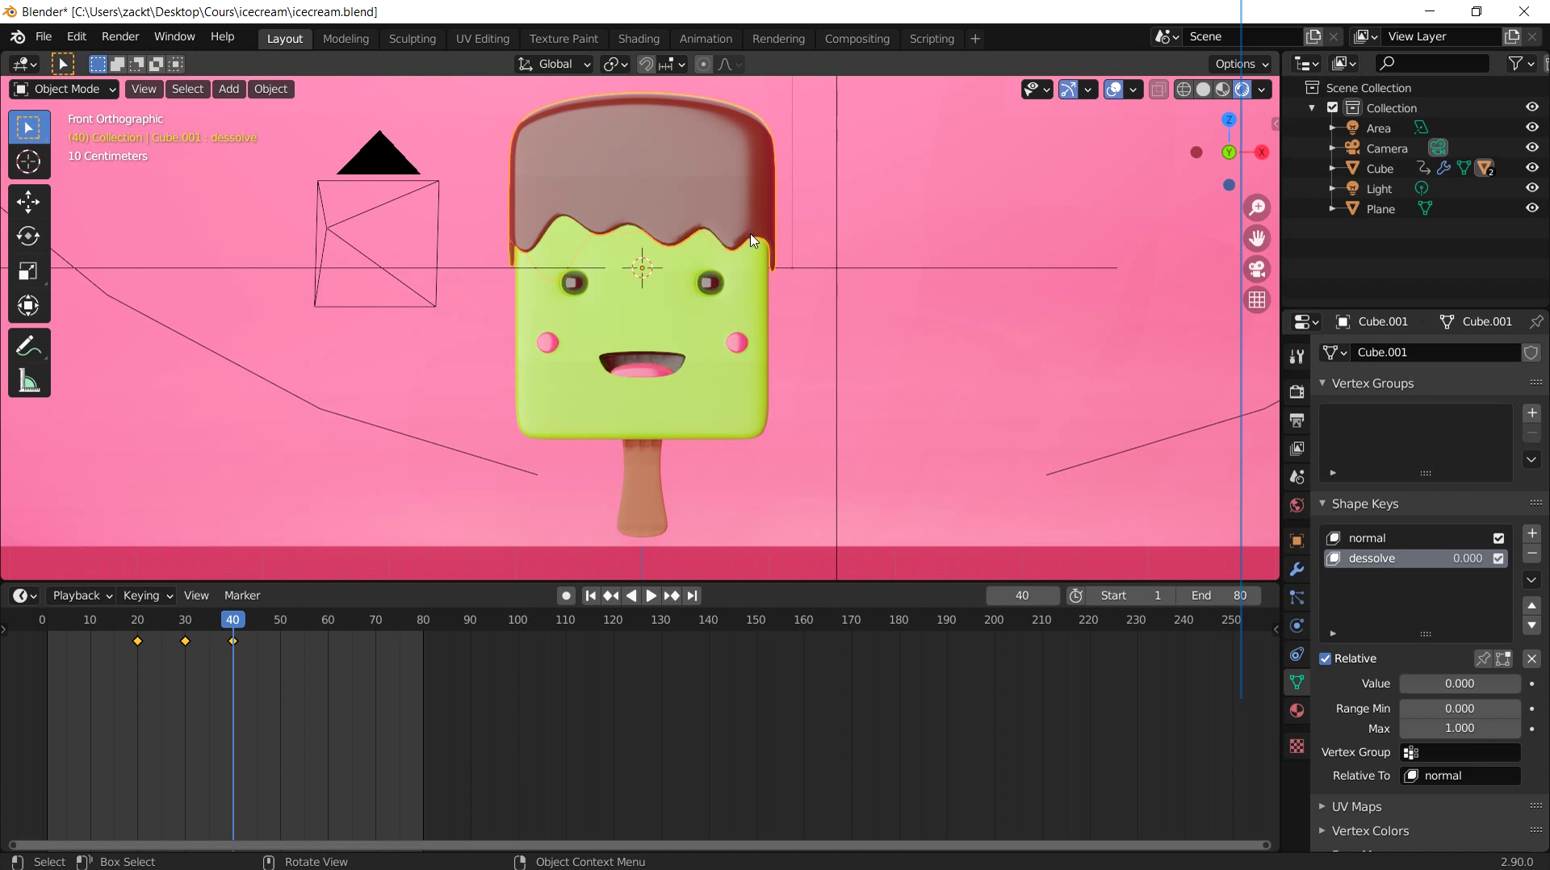
pyautogui.press('KP_Divide')
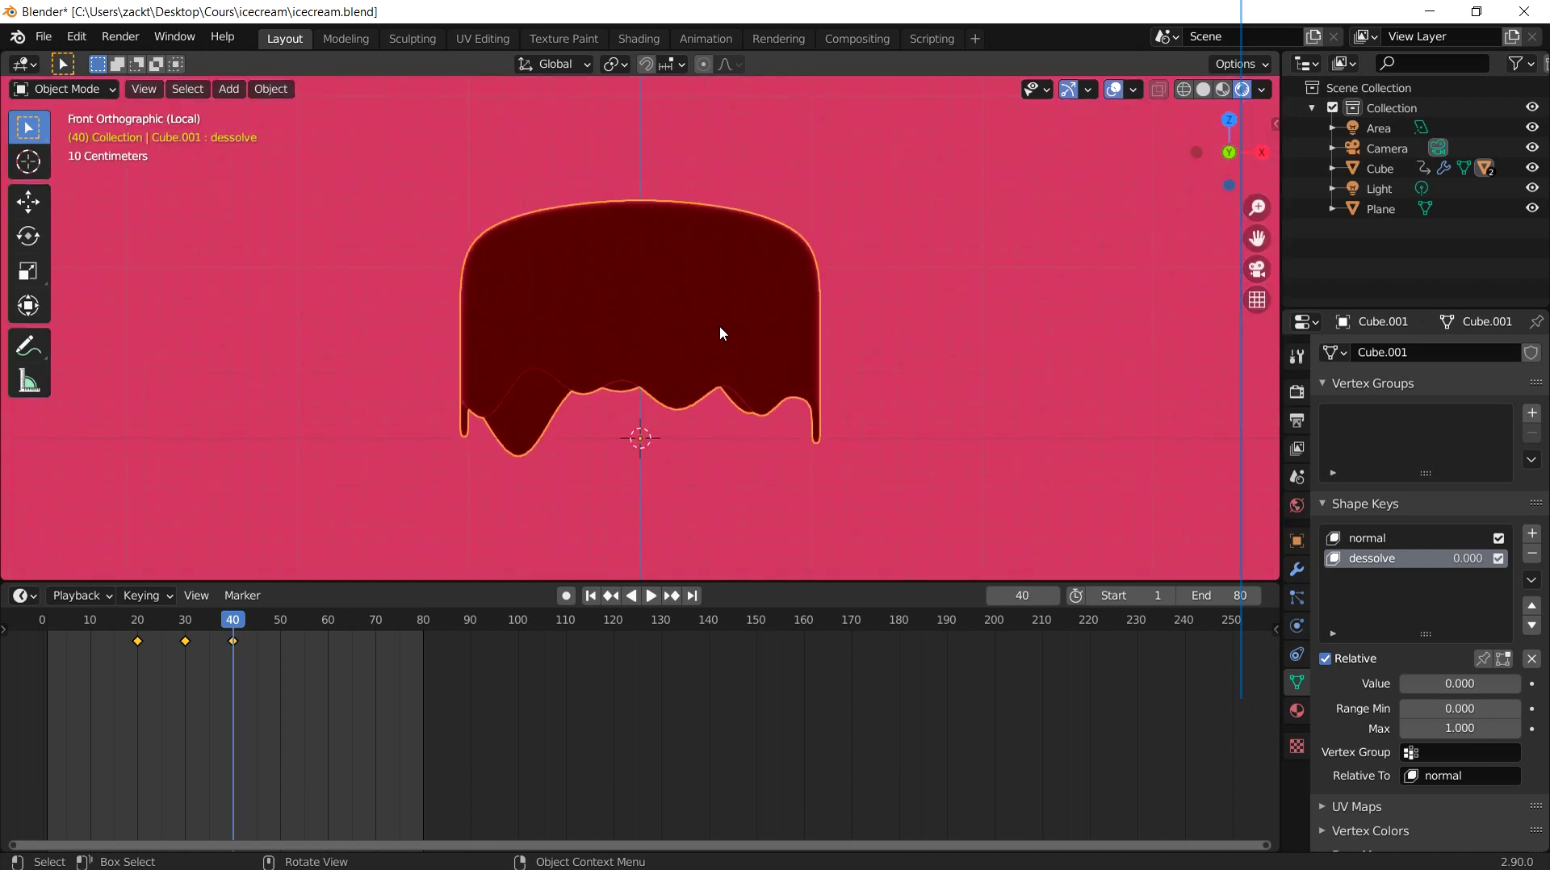
# Step: In solid shading, hide the topping's Solidify thickness in the viewport
pyautogui.click(1202, 88)
pyautogui.moveTo(839, 339)
pyautogui.mouseDown(button='middle')
pyautogui.moveTo(900, 352)
pyautogui.moveTo(944, 391)
pyautogui.mouseUp(button='middle')
pyautogui.click(1296, 569)
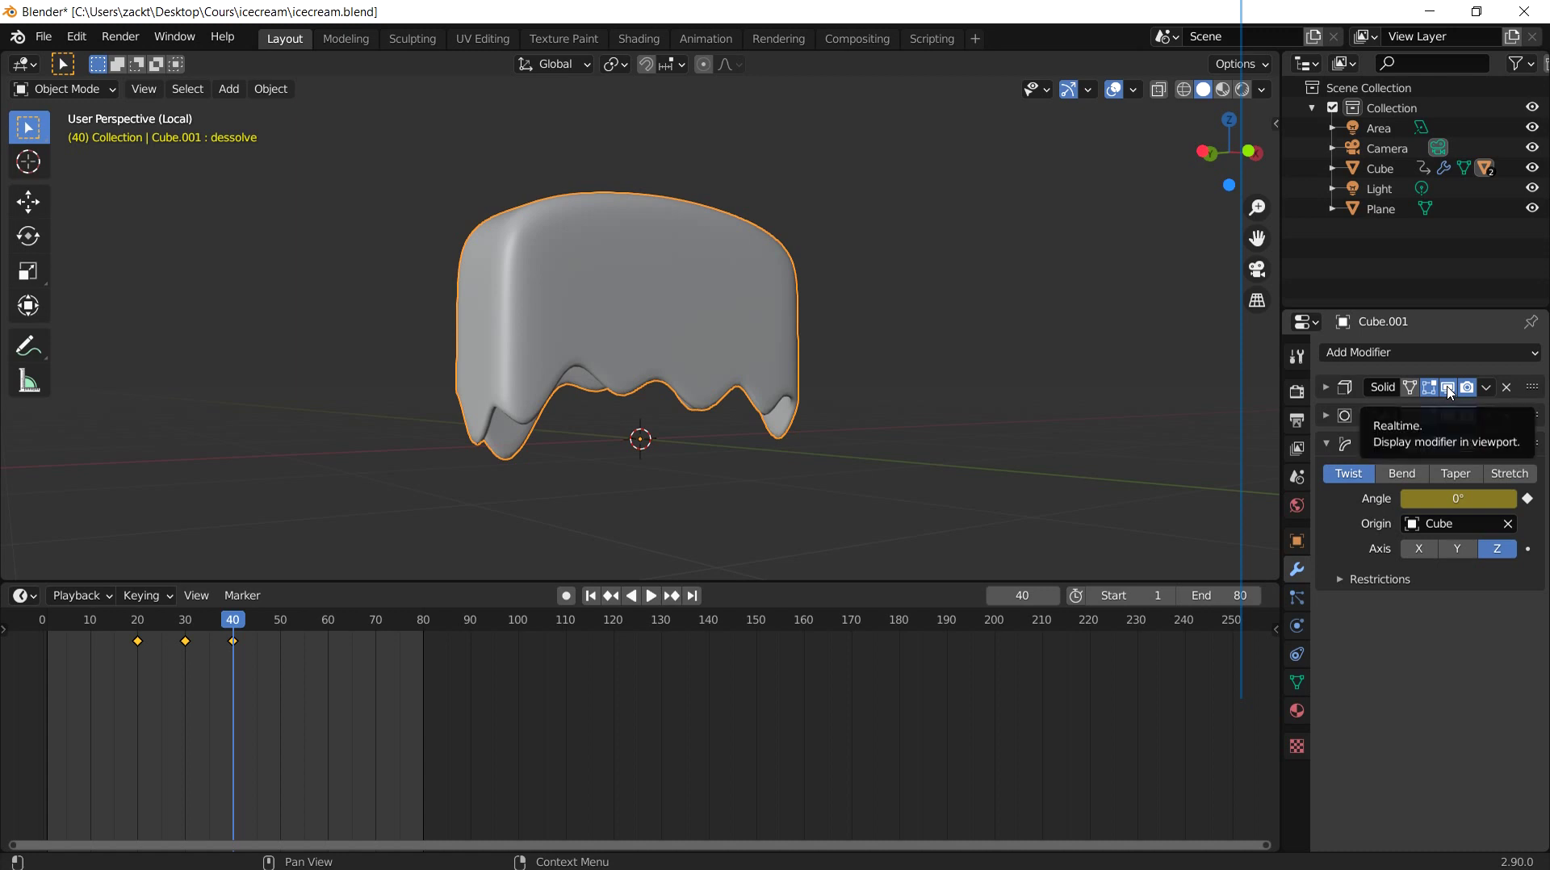
pyautogui.click(1451, 394)
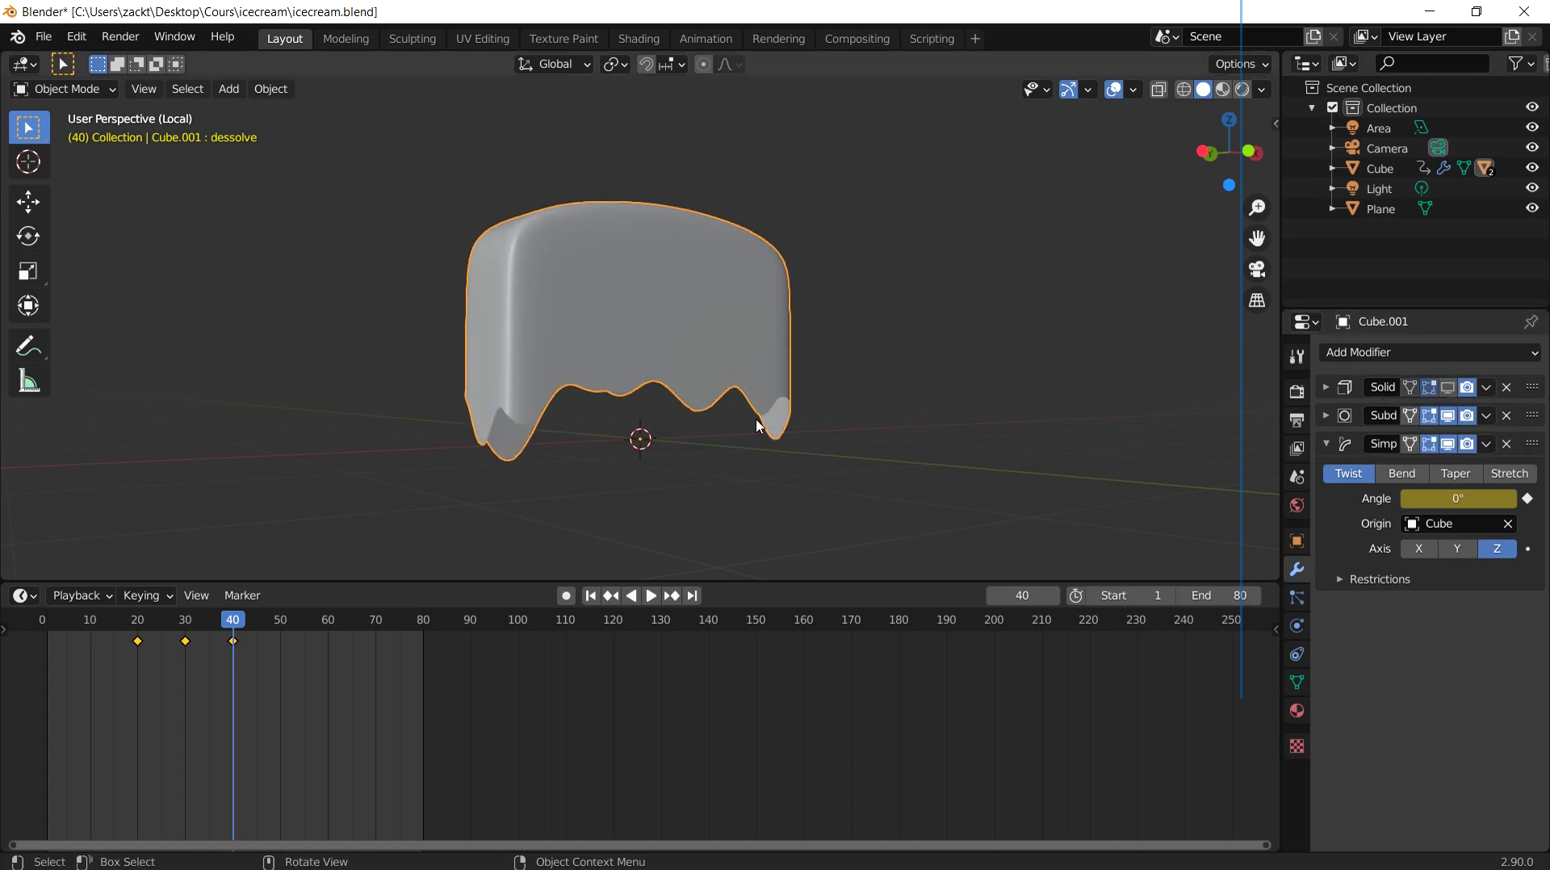
pyautogui.moveTo(761, 422); pyautogui.dragTo(666, 427, button='middle')
# Step: In Edit Mode, lower the first bottom-edge vertices along Z to start the drips
pyautogui.press('Tab')
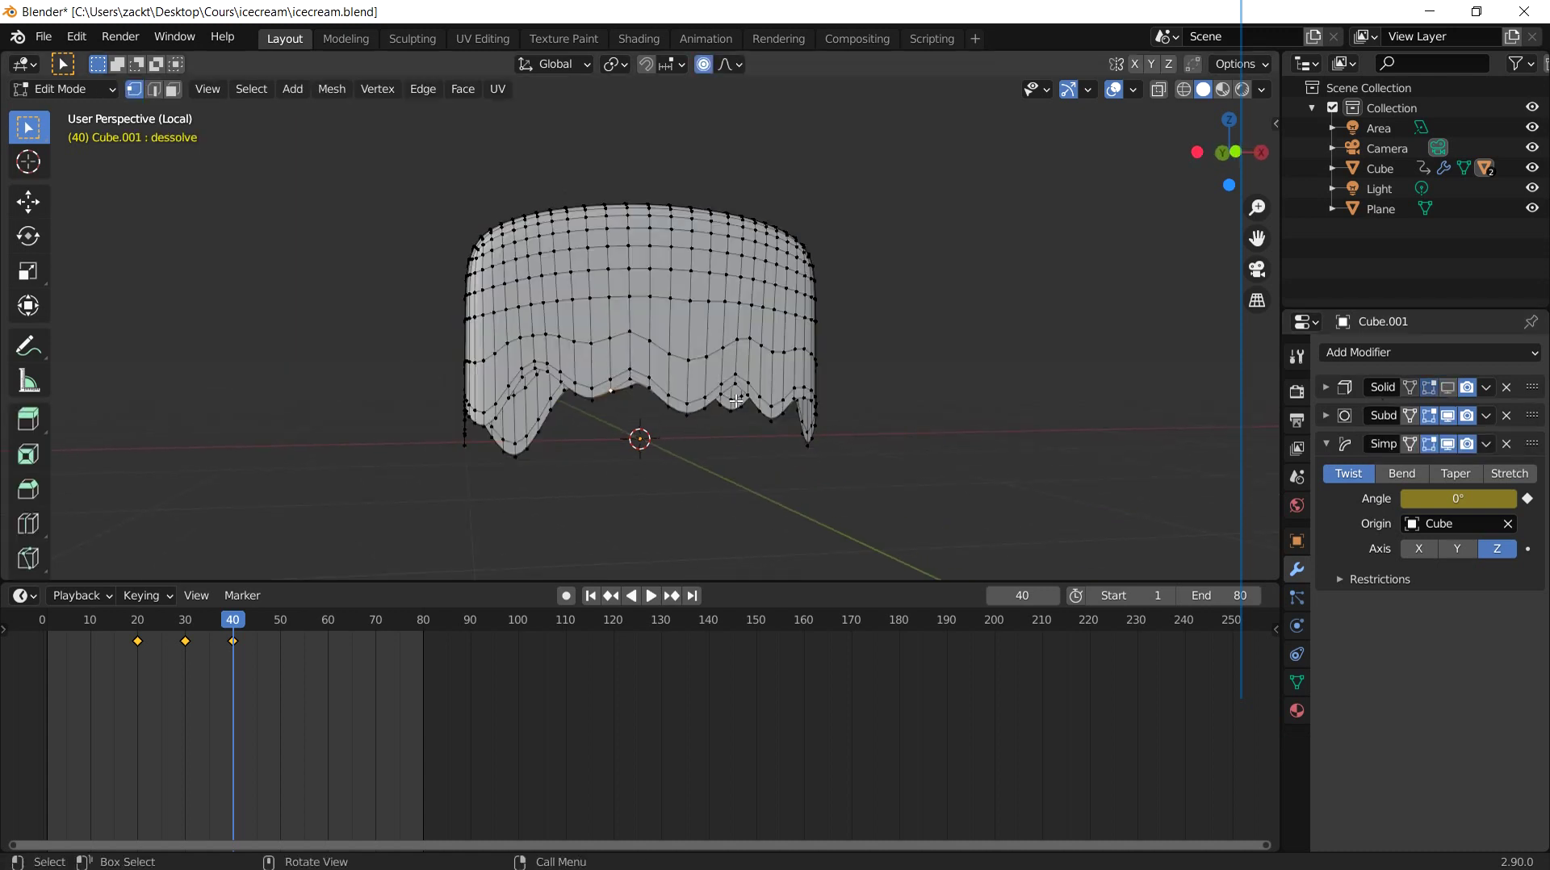
pyautogui.scroll(1, 707, 411)
pyautogui.press('KP_1')
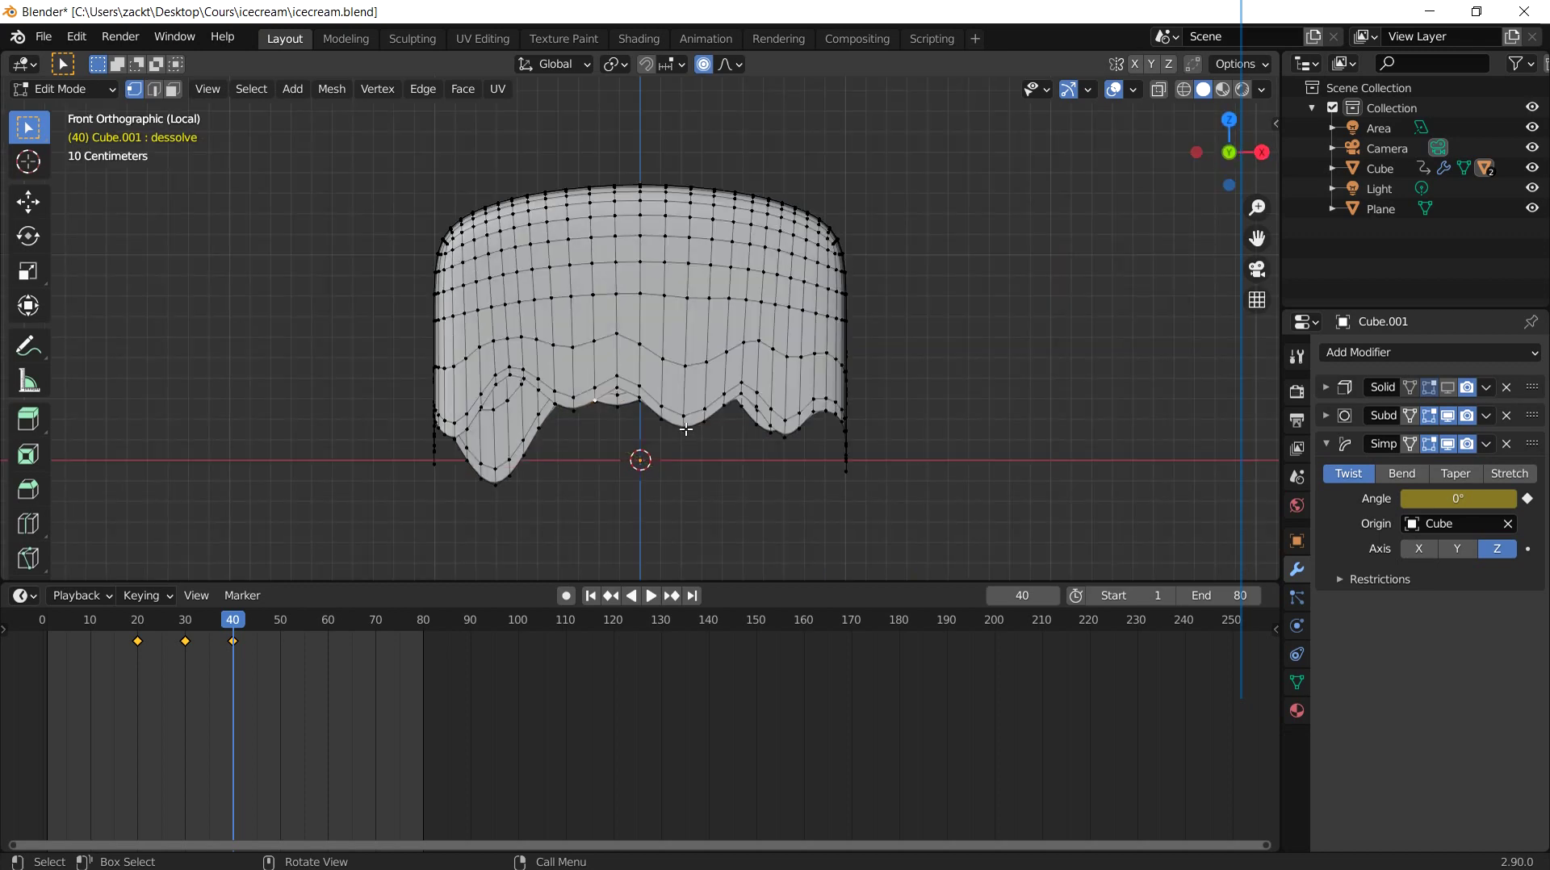
pyautogui.moveTo(737, 438); pyautogui.dragTo(797, 431, button='middle')
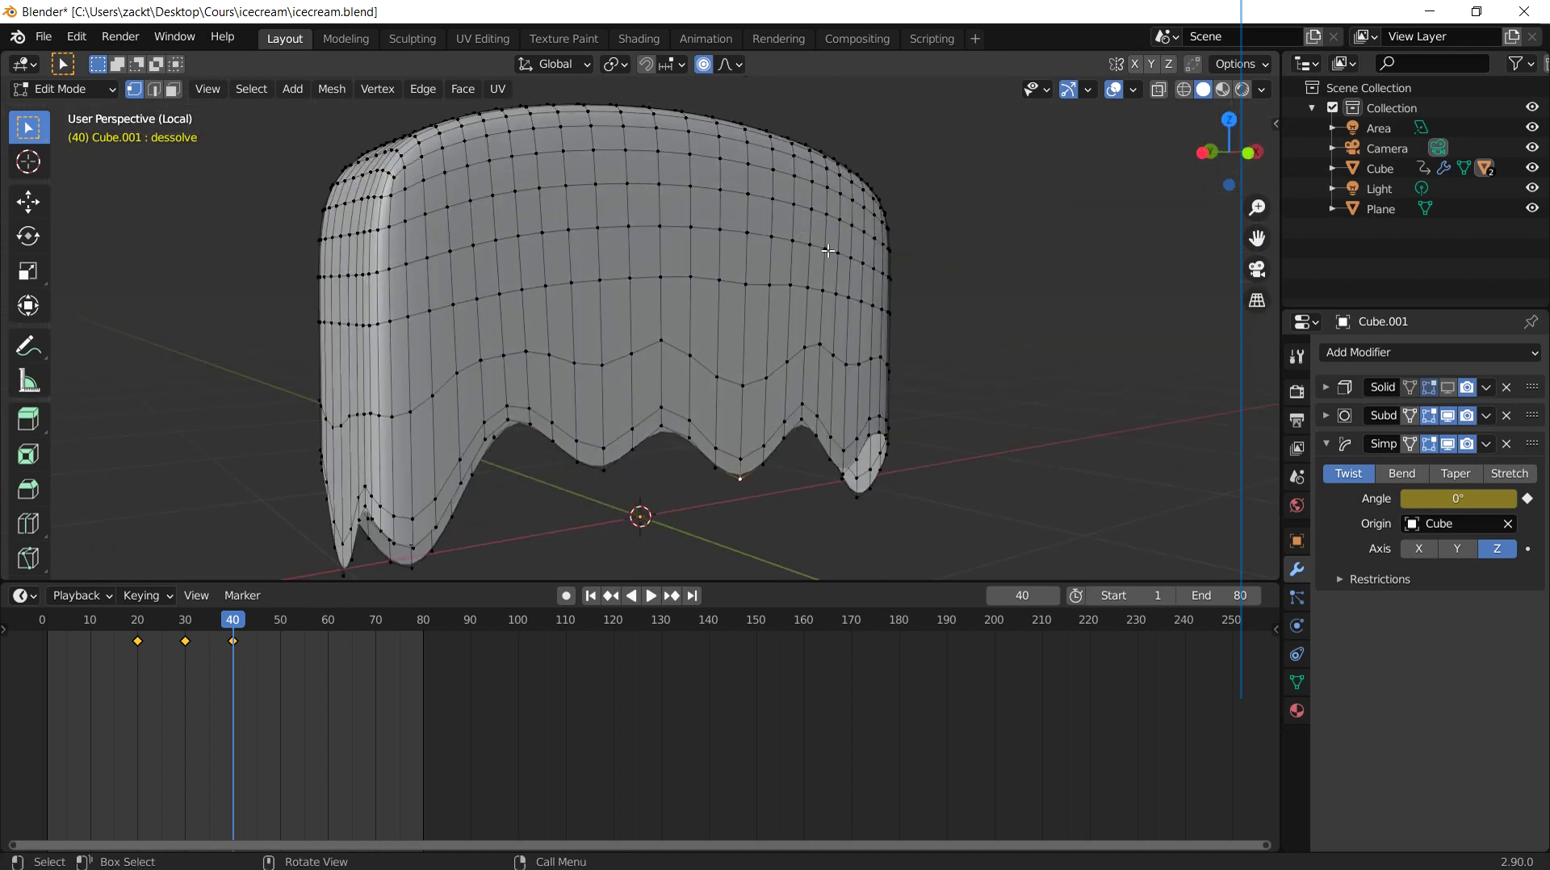
pyautogui.press('g')
pyautogui.press('z')
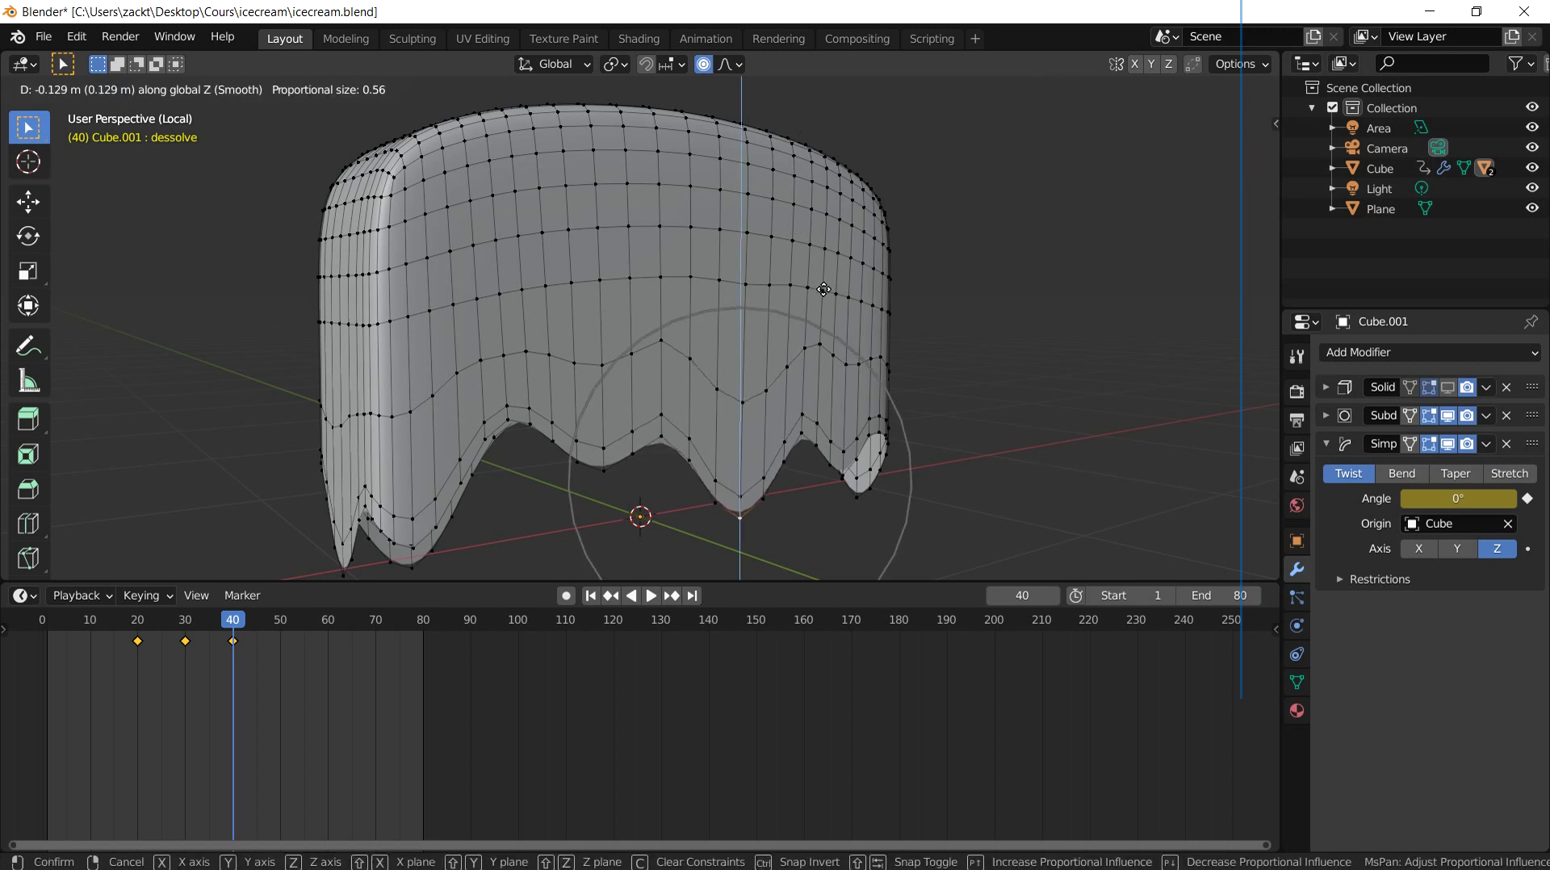
pyautogui.click(824, 289)
pyautogui.press('g')
pyautogui.press('z')
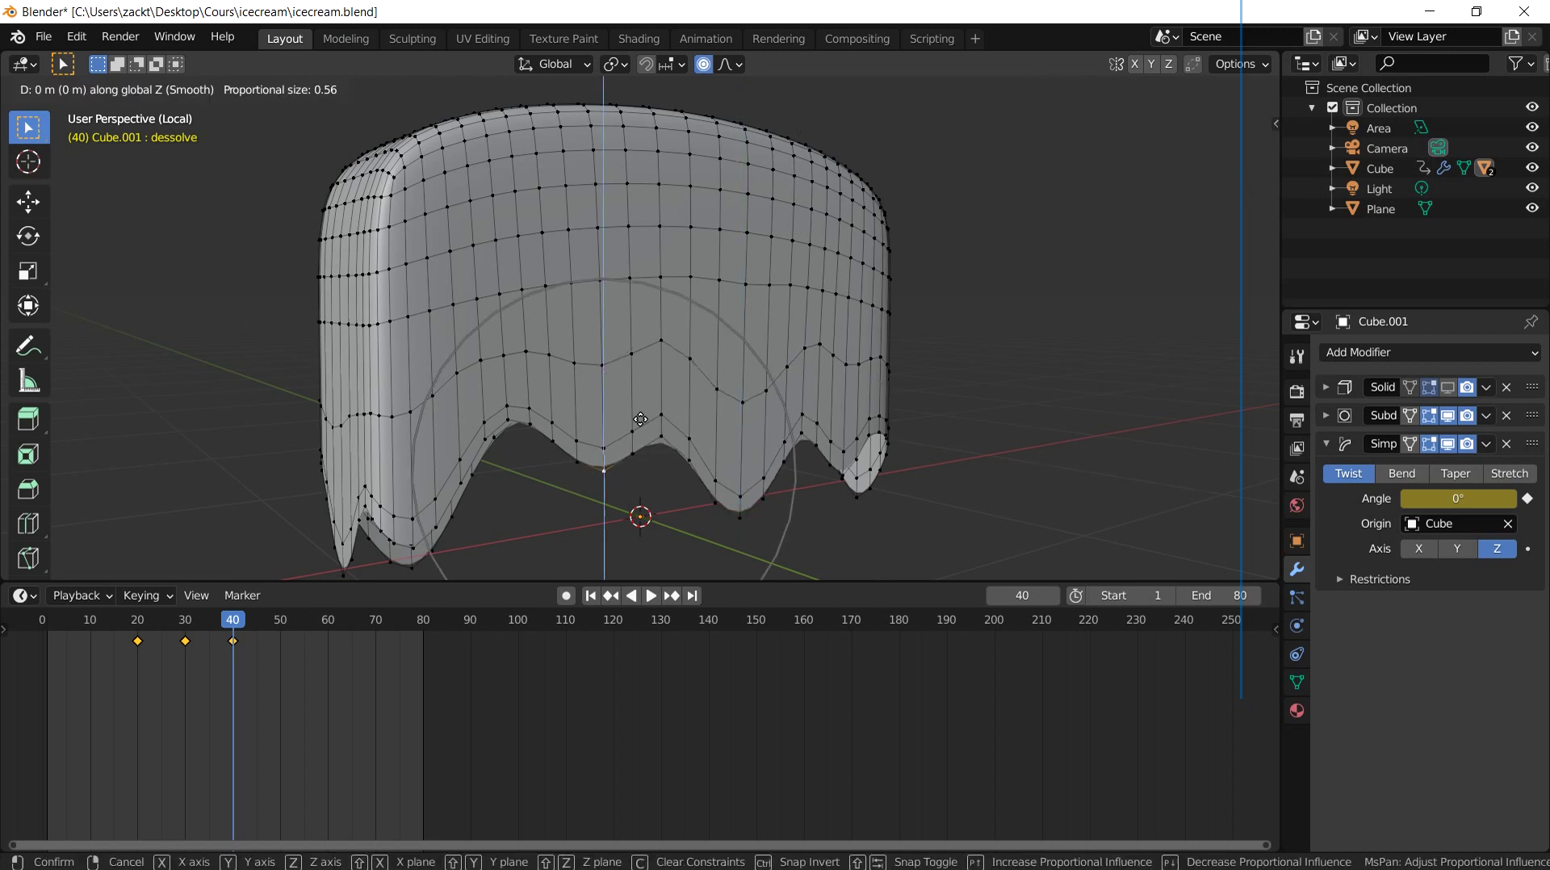
pyautogui.click(581, 373)
pyautogui.moveTo(581, 372)
pyautogui.keyDown('shift'); pyautogui.mouseDown(button='middle')
pyautogui.moveTo(704, 352)
pyautogui.moveTo(664, 308)
pyautogui.mouseUp(button='middle'); pyautogui.keyUp('shift')
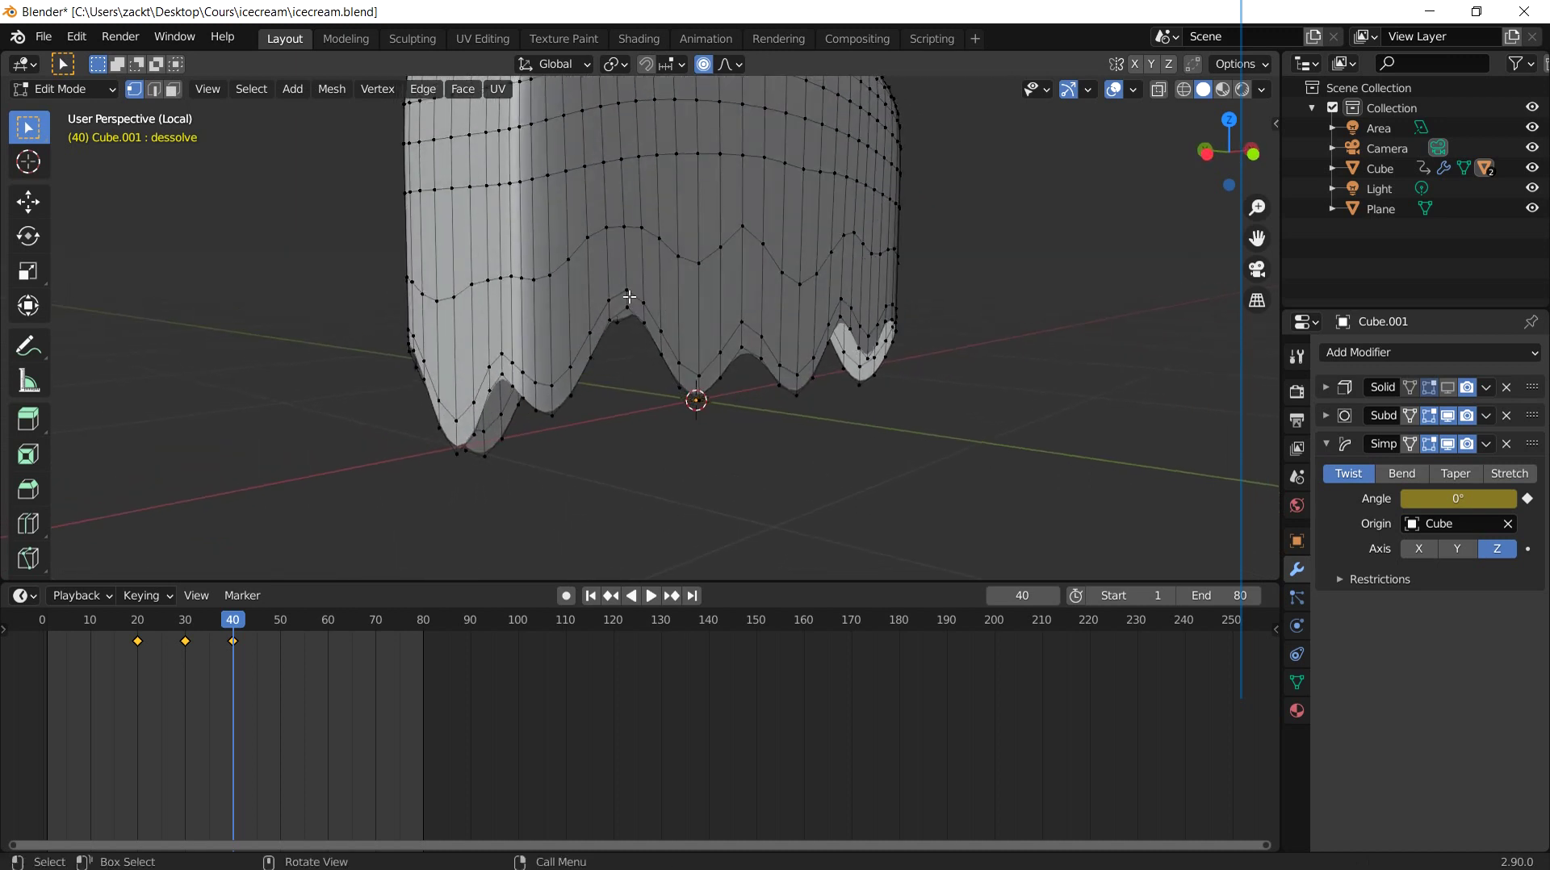
# Step: Pull several drip tip vertices further down to lengthen the drips
pyautogui.click(627, 314)
pyautogui.press('g')
pyautogui.press('z')
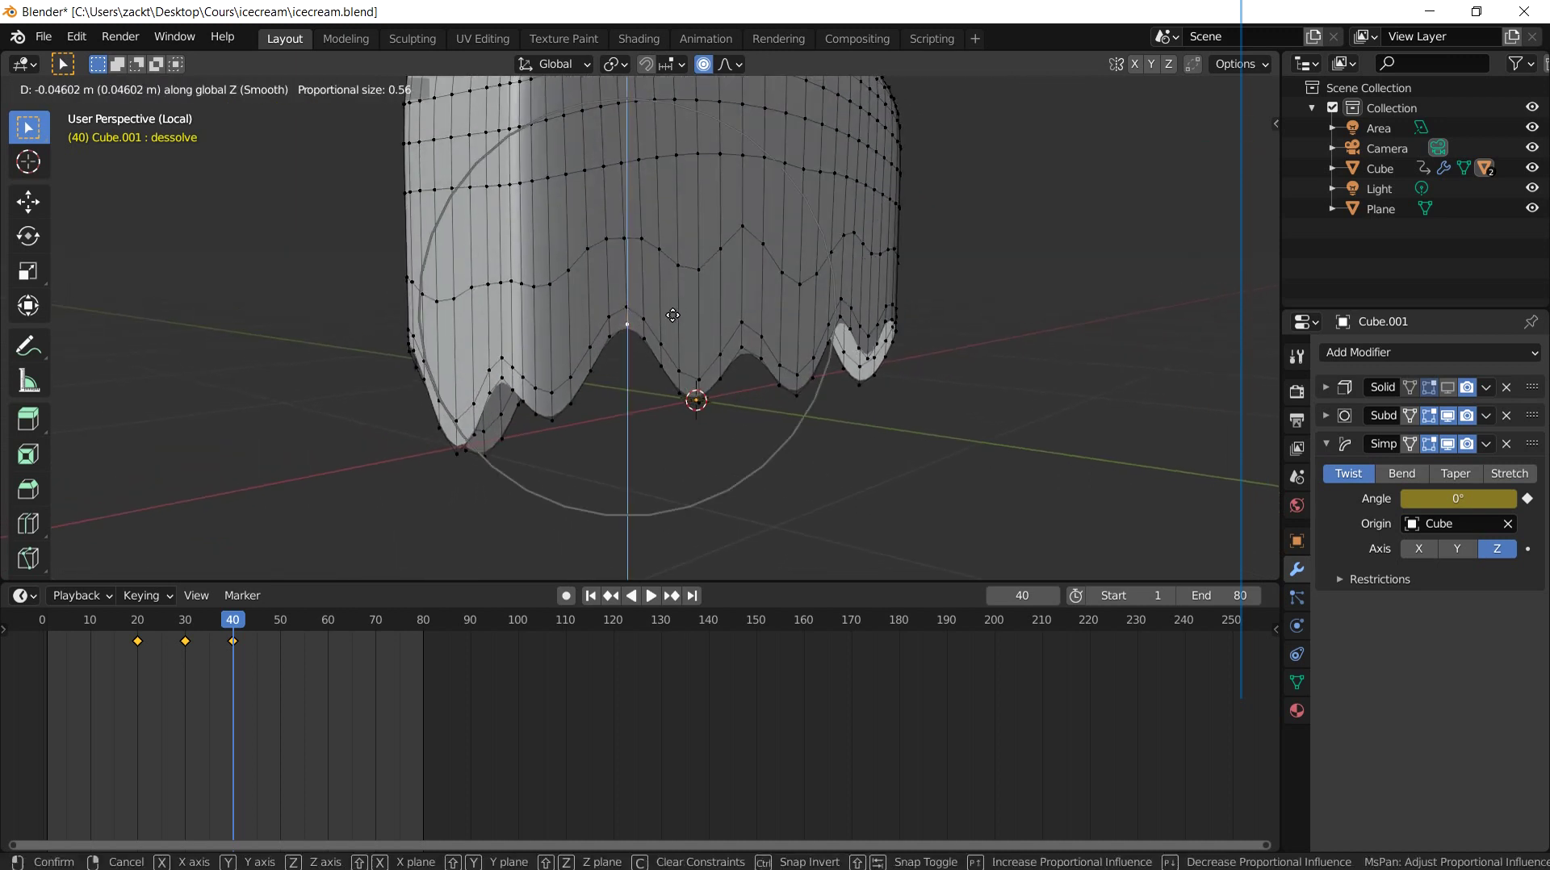
pyautogui.scroll(13, 673, 315)
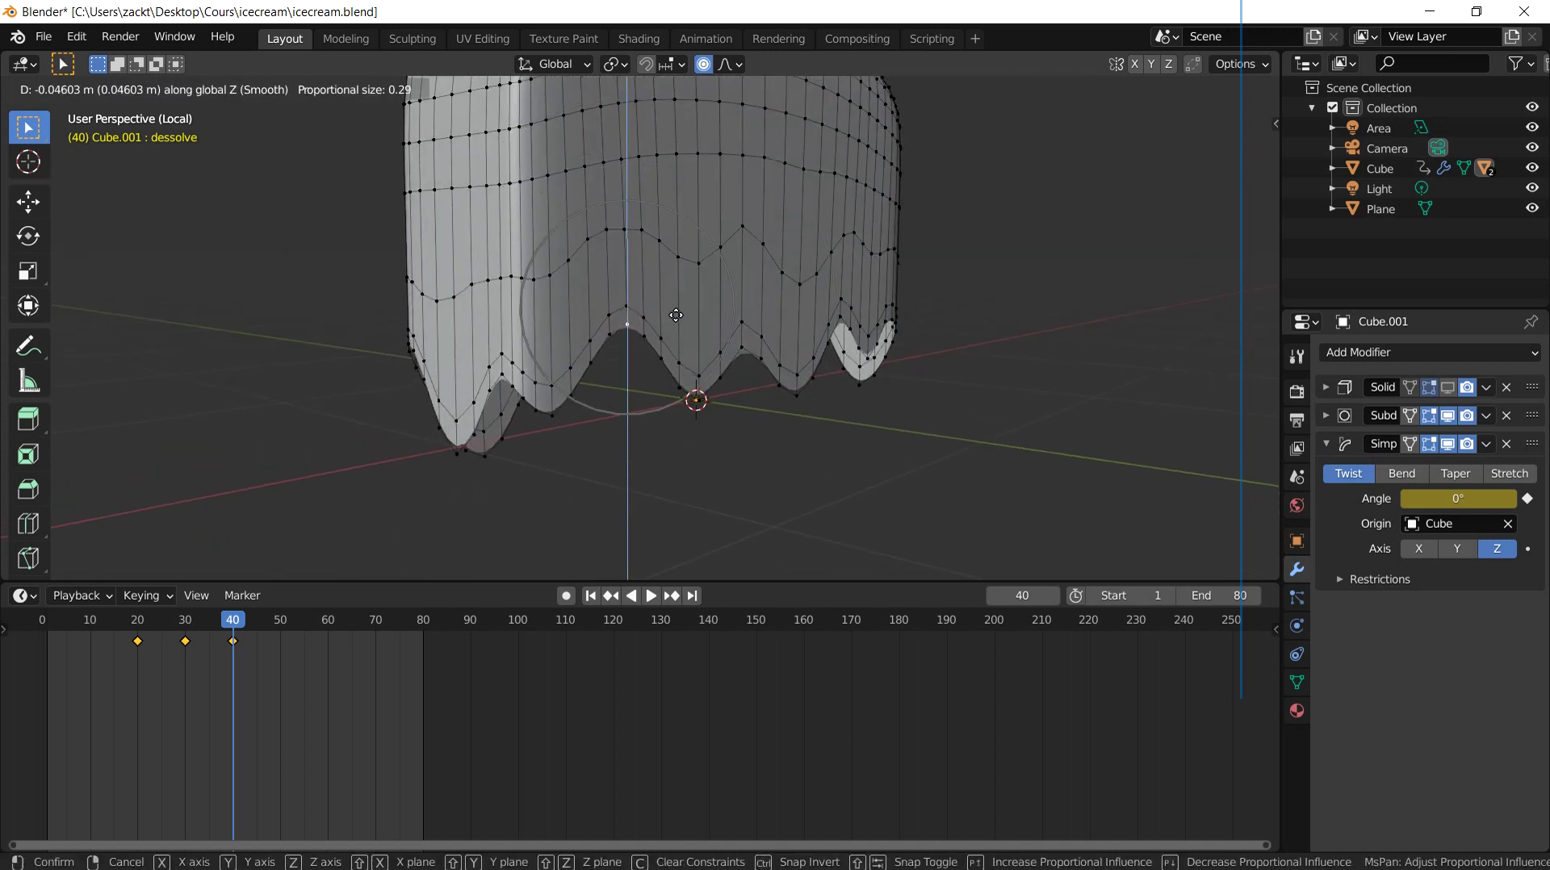
pyautogui.moveTo(641, 384)
pyautogui.mouseDown(button='middle')
pyautogui.moveTo(681, 372)
pyautogui.moveTo(647, 423)
pyautogui.moveTo(636, 389)
pyautogui.mouseUp(button='middle')
pyautogui.click(676, 408)
pyautogui.press('g')
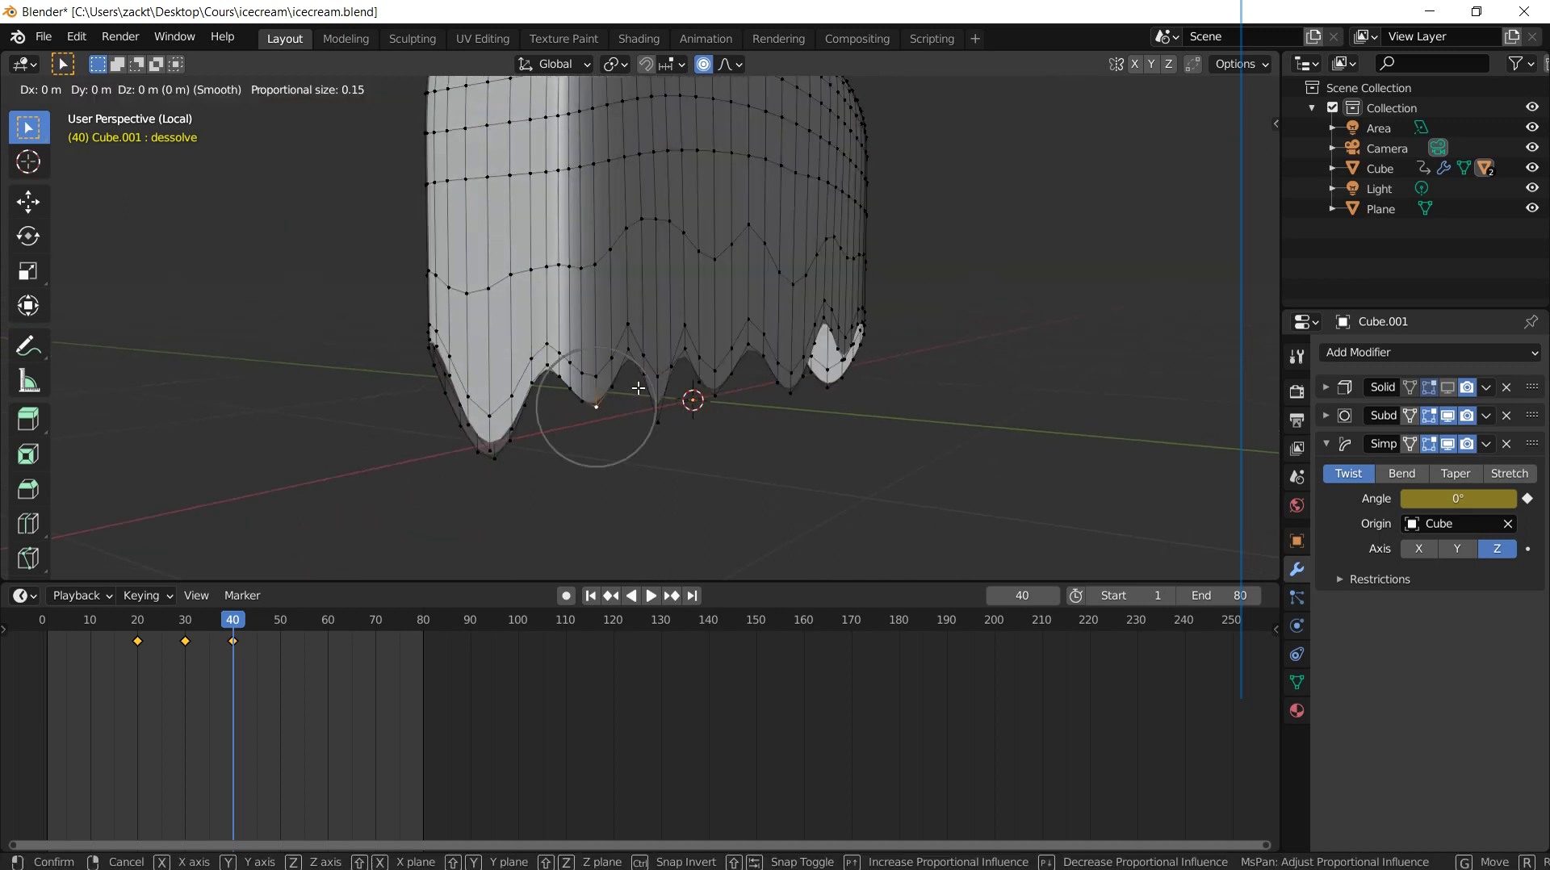
pyautogui.click(642, 461)
pyautogui.moveTo(643, 461)
pyautogui.mouseDown(button='middle')
pyautogui.moveTo(665, 432)
pyautogui.moveTo(843, 387)
pyautogui.mouseUp(button='middle')
pyautogui.click(634, 436)
pyautogui.press('g')
pyautogui.click(699, 449)
pyautogui.click(761, 449)
pyautogui.press('g')
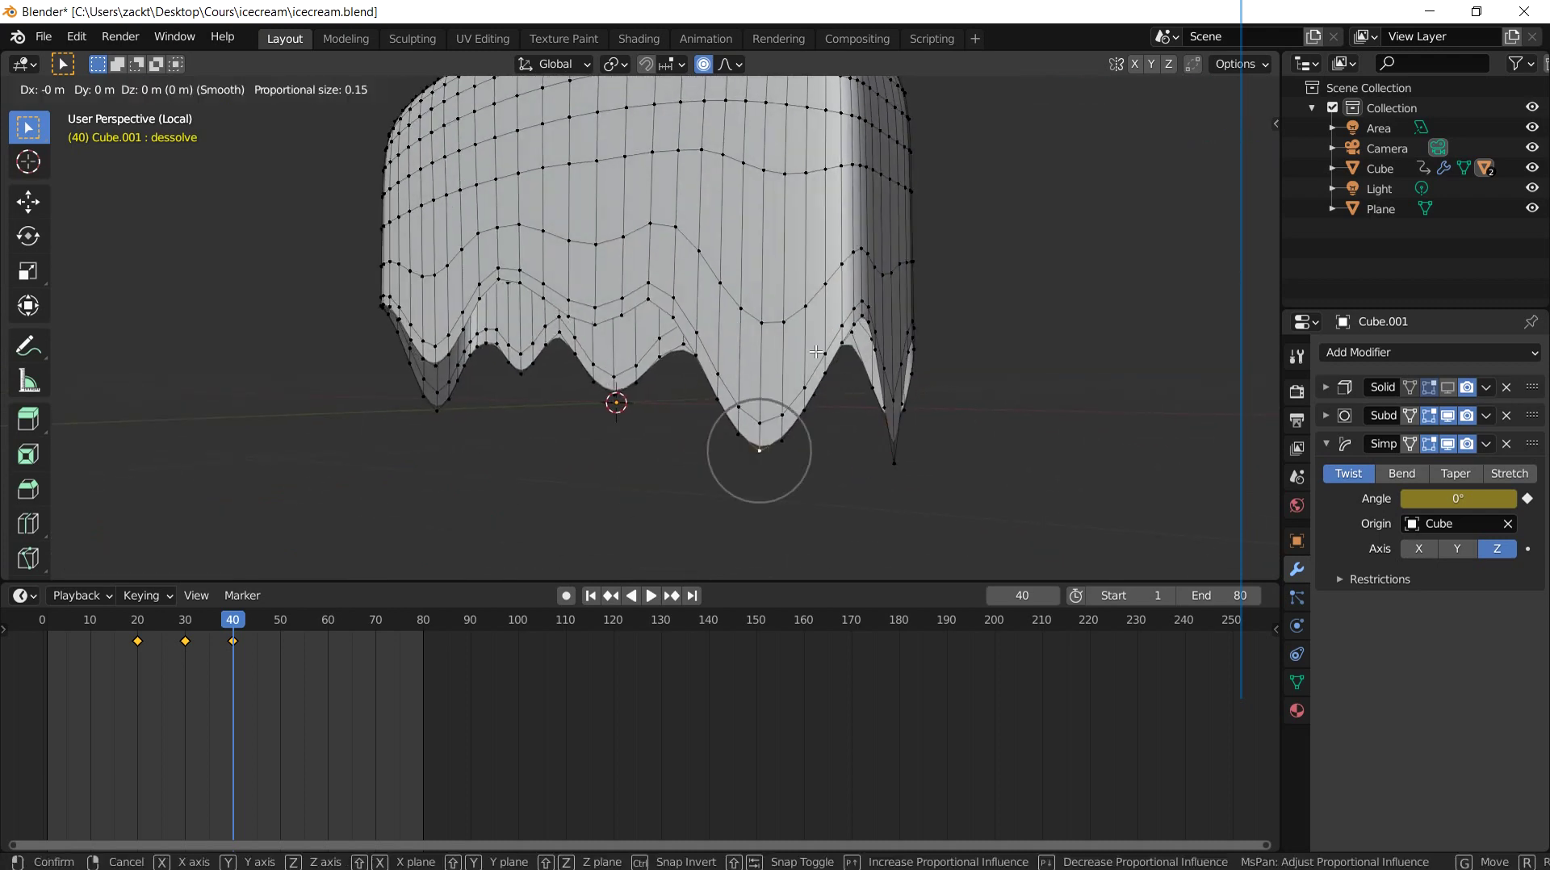
pyautogui.click(816, 393)
# Step: Lower more lower-edge vertices along Z to form additional drips
pyautogui.moveTo(816, 396)
pyautogui.mouseDown(button='middle')
pyautogui.moveTo(757, 368)
pyautogui.moveTo(715, 298)
pyautogui.mouseUp(button='middle')
pyautogui.click(671, 328)
pyautogui.press('g')
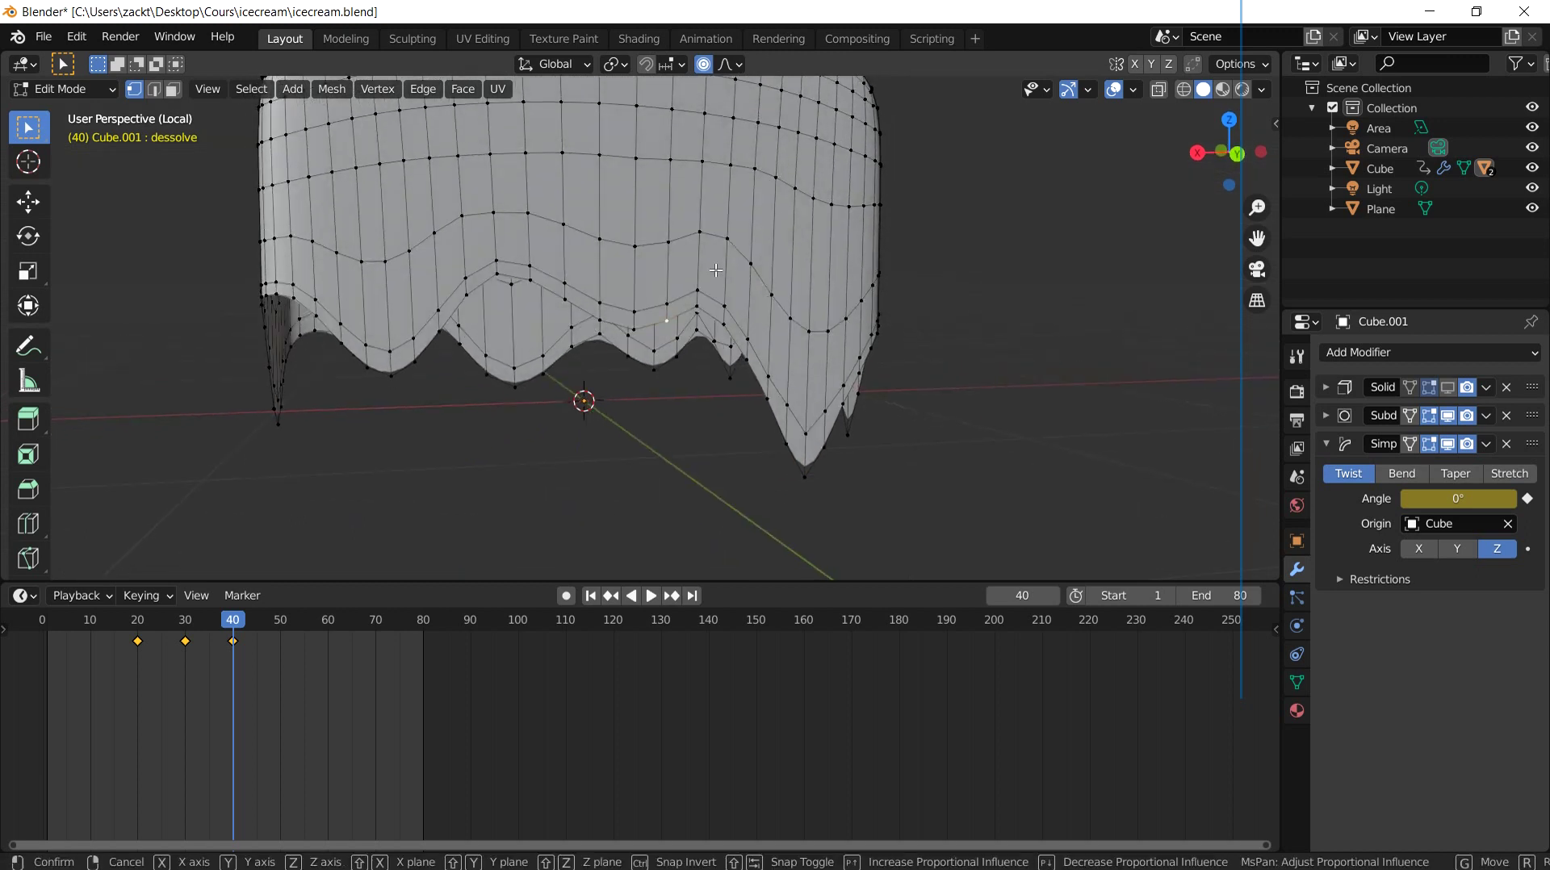
pyautogui.press('z')
pyautogui.click(630, 323)
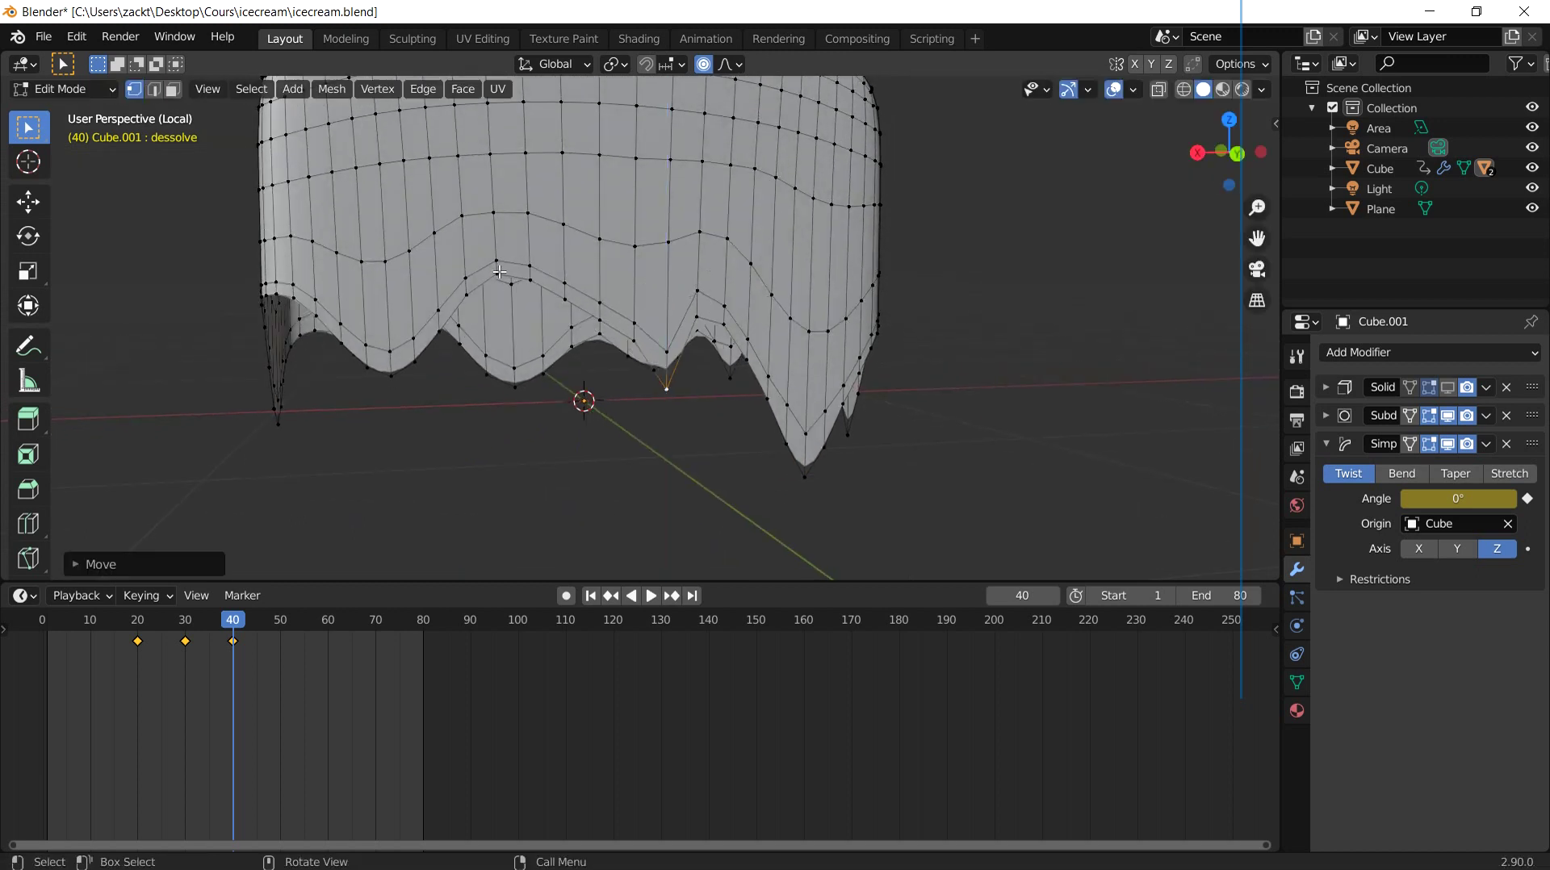
pyautogui.click(500, 272)
pyautogui.press('g')
pyautogui.press('z')
pyautogui.click(529, 376)
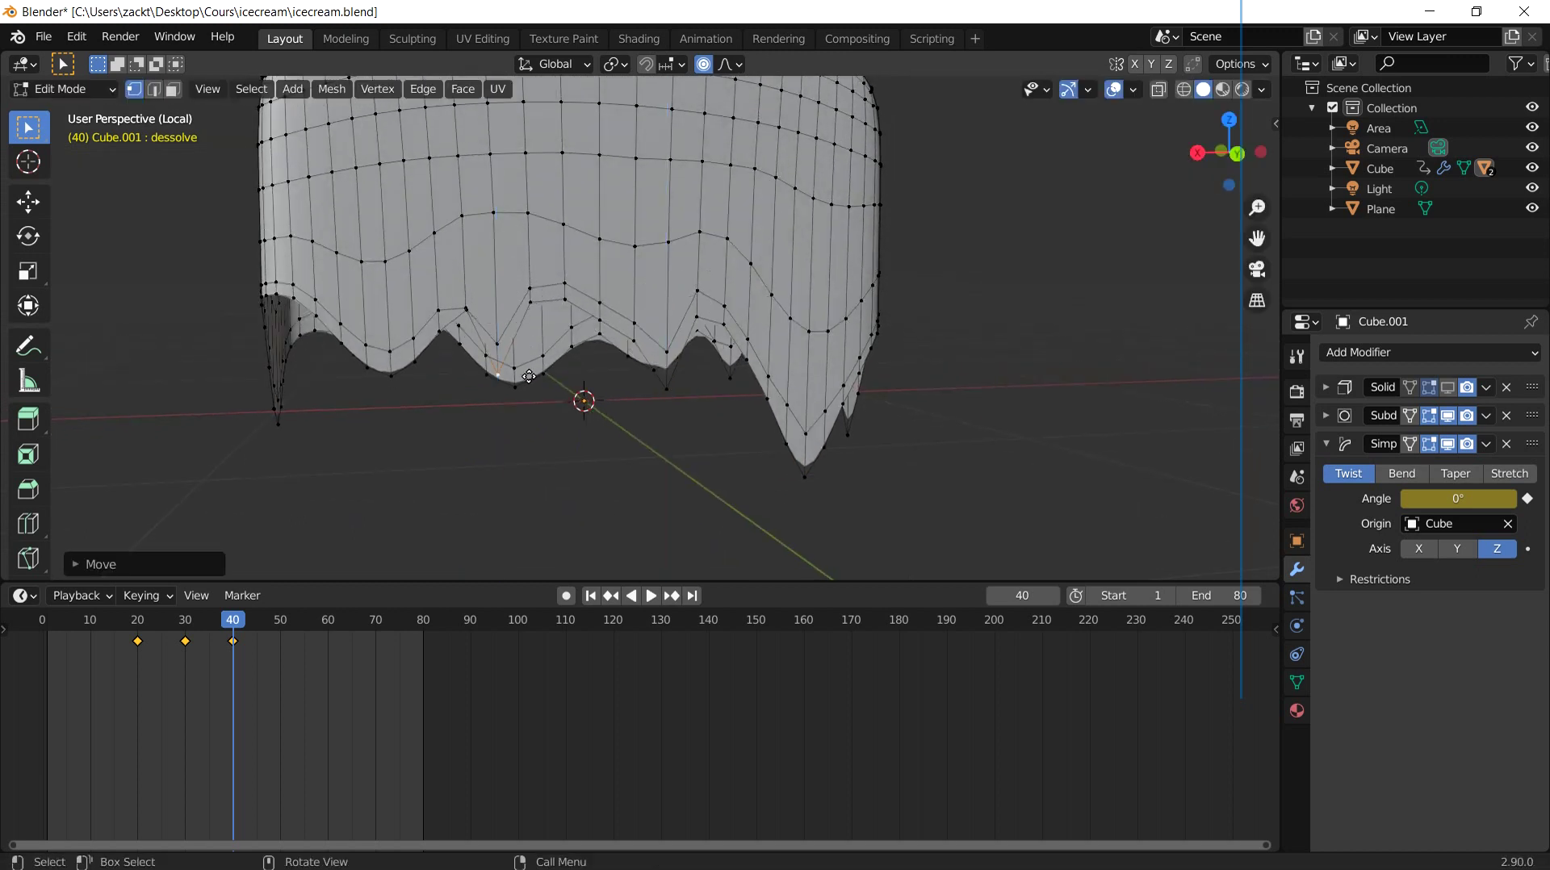
pyautogui.moveTo(528, 376); pyautogui.dragTo(535, 341, button='middle')
pyautogui.click(497, 406)
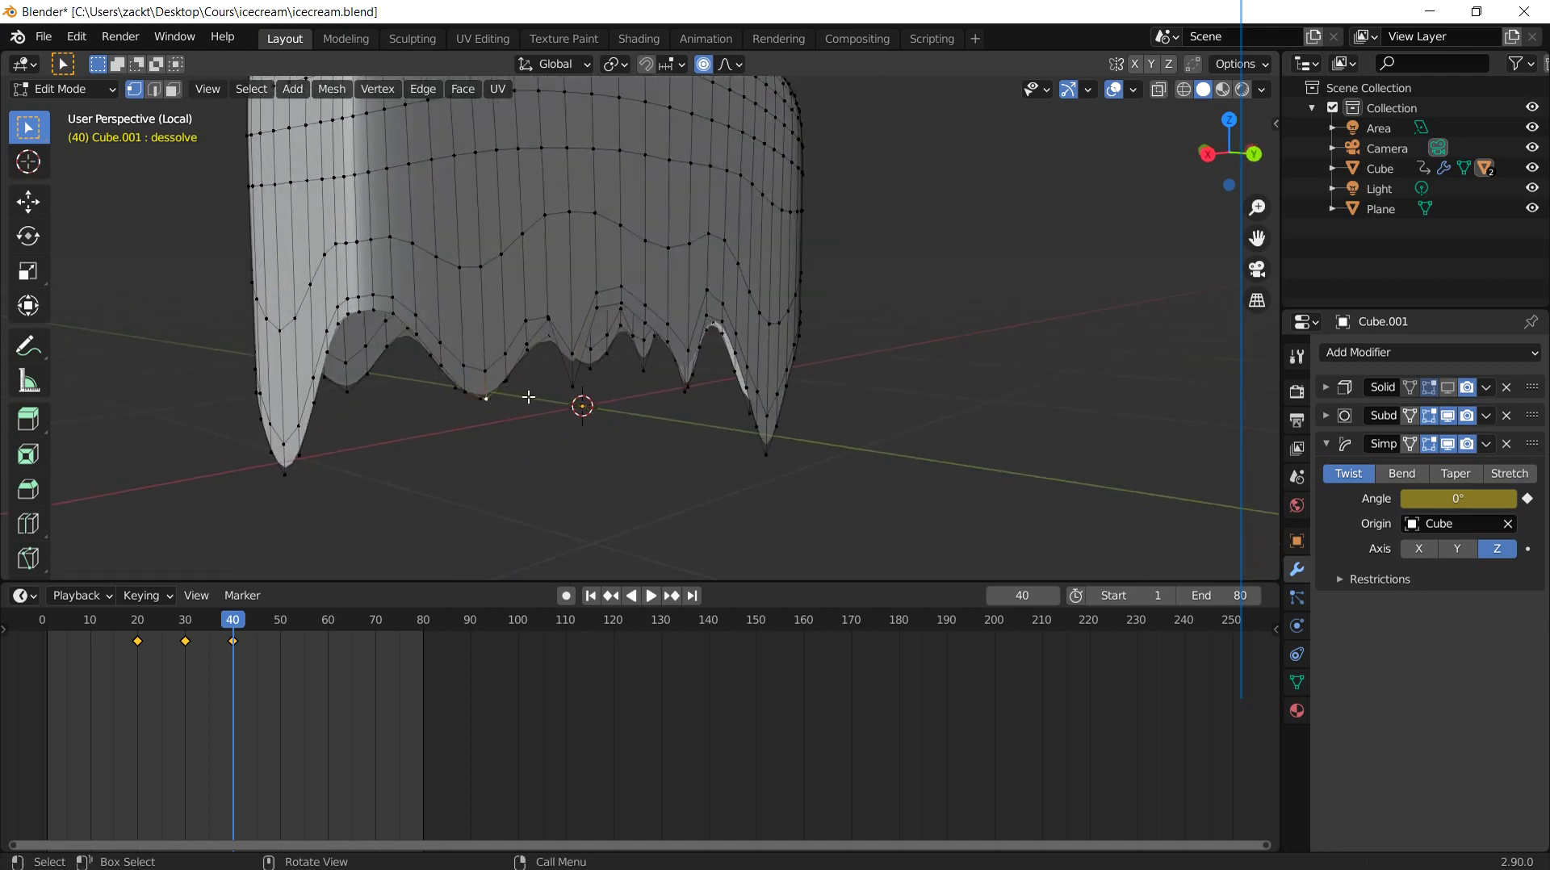
pyautogui.moveTo(528, 396)
pyautogui.mouseDown(button='middle')
pyautogui.moveTo(585, 359)
pyautogui.moveTo(632, 467)
pyautogui.moveTo(943, 373)
pyautogui.mouseUp(button='middle')
pyautogui.press('g')
pyautogui.press('z')
pyautogui.click(583, 377)
# Step: Pull the bottom and right-side drip vertices lower, then return to Object Mode
pyautogui.click(634, 466)
pyautogui.press('g')
pyautogui.press('z')
pyautogui.click(682, 480)
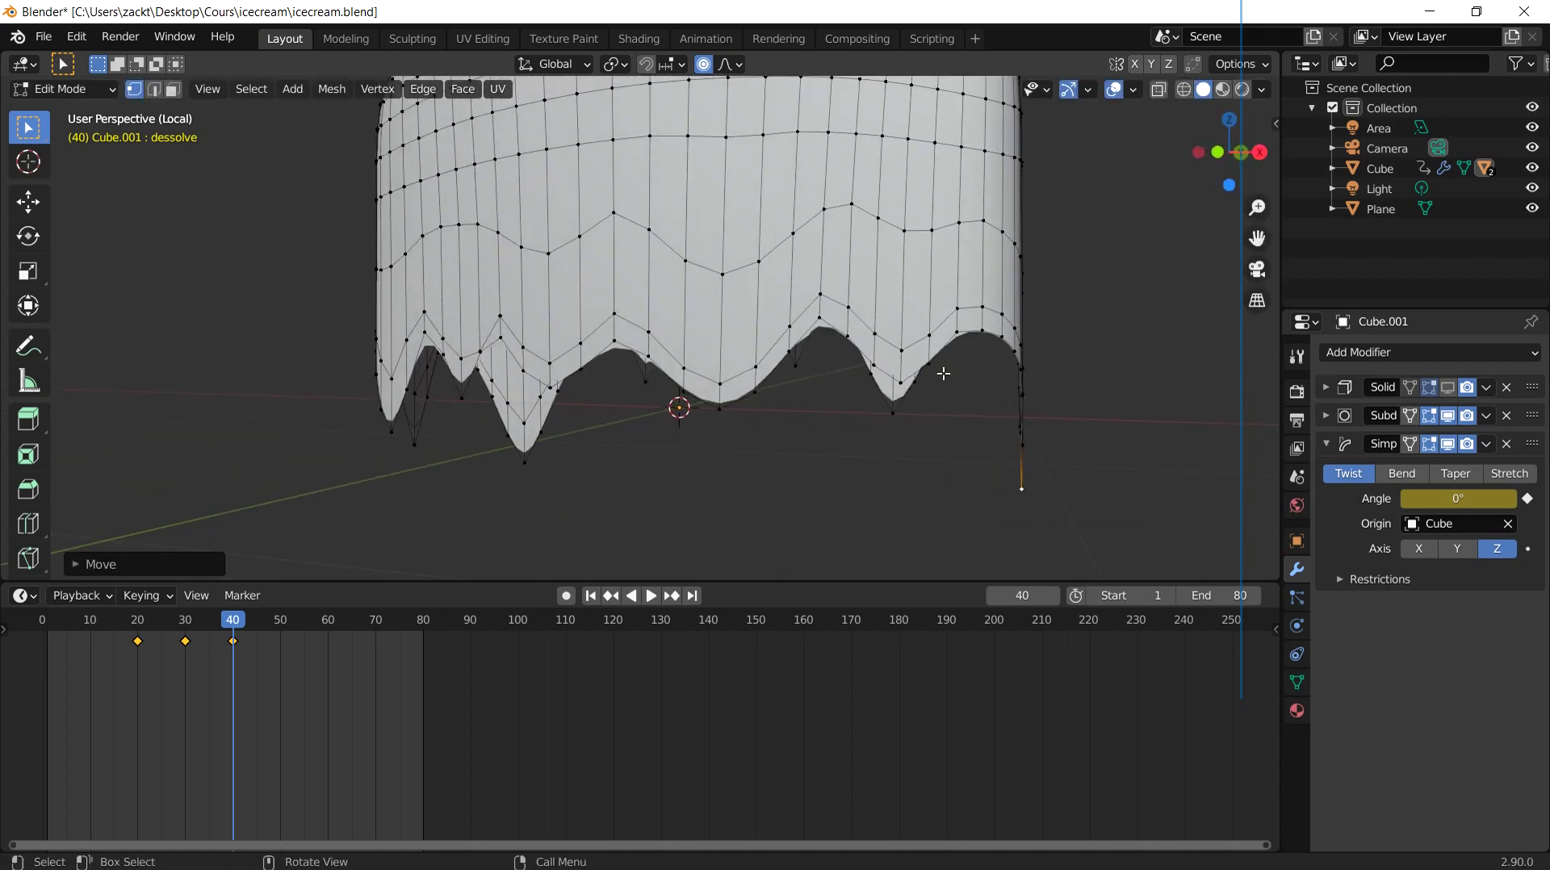
pyautogui.click(958, 343)
pyautogui.press('g')
pyautogui.press('z')
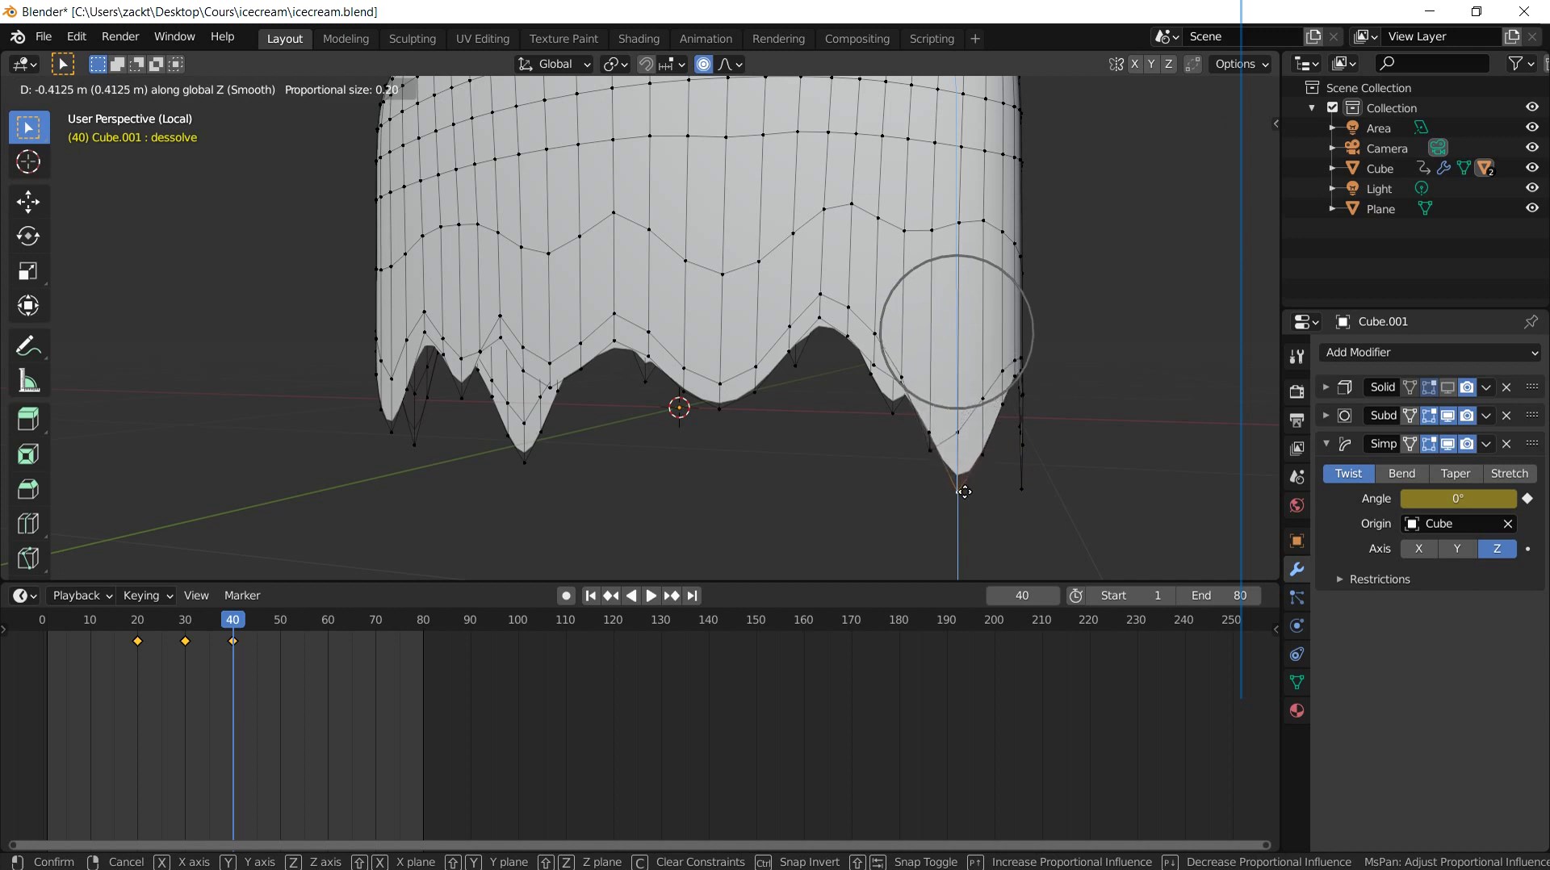
pyautogui.click(965, 467)
pyautogui.scroll(-3, 961, 379)
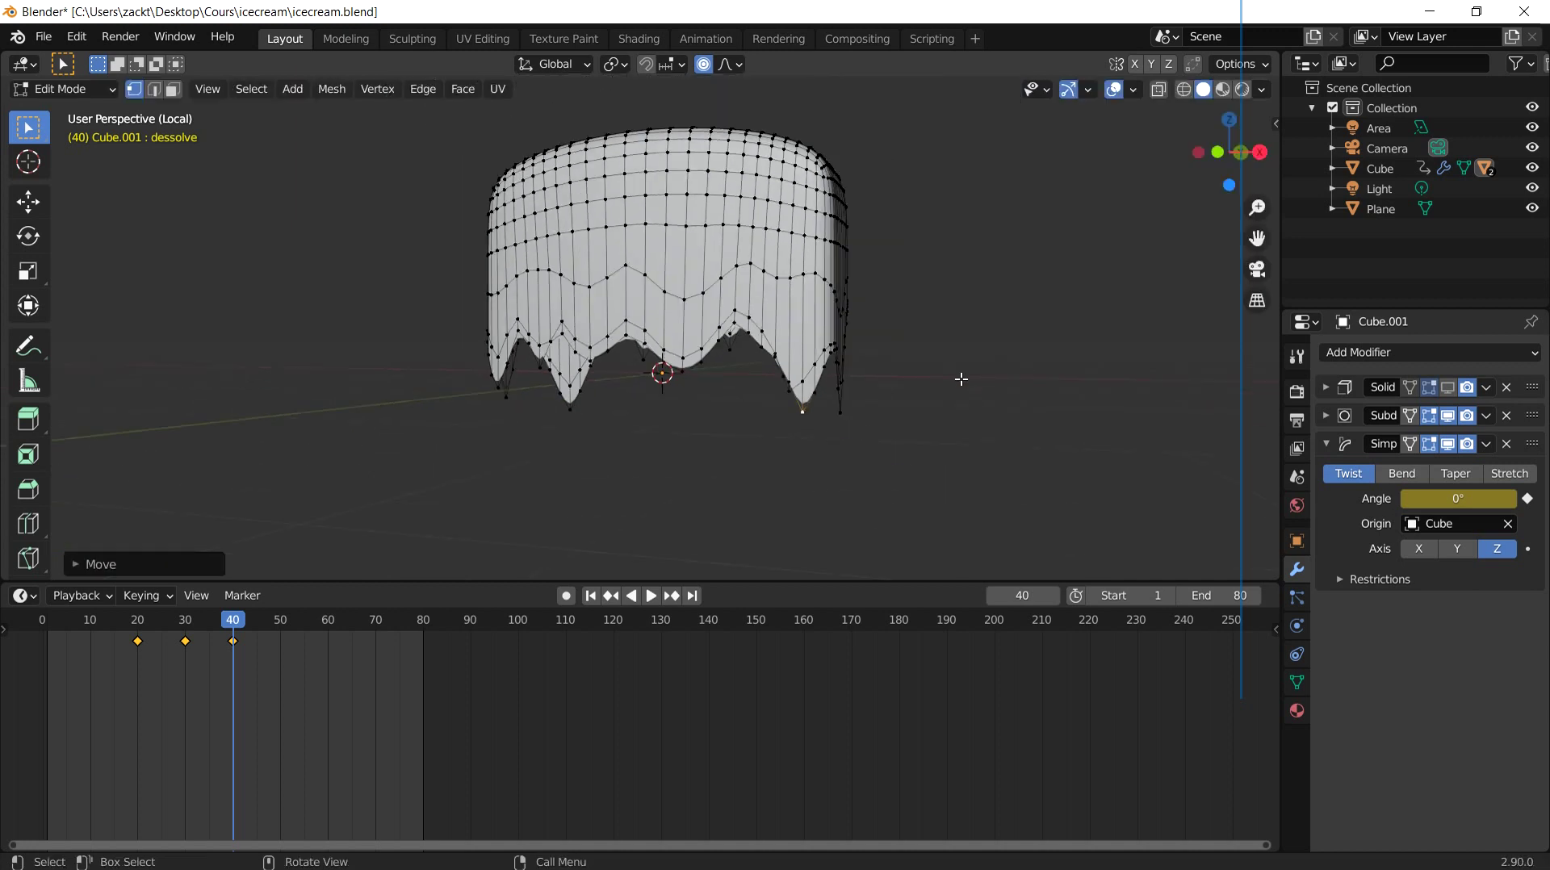
pyautogui.press('Tab')
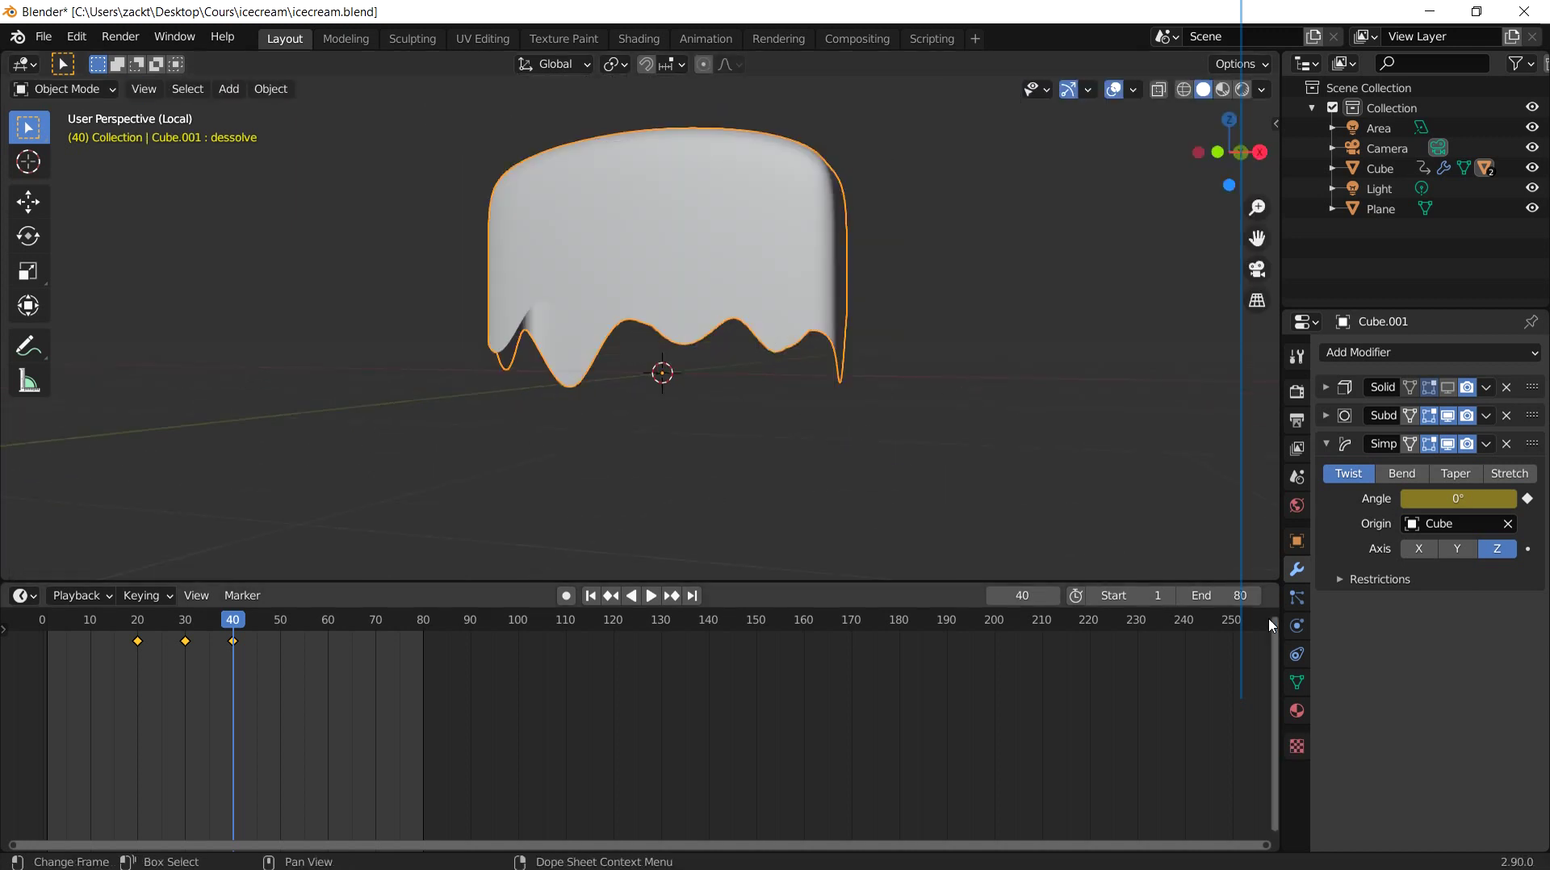
# Step: Show the topping's Solidify thickness in the viewport again, back in the shape key panel
pyautogui.click(1296, 601)
pyautogui.click(1297, 682)
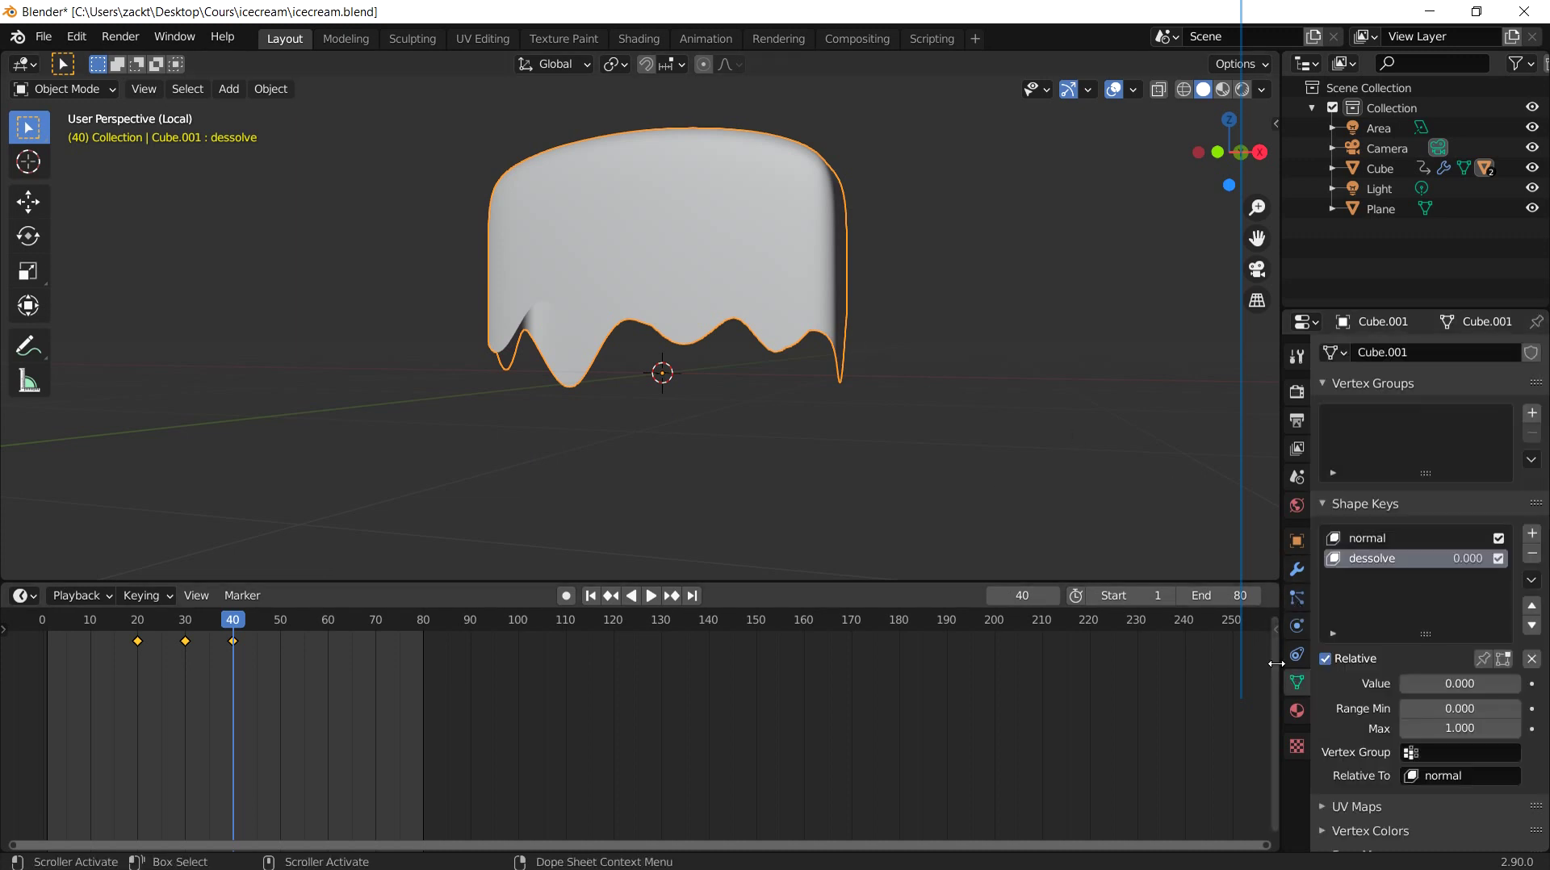
pyautogui.moveTo(932, 408); pyautogui.dragTo(1030, 408, button='middle')
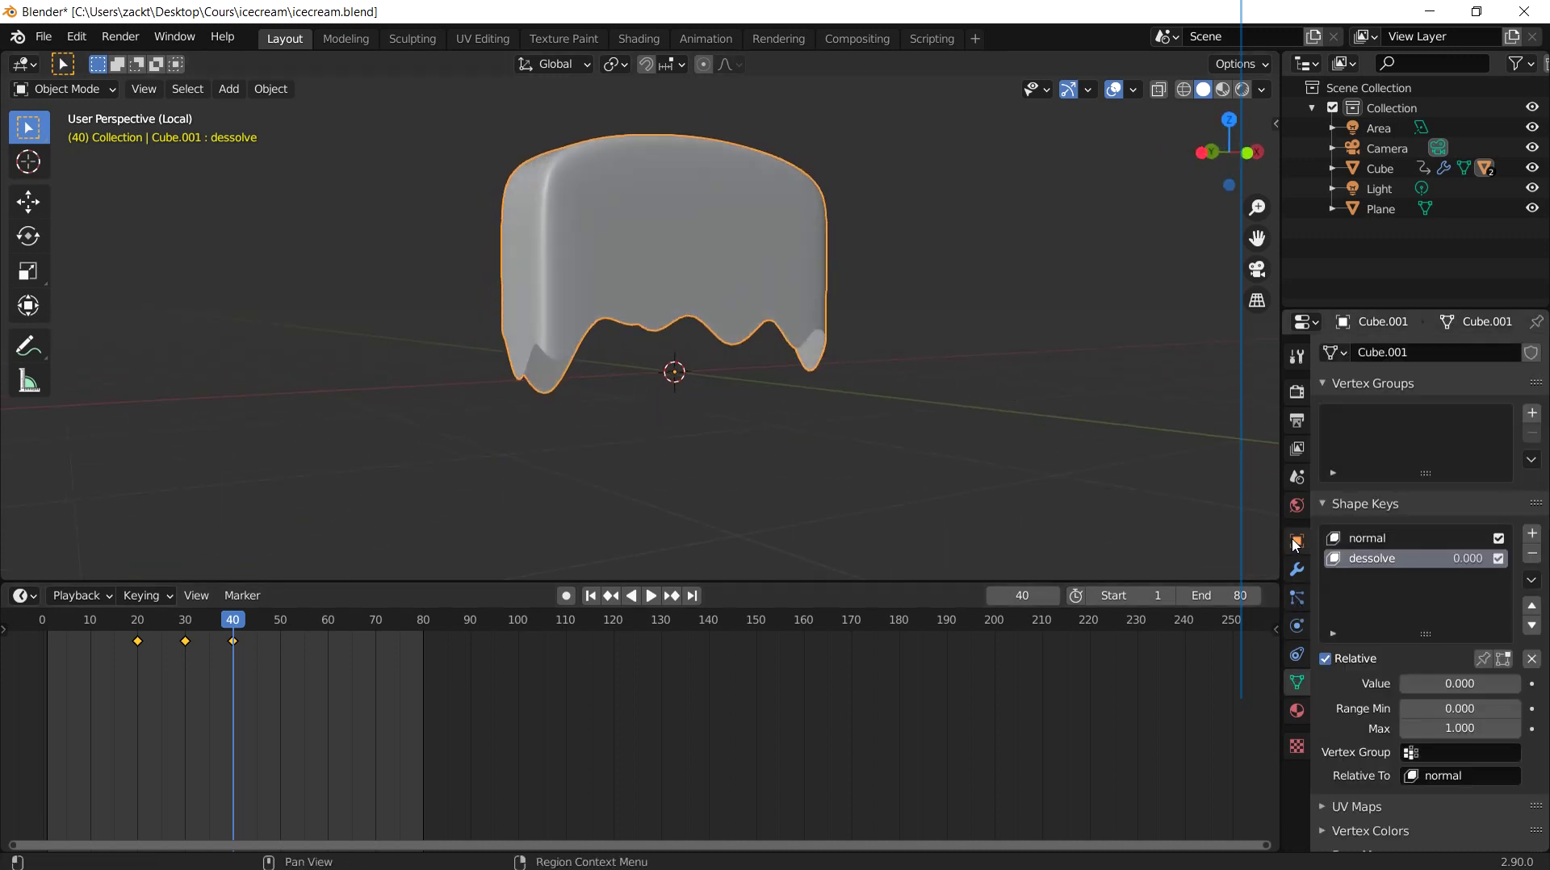
pyautogui.click(1296, 569)
pyautogui.click(1447, 387)
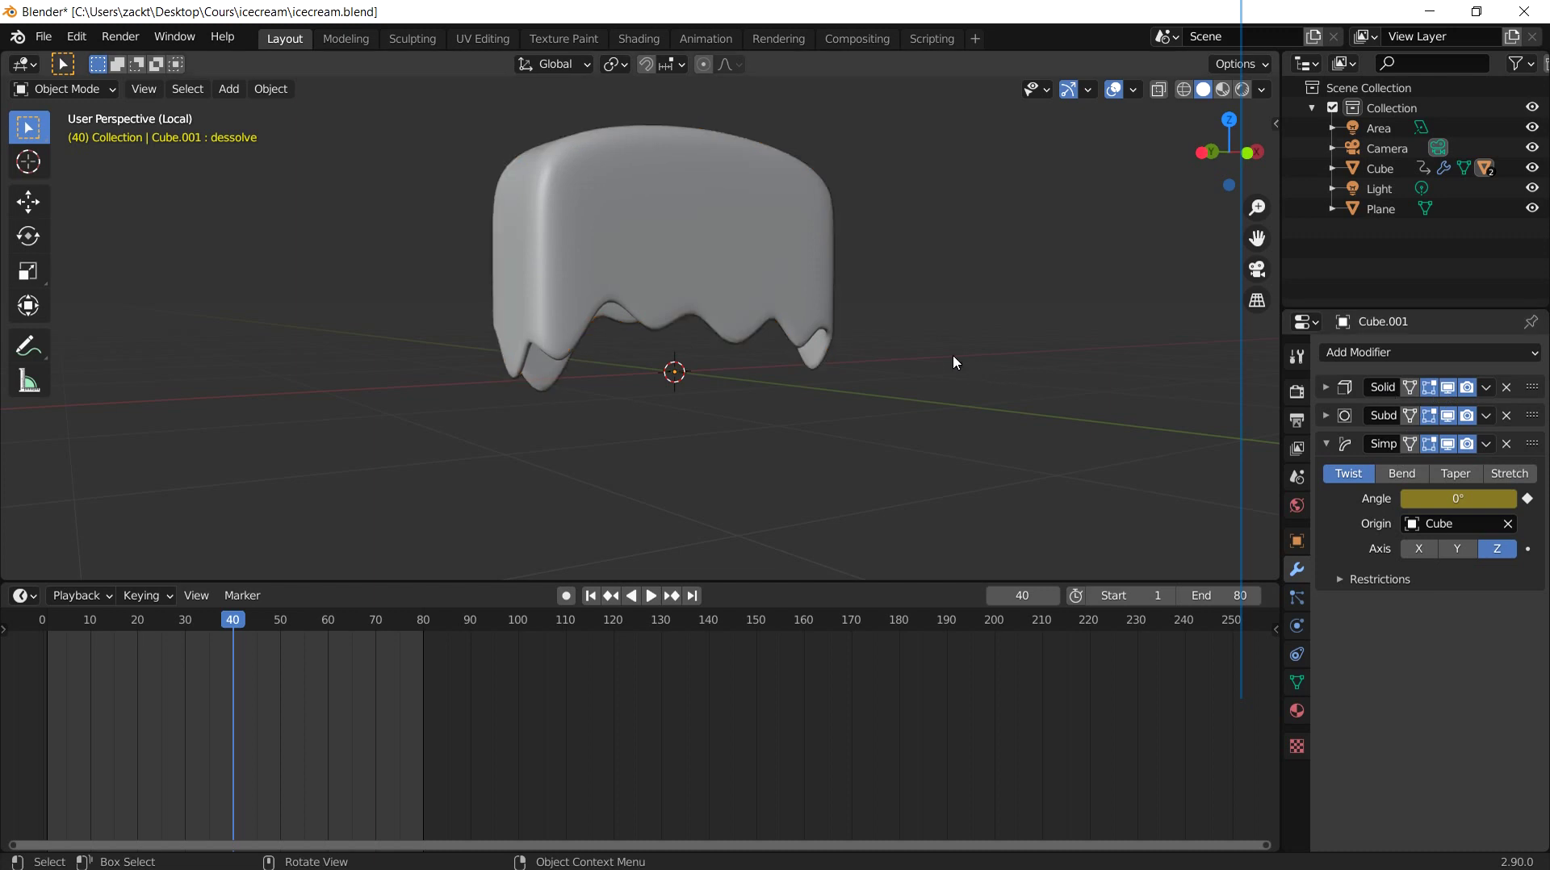
pyautogui.click(1296, 682)
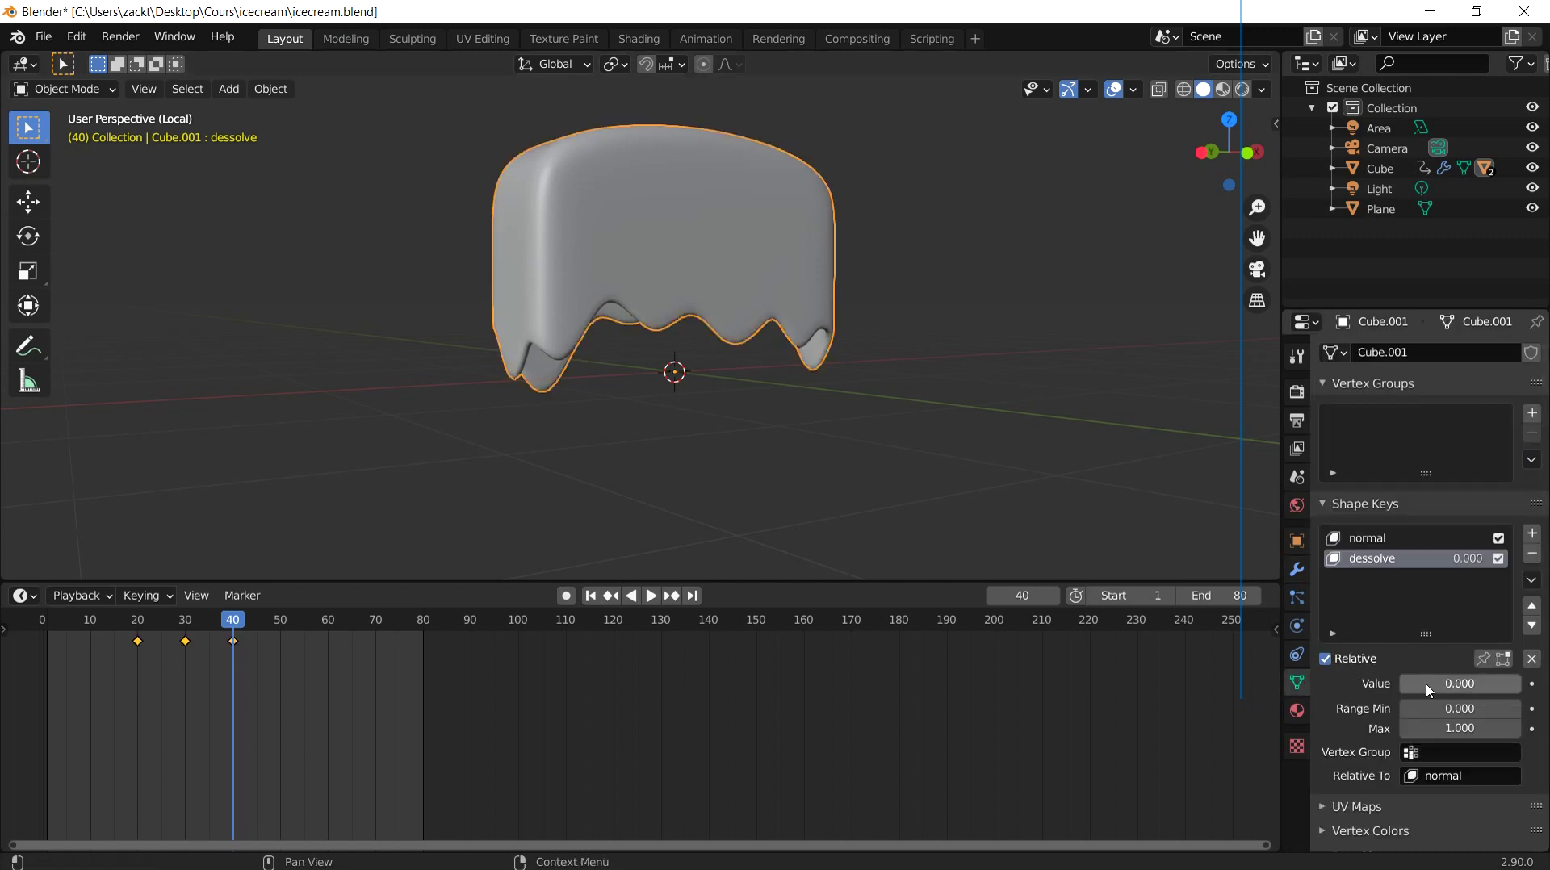
# Step: Scrub the dessolve value to full strength to preview drips on the whole popsicle
pyautogui.moveTo(1427, 688); pyautogui.dragTo(19, 702)
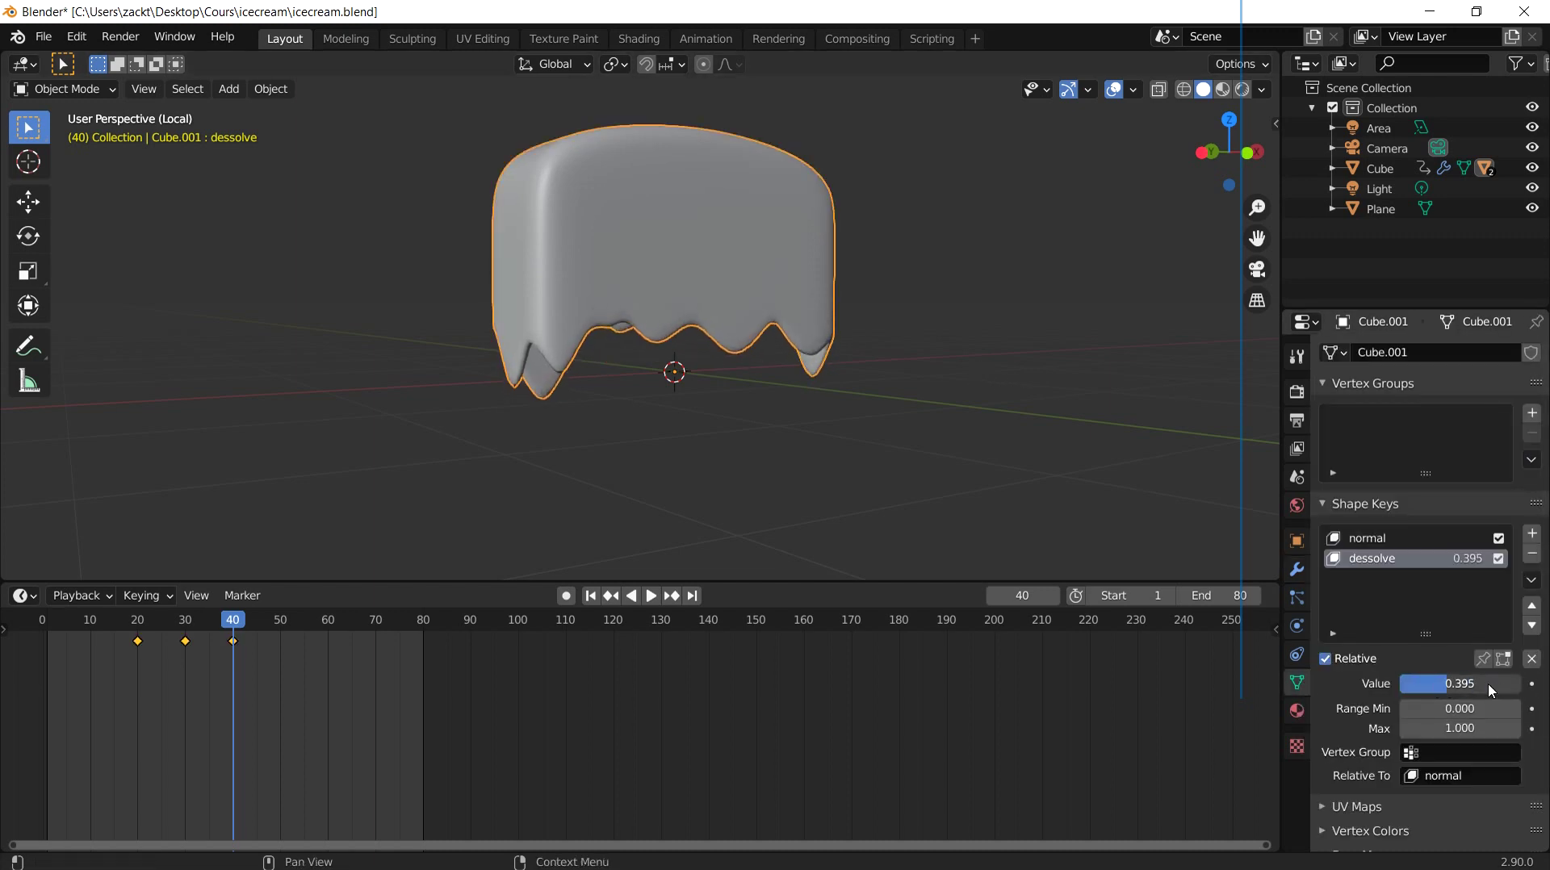
pyautogui.moveTo(1510, 684)
pyautogui.mouseDown()
pyautogui.moveTo(1492, 709)
pyautogui.moveTo(794, 444)
pyautogui.mouseUp()
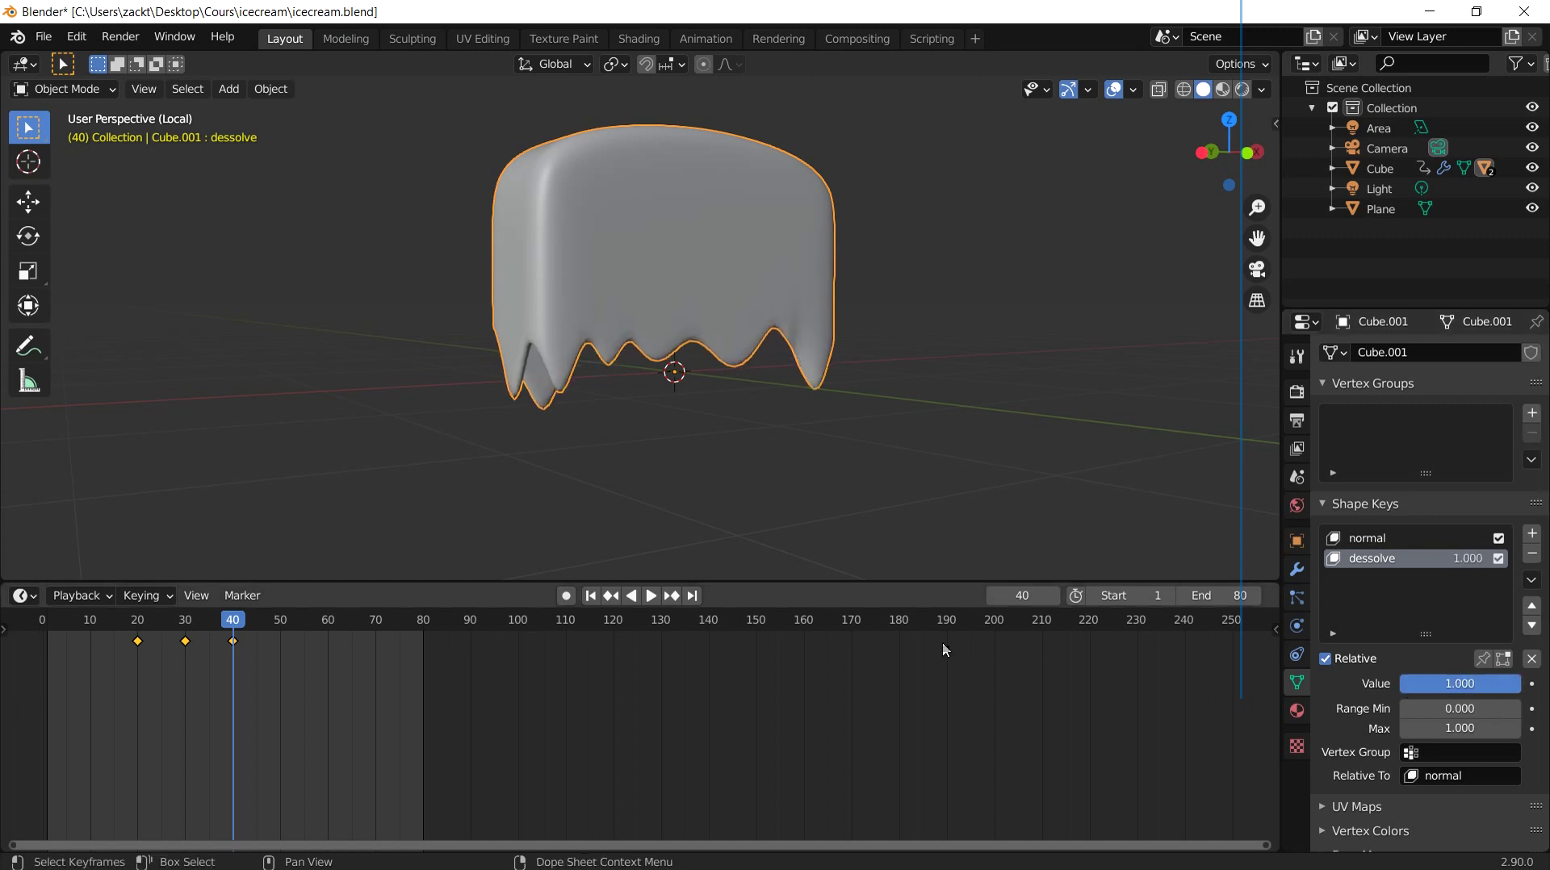
pyautogui.press('KP_Divide')
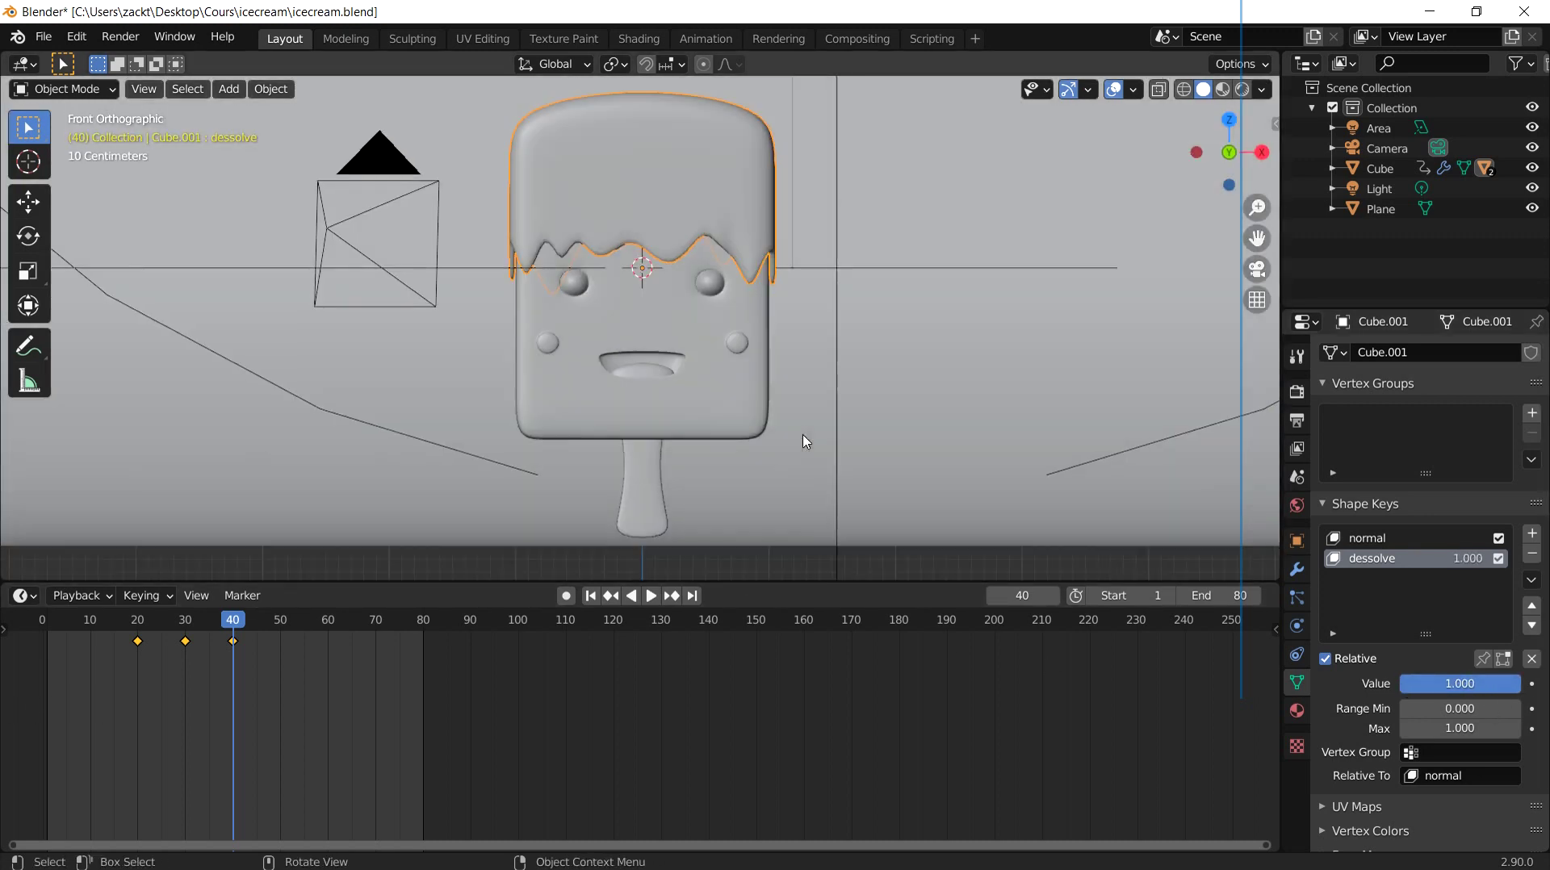
pyautogui.scroll(3, 764, 436)
pyautogui.scroll(2, 765, 412)
pyautogui.moveTo(766, 405)
pyautogui.mouseDown(button='middle')
pyautogui.moveTo(805, 418)
pyautogui.moveTo(795, 386)
pyautogui.mouseUp(button='middle')
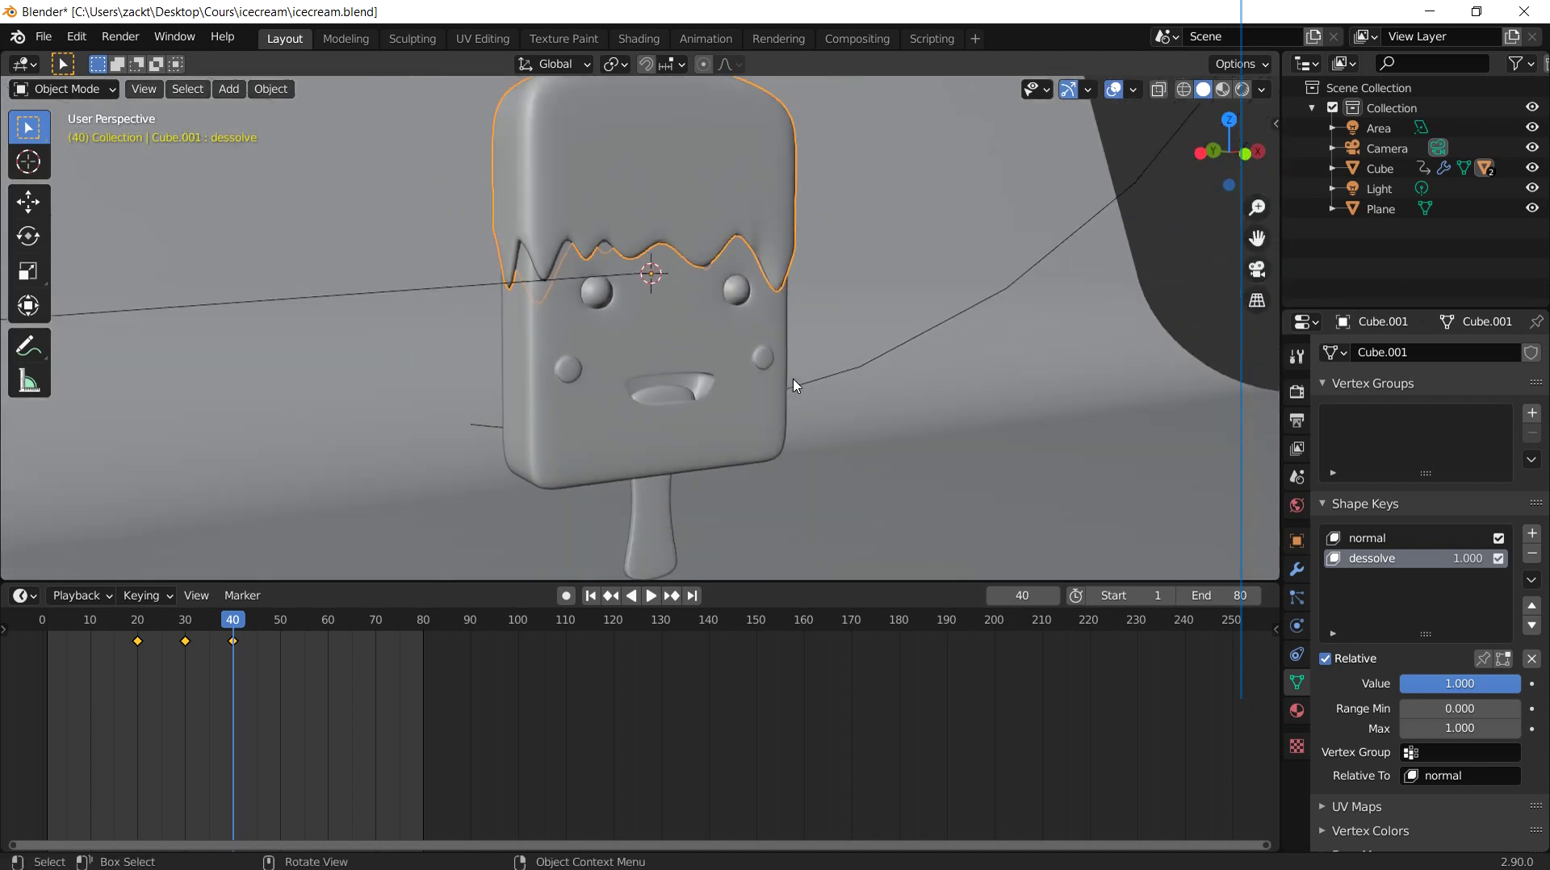
pyautogui.click(887, 421)
pyautogui.click(737, 184)
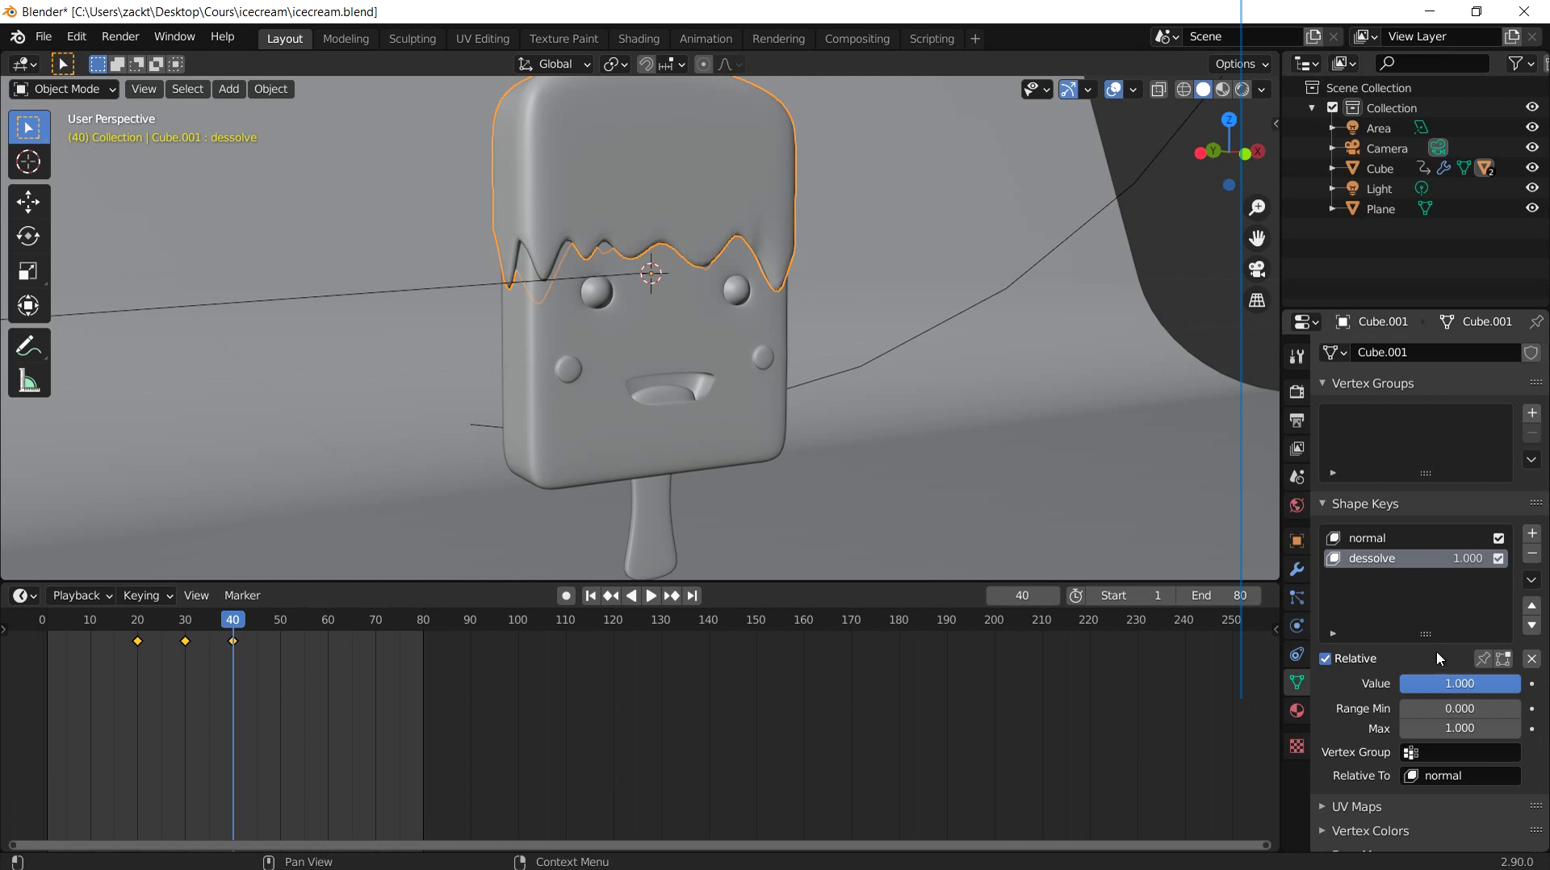
# Step: Keyframe dessolve at 0 on frame 40 and at 1 on frame 50
pyautogui.moveTo(1513, 684); pyautogui.dragTo(1348, 684)
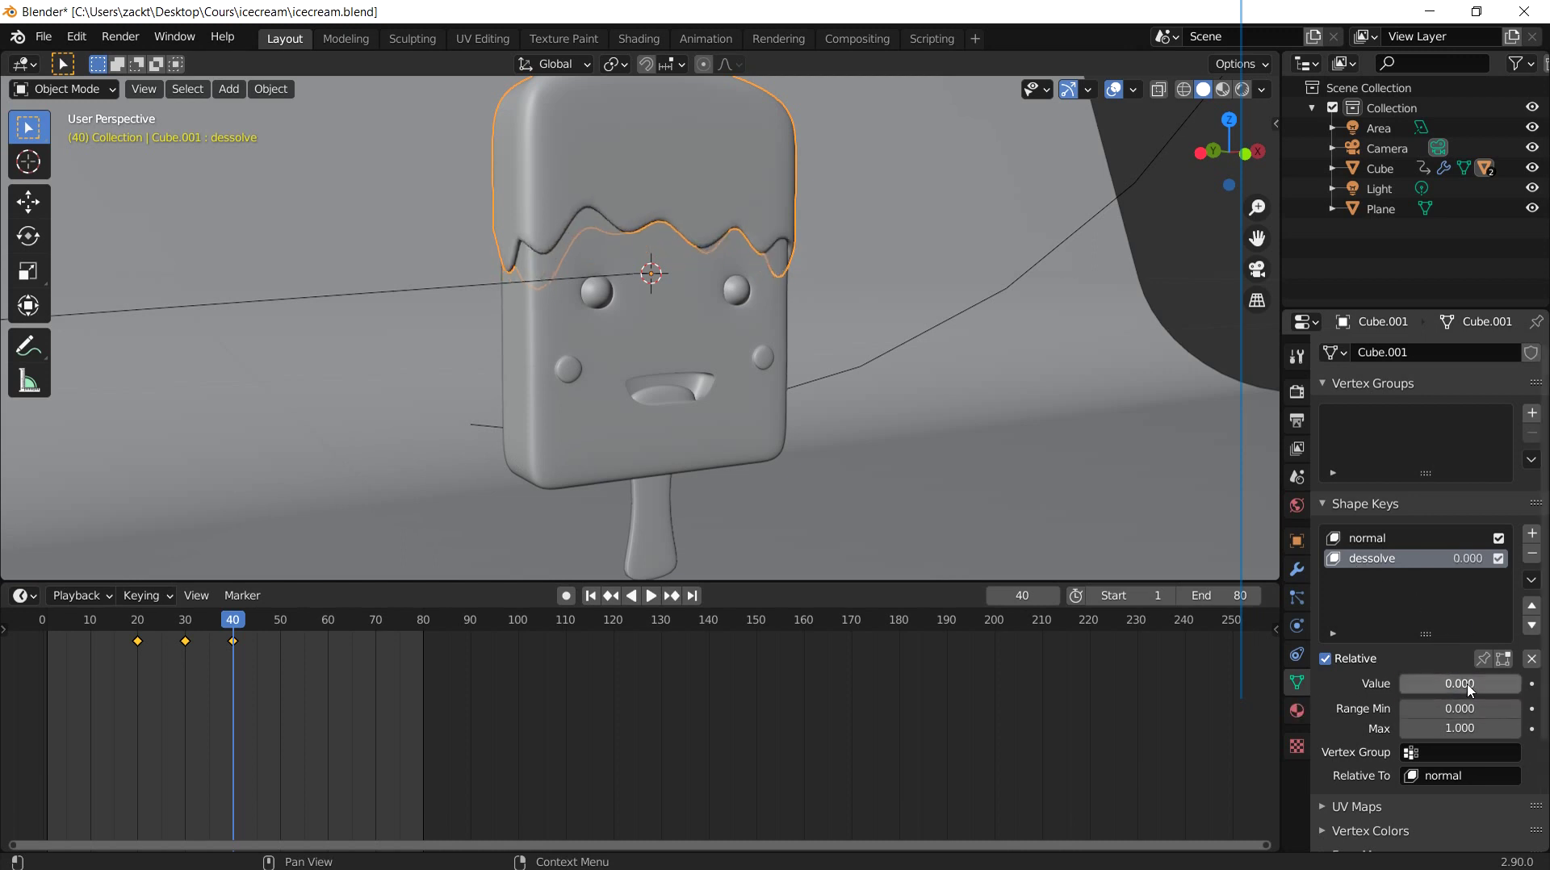
pyautogui.click(1531, 683)
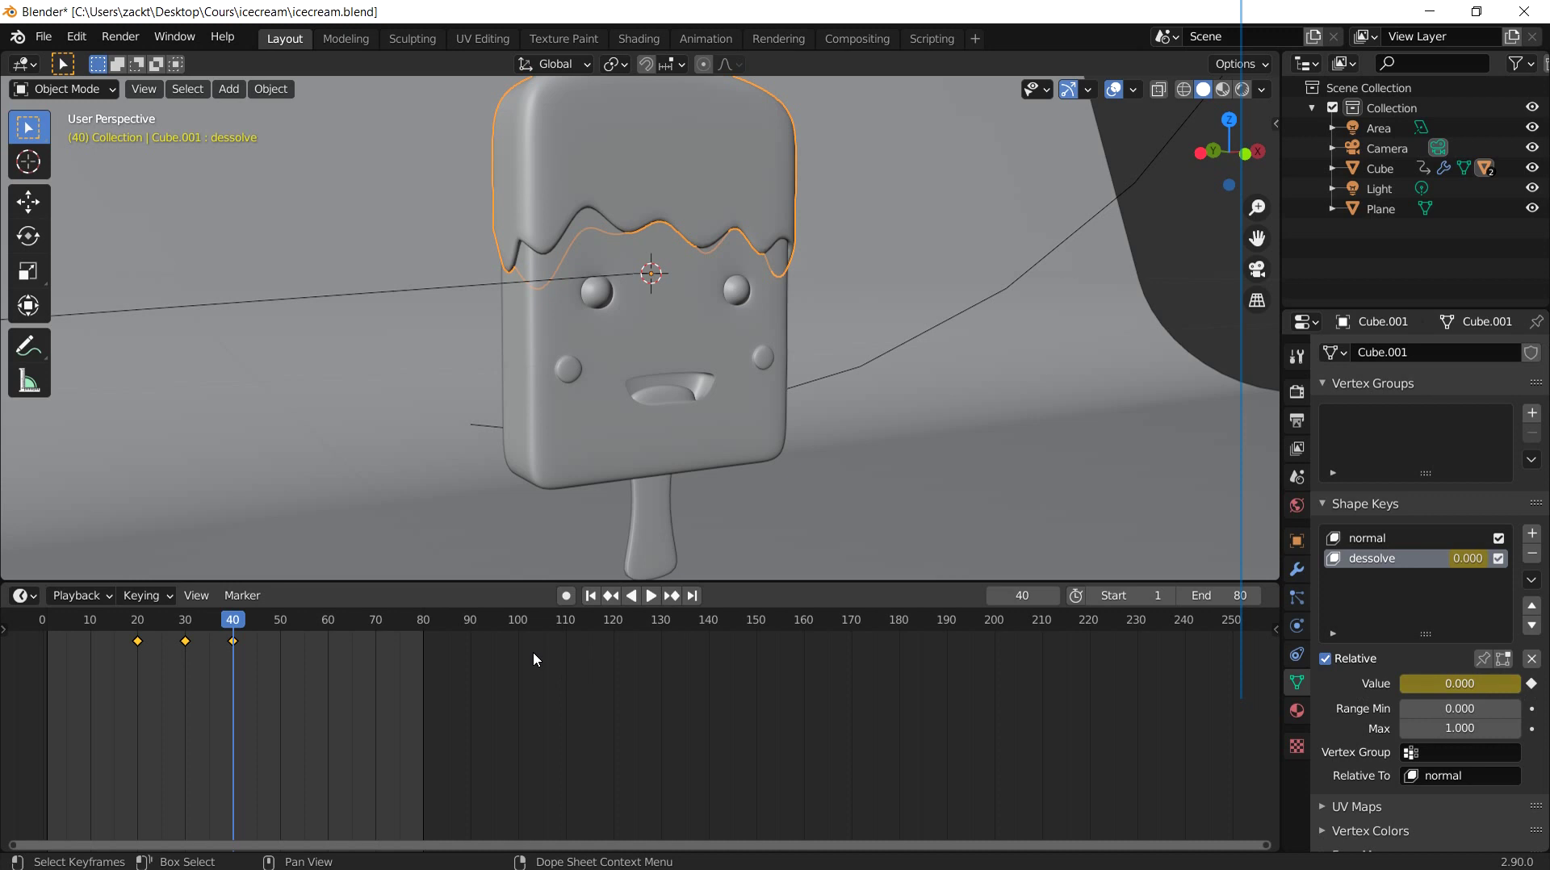
pyautogui.press('space')
pyautogui.moveTo(242, 628); pyautogui.dragTo(333, 635)
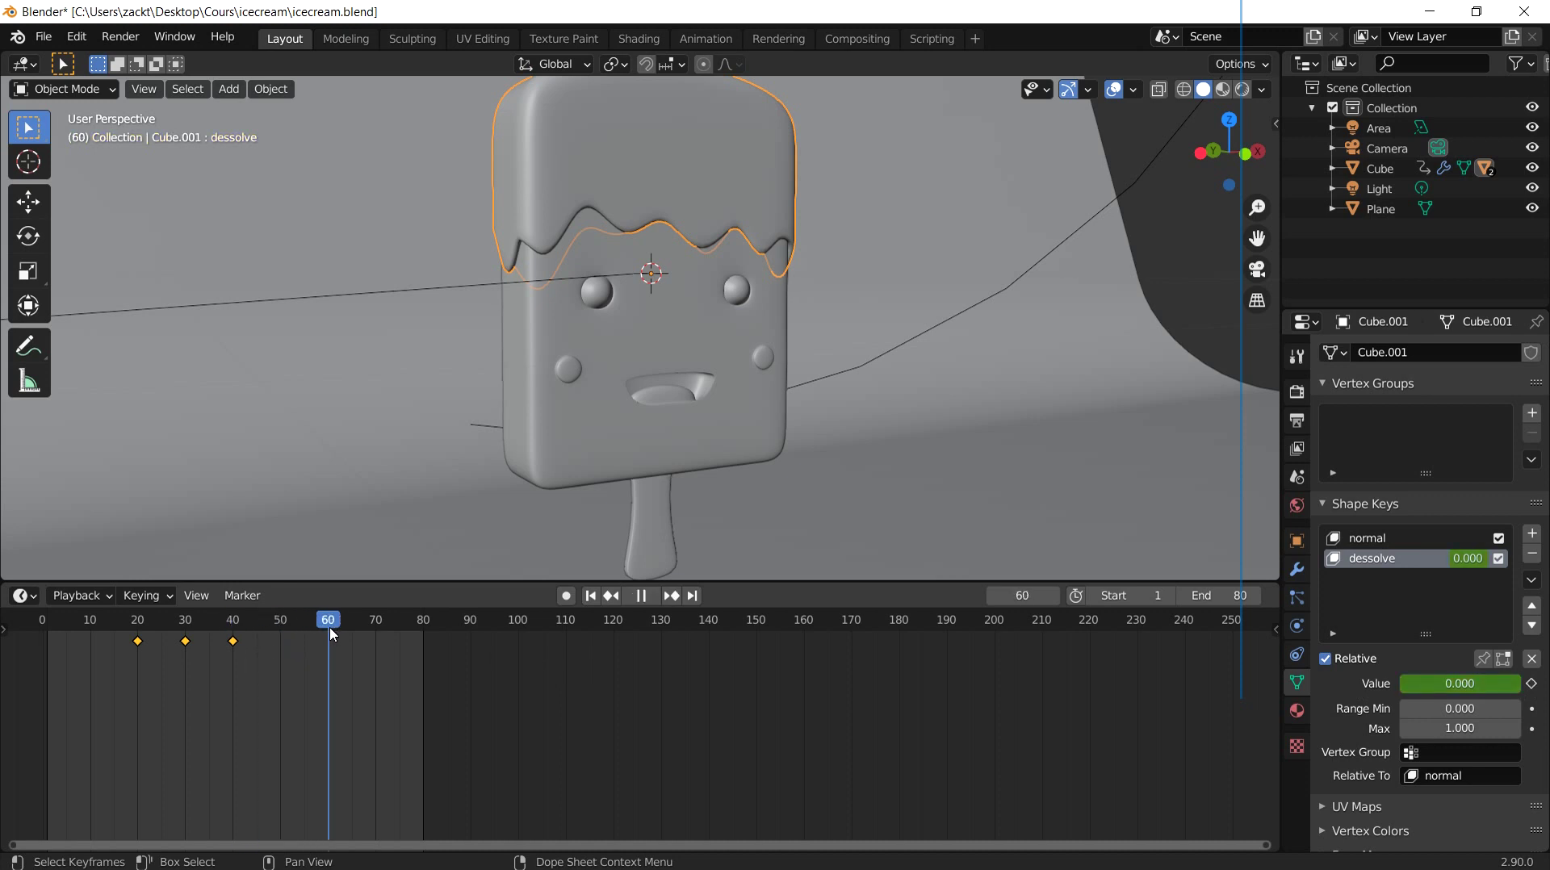
pyautogui.moveTo(332, 635); pyautogui.dragTo(281, 635)
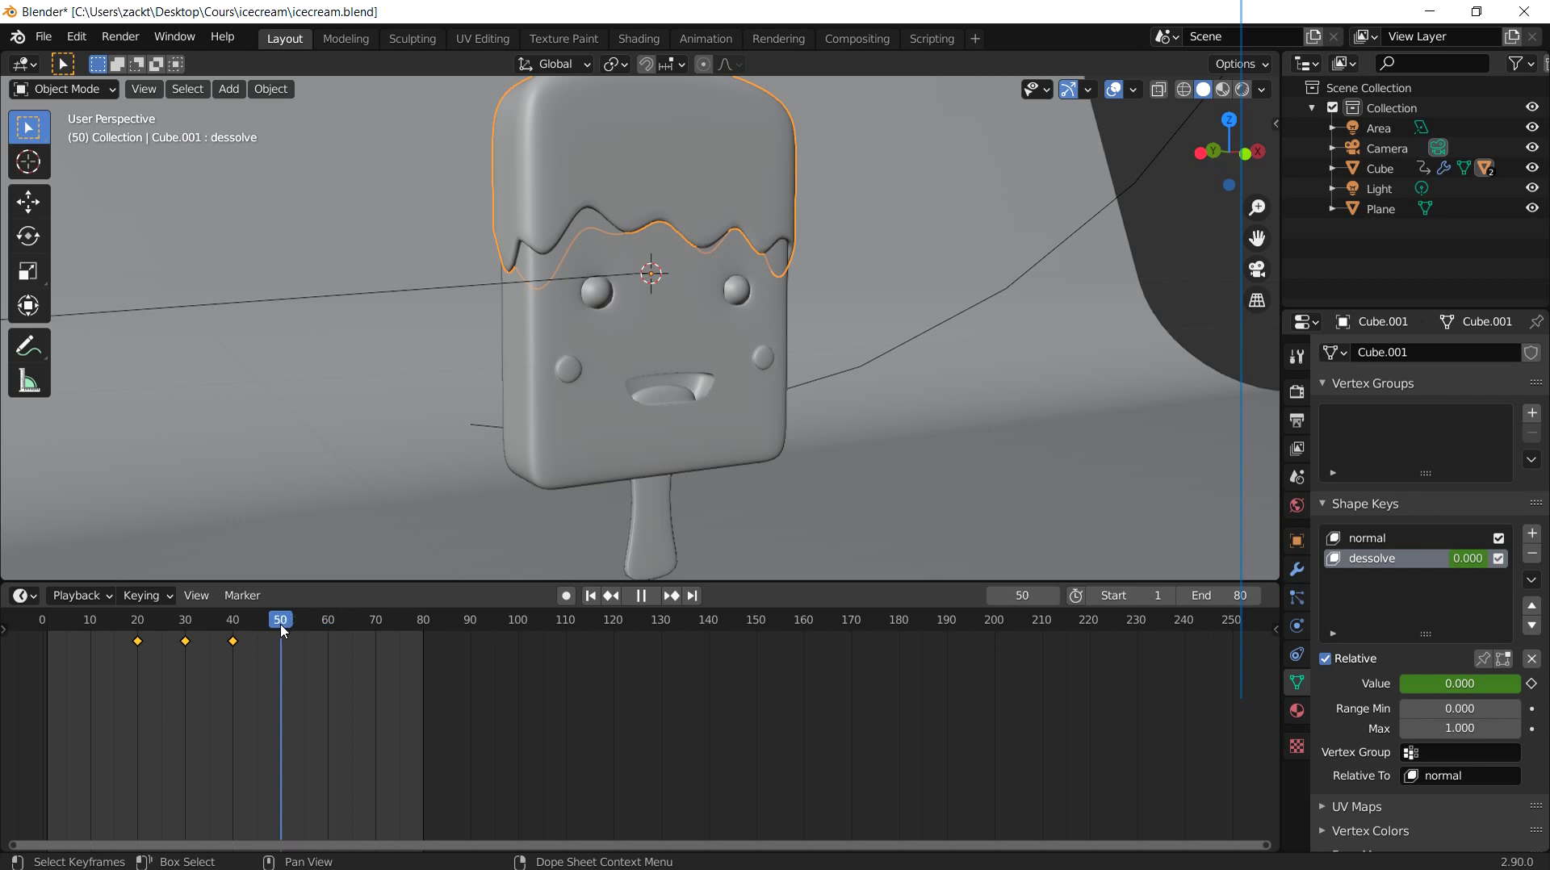
pyautogui.press('space')
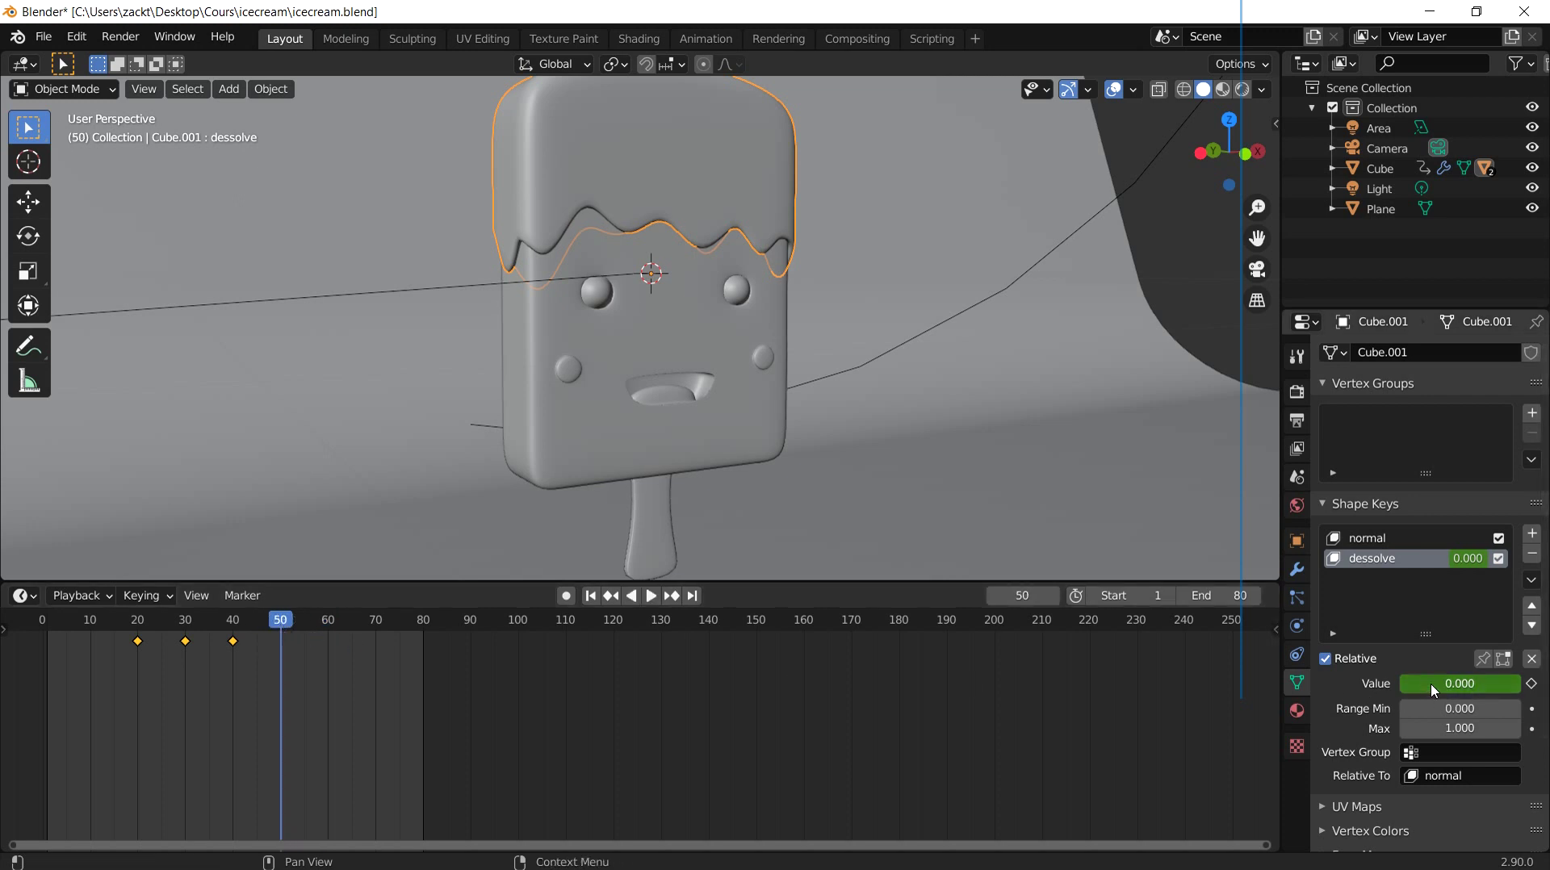
pyautogui.moveTo(1429, 690); pyautogui.dragTo(1522, 690)
pyautogui.click(1531, 683)
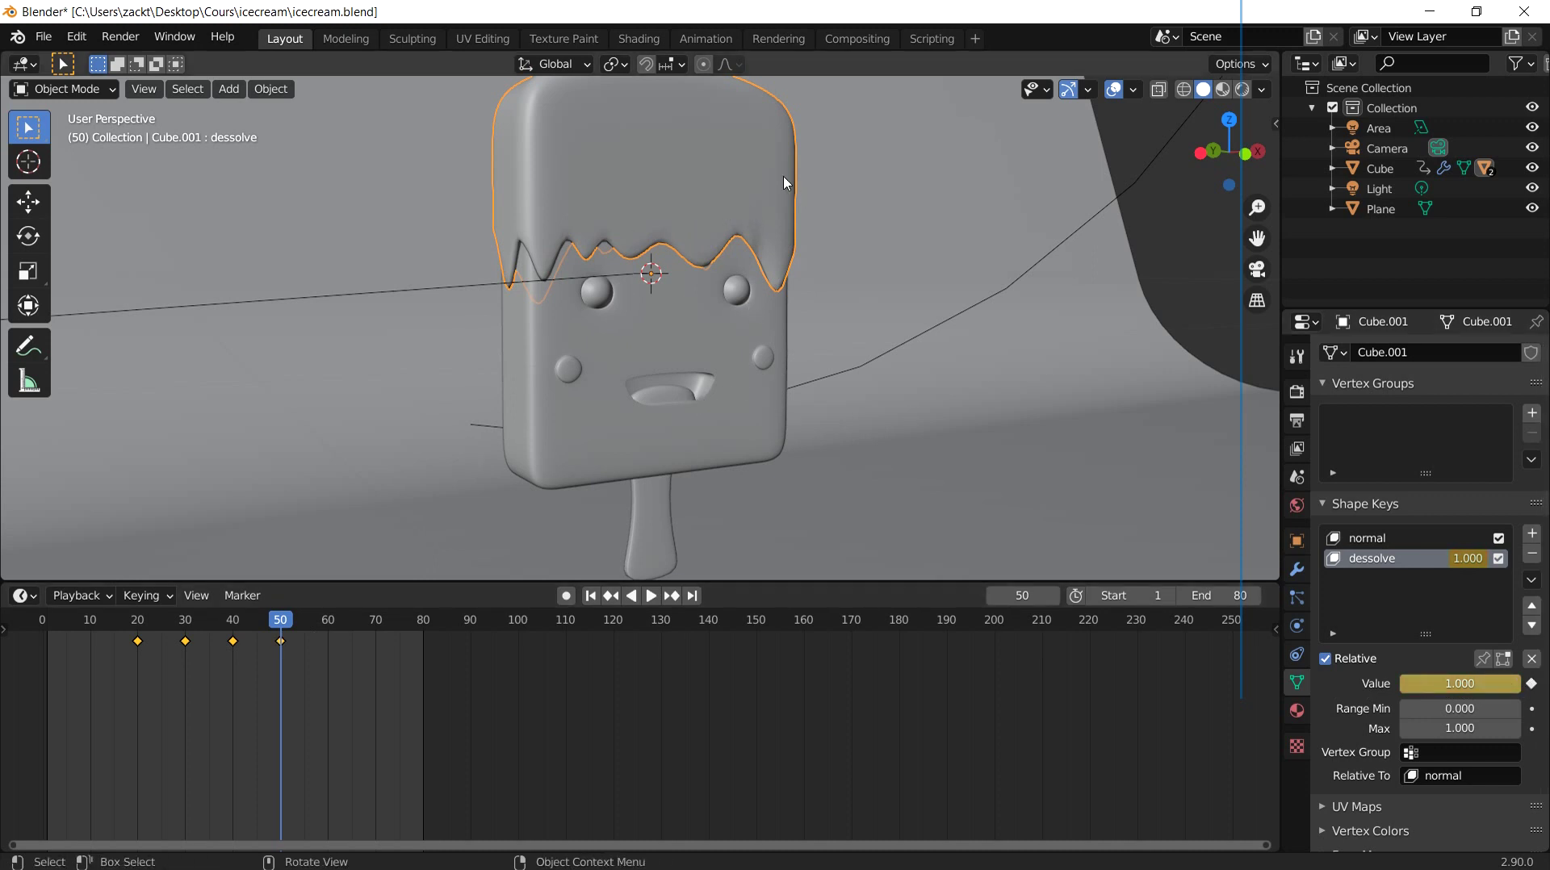
# Step: Select the popsicle body and keyframe its sad shape key at 0 on frame 40
pyautogui.click(702, 356)
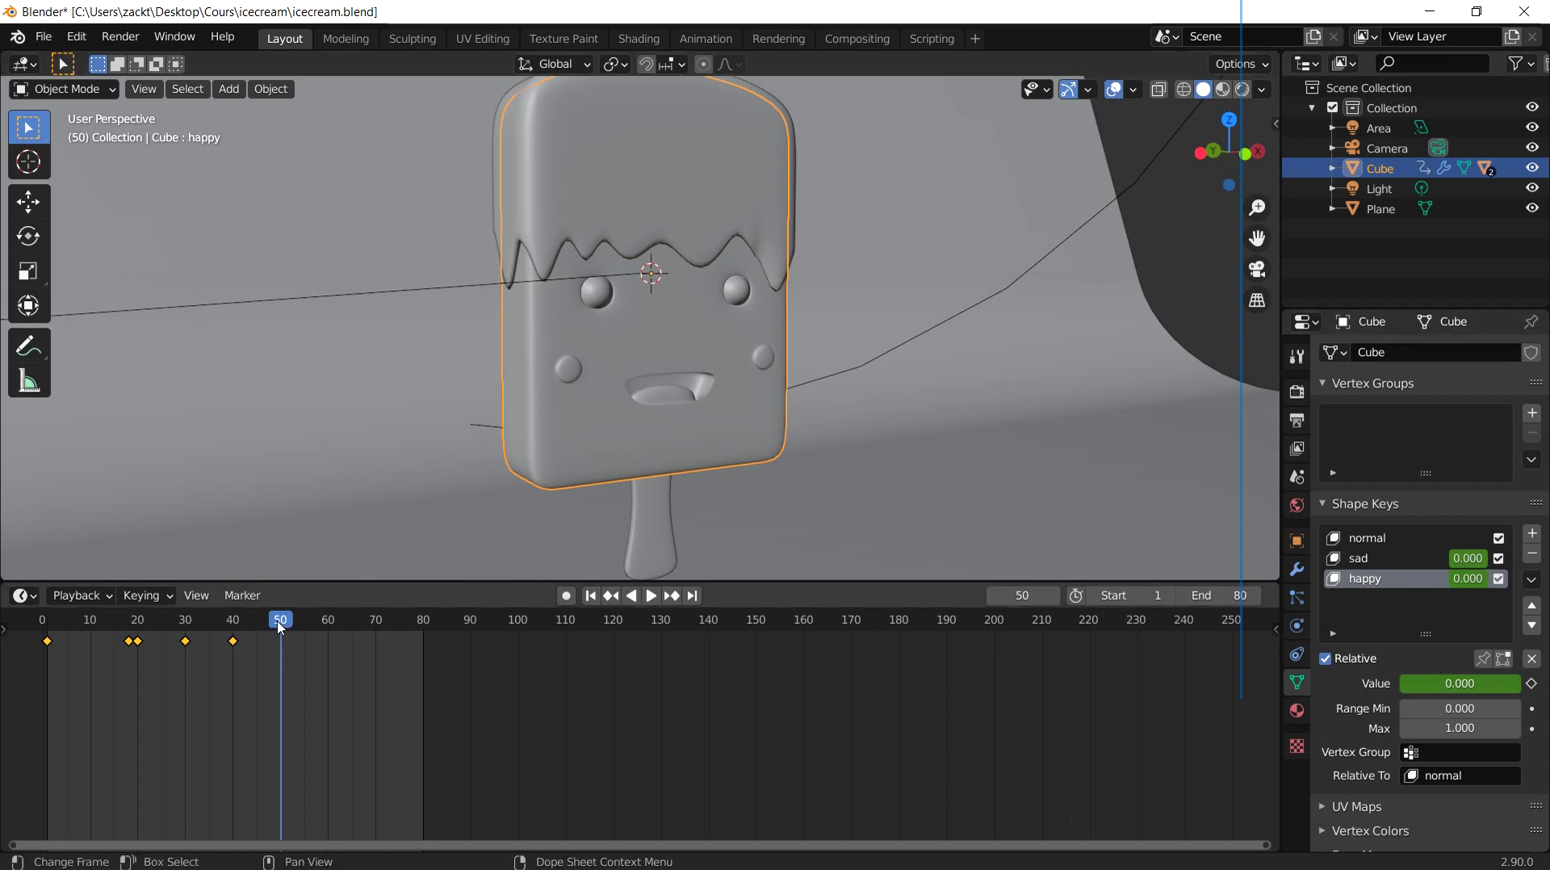
pyautogui.moveTo(280, 628); pyautogui.dragTo(235, 633)
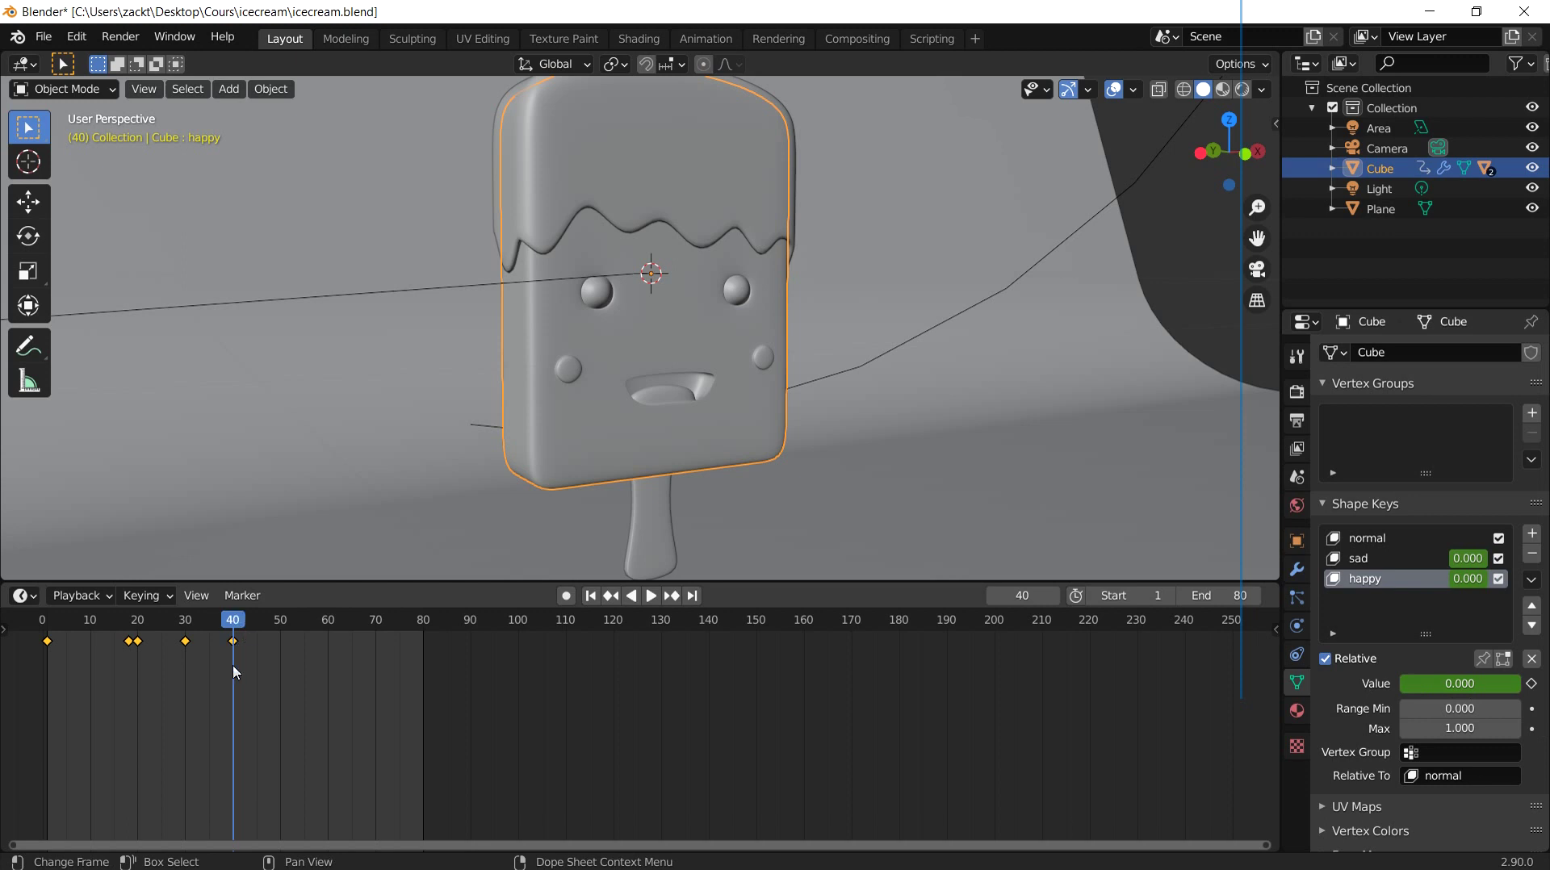
pyautogui.click(1384, 563)
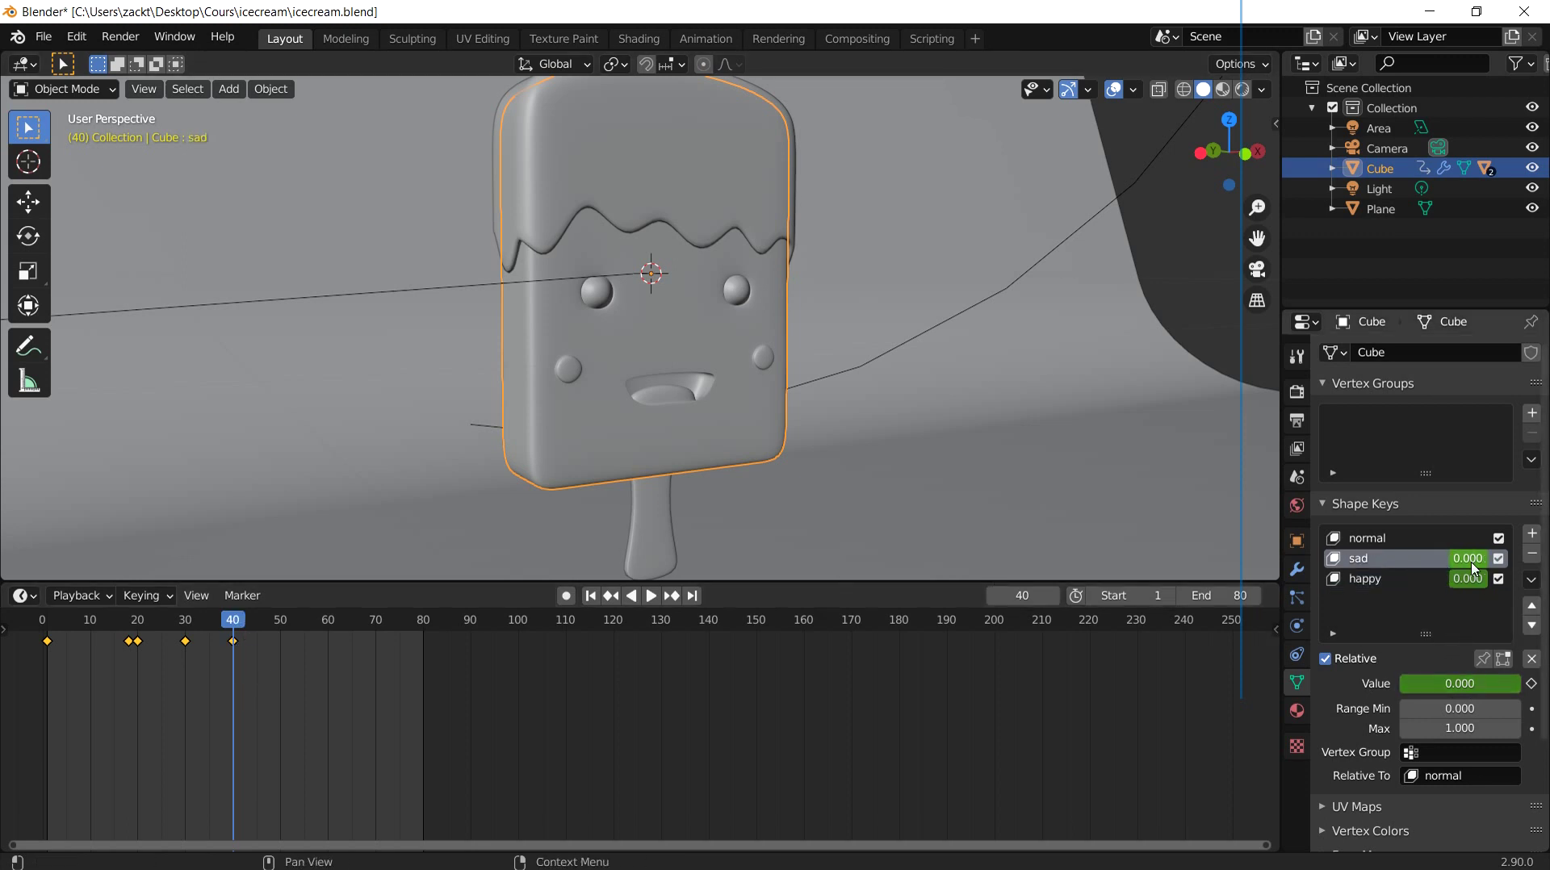
pyautogui.click(1397, 581)
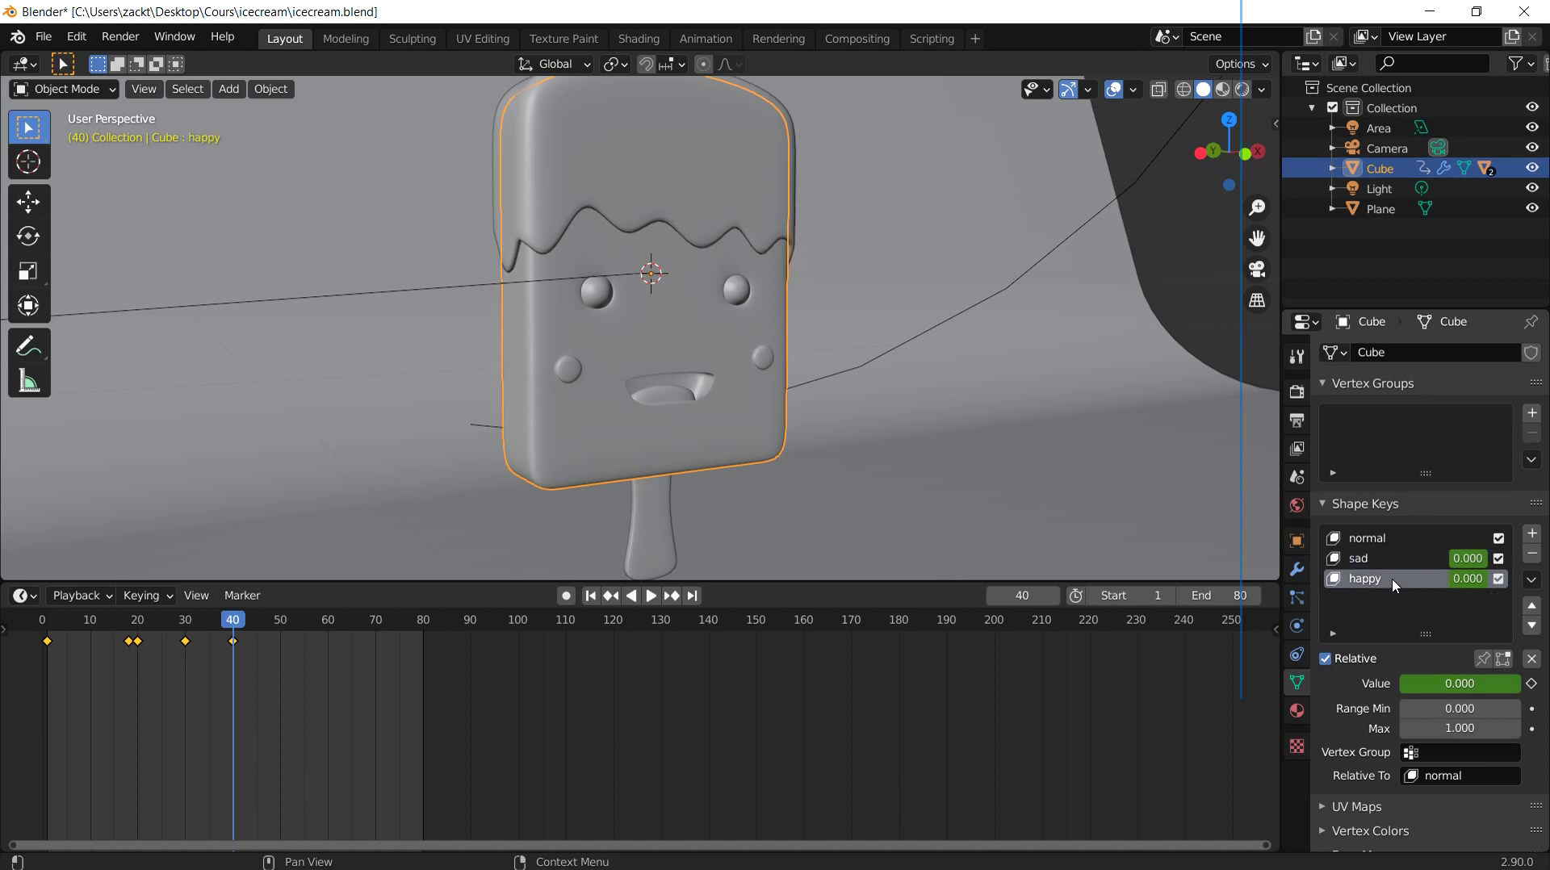
pyautogui.click(1424, 552)
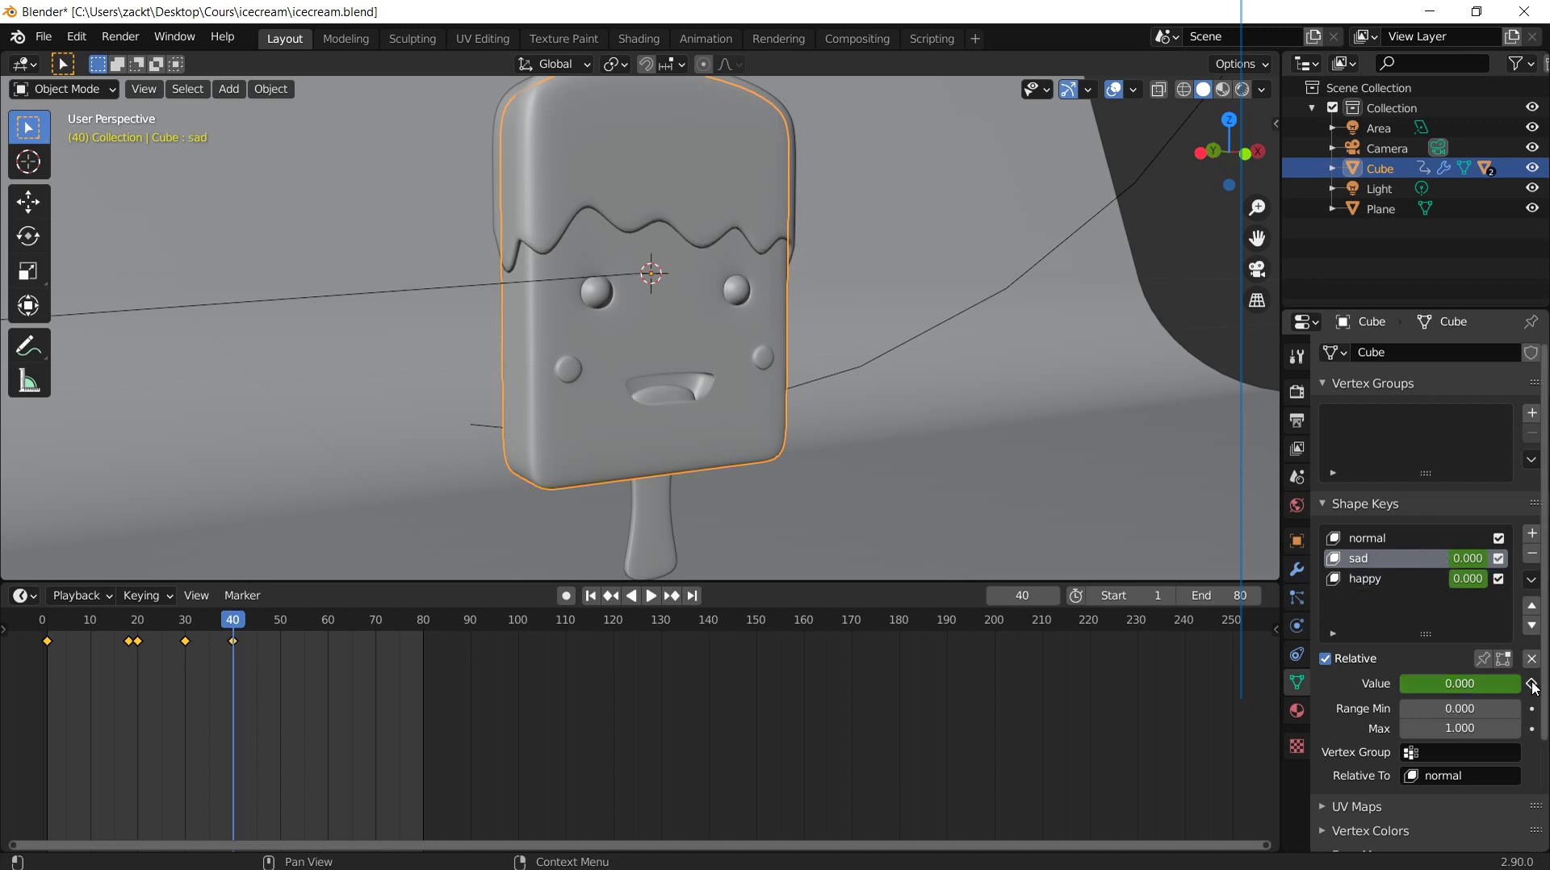
pyautogui.click(1532, 685)
# Step: Set the sad shape key to 1 and keyframe it on frames 50 and 60
pyautogui.click(1410, 581)
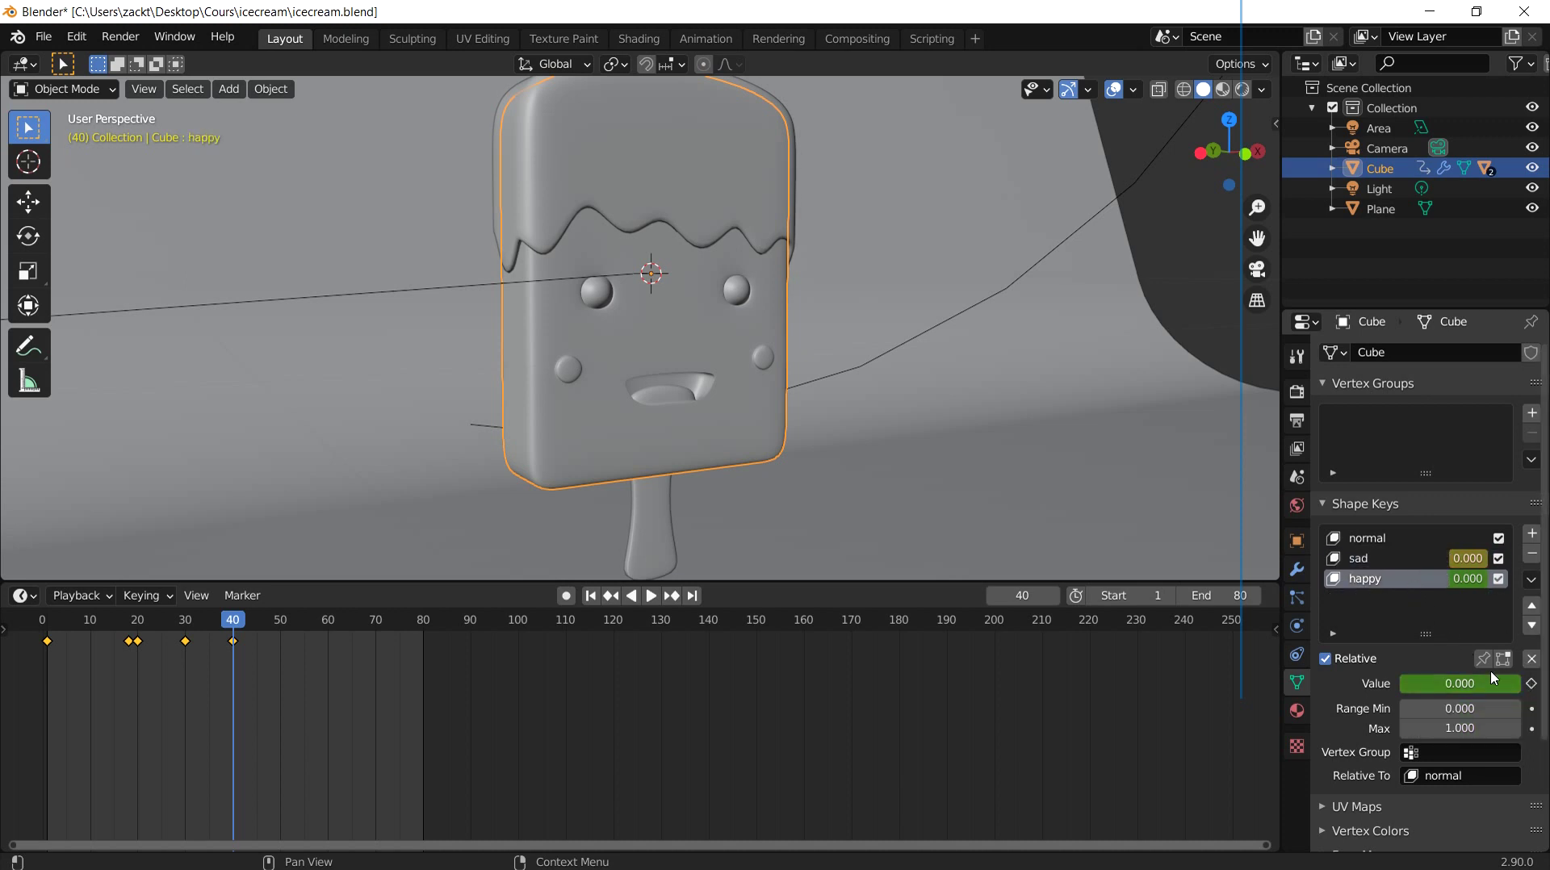
pyautogui.press('space')
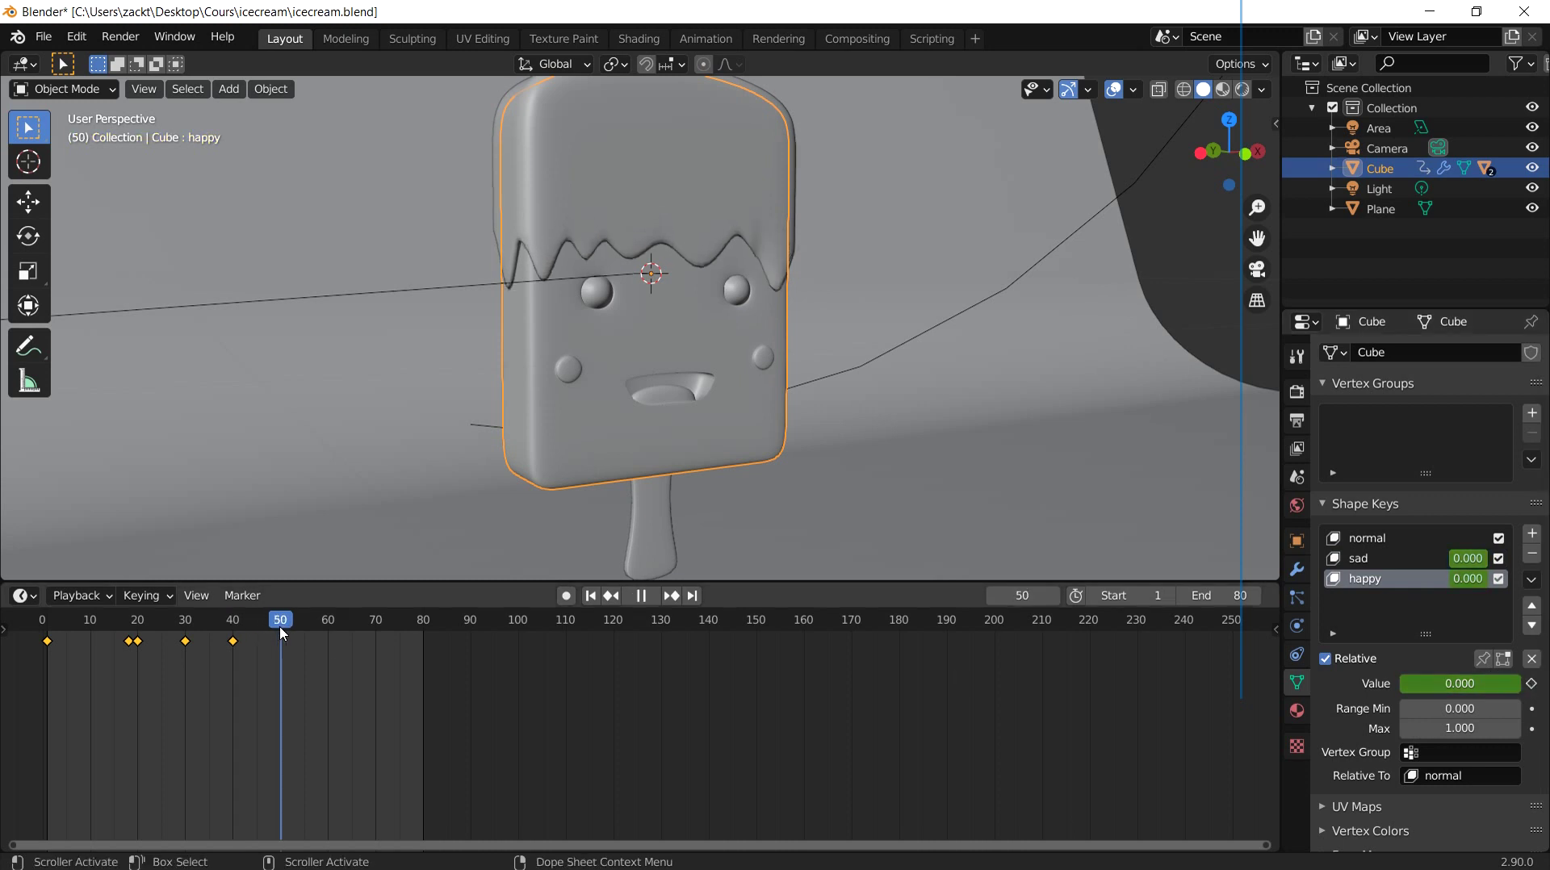
pyautogui.click(1388, 562)
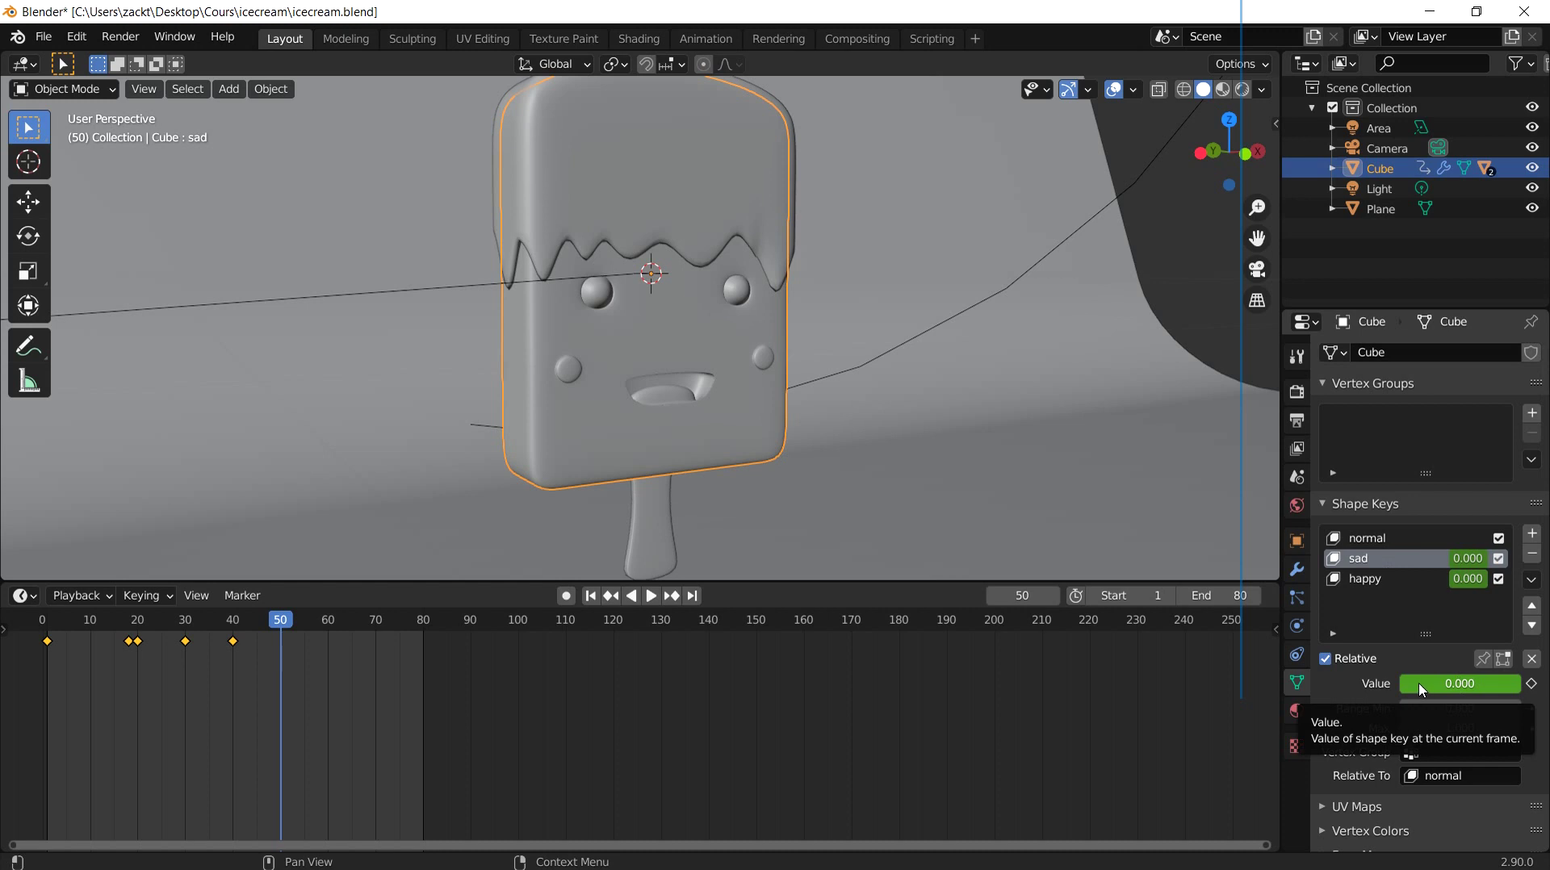
pyautogui.click(1422, 684)
pyautogui.write('1')
pyautogui.press('Return')
pyautogui.click(1531, 683)
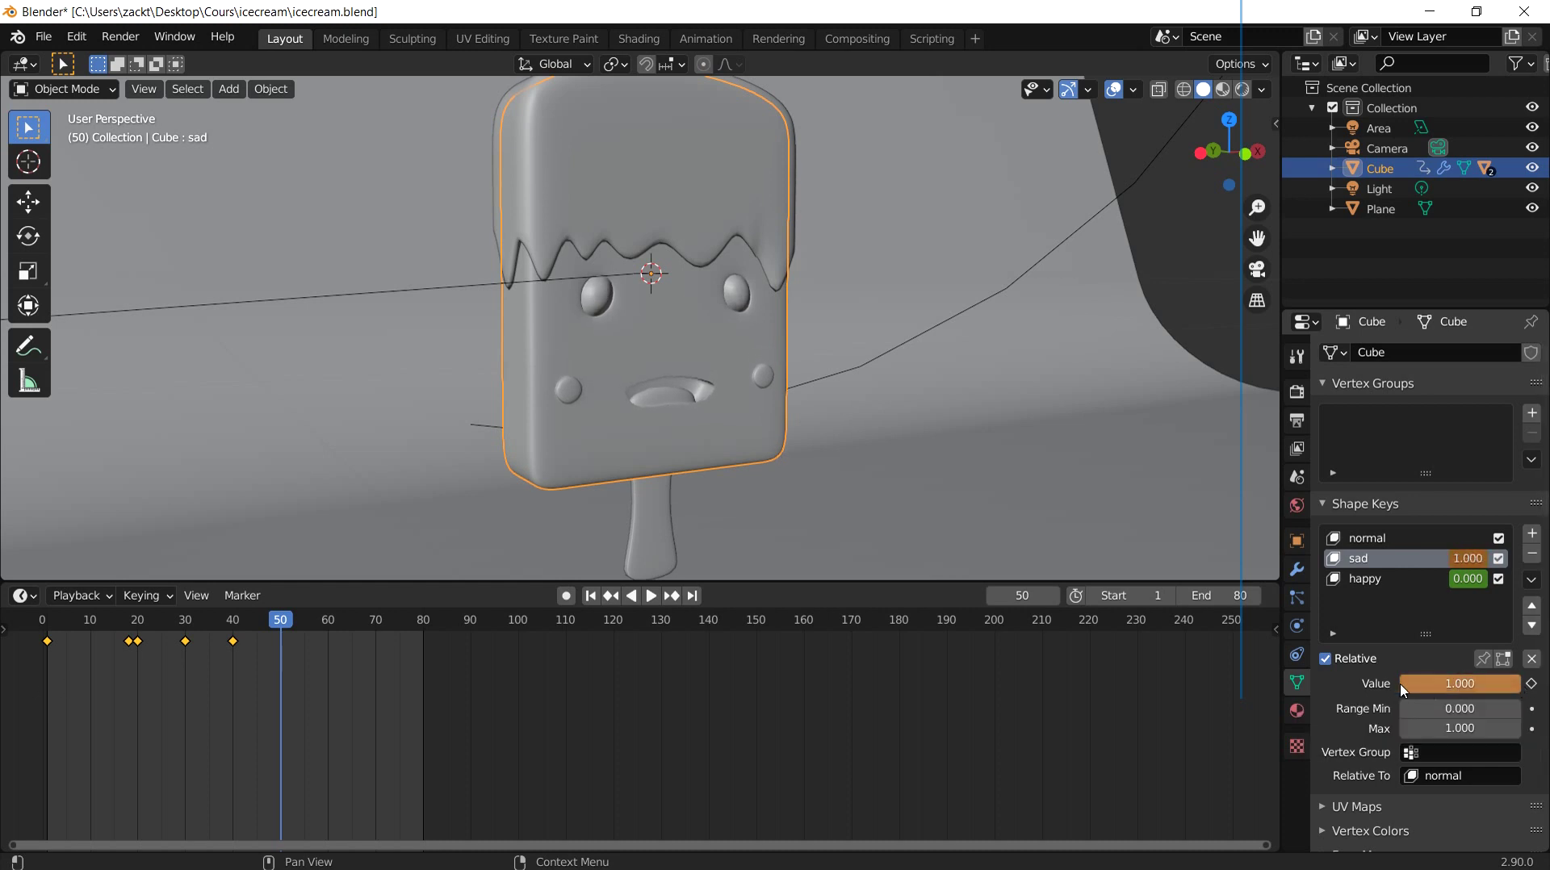
pyautogui.click(1531, 684)
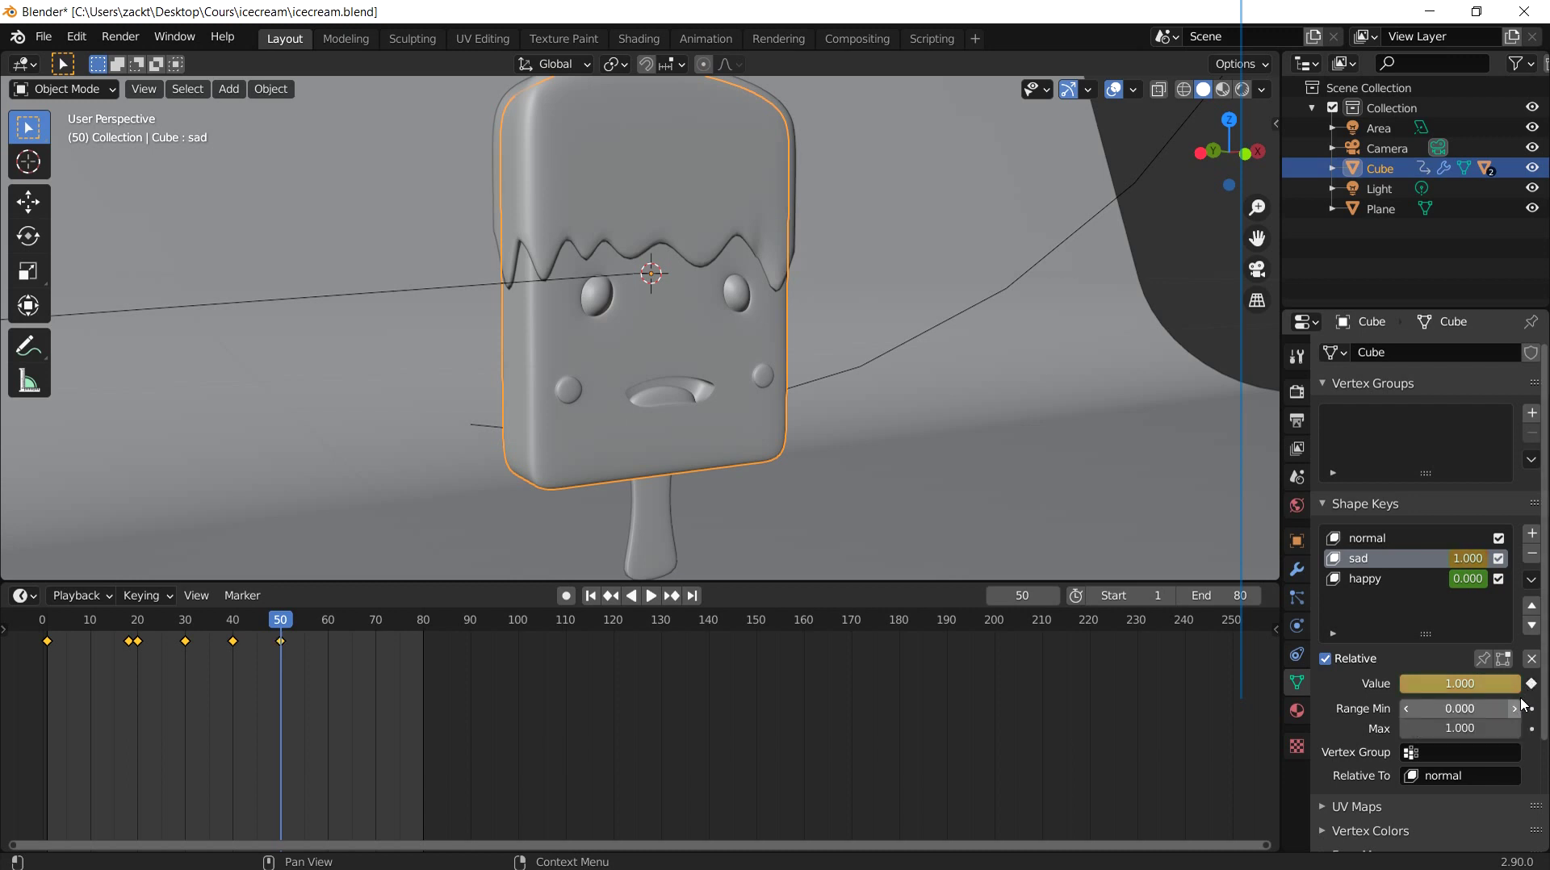
pyautogui.moveTo(283, 631); pyautogui.dragTo(328, 631)
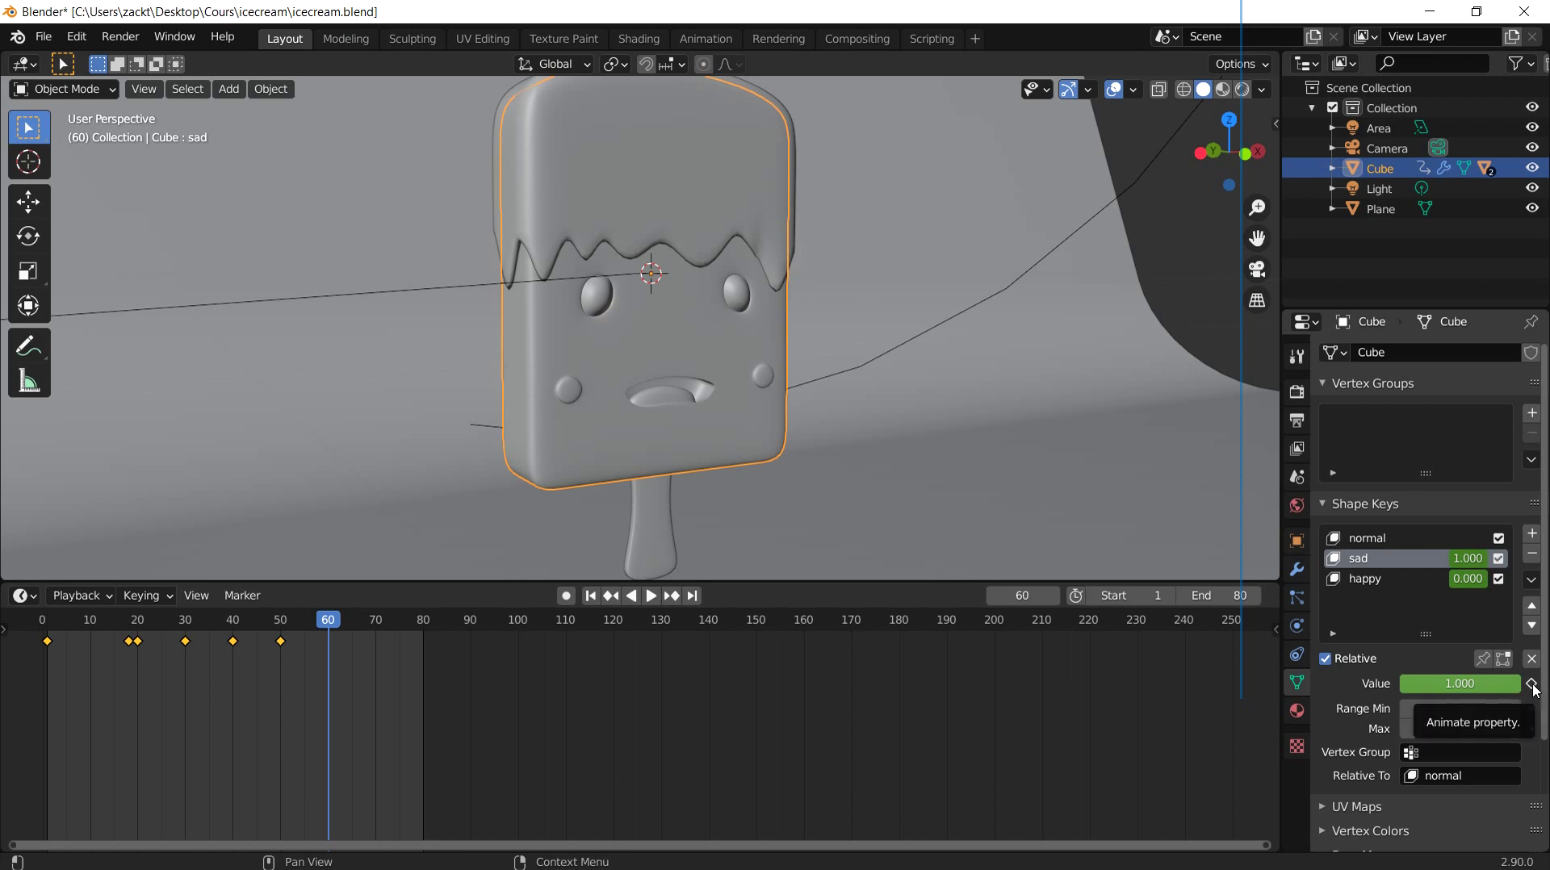
pyautogui.click(1531, 684)
pyautogui.click(590, 596)
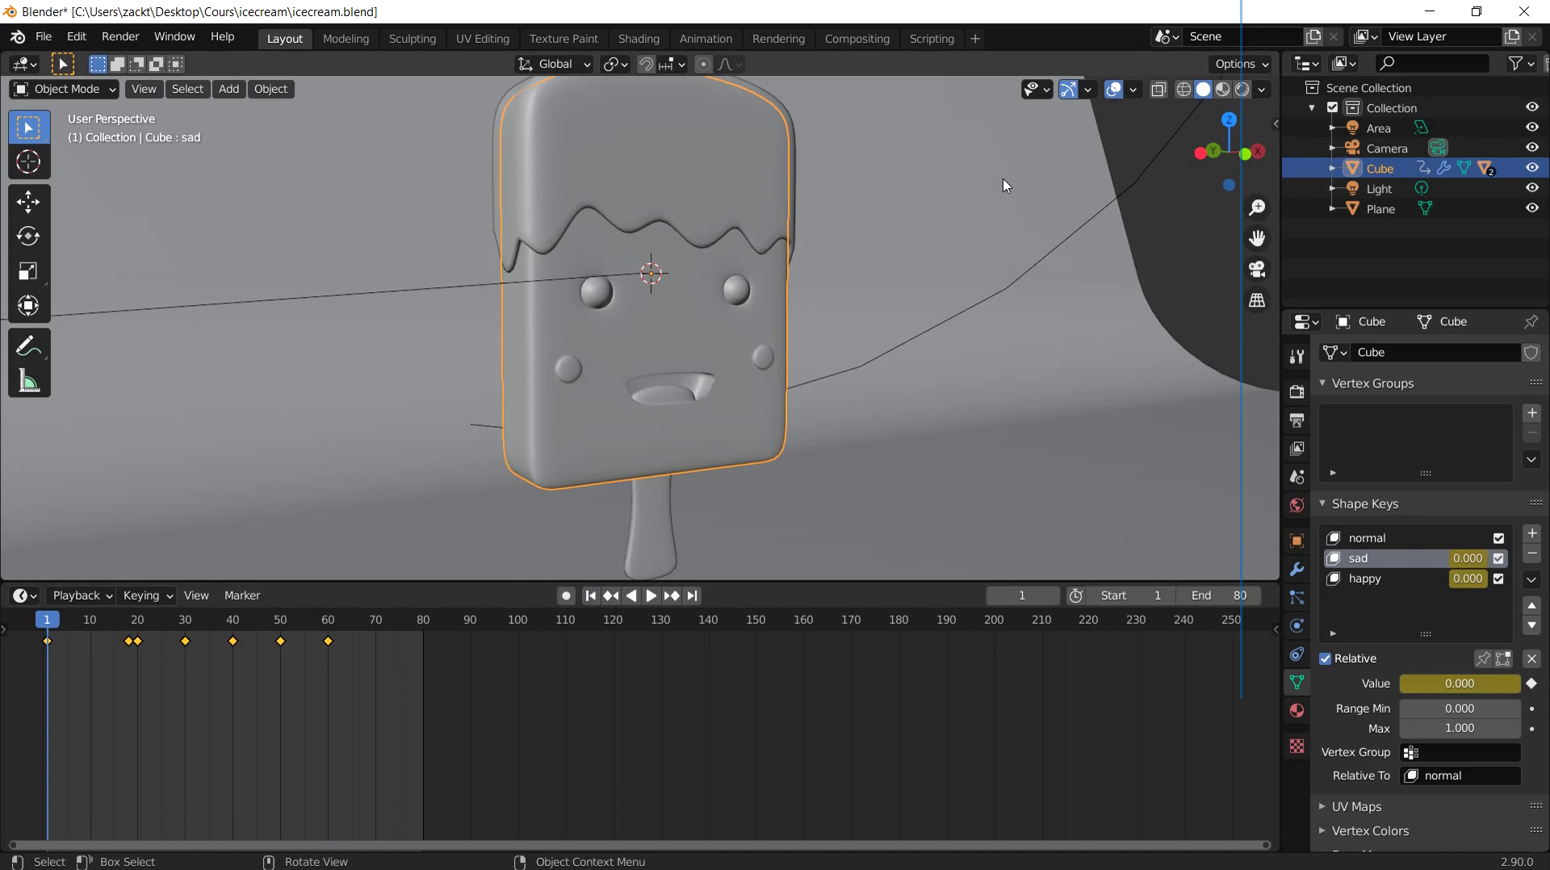
# Step: Switch to Material Preview and play the animation from the start and around frame 55
pyautogui.click(1222, 89)
pyautogui.click(651, 596)
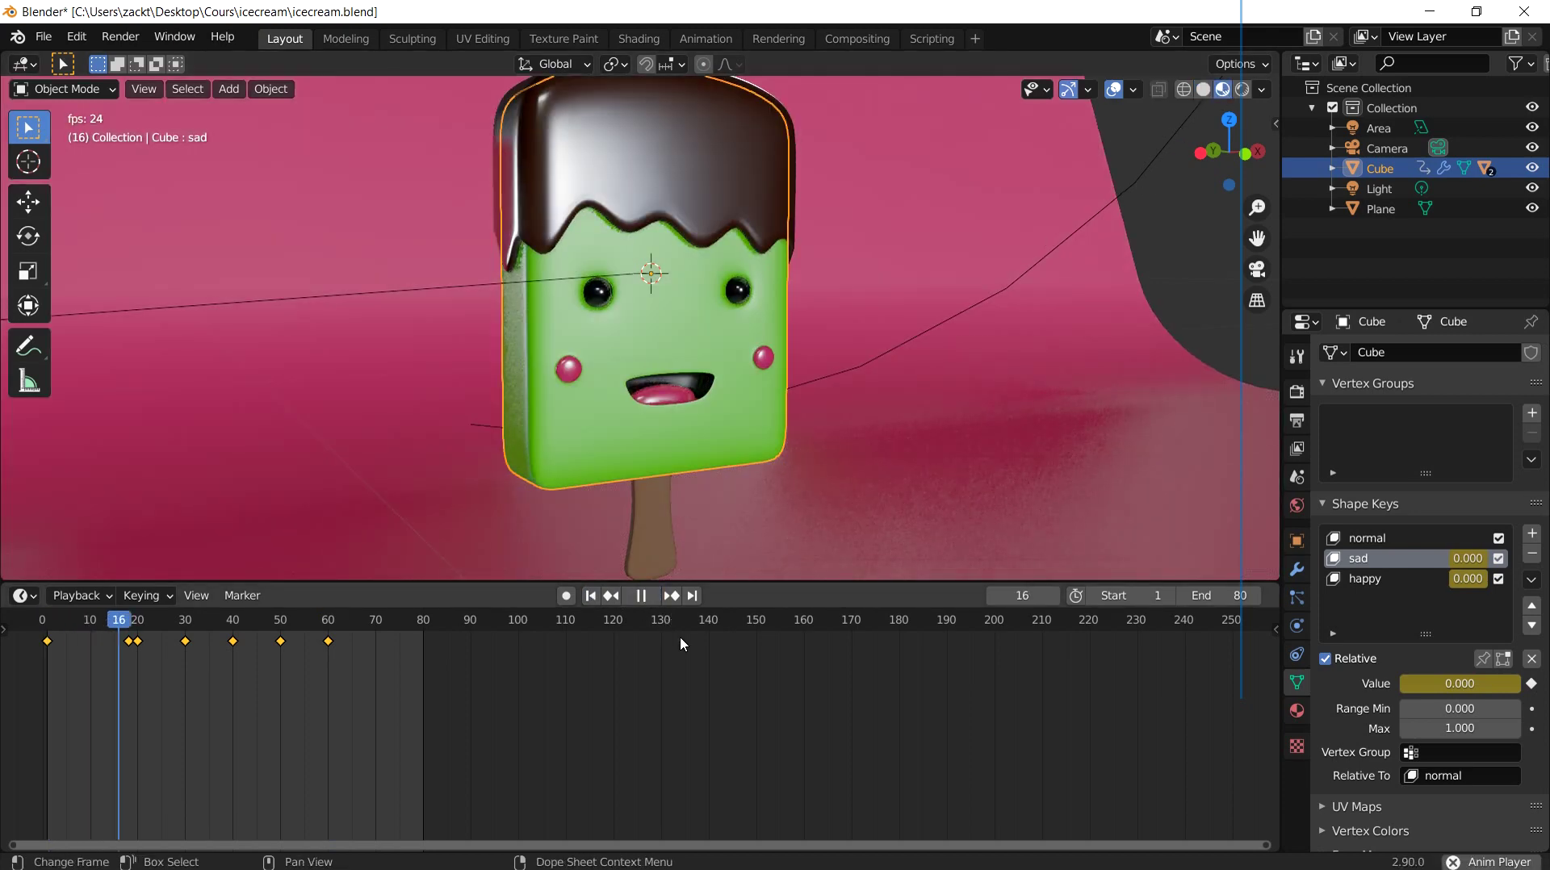
pyautogui.click(650, 602)
pyautogui.click(590, 595)
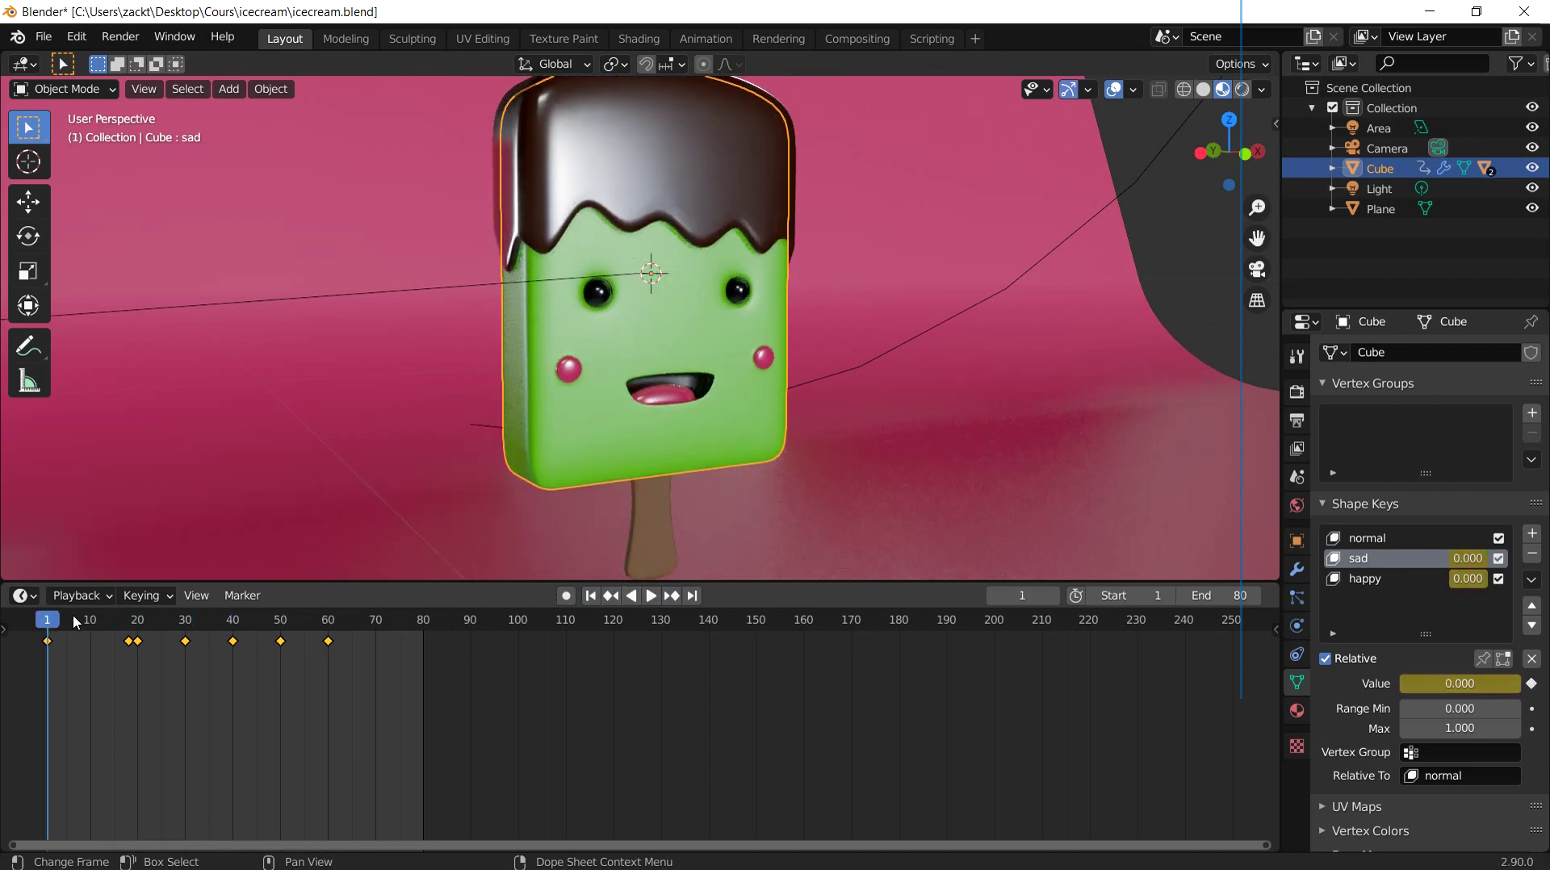
pyautogui.moveTo(75, 622); pyautogui.dragTo(239, 626)
pyautogui.press('space')
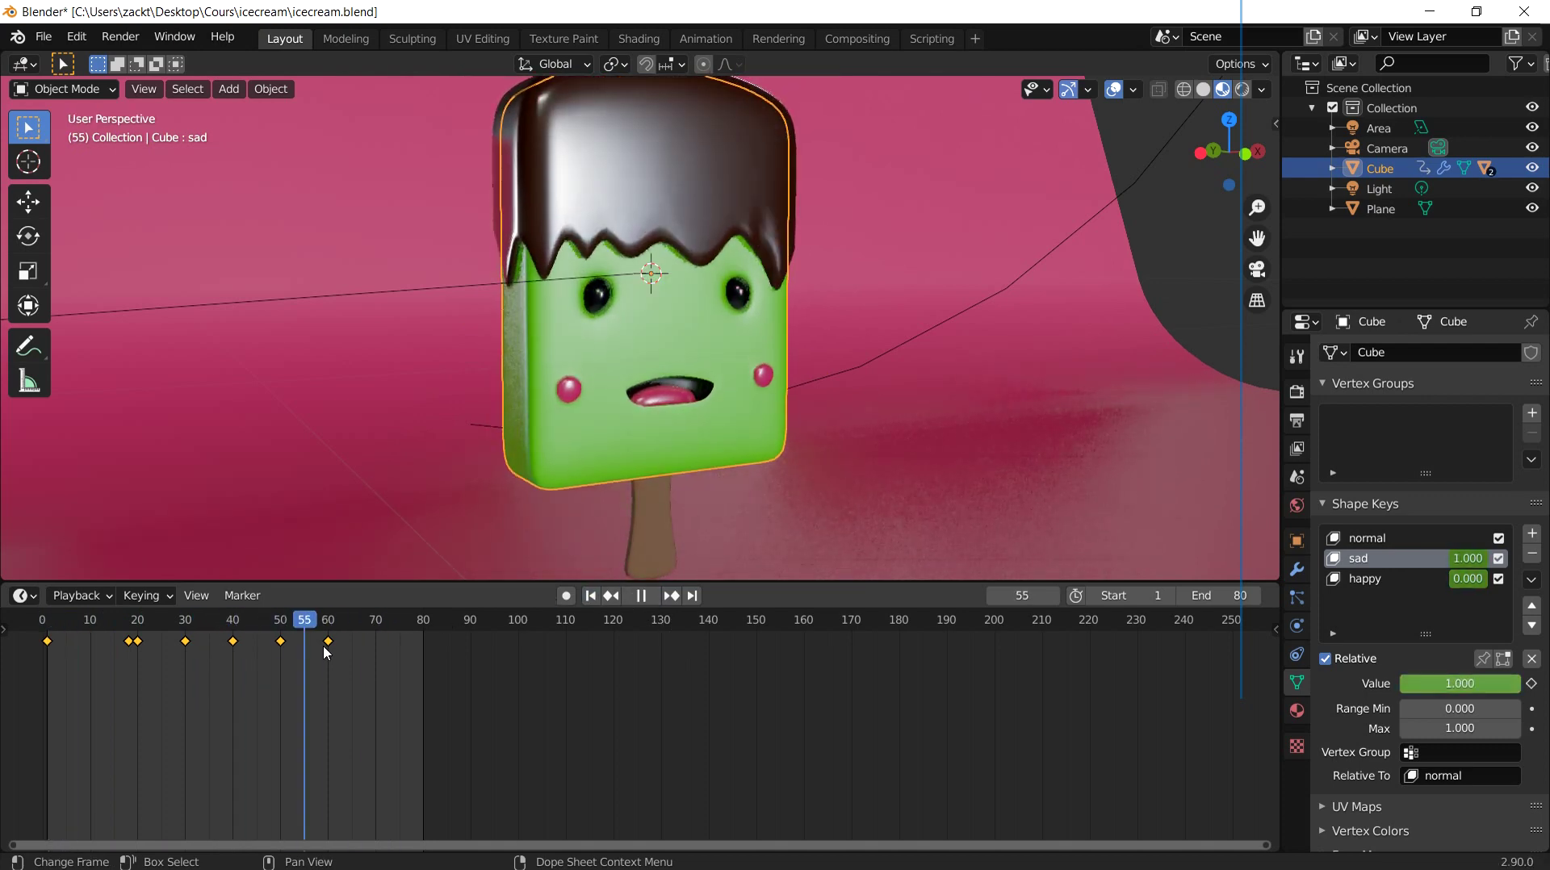
pyautogui.press('space')
# Step: Show the chocolate top's modifiers at frame 60, then reselect the popsicle body
pyautogui.click(724, 204)
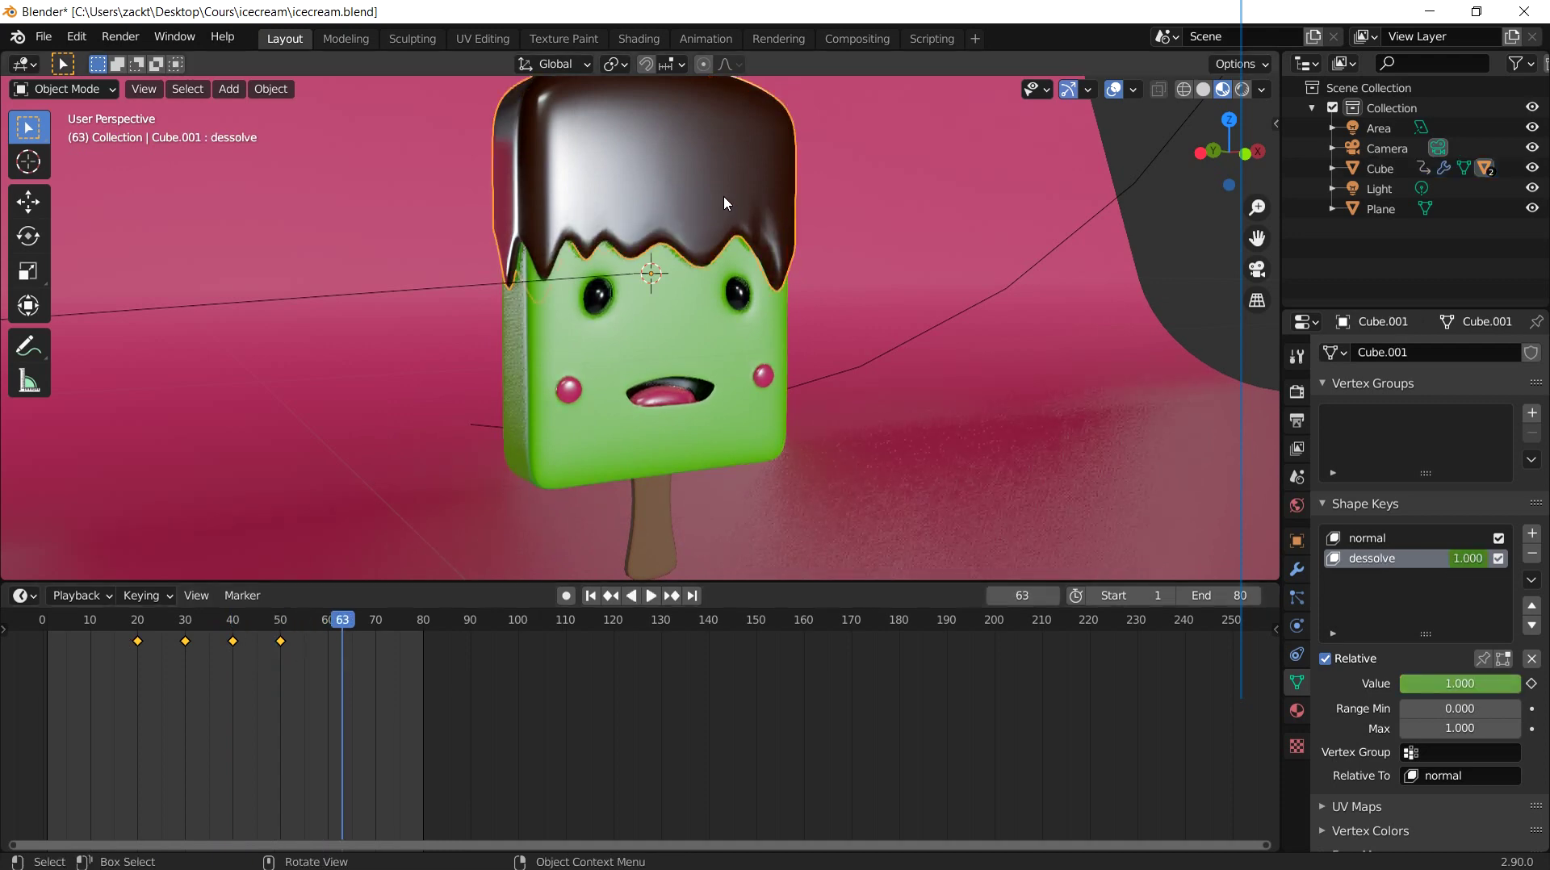
pyautogui.click(1296, 569)
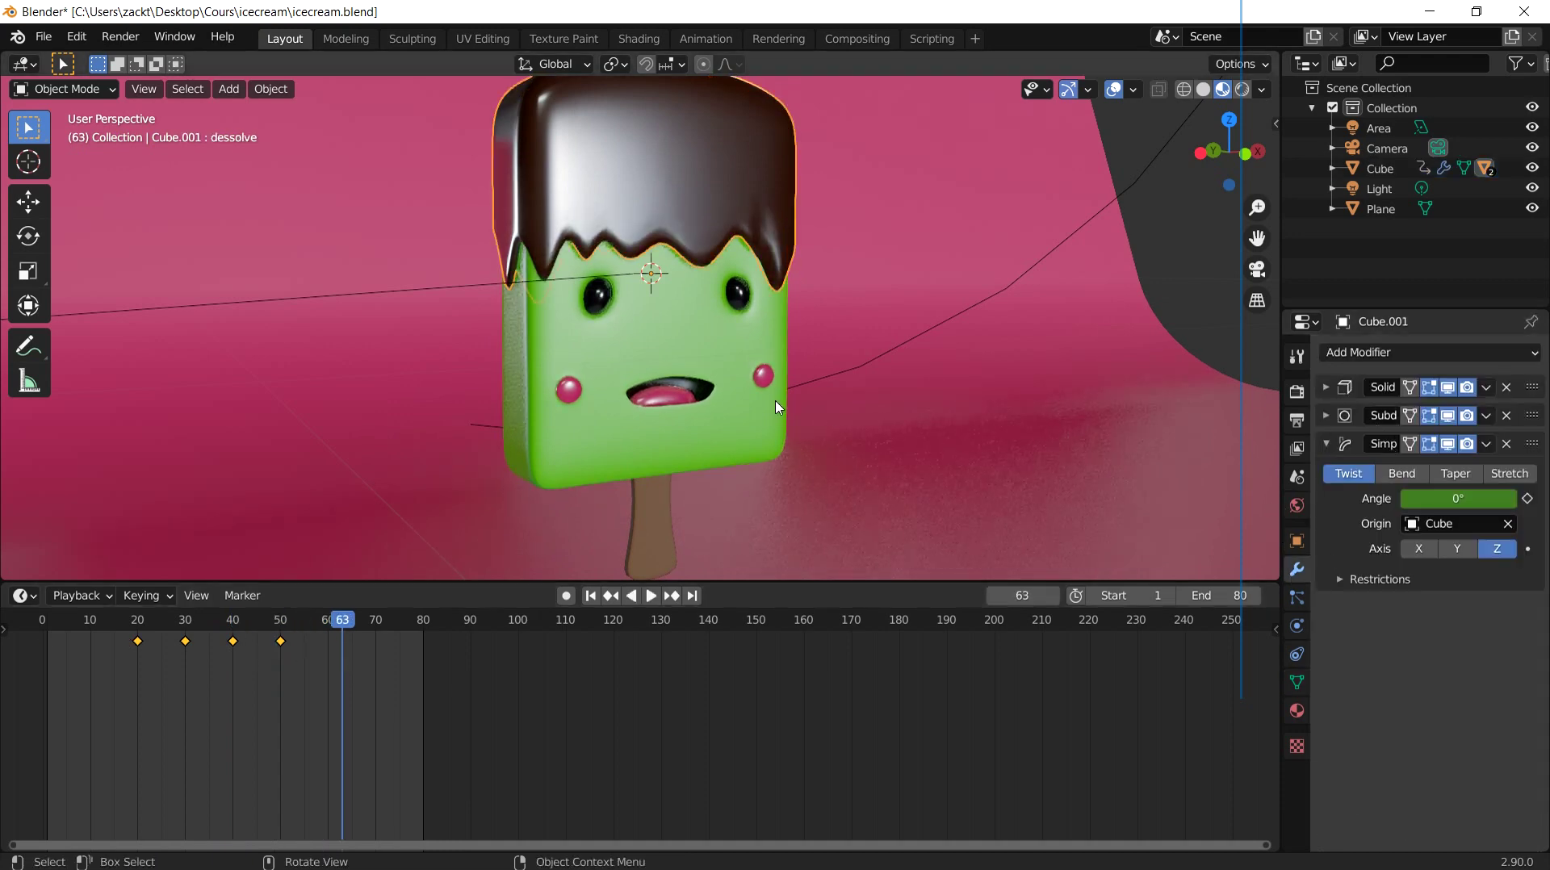
pyautogui.press('space')
pyautogui.moveTo(303, 623); pyautogui.dragTo(327, 631)
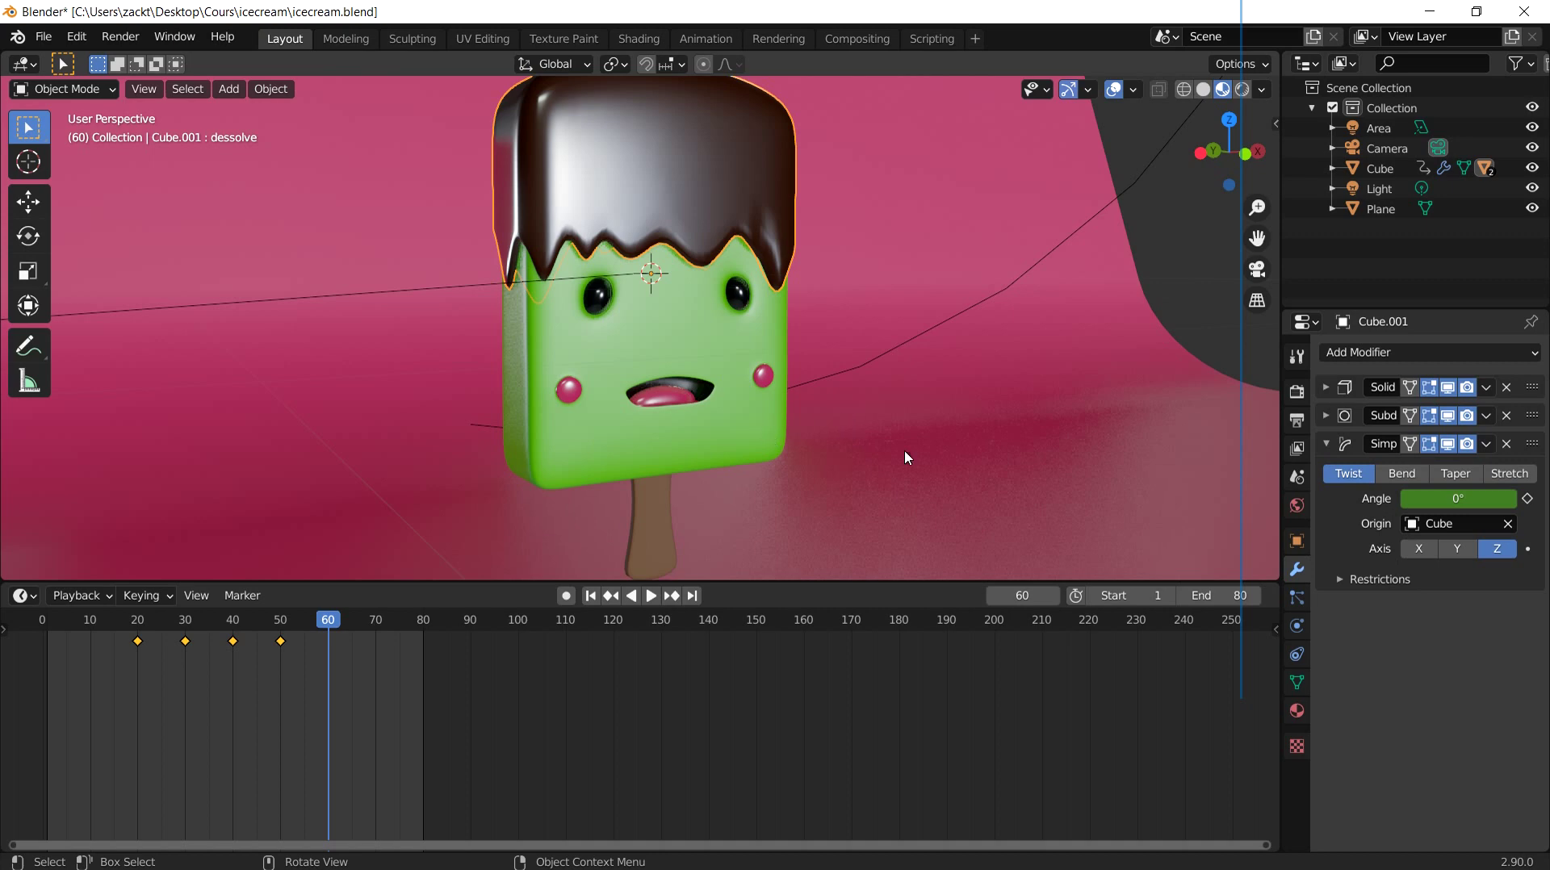
pyautogui.click(852, 408)
pyautogui.click(714, 367)
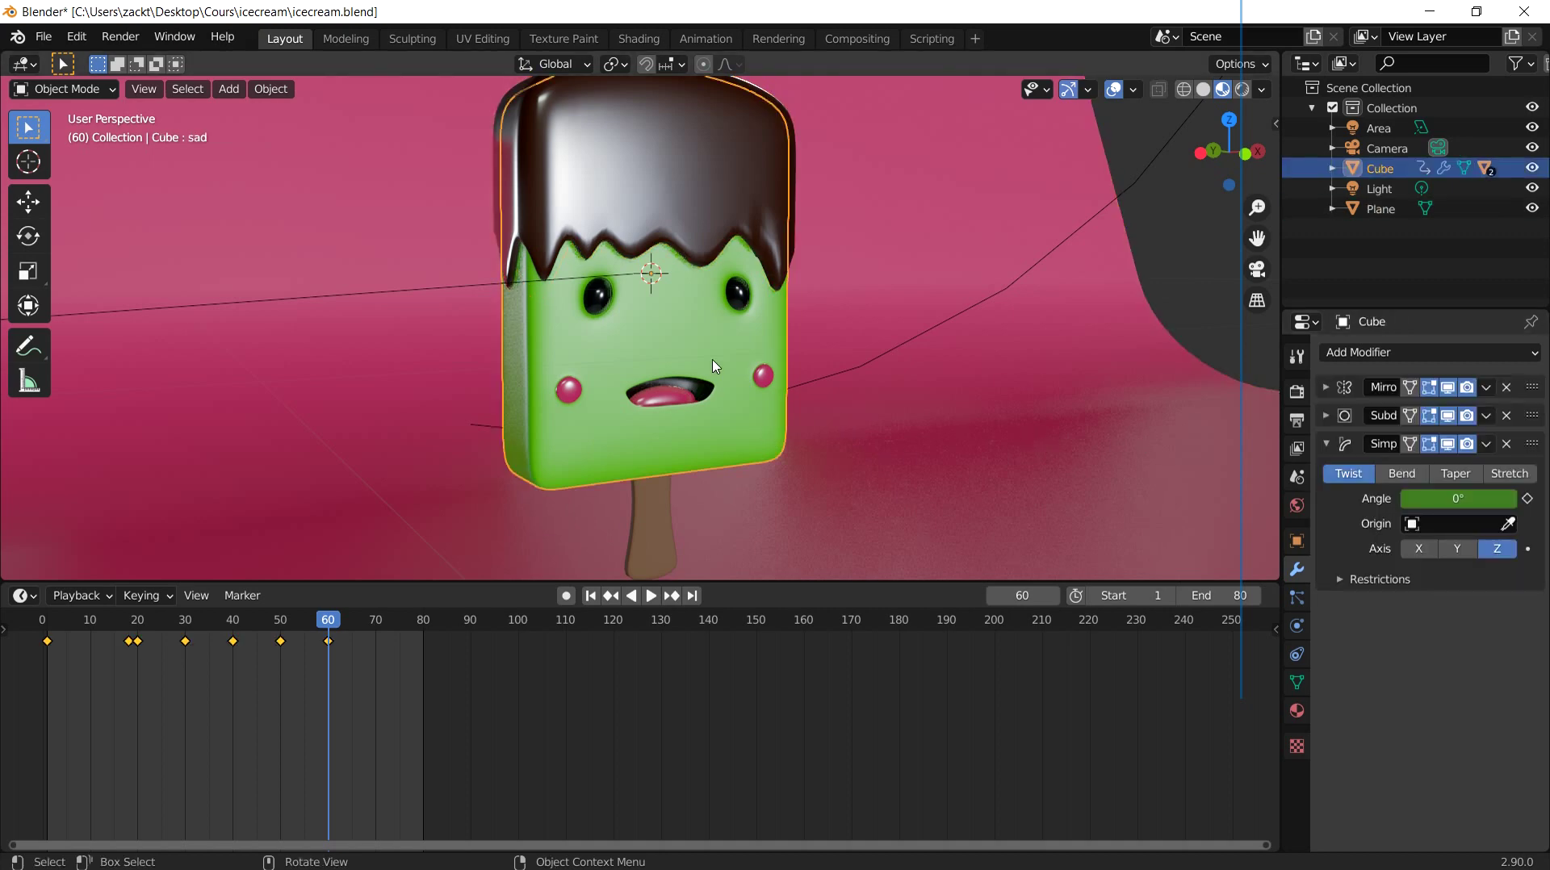
# Step: From a front view, keyframe the popsicle body's rotation at frame 60
pyautogui.press('KP_1')
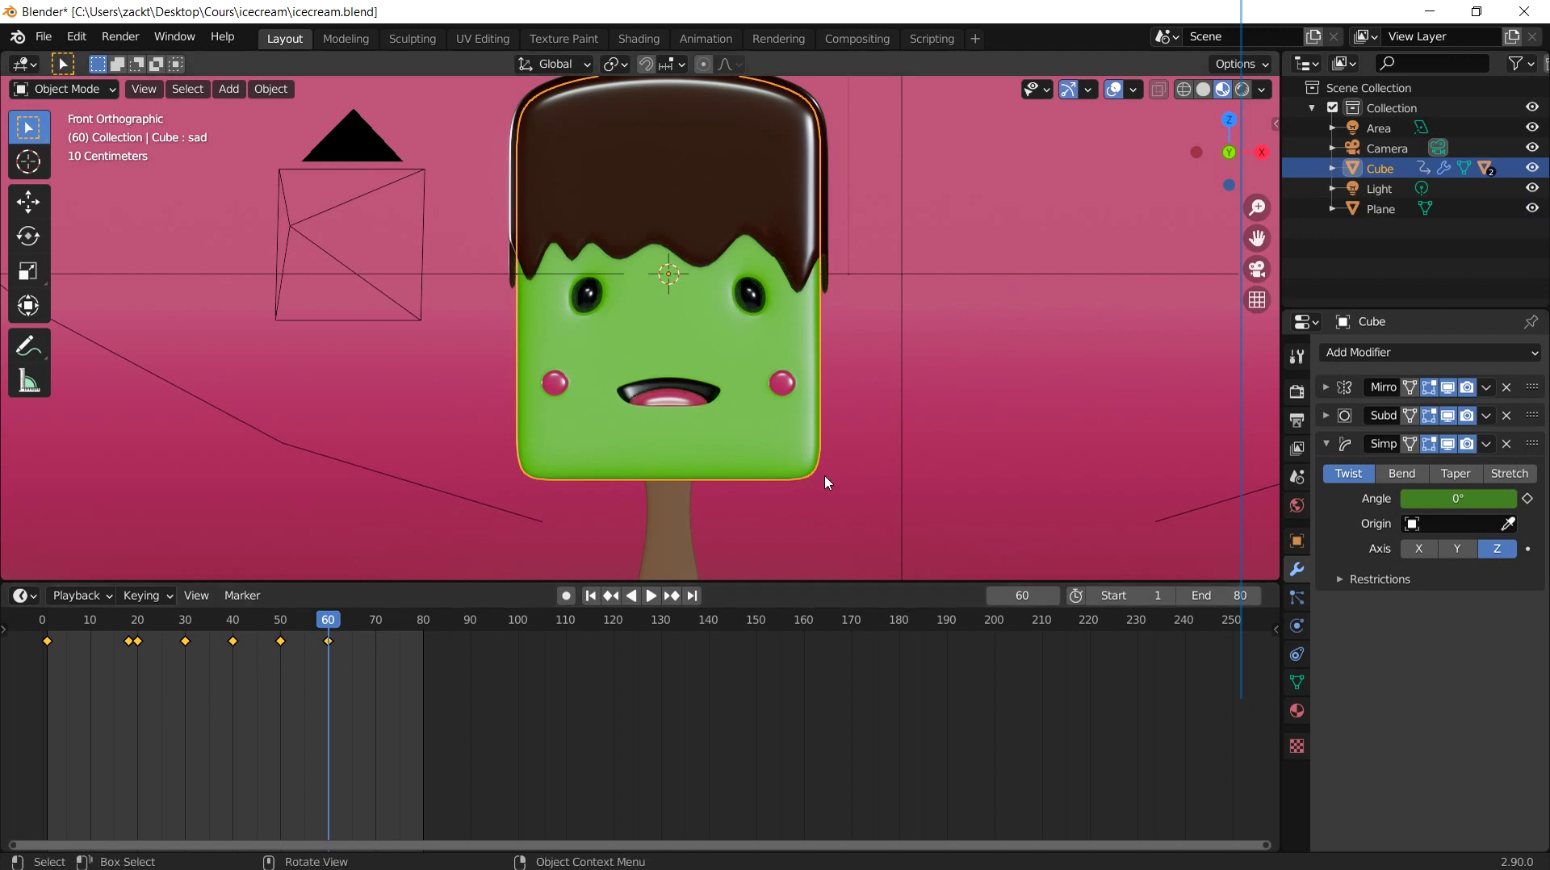
pyautogui.scroll(-1, 764, 457)
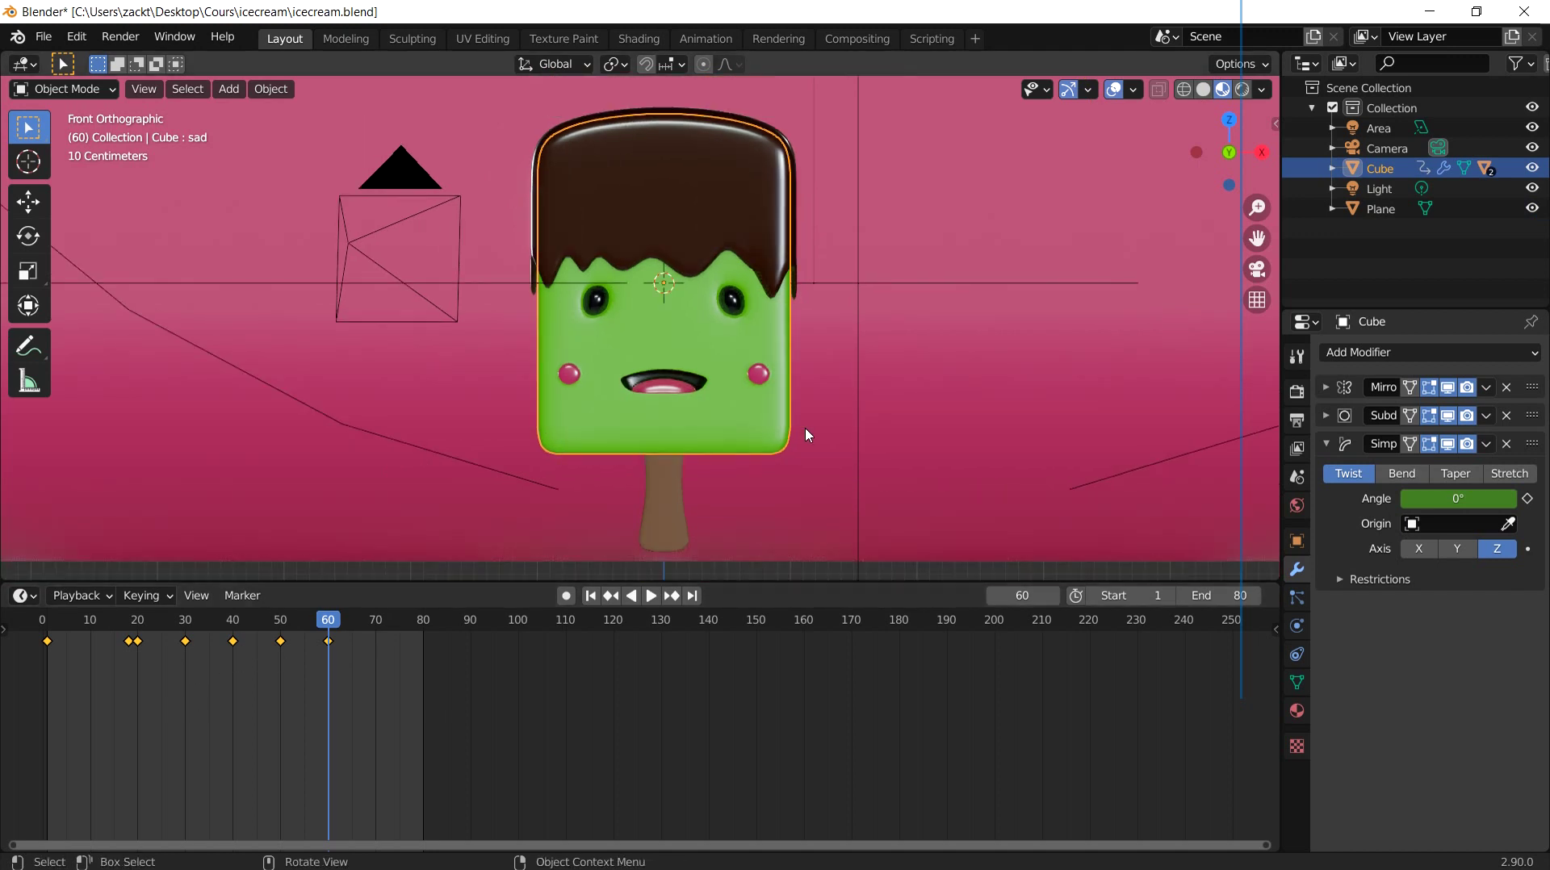
pyautogui.press('i')
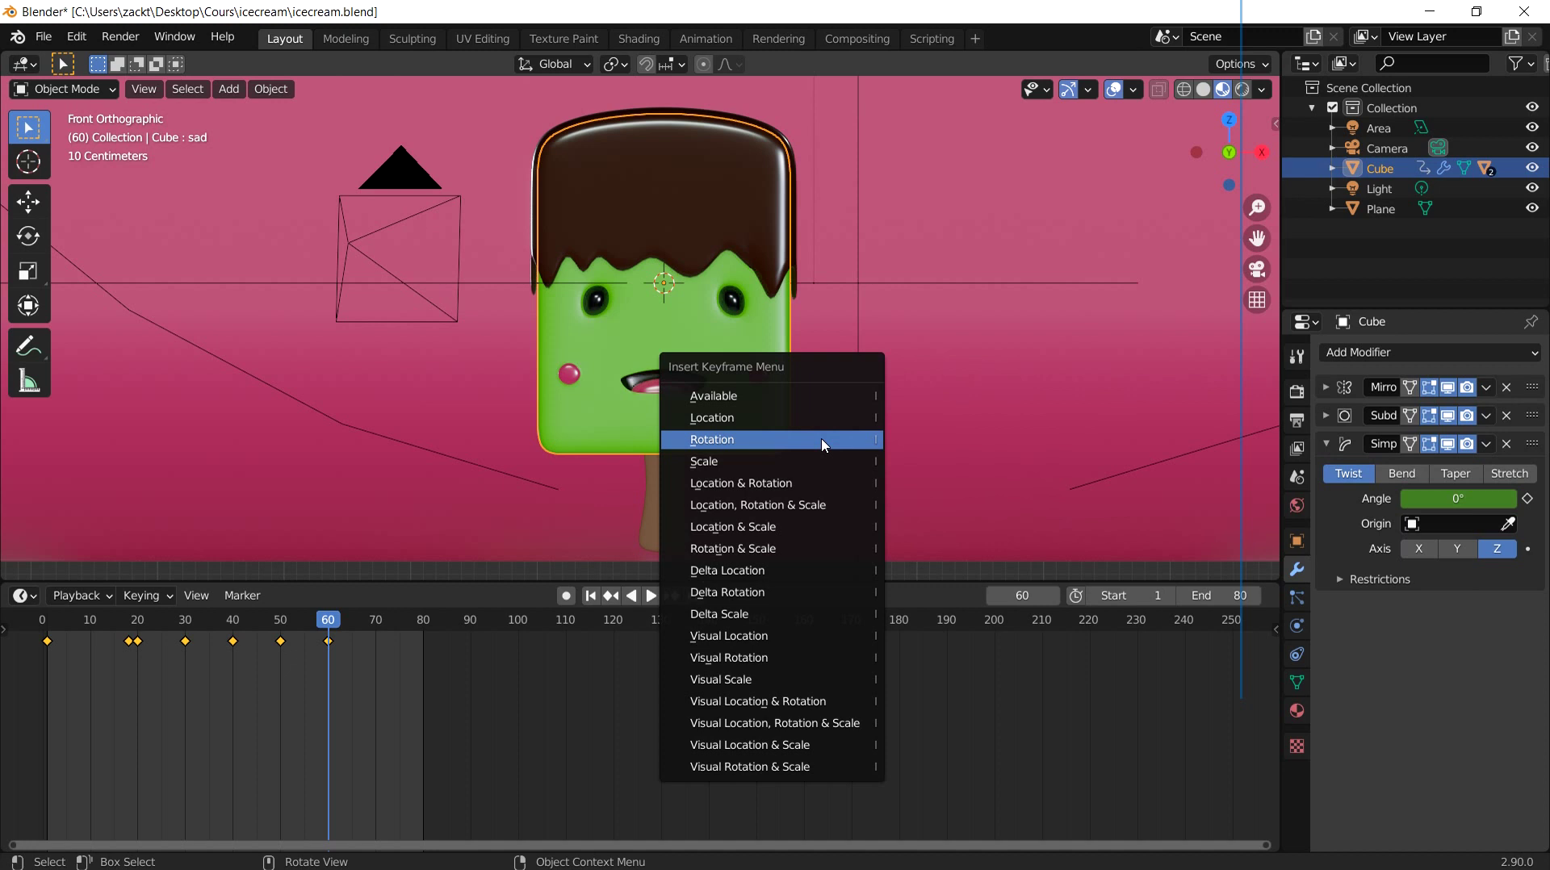
pyautogui.click(824, 443)
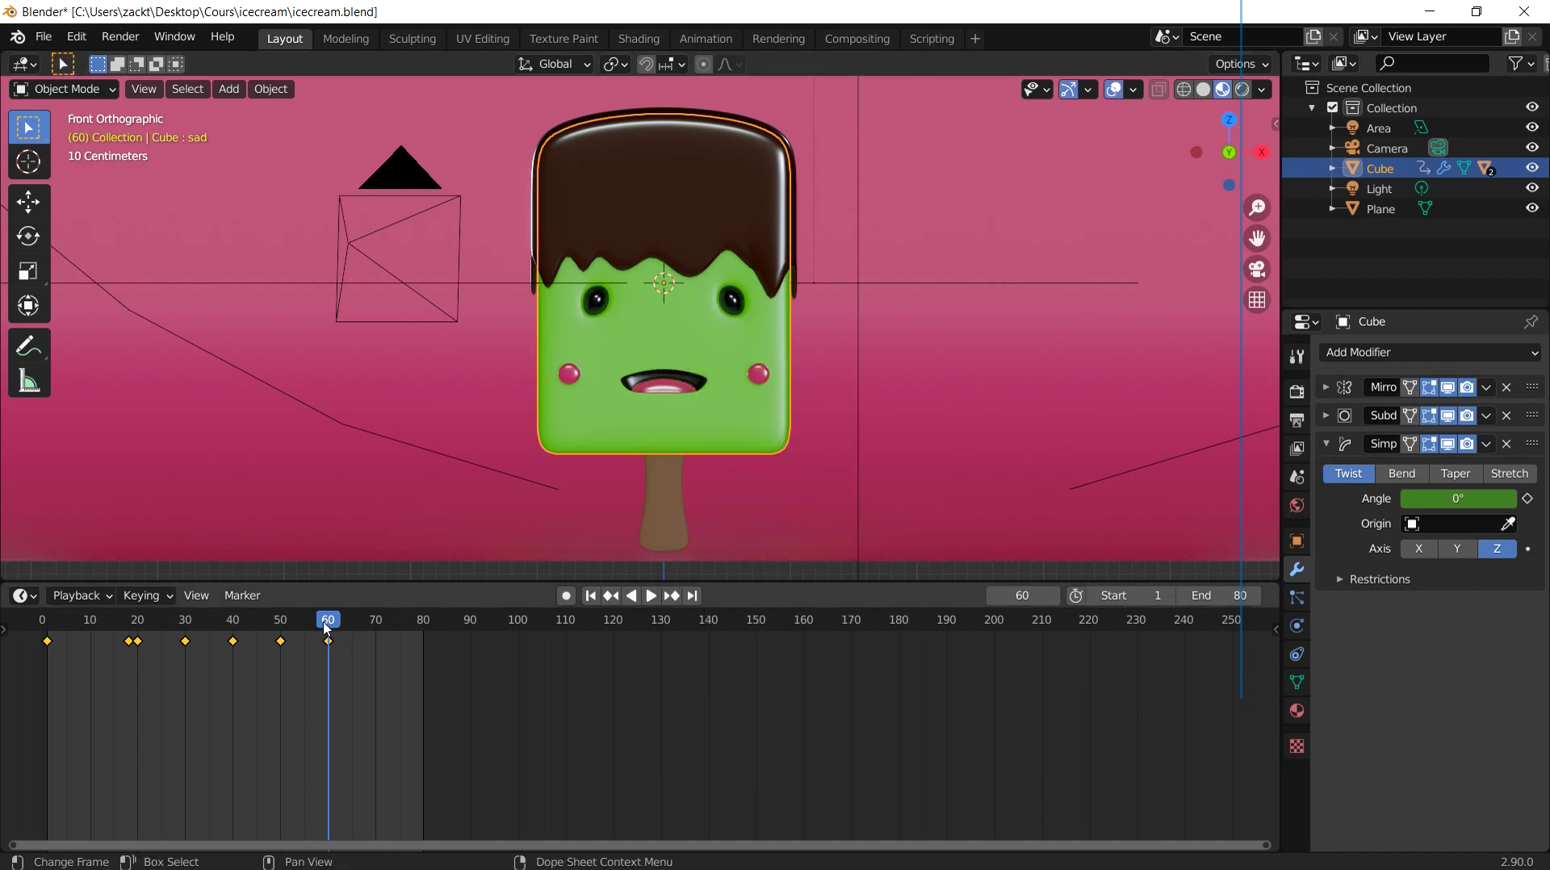
# Step: Rotate the body 180° around Z at frame 70 and keyframe its rotation
pyautogui.moveTo(329, 629); pyautogui.dragTo(375, 630)
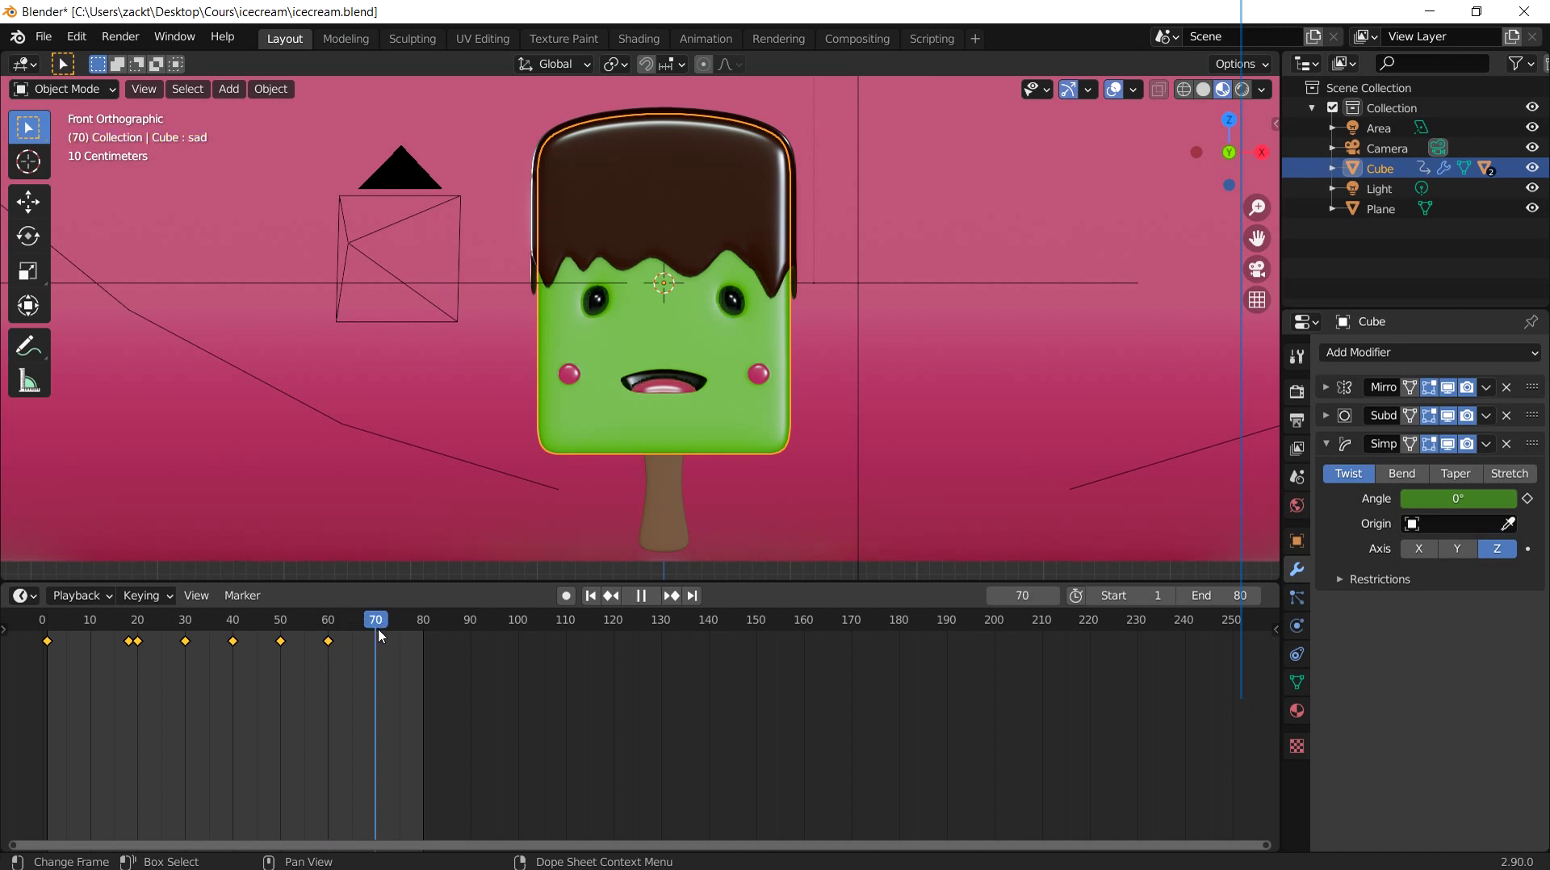
pyautogui.write('rz')
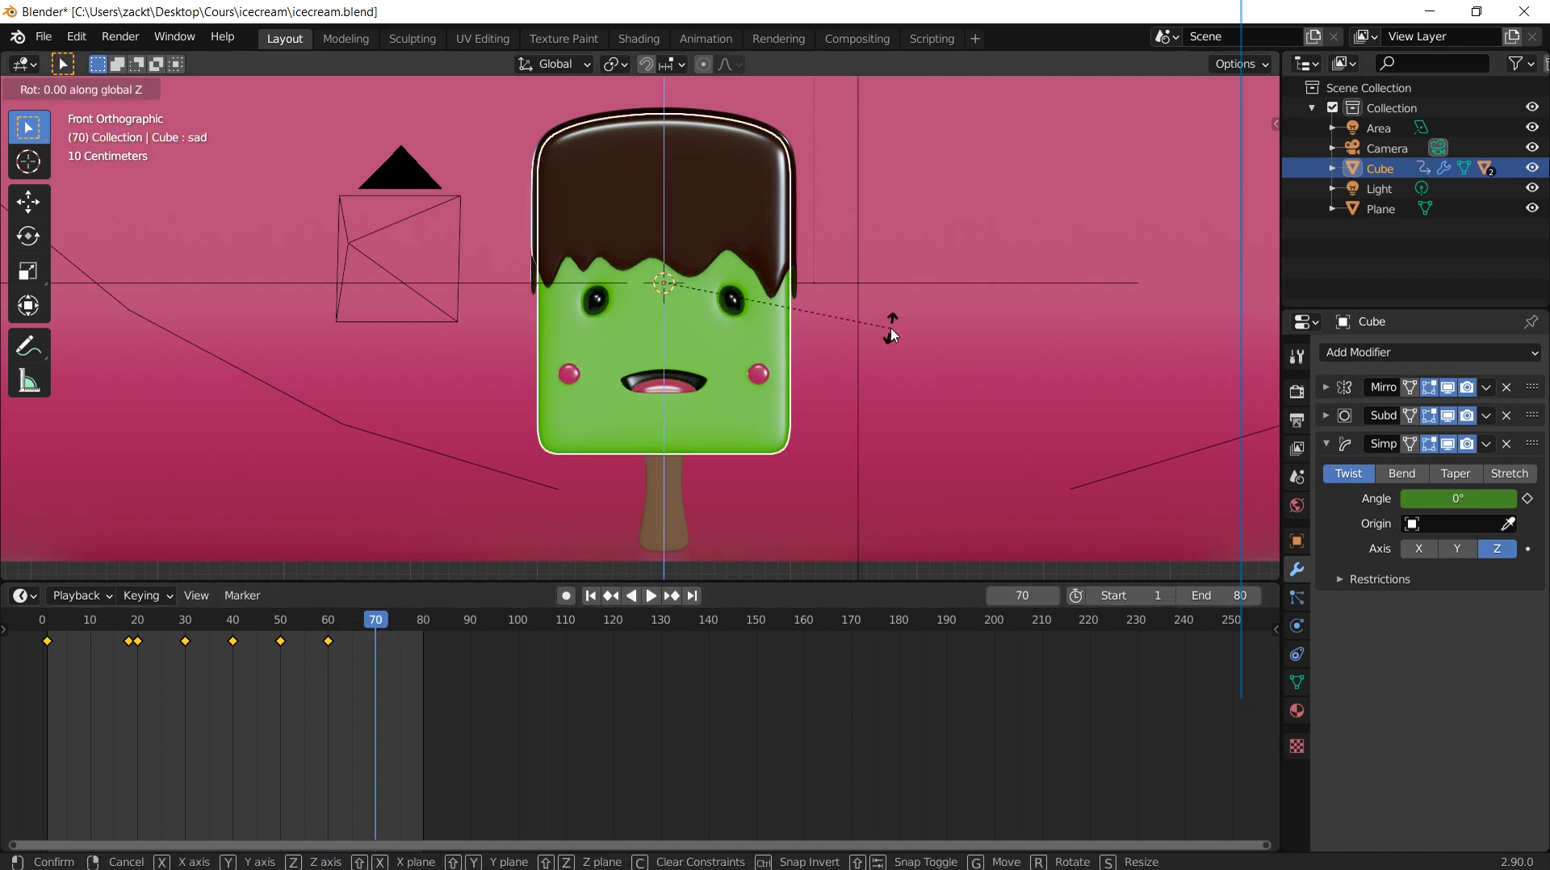
pyautogui.write('180')
pyautogui.press('Return')
pyautogui.press('i')
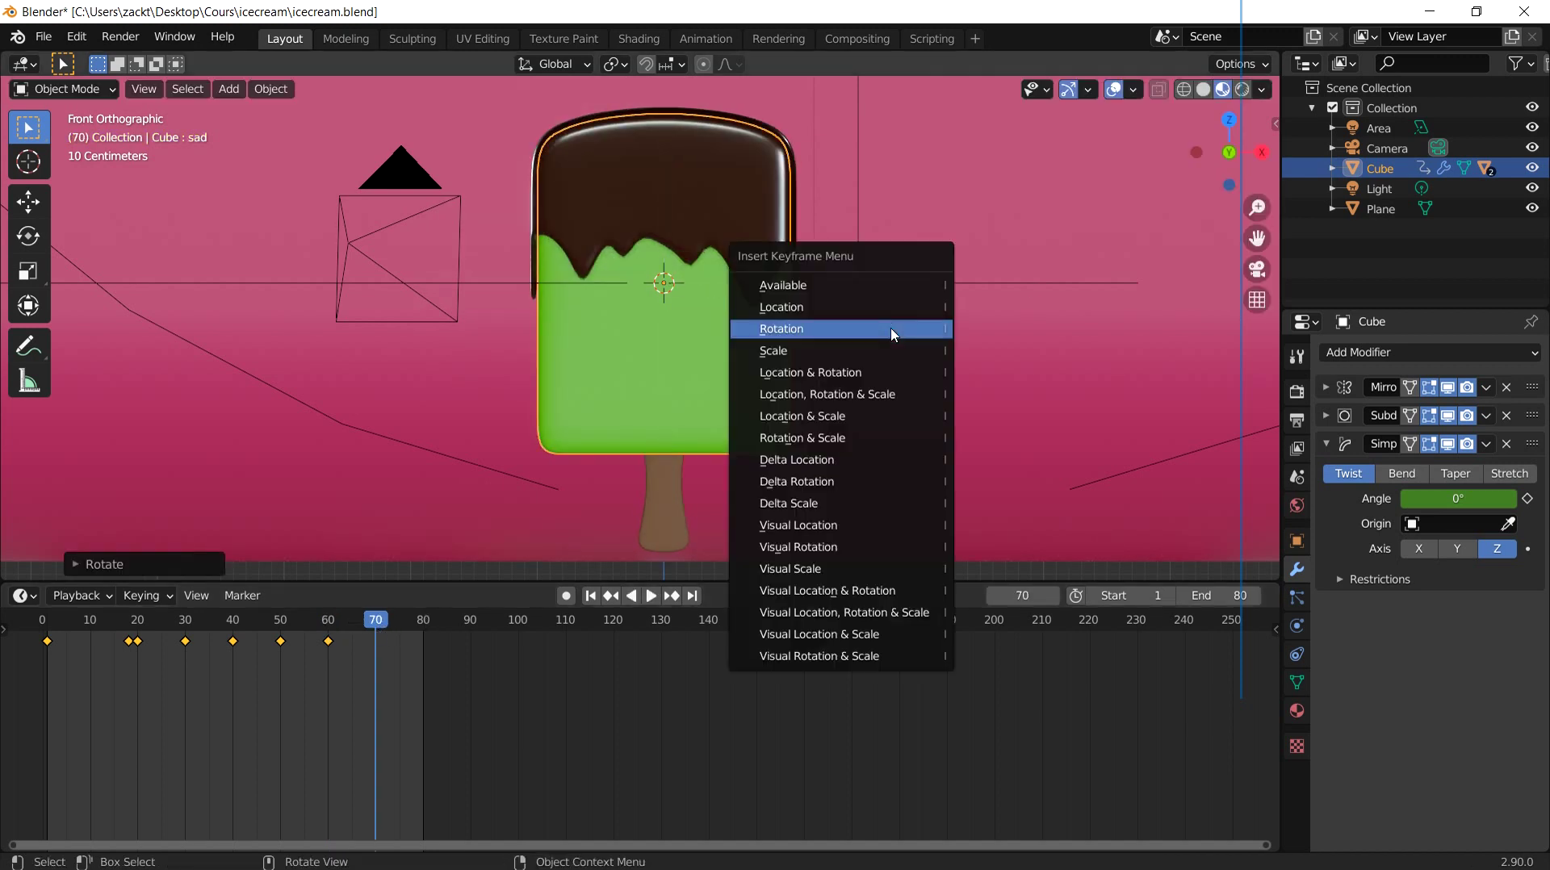
pyautogui.click(894, 335)
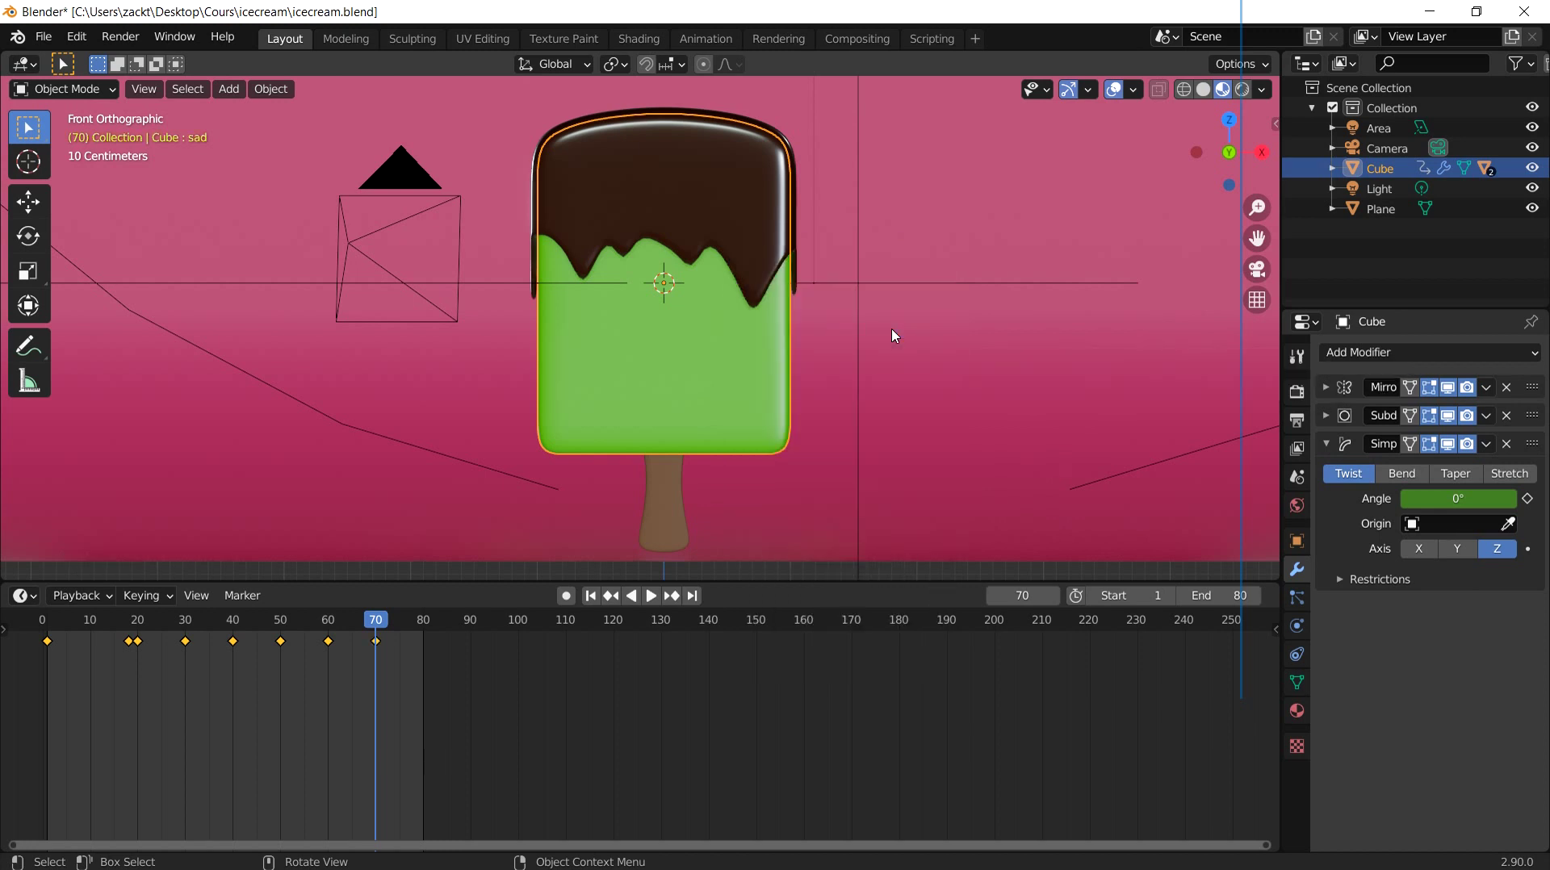
# Step: Turn it another 180° at frame 80, keyframe the rotation, and play back to check
pyautogui.press('space')
pyautogui.moveTo(419, 628); pyautogui.dragTo(428, 636)
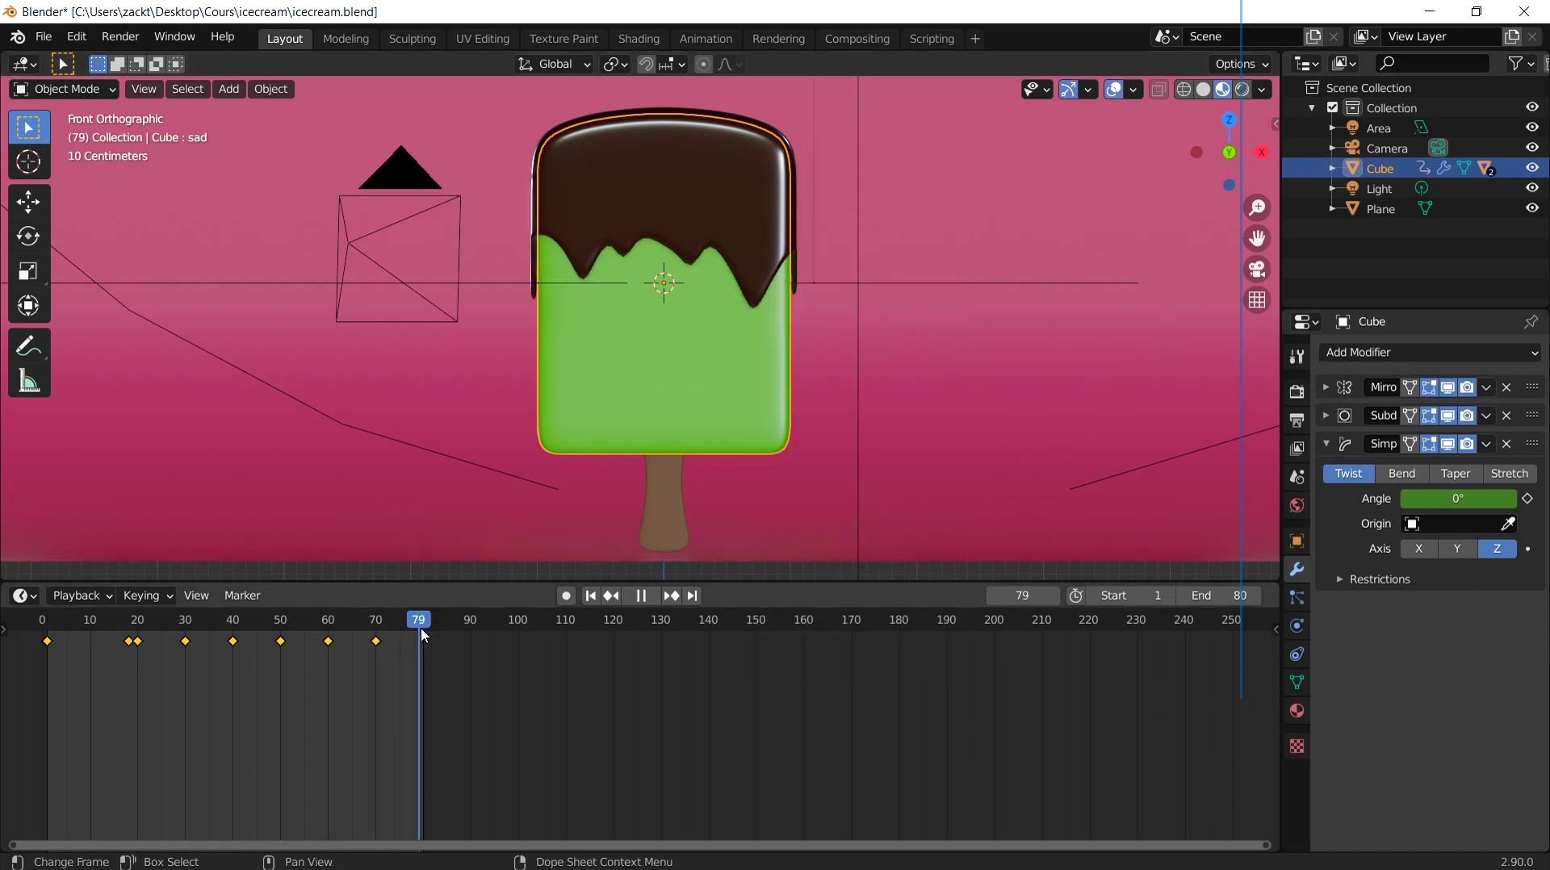
pyautogui.press('space')
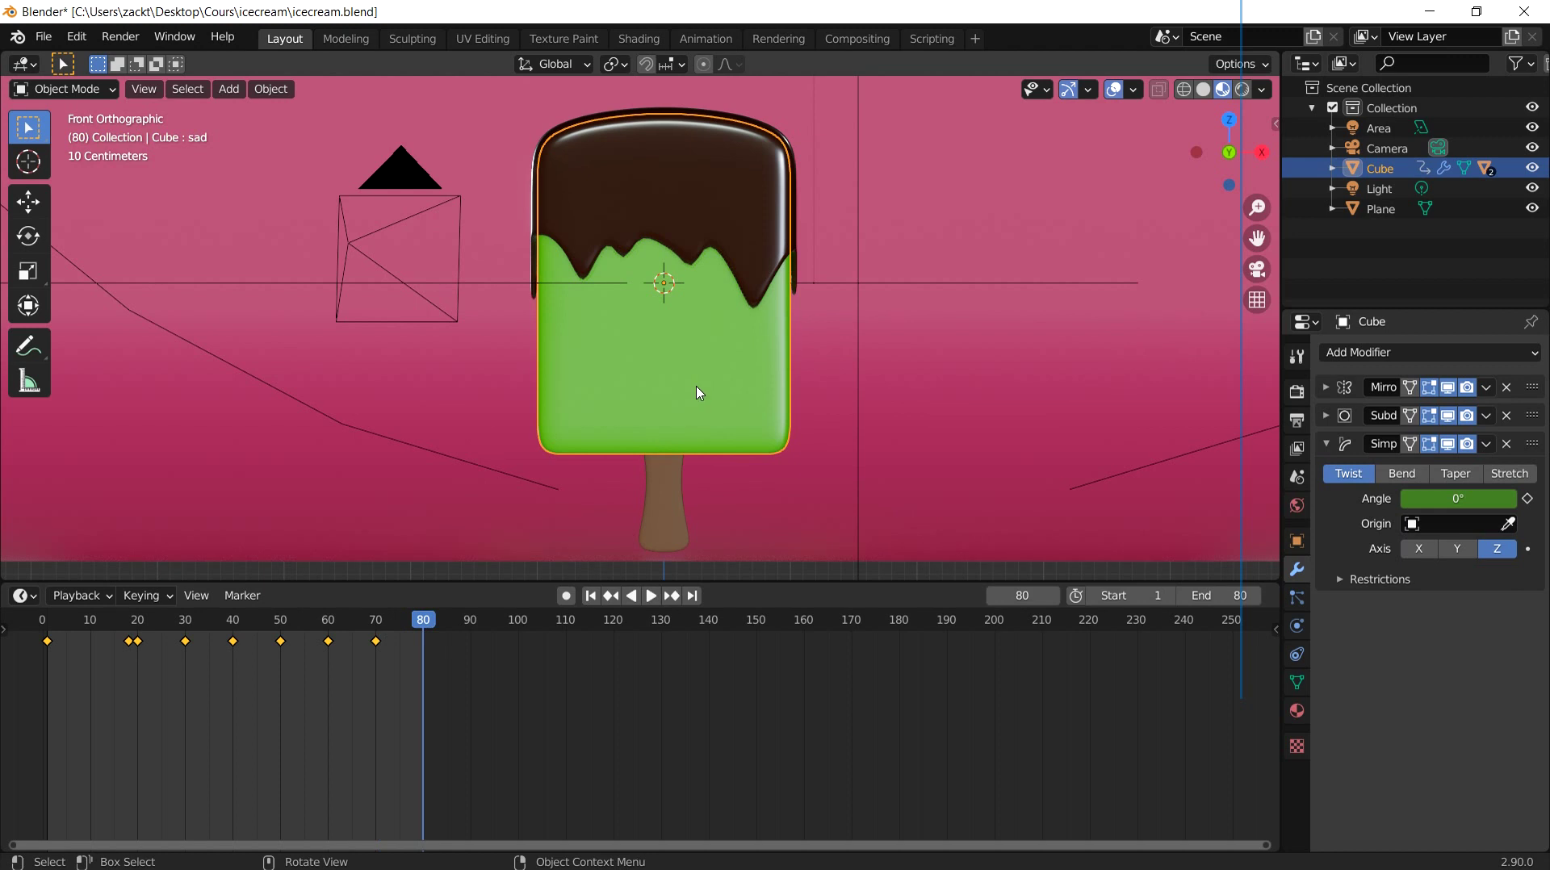
pyautogui.write('r180')
pyautogui.press('Return')
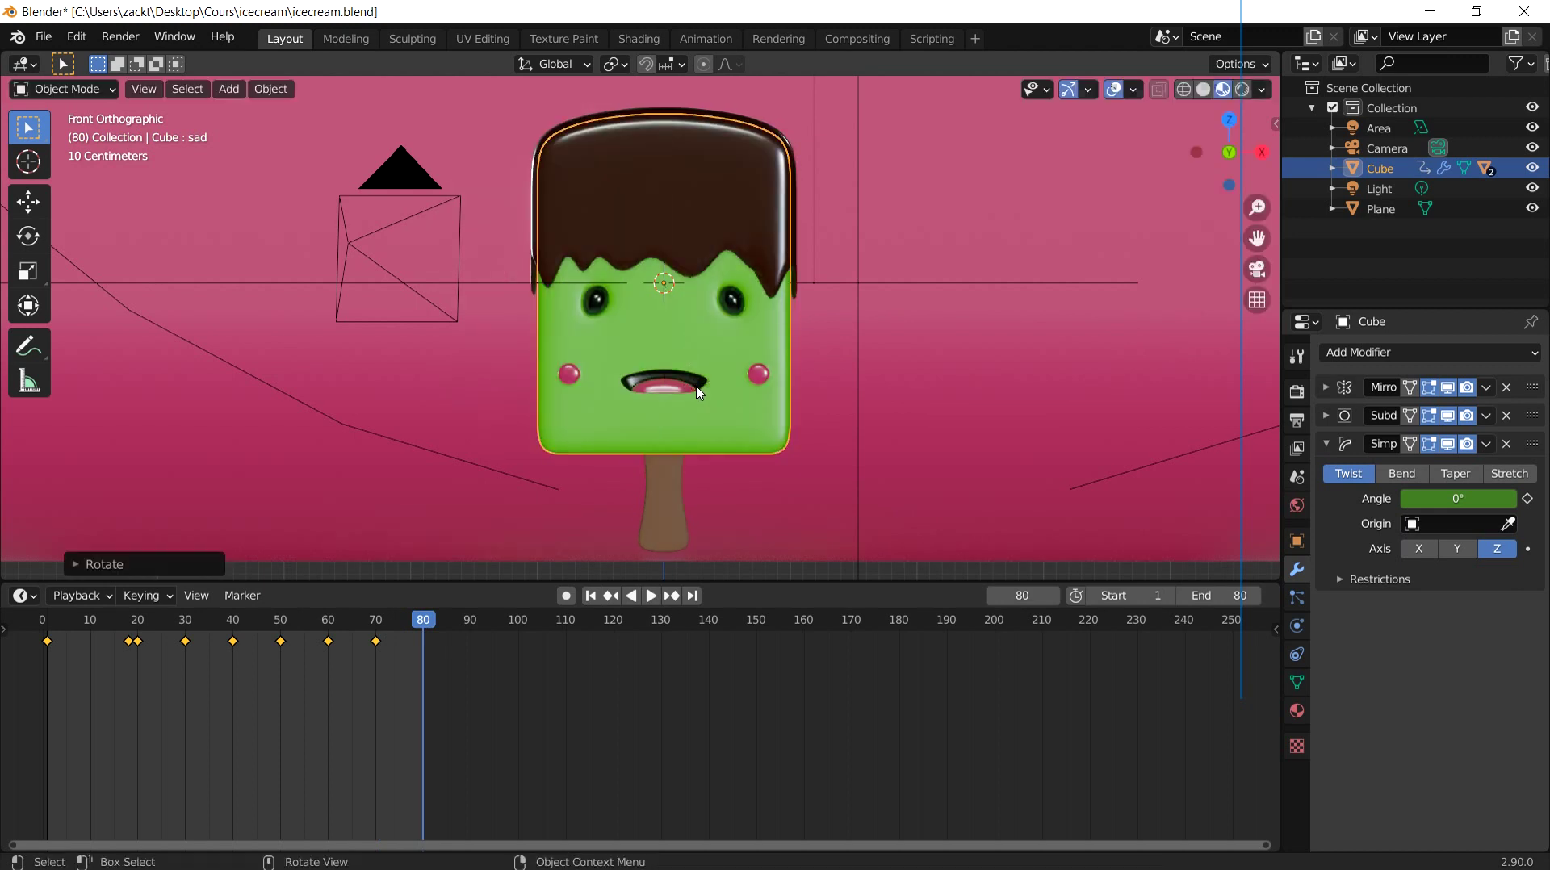
pyautogui.press('i')
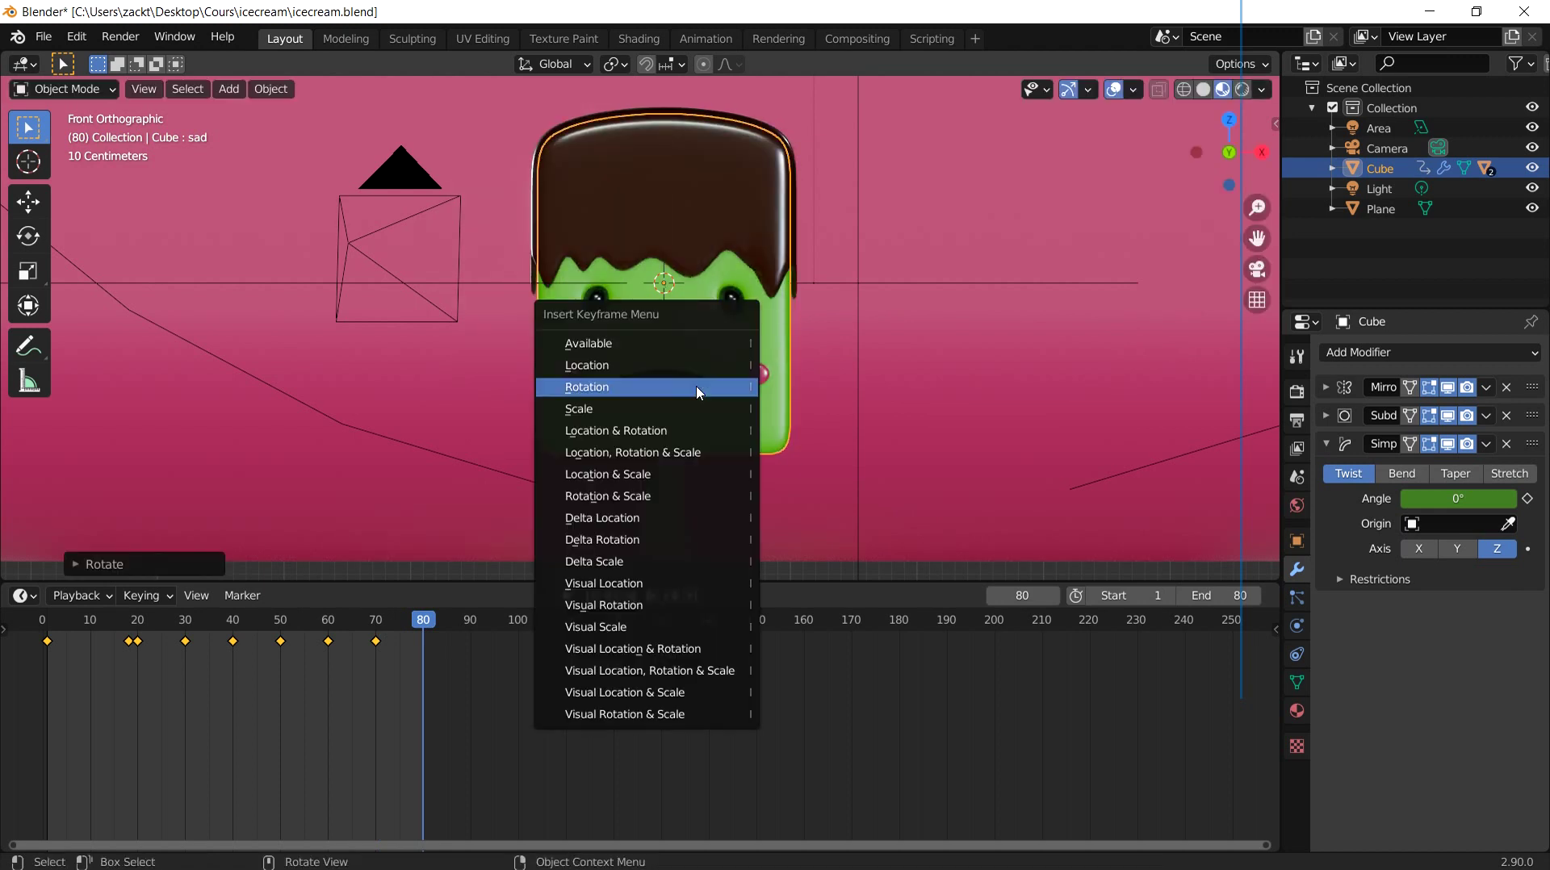
pyautogui.click(699, 388)
pyautogui.press('space')
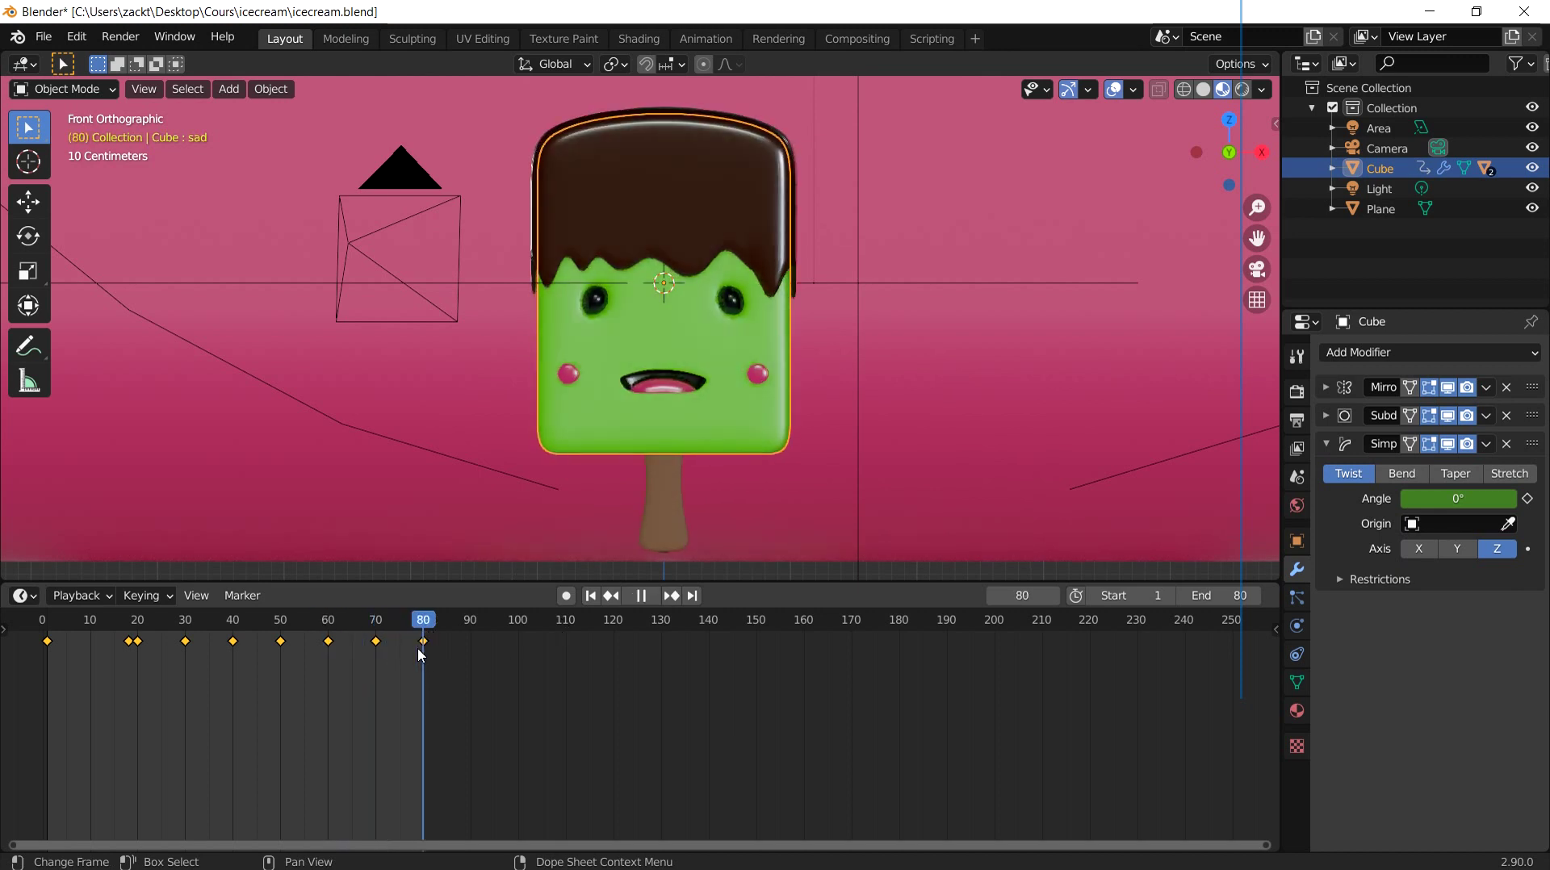
pyautogui.press('Escape')
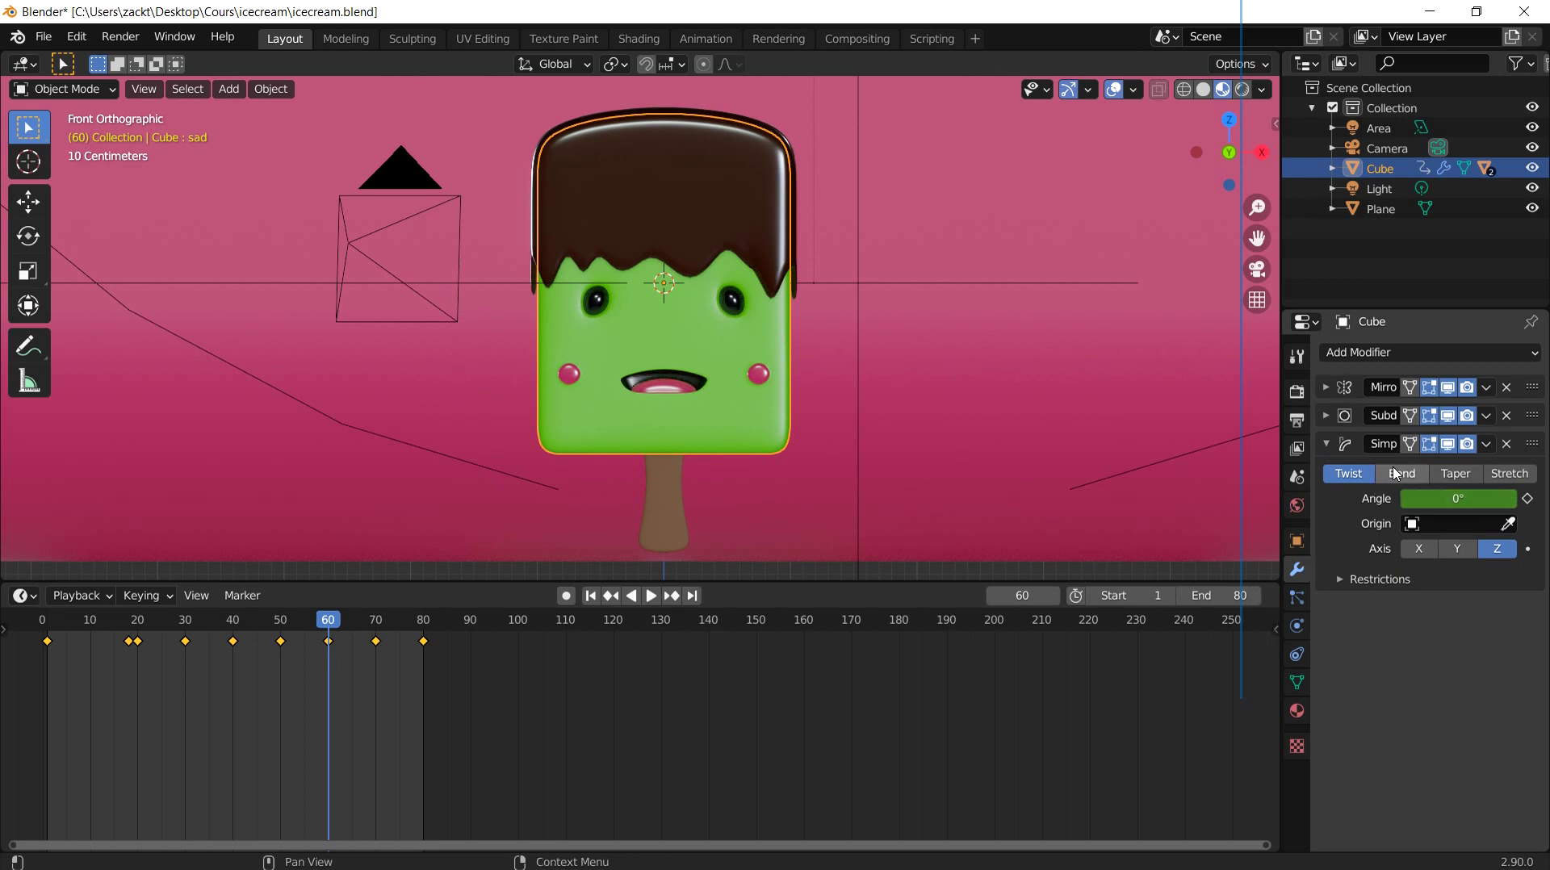
# Step: Key the body's Twist angle at 0° on frame 60 and 90° on frame 70
pyautogui.click(1527, 500)
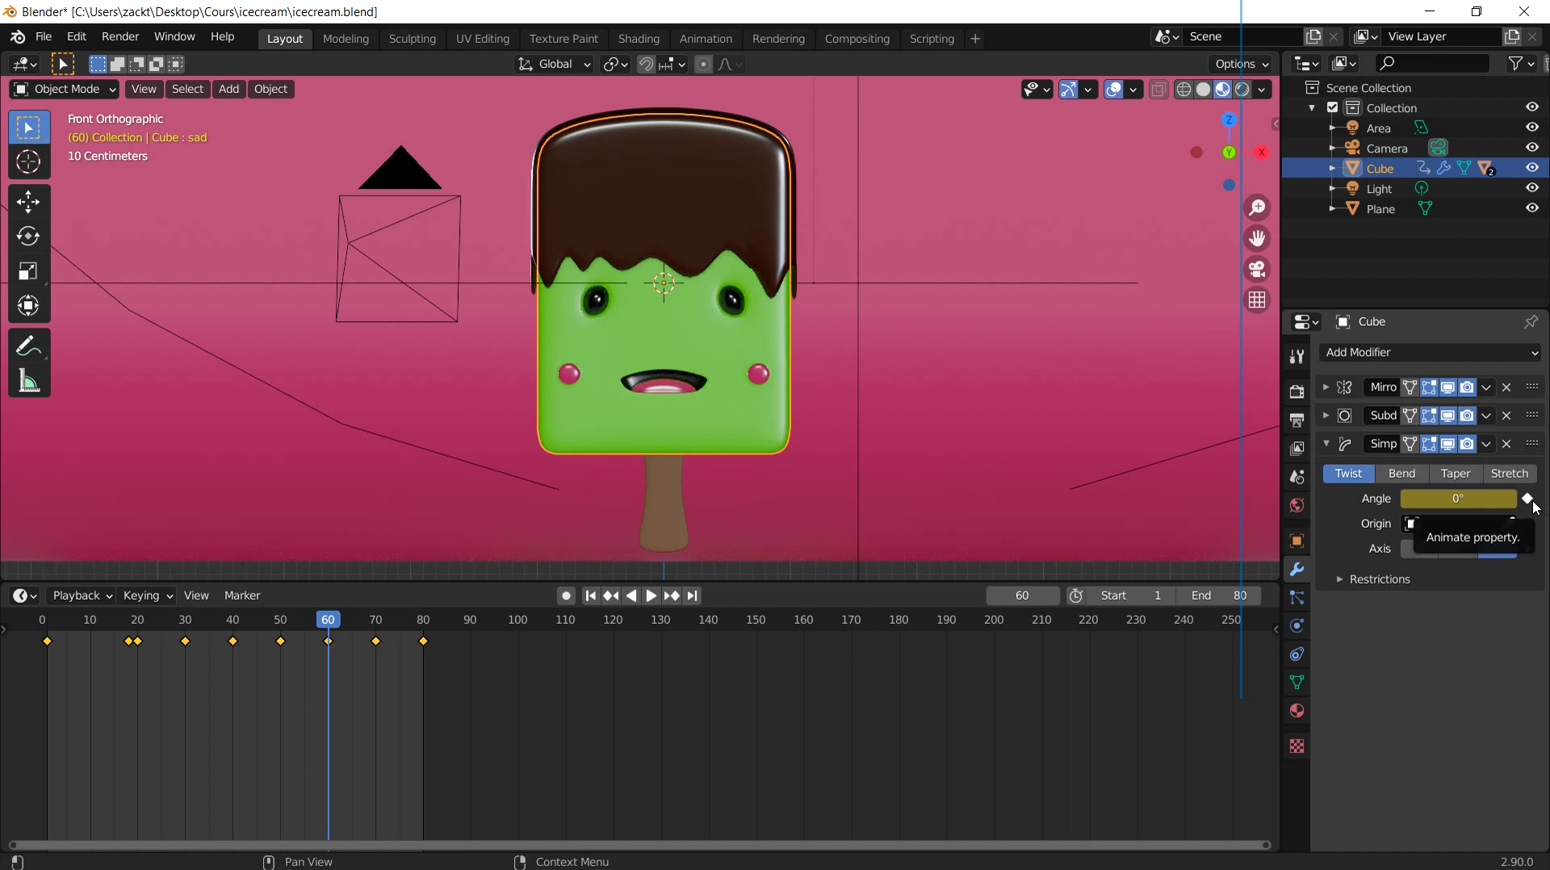
pyautogui.press('space')
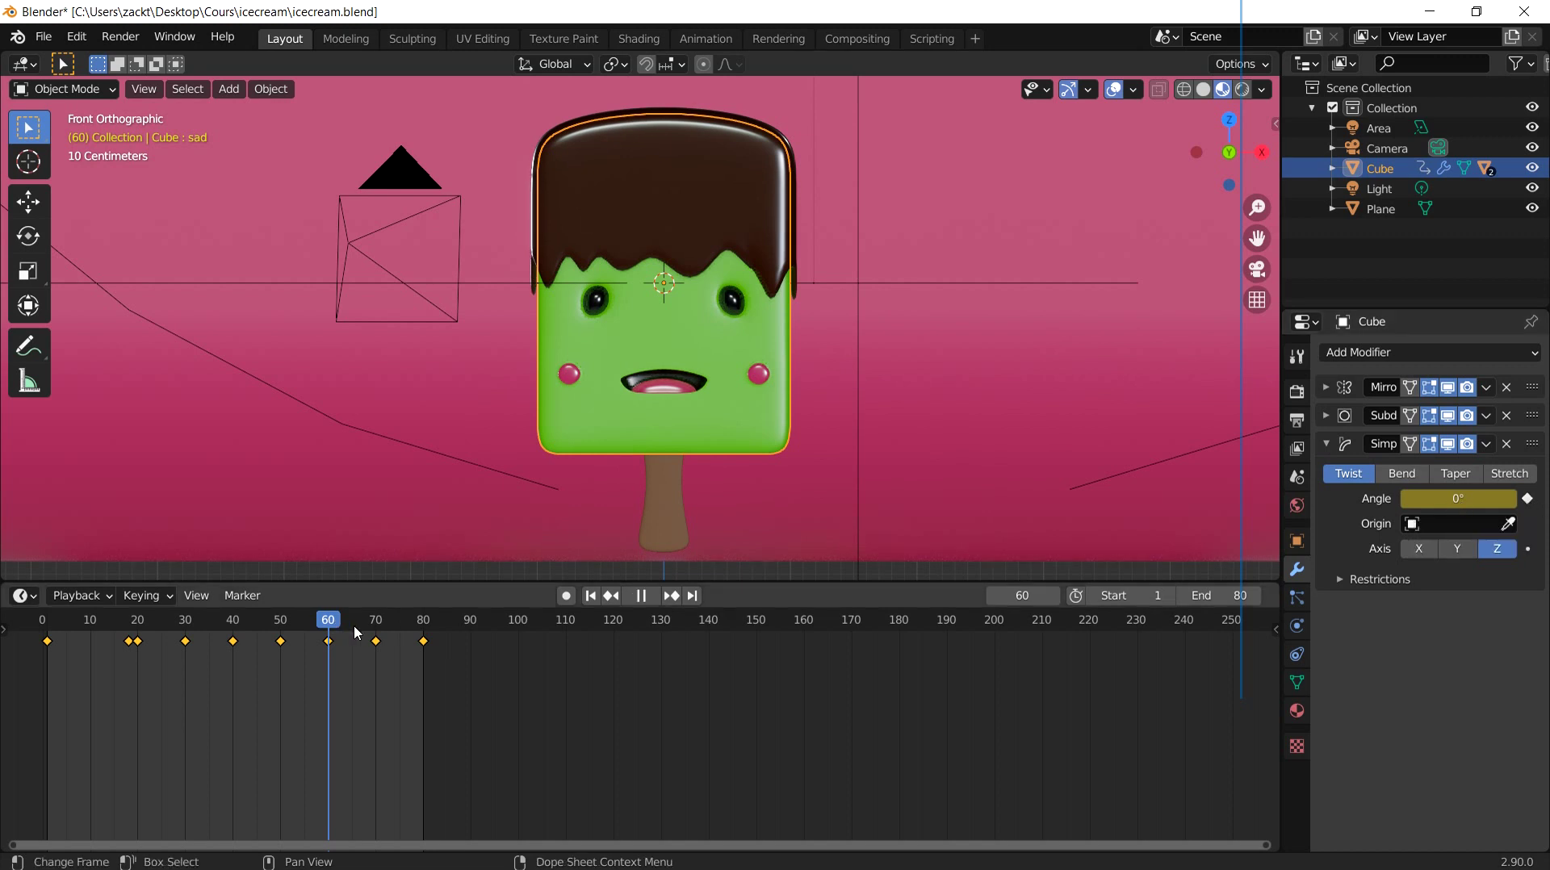
pyautogui.press('space')
pyautogui.click(376, 638)
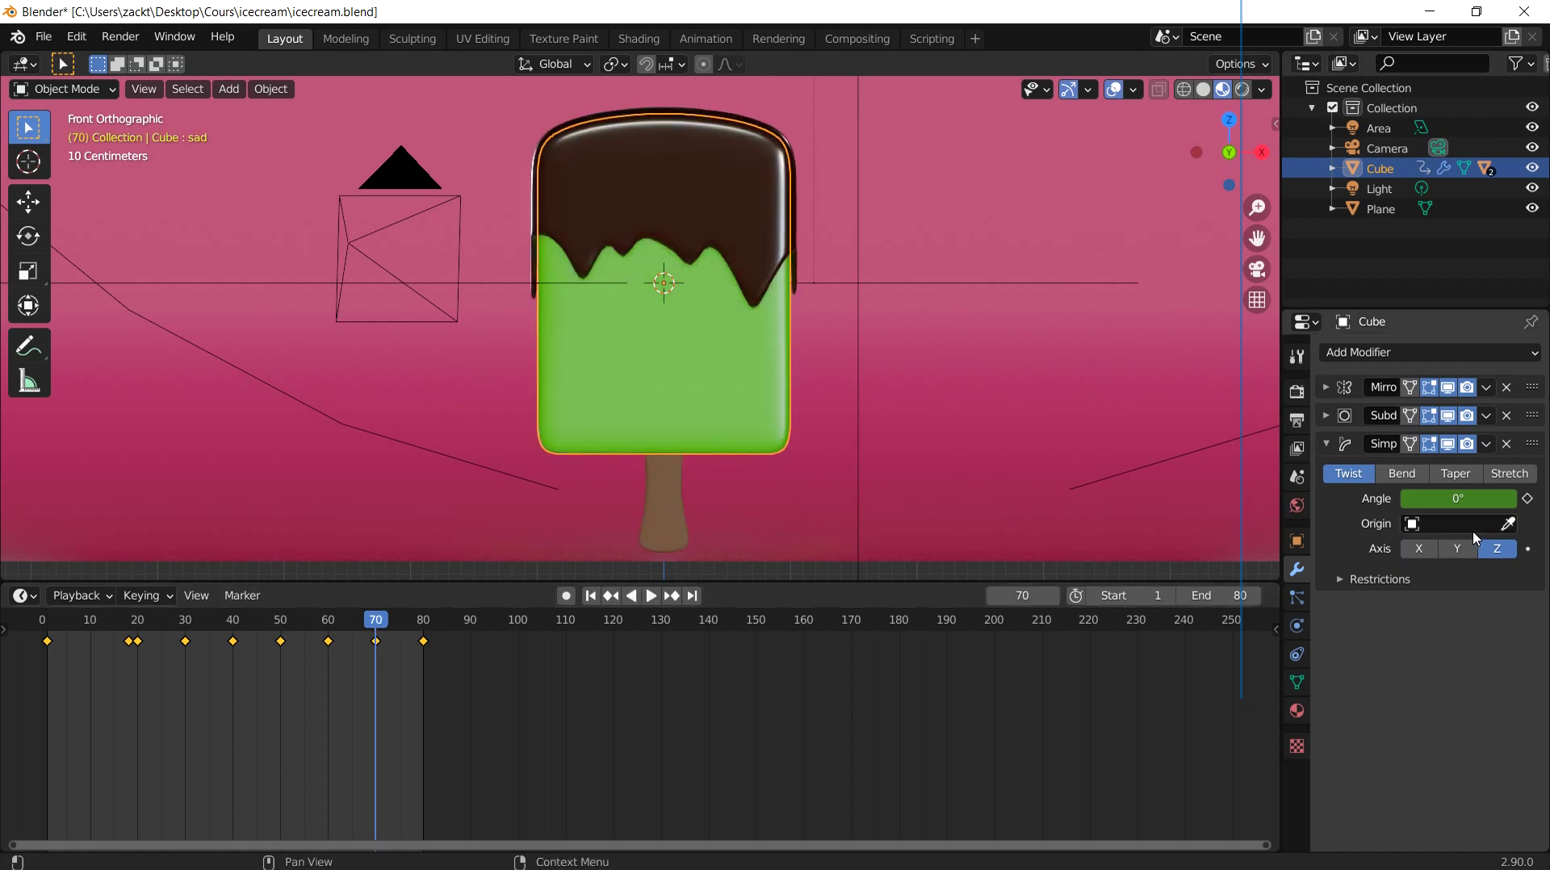
pyautogui.click(1468, 503)
pyautogui.write('90')
pyautogui.press('Return')
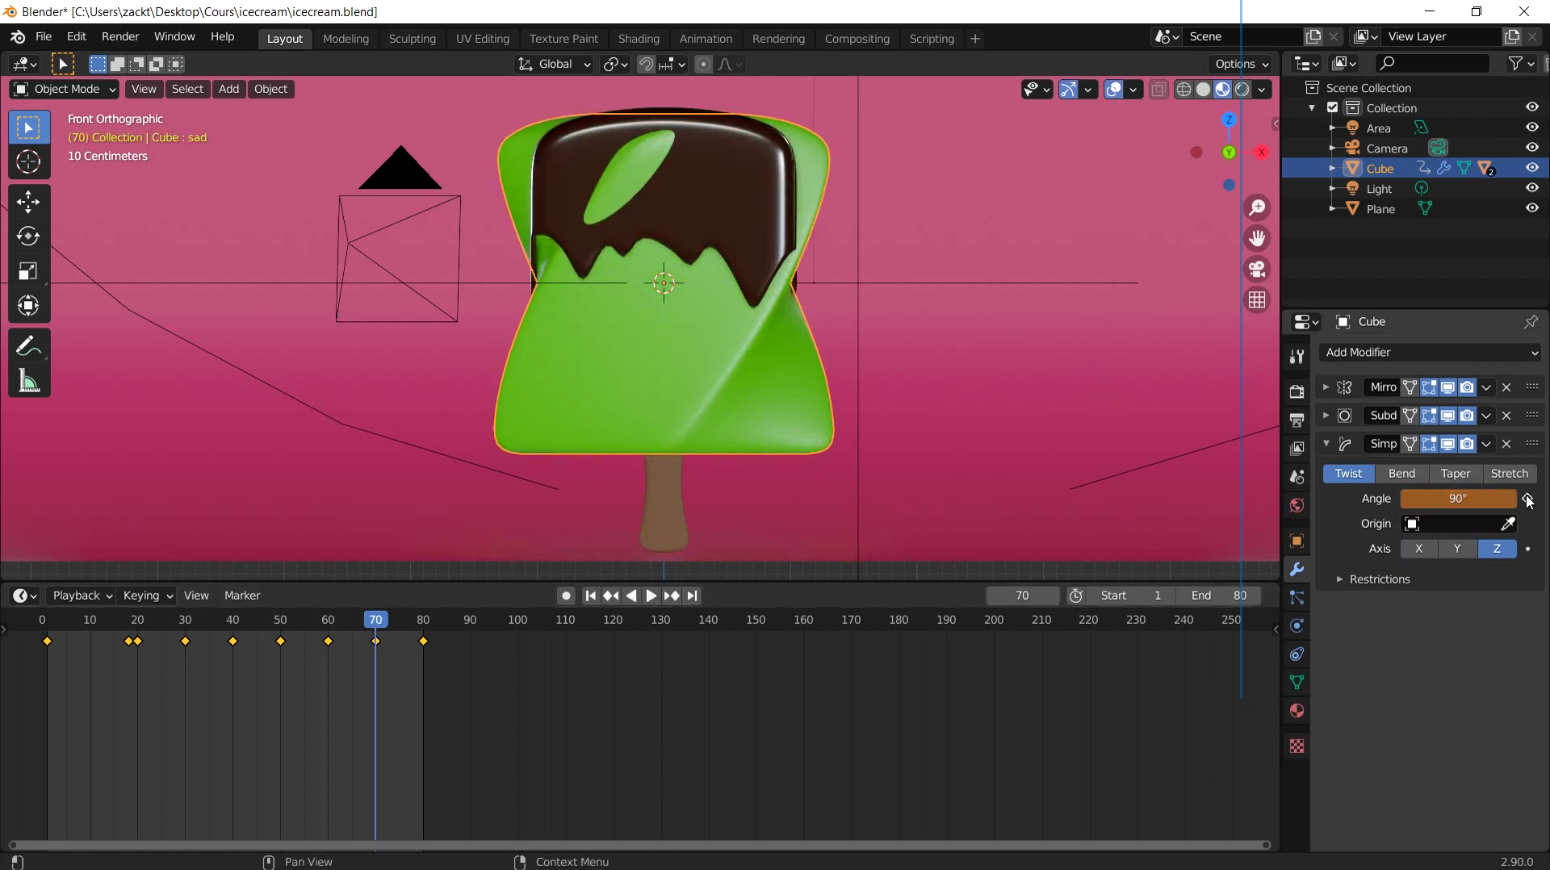
pyautogui.click(1527, 499)
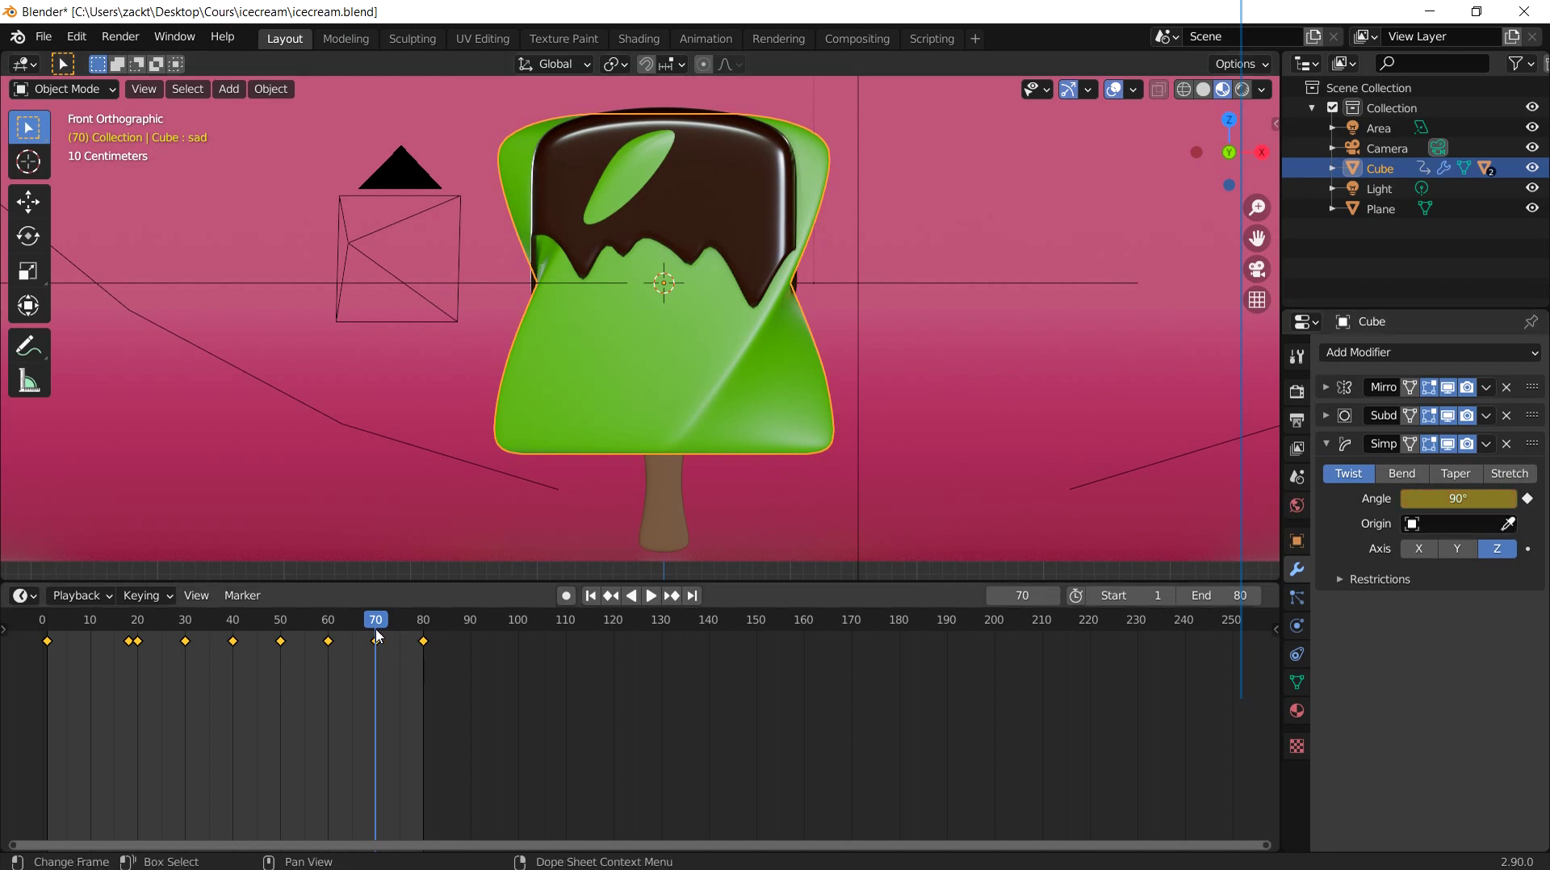
# Step: Key the body back to 0° twist on frame 80 and set the animation end to 90
pyautogui.moveTo(377, 630)
pyautogui.mouseDown()
pyautogui.moveTo(415, 634)
pyautogui.moveTo(330, 638)
pyautogui.mouseUp()
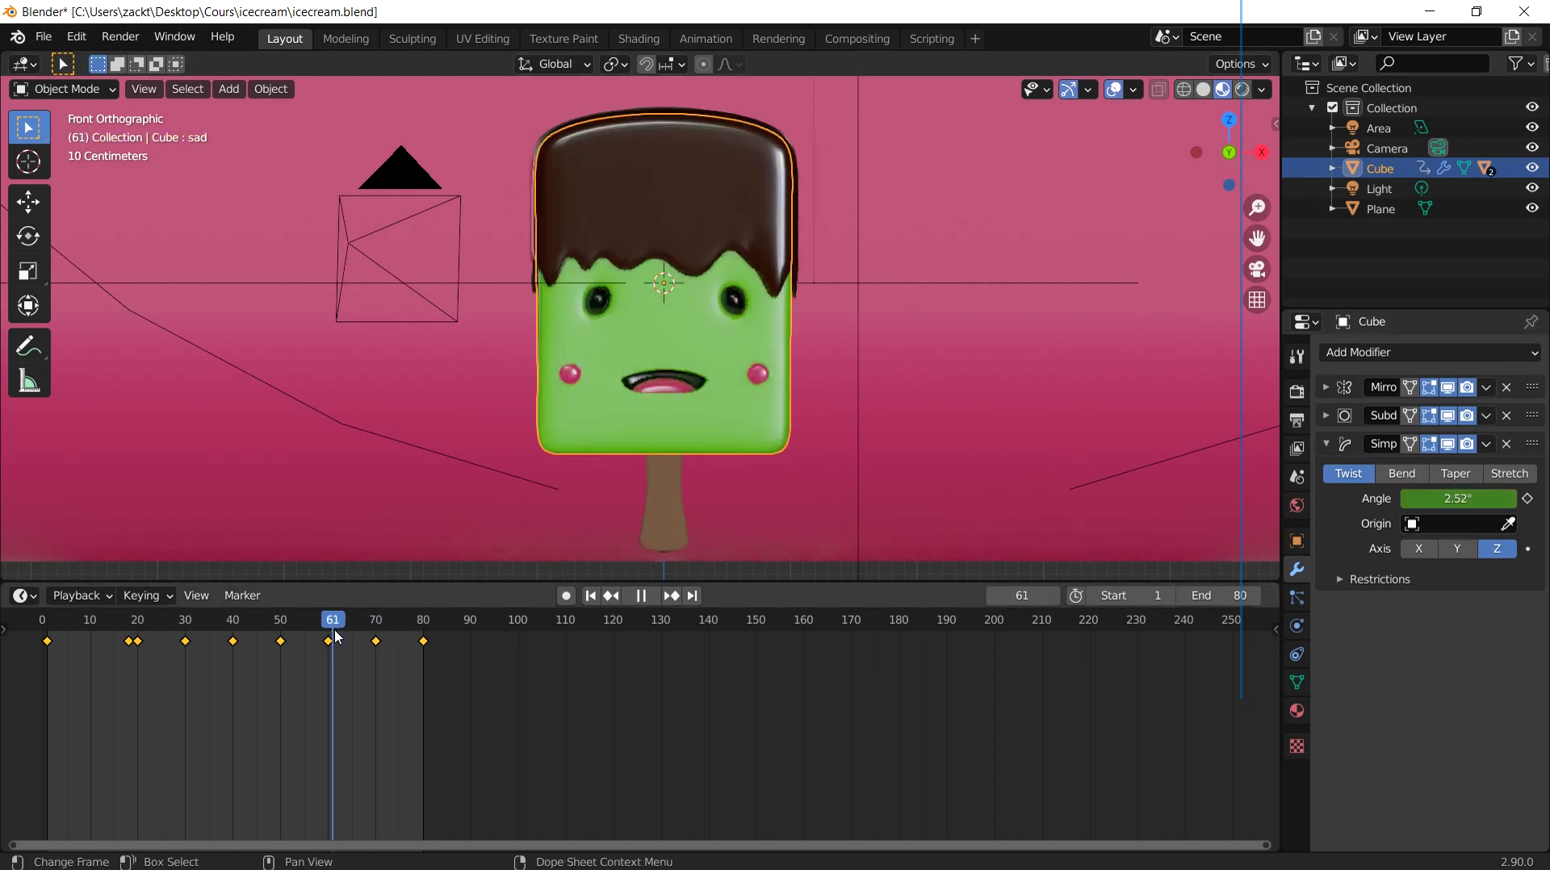
pyautogui.moveTo(435, 648); pyautogui.dragTo(423, 648)
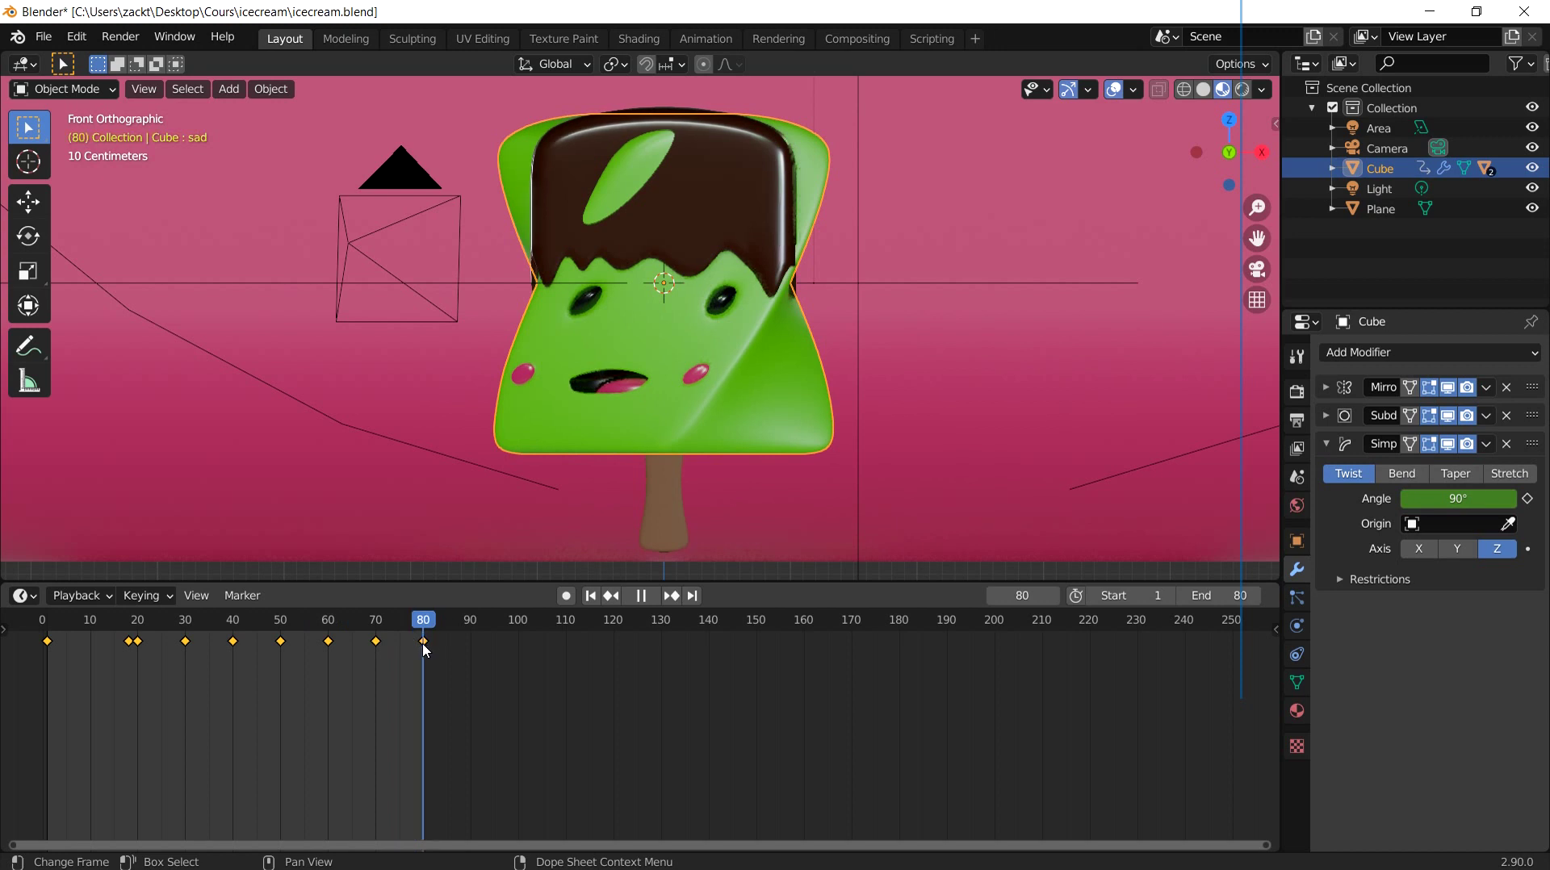
pyautogui.doubleClick(1464, 498)
pyautogui.press('Return')
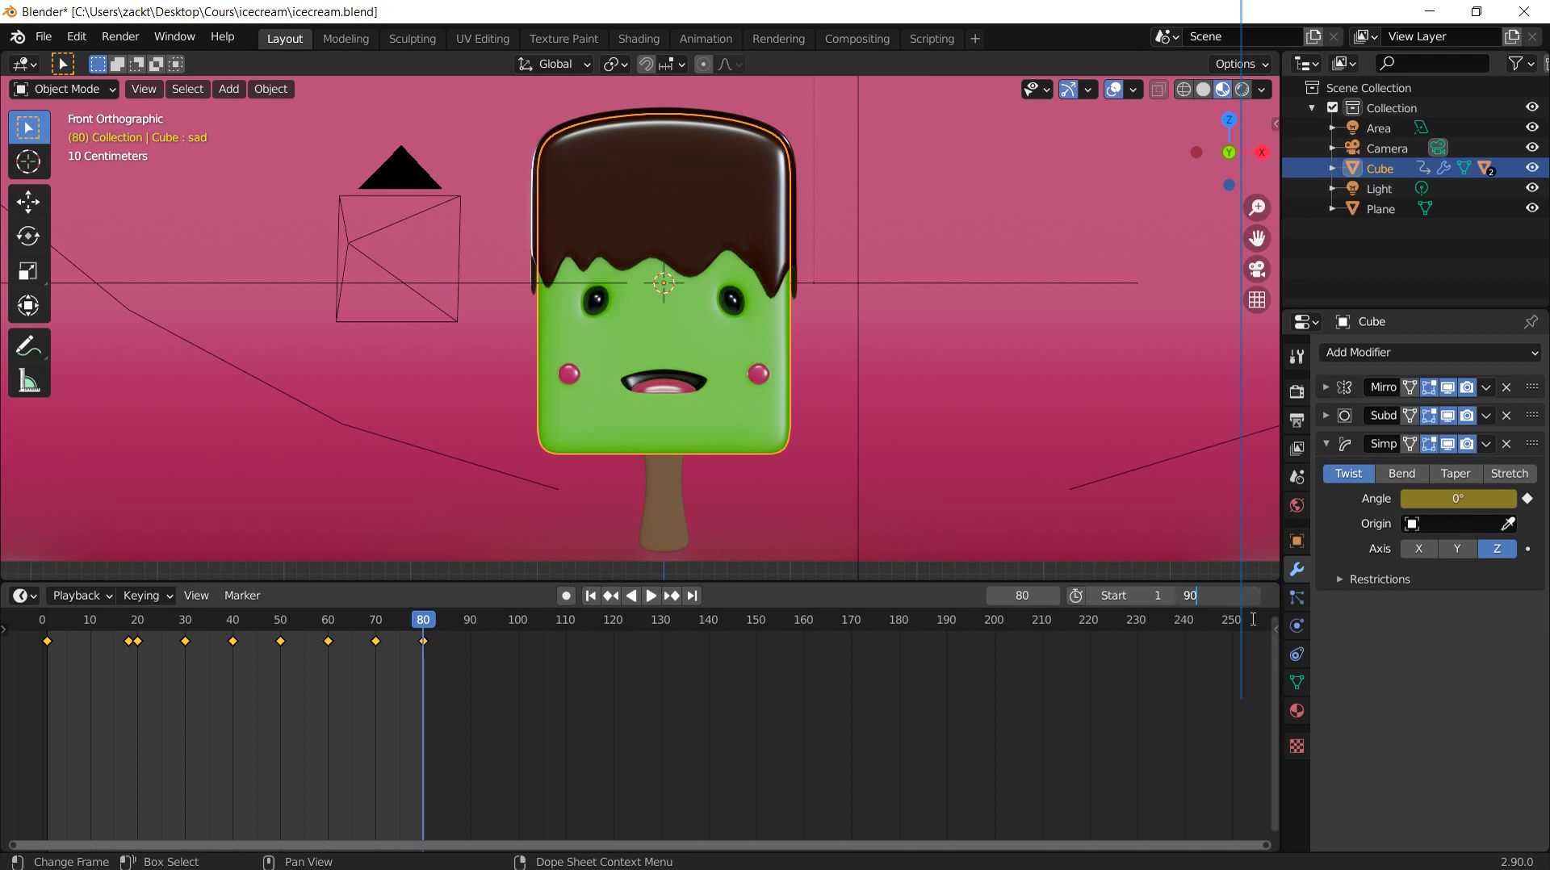
pyautogui.press('Return')
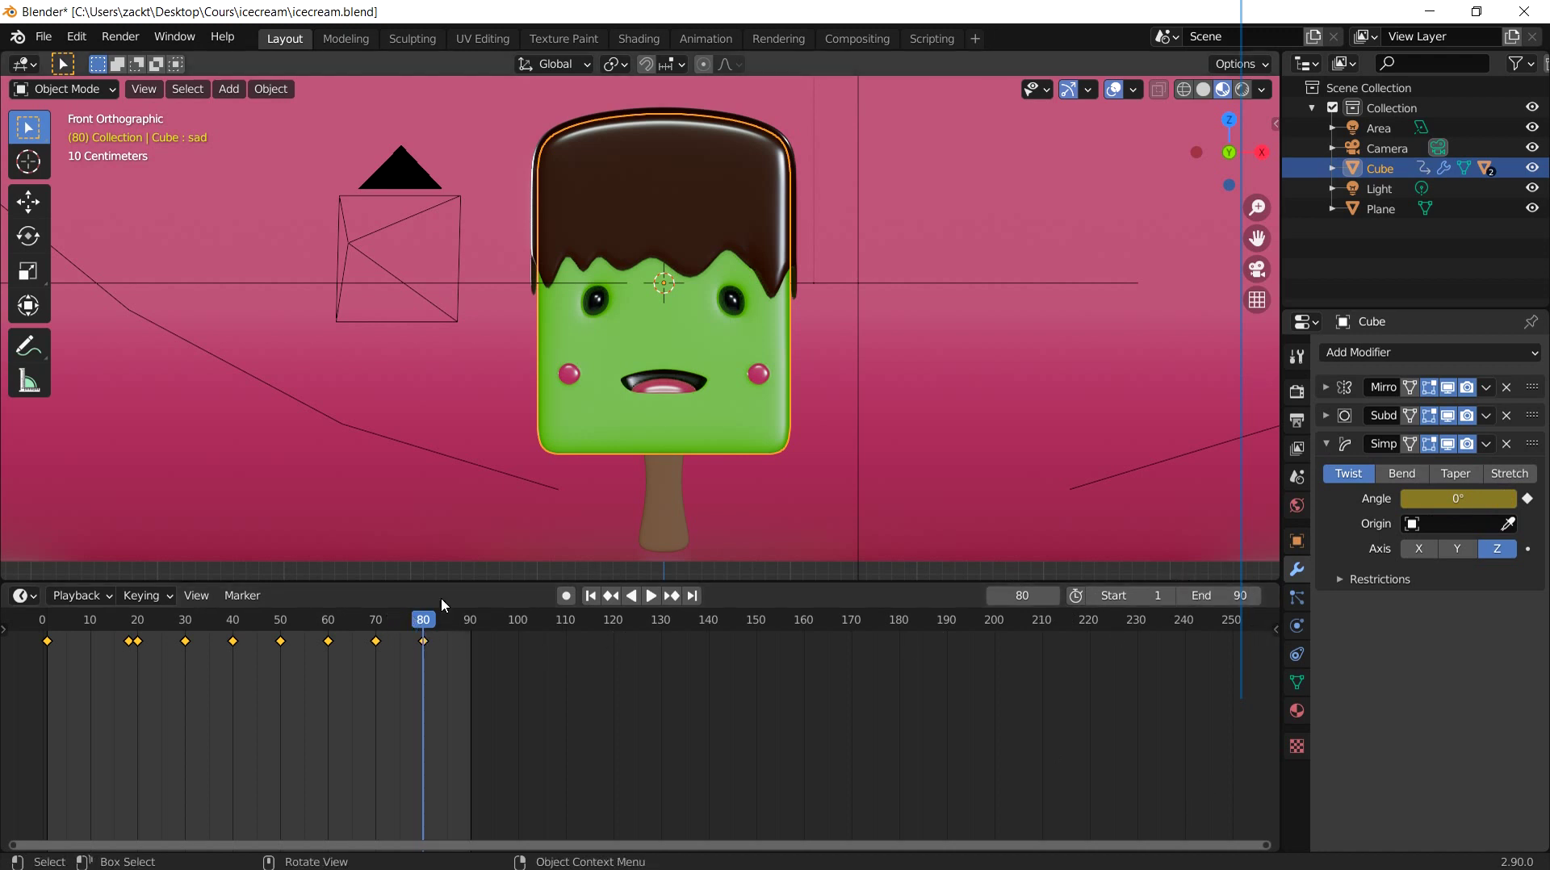
# Step: Select the chocolate top and key its twist at 0° on frame 60 and 50° on frame 70
pyautogui.click(686, 230)
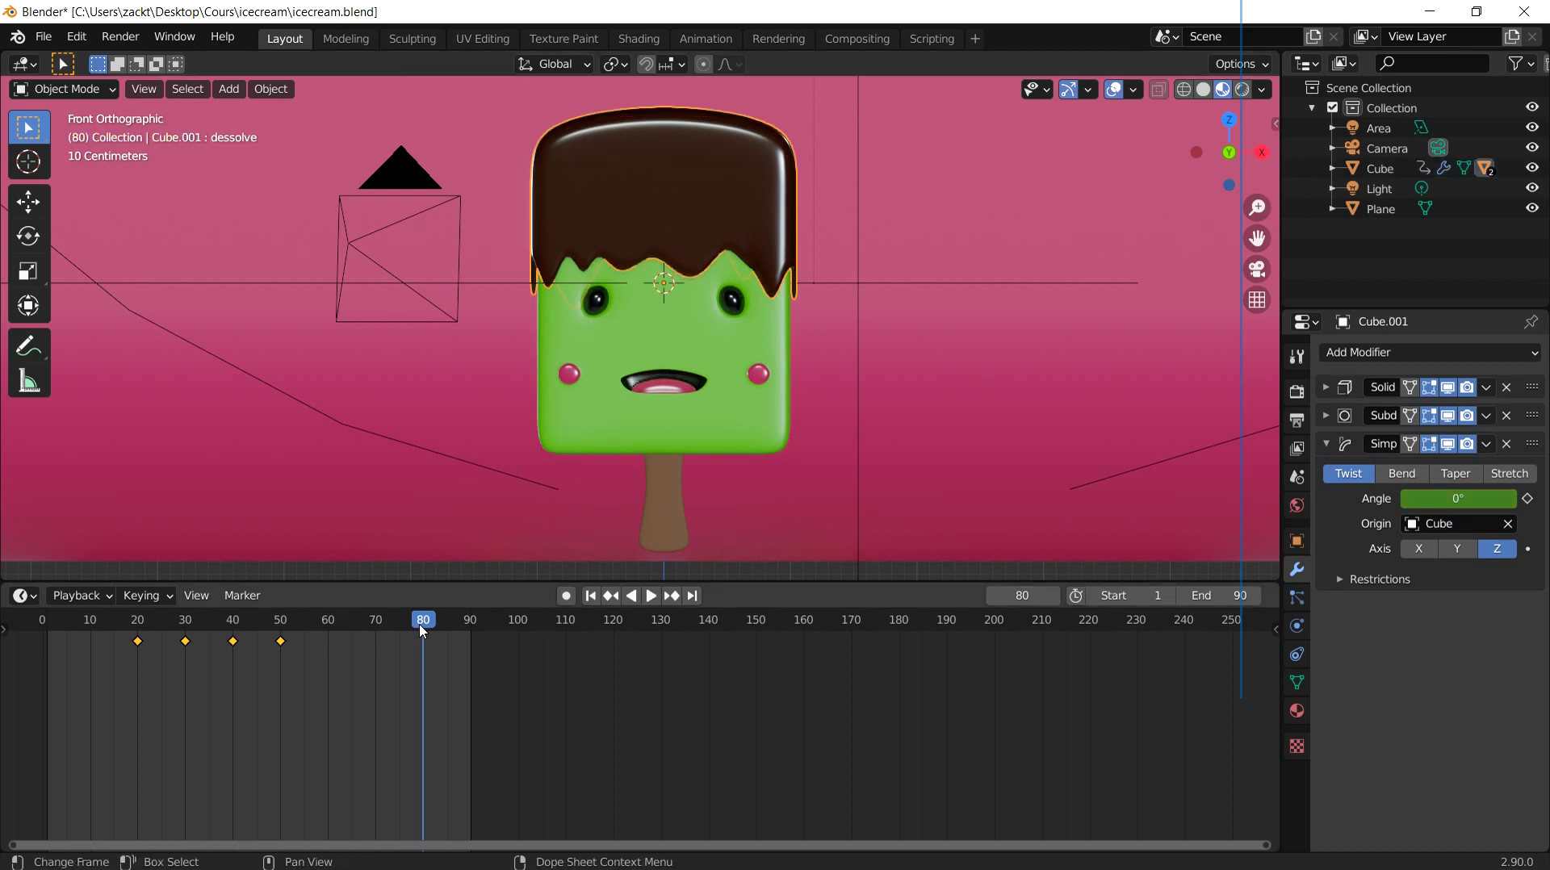
pyautogui.press('Left')
pyautogui.press('Left')
pyautogui.press('Left')
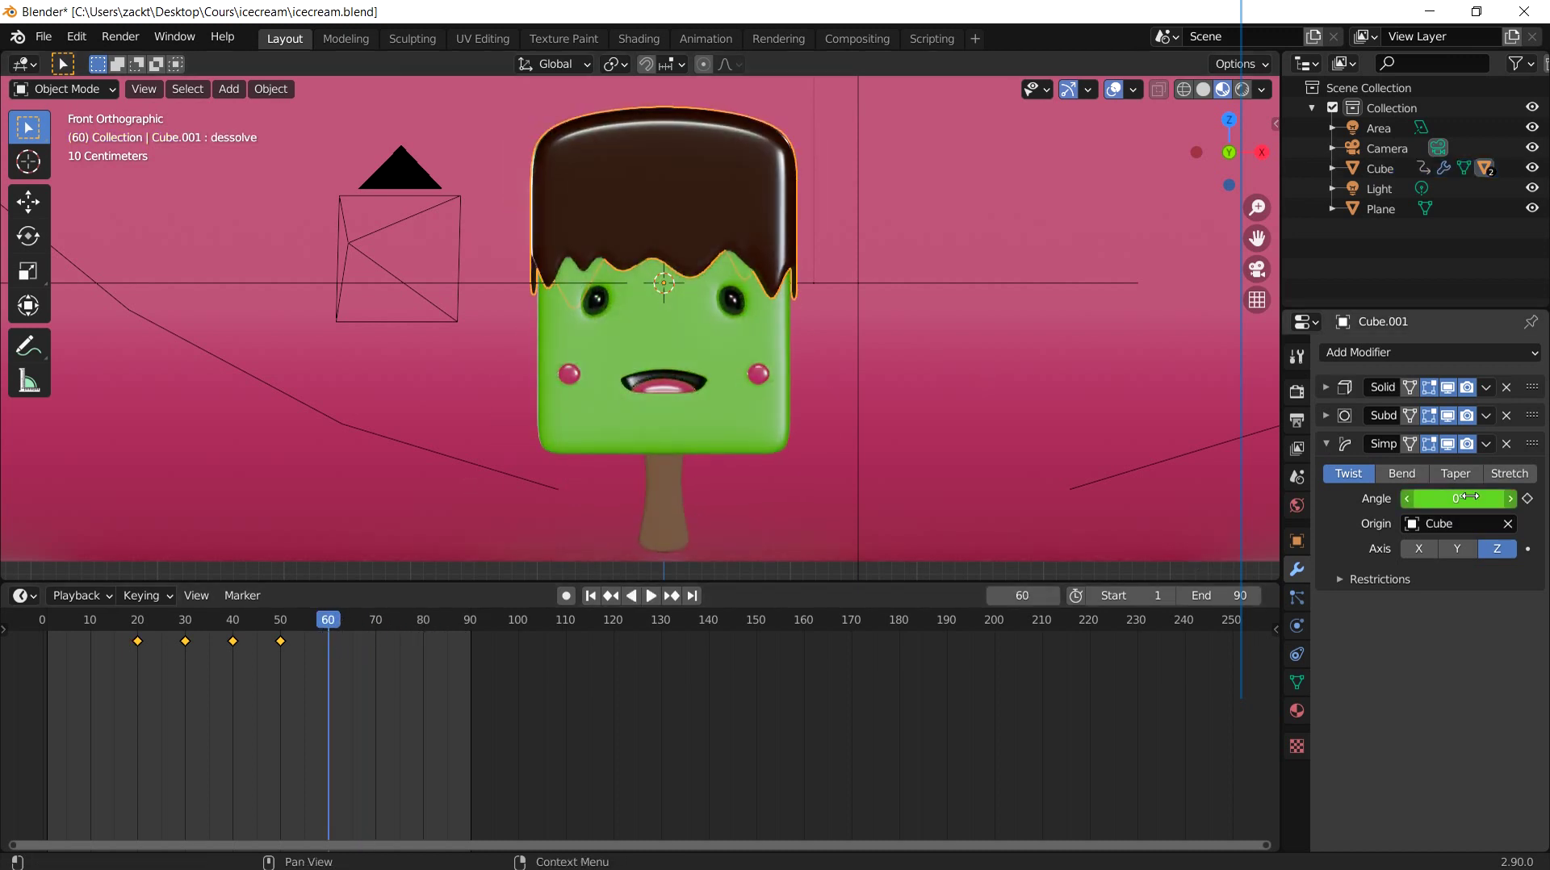
pyautogui.click(1527, 498)
pyautogui.press('space')
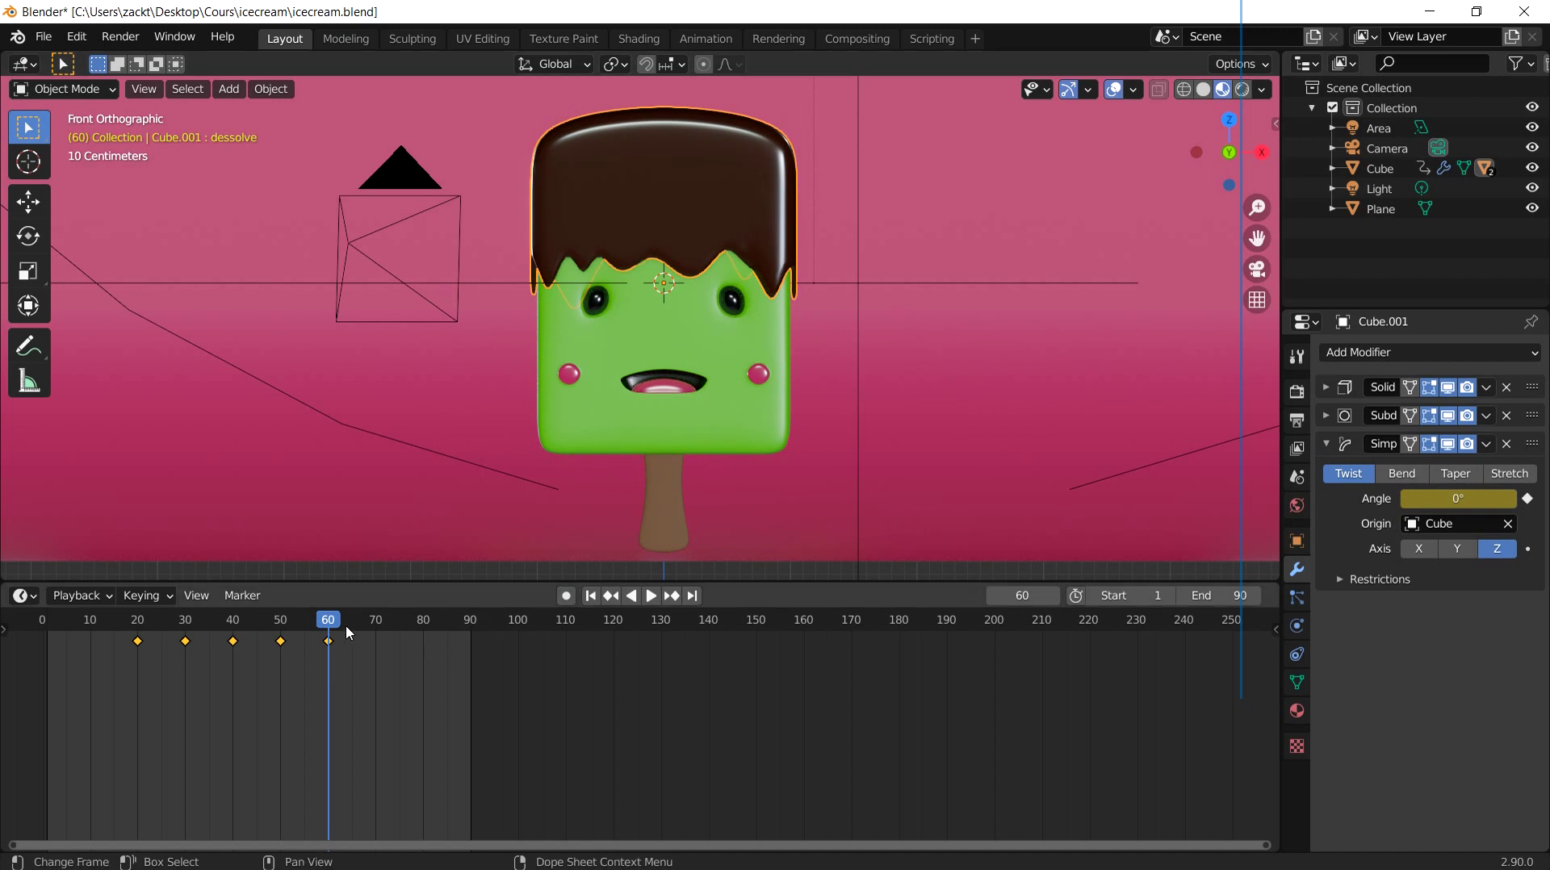
pyautogui.press('space')
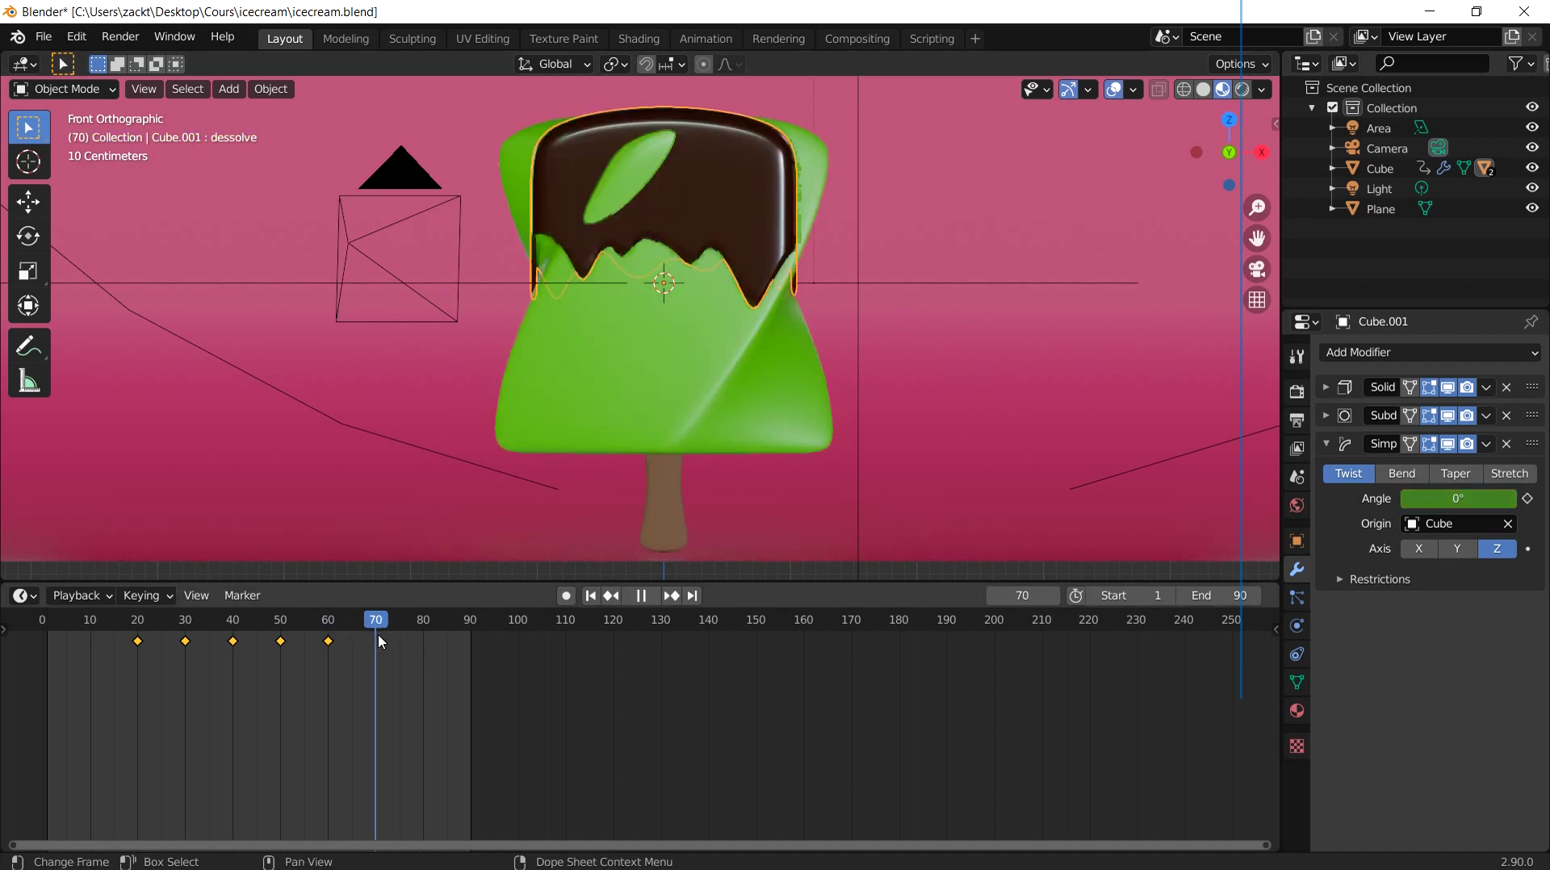
pyautogui.click(1477, 499)
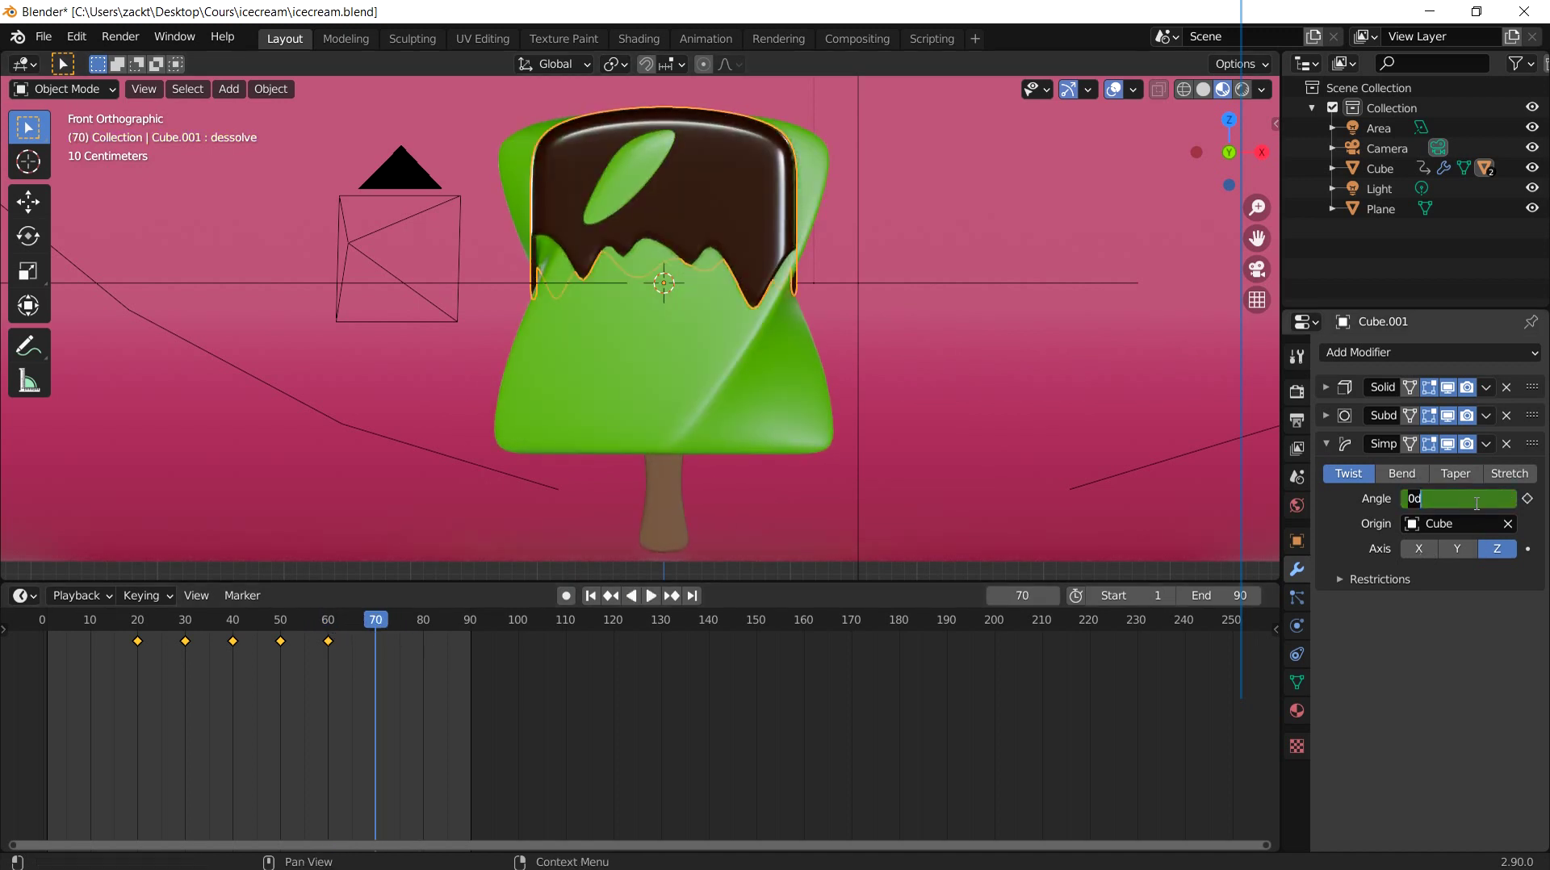
pyautogui.write('50')
pyautogui.press('Return')
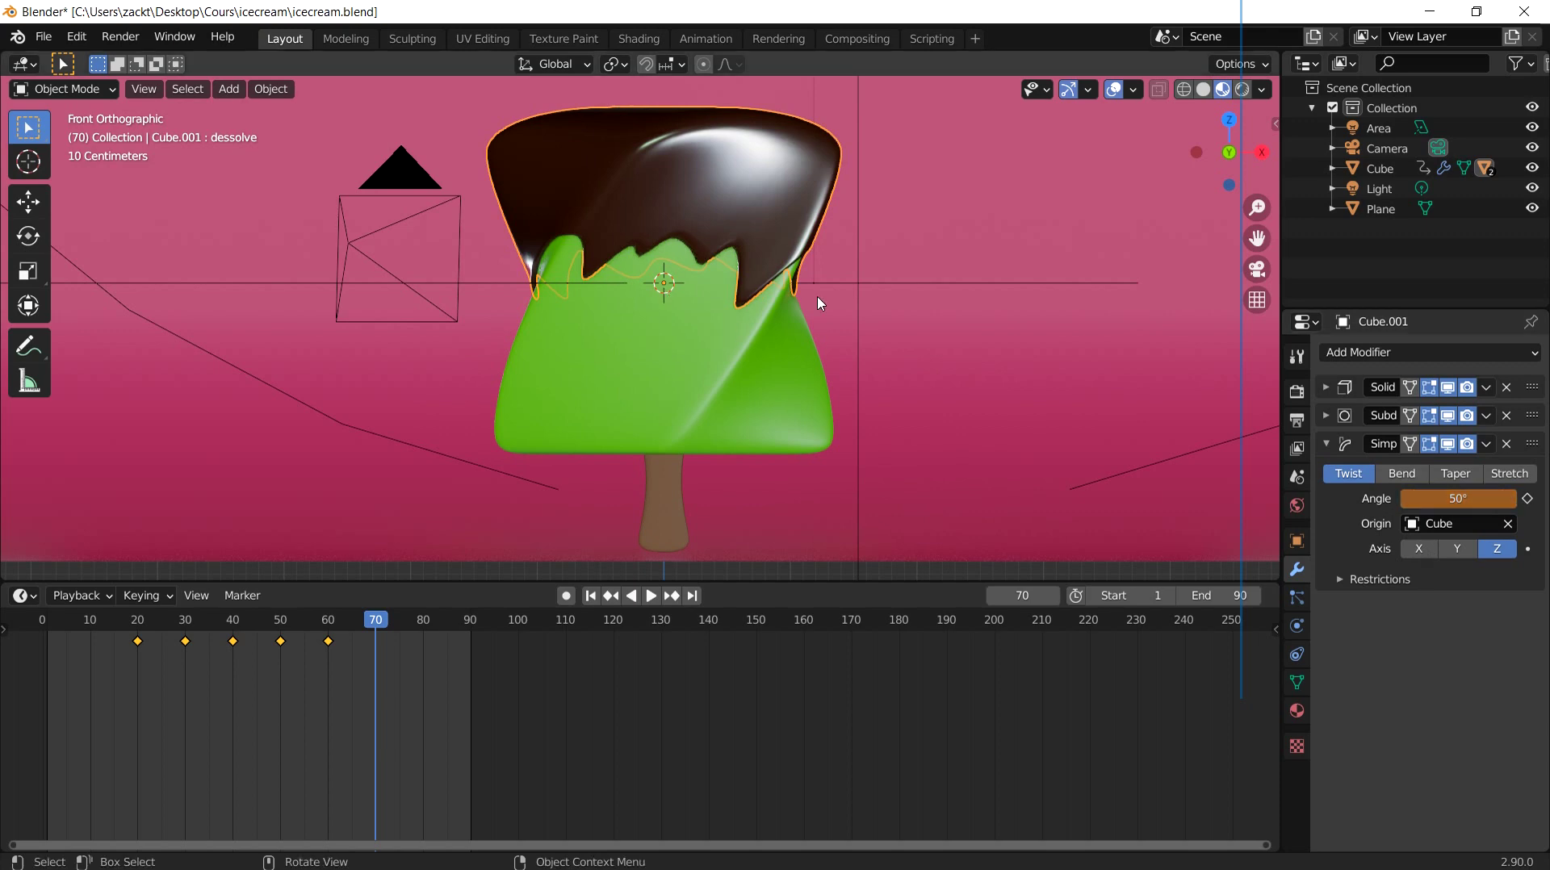
pyautogui.moveTo(819, 303); pyautogui.dragTo(622, 311, button='middle')
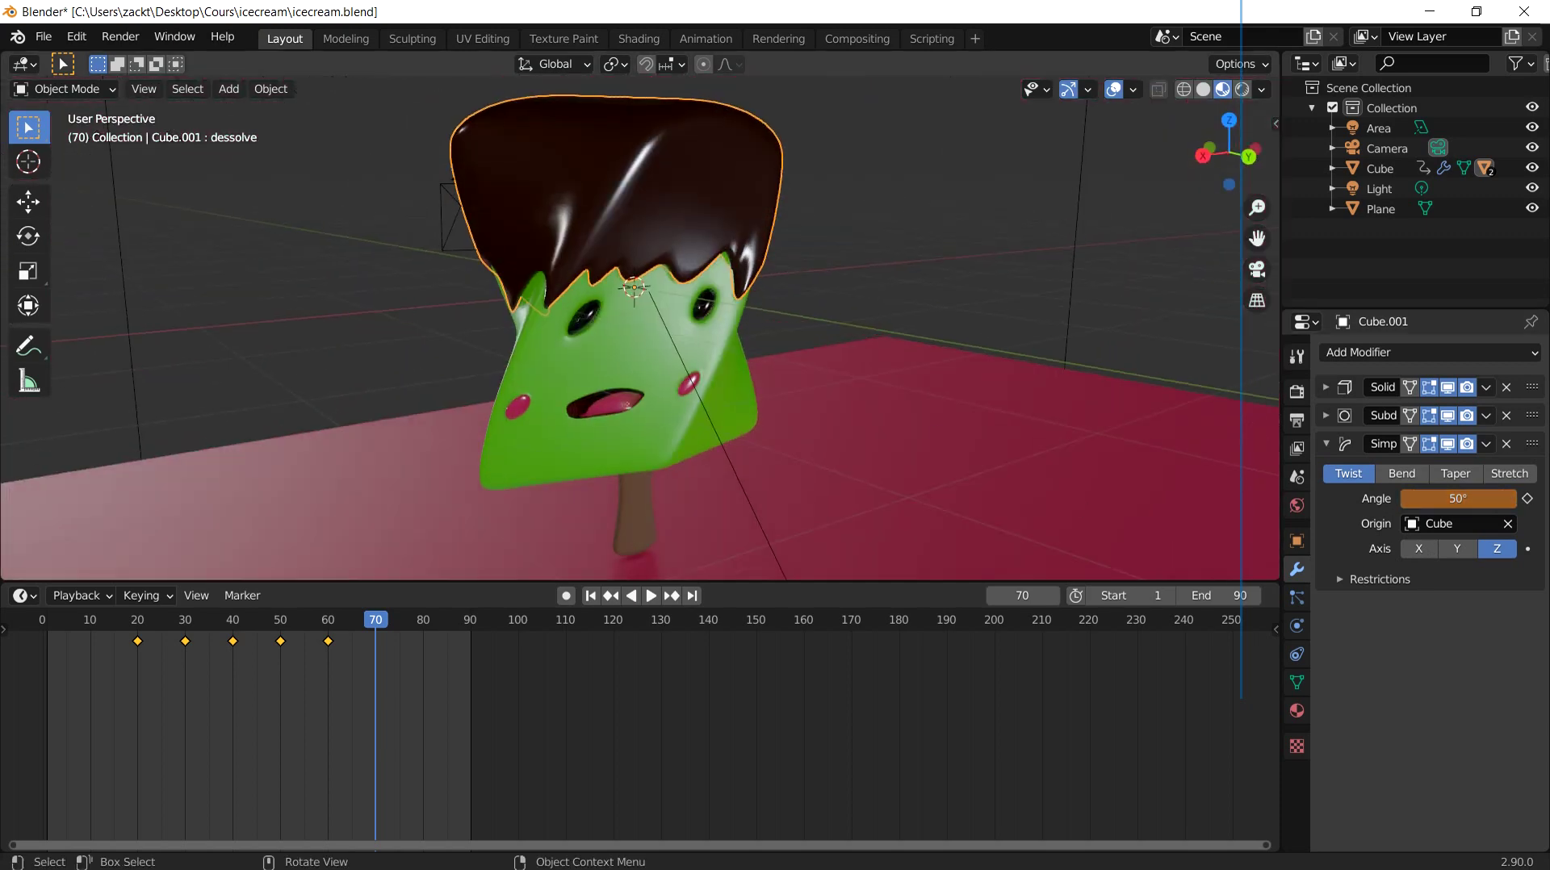
pyautogui.click(1527, 498)
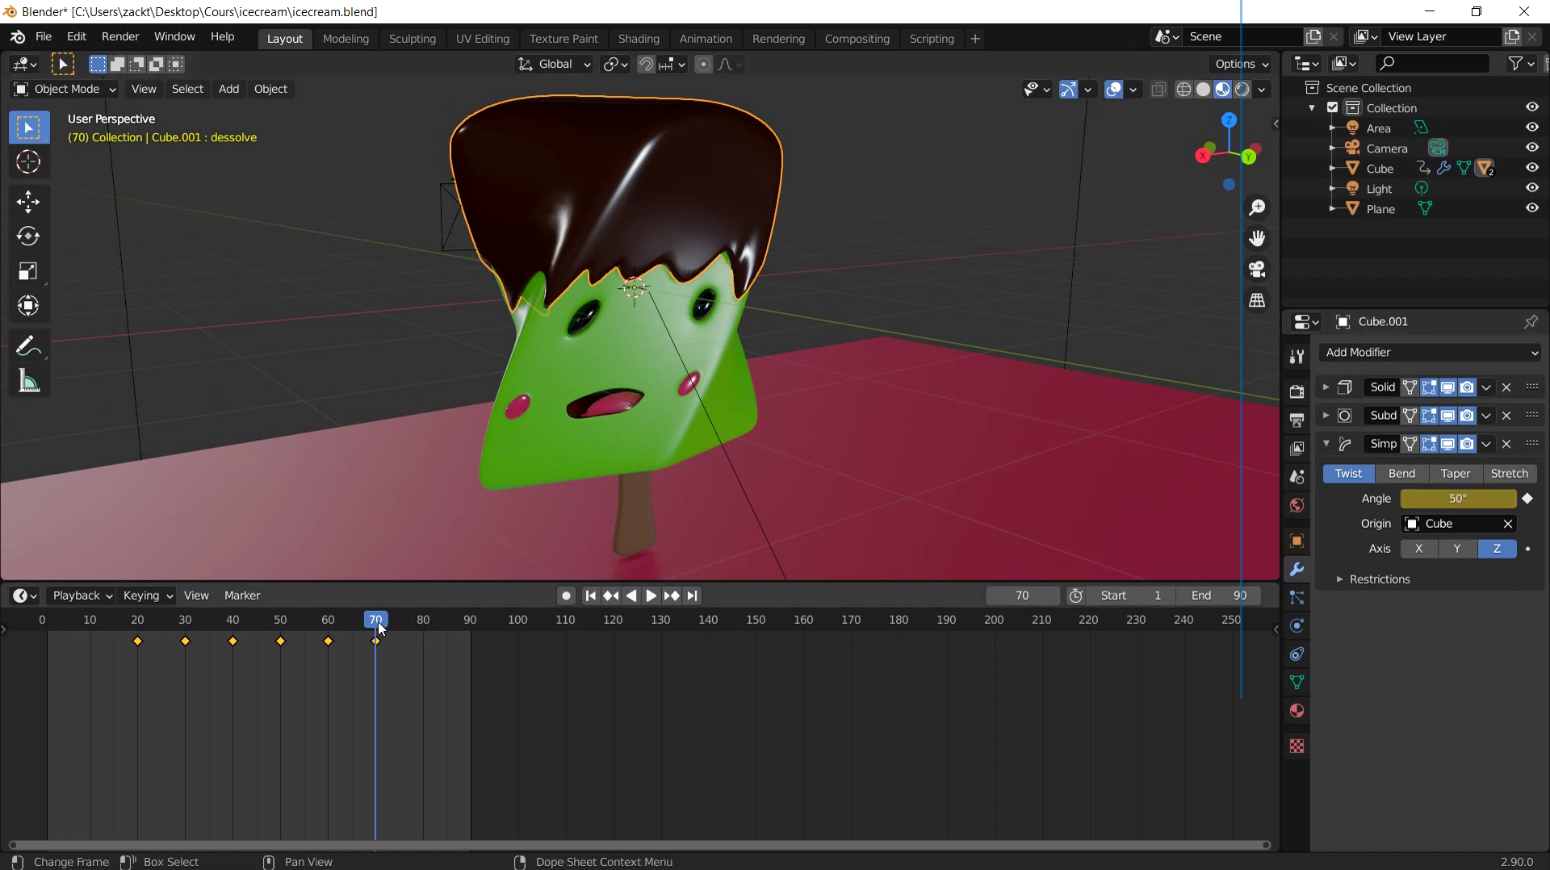
# Step: Key the chocolate top back to 0° twist on frame 80 and review the animation
pyautogui.press('space')
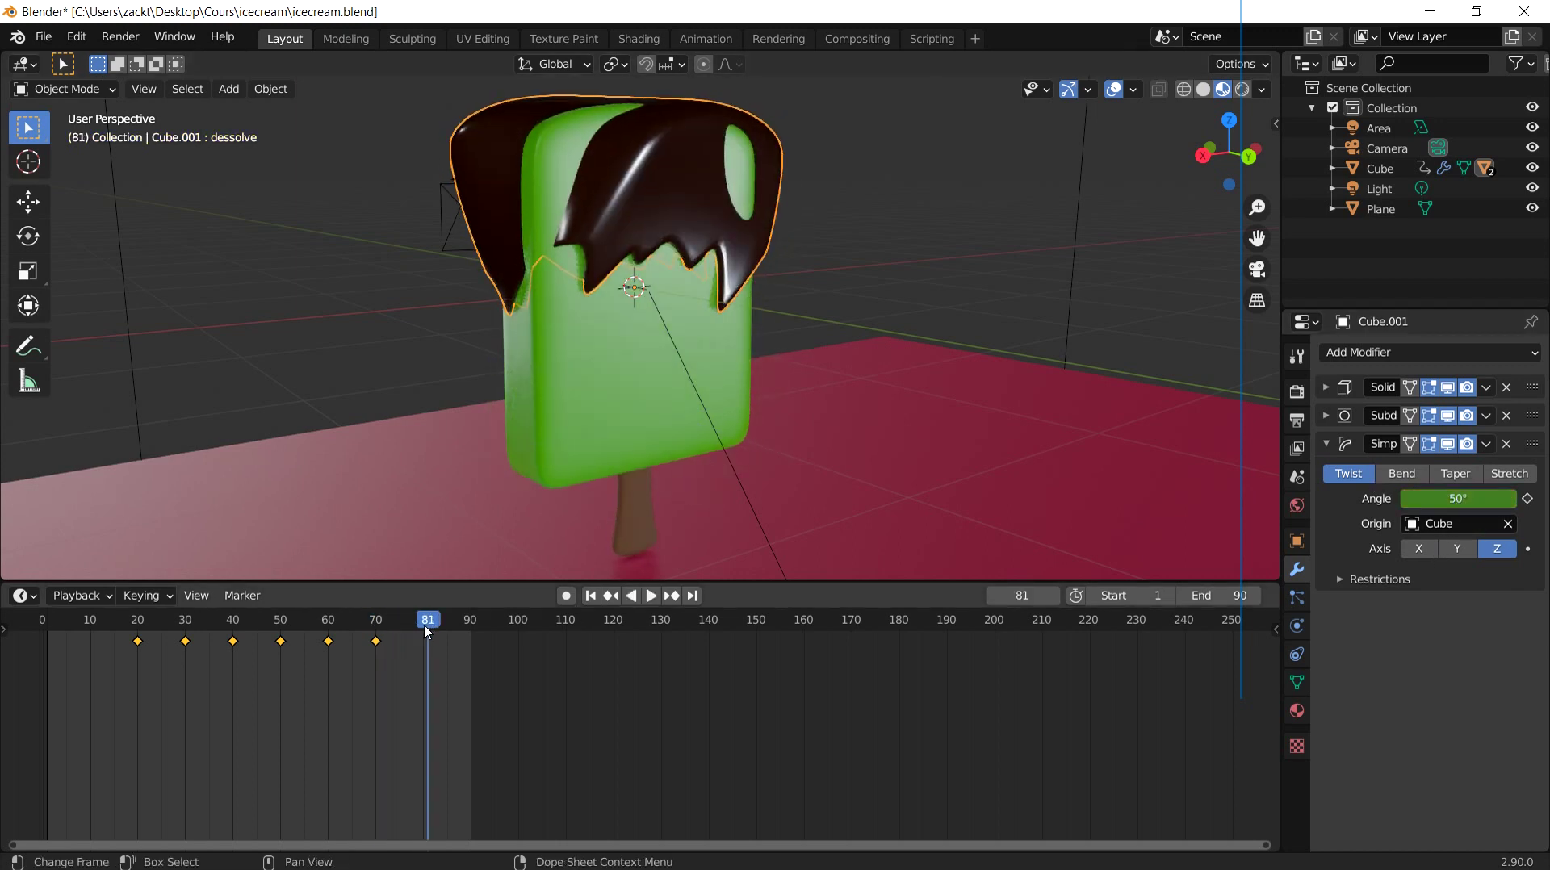
pyautogui.press('space')
pyautogui.click(1477, 499)
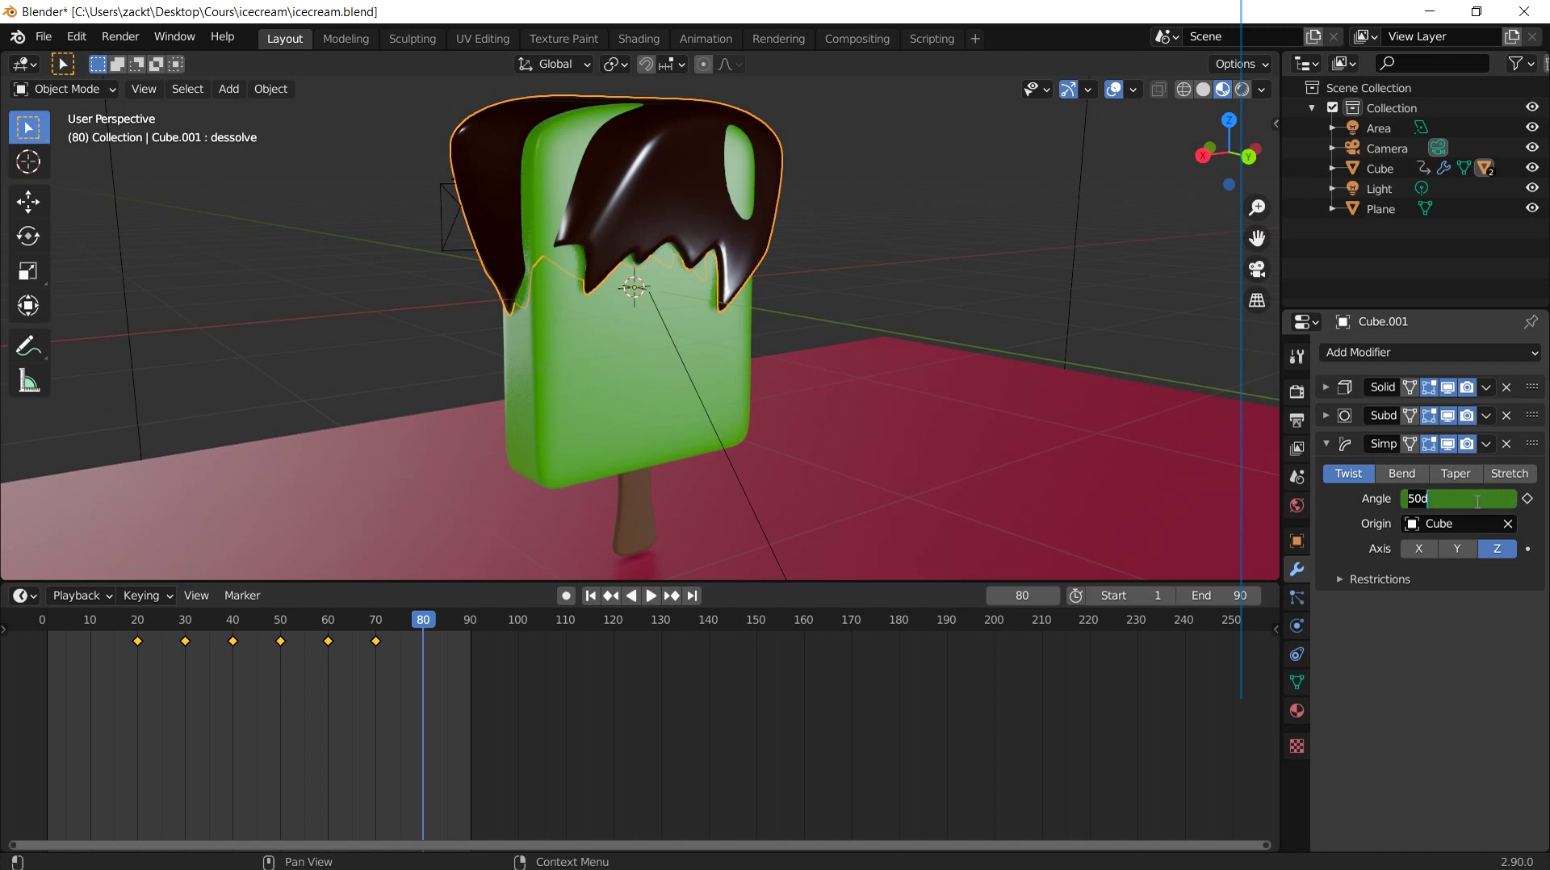
pyautogui.press('Return')
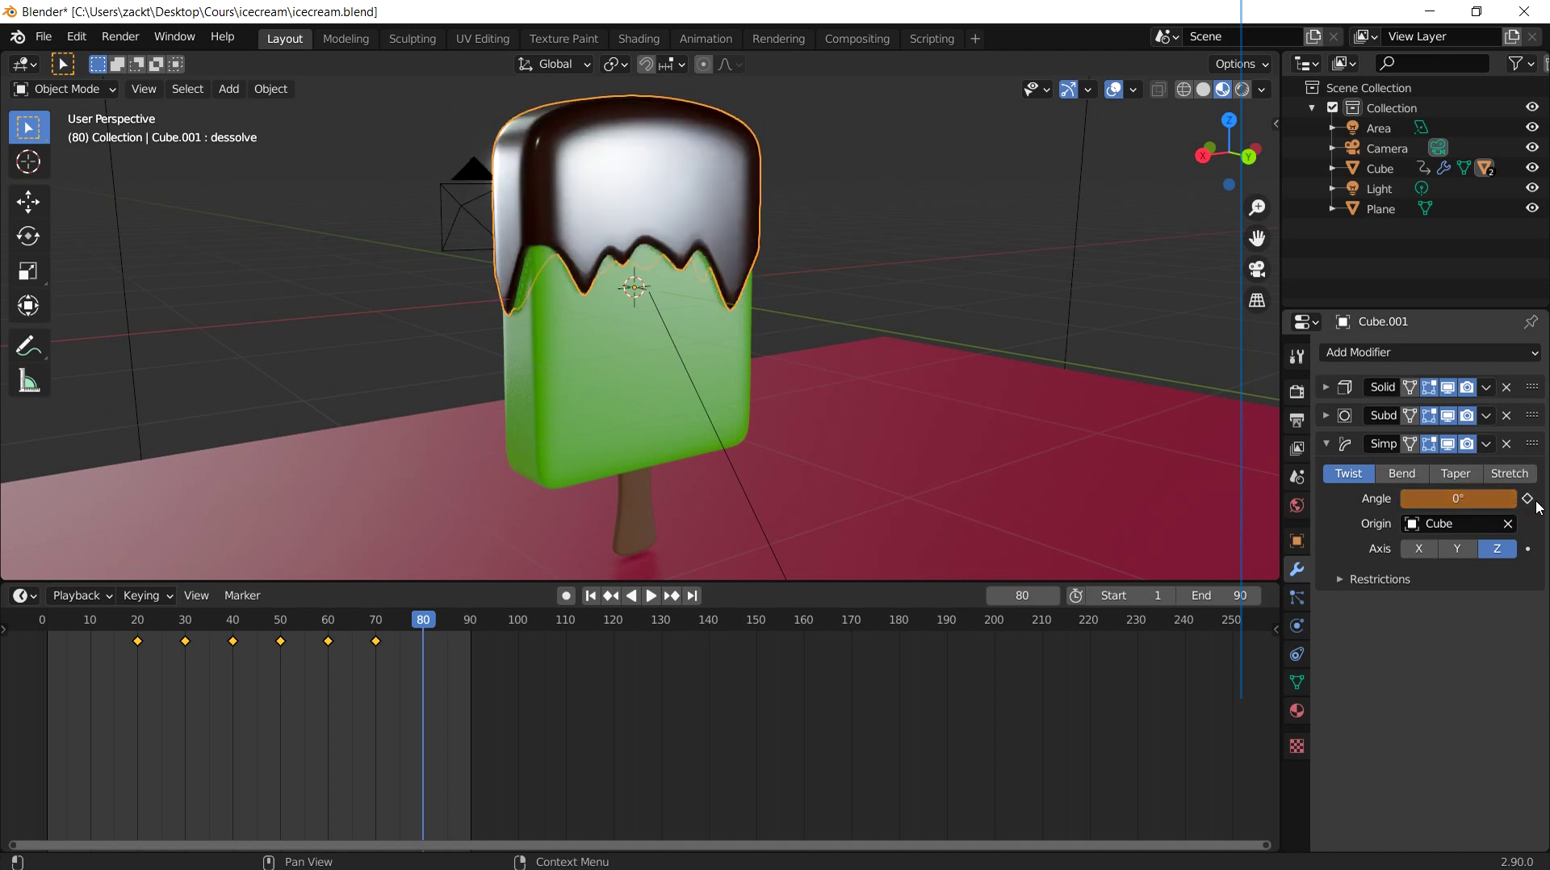
pyautogui.click(1527, 499)
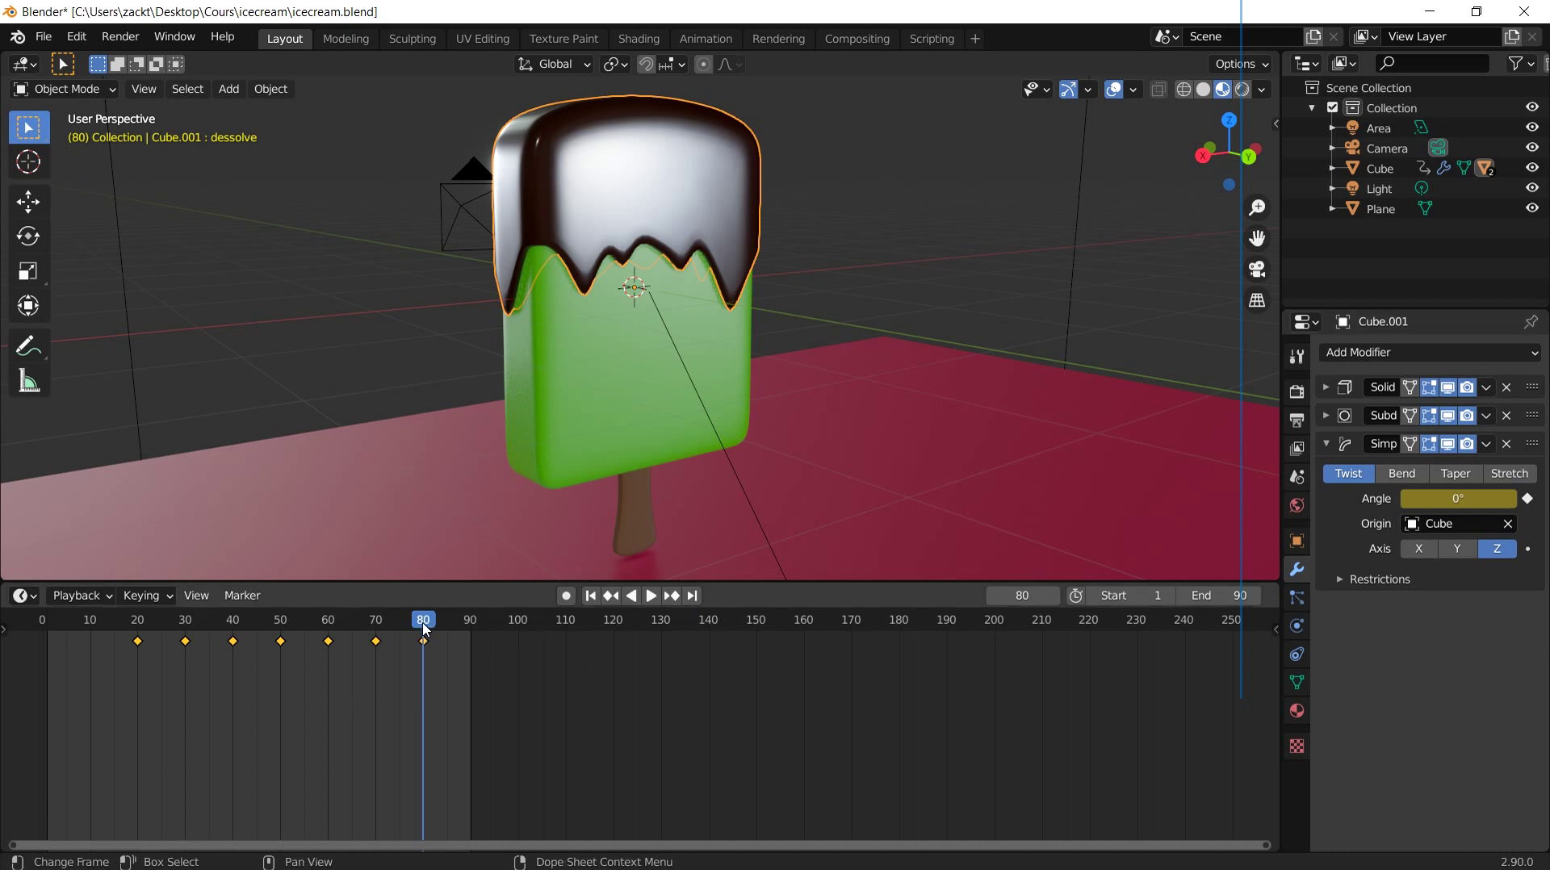
pyautogui.press('space')
pyautogui.press('space')
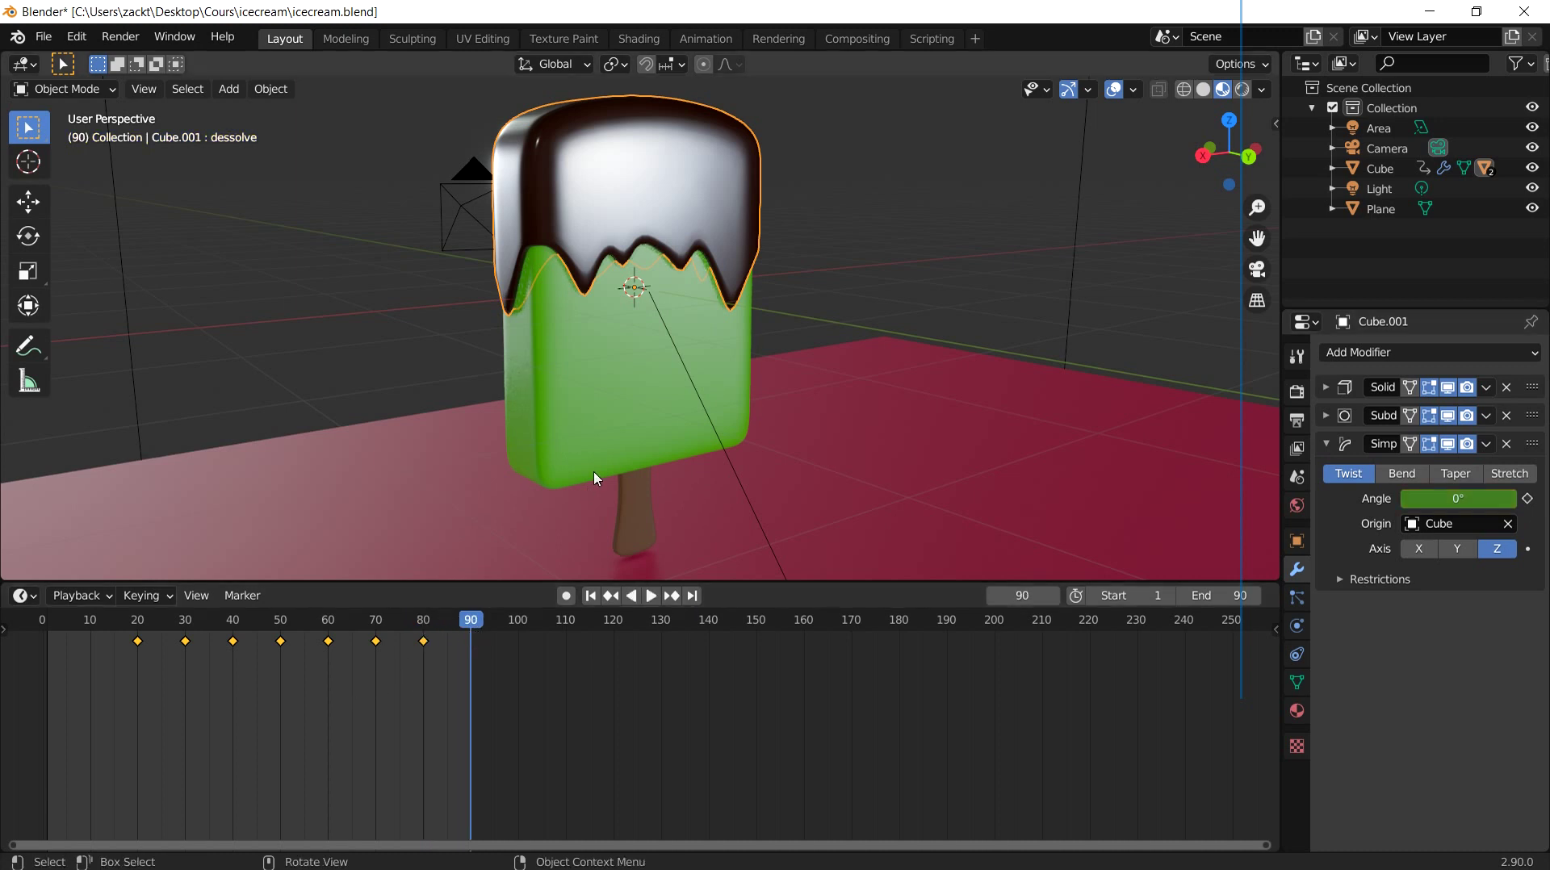
pyautogui.press('KP_1')
pyautogui.moveTo(453, 652); pyautogui.dragTo(430, 637)
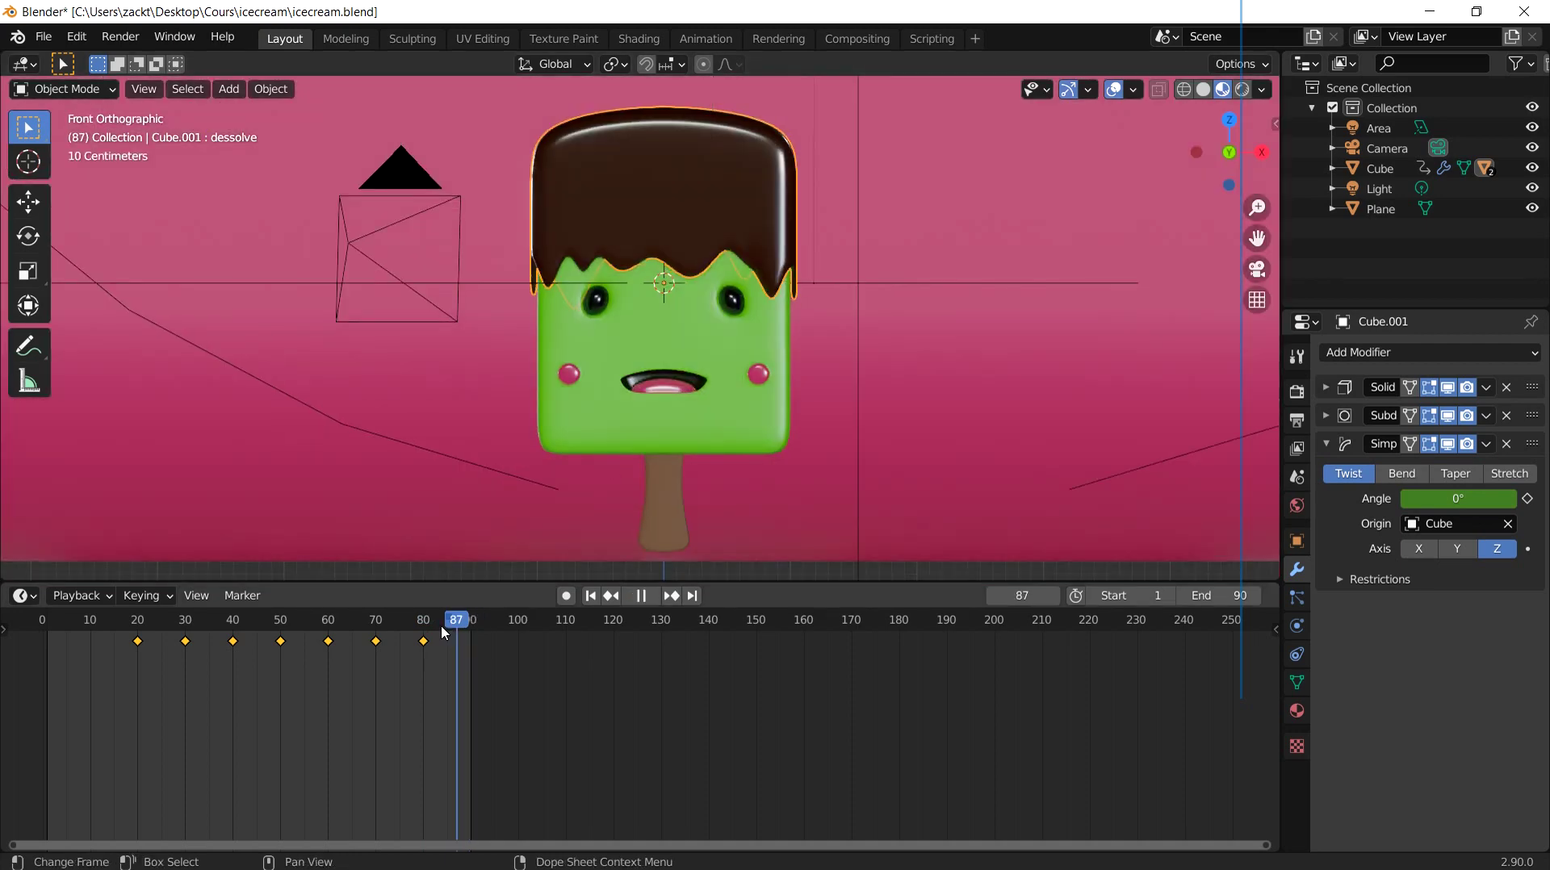
# Step: Select the popsicle body and key the sad shape key at 0 on frame 80
pyautogui.press('Left')
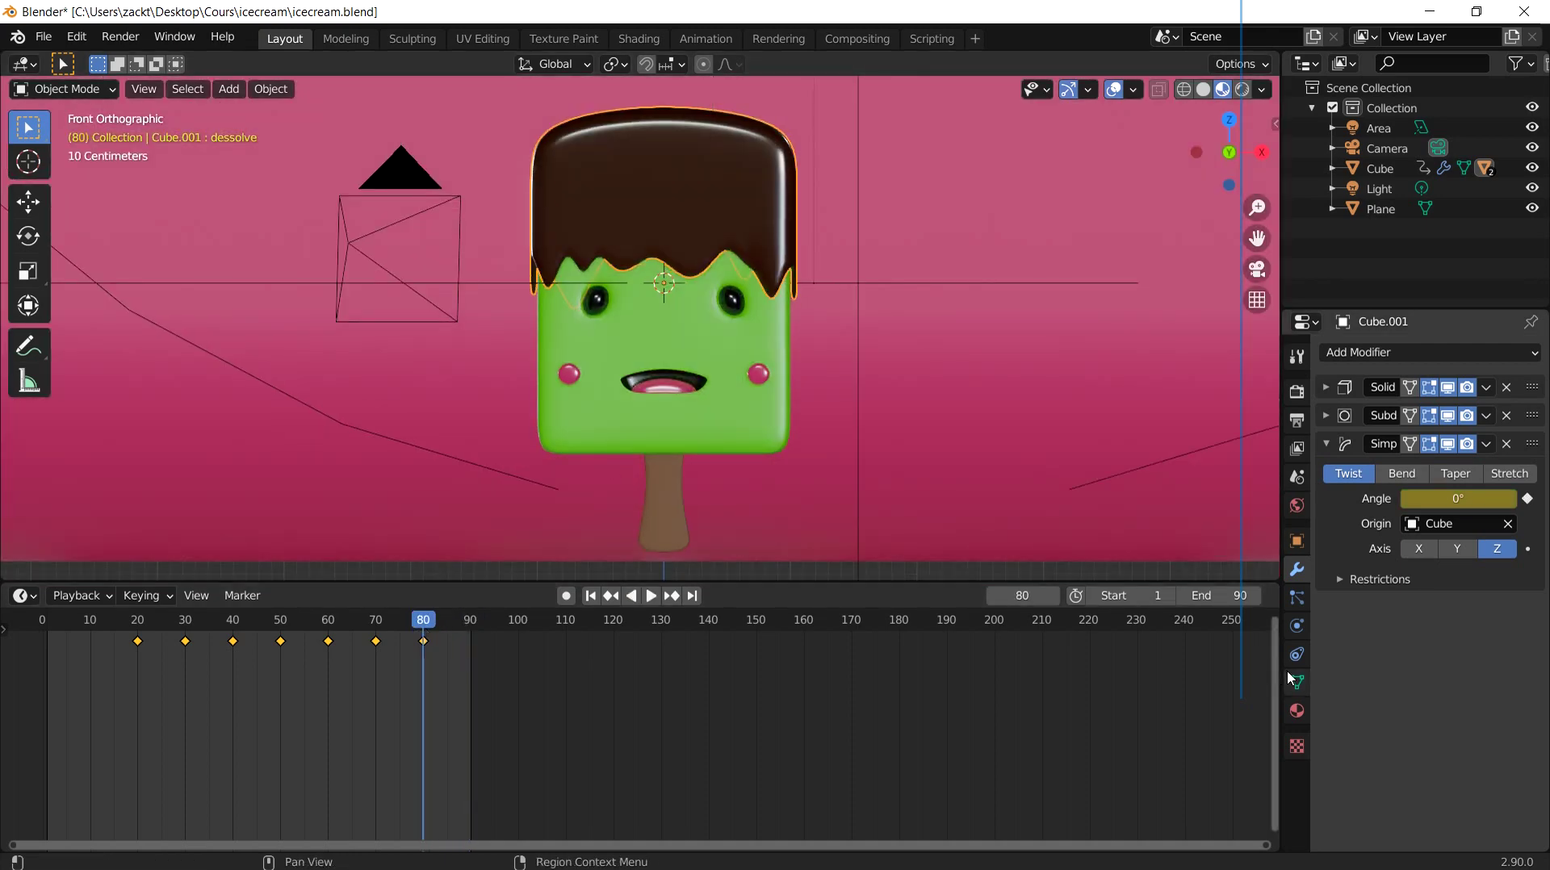
pyautogui.click(1296, 683)
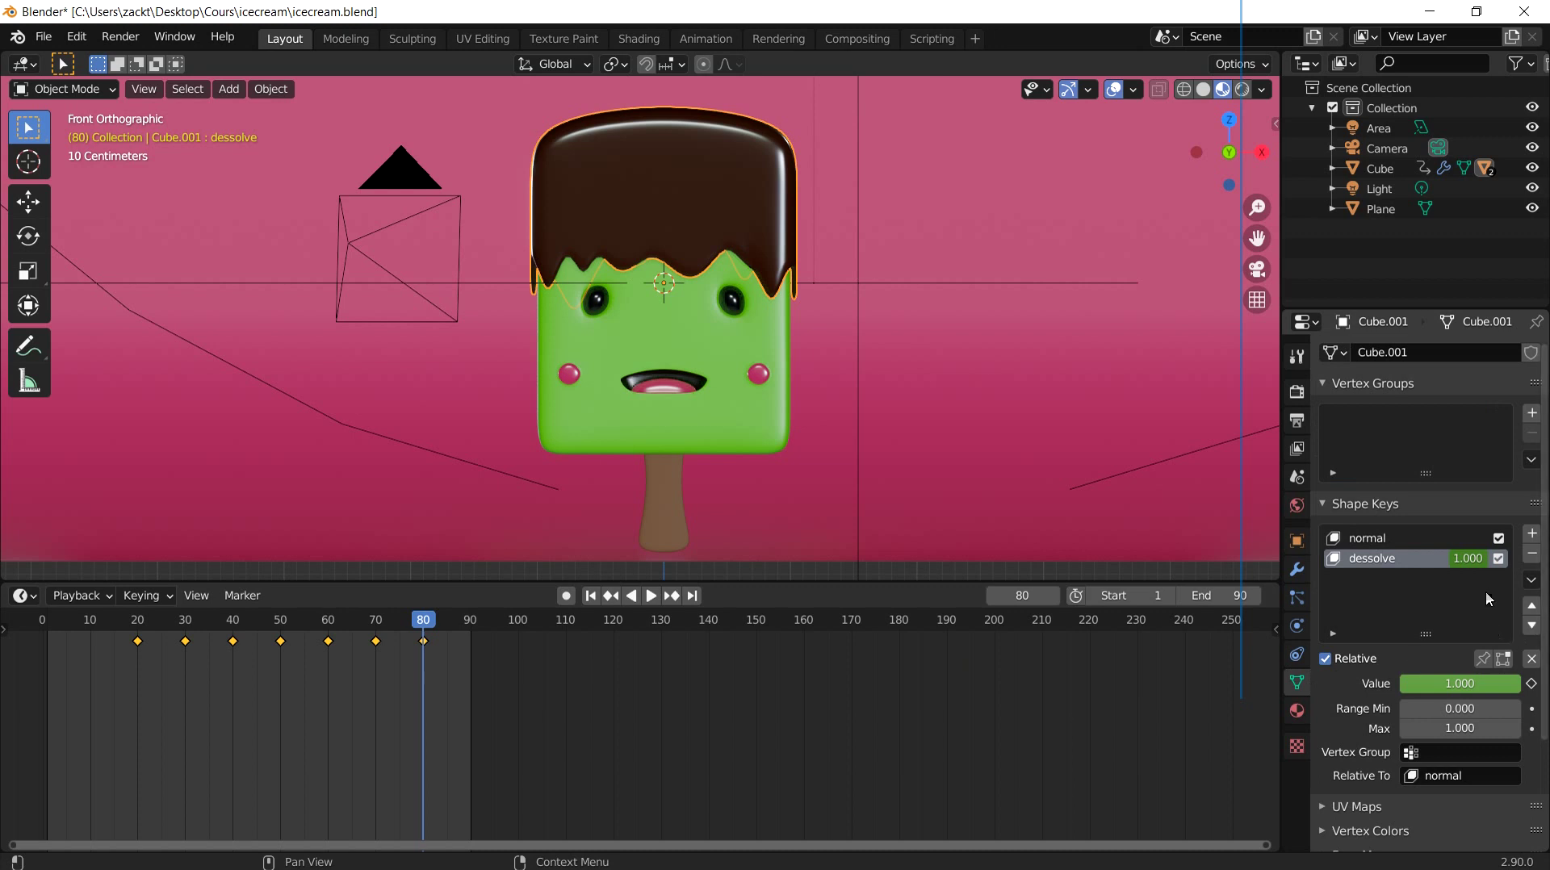
pyautogui.click(709, 416)
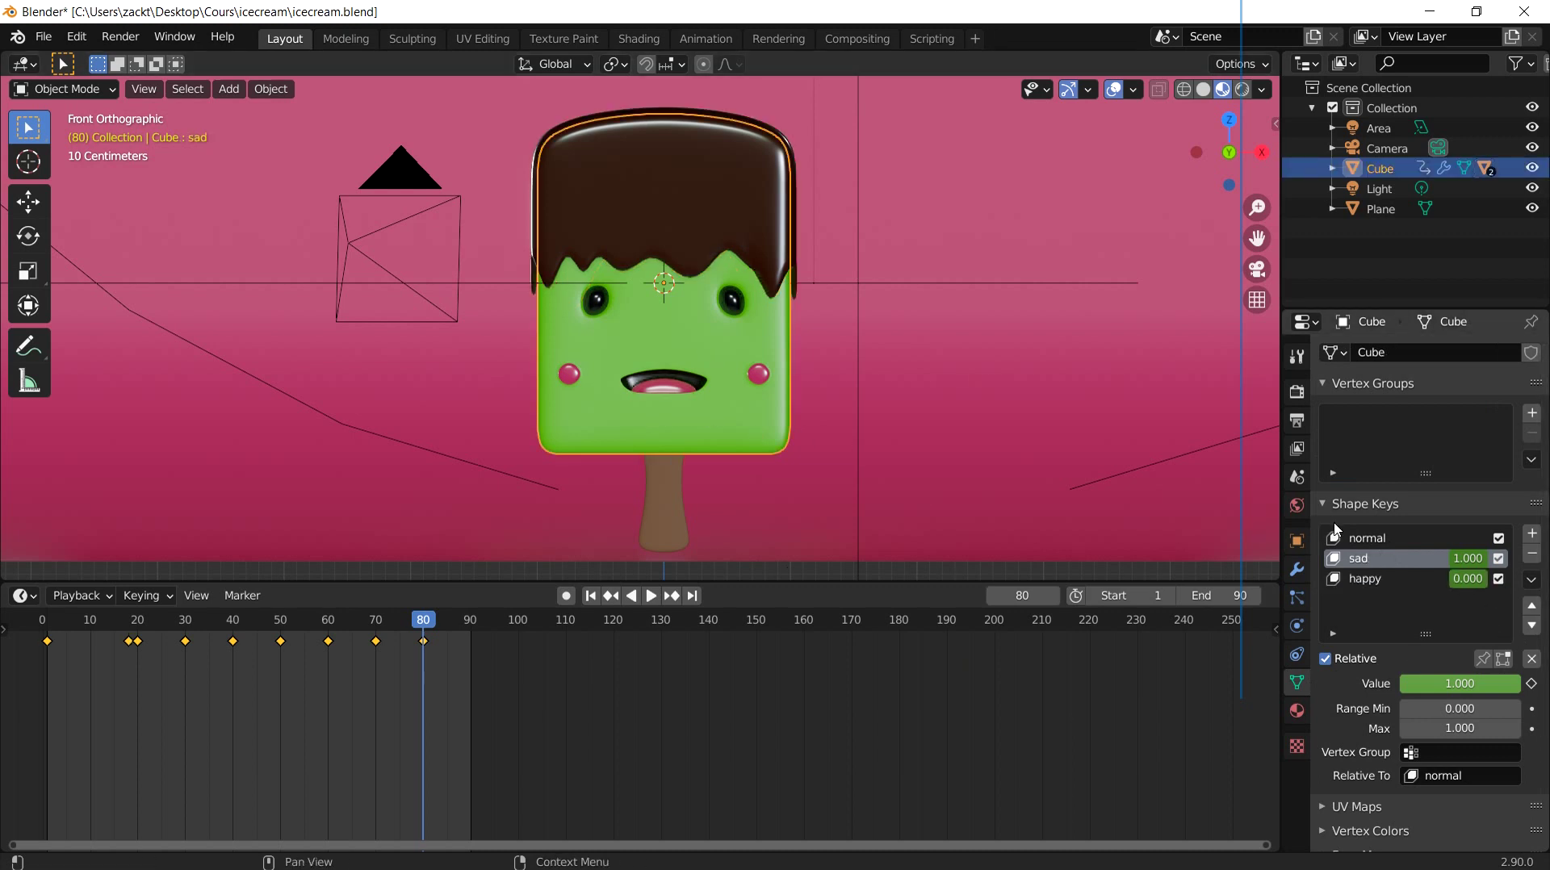
pyautogui.moveTo(1463, 684); pyautogui.dragTo(1353, 709)
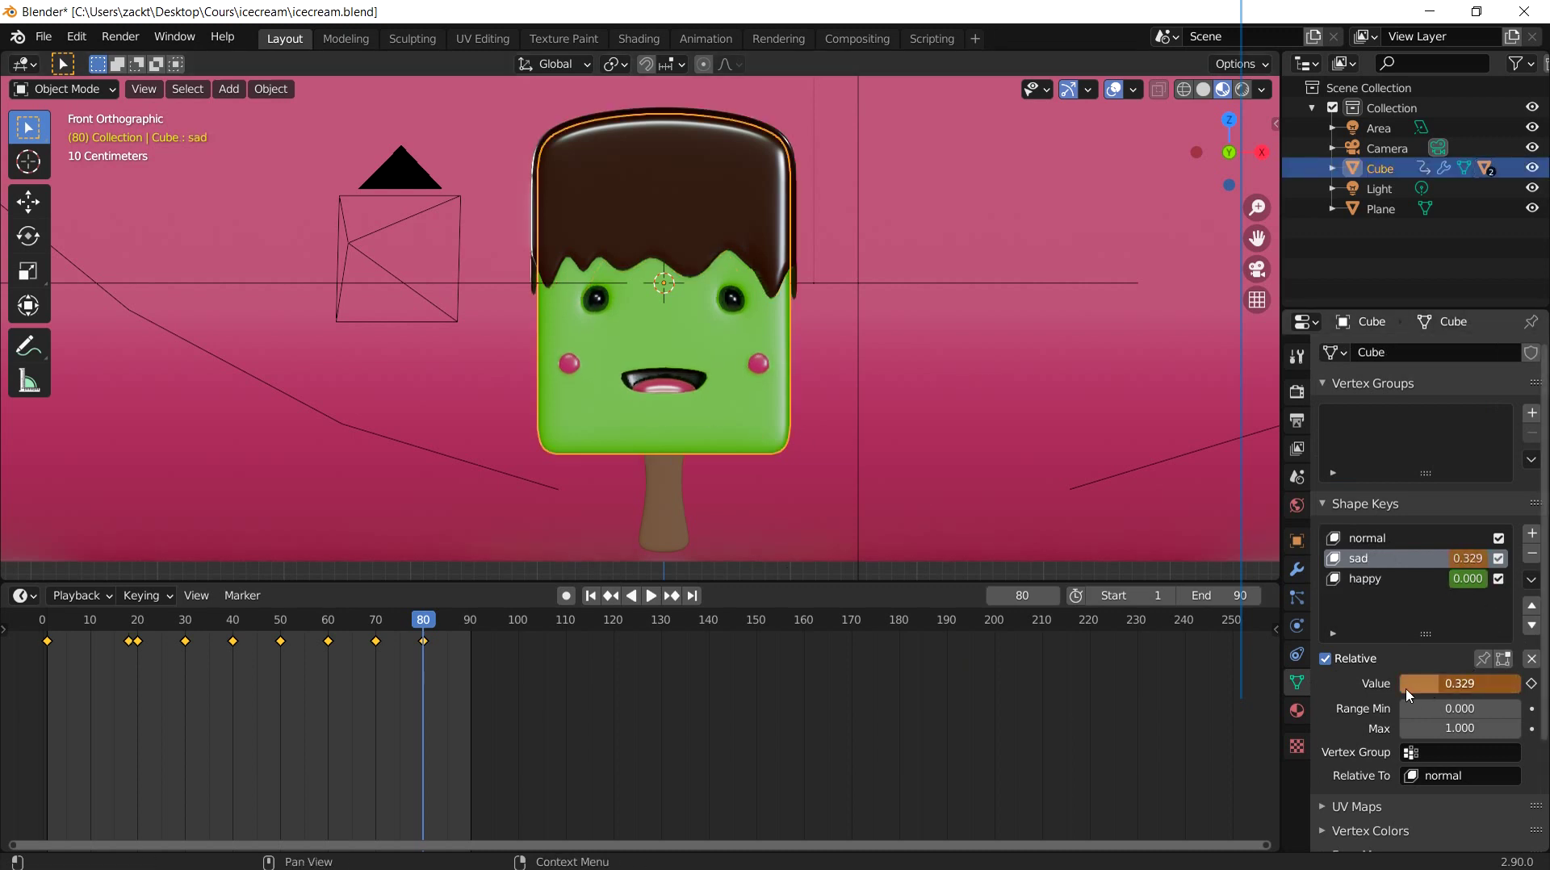
pyautogui.click(1531, 683)
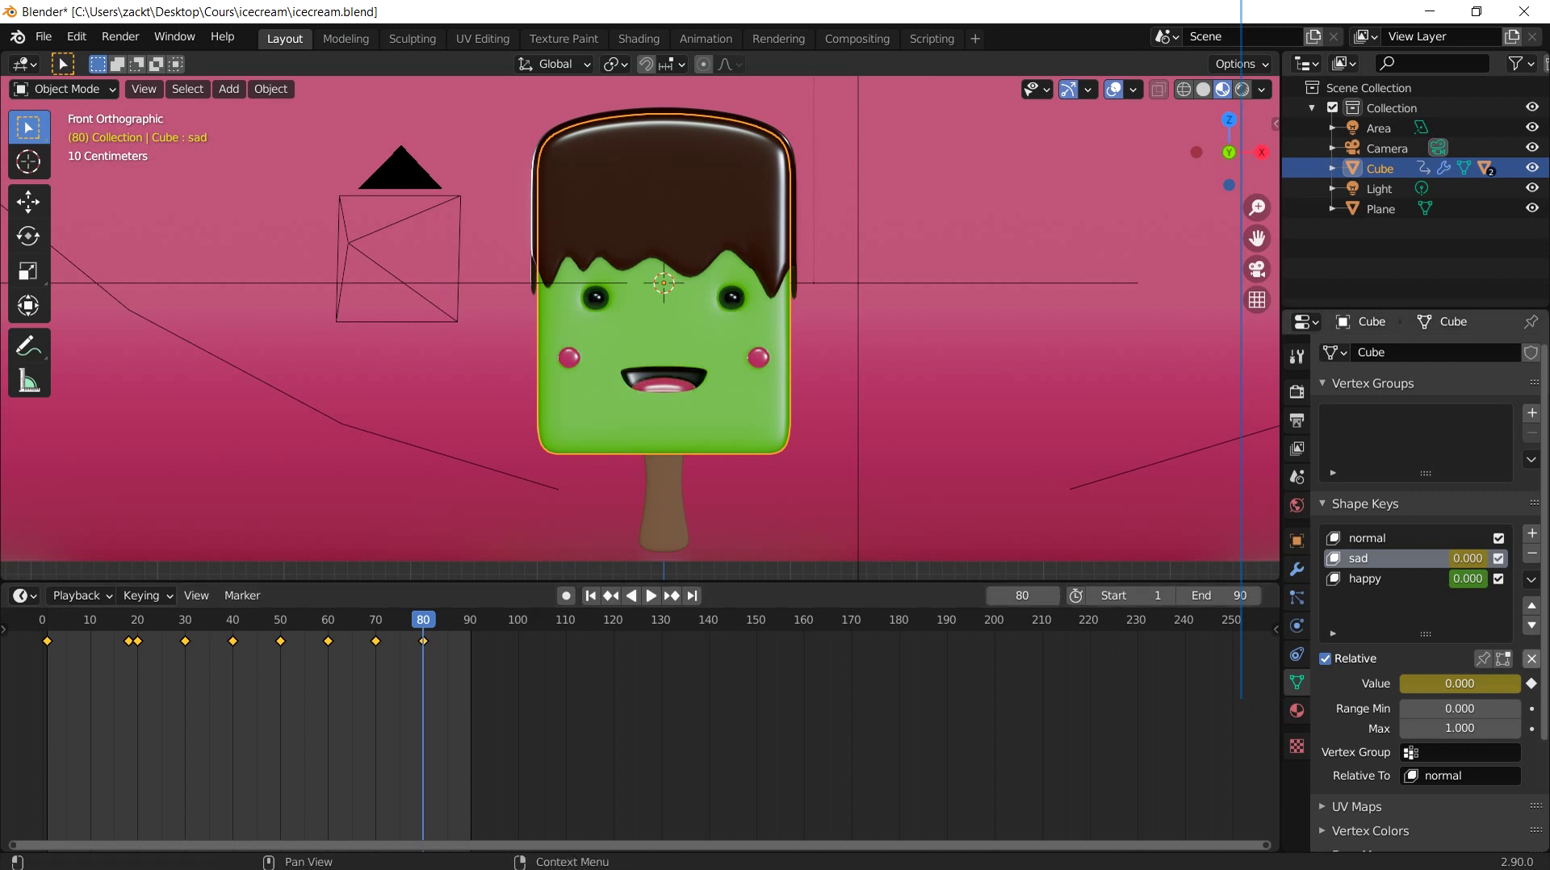
# Step: Make the happy shape key active and key its value at 1 on frame 90
pyautogui.click(1406, 539)
pyautogui.click(1403, 559)
pyautogui.click(1399, 579)
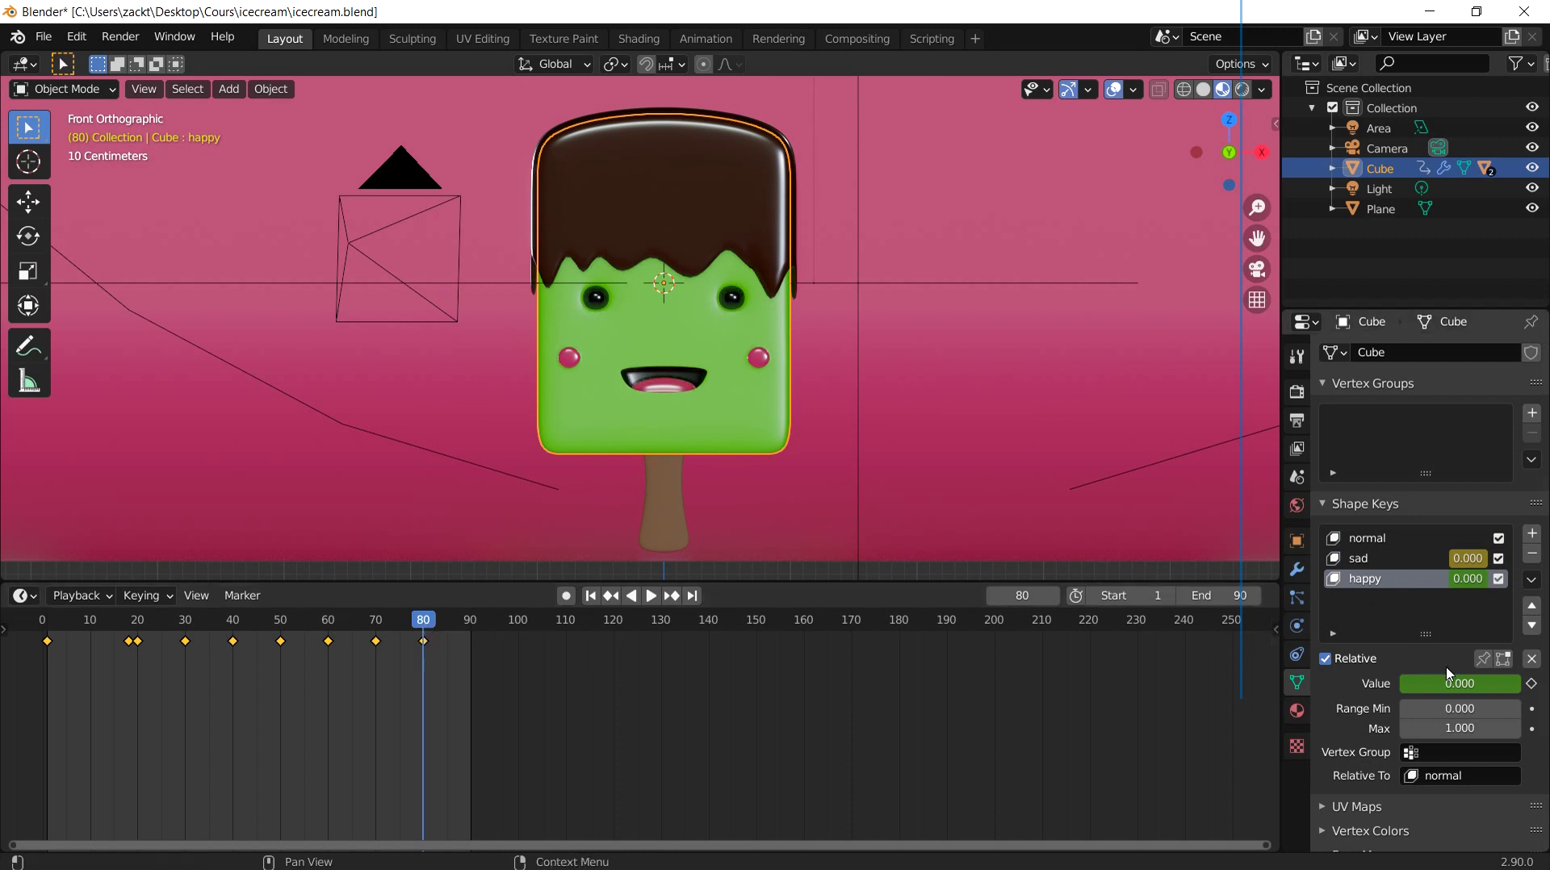
pyautogui.moveTo(429, 628); pyautogui.dragTo(473, 637)
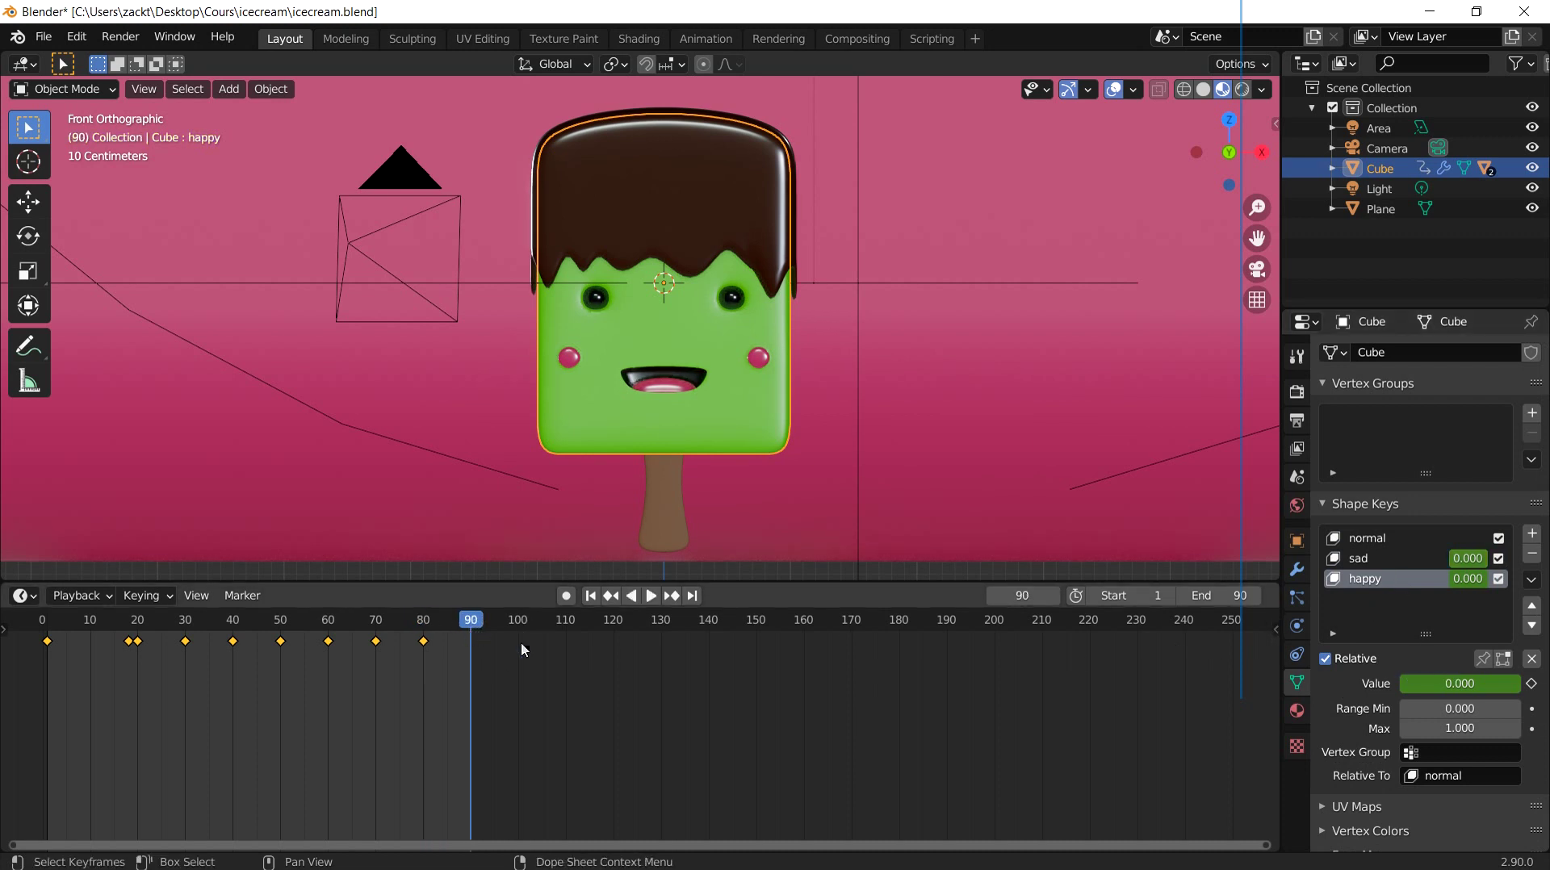
pyautogui.doubleClick(1459, 684)
pyautogui.write('1')
pyautogui.press('Return')
pyautogui.press('i')
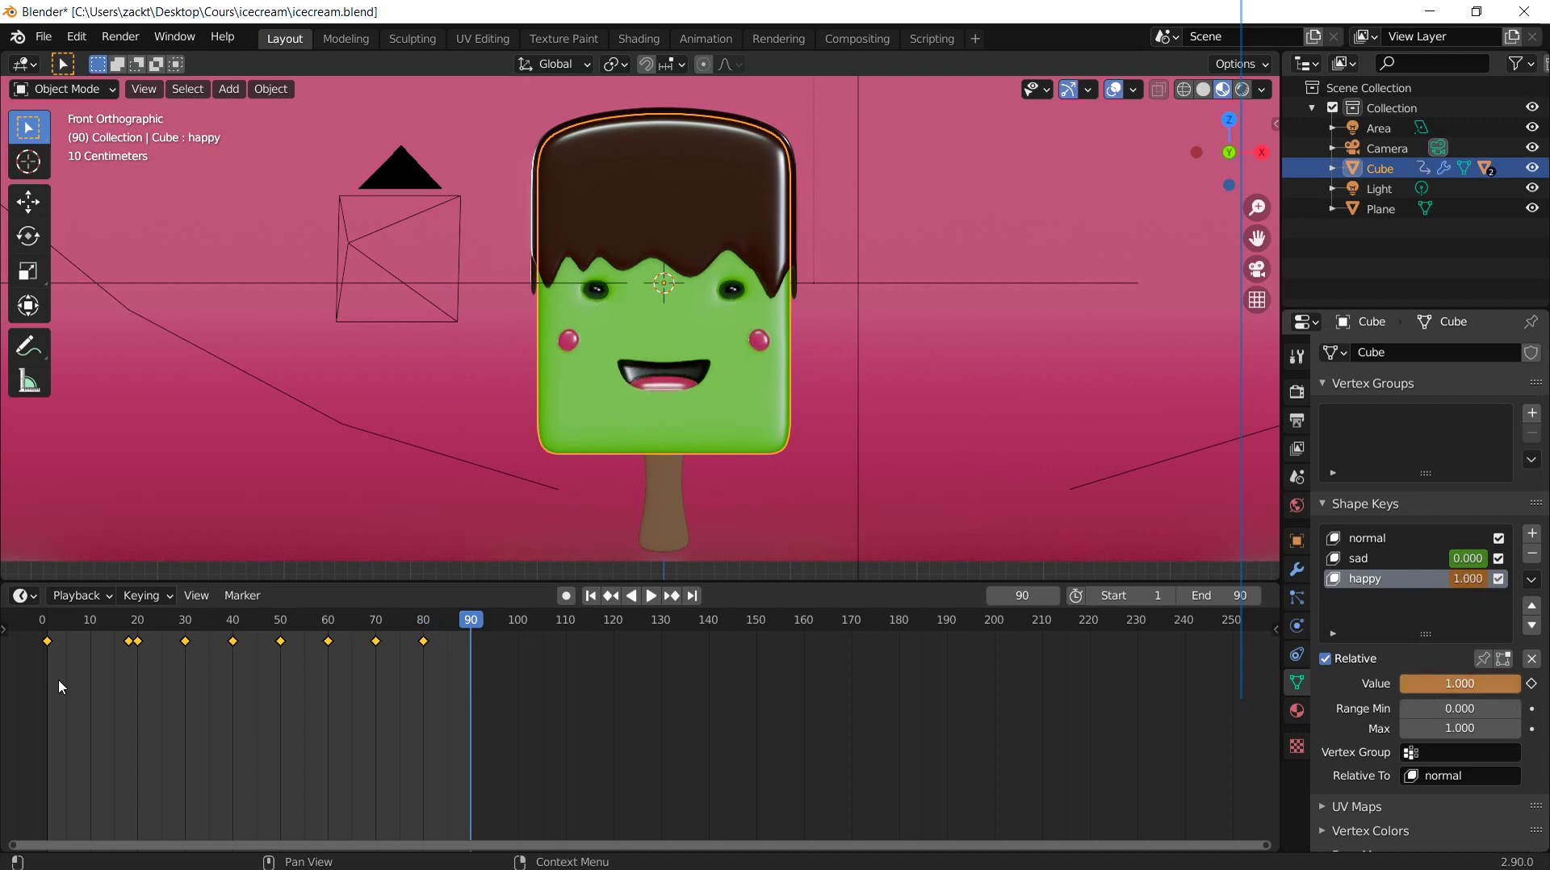
pyautogui.click(1532, 685)
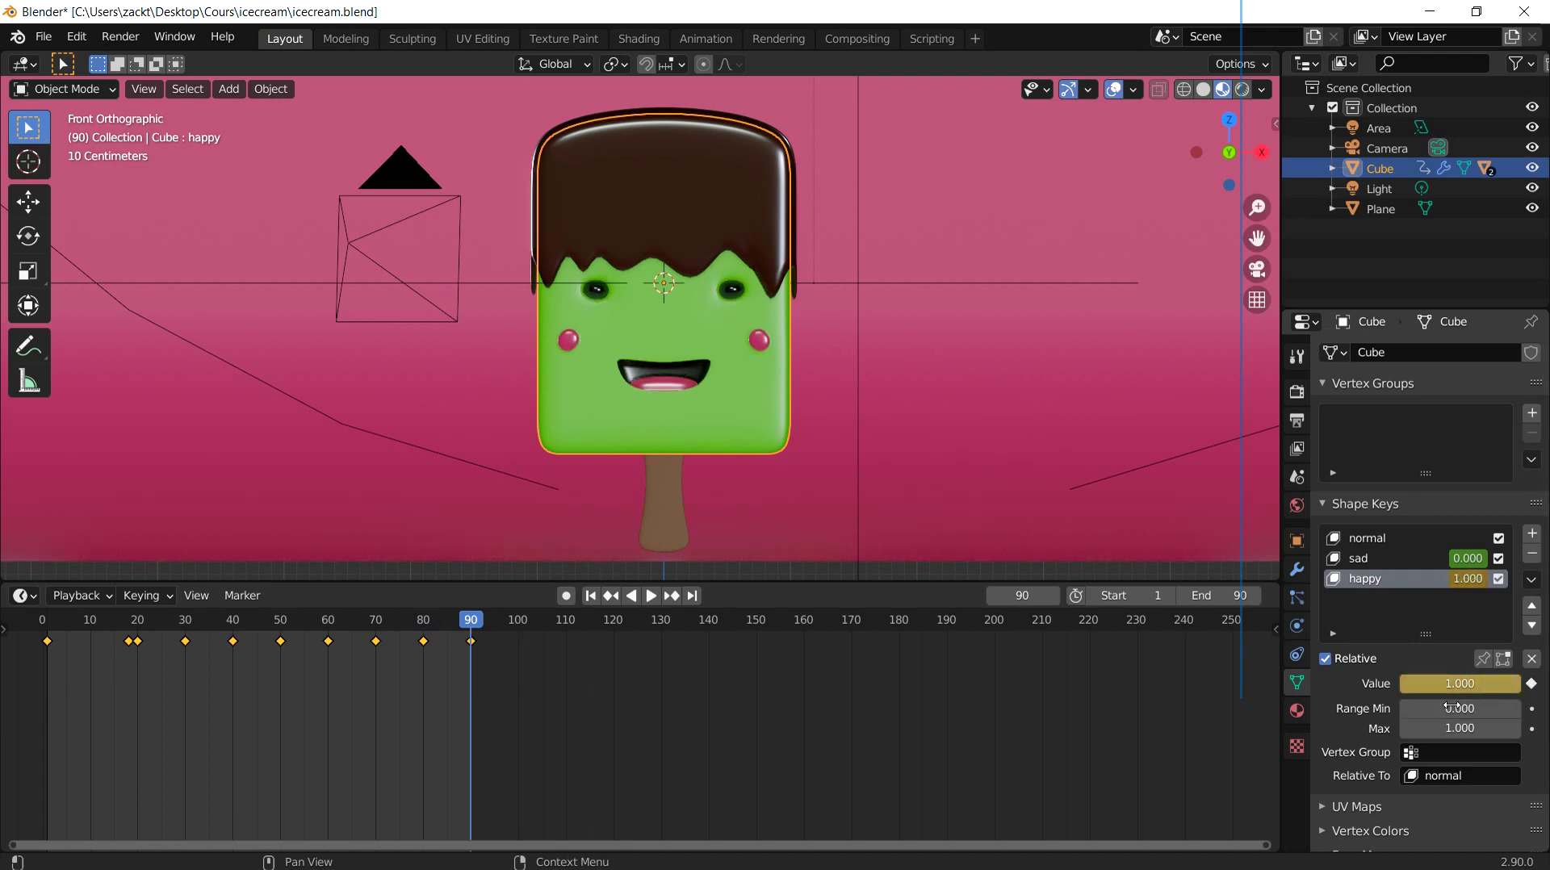
pyautogui.moveTo(715, 402)
pyautogui.mouseDown(button='middle')
pyautogui.moveTo(826, 427)
pyautogui.moveTo(861, 415)
pyautogui.mouseUp(button='middle')
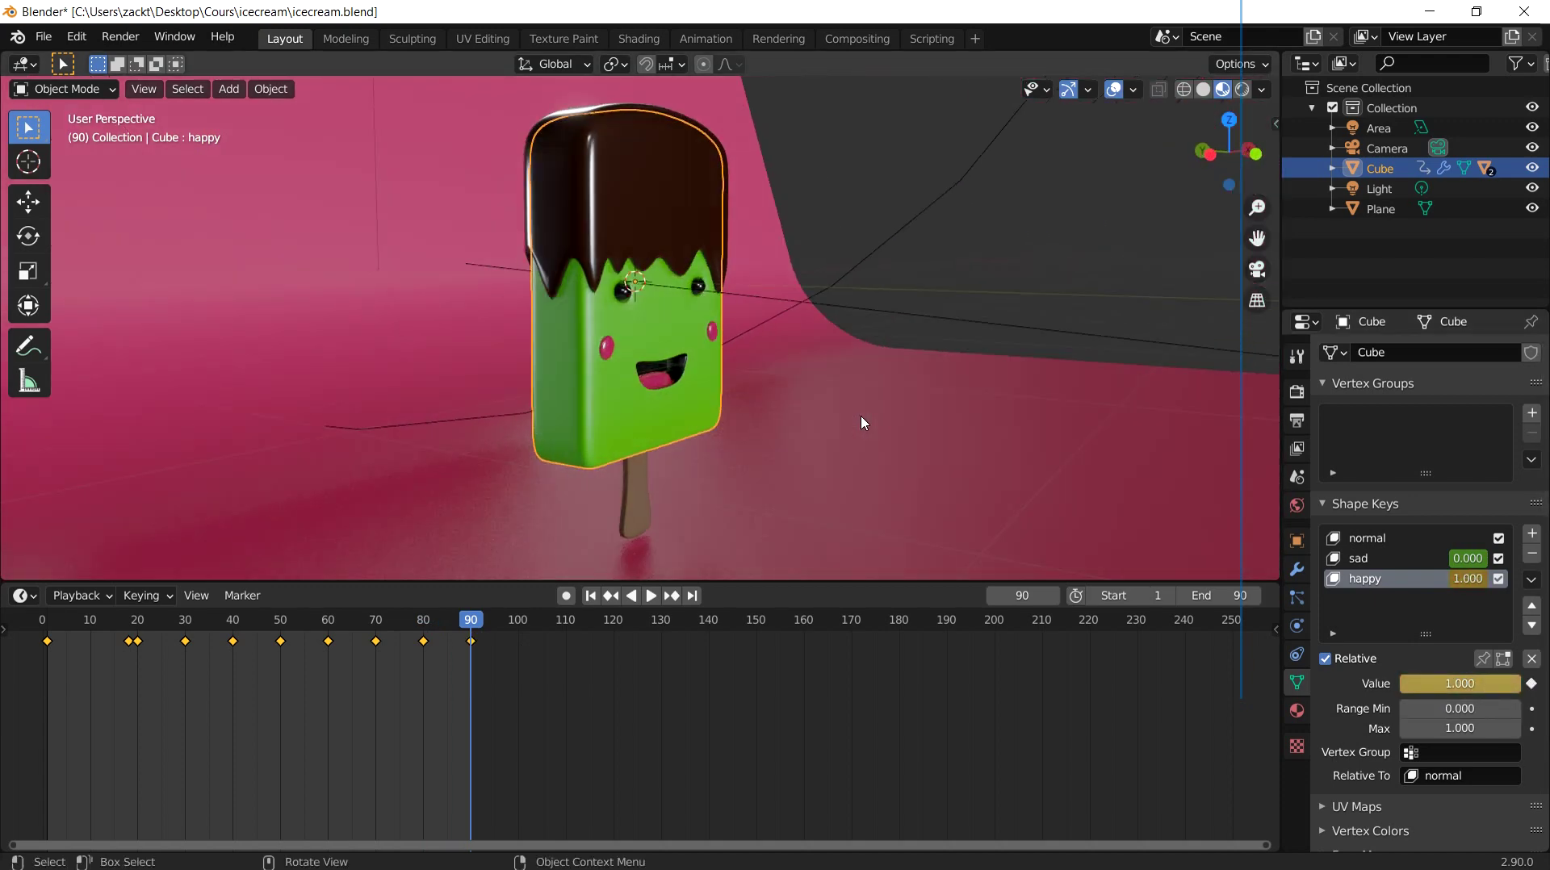
# Step: Look through the scene camera, recentre the popsicle and play the animation from frame 1
pyautogui.press('KP_0')
pyautogui.scroll(-1, 778, 353)
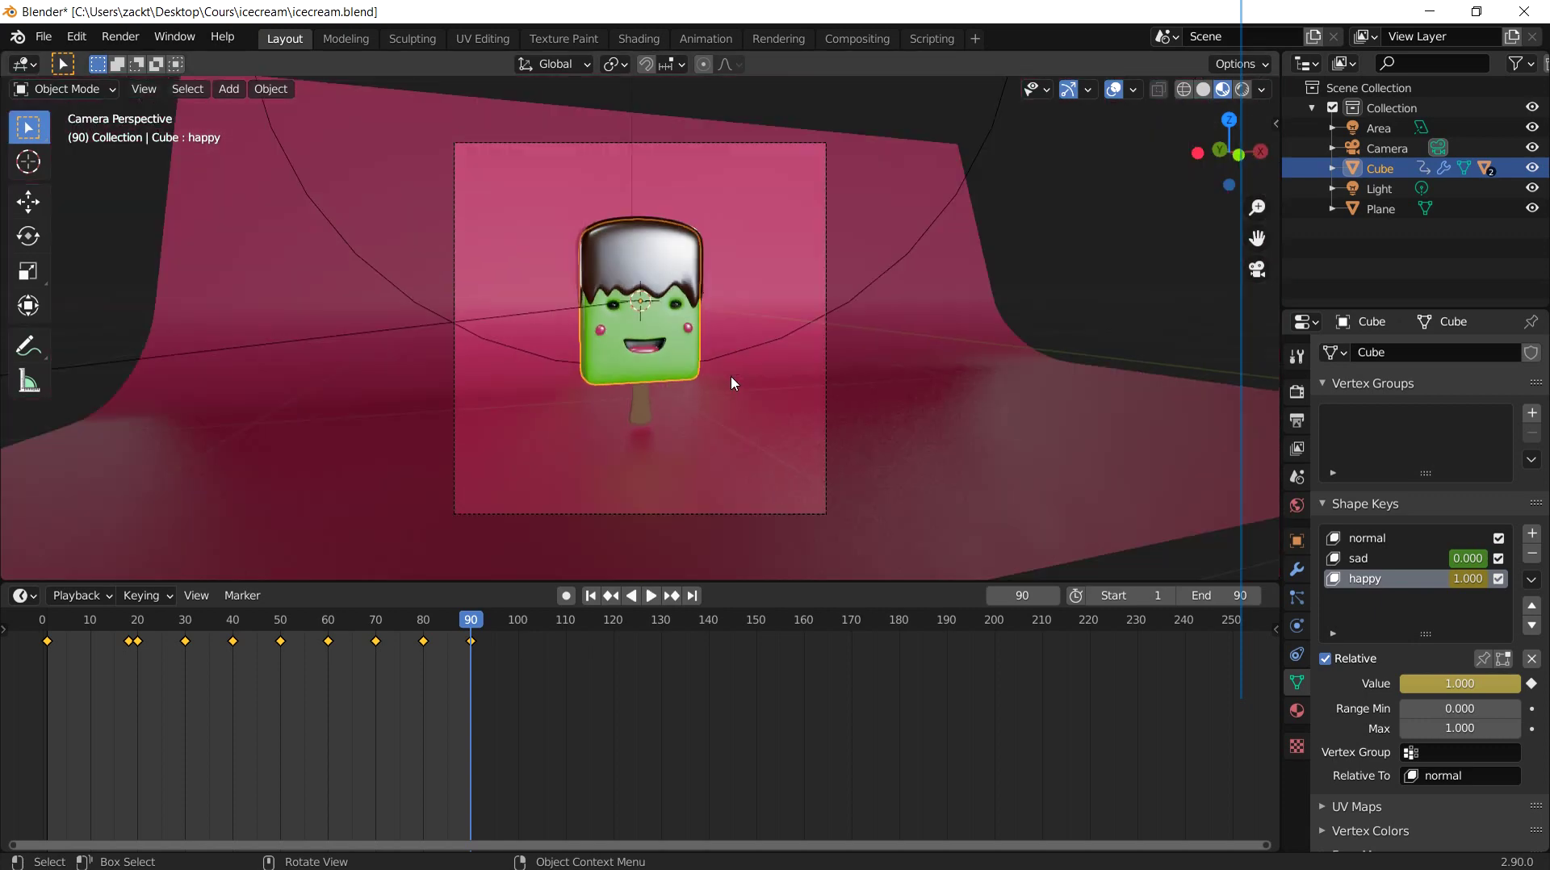
pyautogui.scroll(-1, 794, 307)
pyautogui.scroll(2, 724, 379)
pyautogui.moveTo(724, 379)
pyautogui.keyDown('shift'); pyautogui.mouseDown(button='middle')
pyautogui.moveTo(782, 371)
pyautogui.moveTo(782, 443)
pyautogui.mouseUp(button='middle'); pyautogui.keyUp('shift')
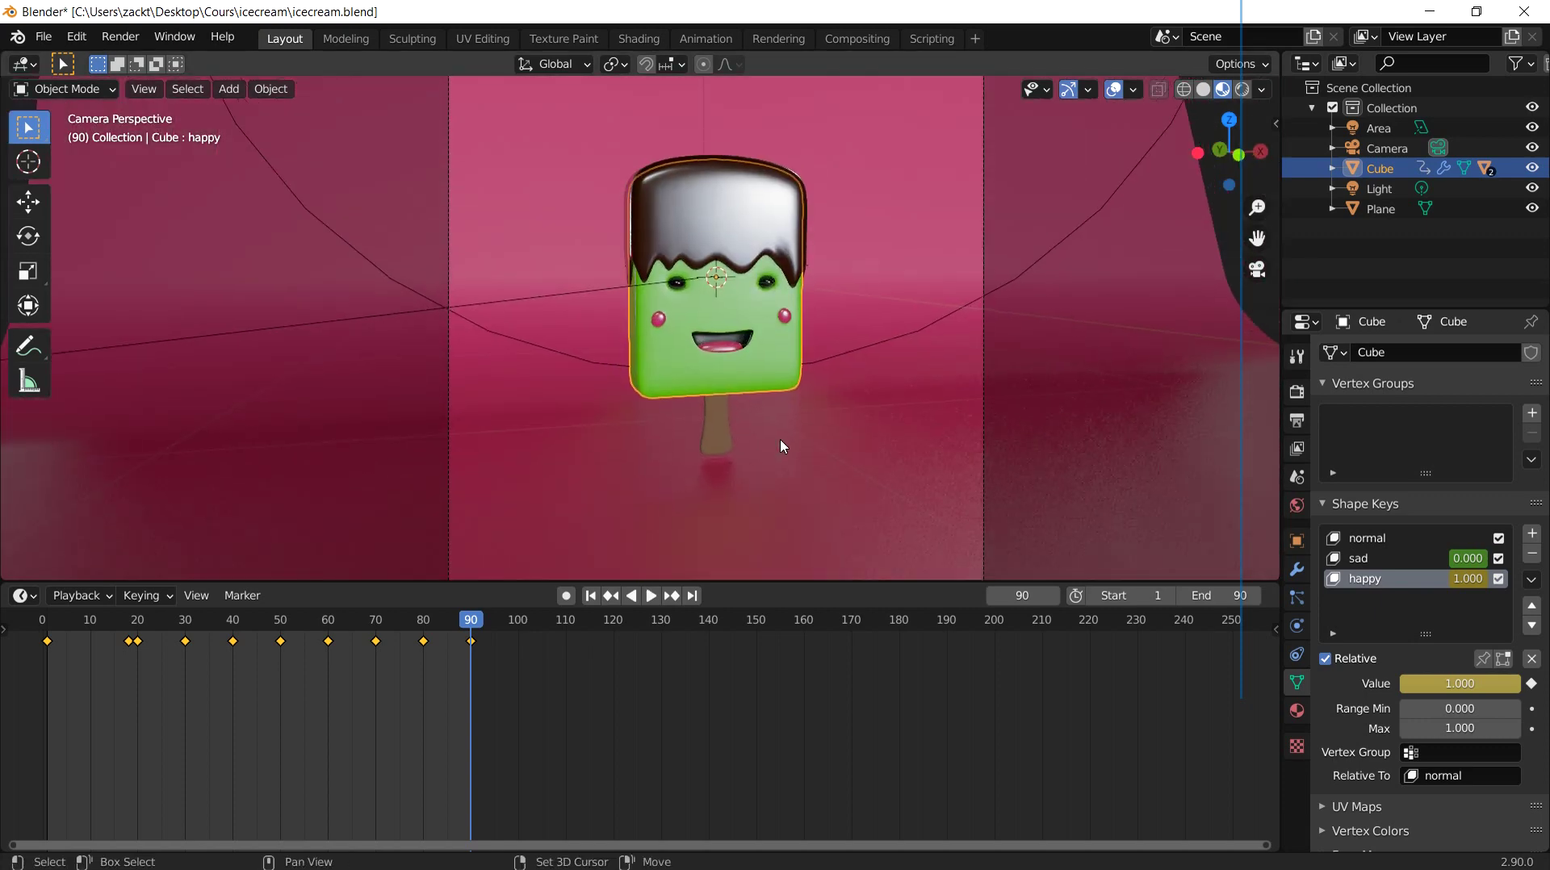
pyautogui.click(590, 597)
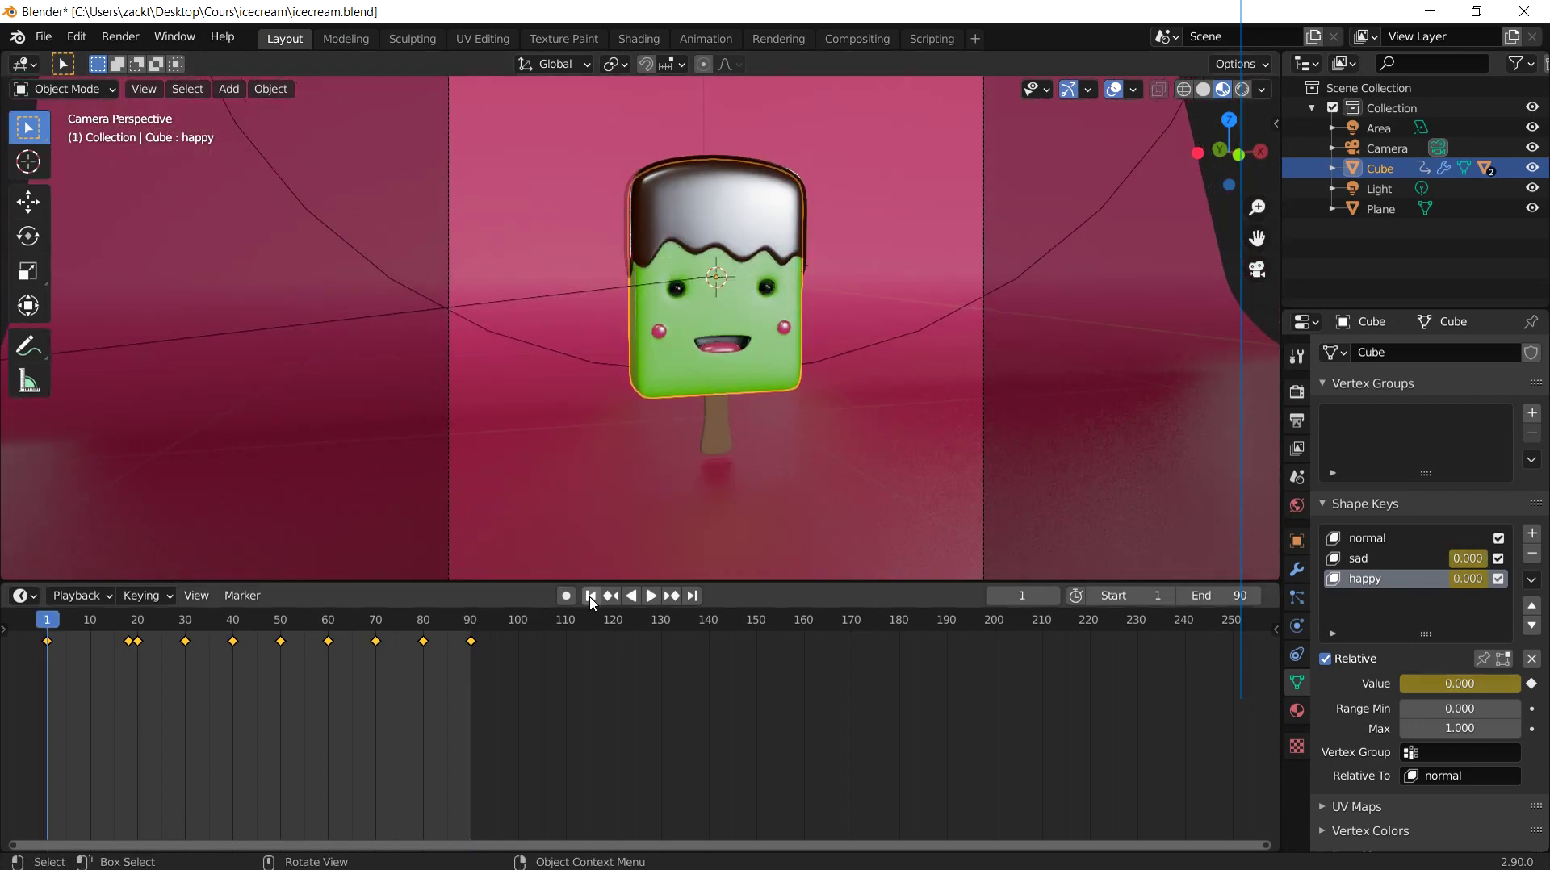
pyautogui.click(650, 596)
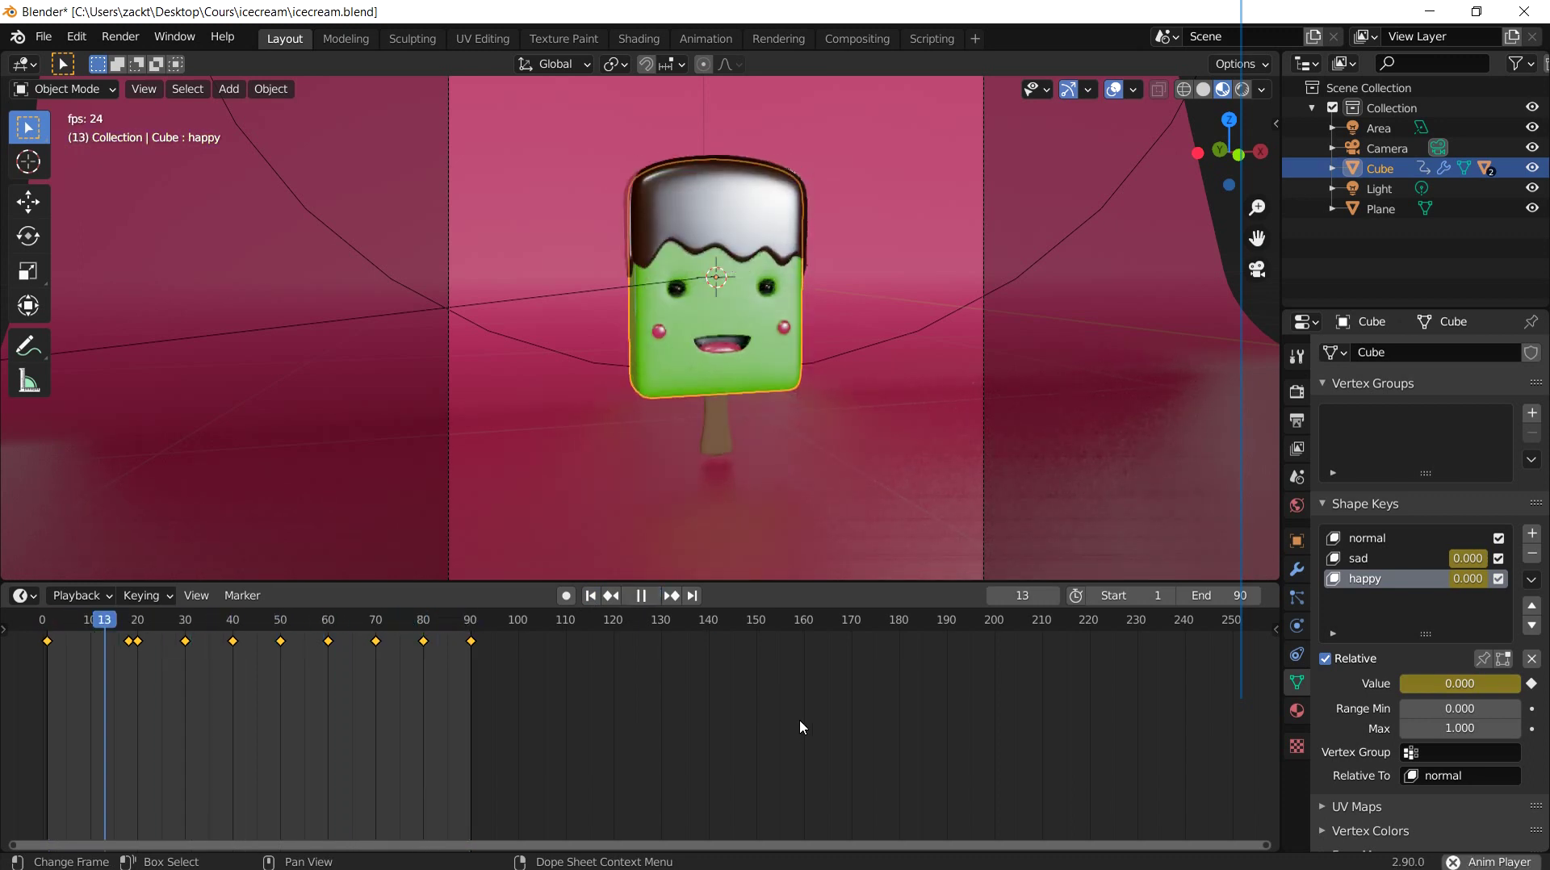
pyautogui.press('Escape')
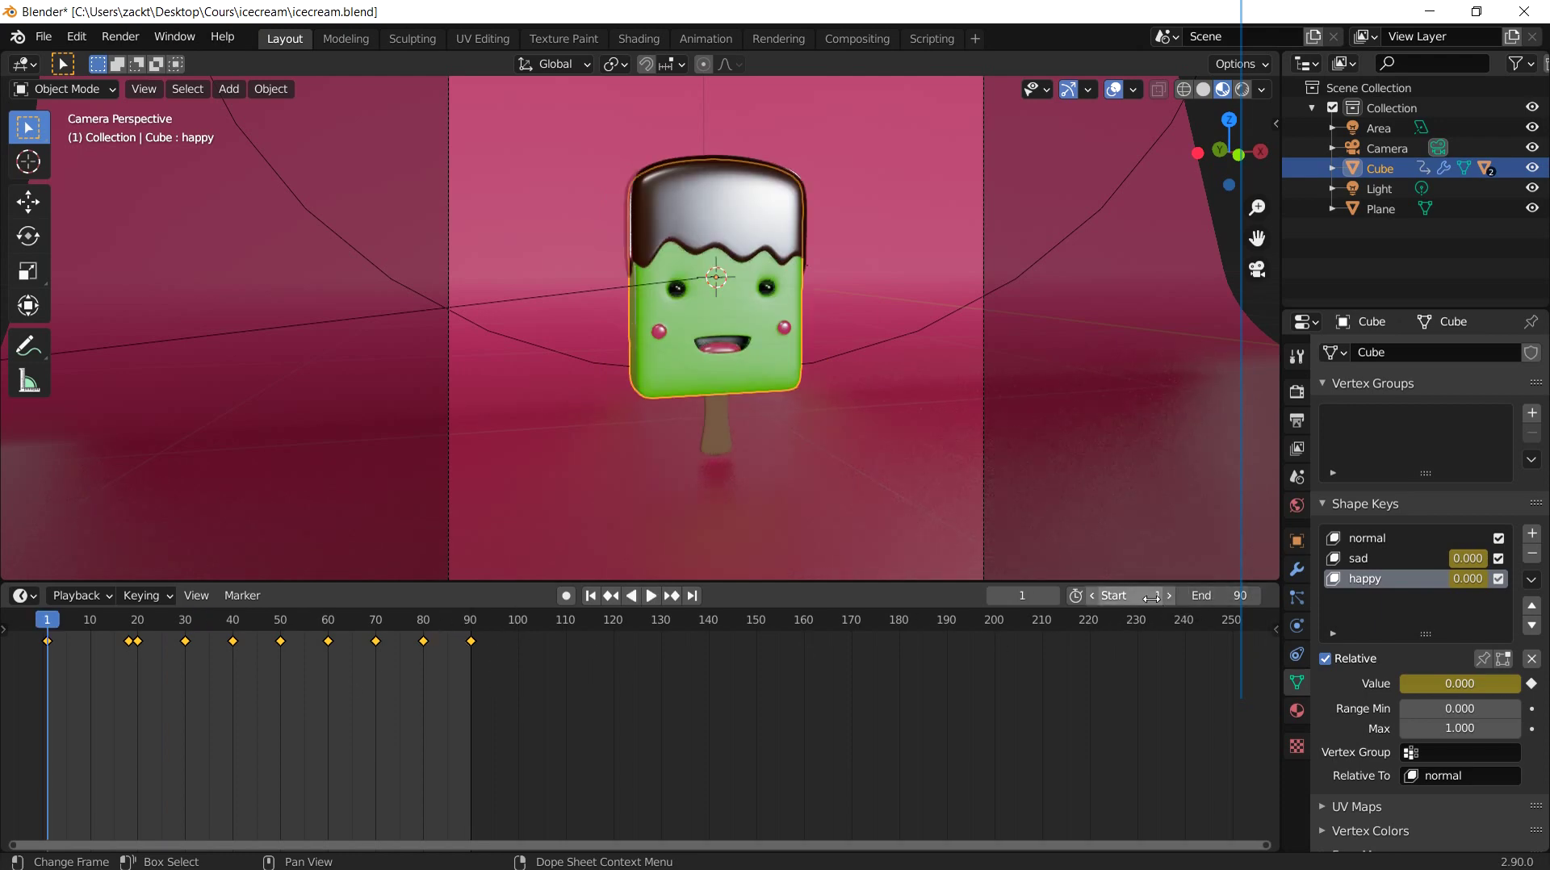
# Step: Change the animation's end frame to 100 and play it again
pyautogui.click(1213, 598)
pyautogui.write('100')
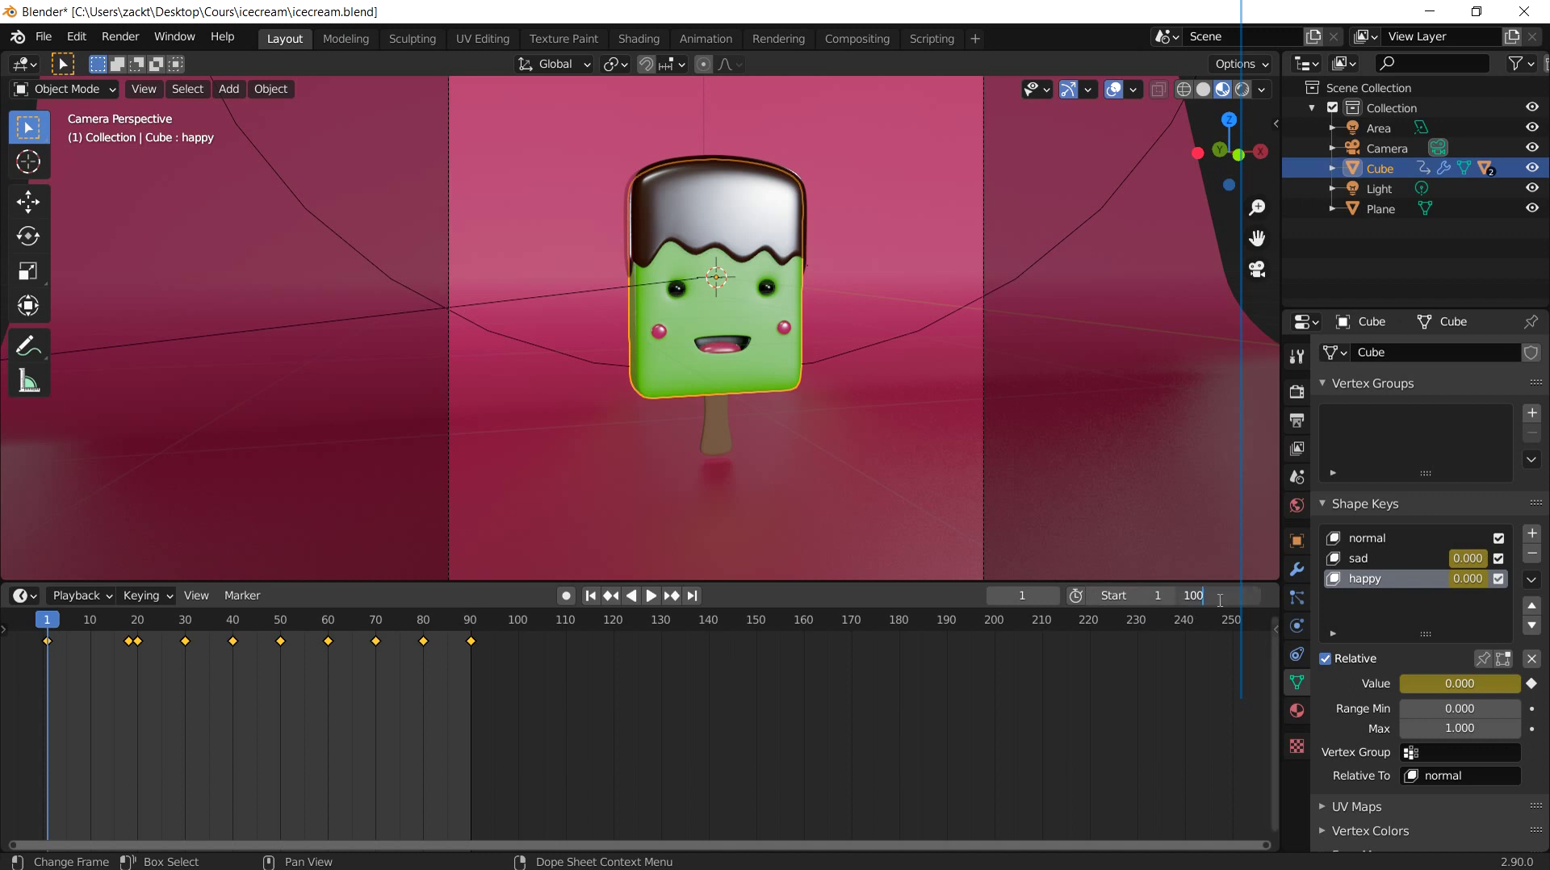
pyautogui.press('Return')
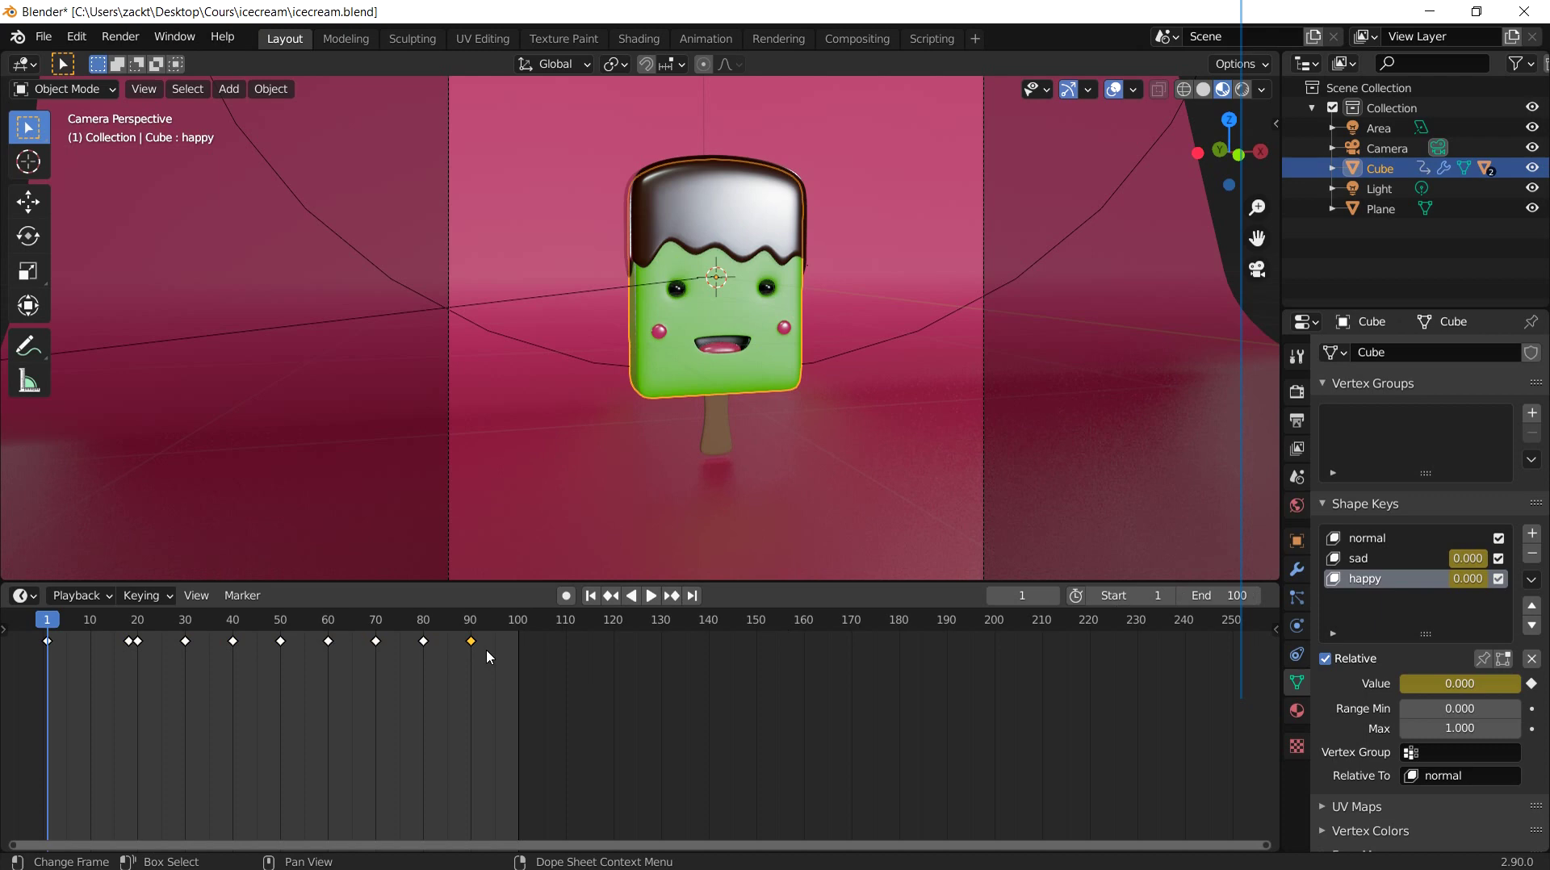
pyautogui.click(649, 597)
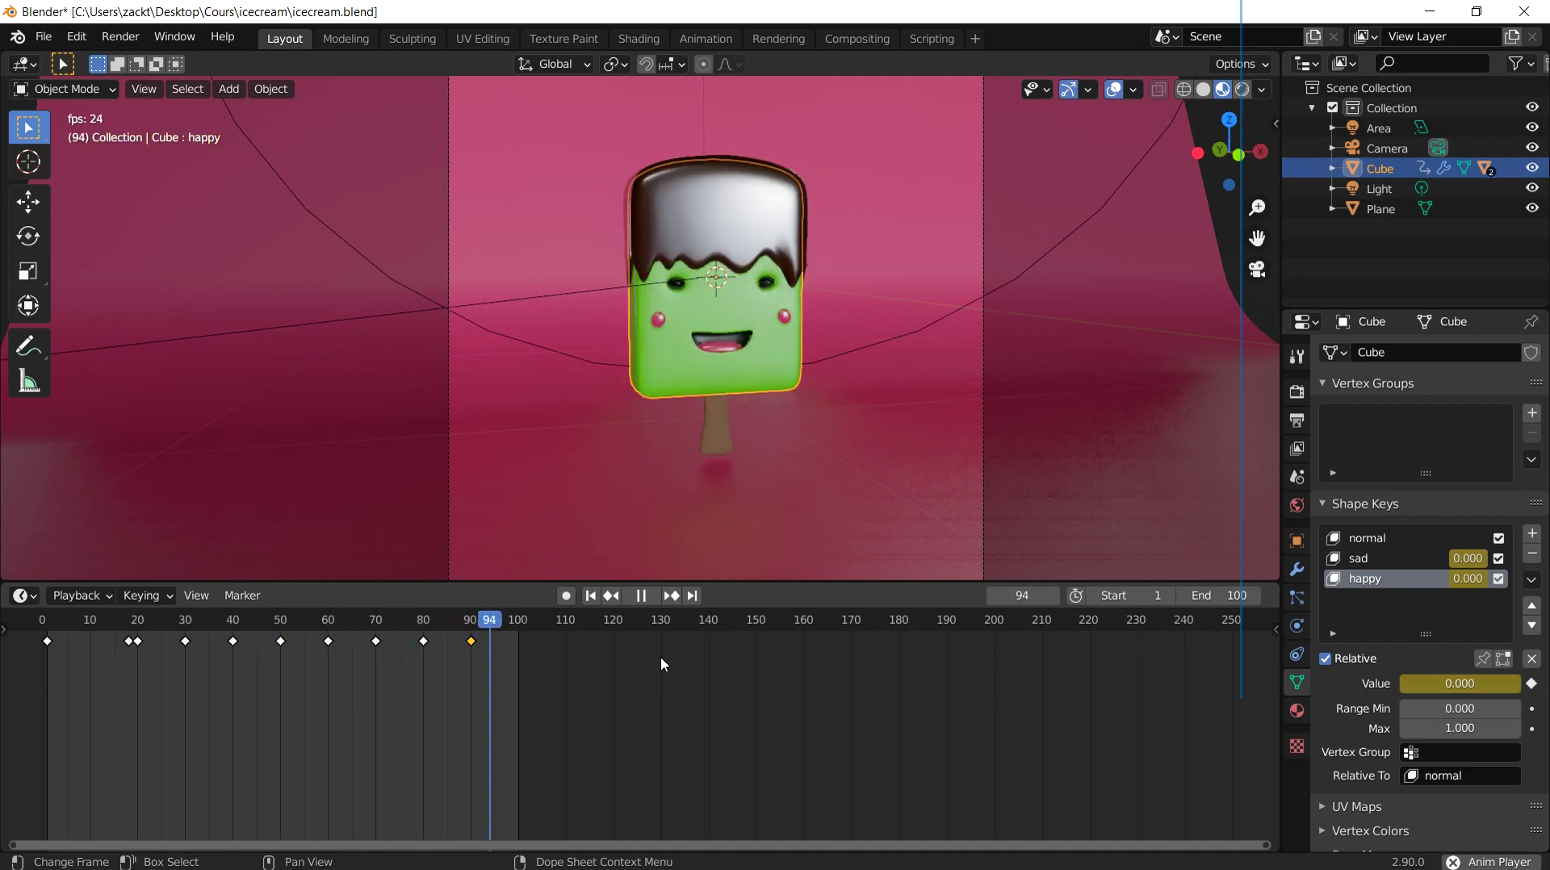
# Step: Stop playback, scrub to frame 80 and make the happy shape key active
pyautogui.press('space')
pyautogui.click(261, 642)
pyautogui.moveTo(284, 644); pyautogui.dragTo(428, 648)
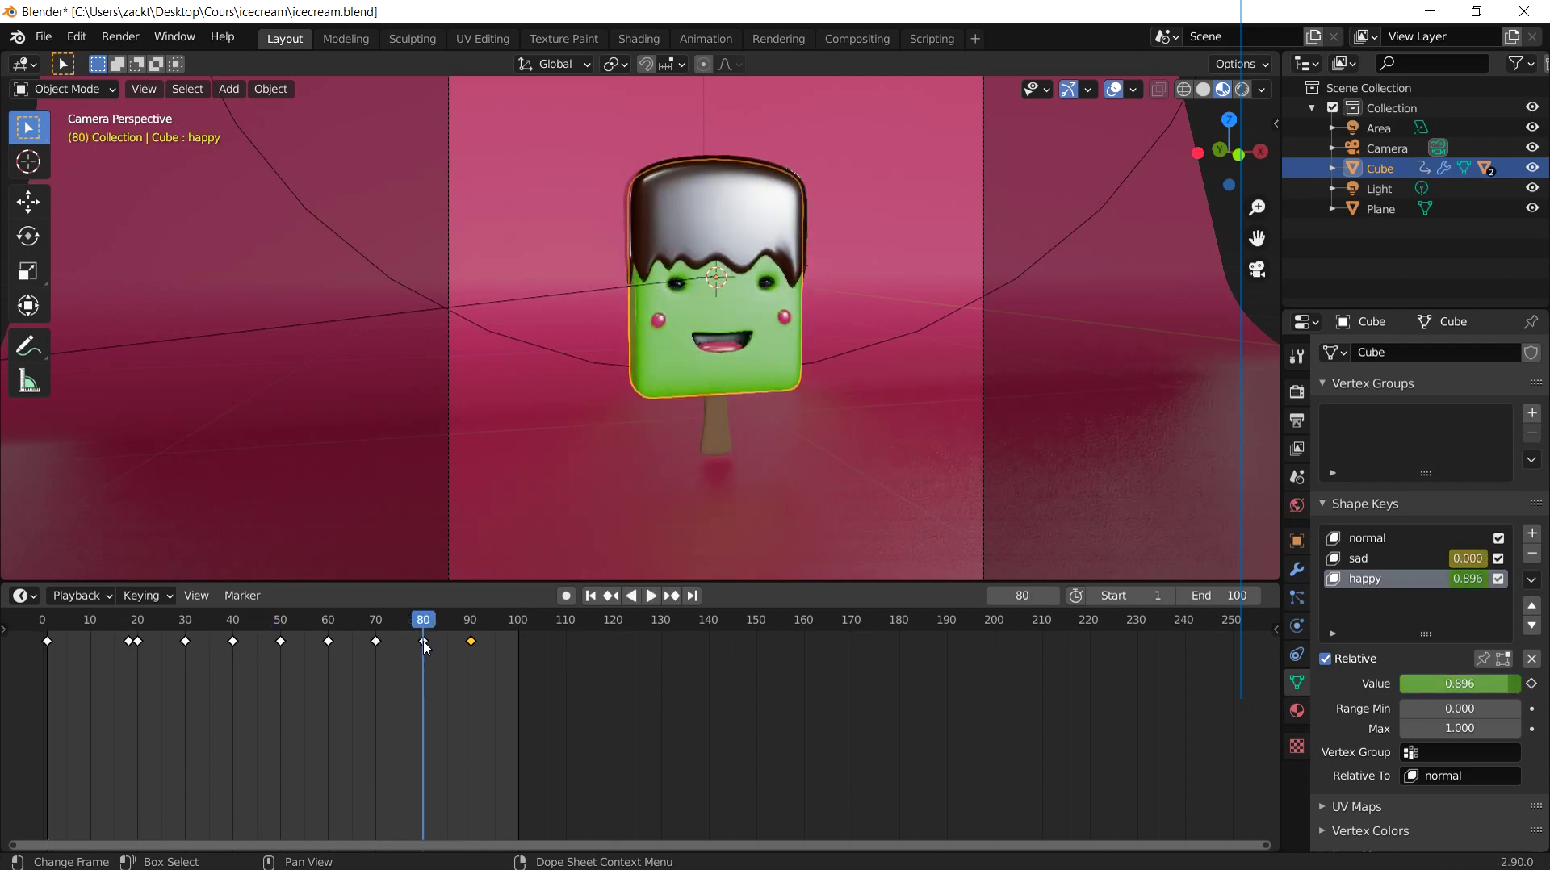
pyautogui.click(1382, 539)
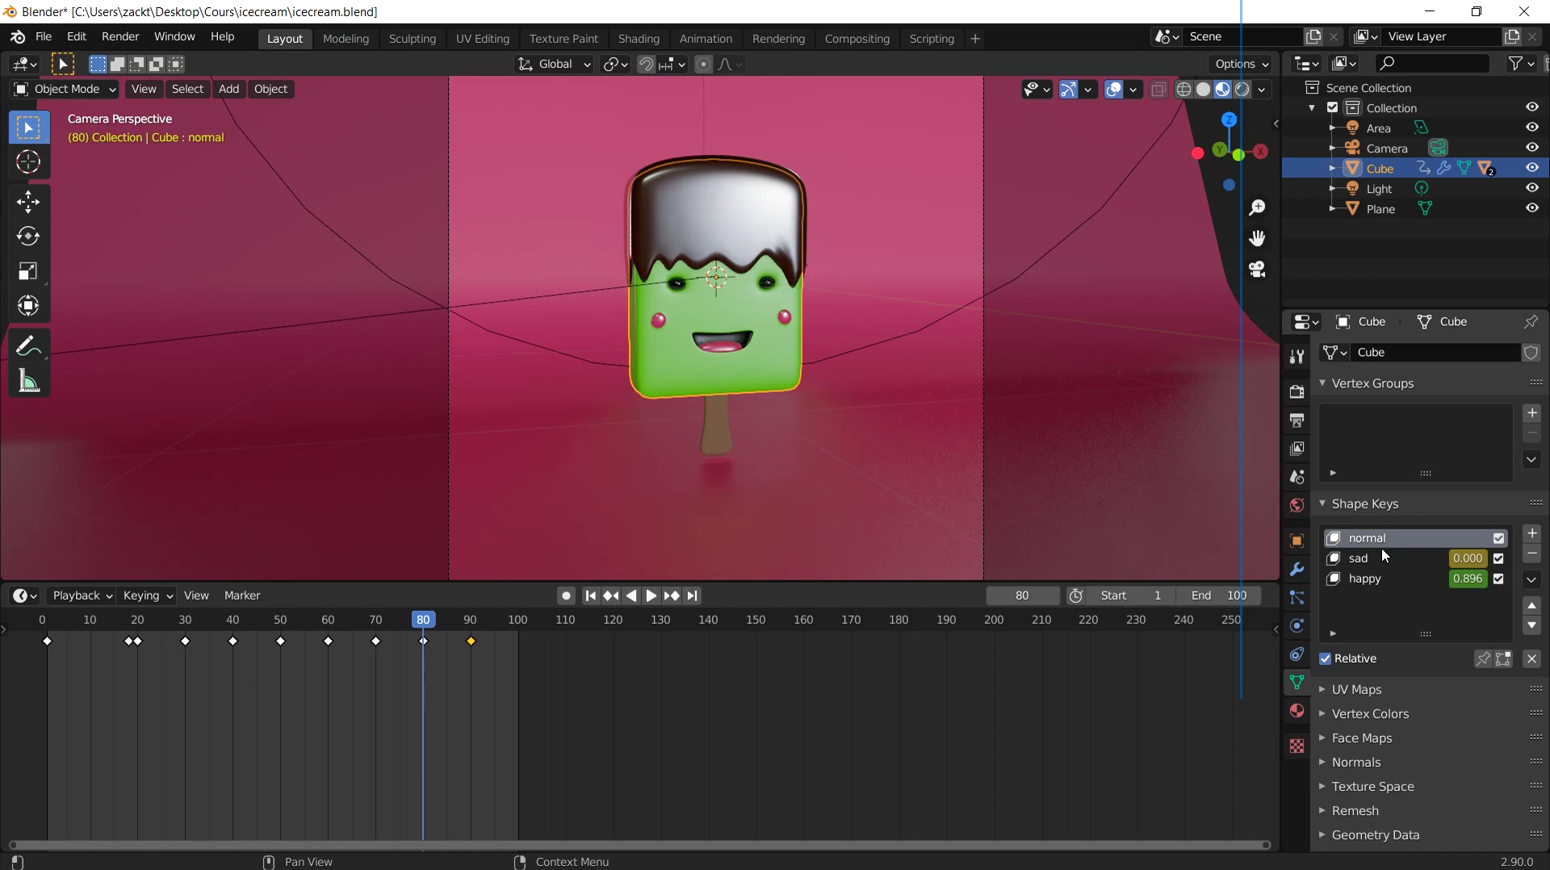
pyautogui.click(1382, 558)
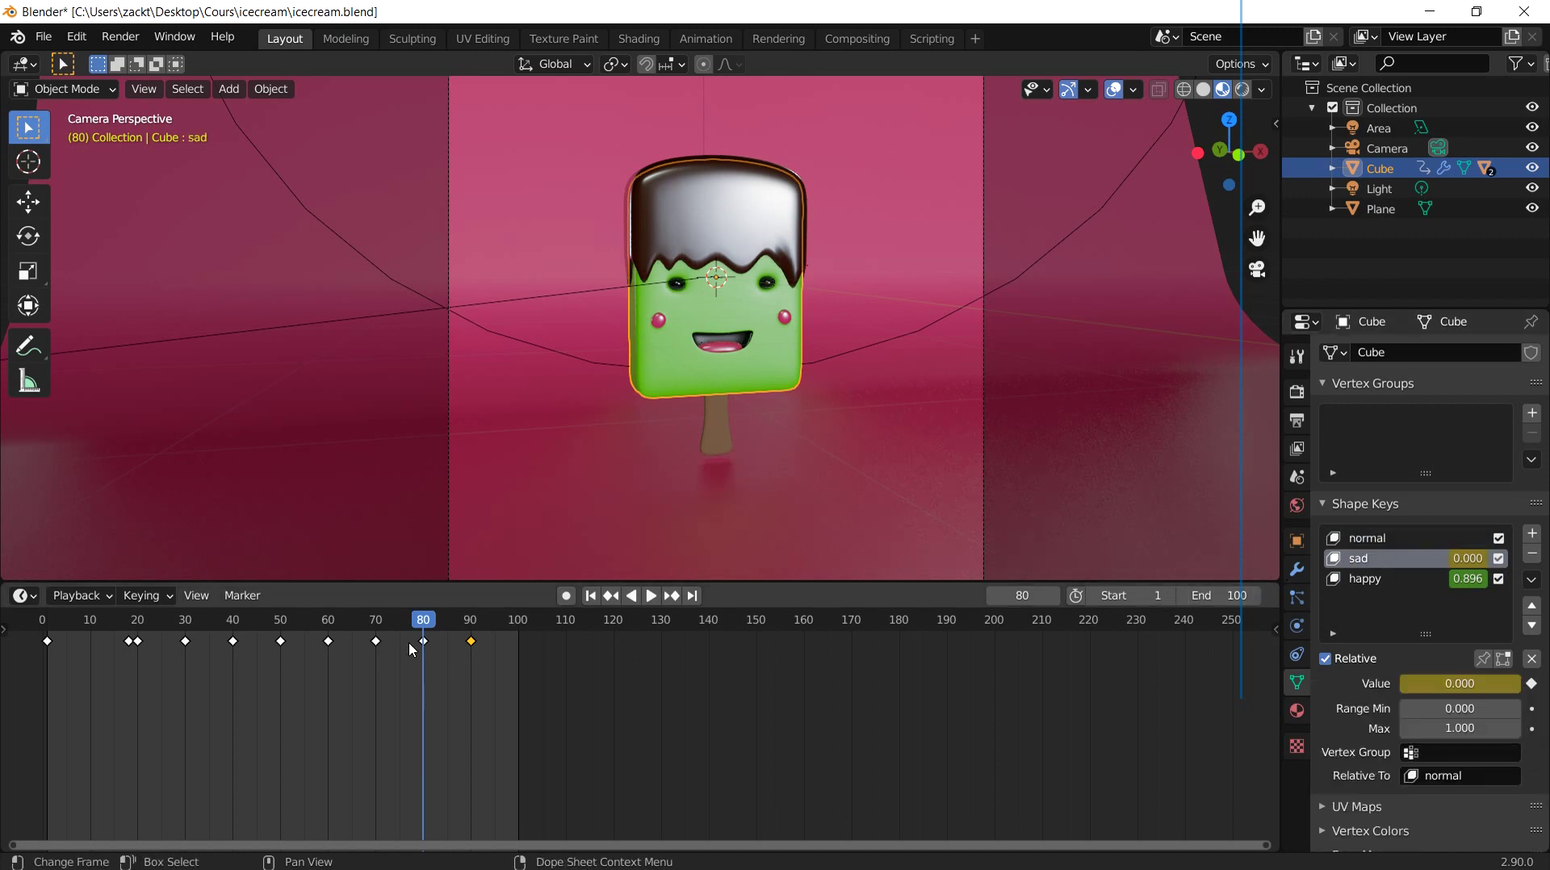
pyautogui.click(1418, 580)
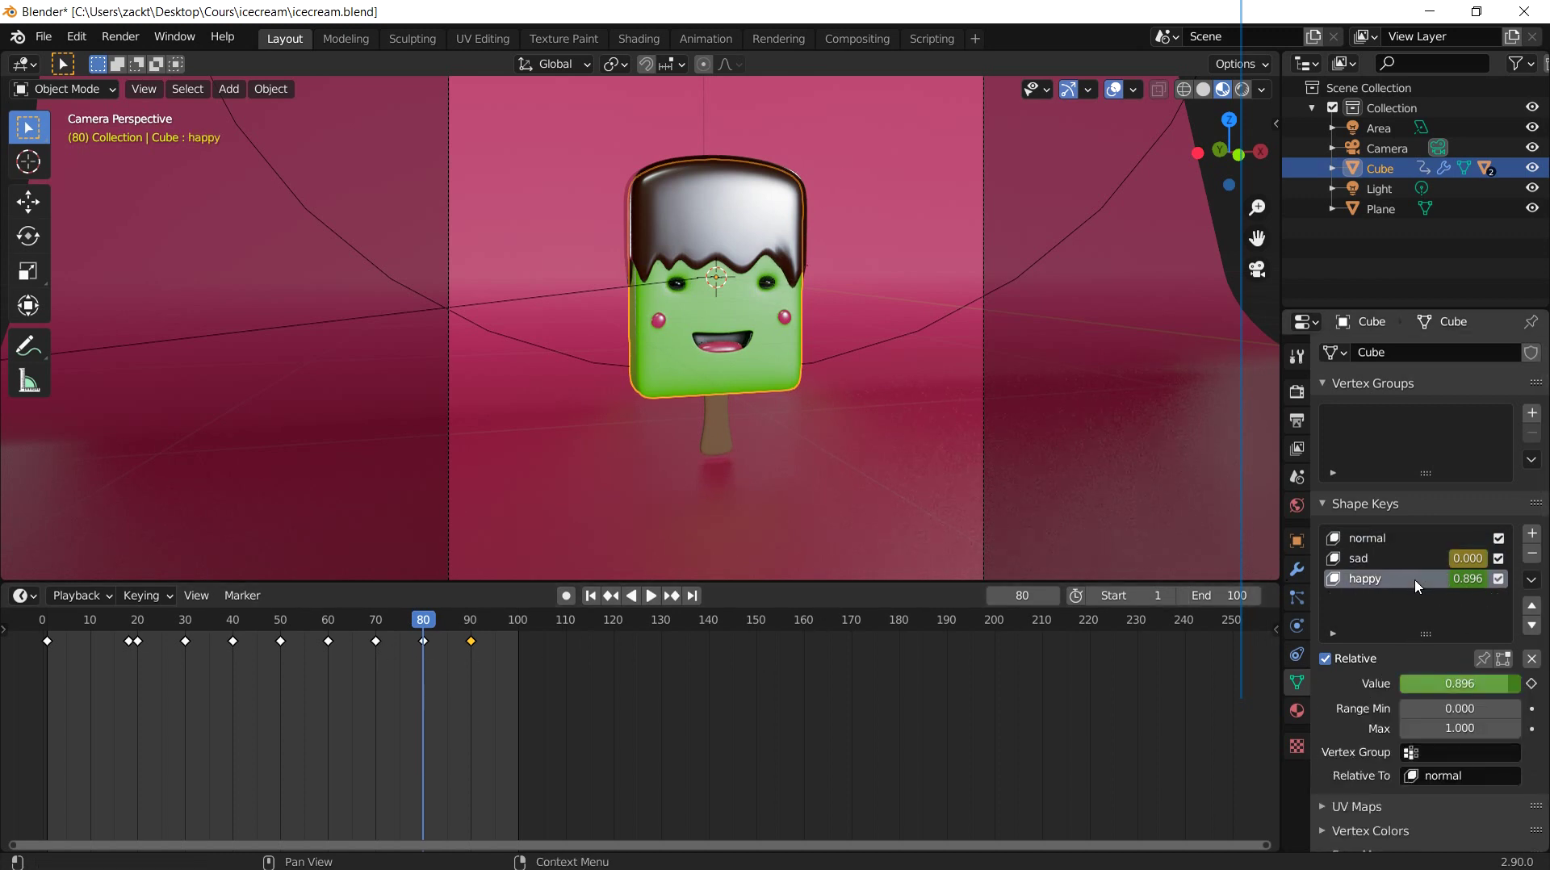
# Step: Key the happy value at 0 on frame 80 and replay the animation from the start
pyautogui.click(1468, 686)
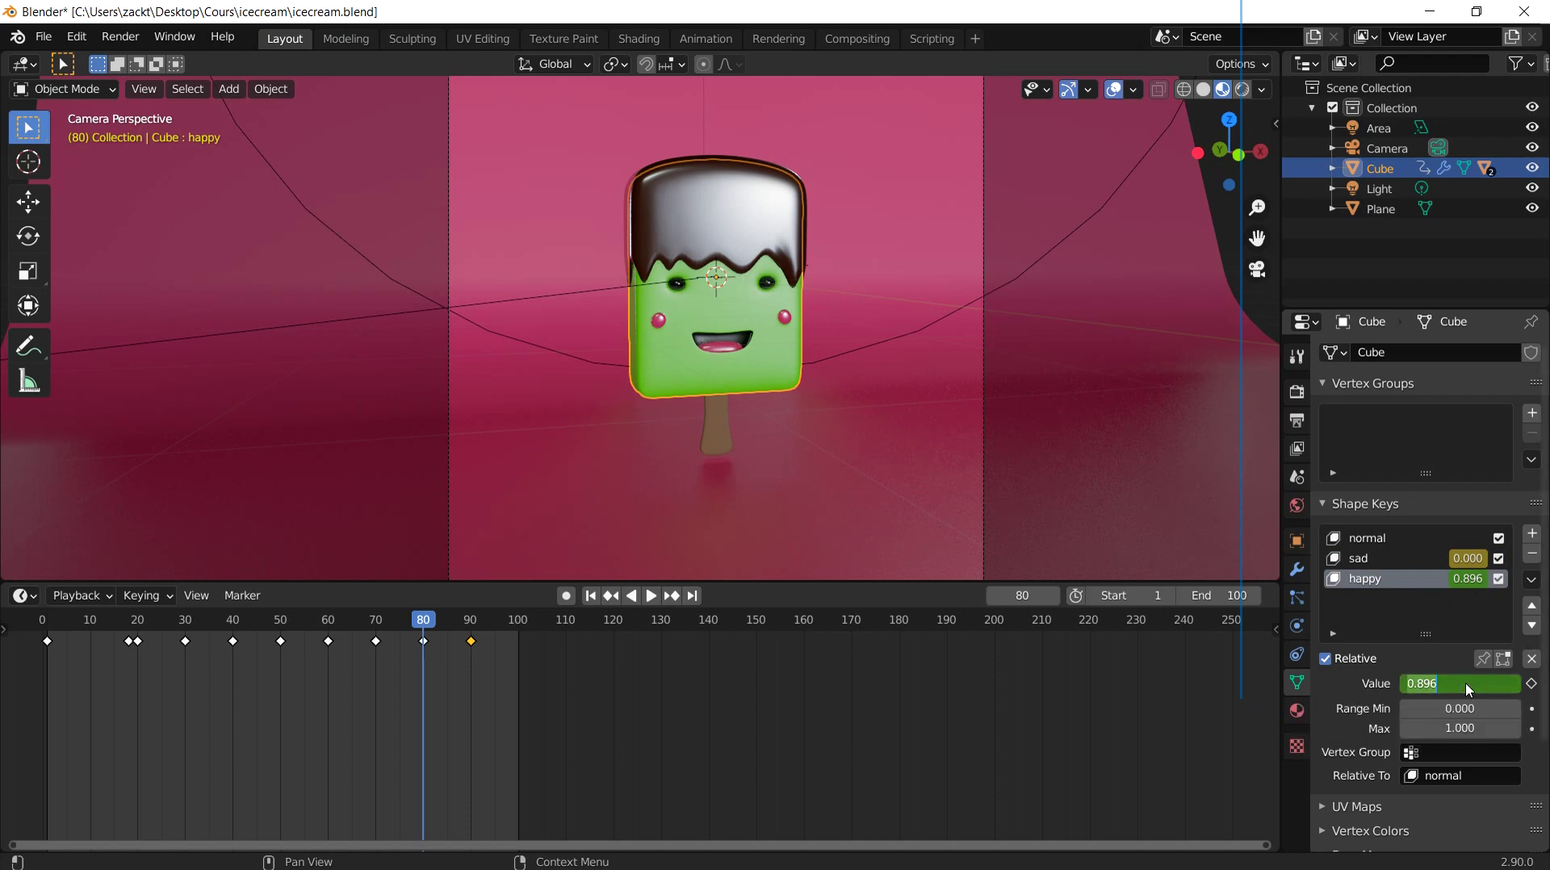
pyautogui.write('0')
pyautogui.press('Return')
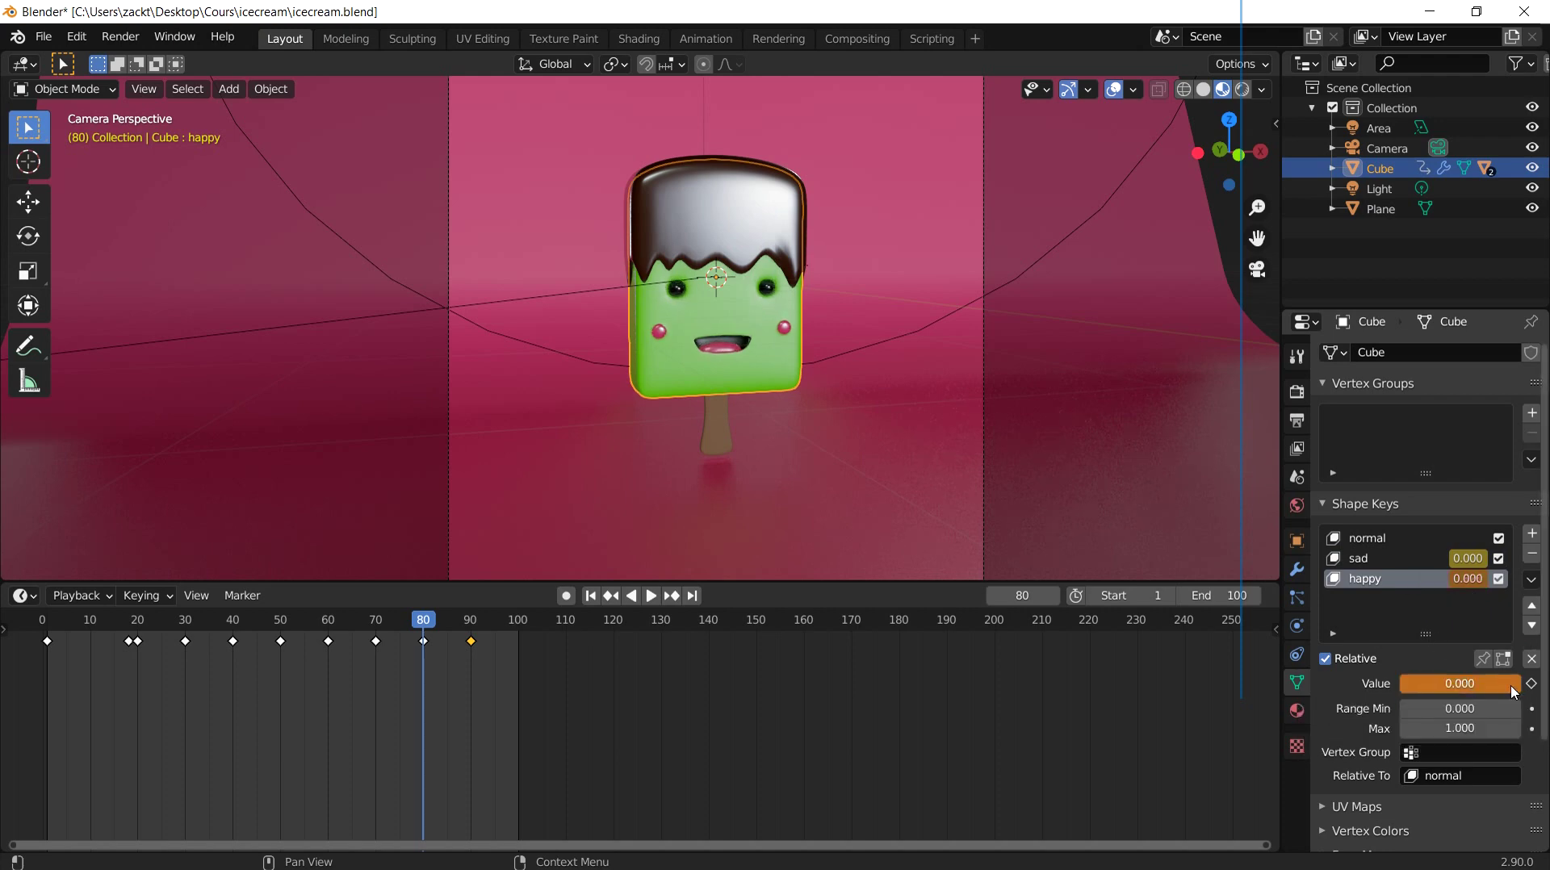
pyautogui.click(1531, 683)
pyautogui.moveTo(440, 624); pyautogui.dragTo(470, 643)
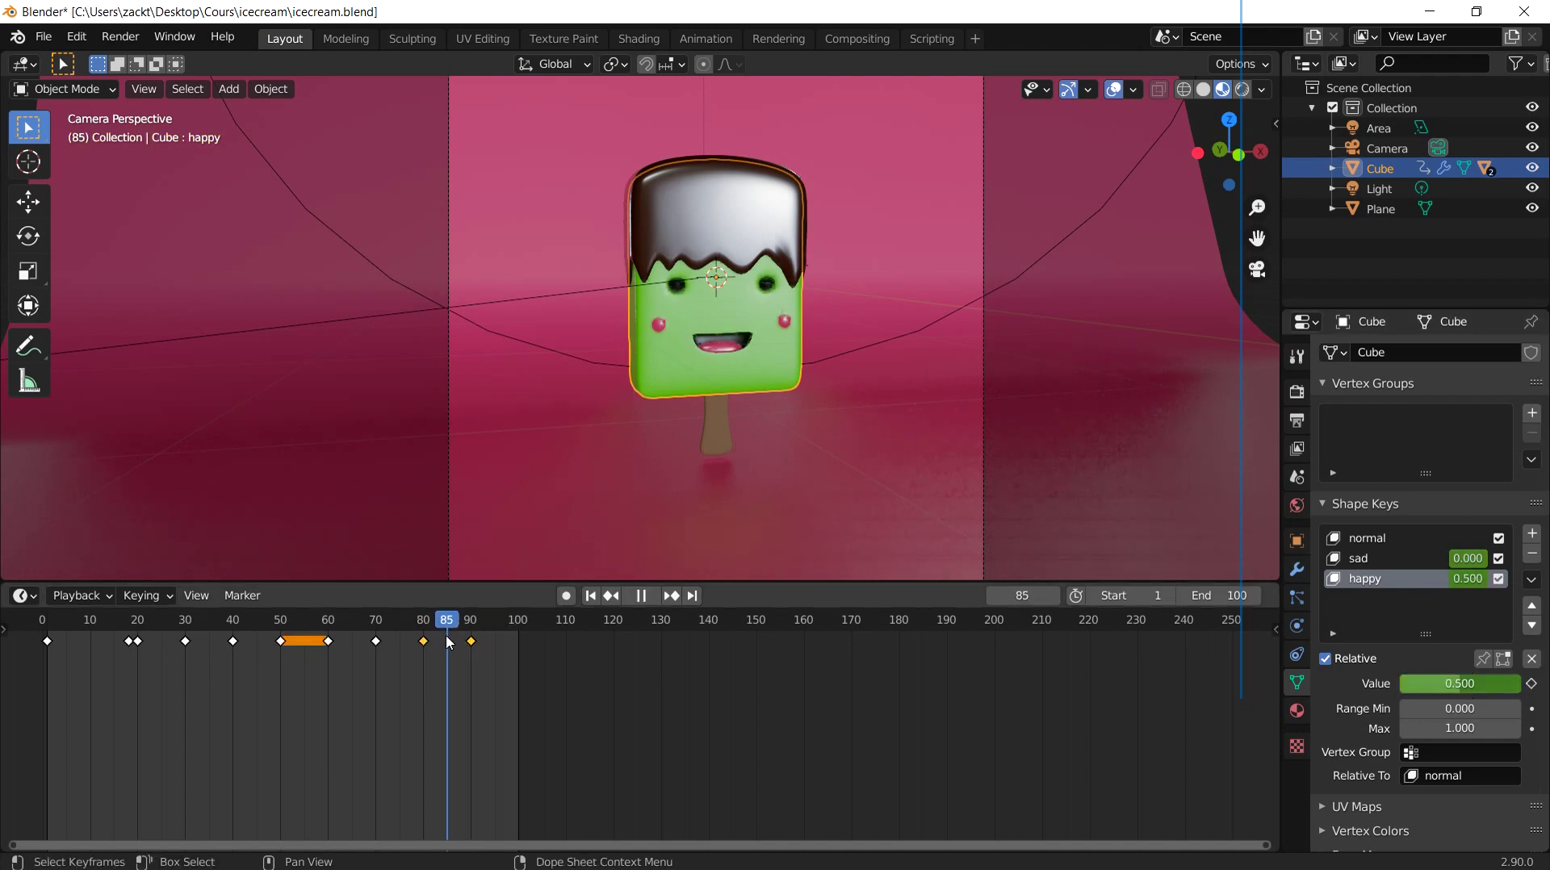
pyautogui.click(590, 595)
pyautogui.click(655, 598)
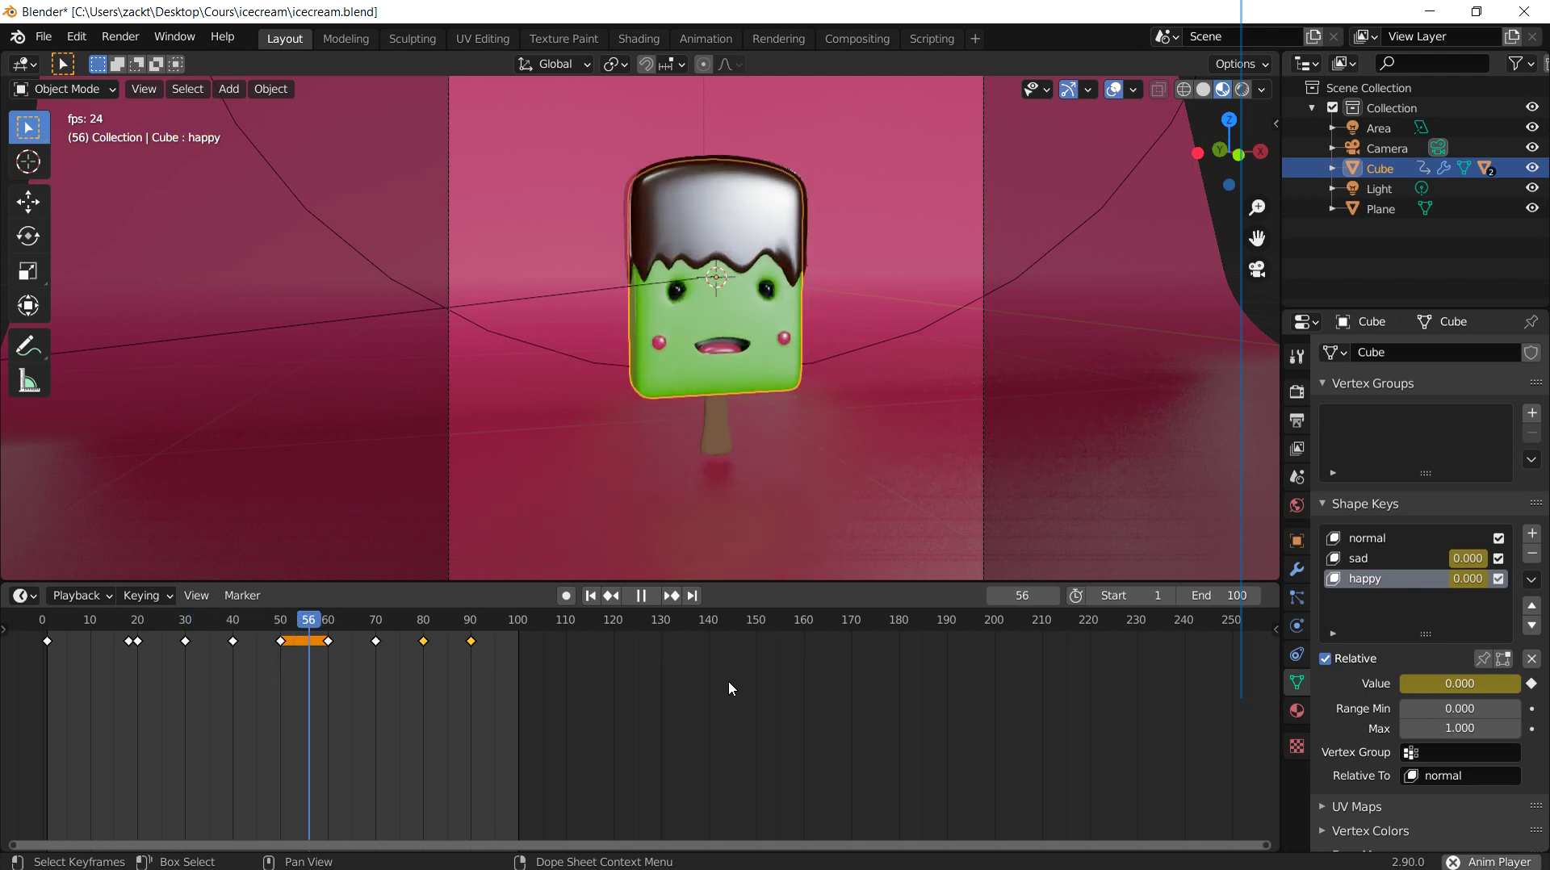
# Step: Set the animation end frame to 105, with the playhead at frame 100
pyautogui.press('Escape')
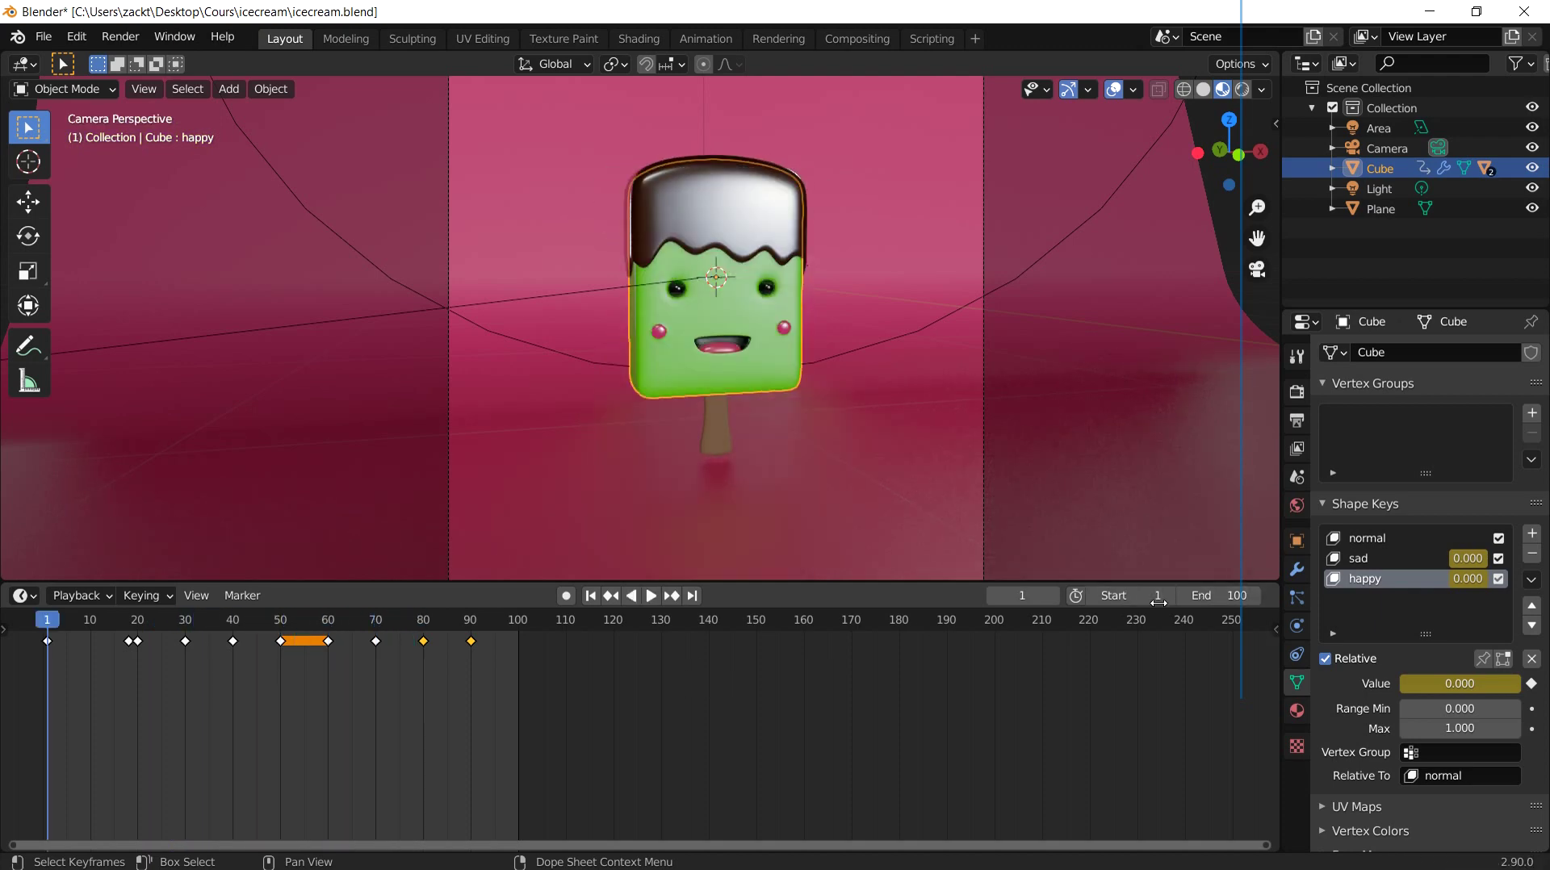
pyautogui.click(1223, 595)
pyautogui.write('110')
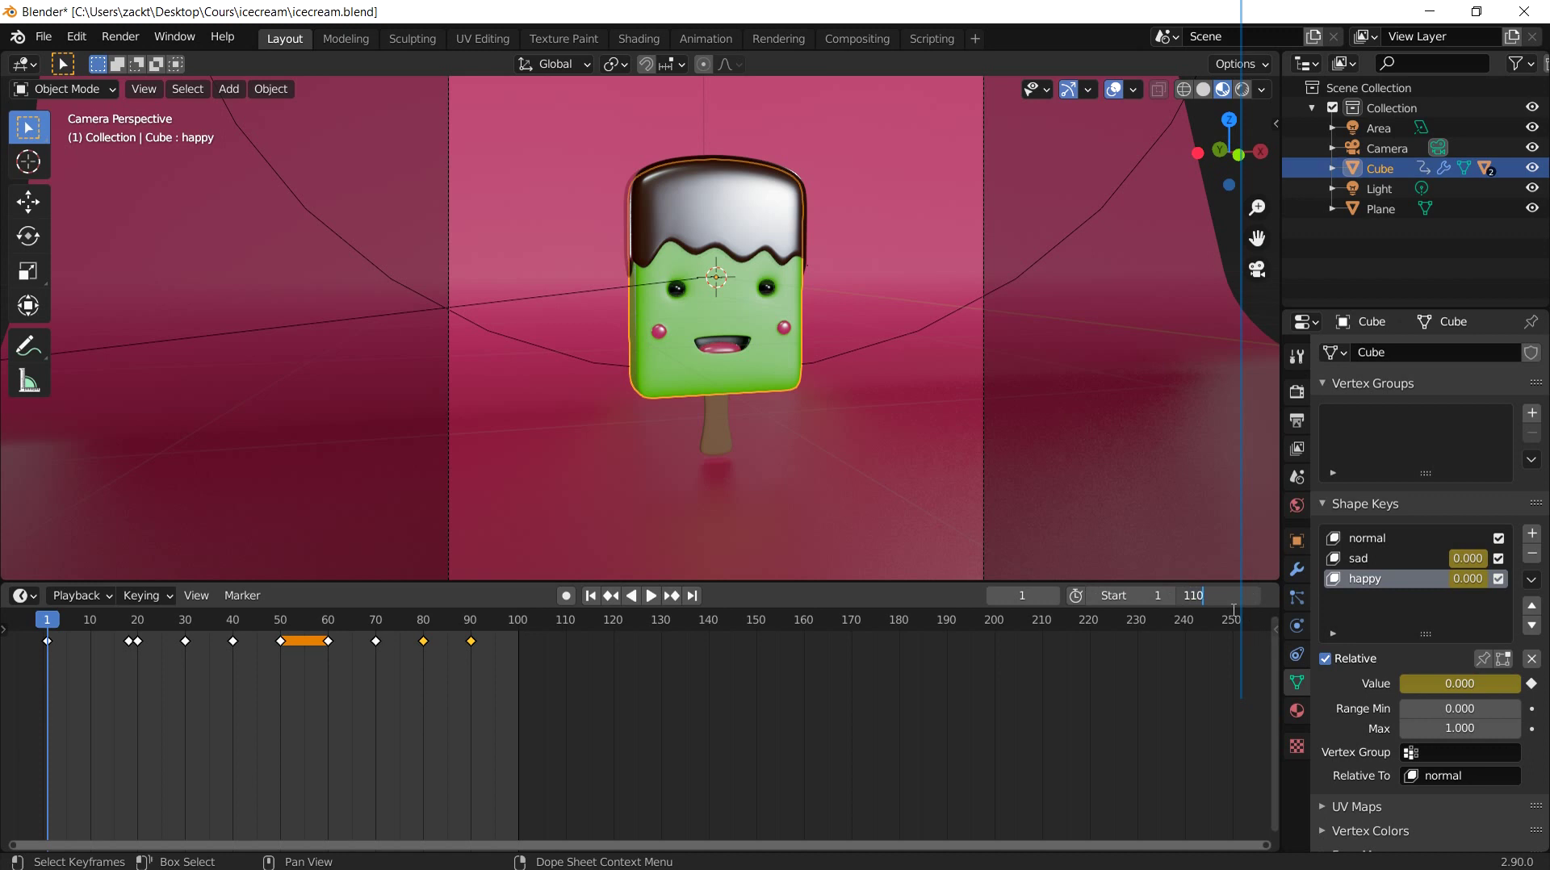
pyautogui.press('Return')
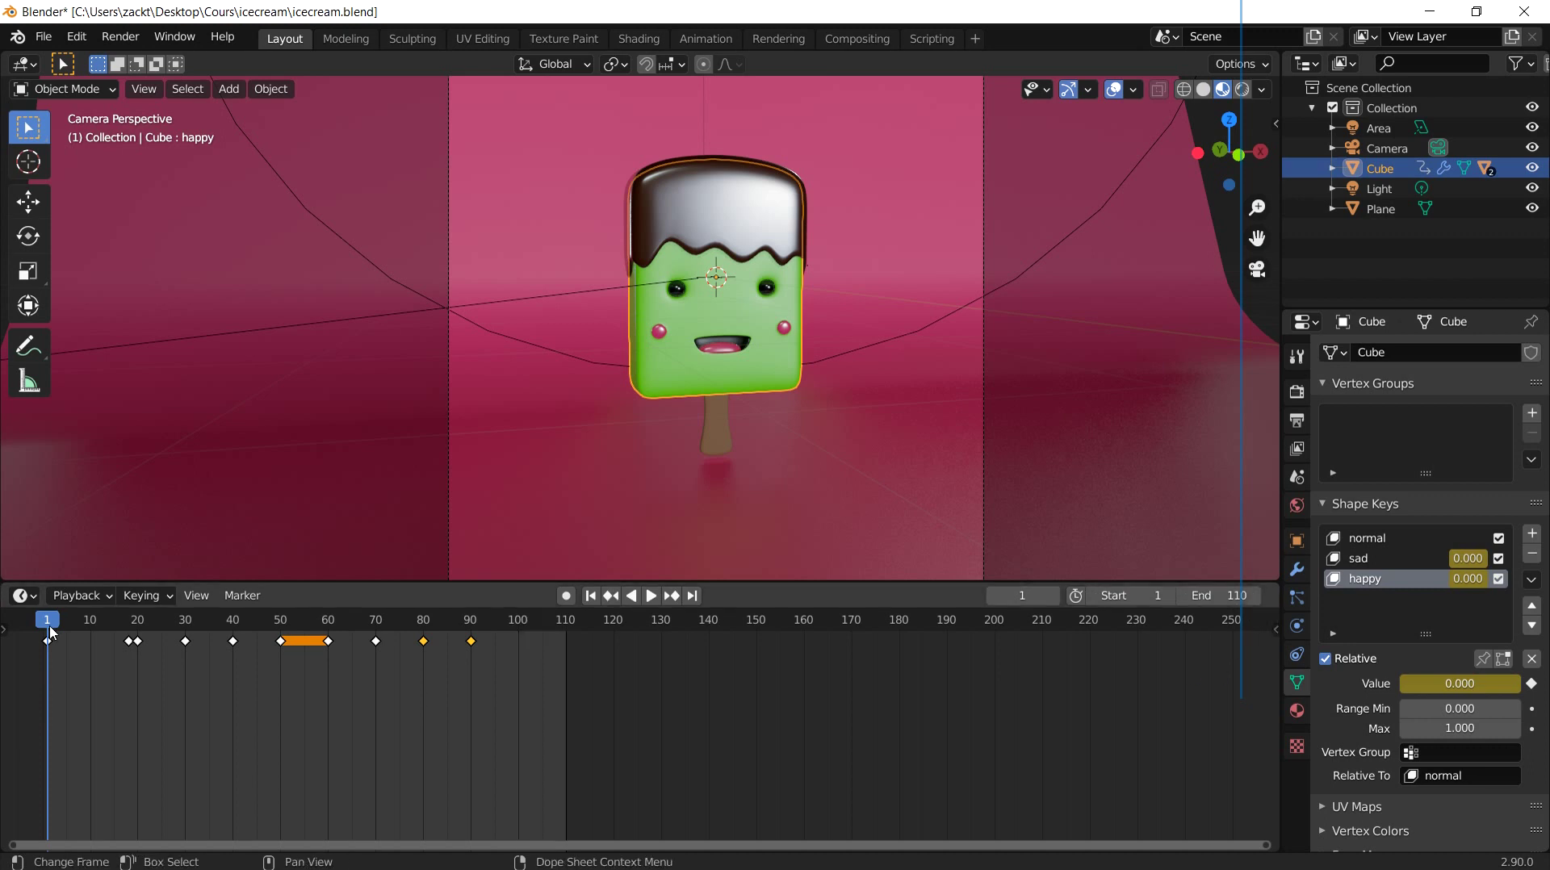
pyautogui.press('space')
pyautogui.moveTo(145, 642); pyautogui.dragTo(520, 648)
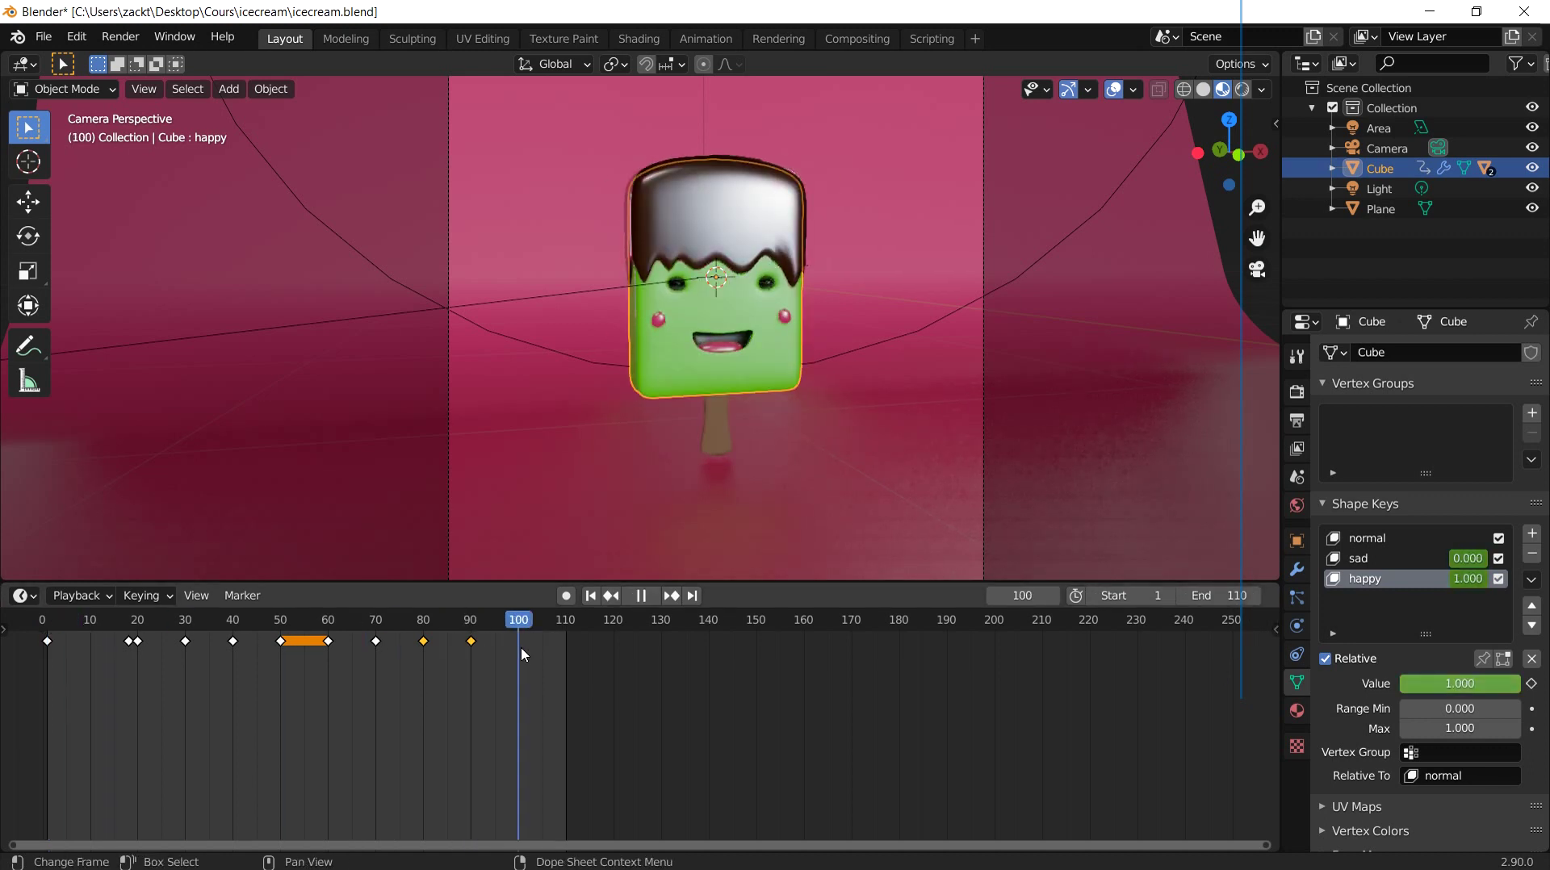
pyautogui.press('space')
pyautogui.click(1204, 596)
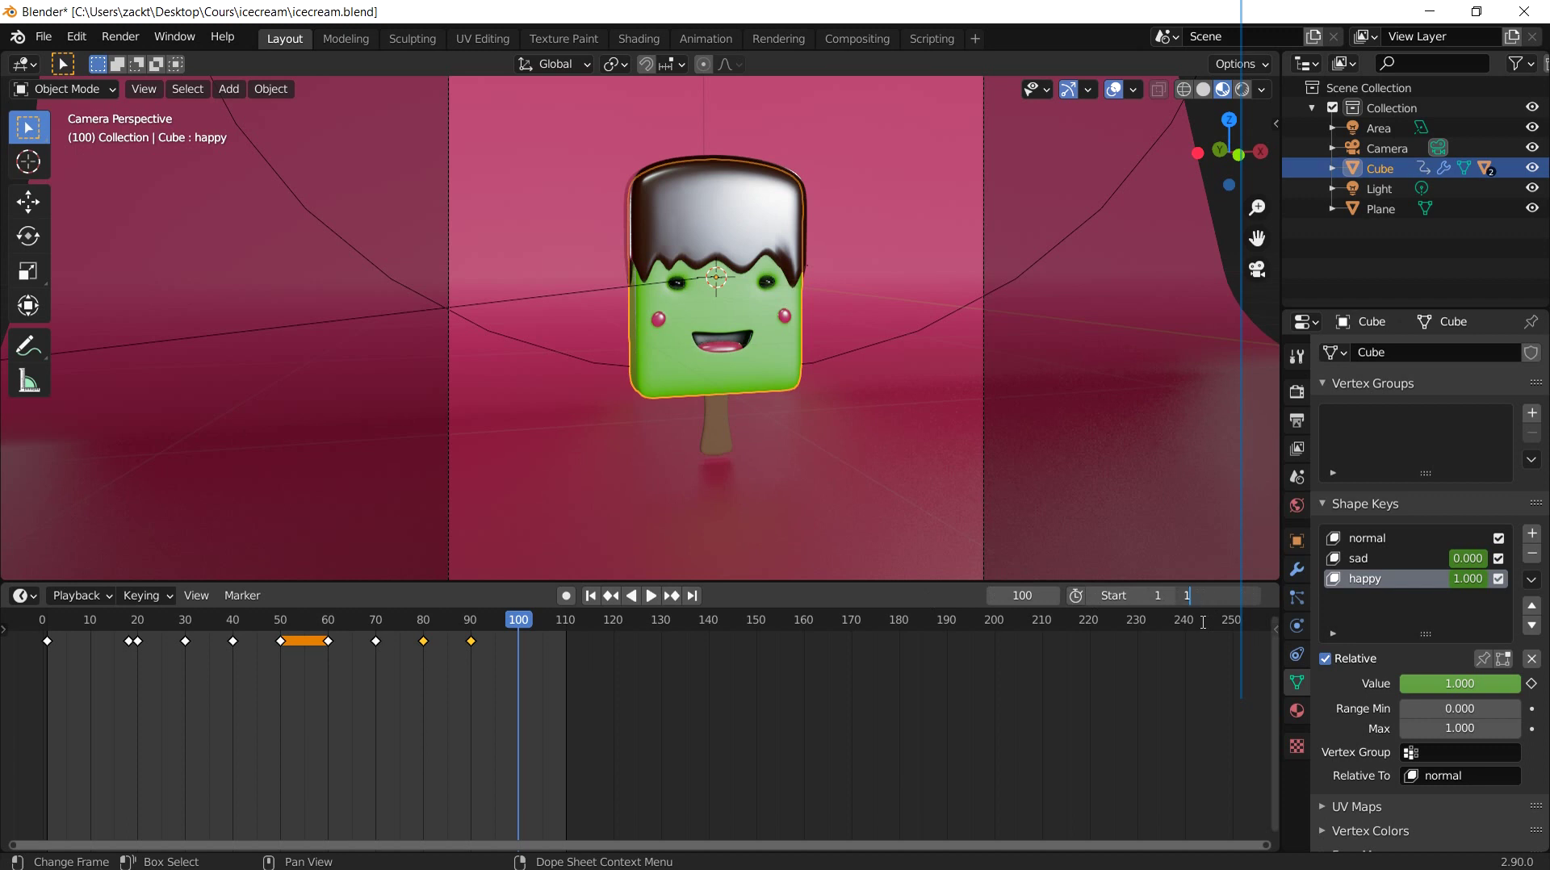
pyautogui.write('05')
pyautogui.press('Return')
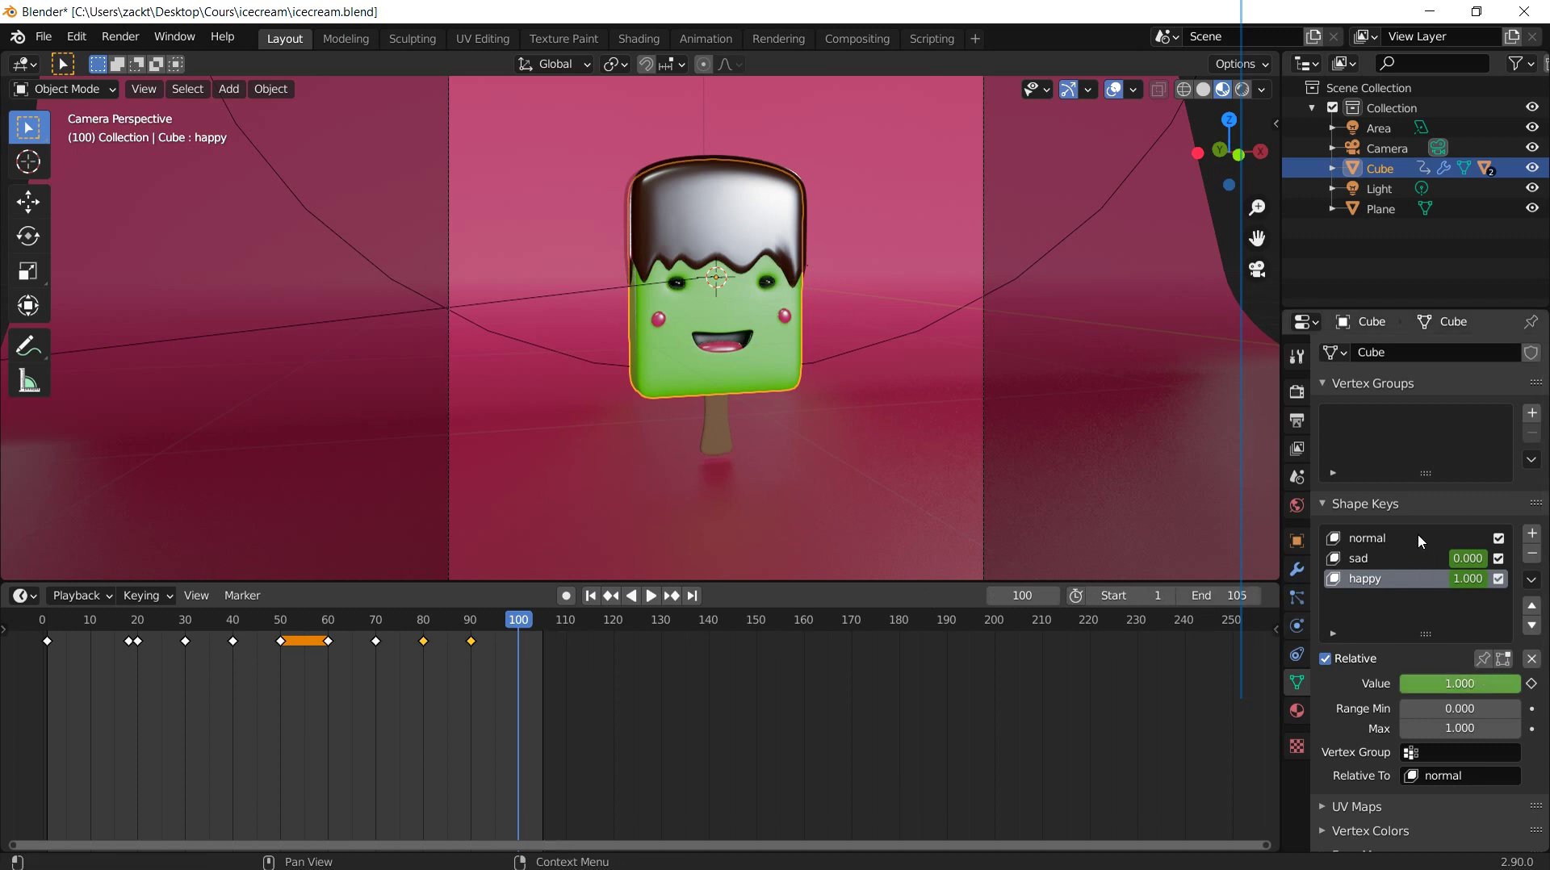
# Step: Key both the happy and sad shape keys at 0 on frame 100, then replay from the start
pyautogui.click(1508, 692)
pyautogui.write('0')
pyautogui.press('Return')
pyautogui.click(1531, 683)
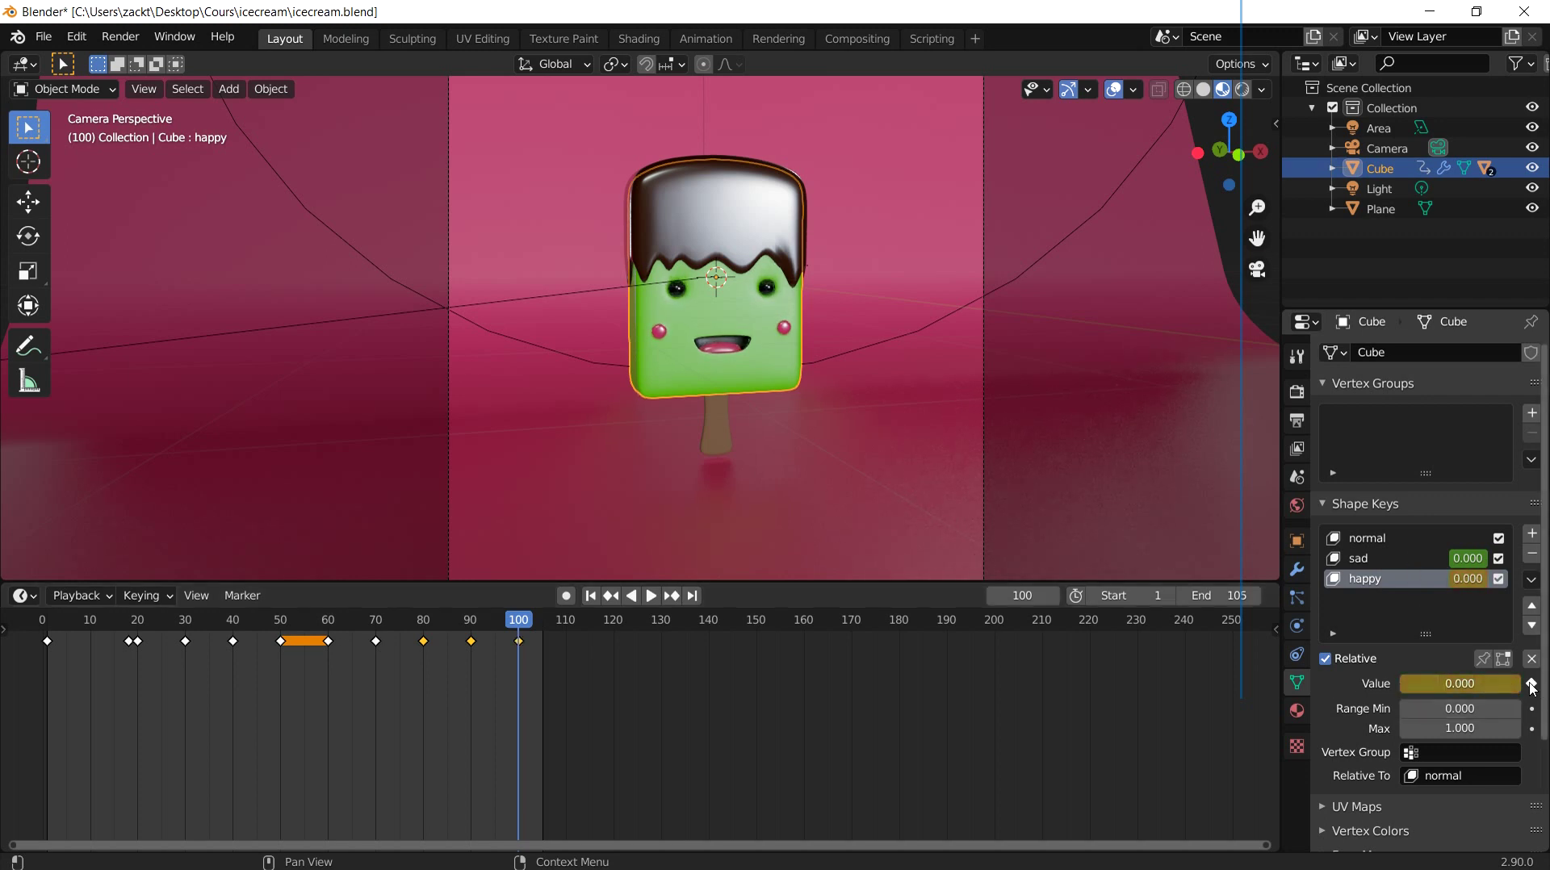
pyautogui.click(1413, 557)
pyautogui.click(1531, 683)
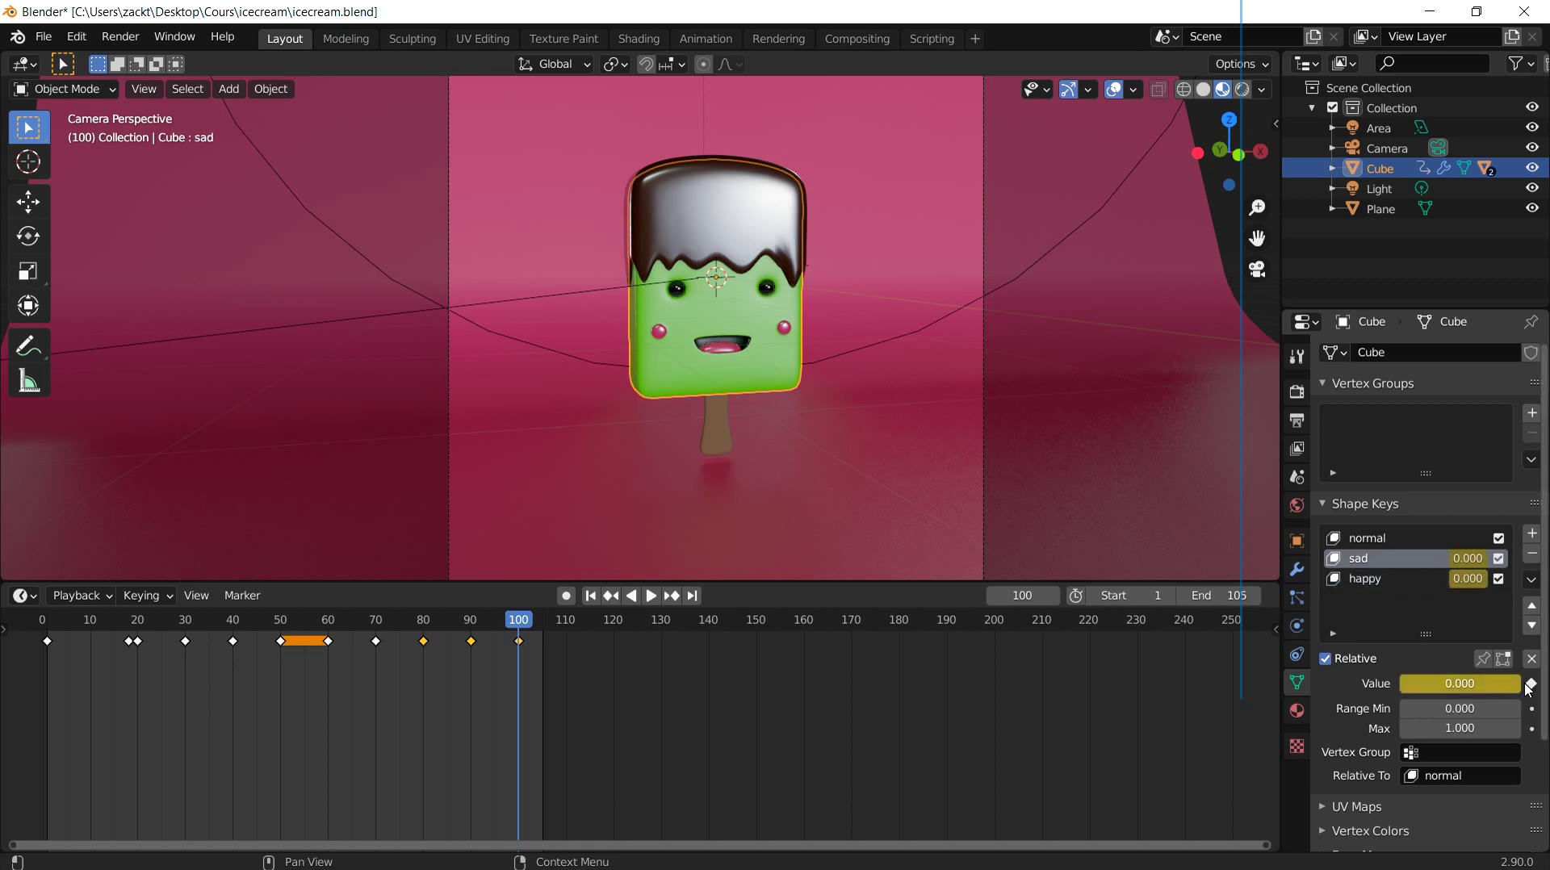
pyautogui.click(591, 596)
pyautogui.click(650, 595)
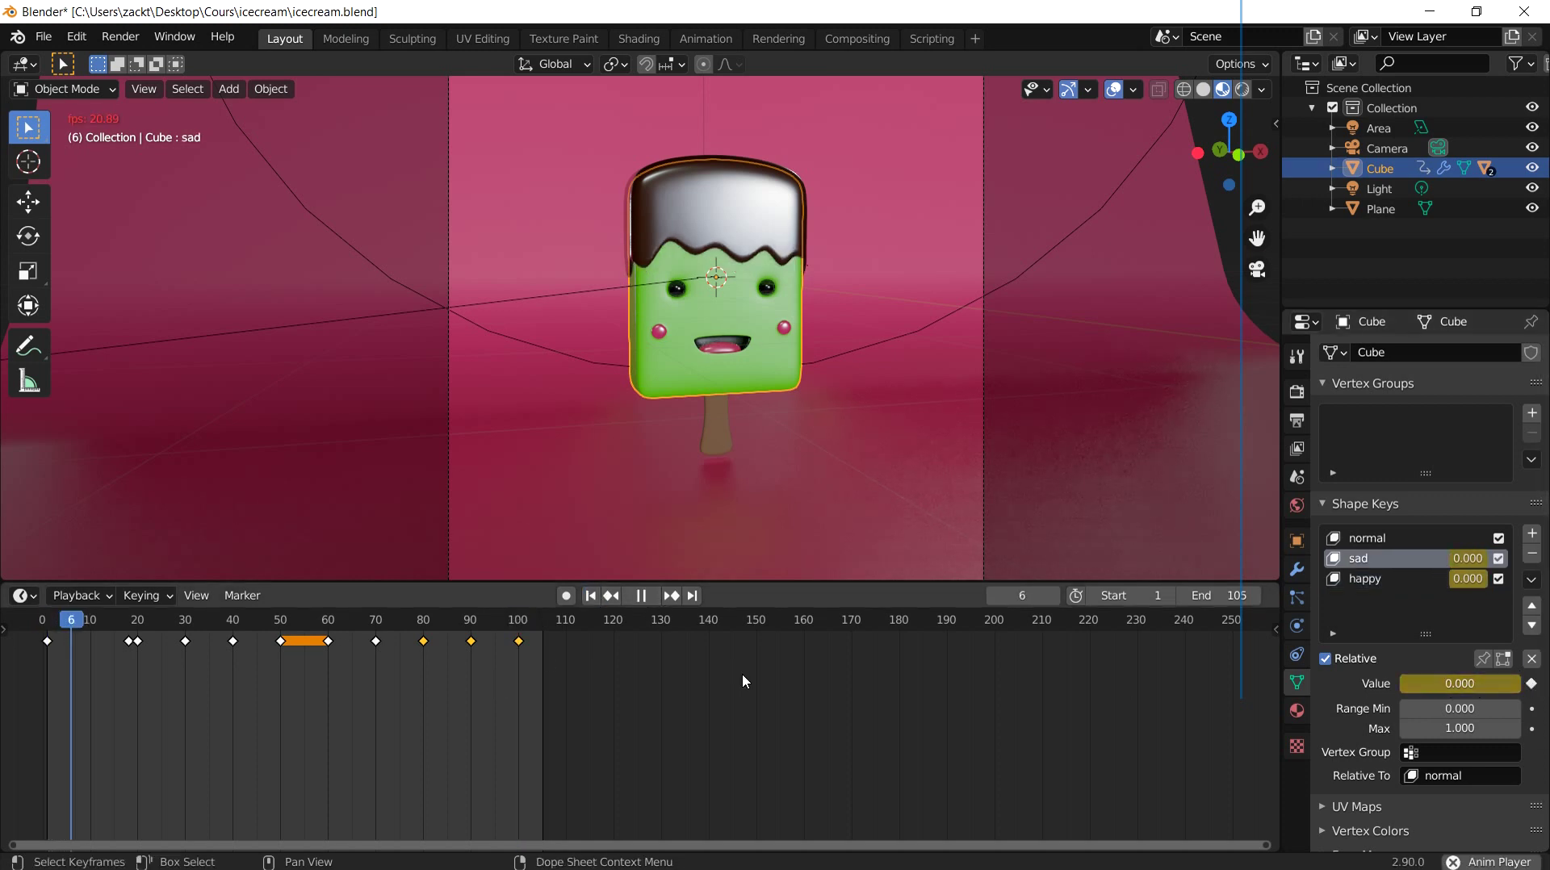
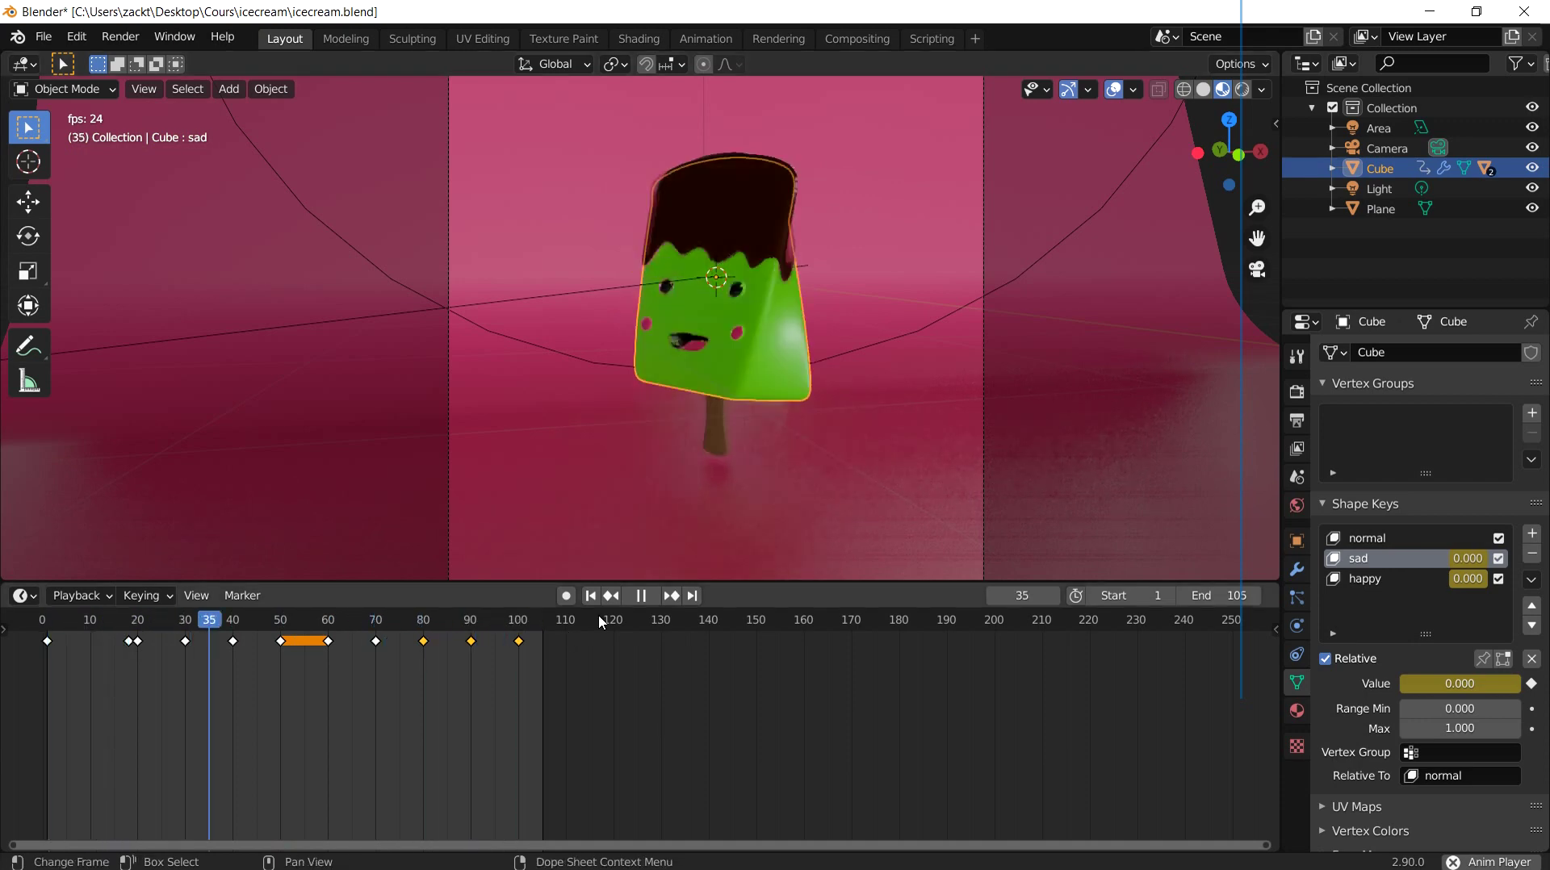
# Step: Replace the last end keyframe with a copy of the frame-90 face keyframe, placed at frame 100
pyautogui.click(640, 595)
pyautogui.moveTo(275, 624)
pyautogui.mouseDown()
pyautogui.moveTo(564, 650)
pyautogui.moveTo(420, 652)
pyautogui.moveTo(479, 667)
pyautogui.moveTo(513, 652)
pyautogui.mouseUp()
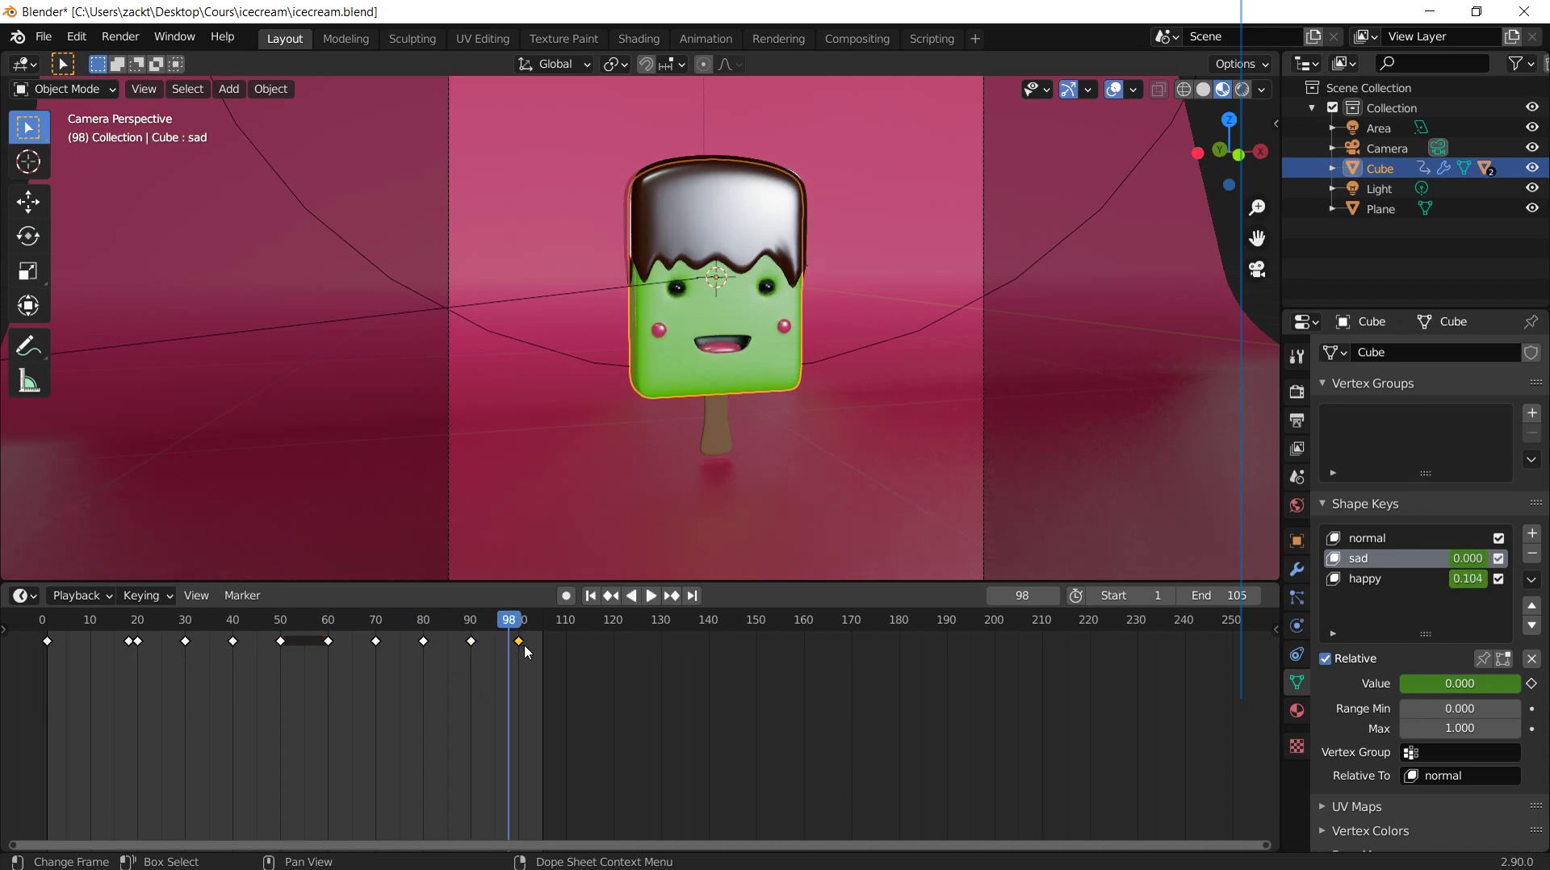
pyautogui.press('x')
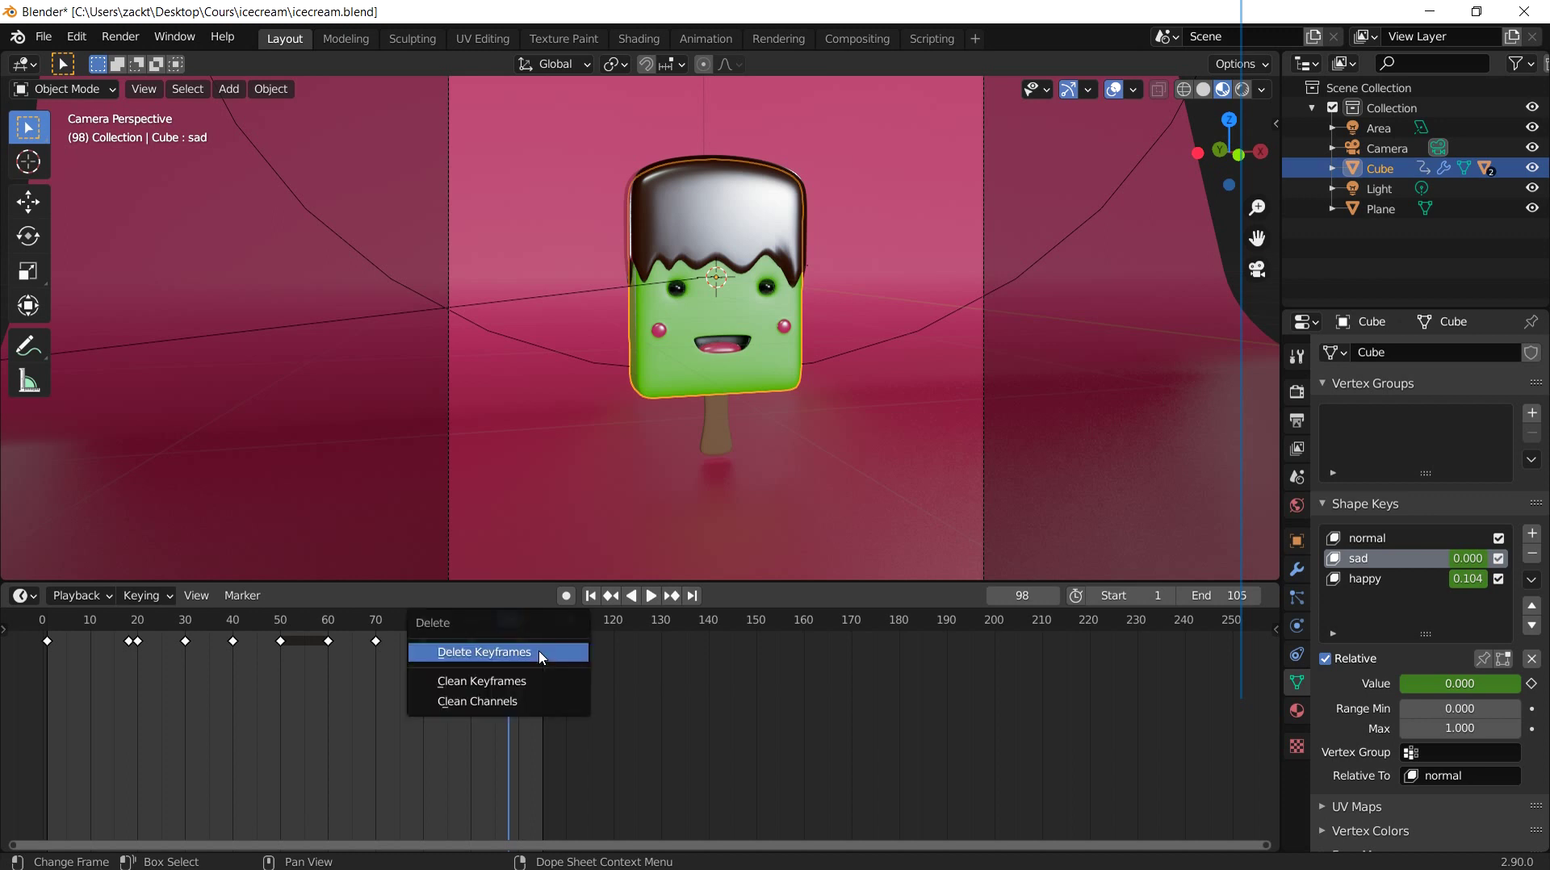
pyautogui.click(542, 657)
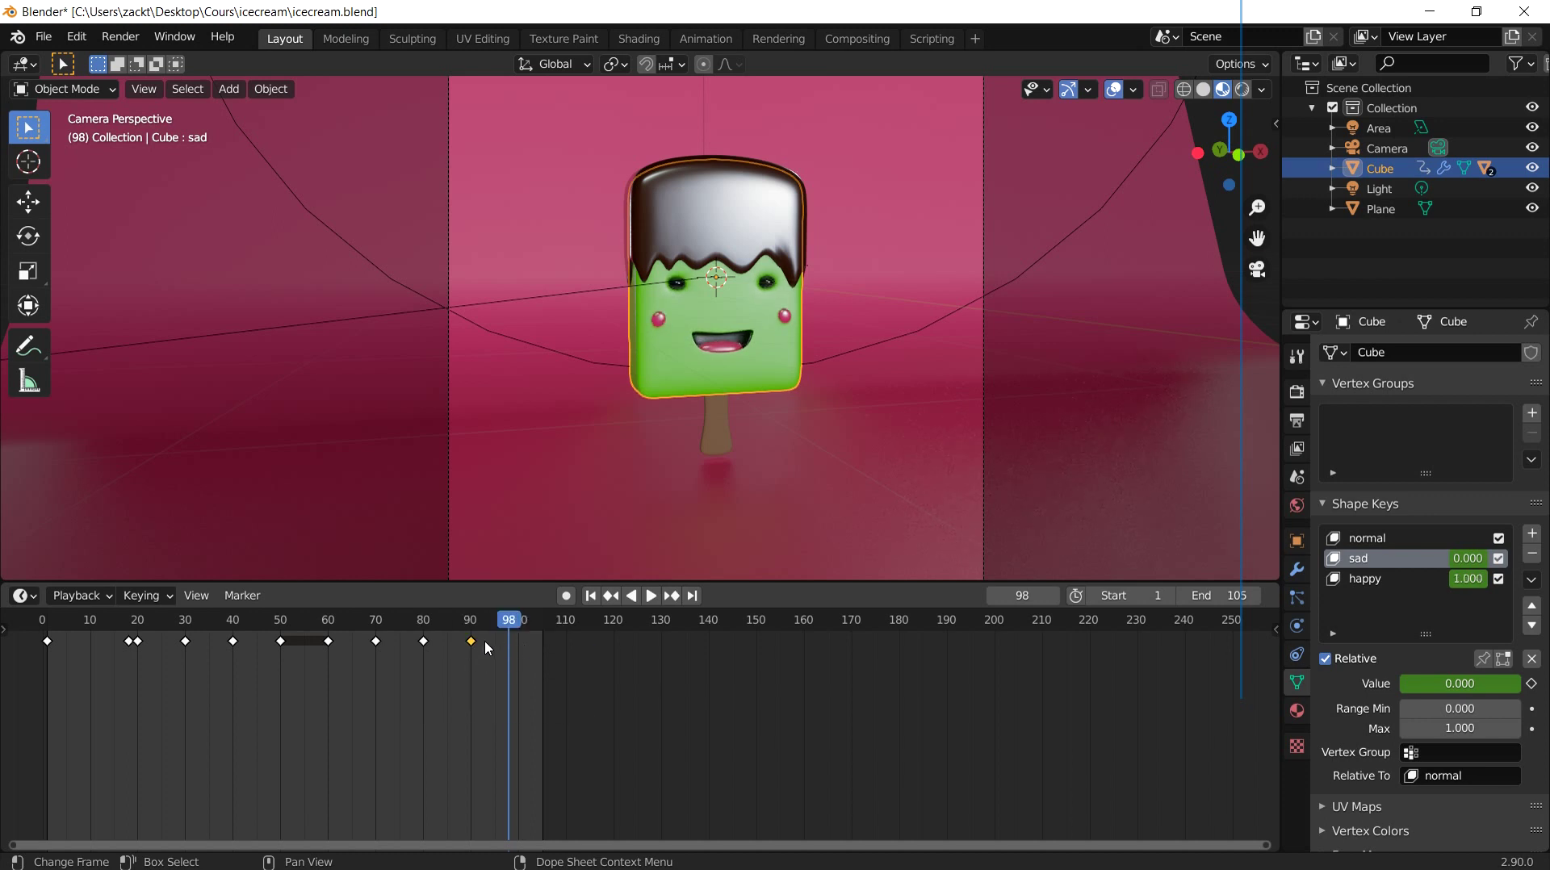
pyautogui.hotkey('shift', 'd')
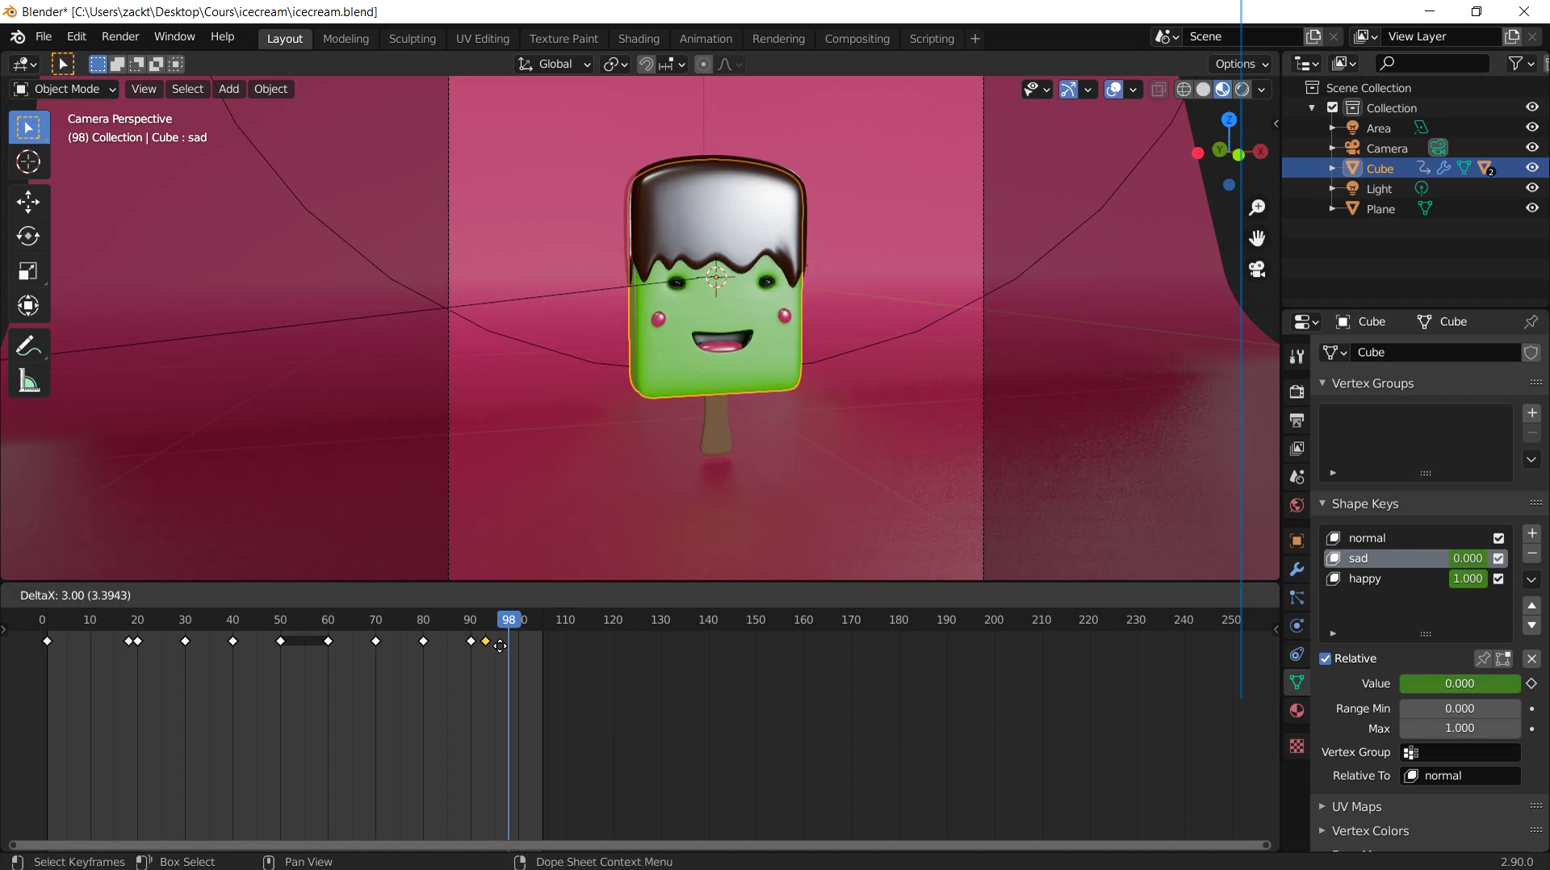
pyautogui.click(528, 650)
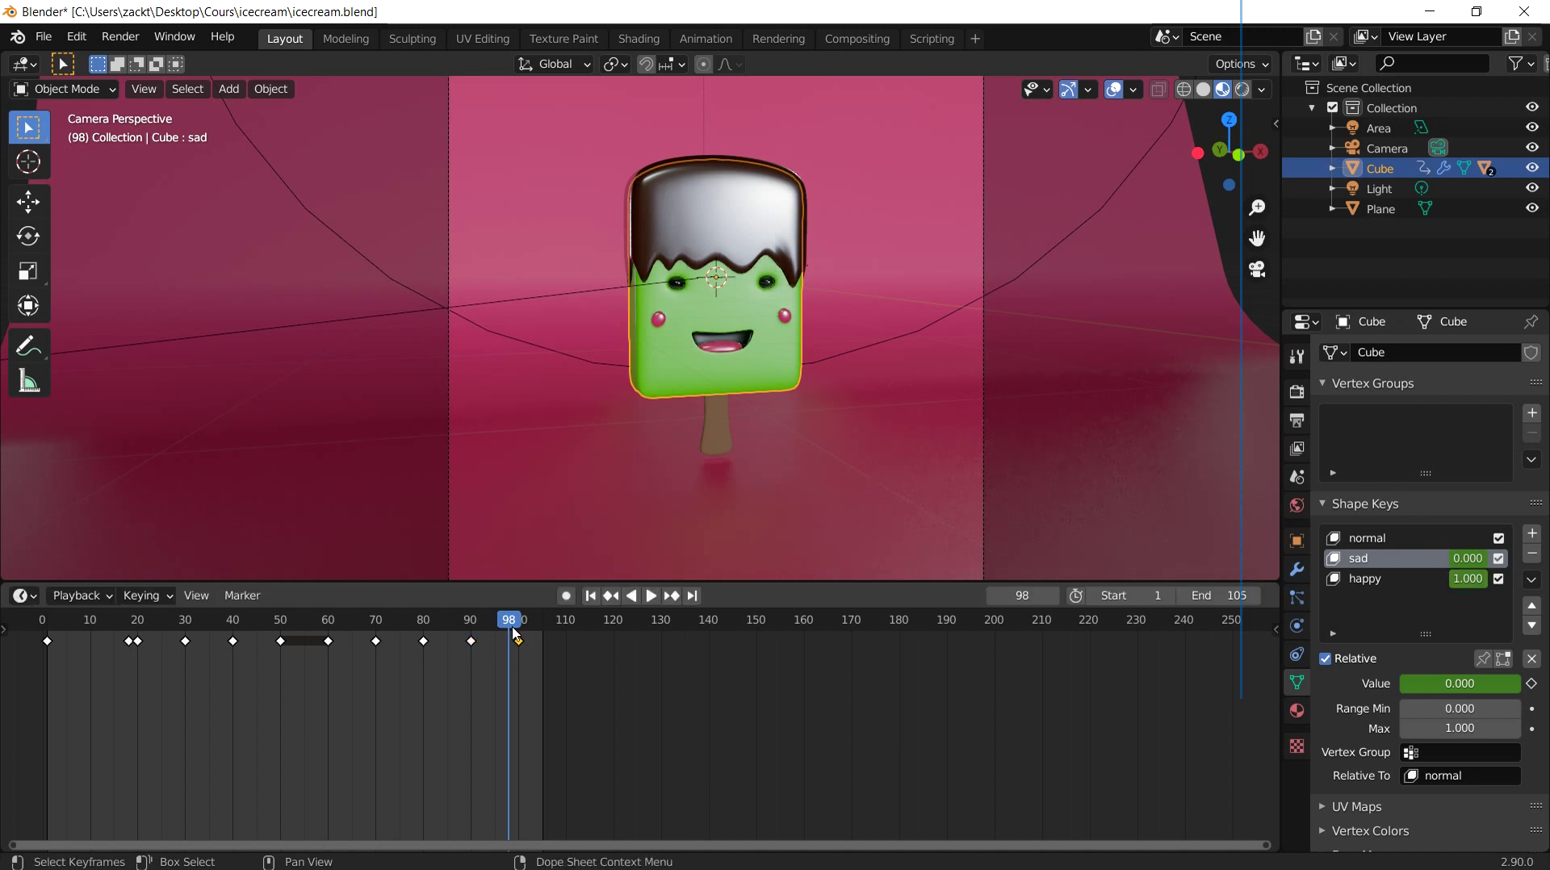
# Step: Play back the animation and scrub to frame 100 to review the face
pyautogui.click(588, 596)
pyautogui.click(650, 595)
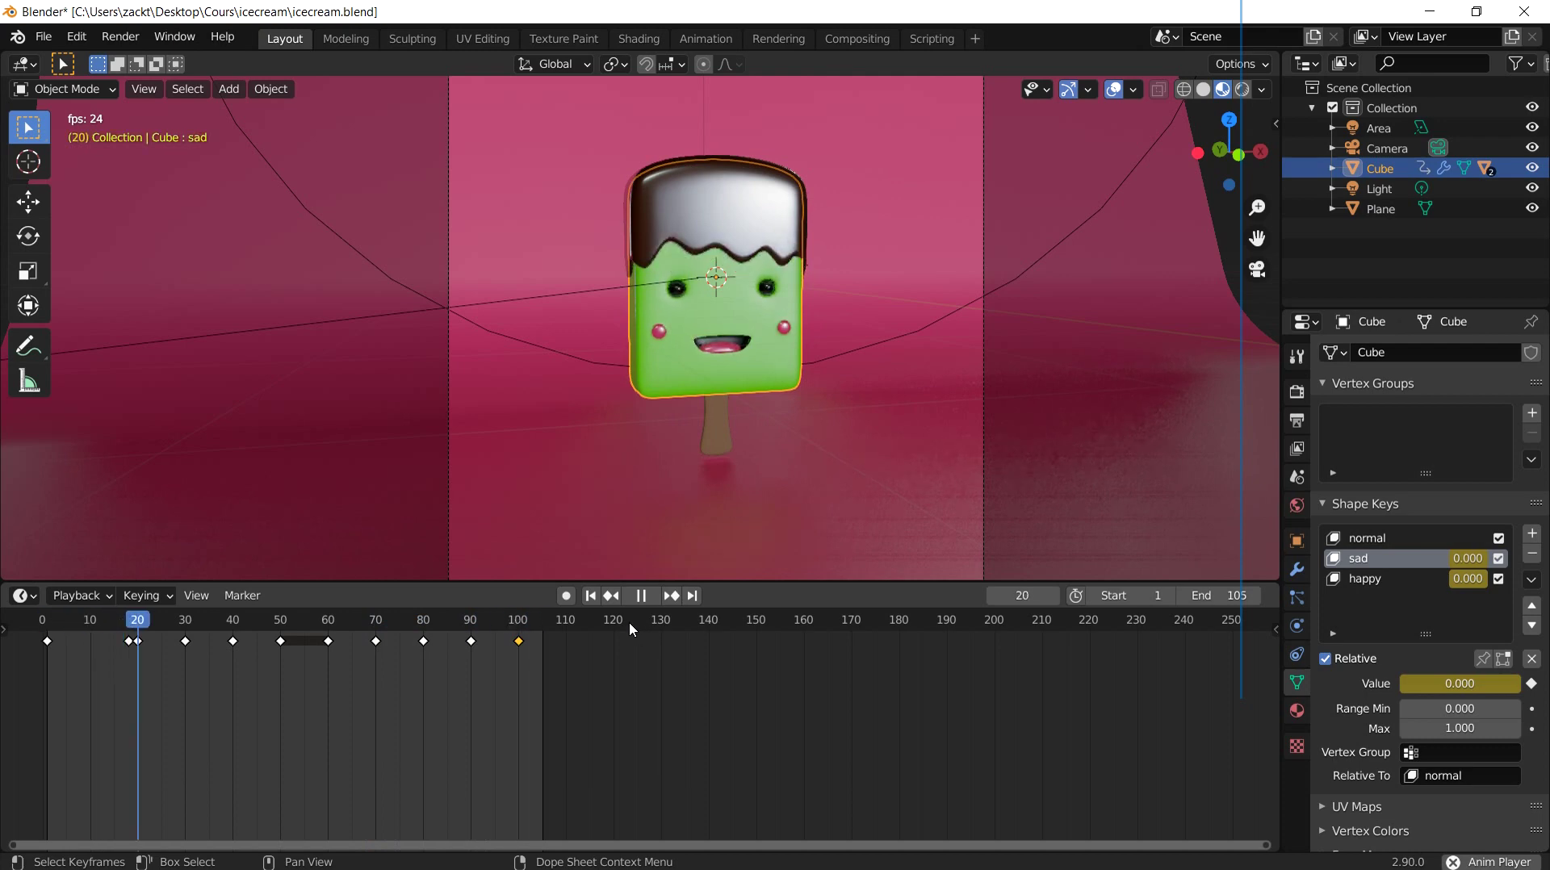
pyautogui.press('space')
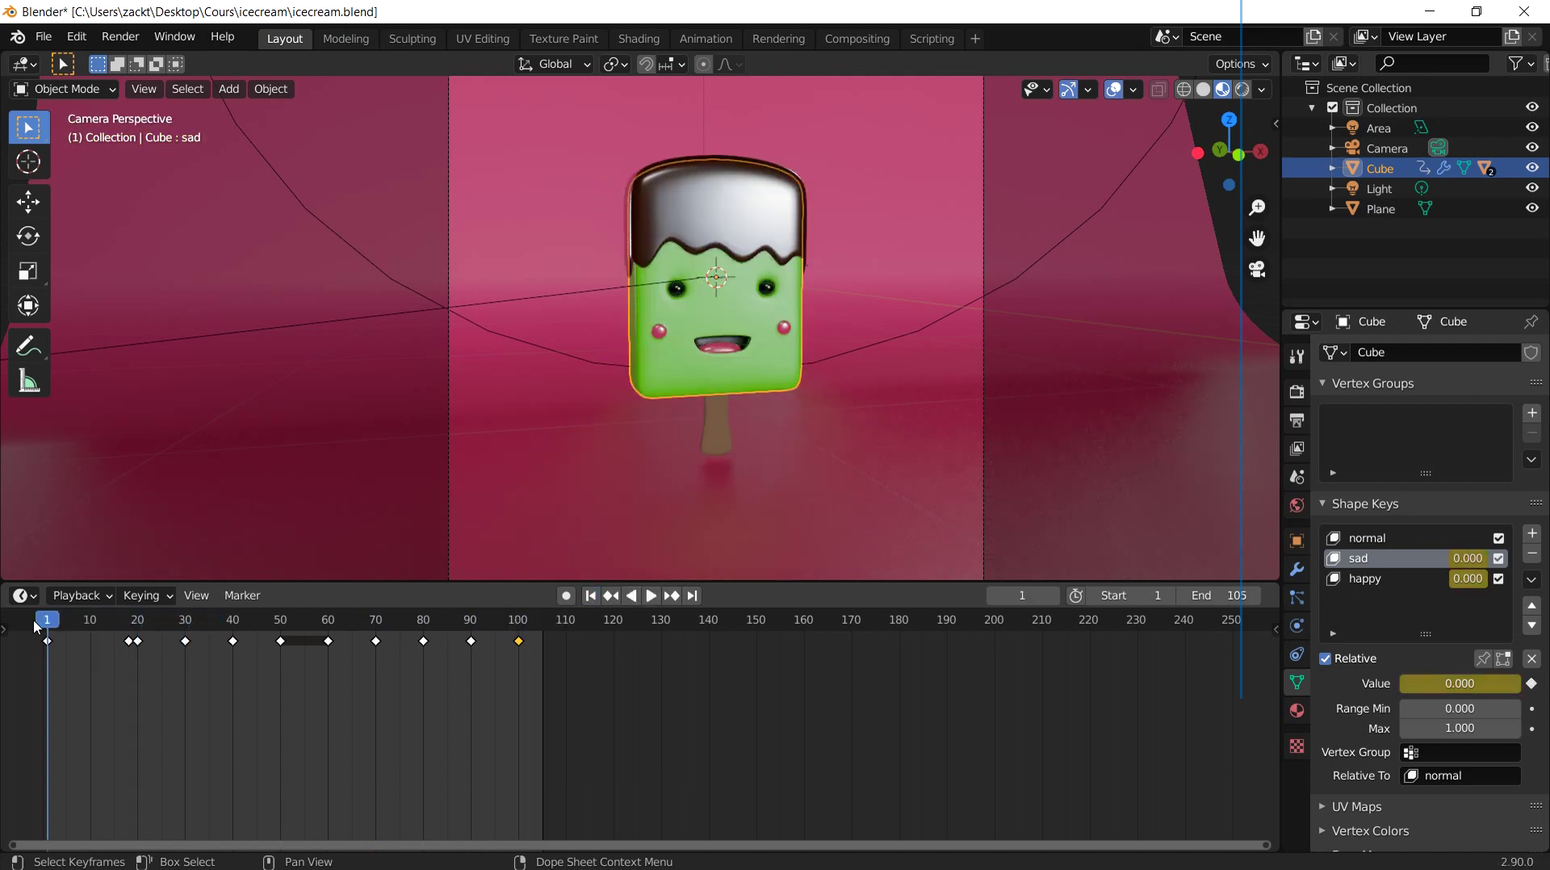
pyautogui.moveTo(38, 628); pyautogui.dragTo(523, 643)
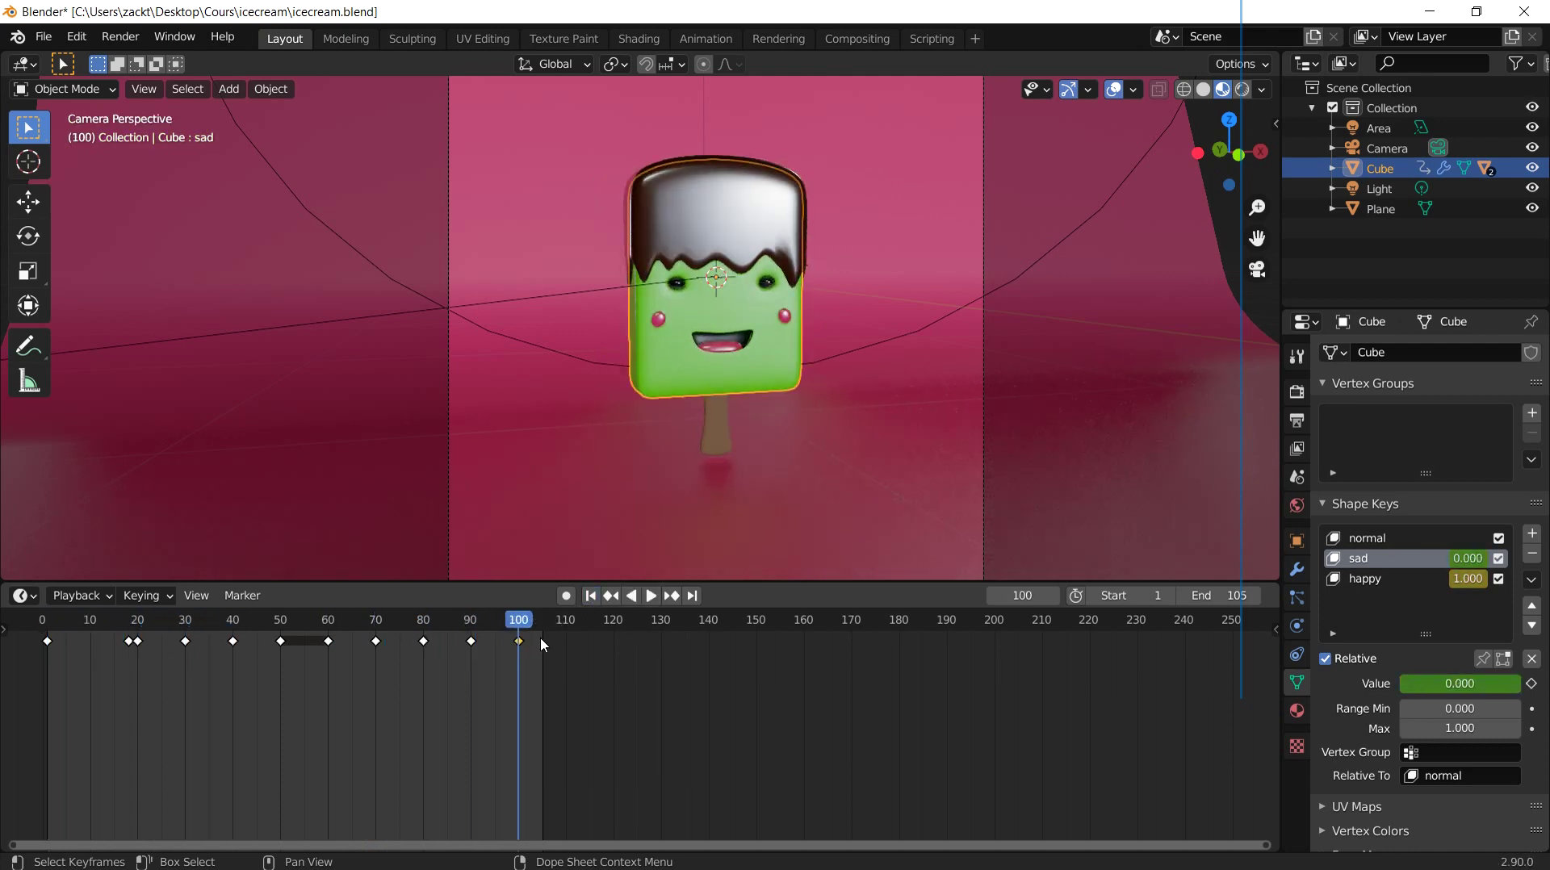
pyautogui.press('space')
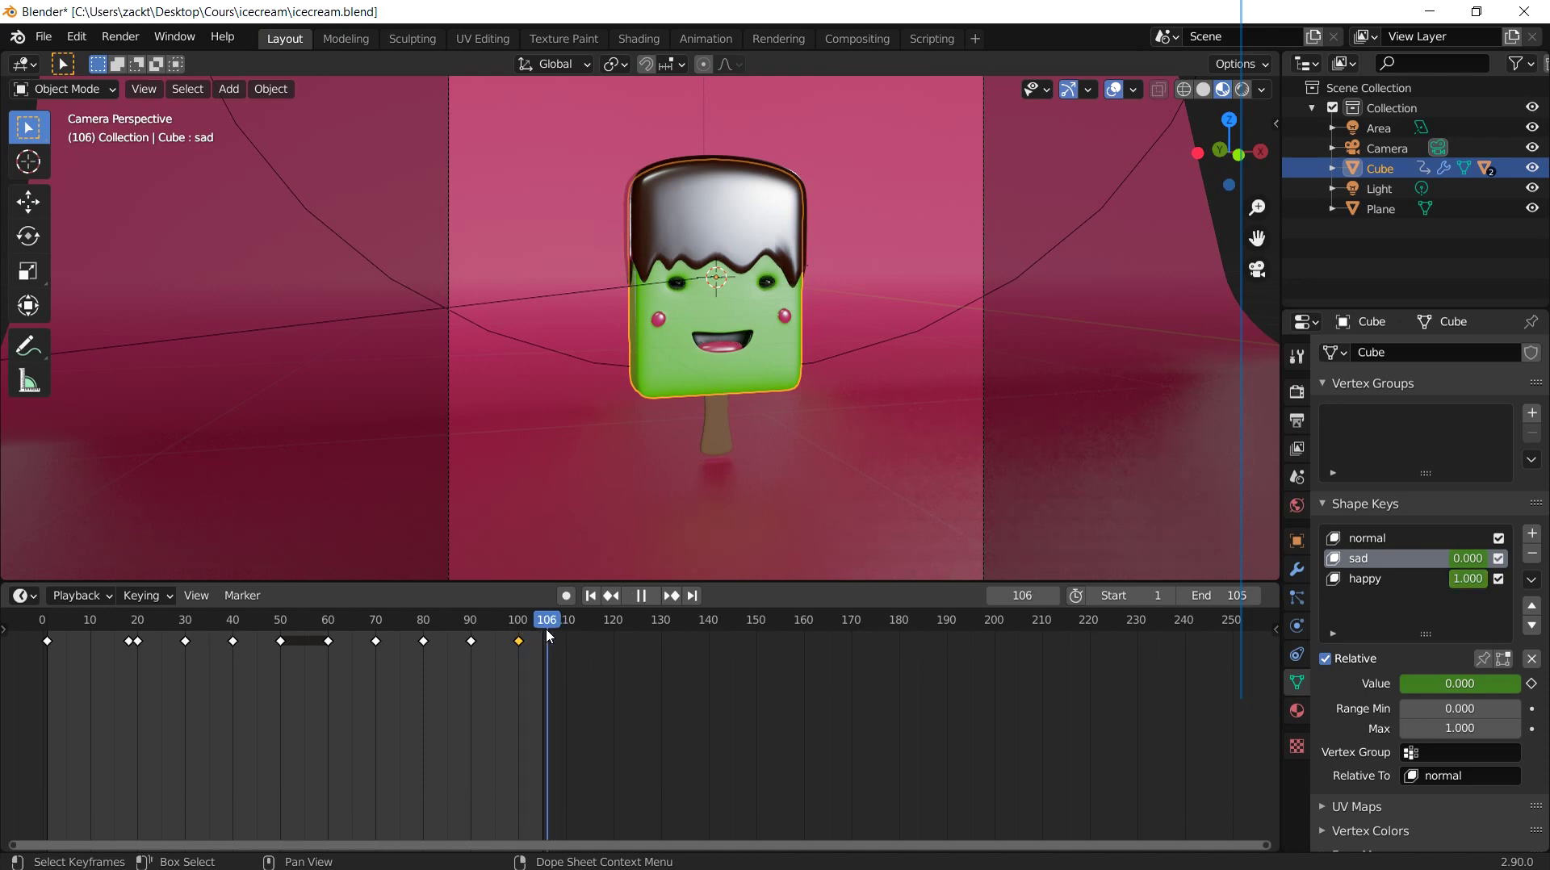
pyautogui.press('space')
# Step: Keyframe the happy shape key at 0.000 on frame 105, then return to frame 1
pyautogui.click(1433, 587)
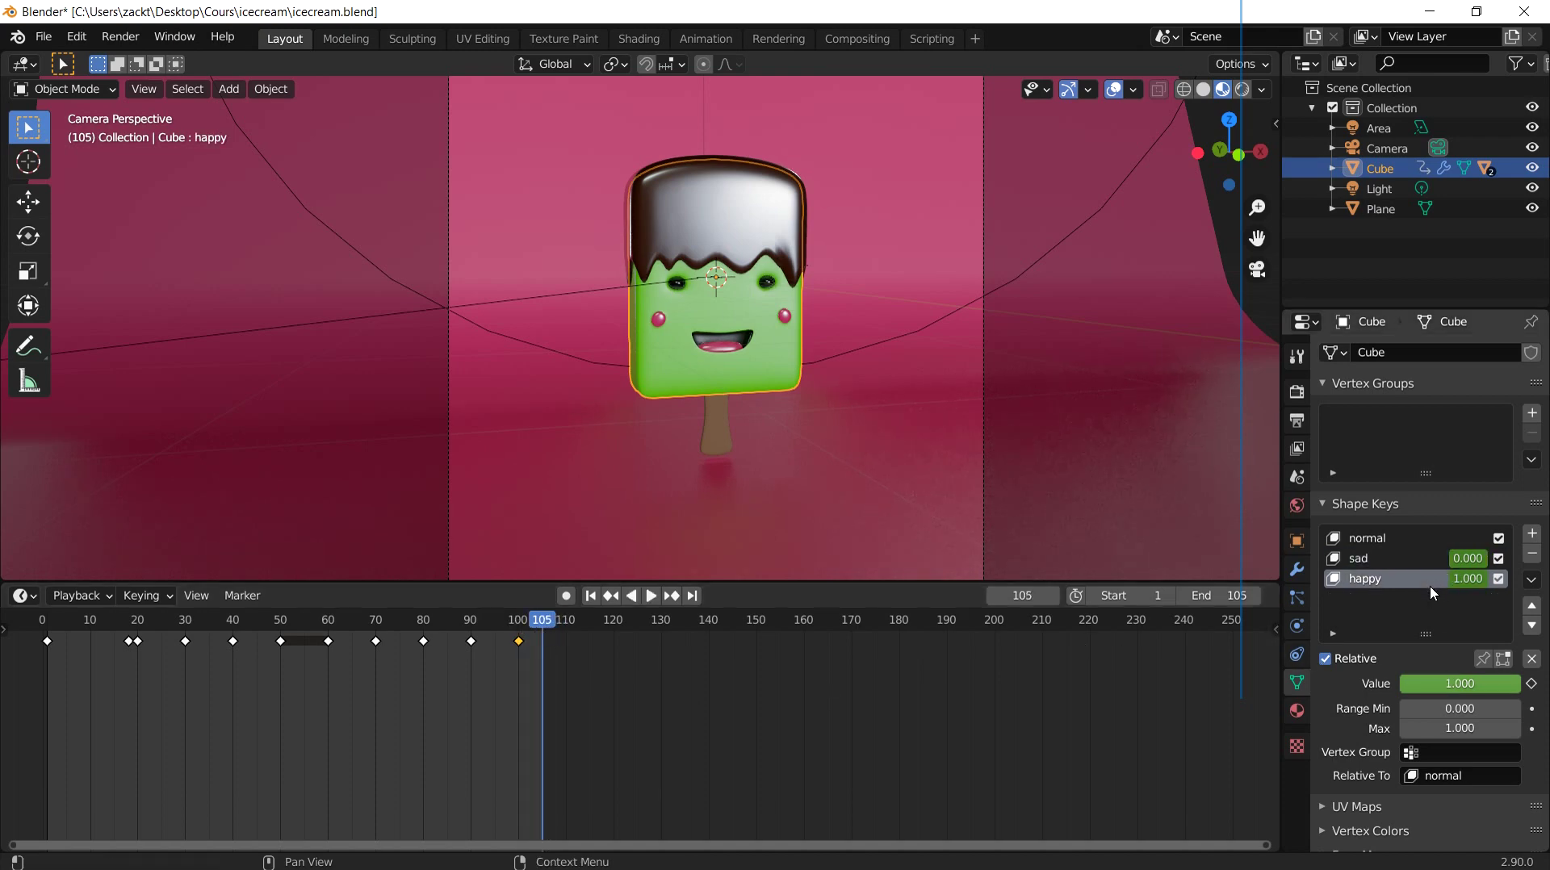
pyautogui.moveTo(1461, 683); pyautogui.dragTo(1418, 699)
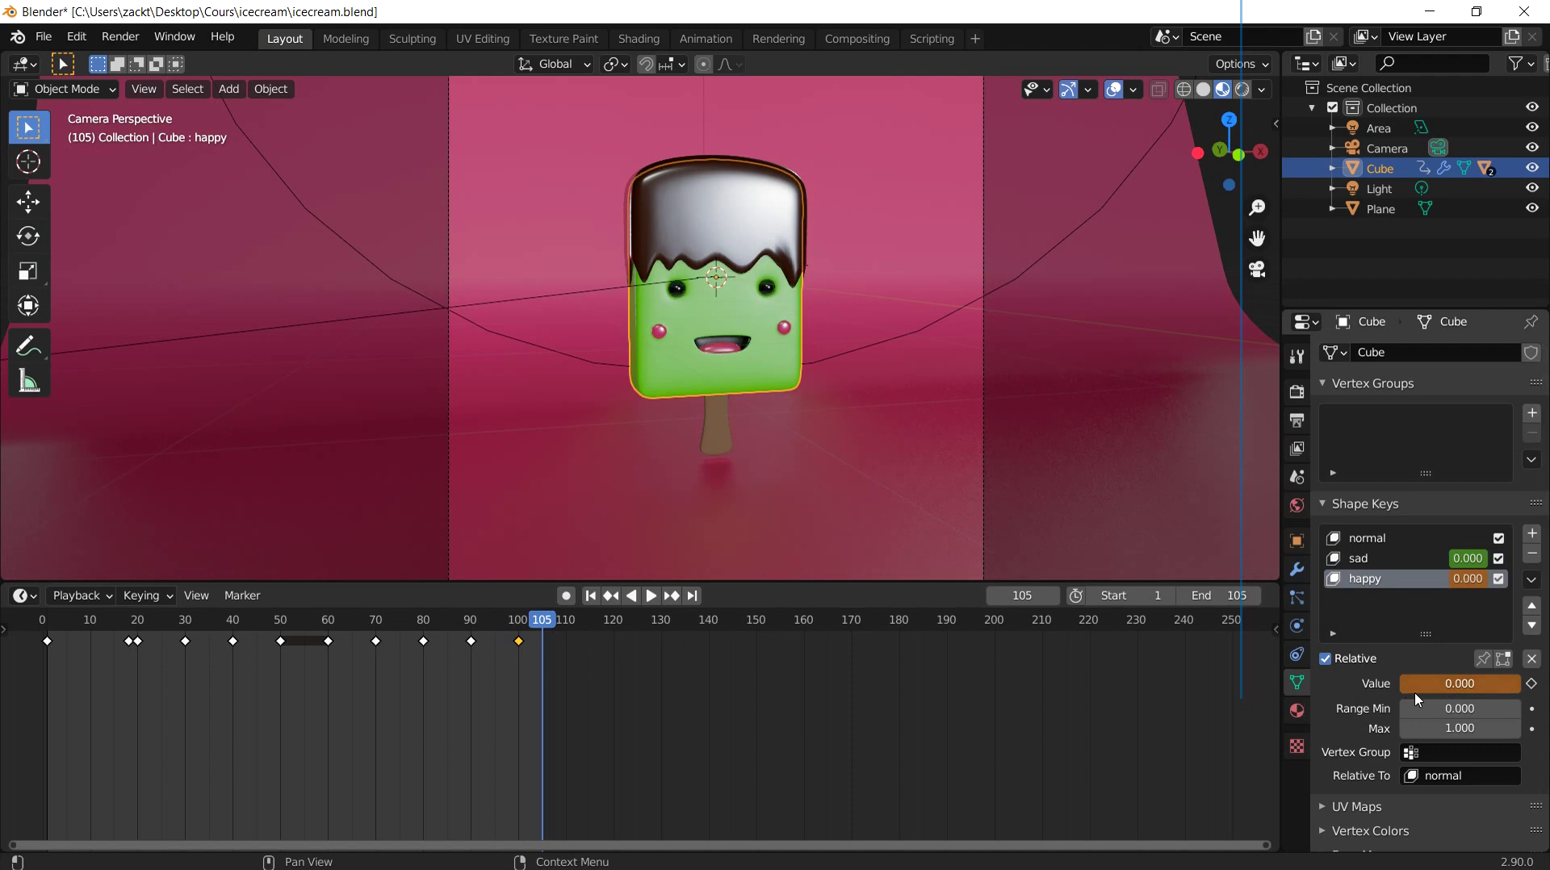
pyautogui.click(1531, 684)
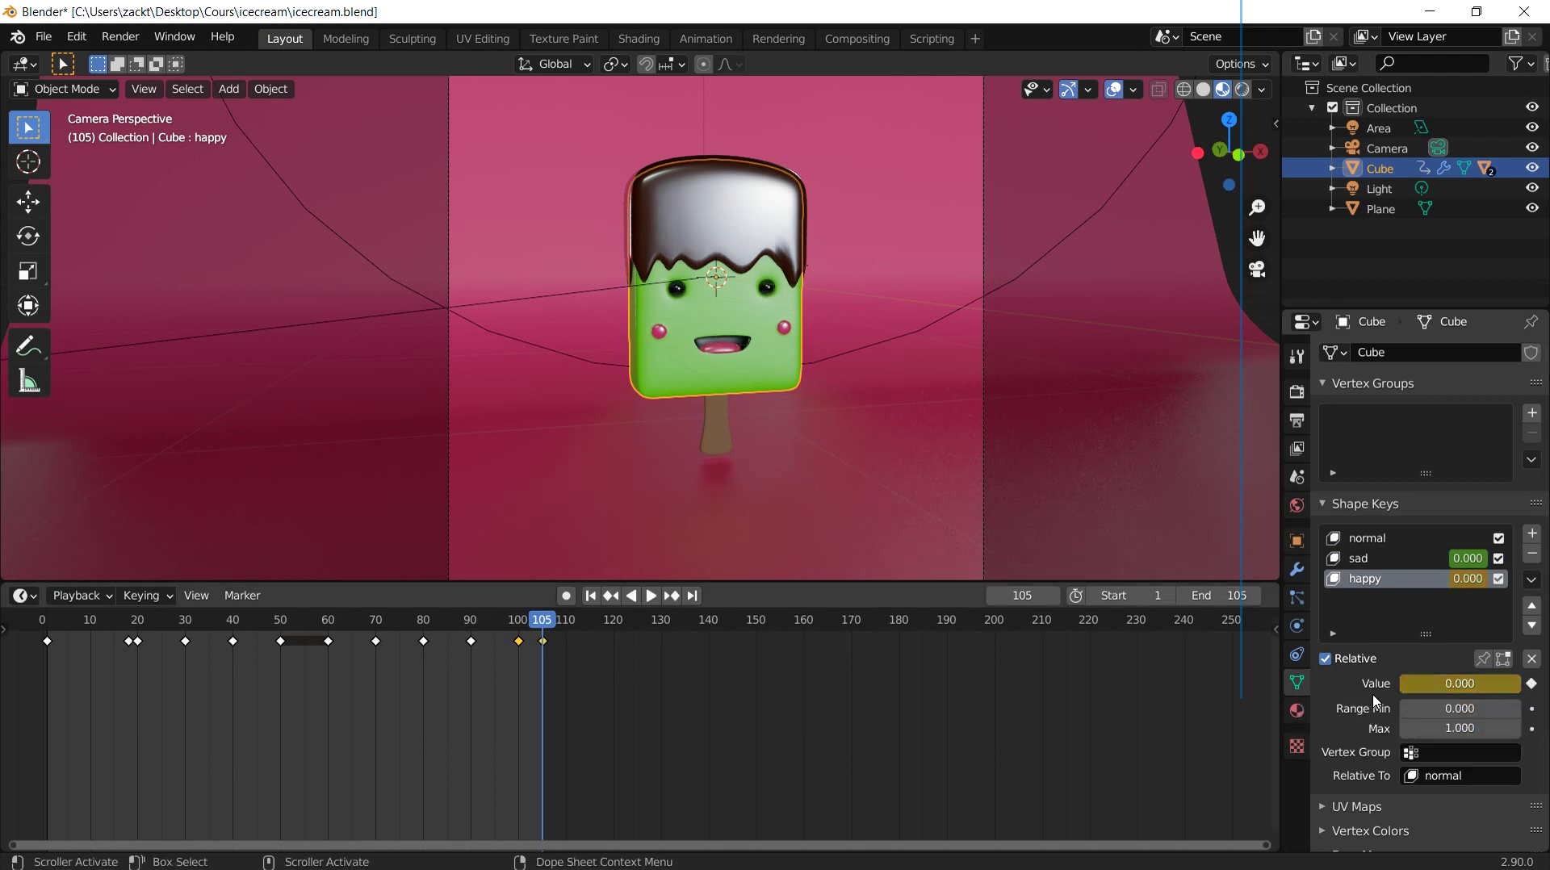
pyautogui.click(589, 597)
# Step: Play the animation and hide the viewport overlays
pyautogui.click(650, 597)
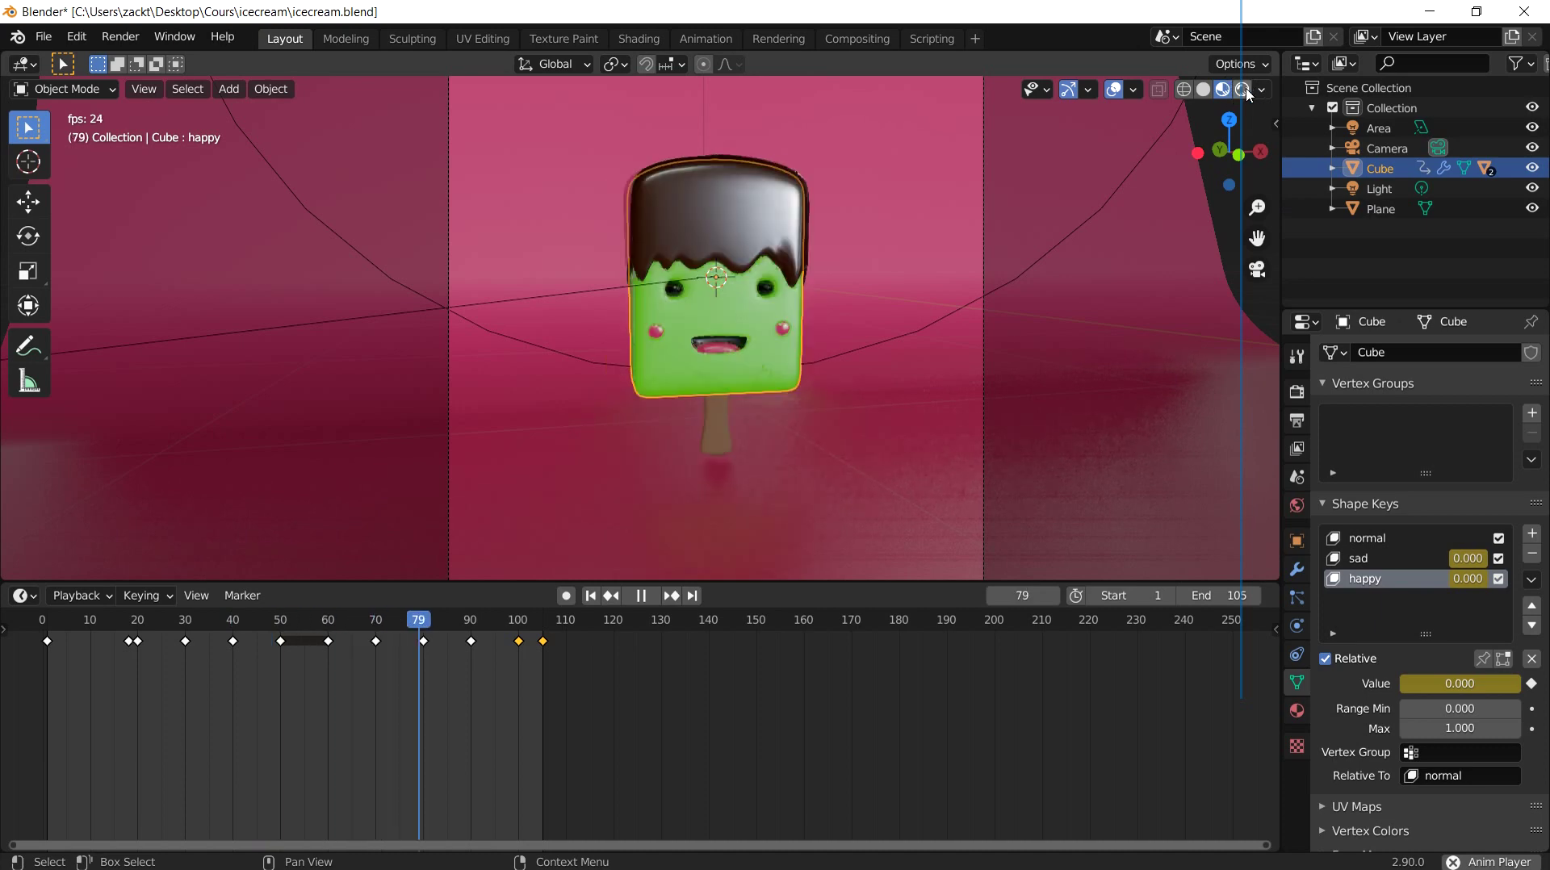
pyautogui.scroll(-1, 888, 310)
pyautogui.scroll(-1, 887, 311)
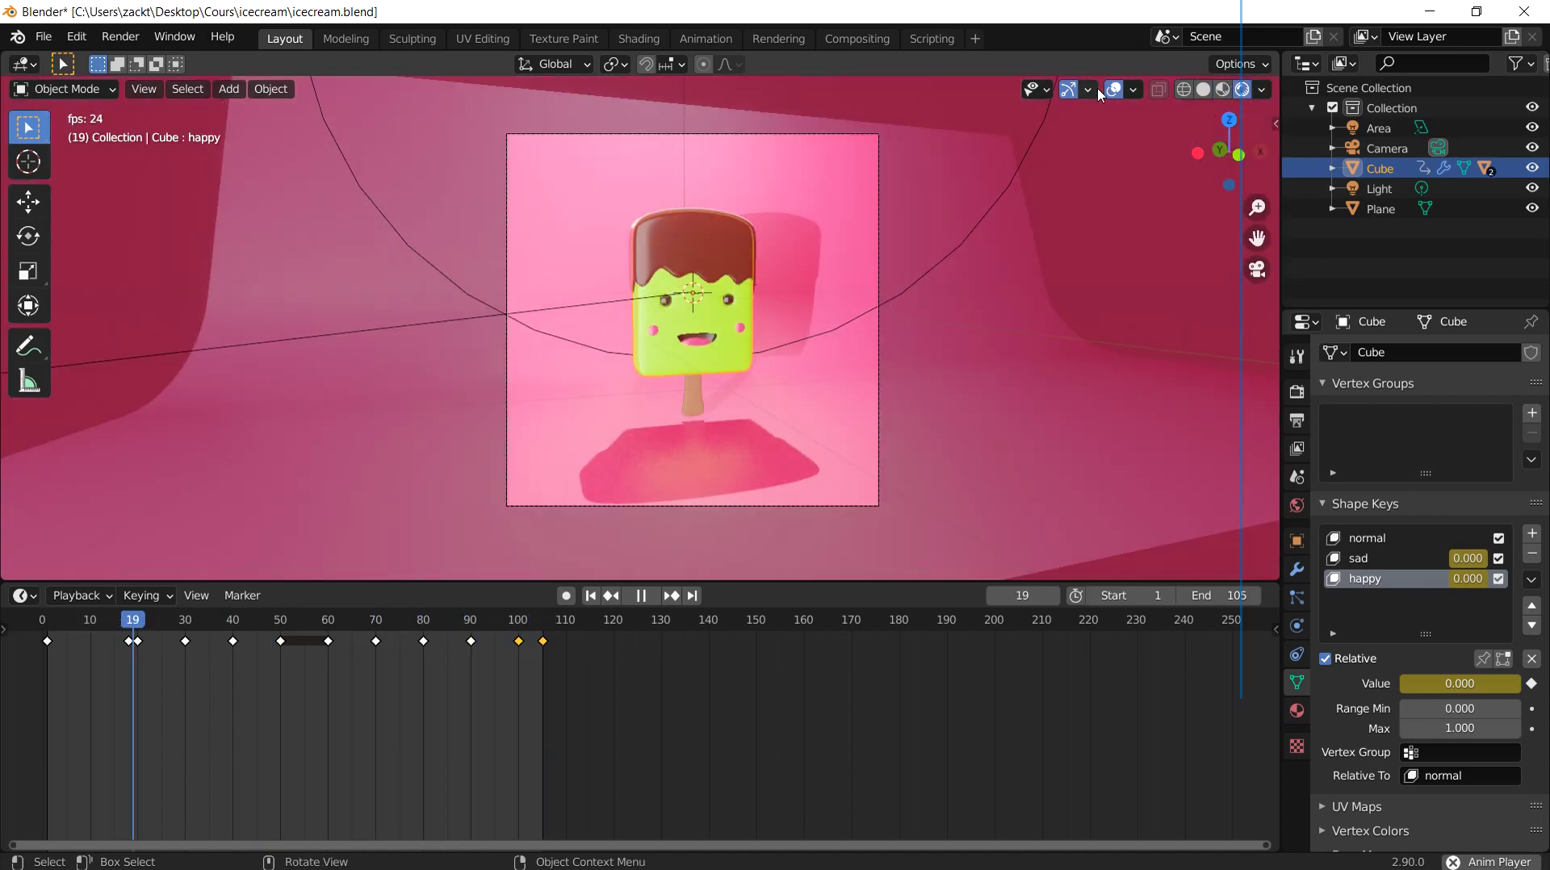
pyautogui.scroll(1, 1020, 322)
pyautogui.hotkey('shift', 'alt', 'z')
pyautogui.scroll(-2, 1021, 322)
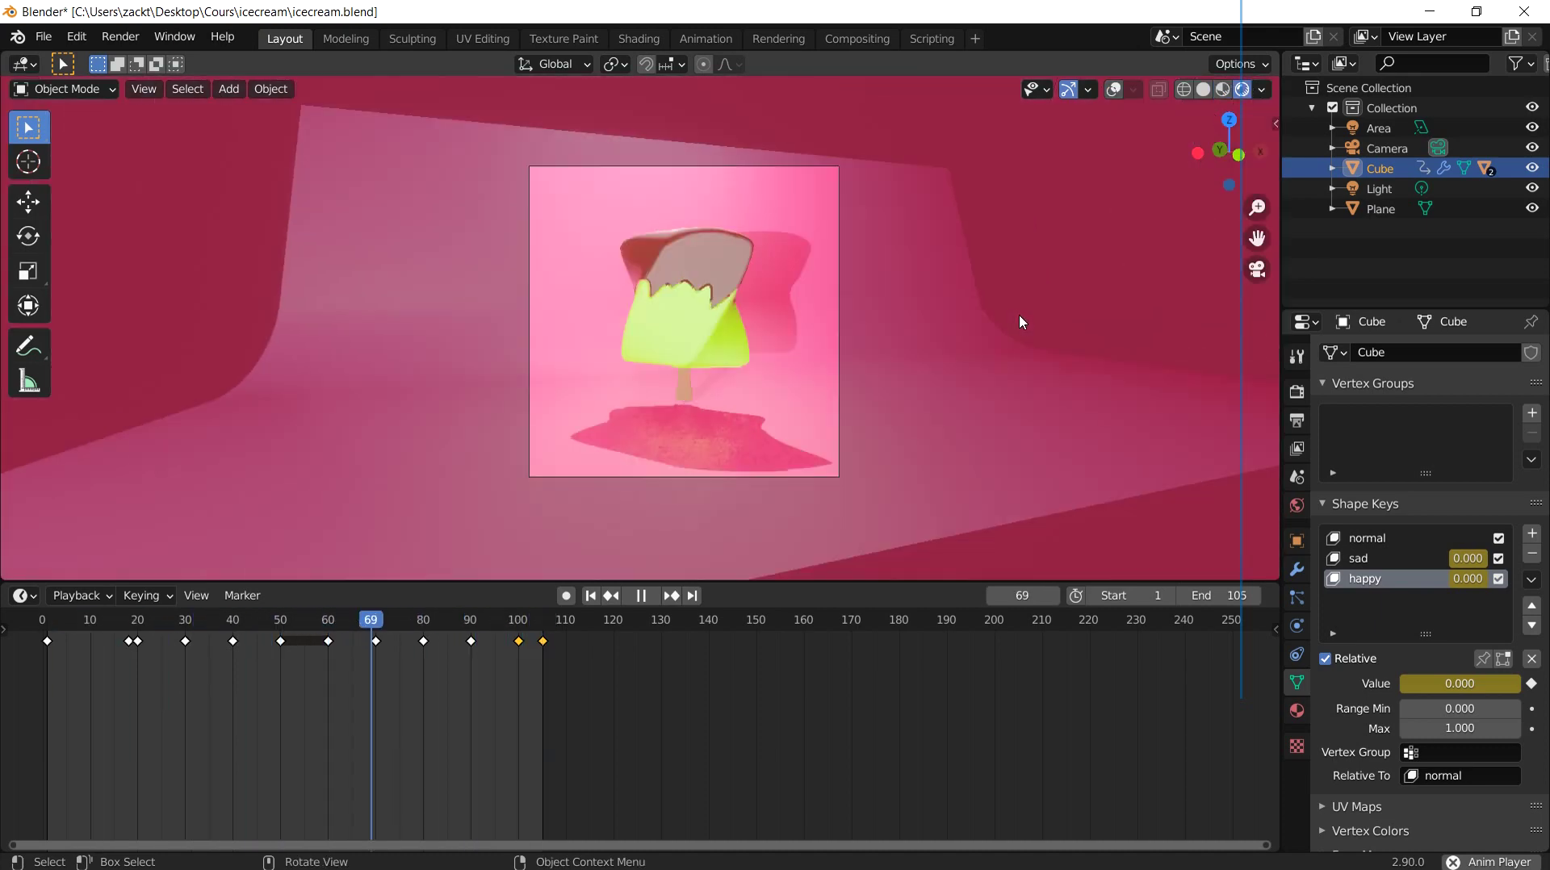
# Step: Enlarge the 3D view over a shorter timeline and orbit the popsicle at frame 69
pyautogui.click(645, 600)
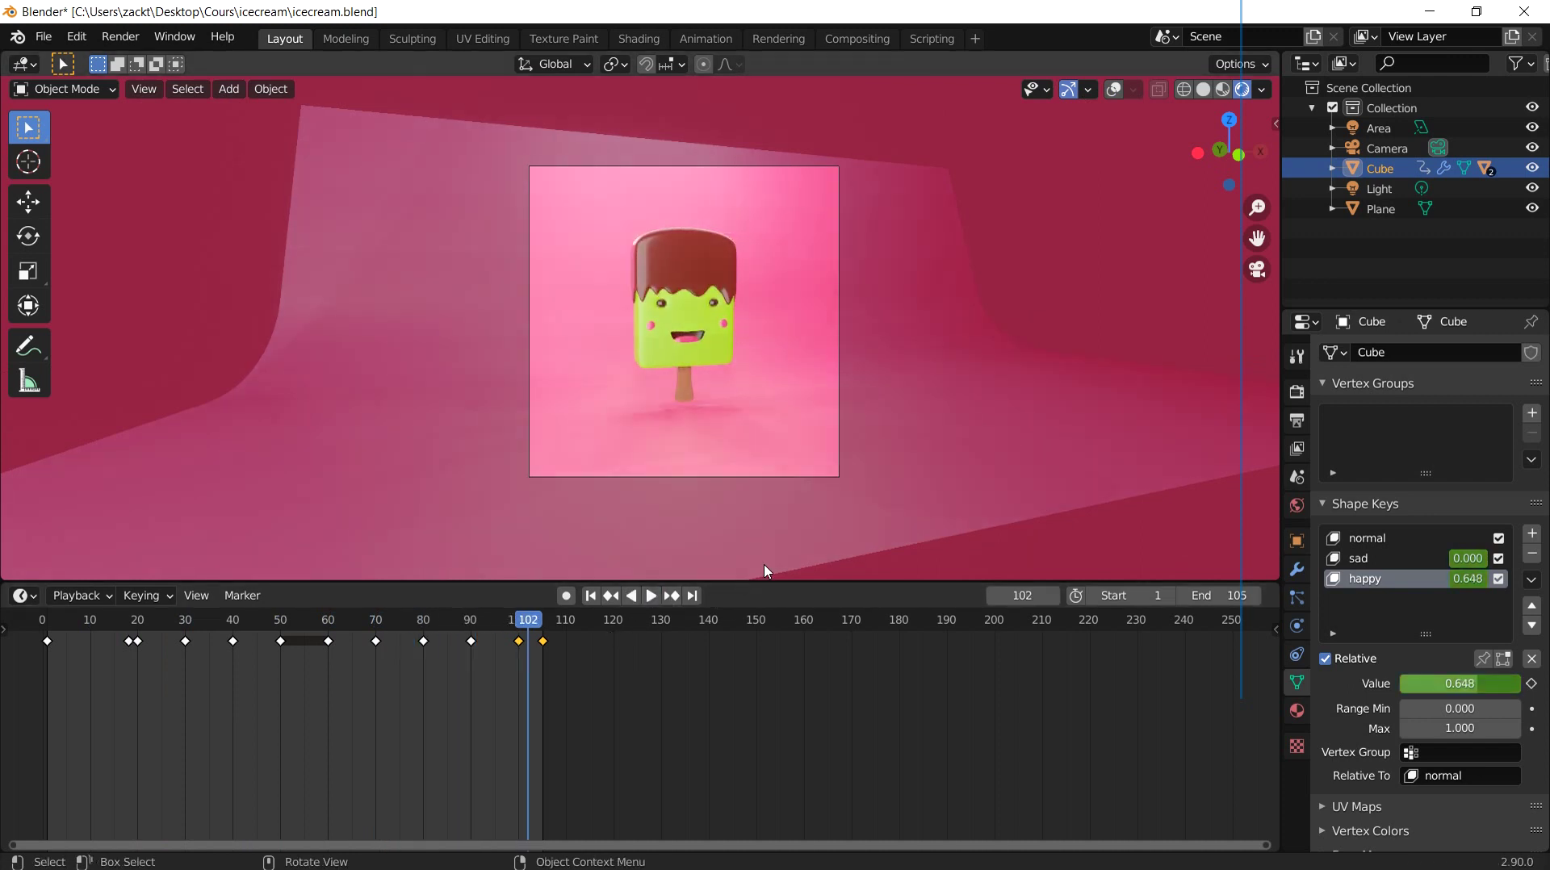
pyautogui.moveTo(763, 582); pyautogui.dragTo(636, 715)
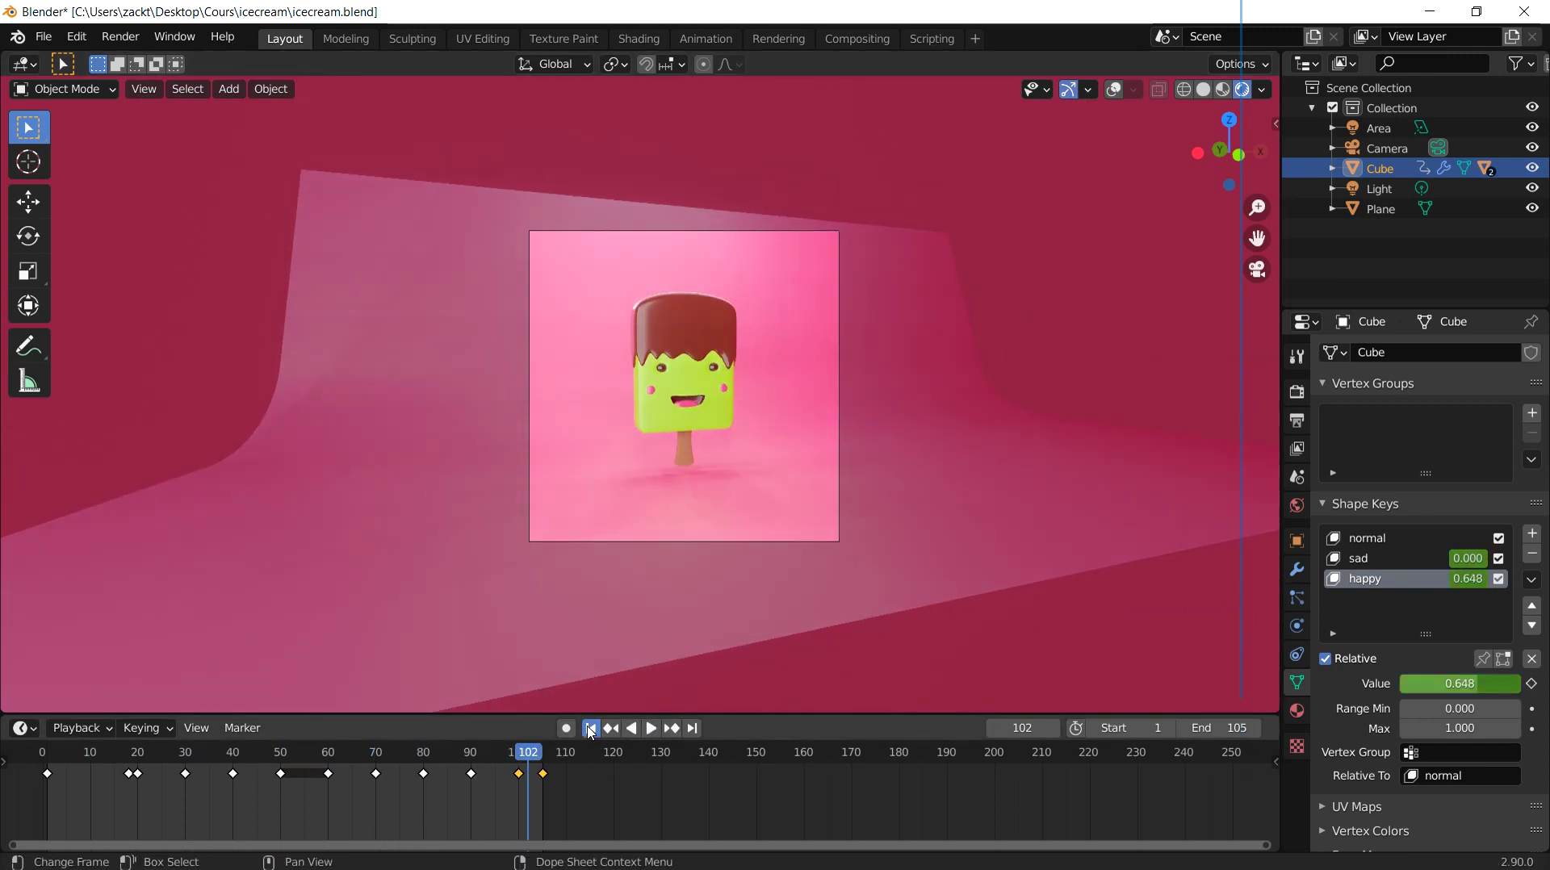
pyautogui.click(649, 728)
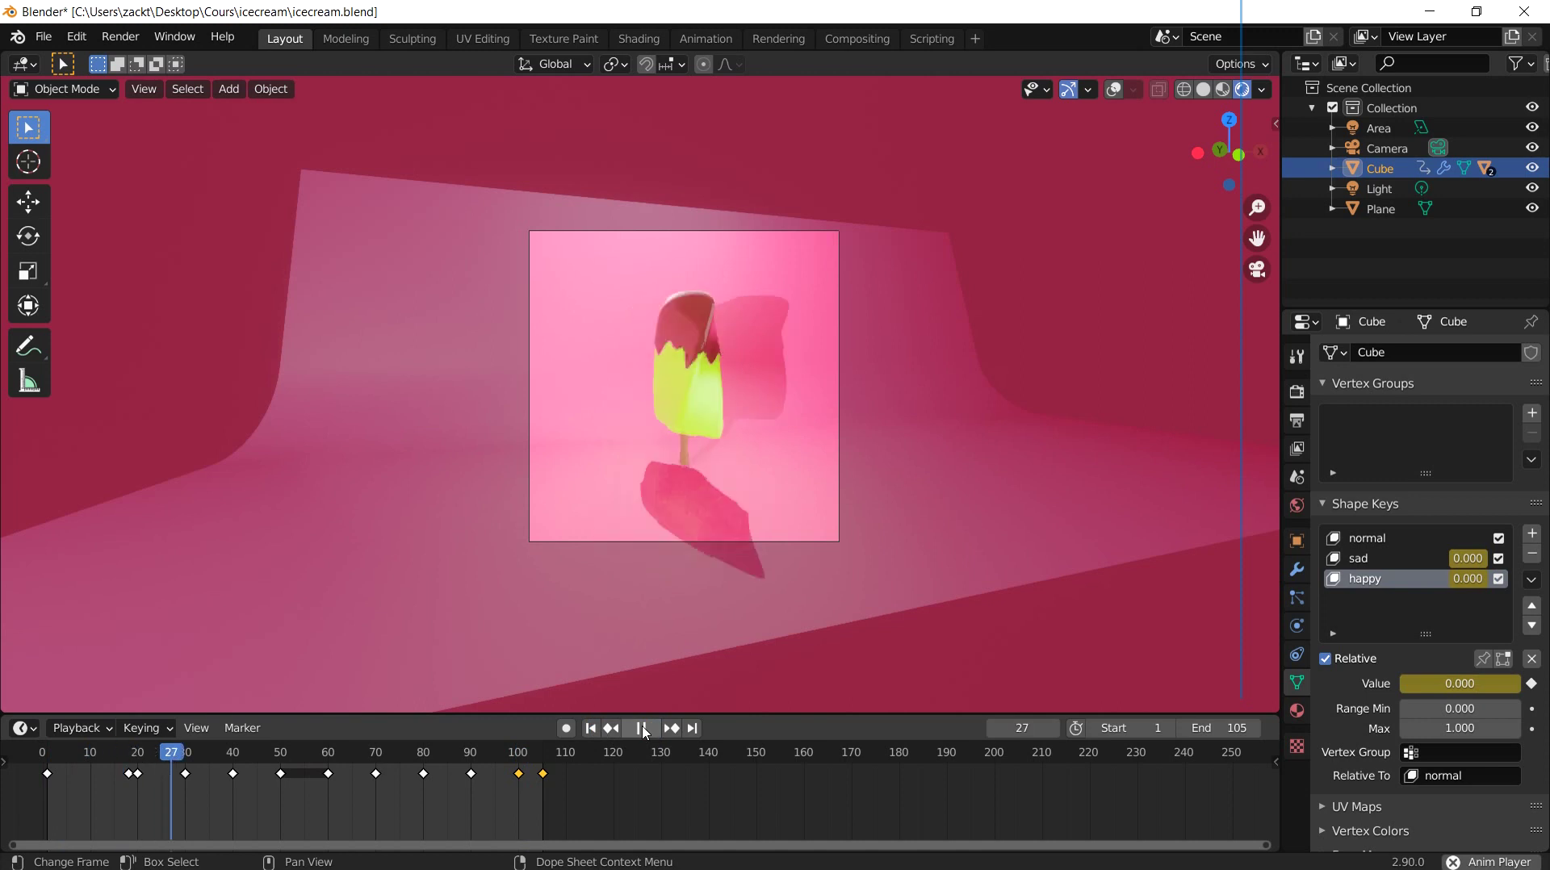
pyautogui.click(645, 733)
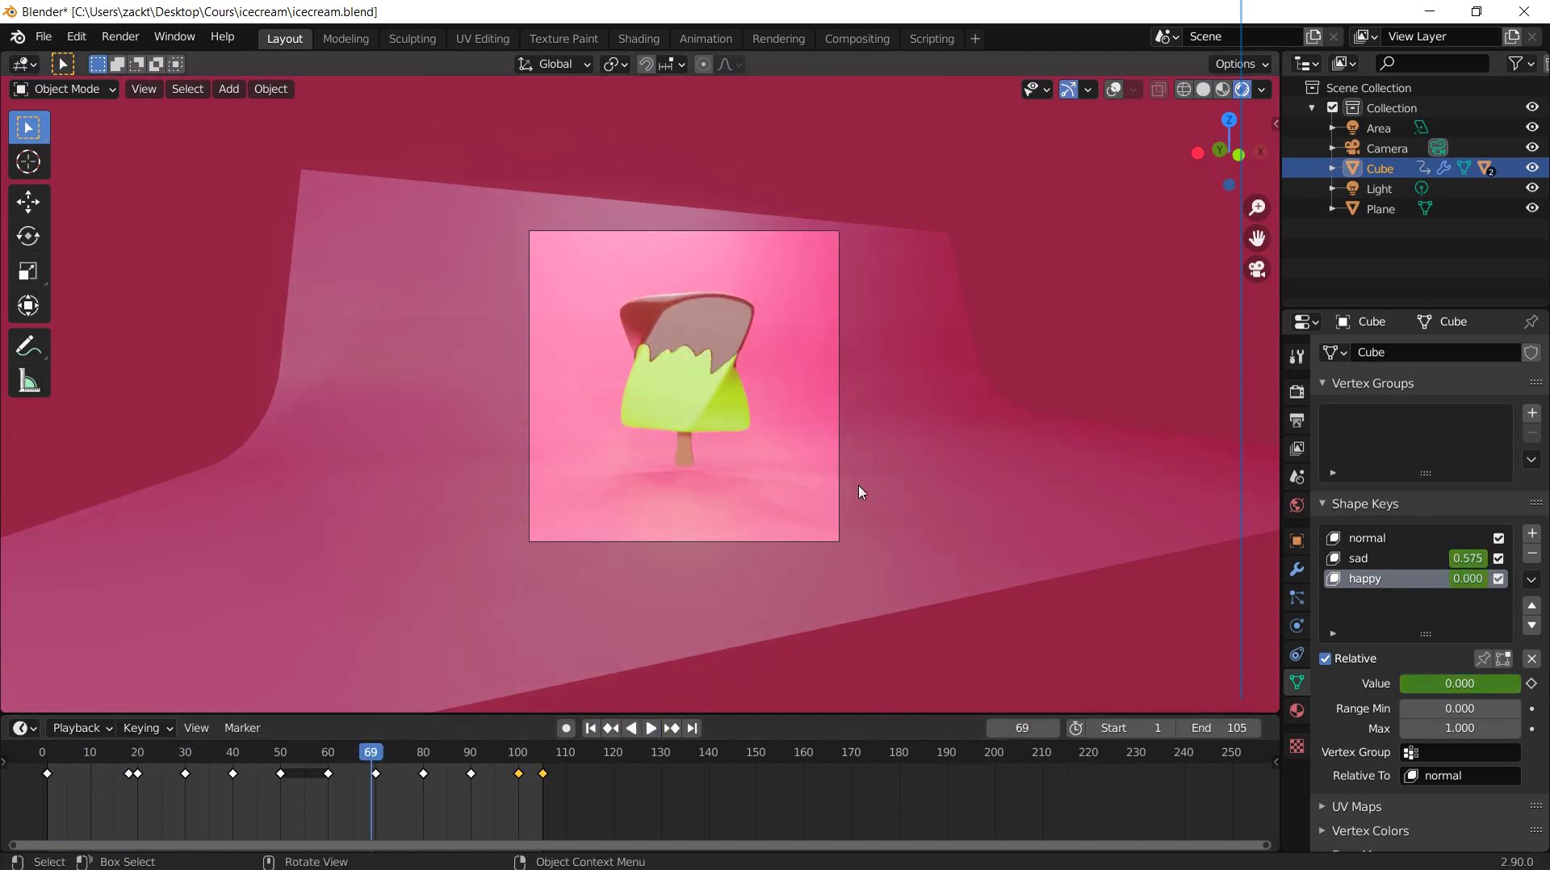
pyautogui.moveTo(861, 487); pyautogui.dragTo(862, 468, button='middle')
# Step: Show the render settings and keep Eevee as the render engine
pyautogui.click(1296, 393)
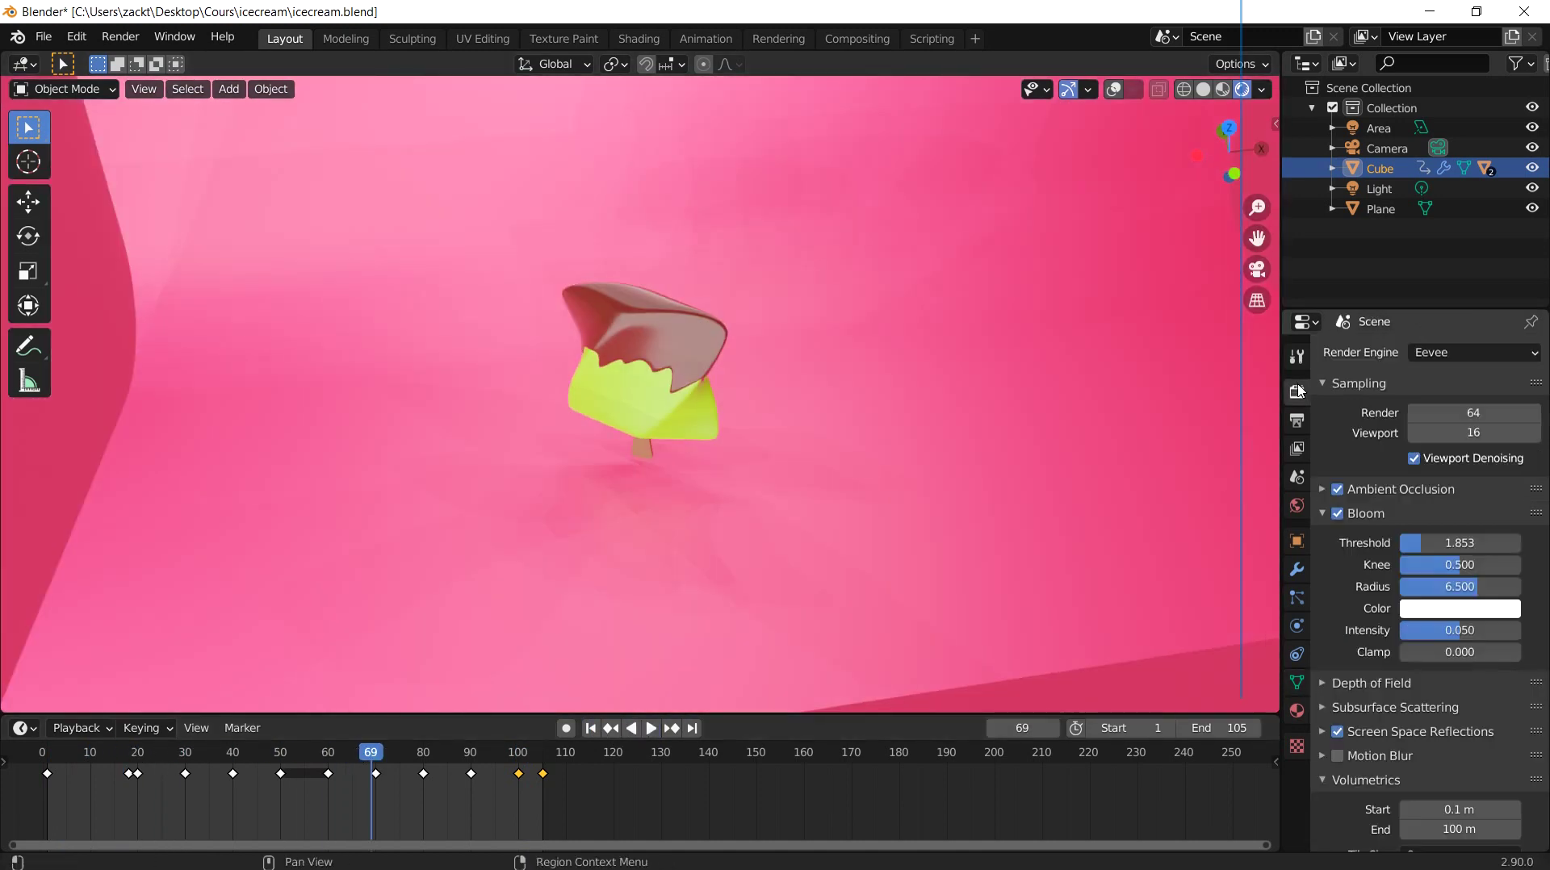
pyautogui.scroll(-2, 1009, 425)
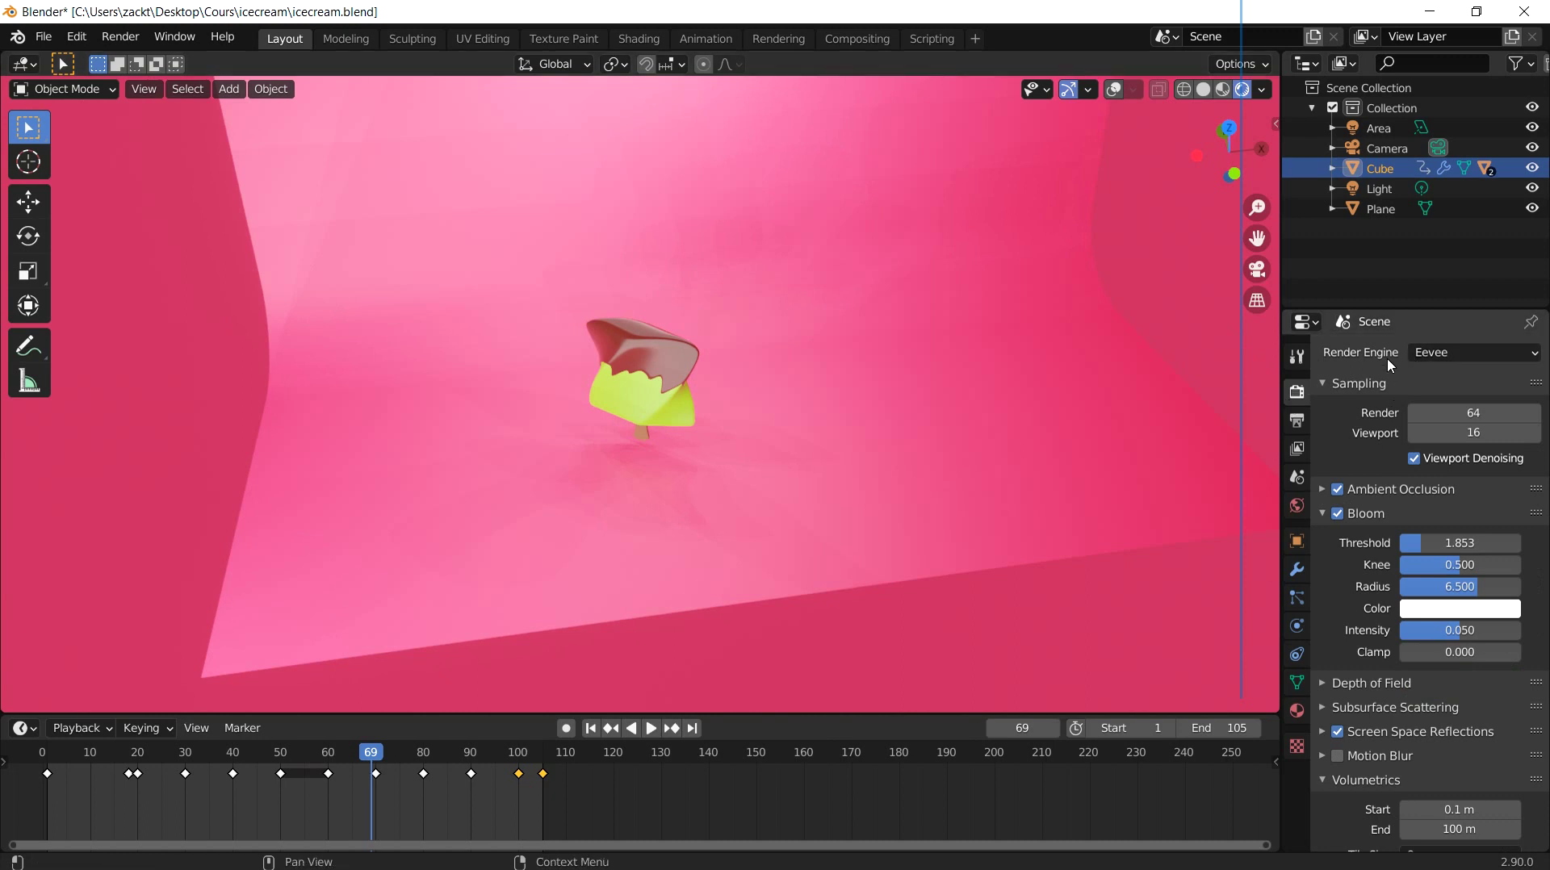
pyautogui.click(1477, 355)
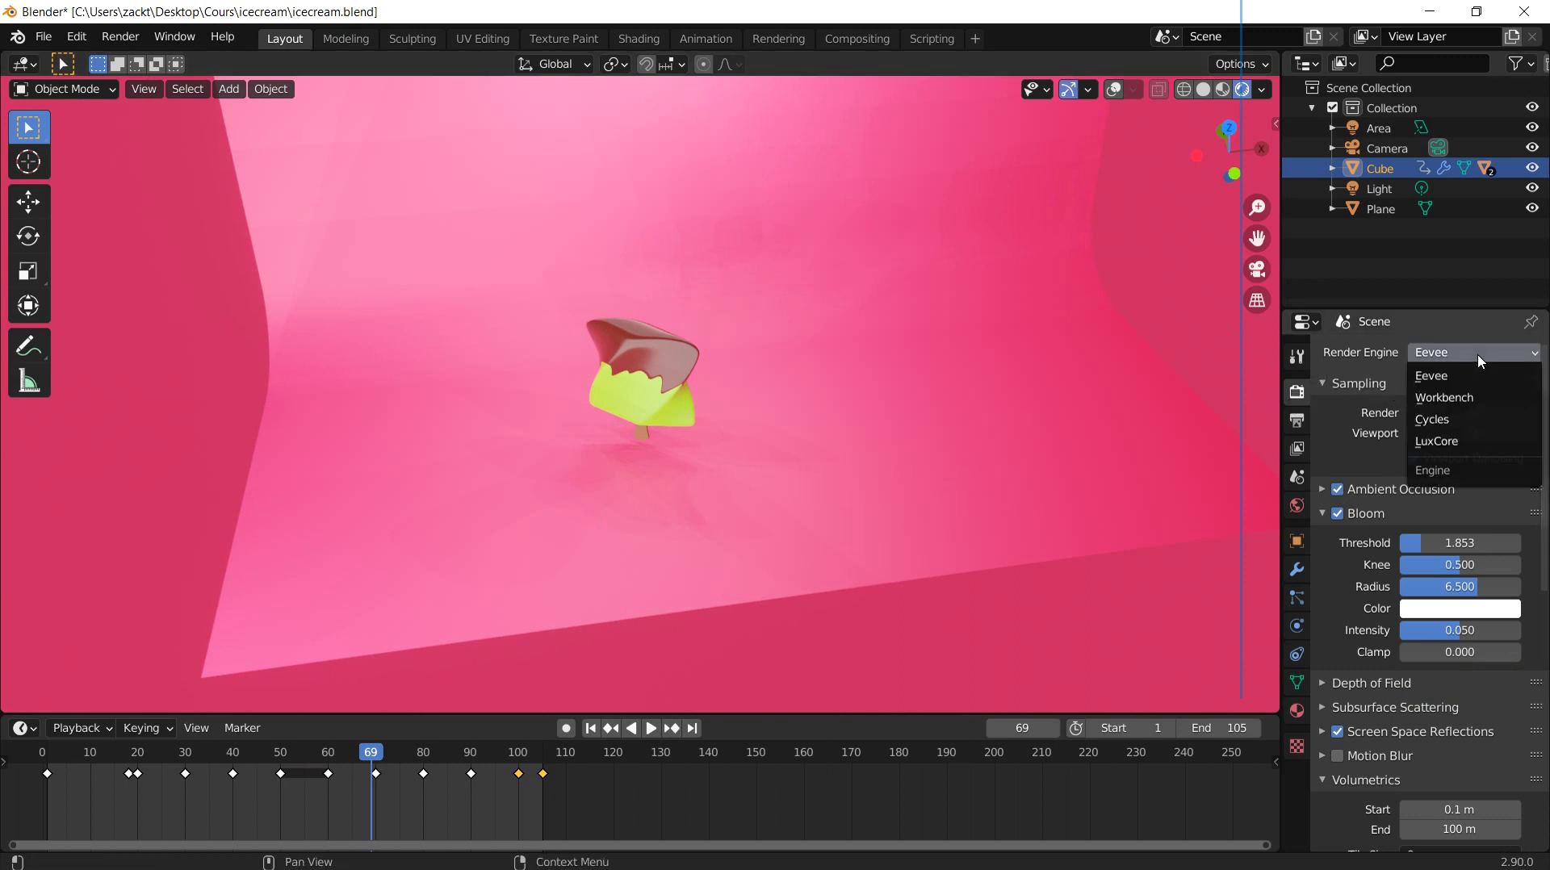
pyautogui.click(1477, 355)
pyautogui.click(1480, 360)
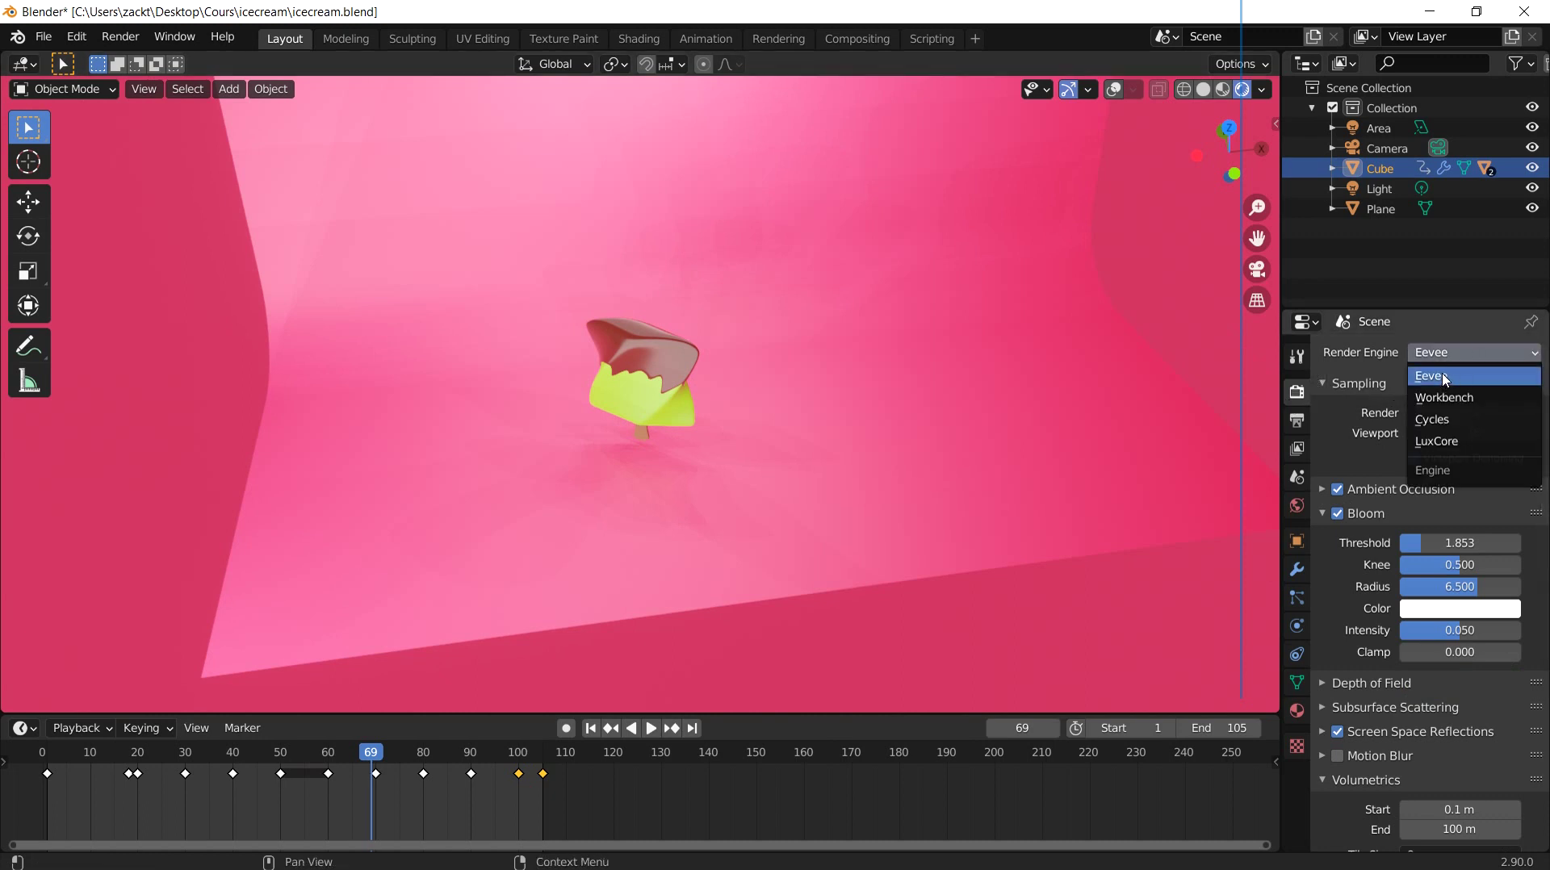
pyautogui.click(1446, 378)
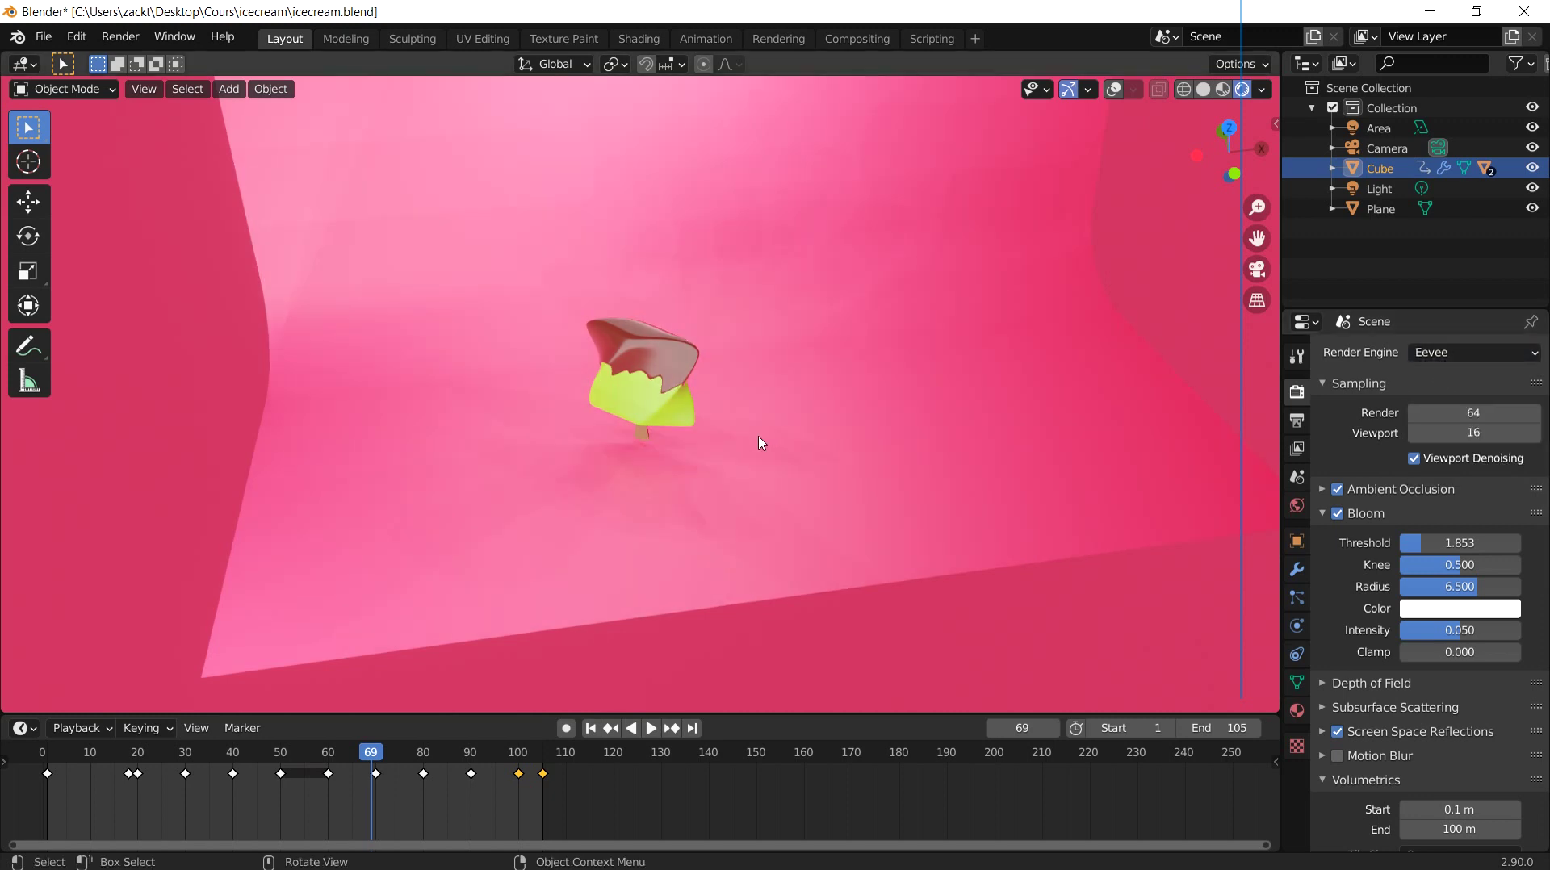
# Step: Display the output settings: 1080×1080 px, frames 1–105 at 24 fps
pyautogui.moveTo(865, 447); pyautogui.dragTo(889, 391, button='middle')
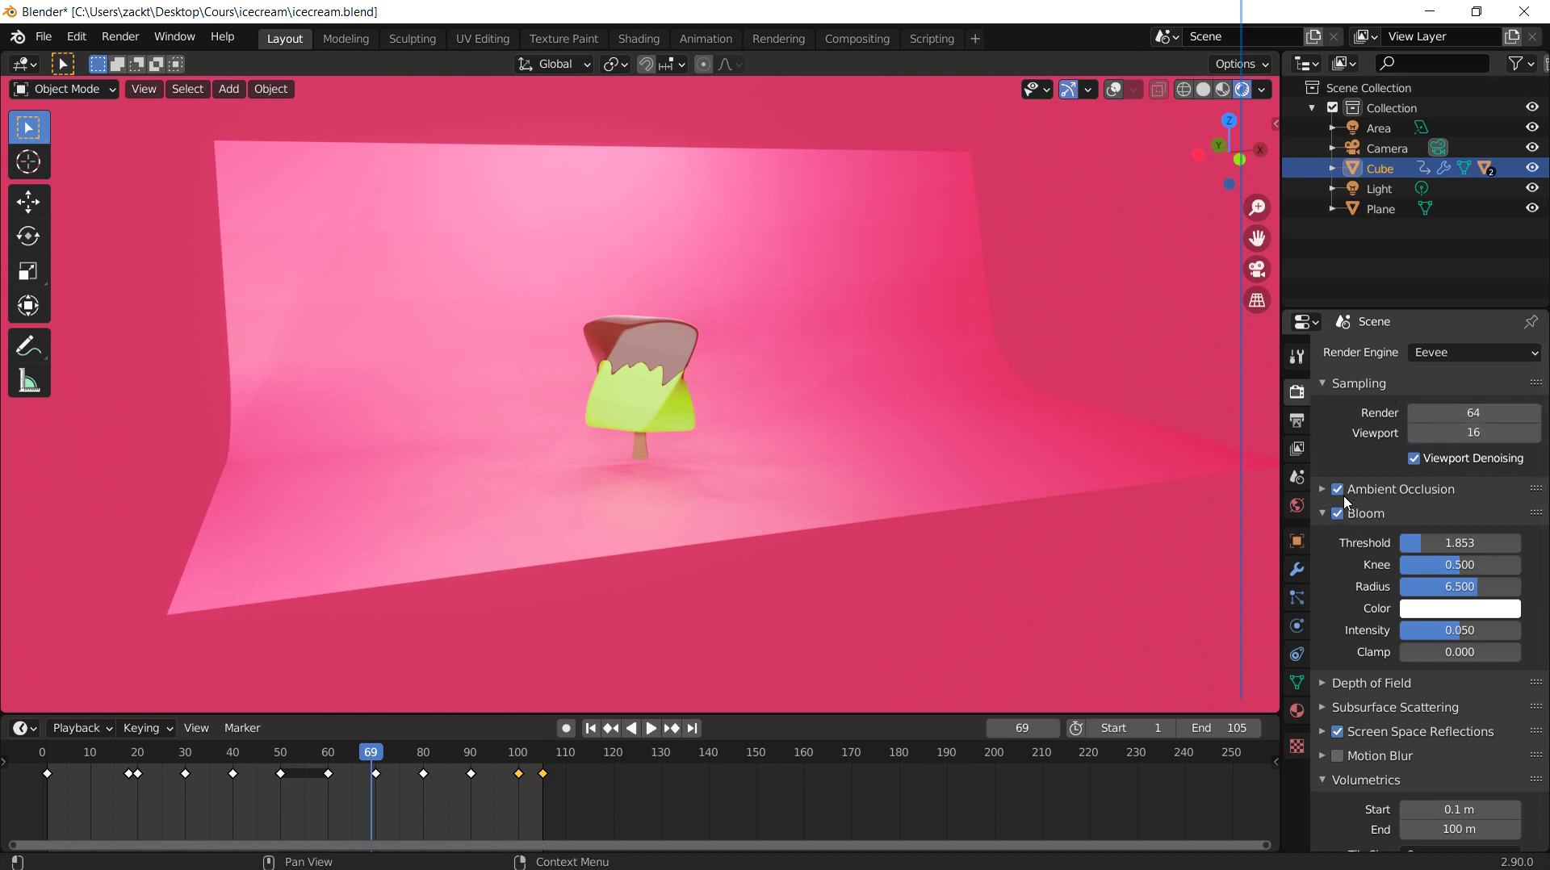
pyautogui.scroll(-1, 1346, 504)
pyautogui.scroll(-5, 1344, 719)
pyautogui.scroll(-5, 1345, 742)
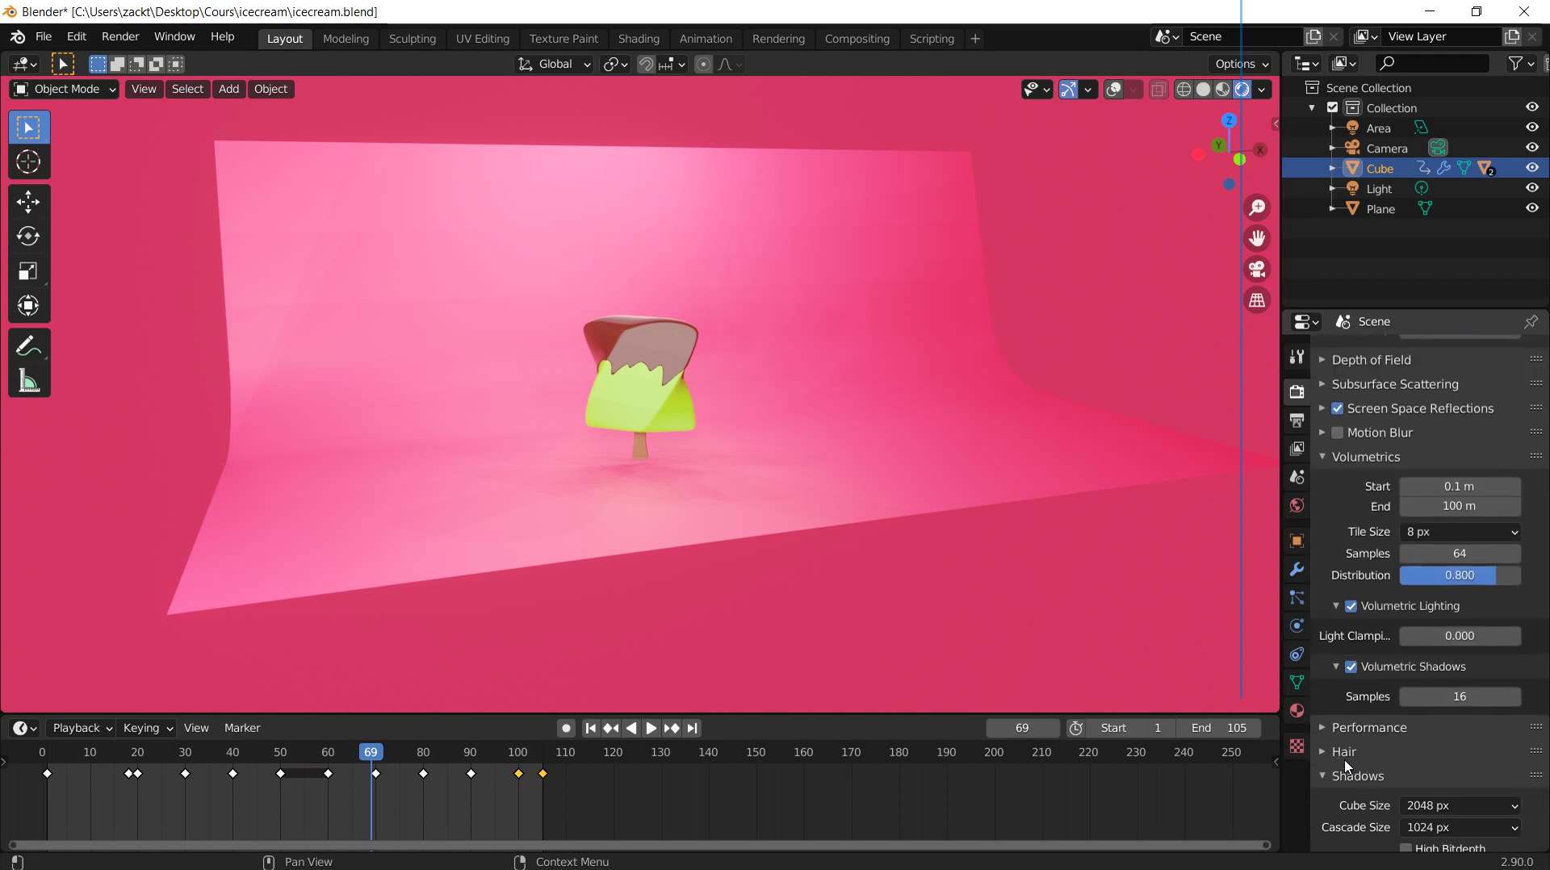
pyautogui.scroll(-2, 1348, 767)
pyautogui.scroll(3, 1346, 767)
pyautogui.scroll(5, 1336, 622)
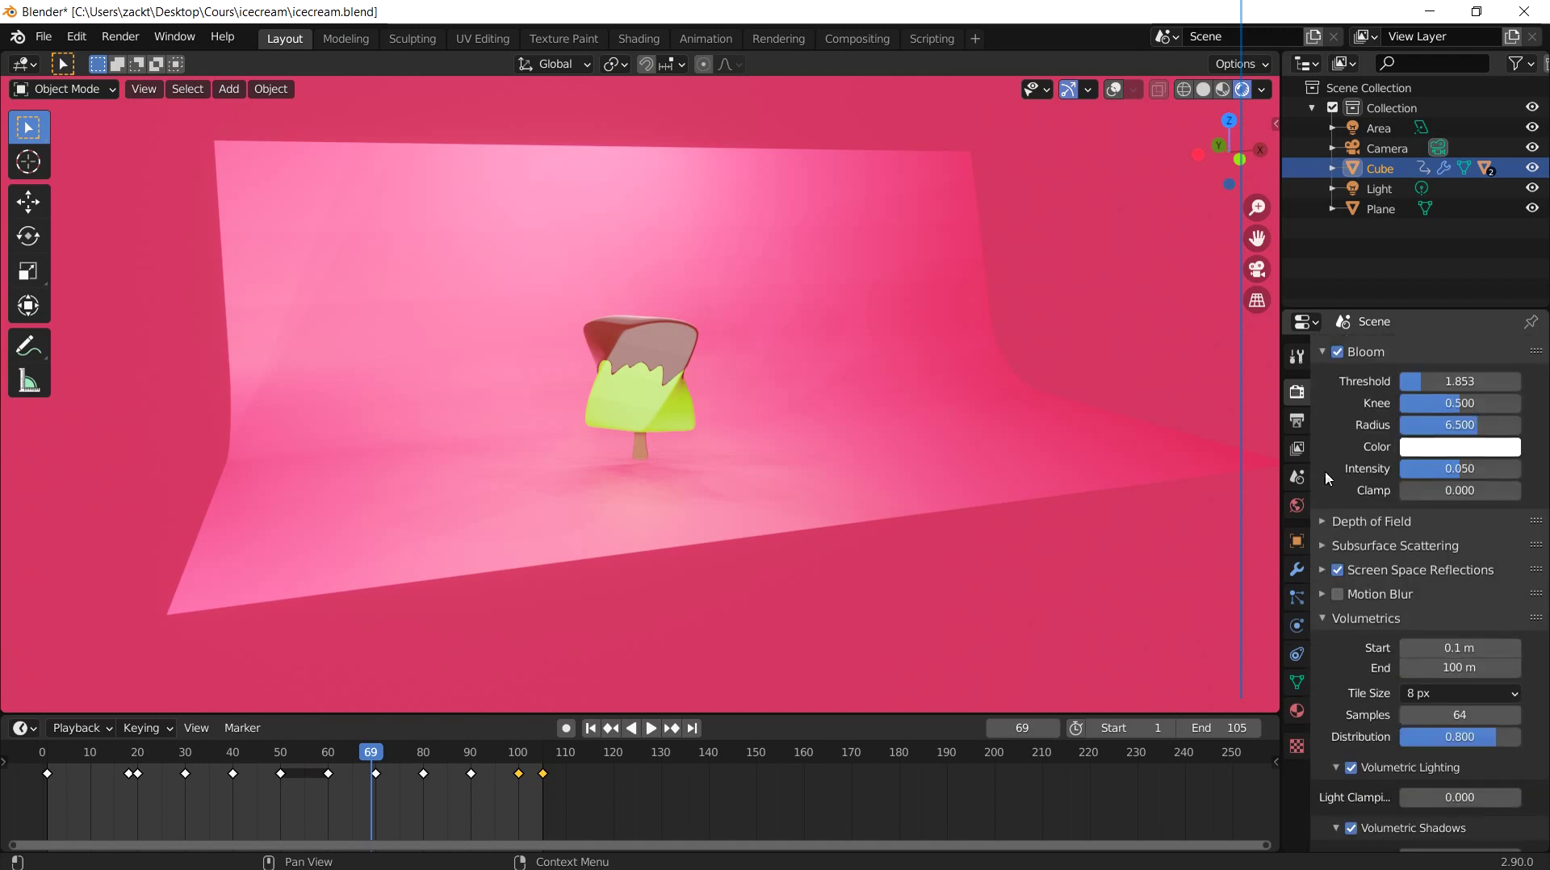
pyautogui.click(1294, 425)
pyautogui.scroll(1, 1394, 443)
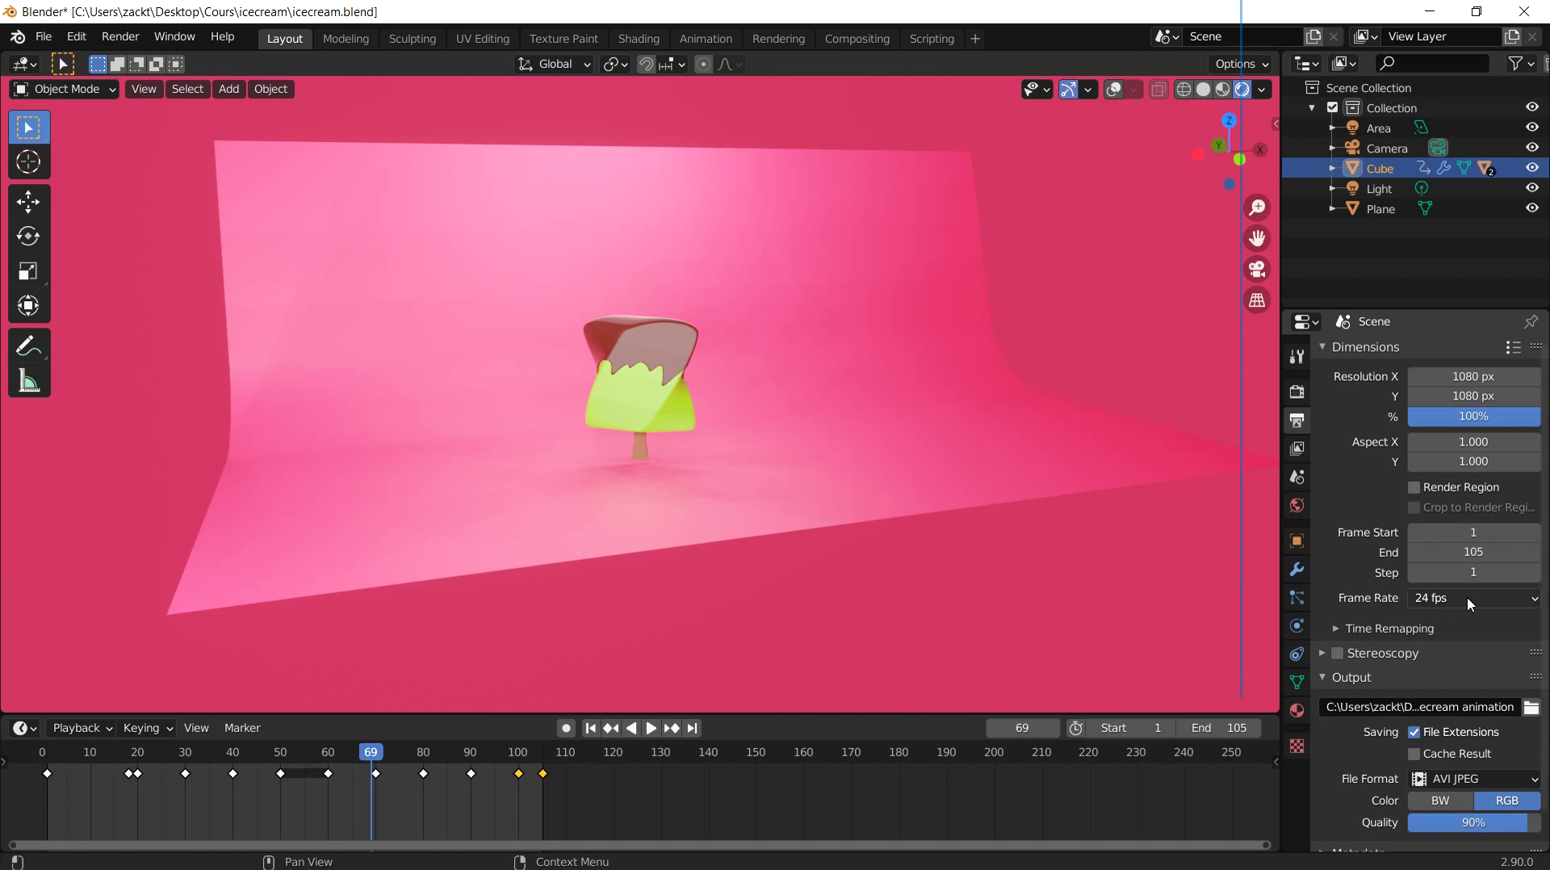
pyautogui.scroll(-2, 1465, 699)
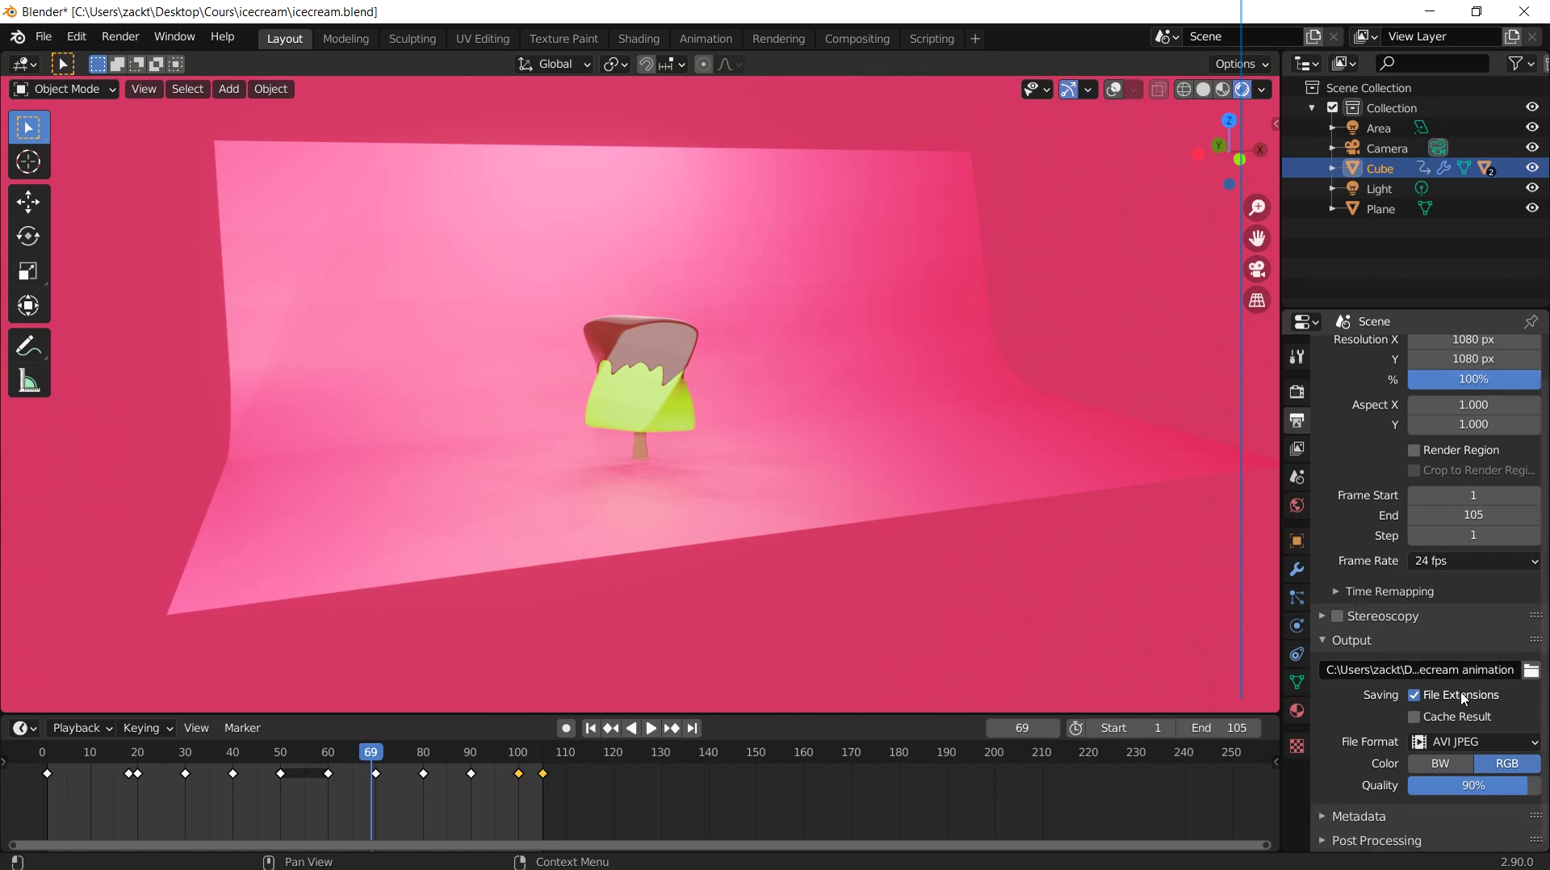
pyautogui.click(1489, 744)
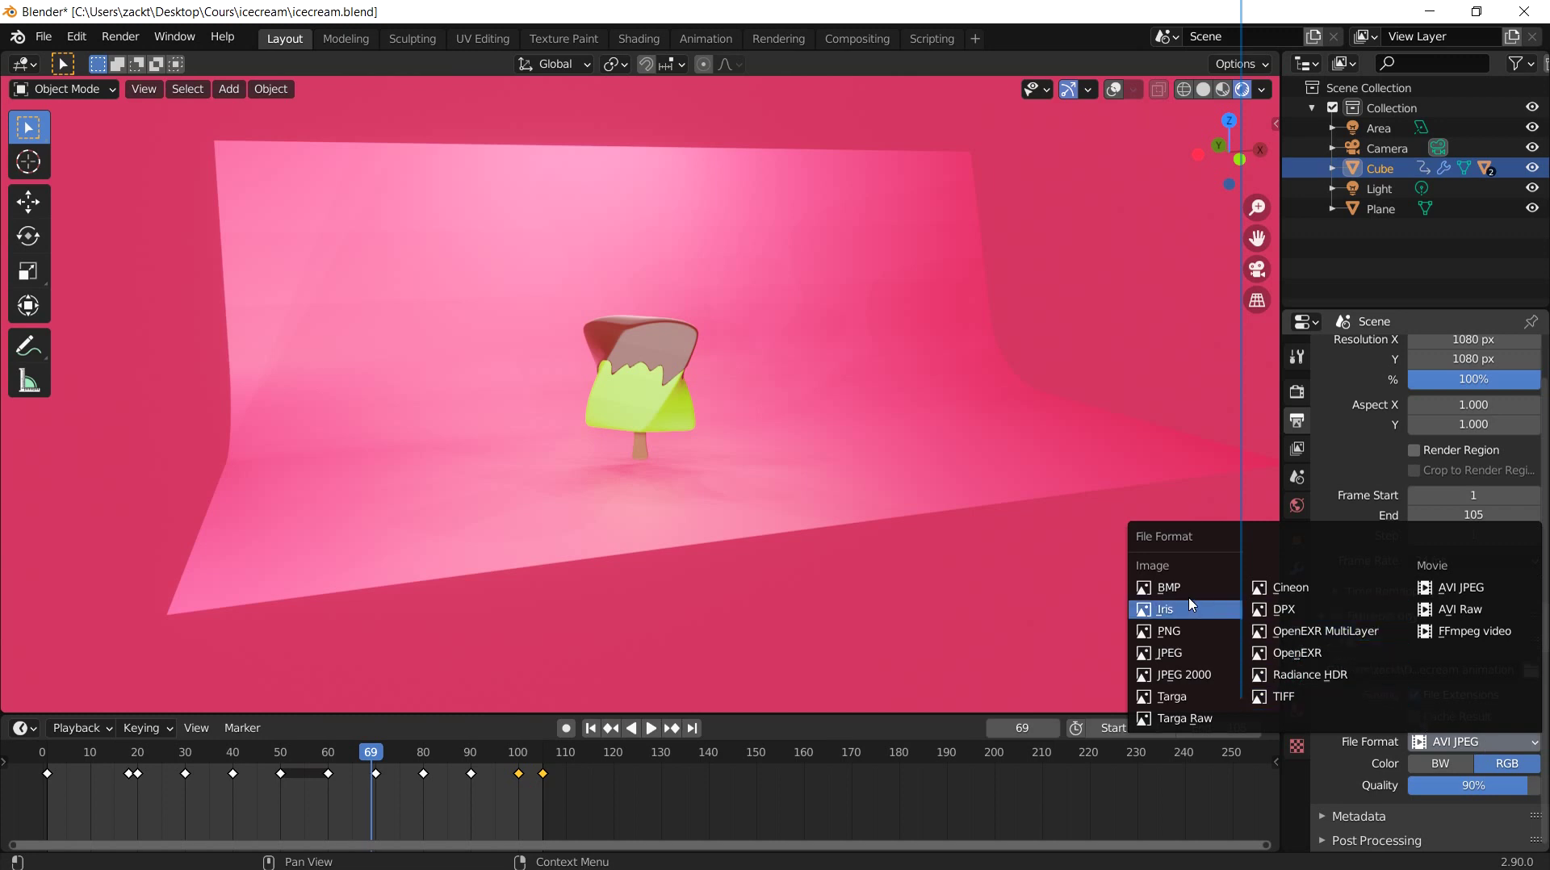
pyautogui.click(1462, 590)
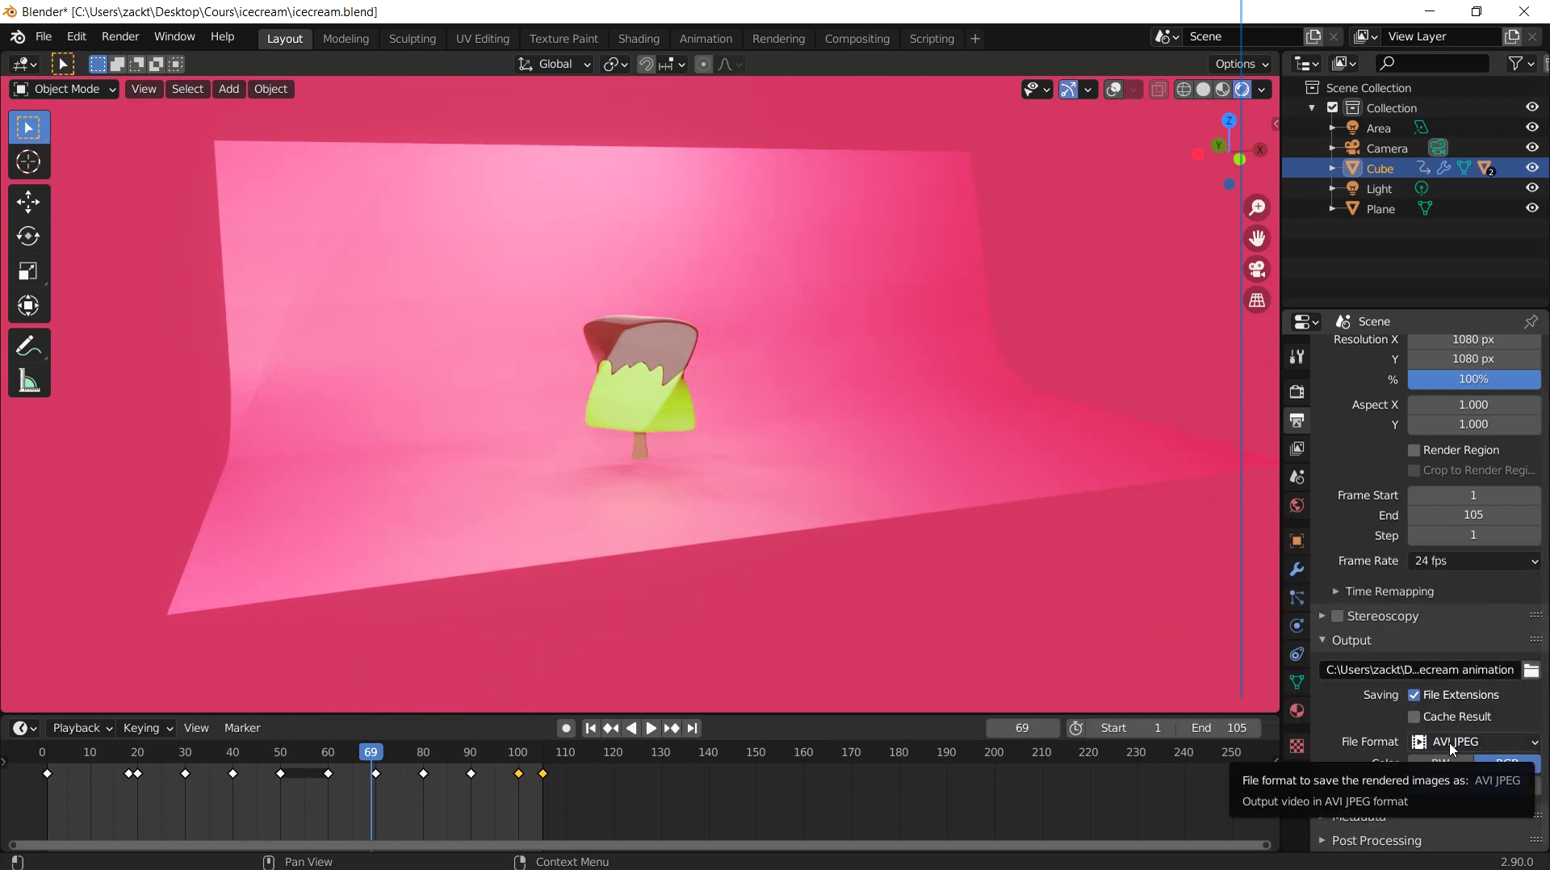
pyautogui.click(1452, 750)
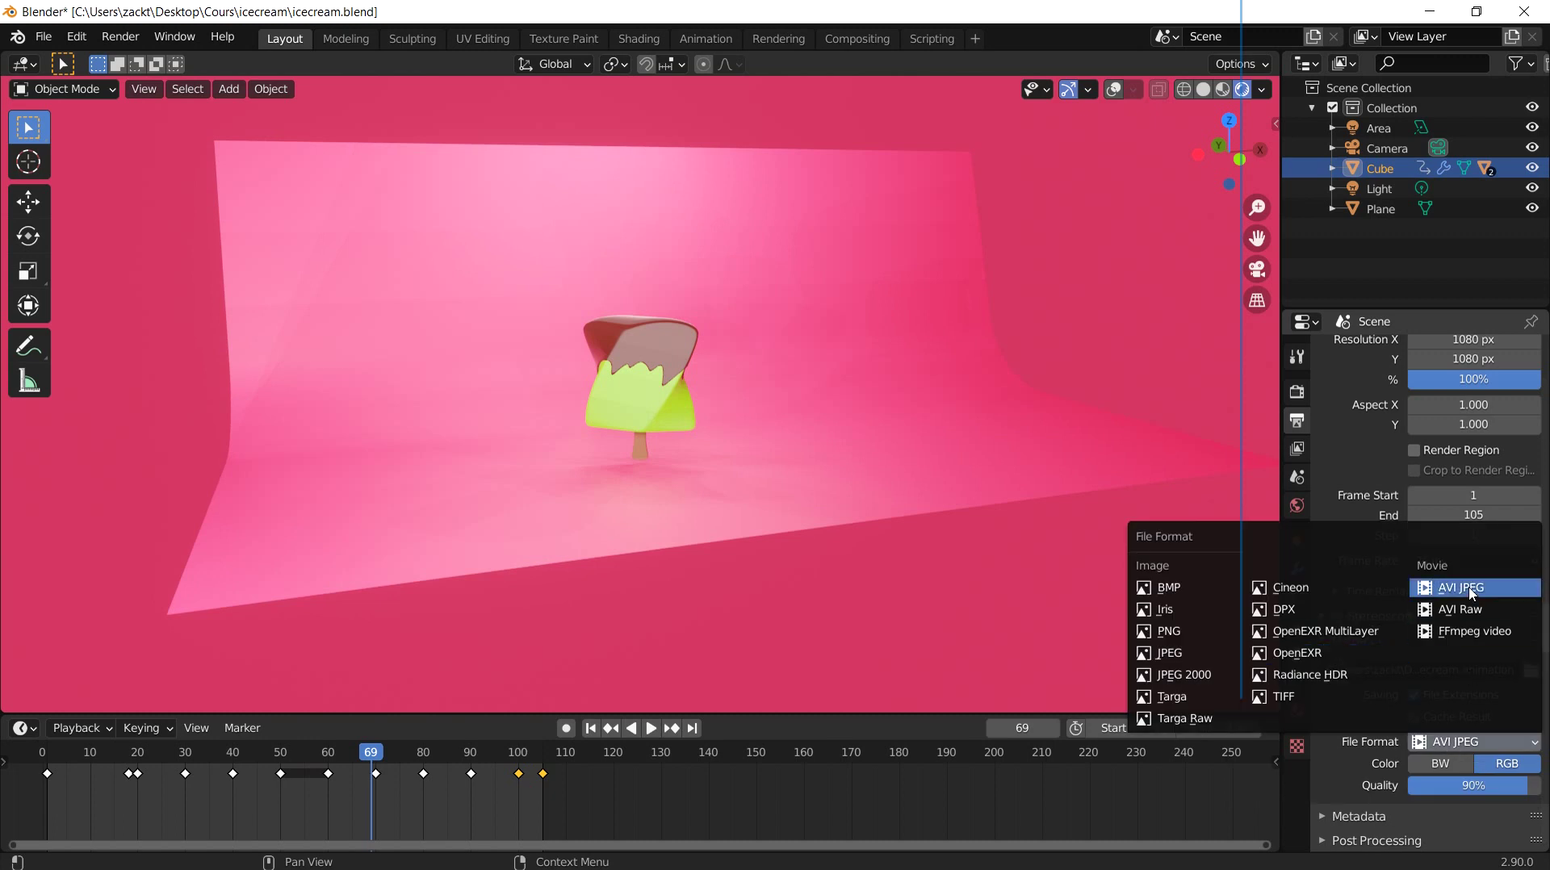
pyautogui.click(1471, 593)
pyautogui.click(1469, 742)
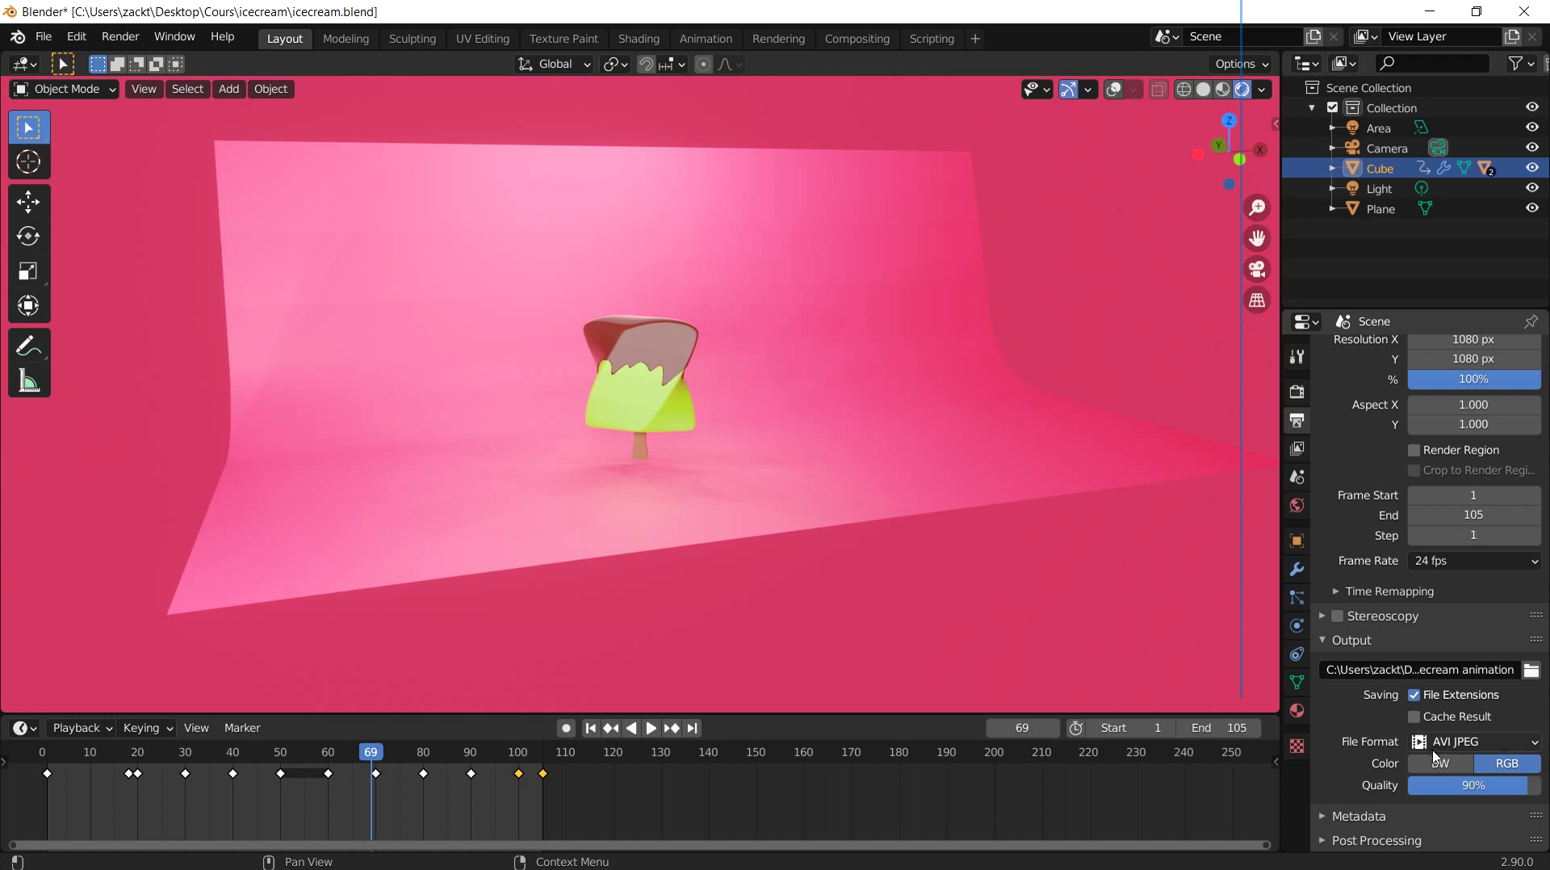
pyautogui.click(1453, 742)
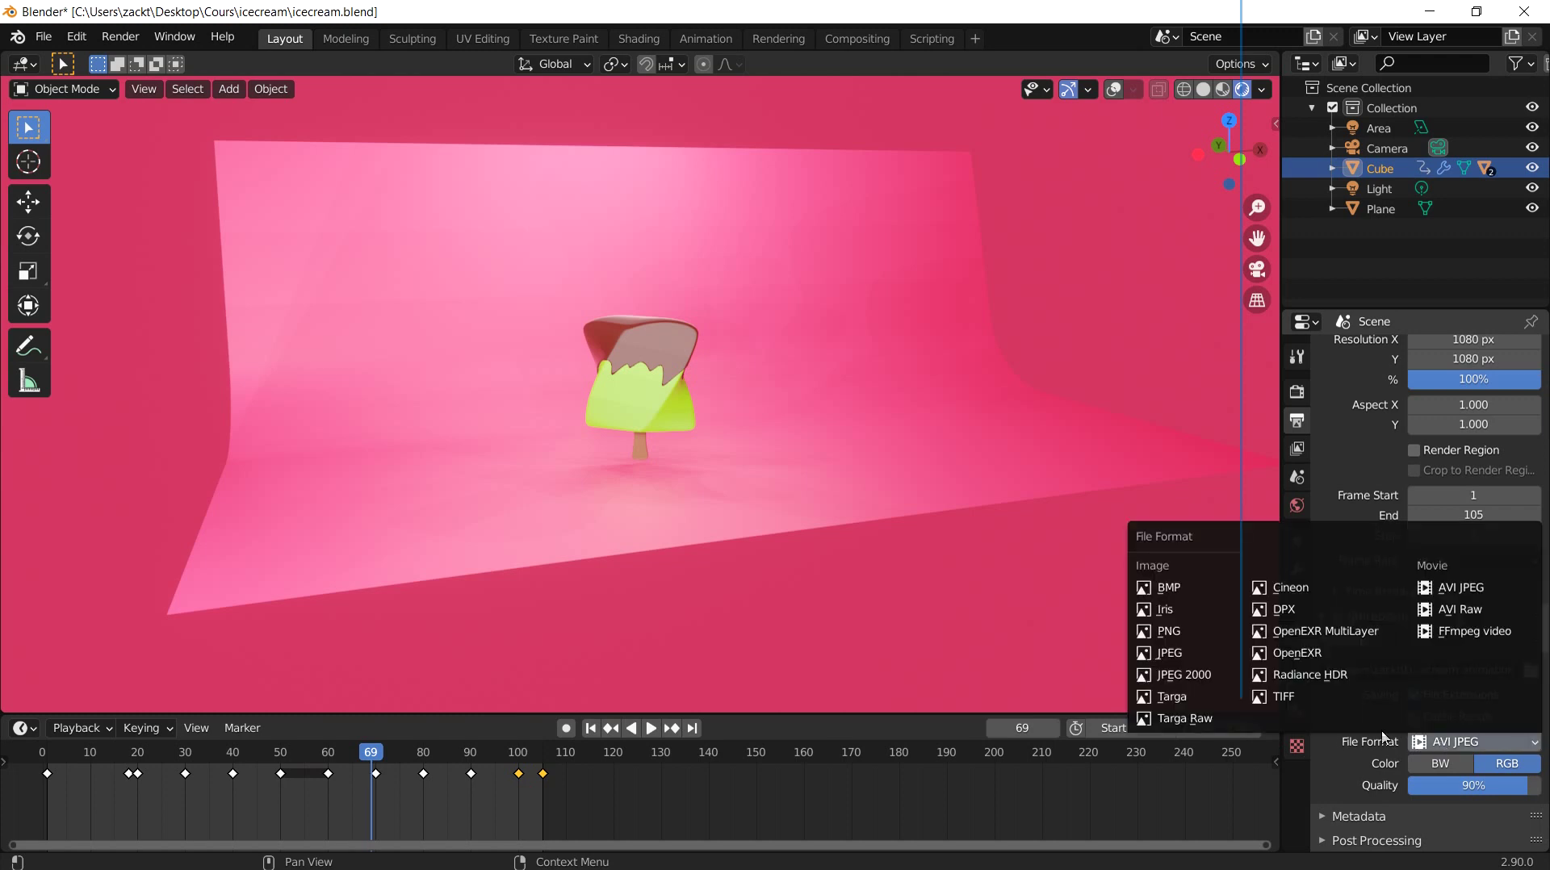
pyautogui.click(1191, 637)
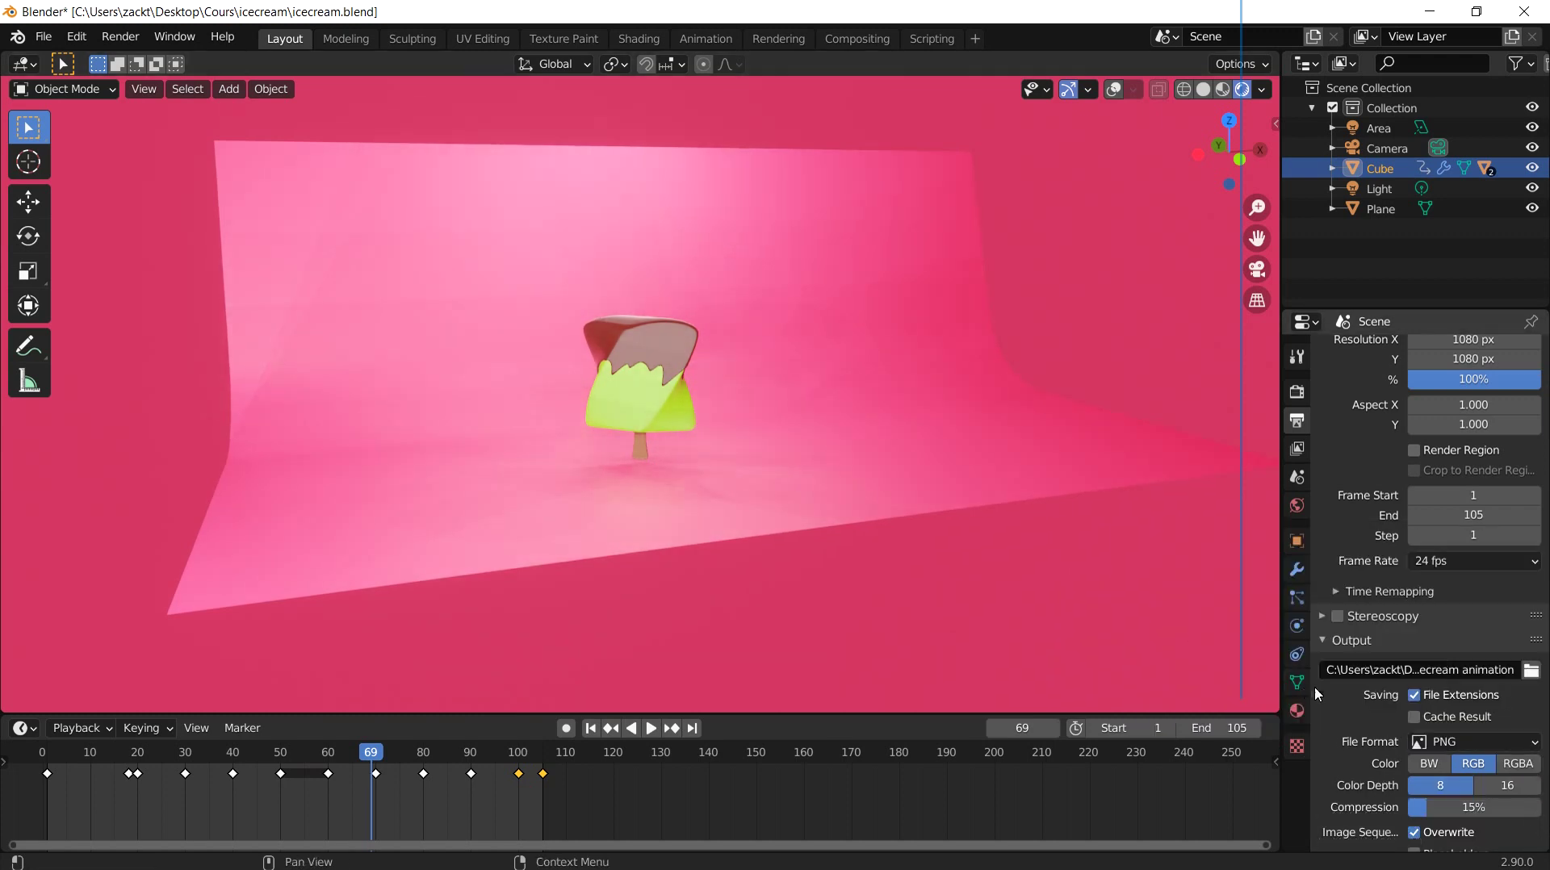
pyautogui.click(1484, 747)
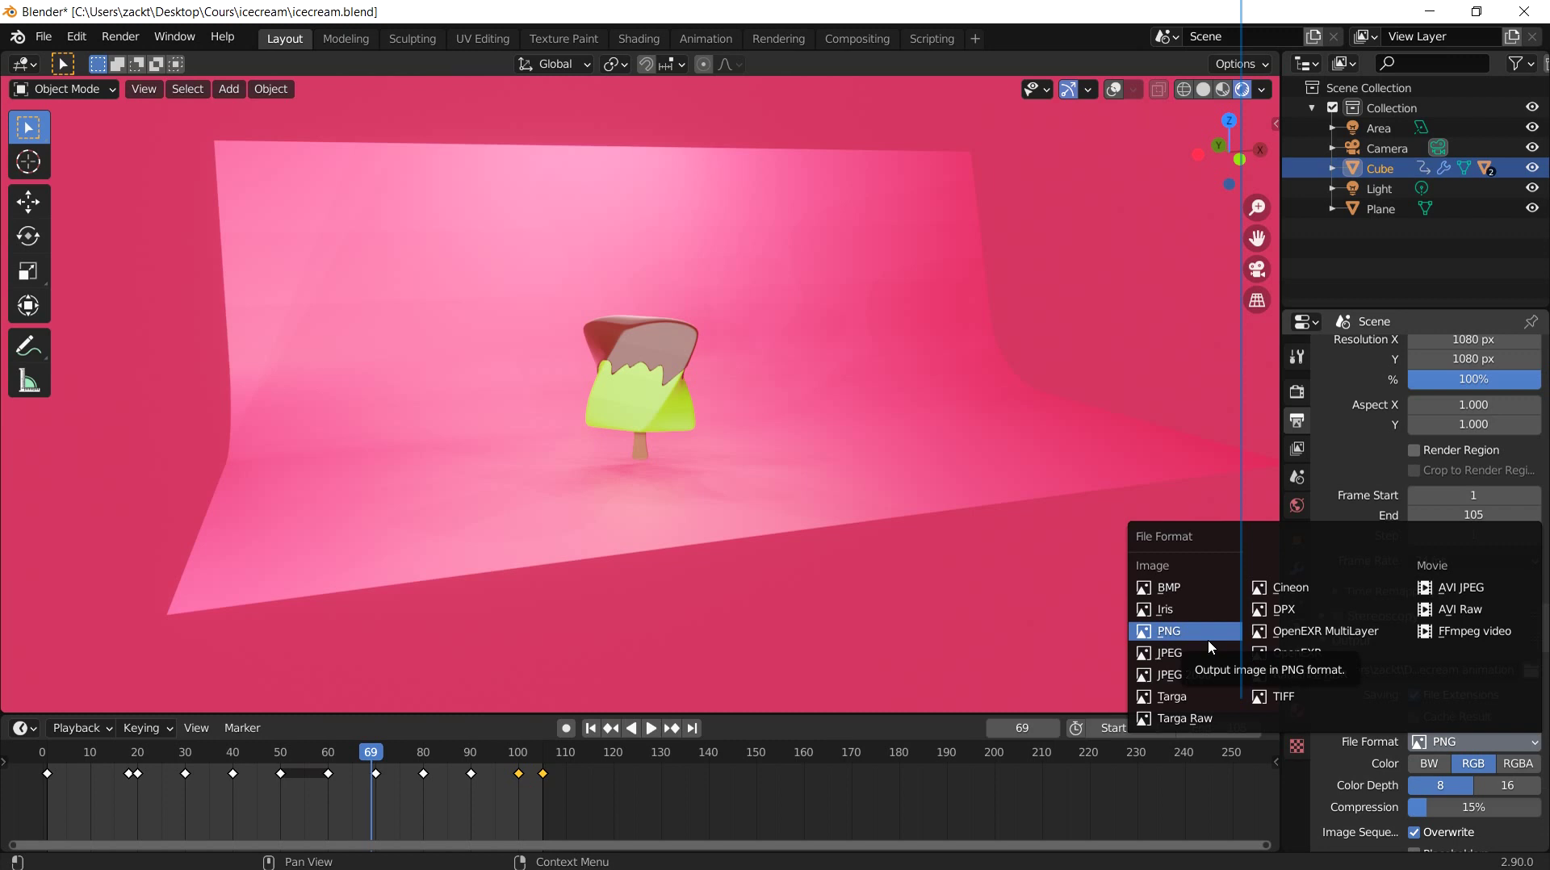
pyautogui.click(1475, 589)
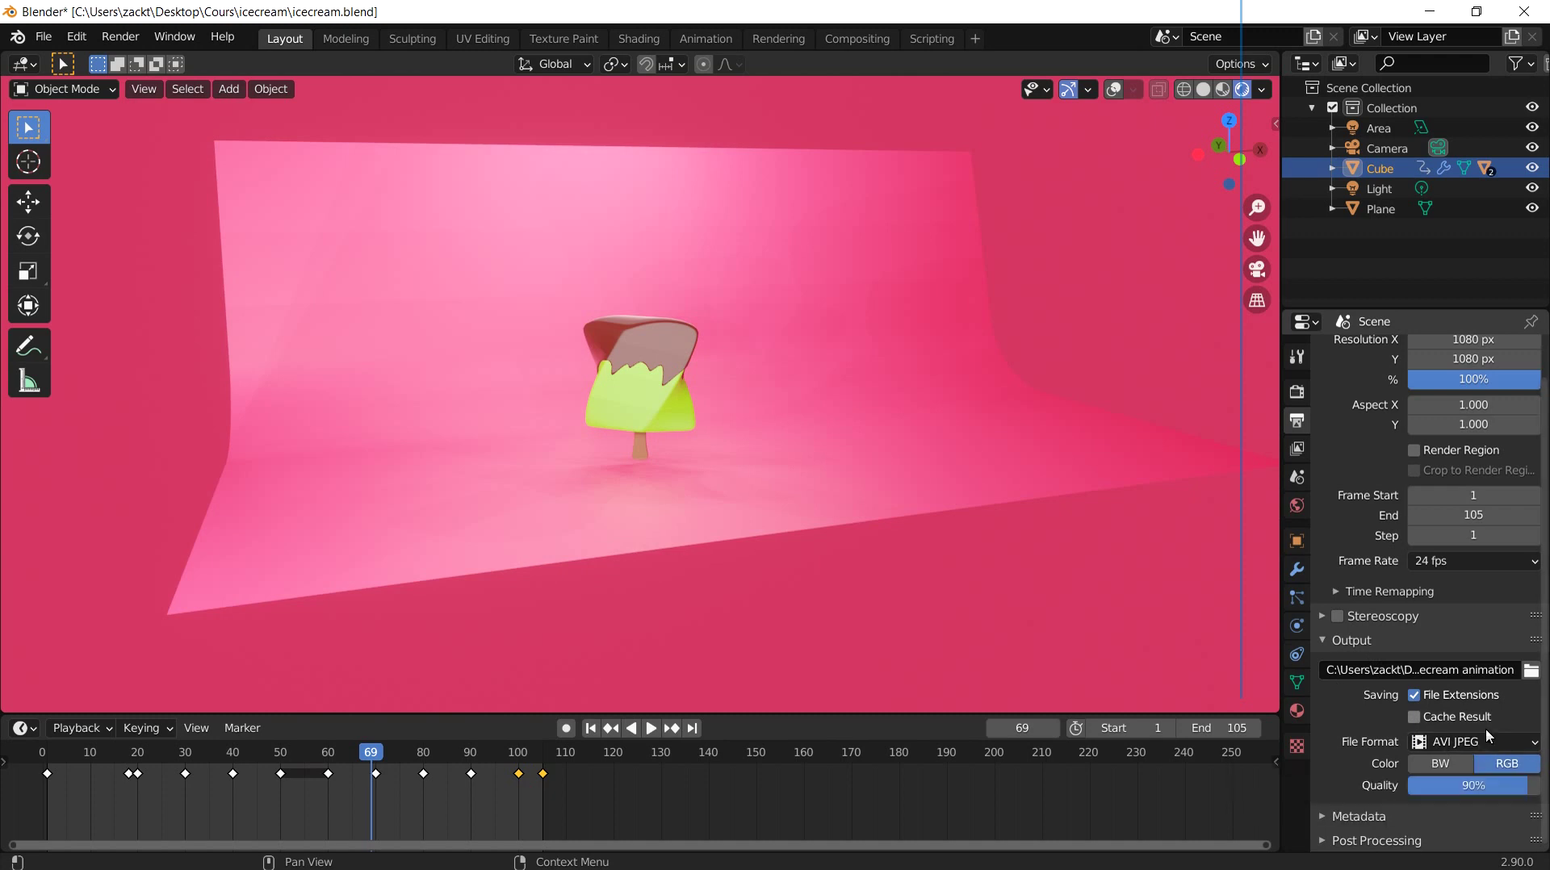
pyautogui.click(1531, 671)
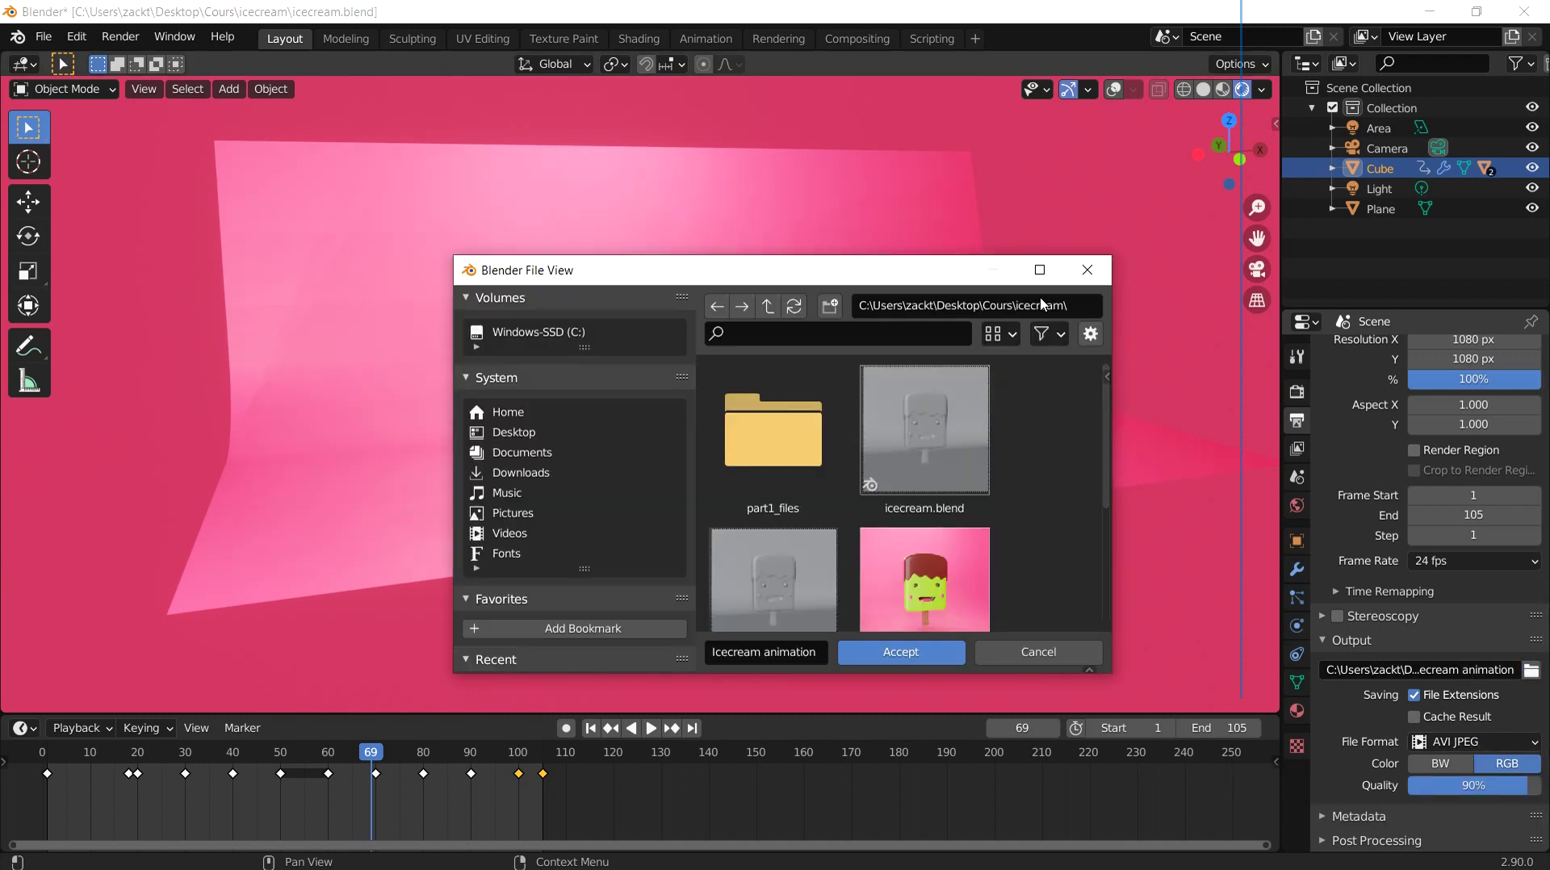
pyautogui.click(1033, 273)
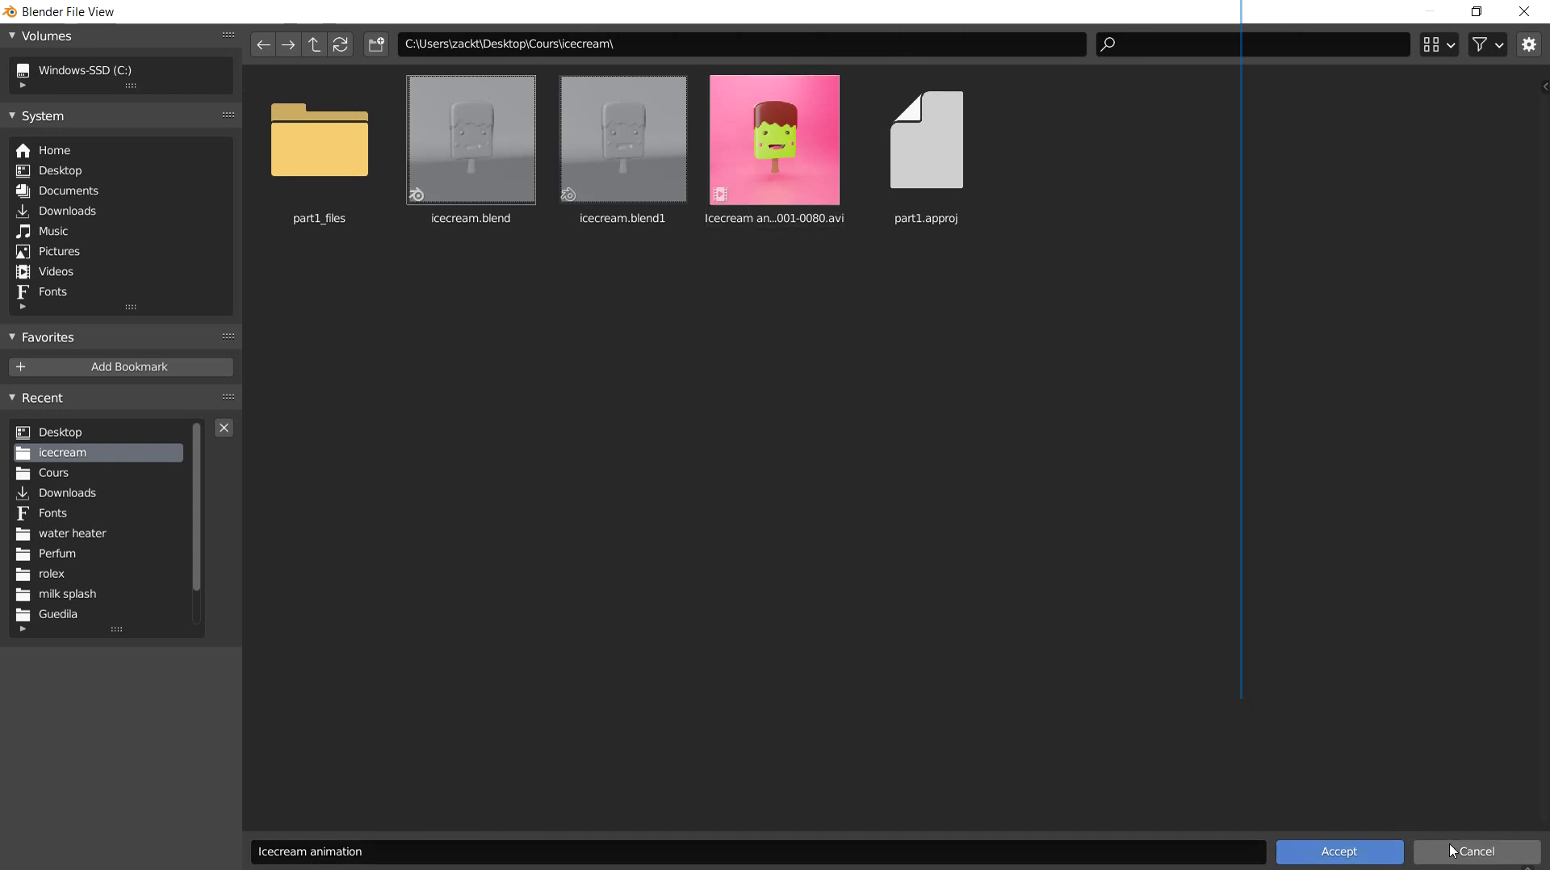
pyautogui.click(1428, 857)
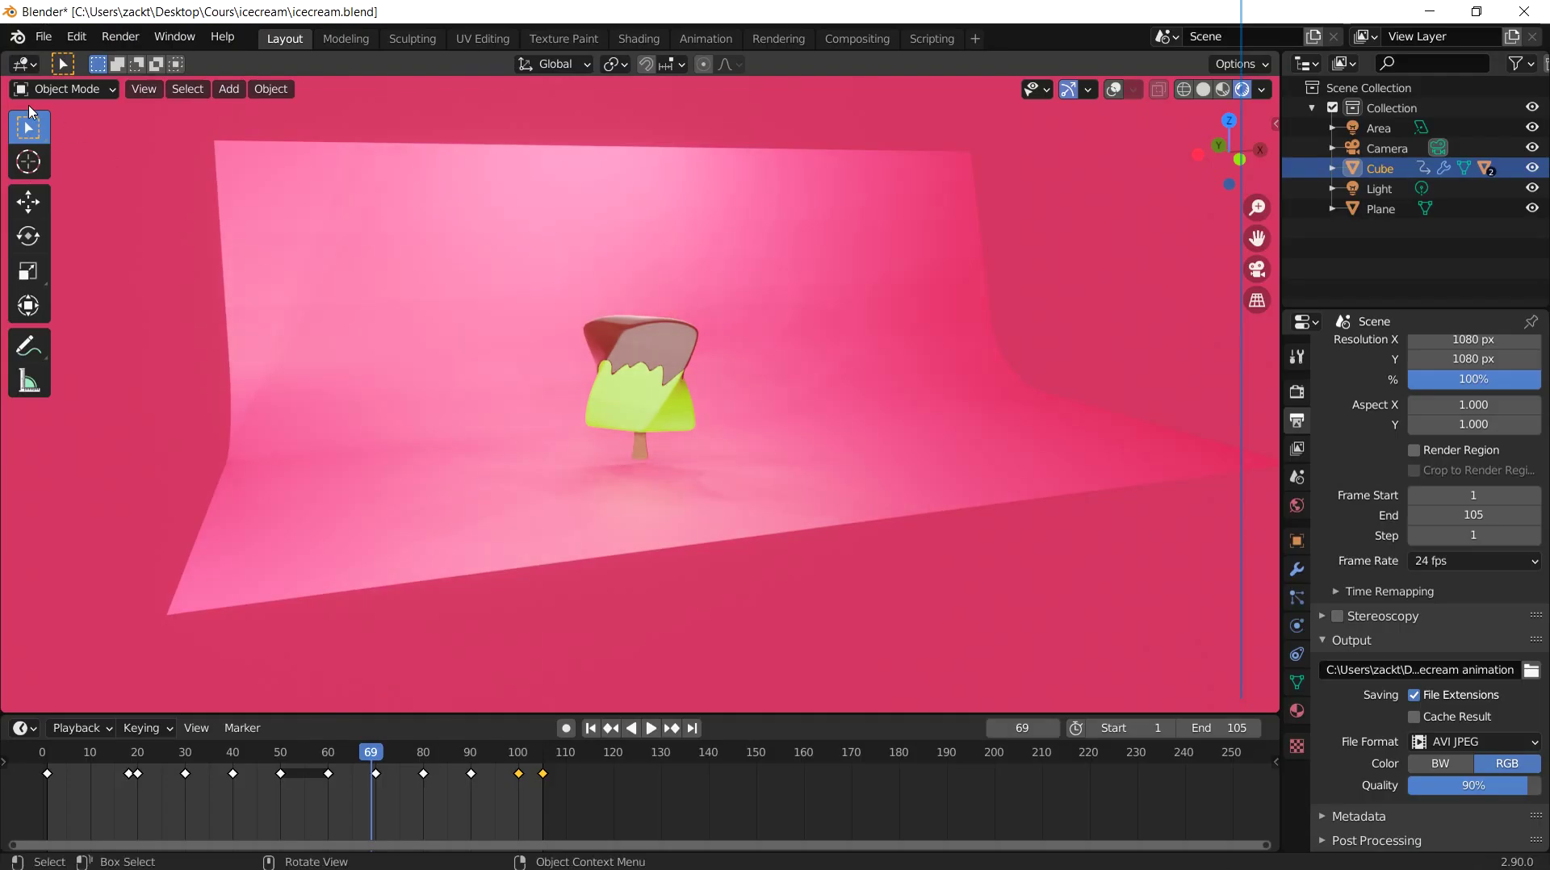
# Step: Switch to the camera view and render the full animation to the video file
pyautogui.click(125, 46)
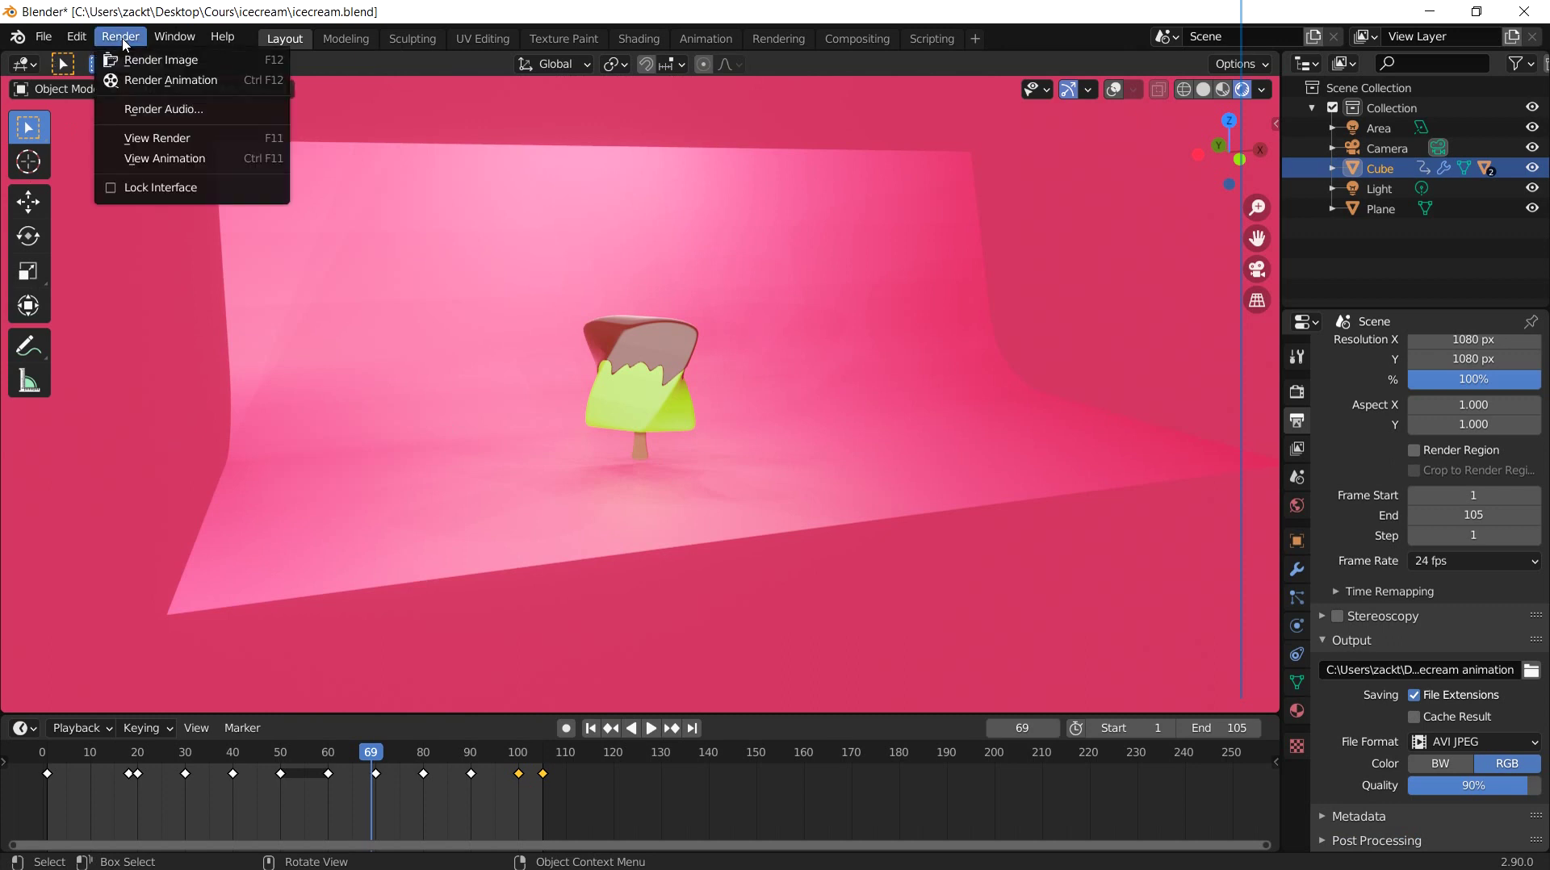
pyautogui.click(128, 80)
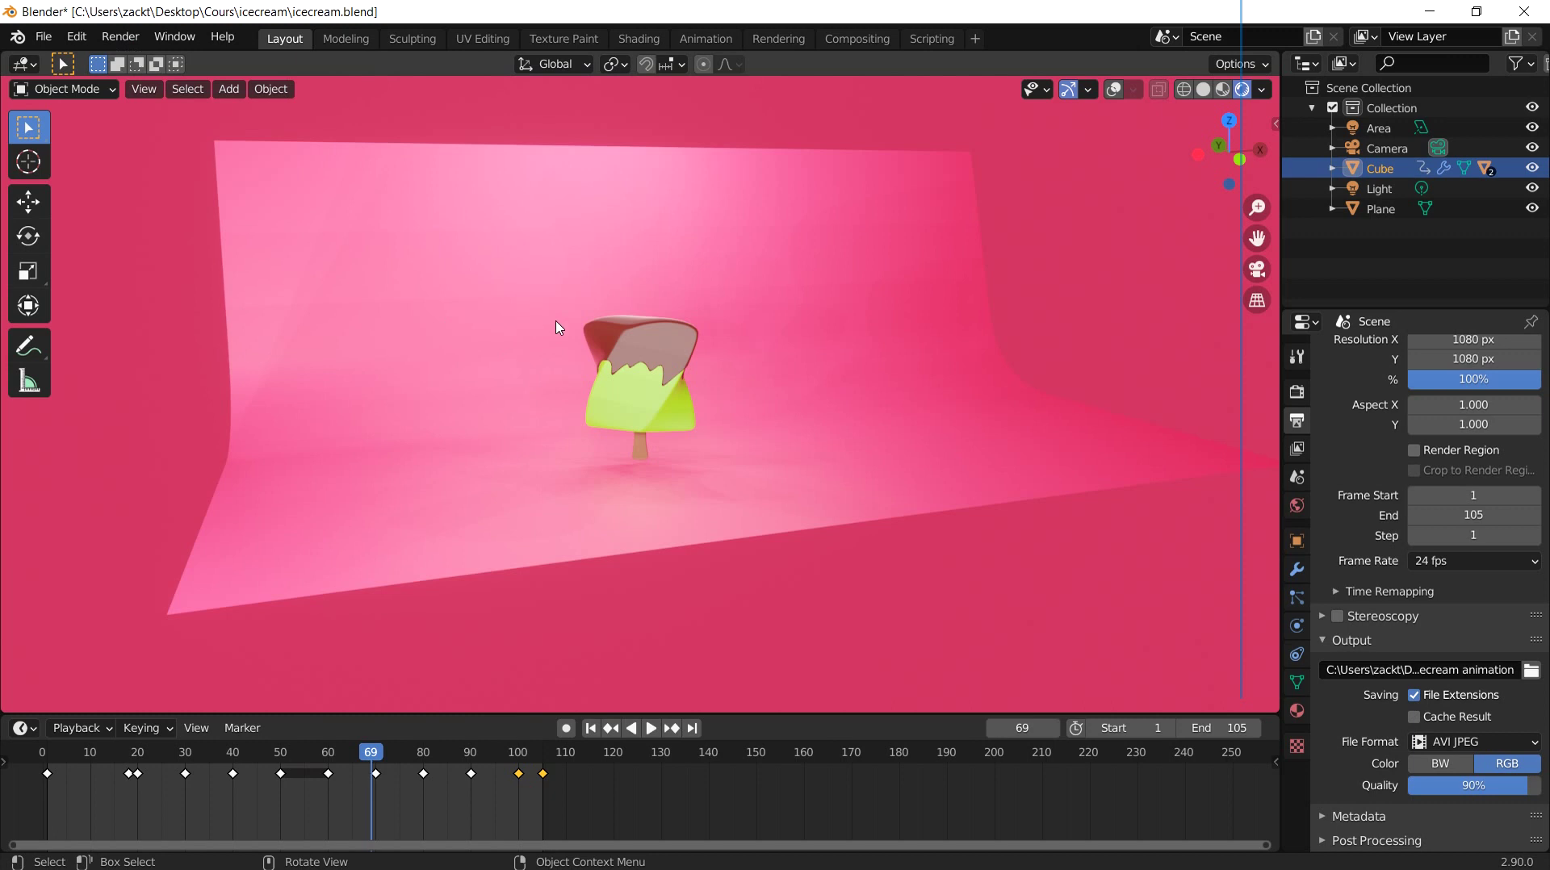
pyautogui.press('KP_0')
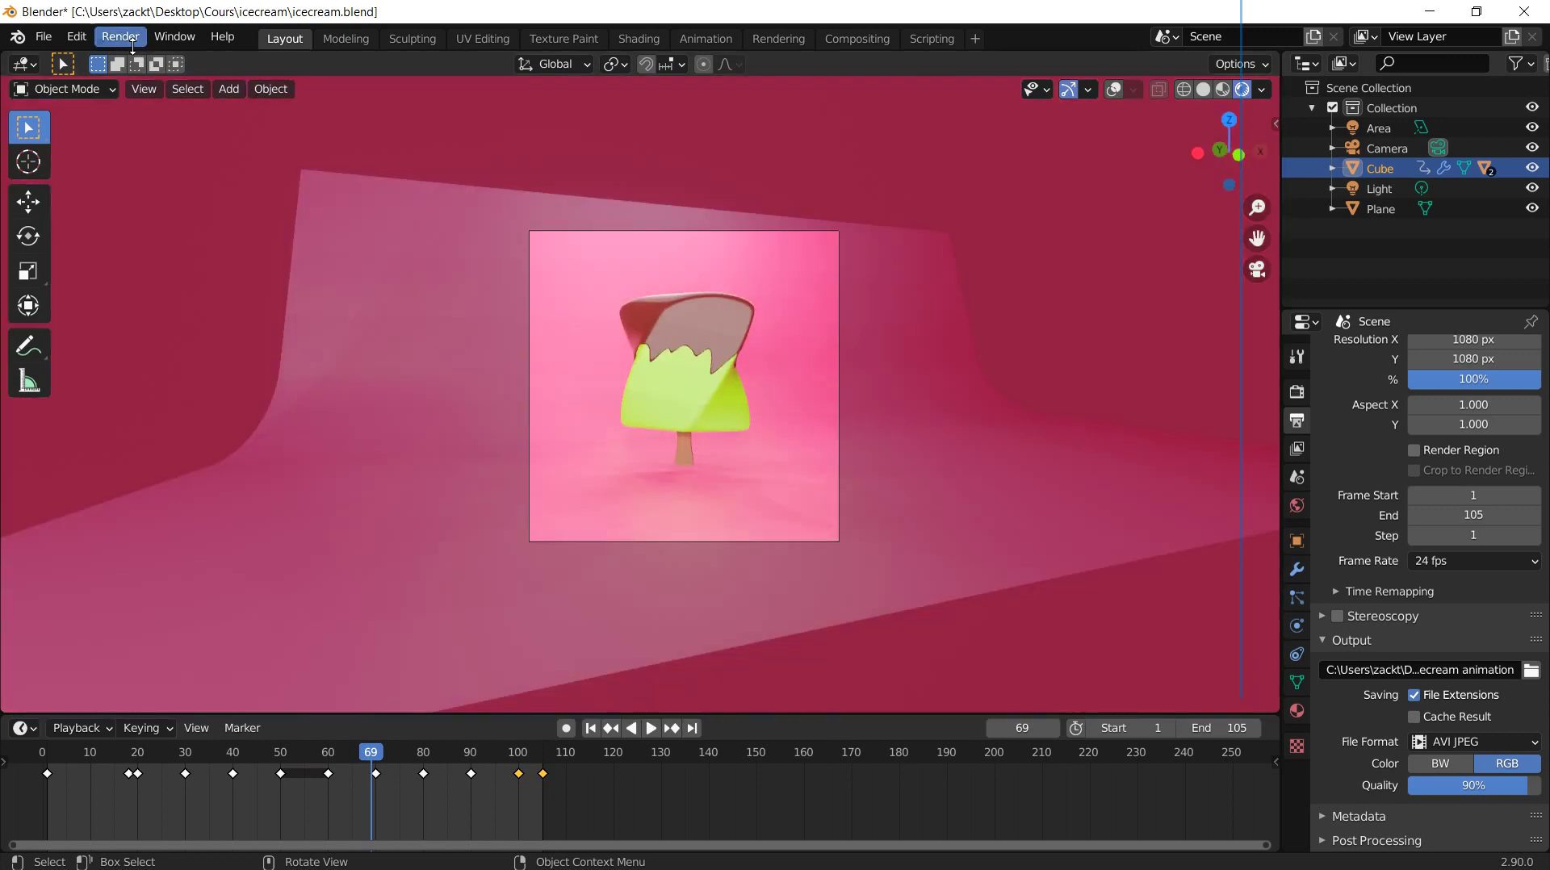
pyautogui.click(120, 37)
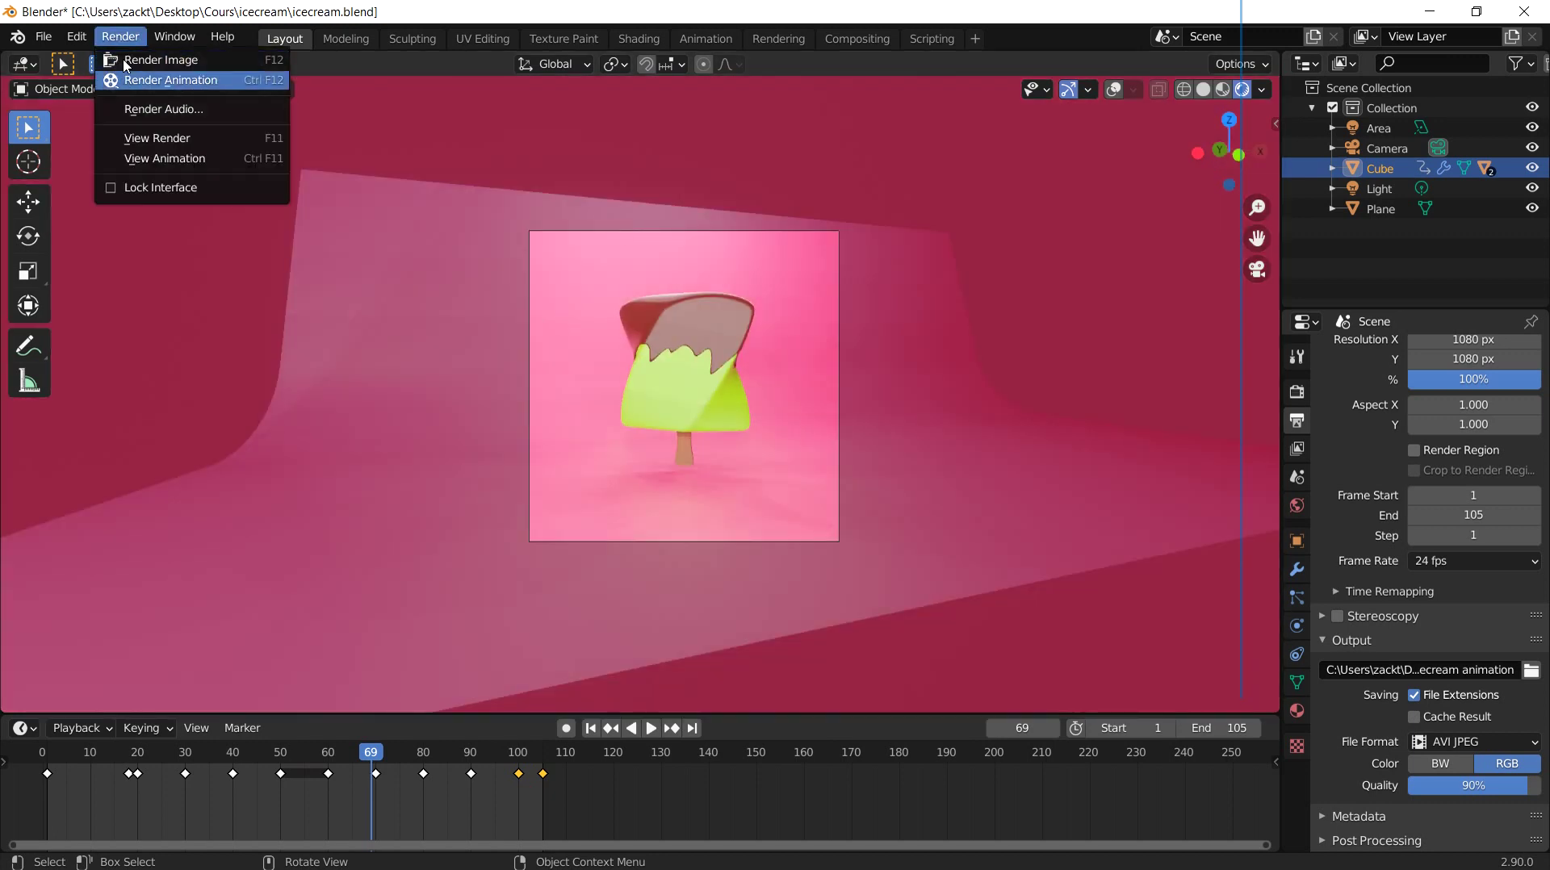
pyautogui.click(179, 81)
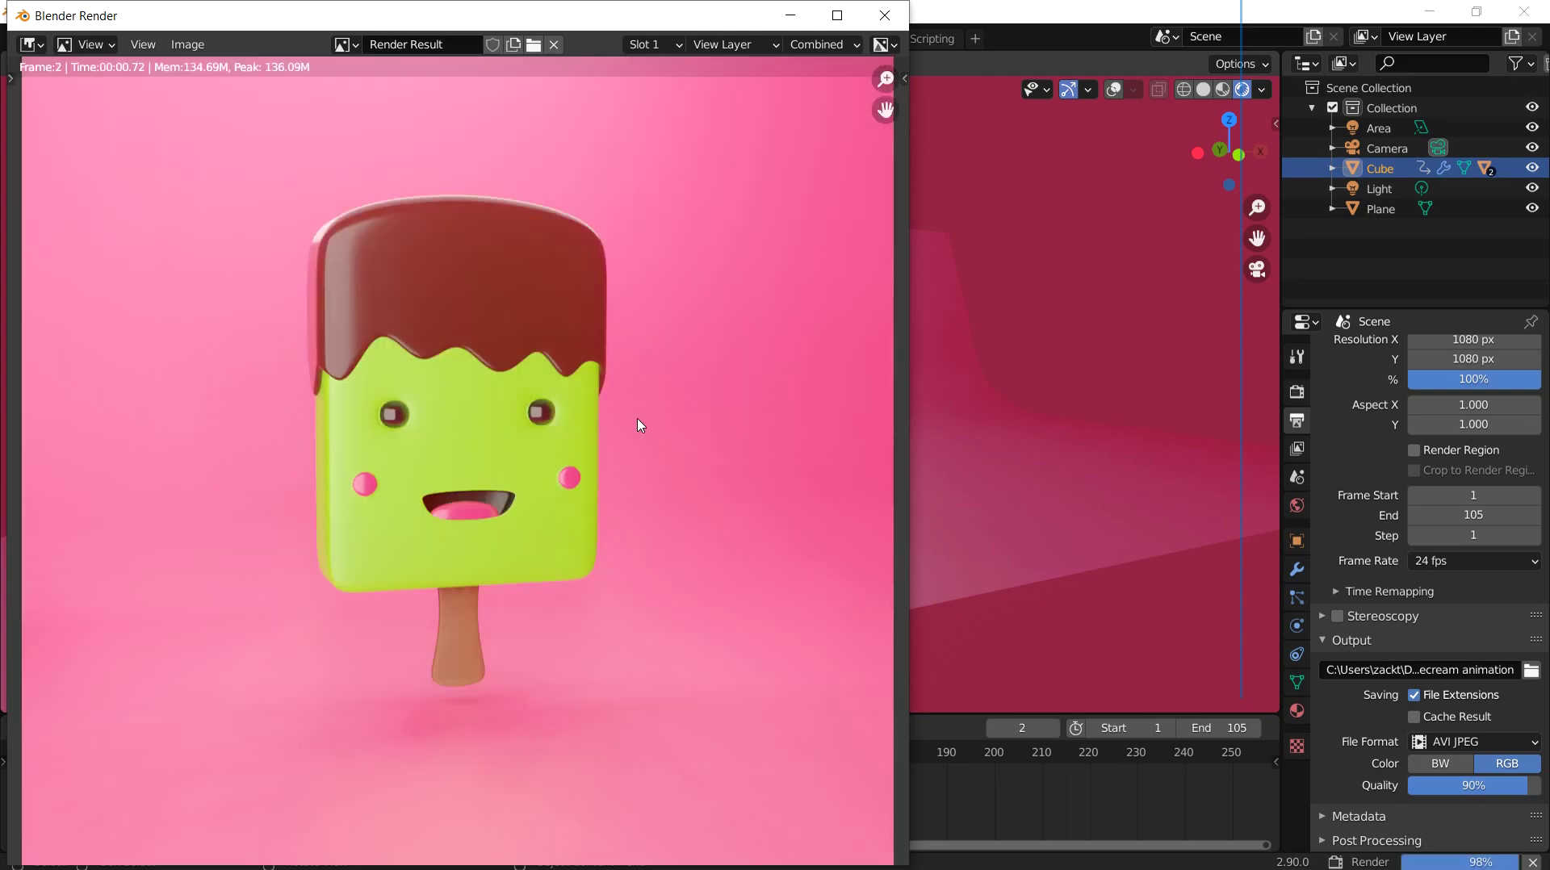